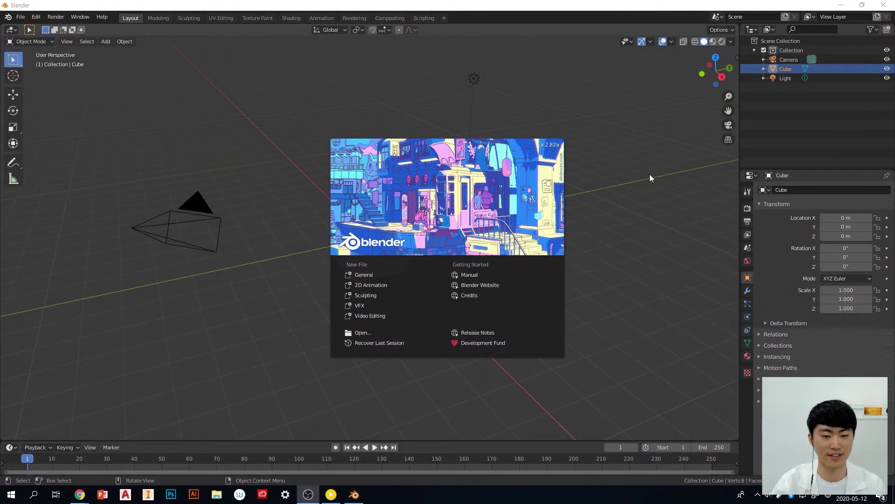
# Dismiss the splash screen and select the default light, camera and cube one after another
pyautogui.click(651, 209)
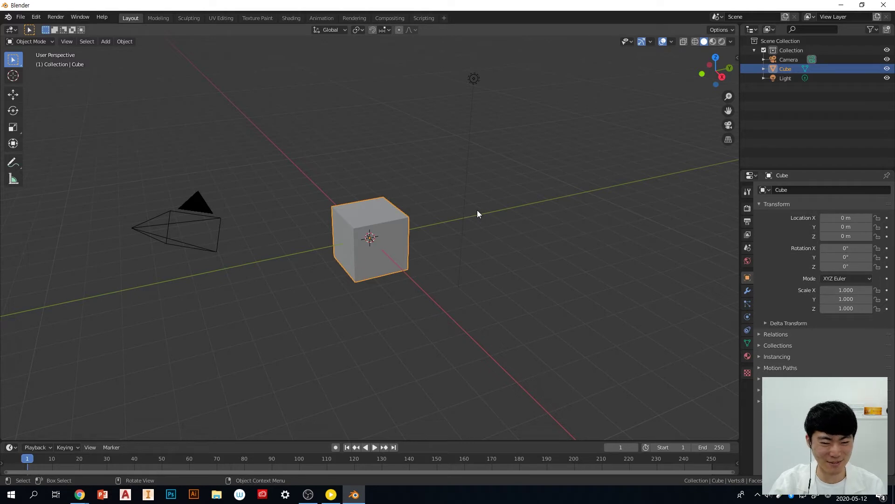
pyautogui.click(476, 80)
pyautogui.click(205, 211)
pyautogui.click(513, 210)
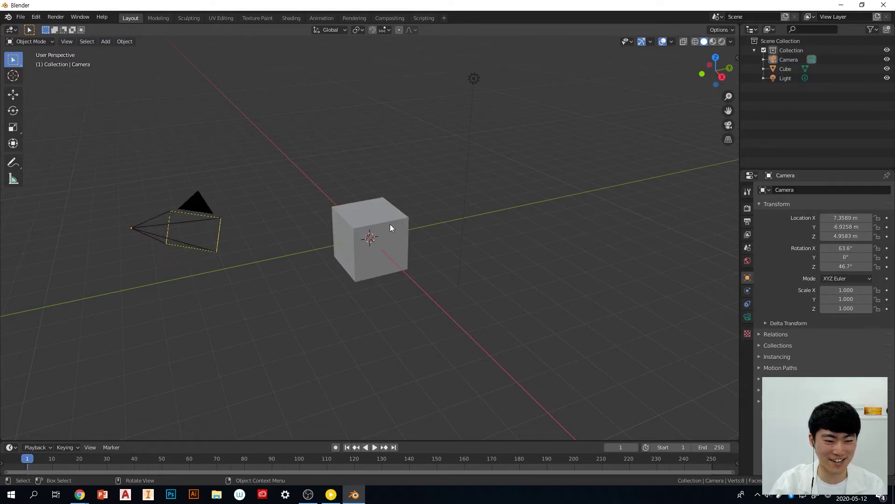
pyautogui.click(363, 231)
pyautogui.click(535, 226)
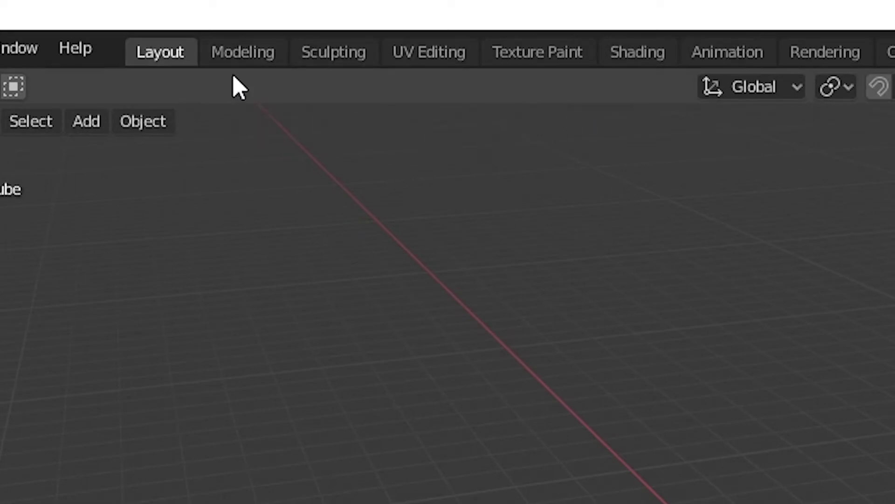
pyautogui.click(370, 198)
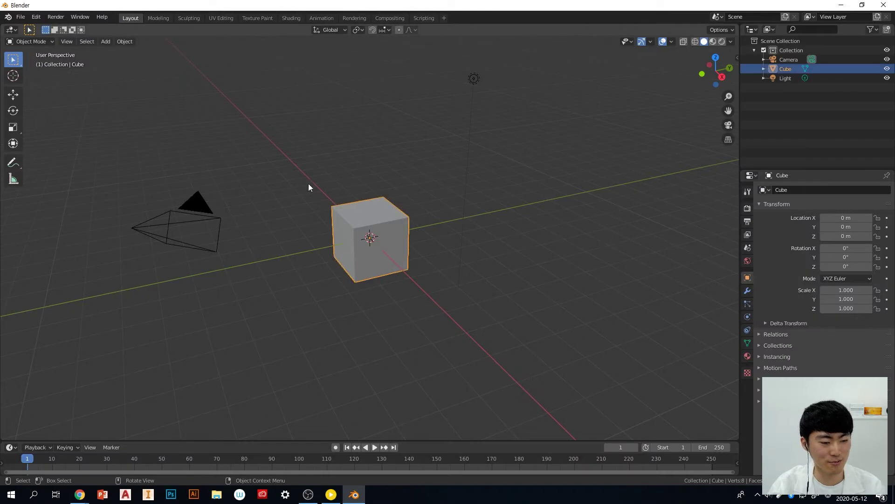
pyautogui.click(249, 139)
pyautogui.click(380, 211)
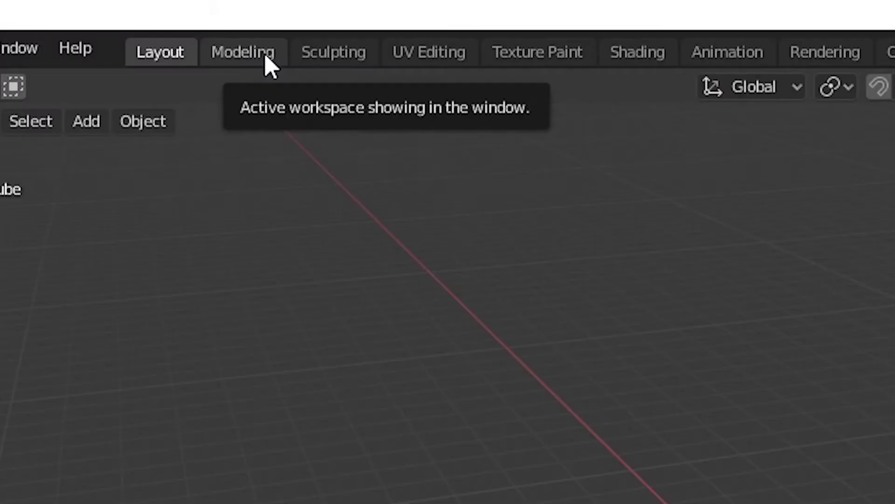
# Compare how the default cube is presented in the Layout, Modeling and Sculpting workspaces
pyautogui.click(165, 18)
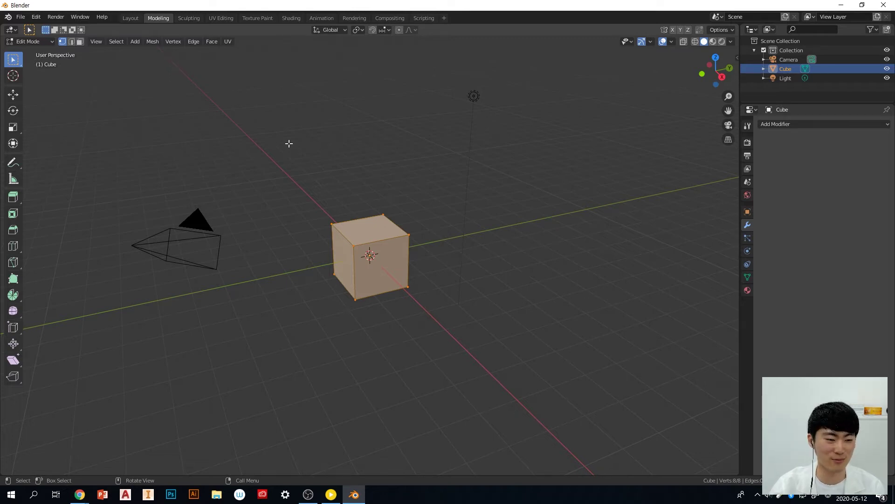
pyautogui.click(130, 18)
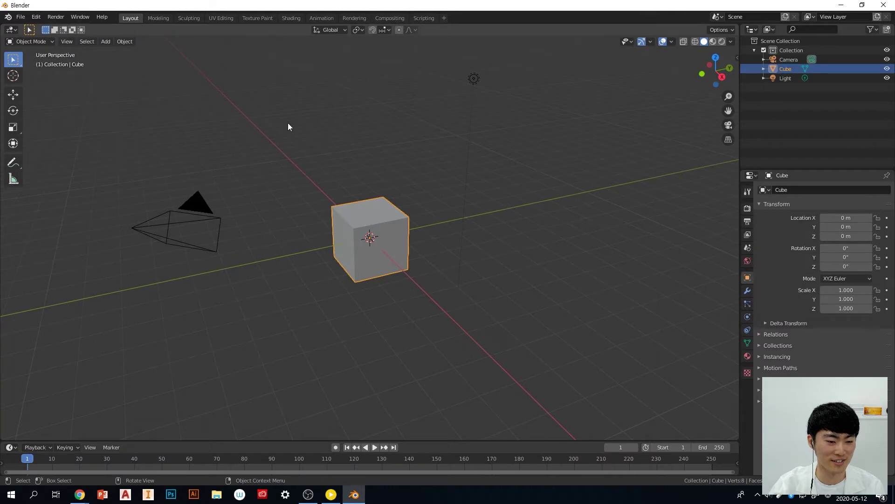
pyautogui.click(163, 19)
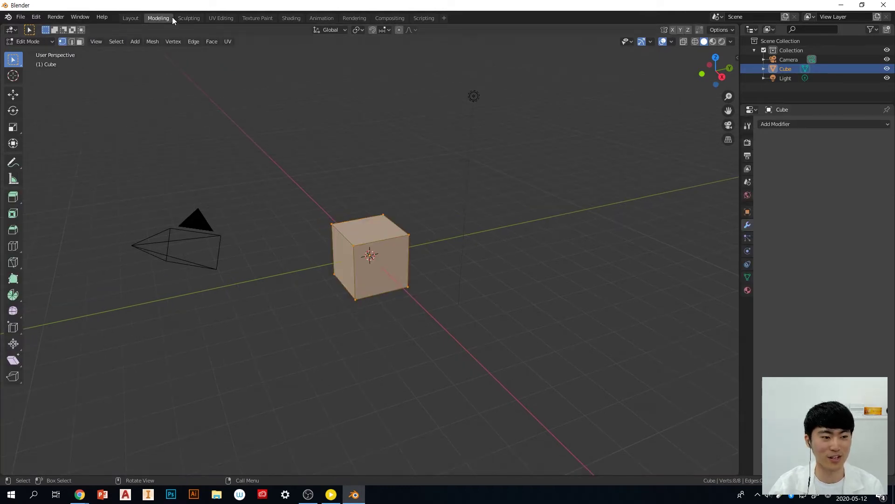
pyautogui.click(130, 19)
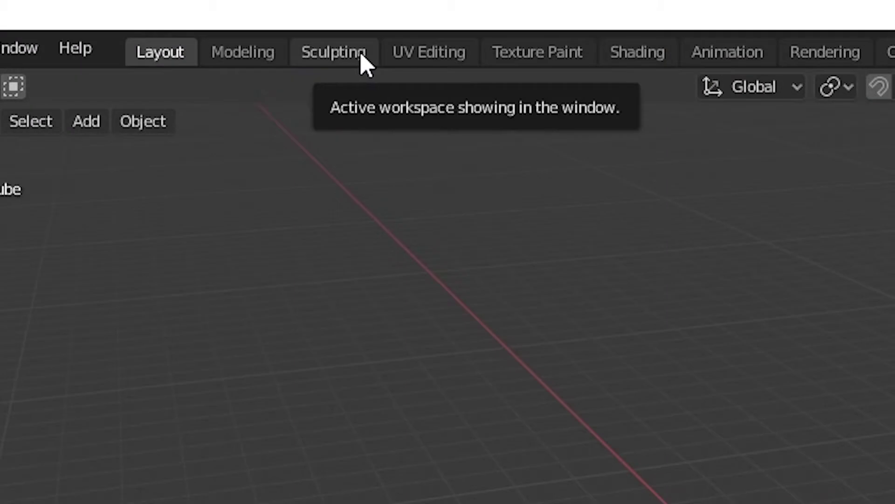
pyautogui.click(197, 19)
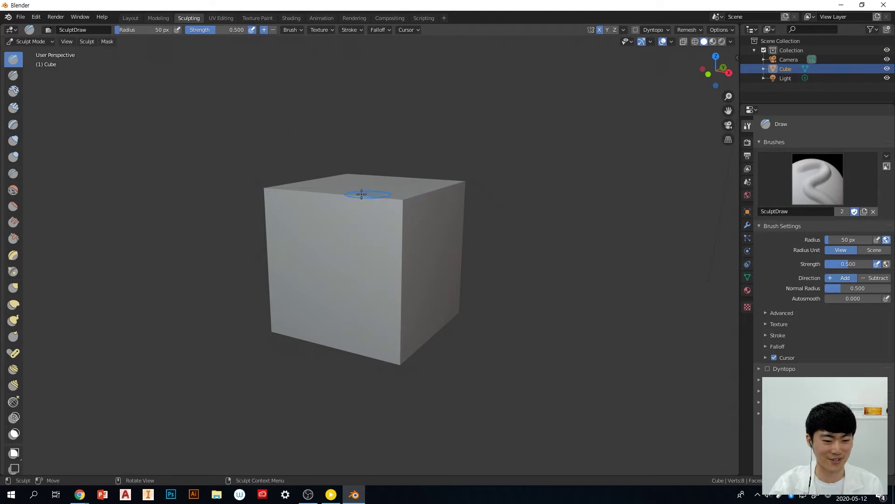
pyautogui.moveTo(481, 251); pyautogui.dragTo(512, 263, button='middle')
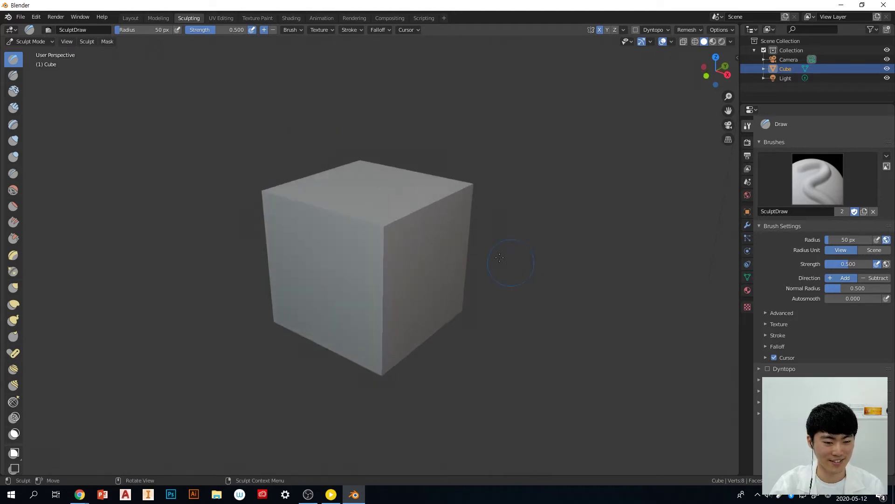
# Return to the Layout workspace and delete the cube, the camera and the light from the scene
pyautogui.click(136, 18)
pyautogui.press('x')
pyautogui.click(419, 218)
pyautogui.moveTo(416, 223); pyautogui.dragTo(424, 227, button='middle')
pyautogui.press('a')
pyautogui.press('x')
pyautogui.click(417, 161)
# Add a UV sphere mesh at the center of the empty scene
pyautogui.hotkey('shift', 'a')
pyautogui.moveTo(406, 202)
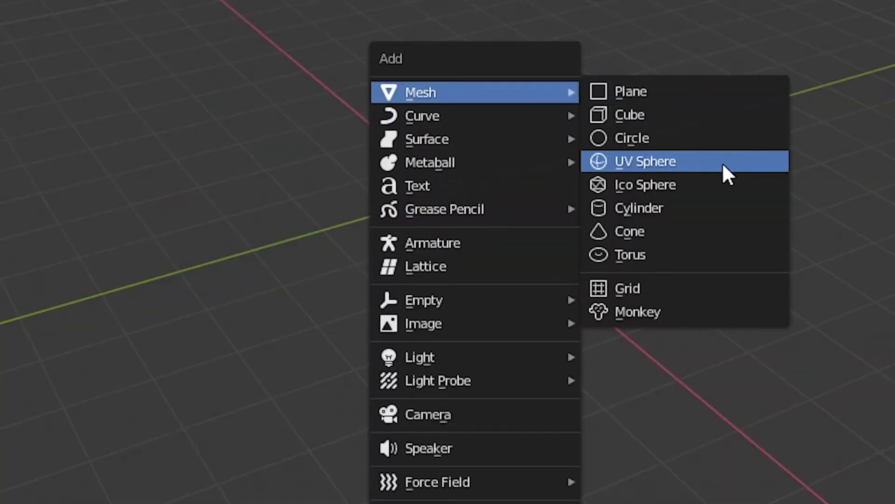
pyautogui.click(724, 163)
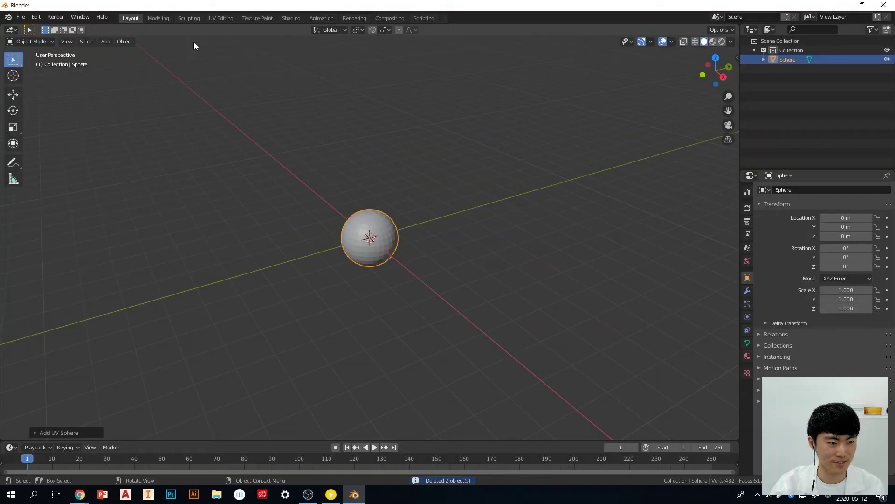
pyautogui.scroll(3, 411, 247)
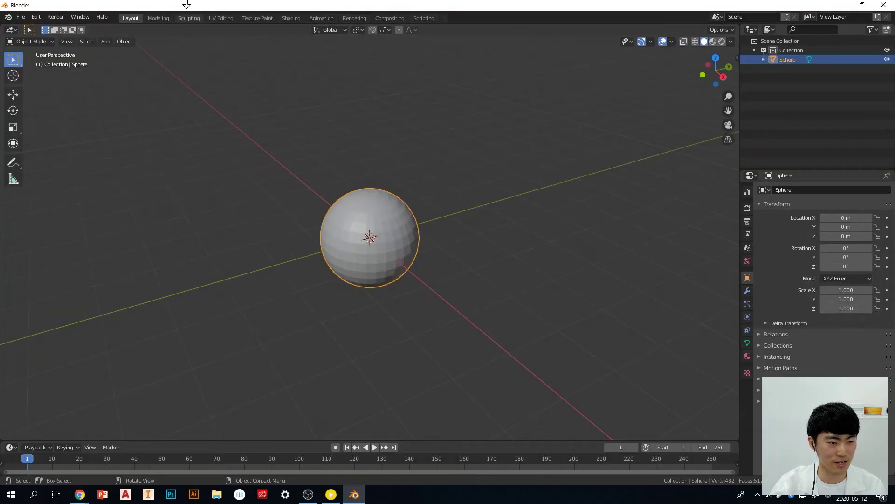
# In the Sculpting workspace, sculpt several raised areas on one side of the sphere with the Draw brush at 50 px radius and 0.500 strength
pyautogui.click(188, 18)
pyautogui.scroll(5, 536, 238)
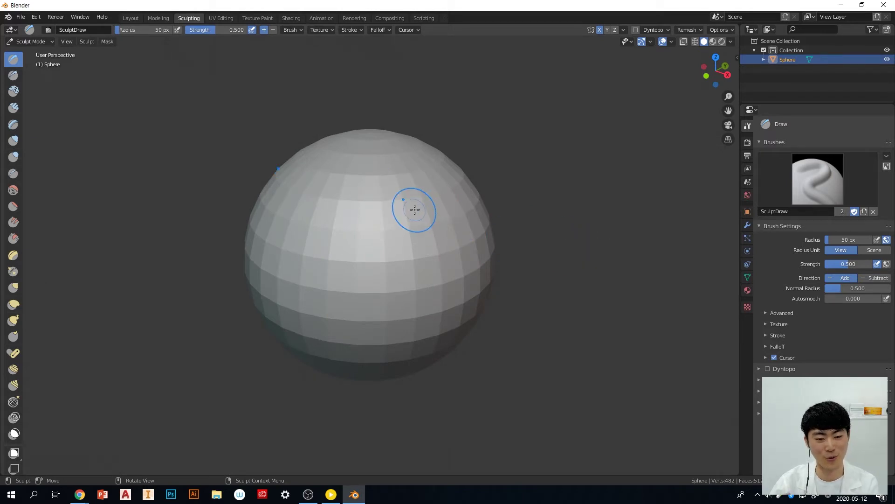
pyautogui.moveTo(411, 201)
pyautogui.mouseDown()
pyautogui.moveTo(340, 252)
pyautogui.moveTo(399, 215)
pyautogui.moveTo(392, 246)
pyautogui.moveTo(442, 197)
pyautogui.moveTo(405, 220)
pyautogui.moveTo(436, 250)
pyautogui.moveTo(438, 221)
pyautogui.moveTo(417, 245)
pyautogui.moveTo(442, 237)
pyautogui.moveTo(445, 248)
pyautogui.mouseUp()
pyautogui.scroll(-1, 403, 236)
pyautogui.scroll(1, 440, 231)
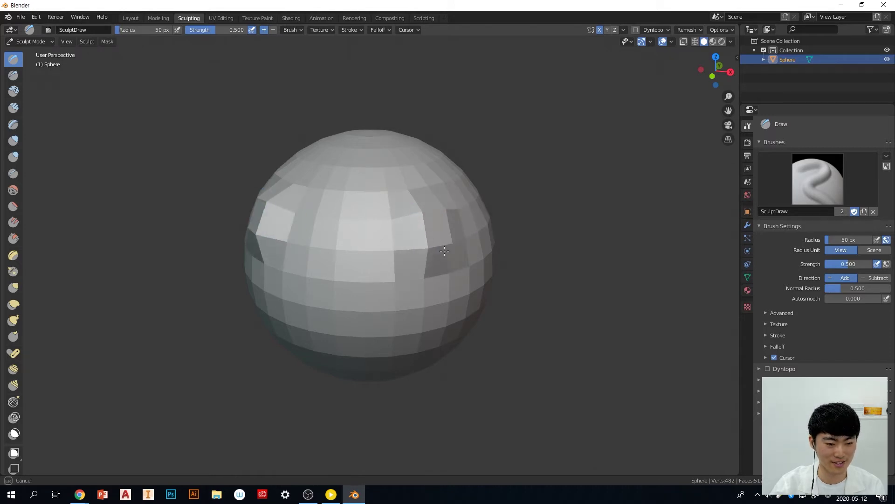
pyautogui.scroll(-2, 445, 250)
pyautogui.moveTo(456, 272)
pyautogui.mouseDown(button='middle')
pyautogui.moveTo(455, 252)
pyautogui.moveTo(469, 251)
pyautogui.moveTo(411, 281)
pyautogui.mouseUp(button='middle')
pyautogui.moveTo(388, 288)
pyautogui.mouseDown()
pyautogui.moveTo(362, 319)
pyautogui.moveTo(391, 309)
pyautogui.mouseUp()
pyautogui.moveTo(489, 303)
pyautogui.mouseDown(button='middle')
pyautogui.moveTo(454, 304)
pyautogui.moveTo(493, 307)
pyautogui.mouseUp(button='middle')
pyautogui.moveTo(372, 234)
pyautogui.mouseDown()
pyautogui.moveTo(354, 208)
pyautogui.moveTo(361, 222)
pyautogui.mouseUp()
pyautogui.moveTo(394, 234); pyautogui.dragTo(401, 244)
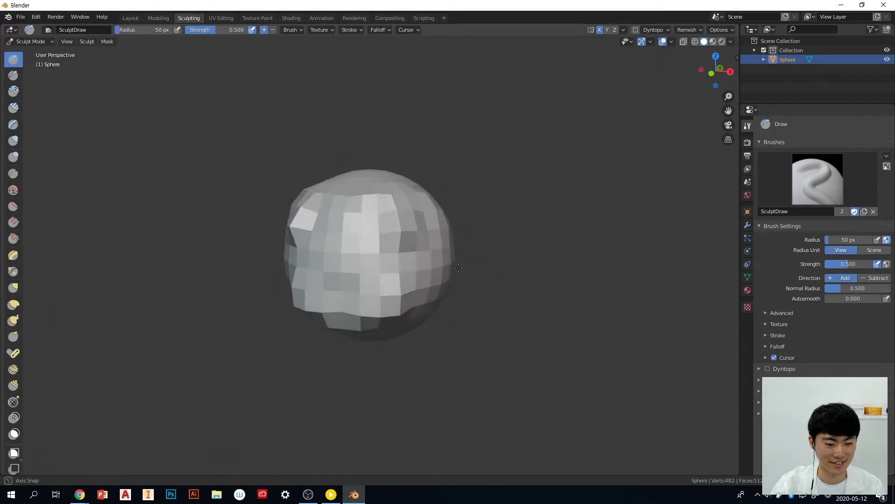
pyautogui.moveTo(462, 273); pyautogui.dragTo(414, 258, button='middle')
pyautogui.scroll(1, 361, 280)
pyautogui.scroll(1, 361, 280)
pyautogui.moveTo(373, 280)
pyautogui.mouseDown(button='middle')
pyautogui.moveTo(360, 280)
pyautogui.moveTo(416, 278)
pyautogui.moveTo(454, 291)
pyautogui.moveTo(453, 311)
pyautogui.mouseUp(button='middle')
pyautogui.scroll(-2, 416, 278)
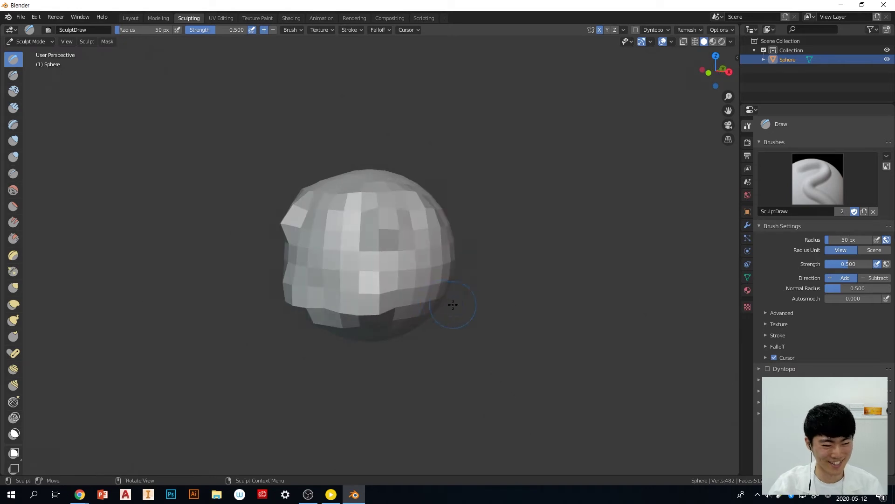
pyautogui.moveTo(335, 251)
pyautogui.mouseDown()
pyautogui.moveTo(328, 245)
pyautogui.moveTo(342, 269)
pyautogui.mouseUp()
pyautogui.moveTo(570, 267); pyautogui.dragTo(461, 263, button='middle')
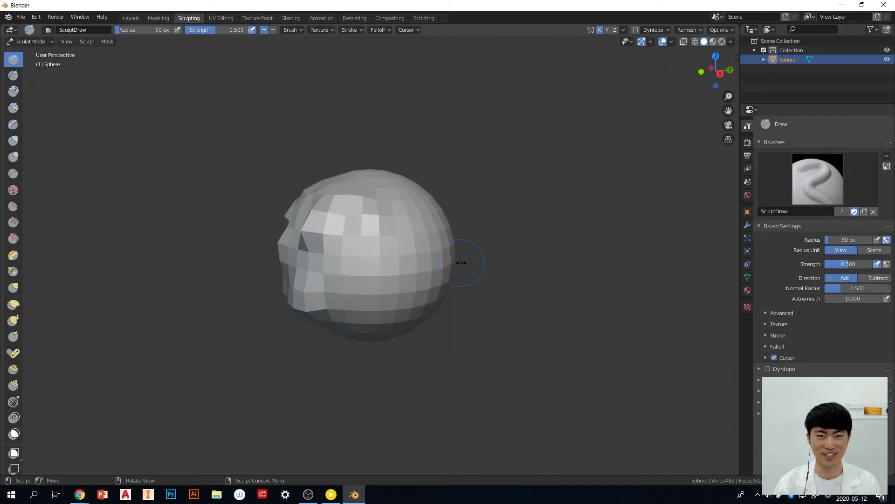
pyautogui.moveTo(462, 256)
pyautogui.mouseDown(button='middle')
pyautogui.moveTo(531, 256)
pyautogui.moveTo(472, 264)
pyautogui.moveTo(464, 286)
pyautogui.mouseUp(button='middle')
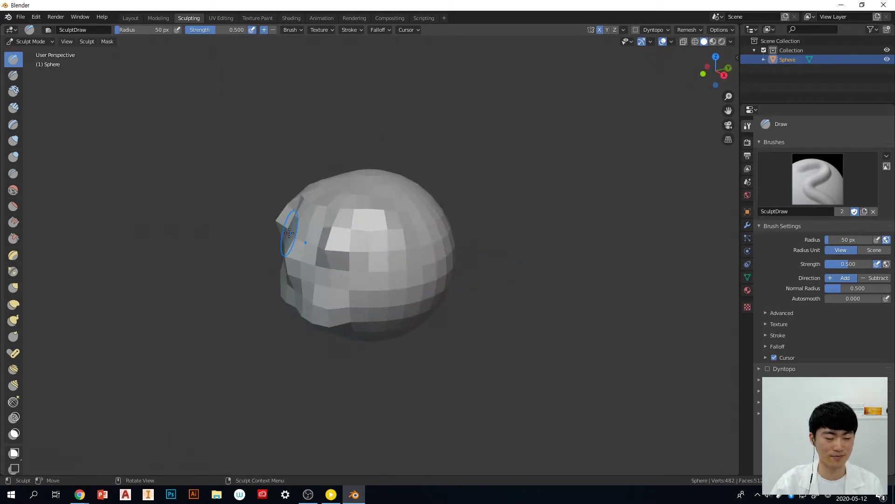
pyautogui.moveTo(385, 244); pyautogui.dragTo(542, 252, button='middle')
pyautogui.moveTo(369, 212)
pyautogui.mouseDown(button='middle')
pyautogui.moveTo(417, 255)
pyautogui.moveTo(393, 250)
pyautogui.moveTo(429, 245)
pyautogui.moveTo(469, 261)
pyautogui.moveTo(405, 259)
pyautogui.mouseUp(button='middle')
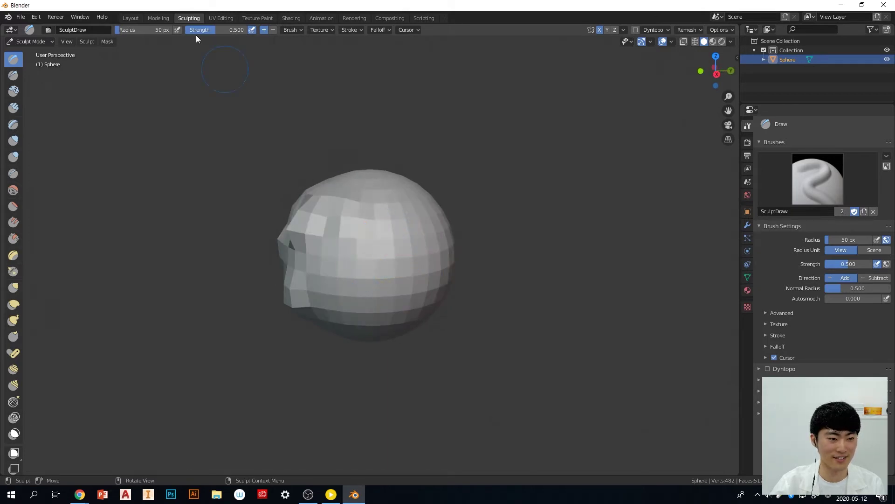
pyautogui.moveTo(407, 244)
pyautogui.mouseDown(button='middle')
pyautogui.moveTo(500, 259)
pyautogui.moveTo(433, 282)
pyautogui.mouseUp(button='middle')
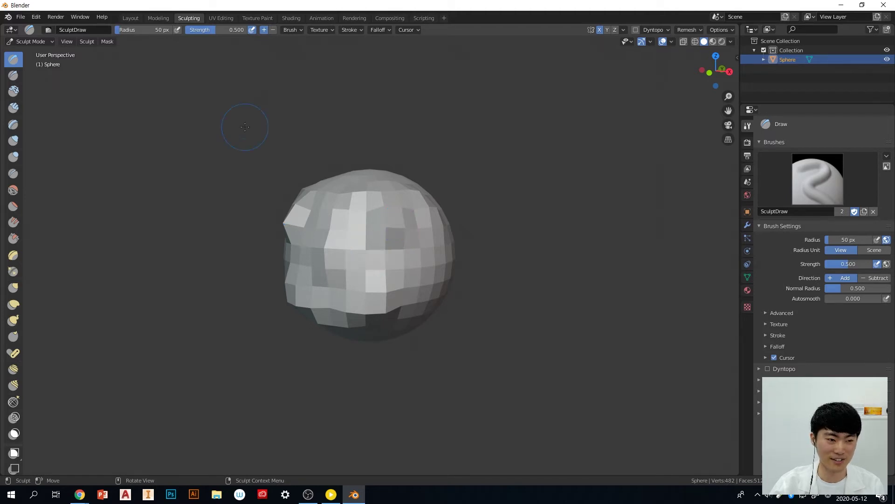
pyautogui.moveTo(390, 230)
pyautogui.mouseDown(button='middle')
pyautogui.moveTo(467, 238)
pyautogui.moveTo(426, 234)
pyautogui.moveTo(424, 259)
pyautogui.moveTo(410, 266)
pyautogui.mouseUp(button='middle')
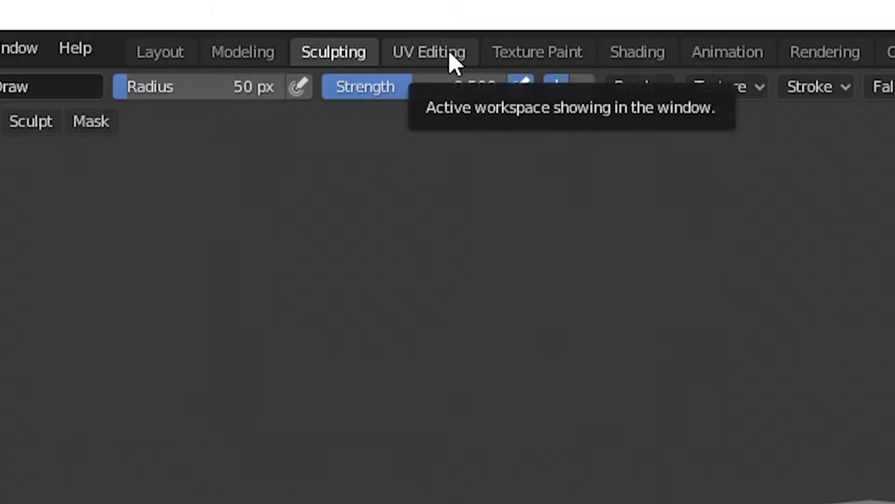
# Examine the sculpted sphere's unwrapped UV layout alongside its mesh in the UV Editing workspace, picking individual UV points
pyautogui.click(230, 18)
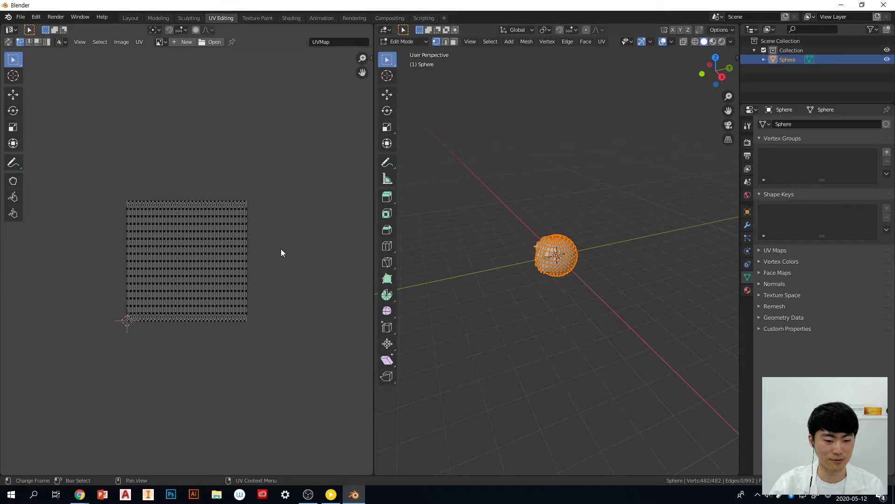
pyautogui.scroll(7, 578, 281)
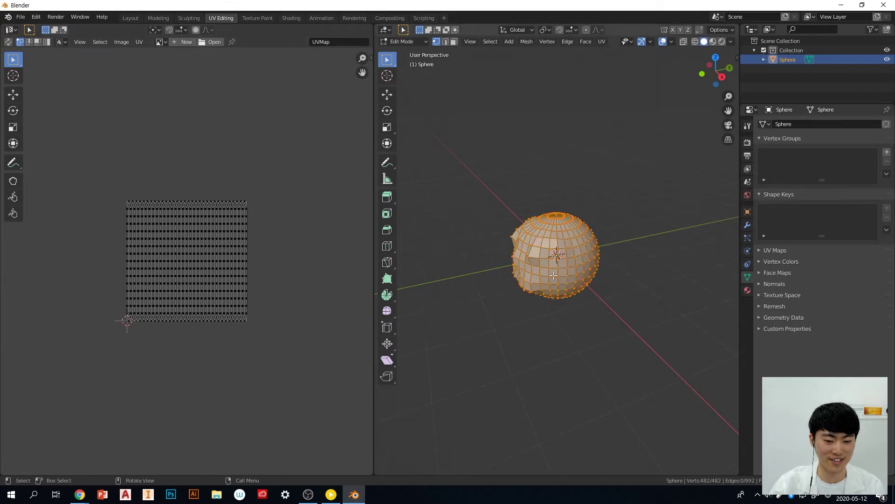
pyautogui.scroll(1, 579, 281)
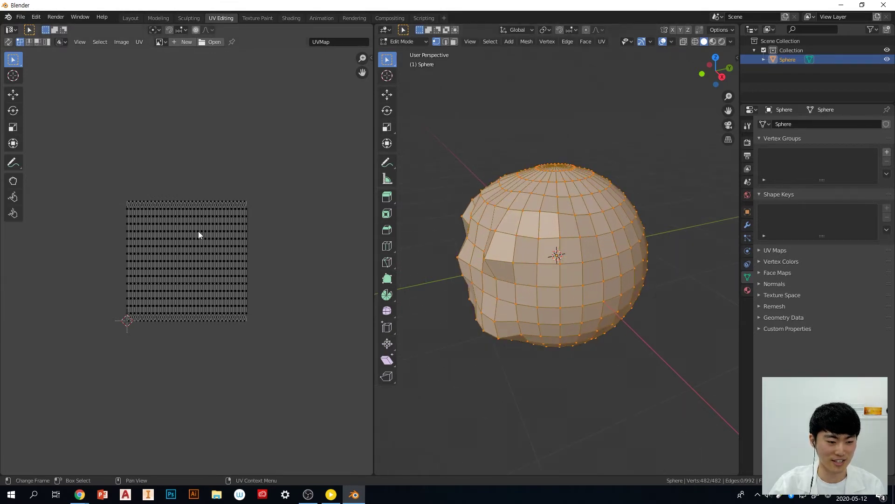
pyautogui.scroll(3, 190, 237)
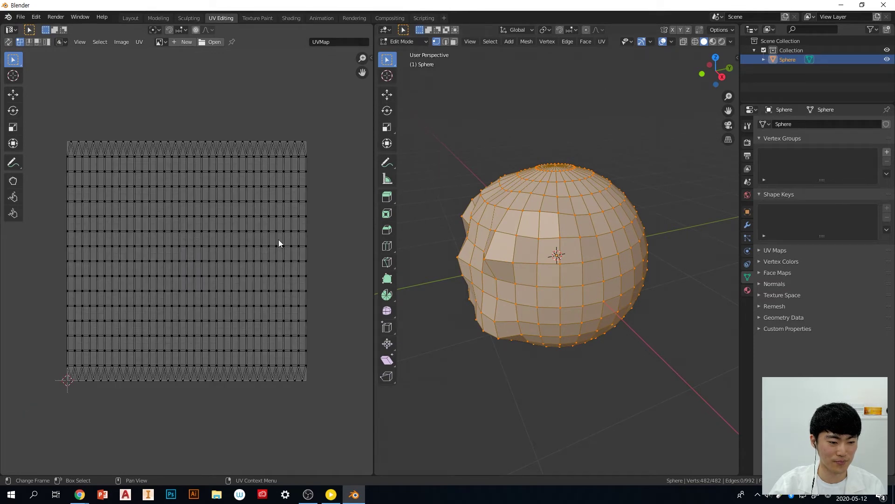
pyautogui.moveTo(550, 266); pyautogui.dragTo(620, 268, button='middle')
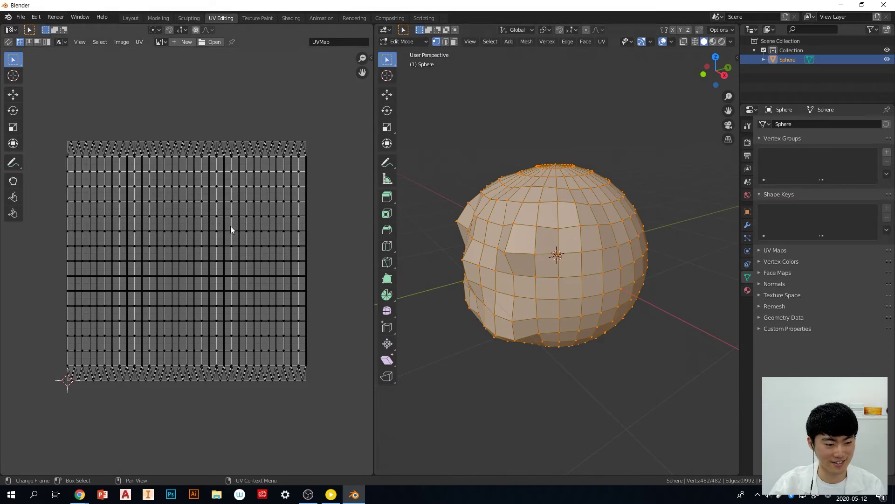
pyautogui.click(144, 311)
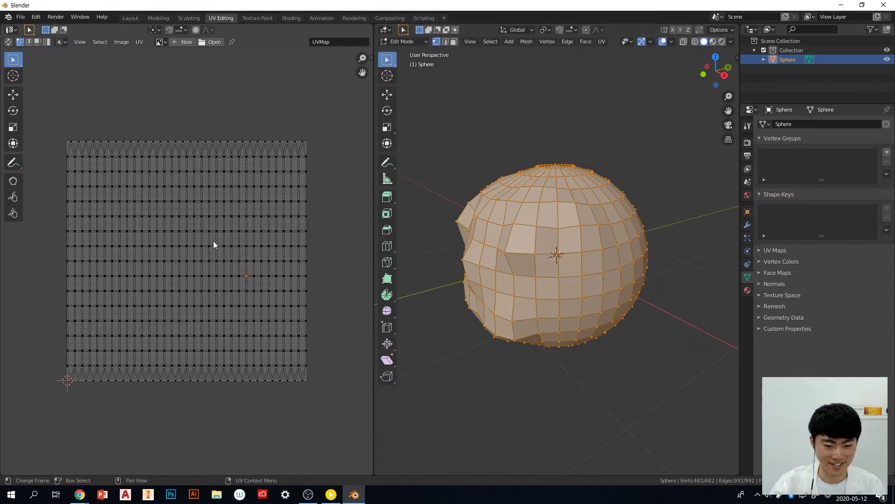
pyautogui.moveTo(601, 242); pyautogui.dragTo(637, 247, button='middle')
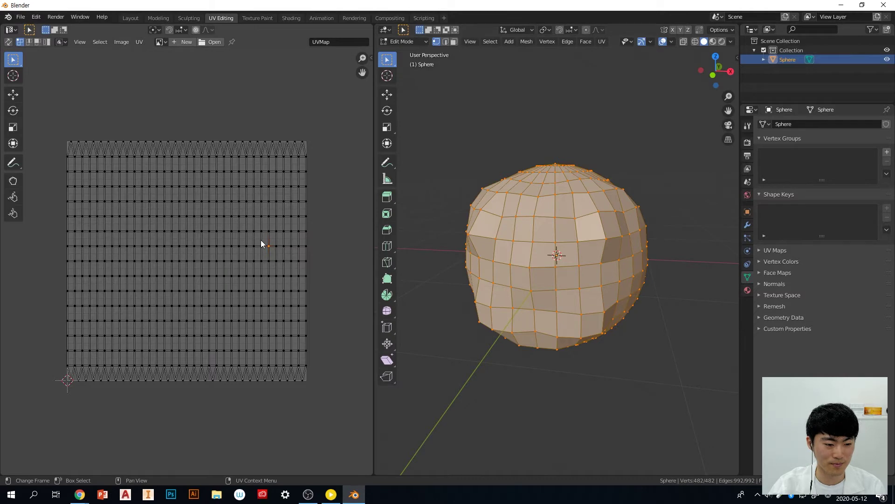
pyautogui.moveTo(552, 227); pyautogui.dragTo(615, 261, button='middle')
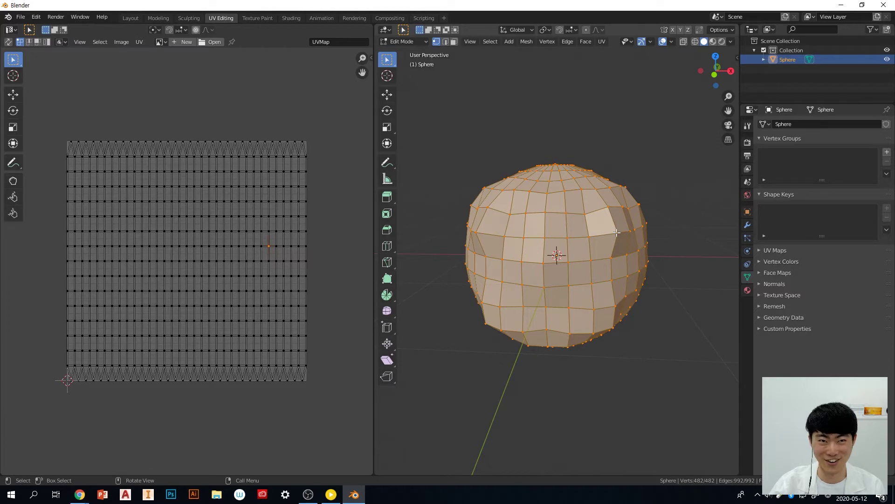
pyautogui.moveTo(595, 244); pyautogui.dragTo(563, 225, button='middle')
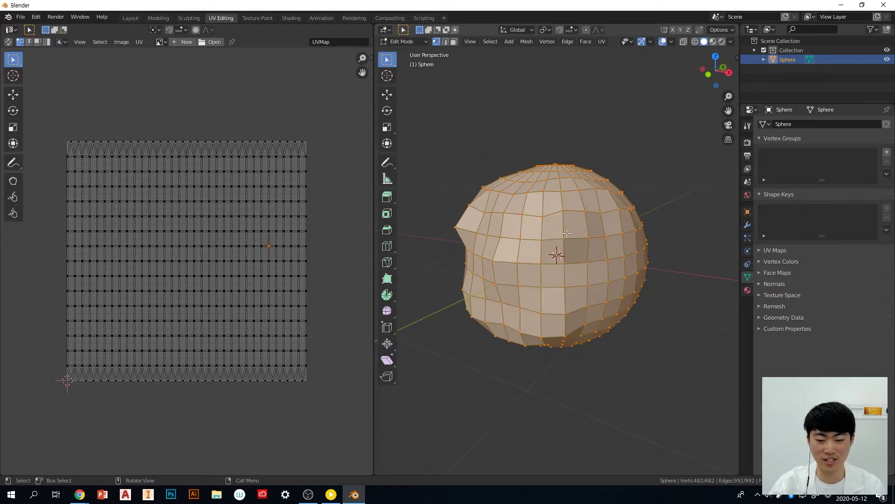
pyautogui.moveTo(568, 306); pyautogui.dragTo(519, 325, button='middle')
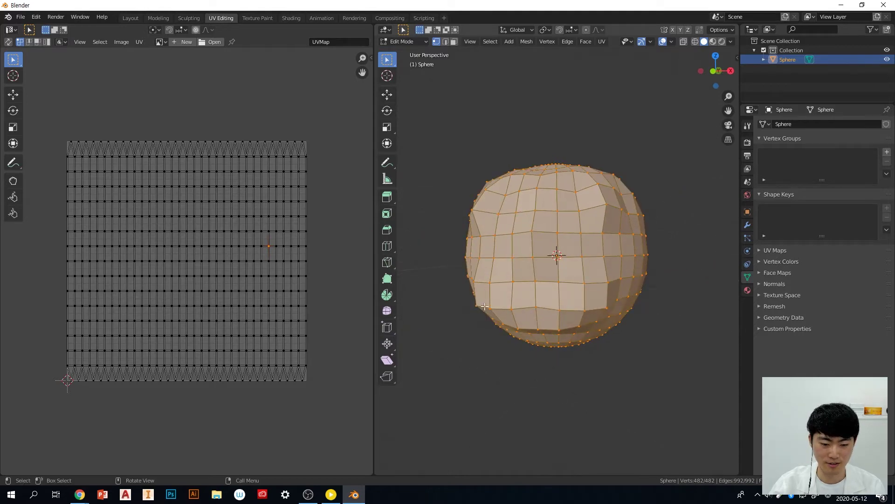
pyautogui.moveTo(609, 309); pyautogui.dragTo(485, 305, button='middle')
# Switch the sculpted sphere to face selection and pick single faces on its raised side to examine where each lies in the UV map
pyautogui.click(576, 227)
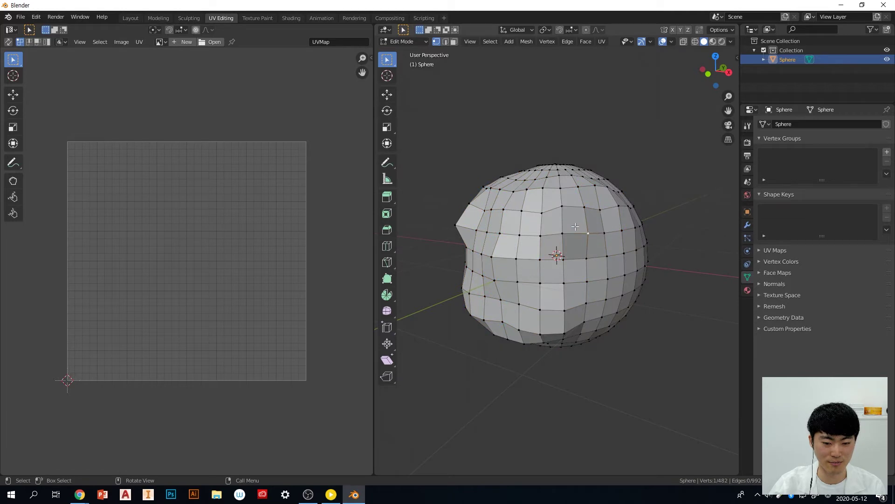
pyautogui.click(454, 41)
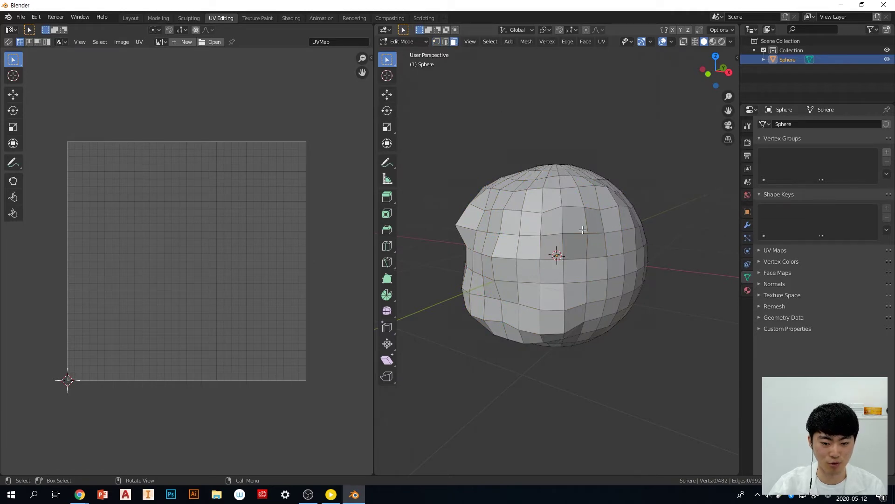
pyautogui.click(578, 226)
pyautogui.moveTo(574, 299); pyautogui.dragTo(590, 290, button='middle')
pyautogui.click(584, 230)
pyautogui.click(579, 213)
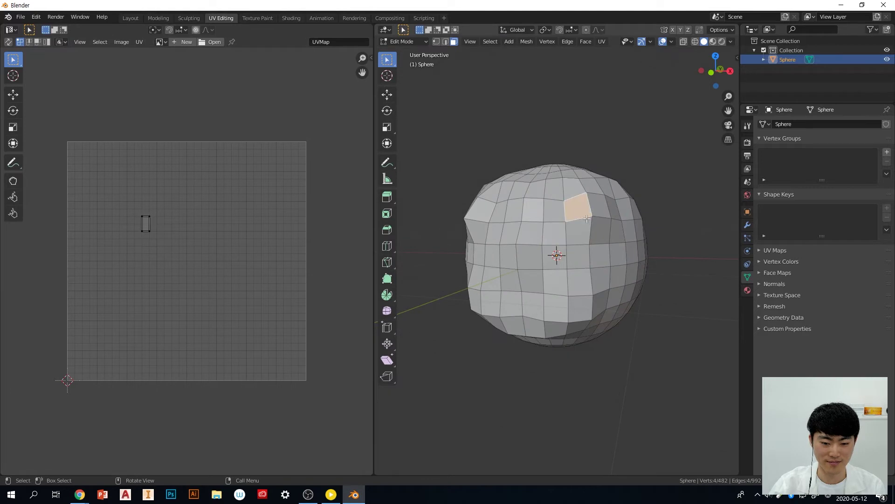
pyautogui.click(597, 228)
pyautogui.click(532, 307)
pyautogui.click(512, 305)
pyautogui.click(558, 308)
pyautogui.click(533, 307)
pyautogui.click(581, 309)
pyautogui.click(556, 331)
pyautogui.click(530, 328)
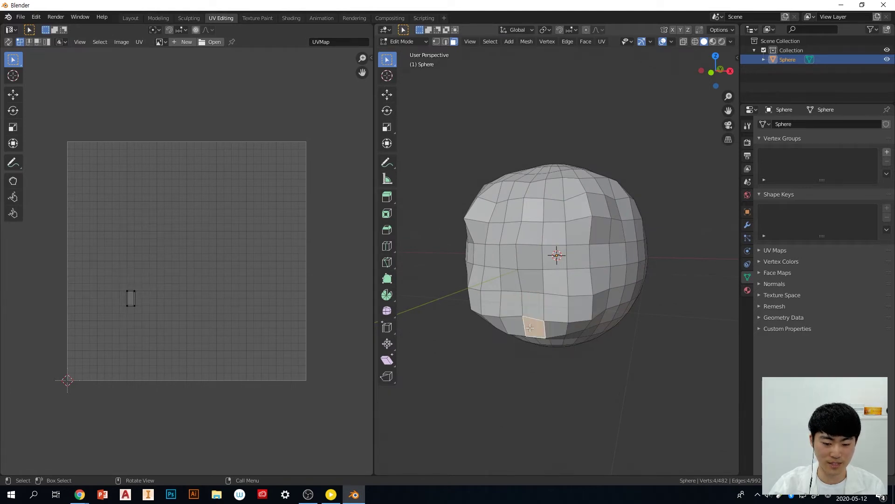
pyautogui.click(513, 326)
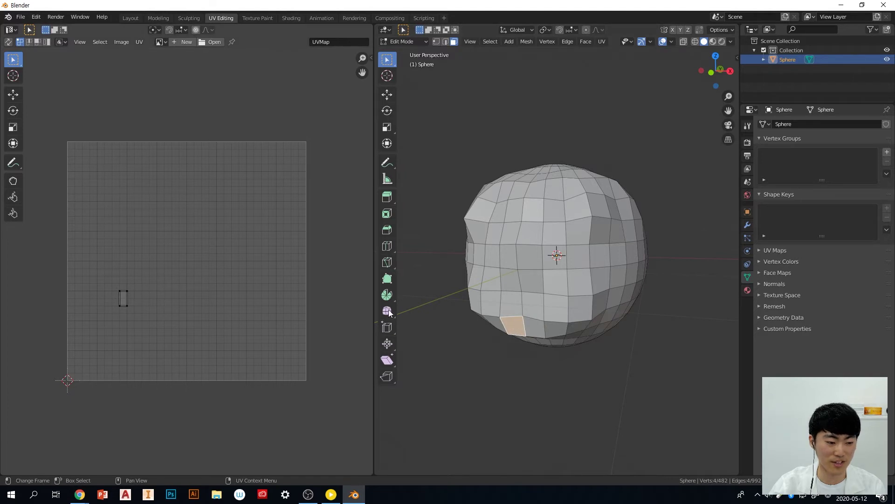
pyautogui.click(533, 328)
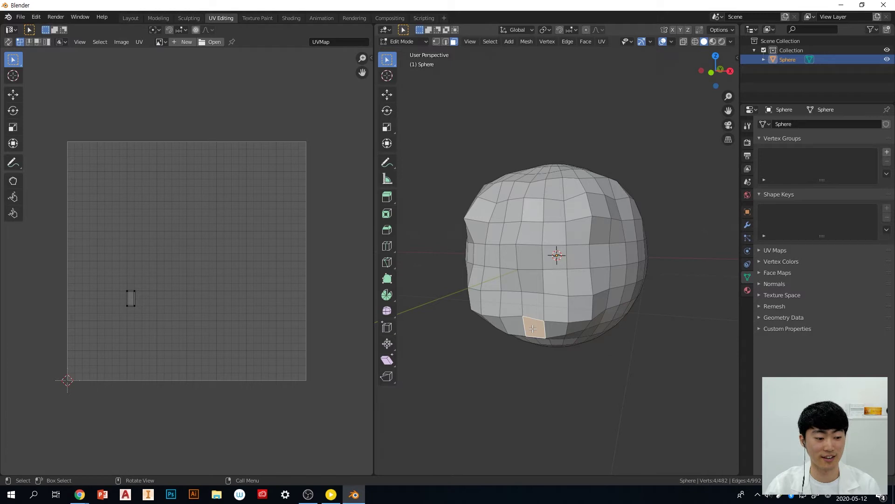
# Compare neighbouring faces on the sphere's upper raised area with their positions in the UV layout, picking them one at a time
pyautogui.click(577, 206)
pyautogui.click(597, 208)
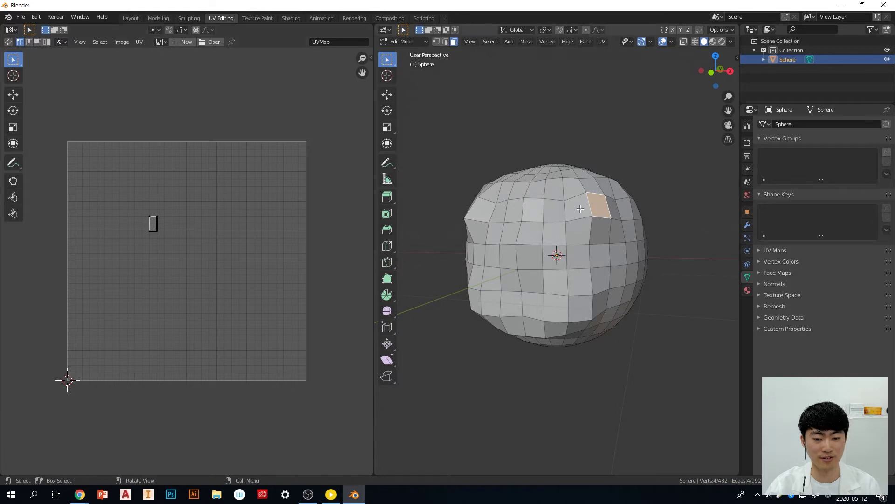
pyautogui.click(577, 225)
pyautogui.click(601, 230)
pyautogui.click(604, 211)
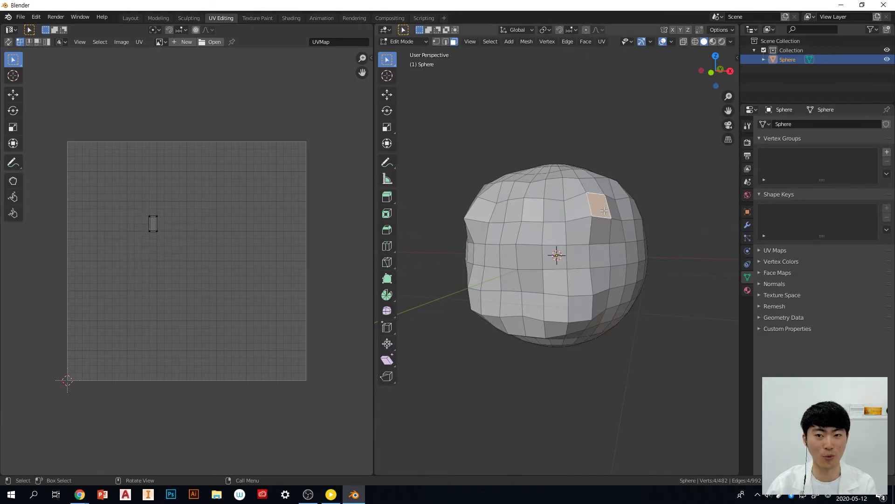
pyautogui.click(586, 213)
pyautogui.click(589, 229)
pyautogui.click(601, 229)
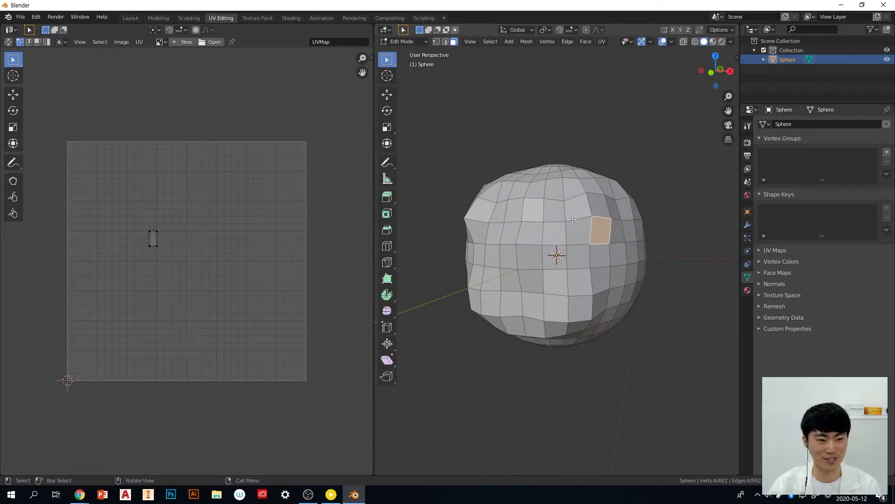
# View the sphere from another side and examine how a block of adjoining faces near its center maps to the UV layout
pyautogui.moveTo(642, 259); pyautogui.dragTo(594, 276, button='middle')
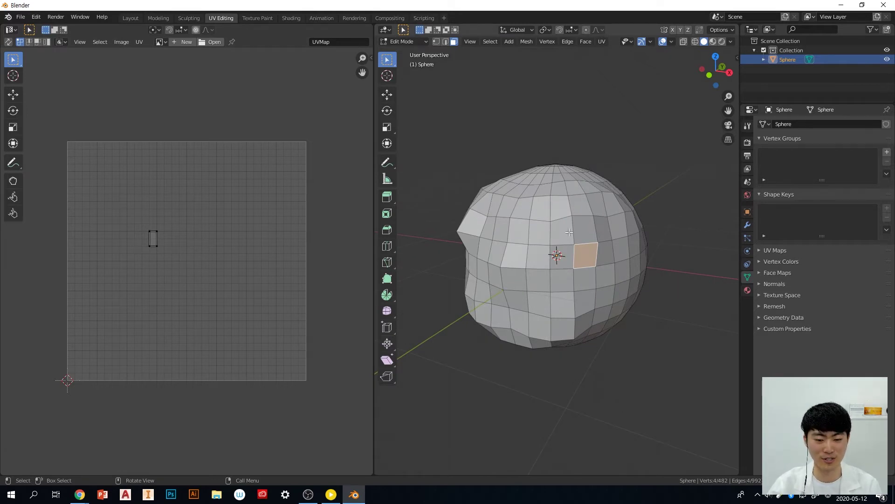
pyautogui.click(585, 234)
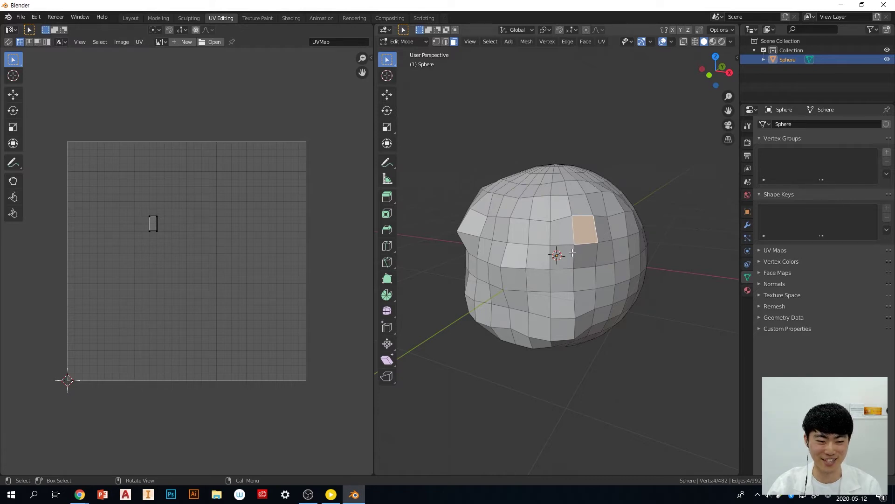
pyautogui.click(573, 252)
pyautogui.click(593, 253)
pyautogui.click(591, 232)
pyautogui.click(558, 230)
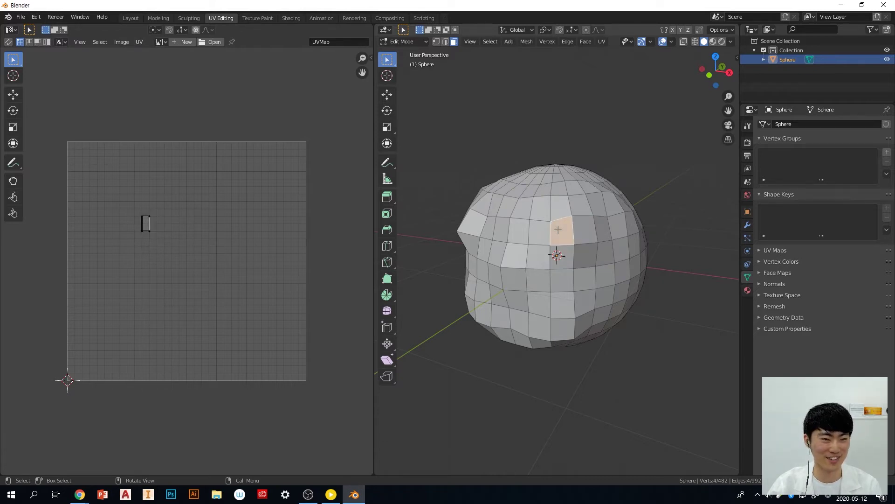
pyautogui.click(566, 211)
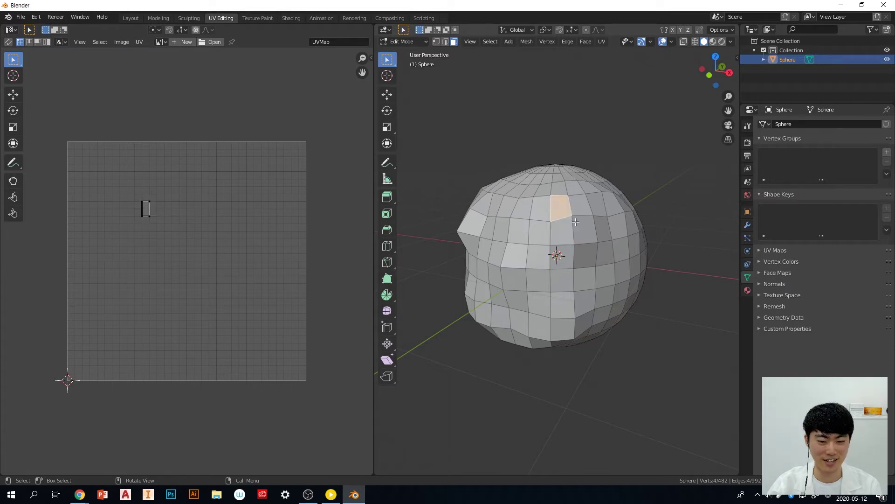
pyautogui.click(576, 222)
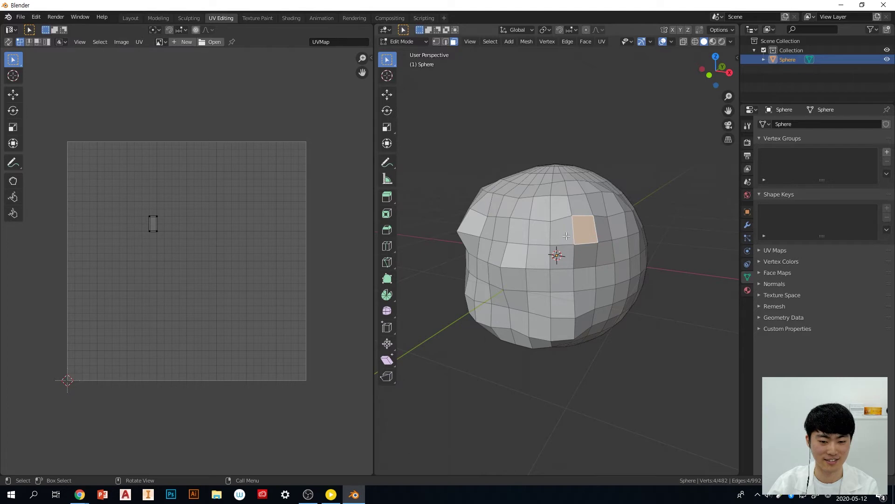
pyautogui.click(567, 236)
pyautogui.click(565, 255)
pyautogui.click(580, 258)
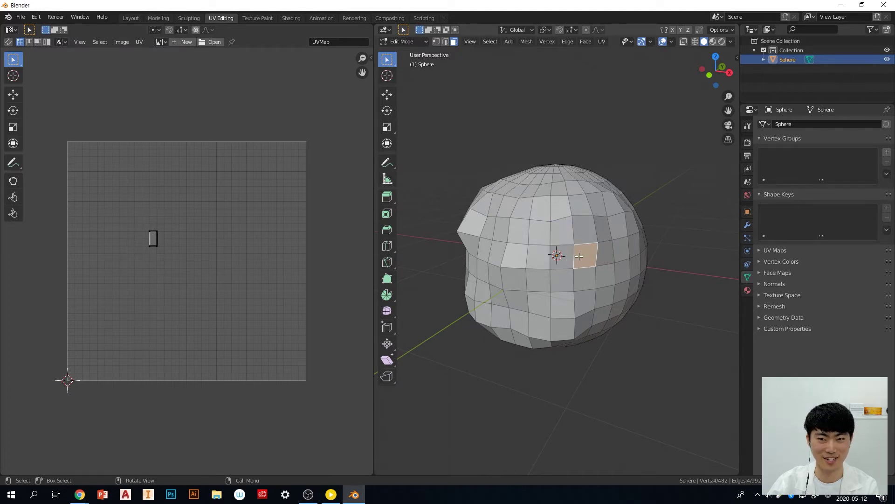
pyautogui.click(563, 256)
pyautogui.click(584, 229)
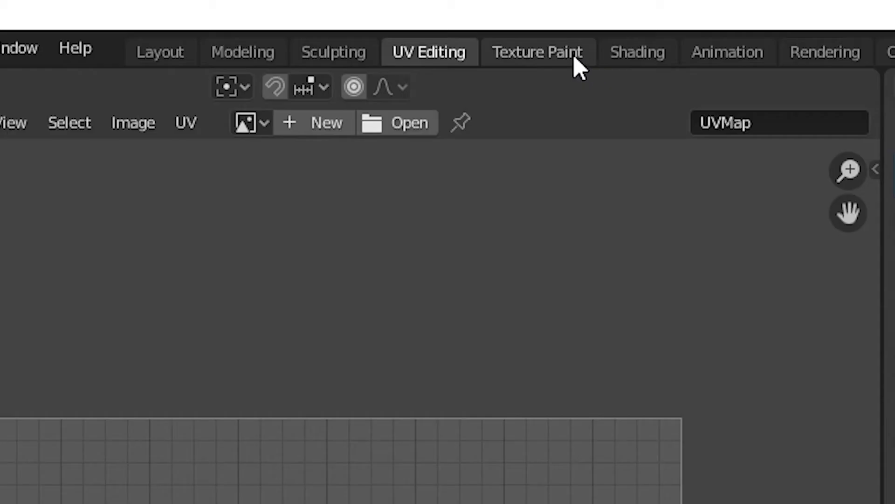
# Open the Texture Paint workspace and try to paint on the sphere with the TexDraw brush at 50 px radius and 1.000 strength
pyautogui.click(575, 58)
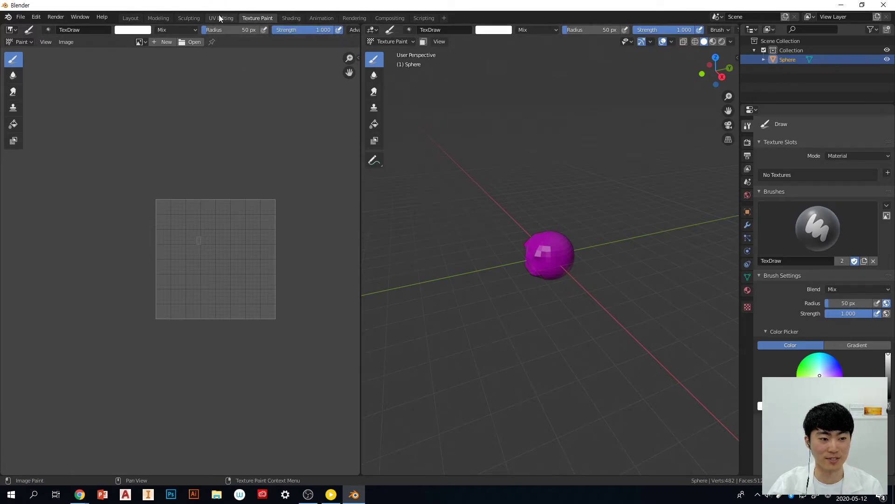
pyautogui.scroll(5, 548, 258)
pyautogui.moveTo(535, 261); pyautogui.dragTo(570, 256, button='middle')
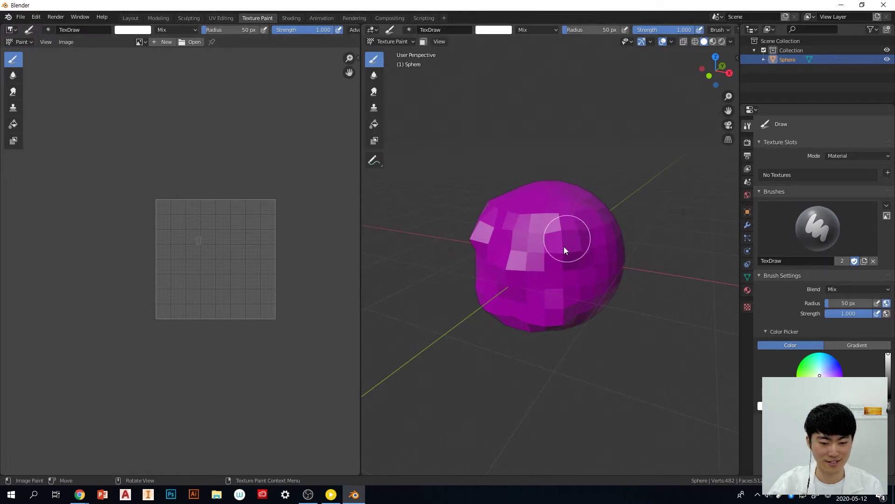
pyautogui.click(547, 248)
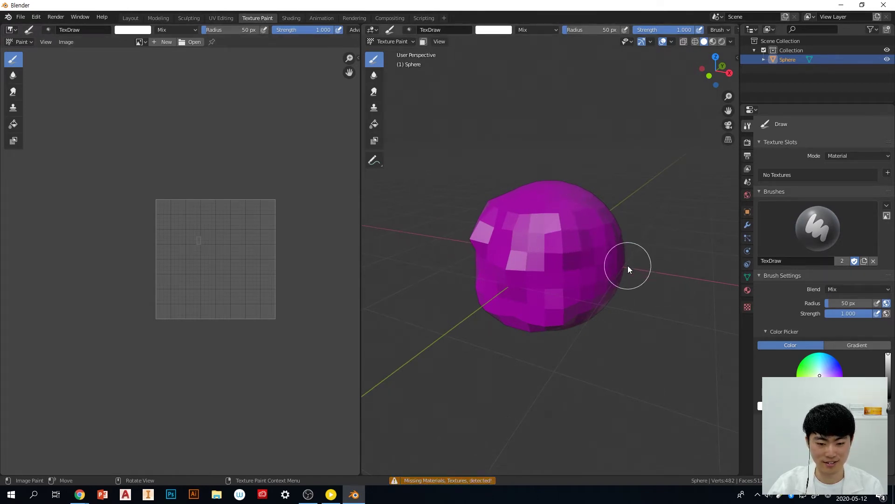
# Examine the untextured sphere from several angles and its empty UV image area up close in the Texture Paint workspace
pyautogui.moveTo(627, 265); pyautogui.dragTo(523, 240, button='middle')
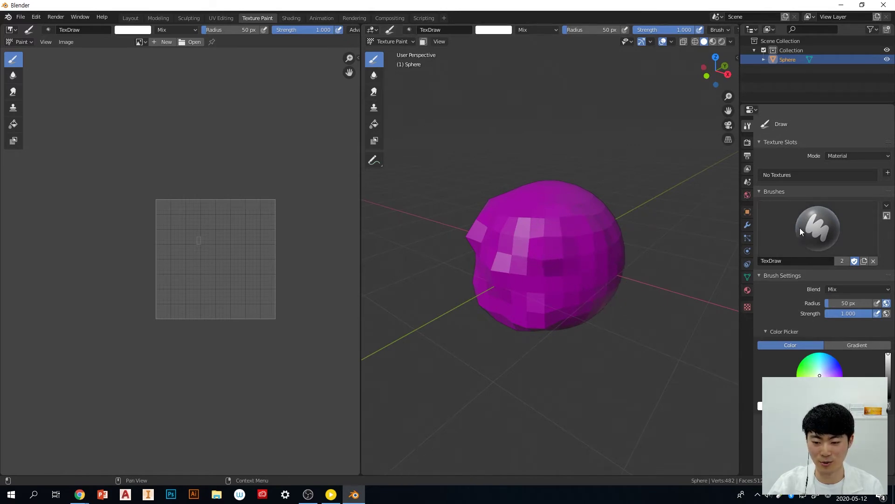
pyautogui.moveTo(673, 298); pyautogui.dragTo(565, 275, button='middle')
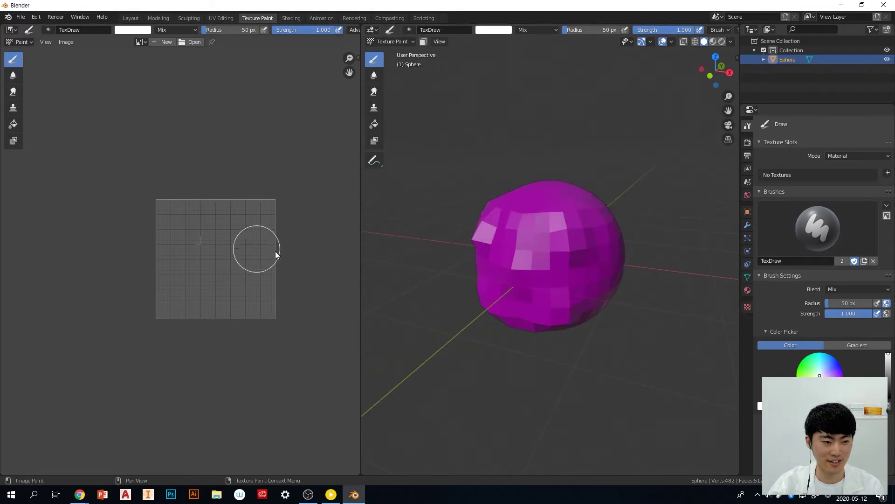
pyautogui.scroll(4, 248, 255)
pyautogui.scroll(-3, 280, 252)
pyautogui.scroll(3, 322, 253)
pyautogui.moveTo(269, 253); pyautogui.dragTo(174, 254, button='middle')
pyautogui.scroll(4, 606, 262)
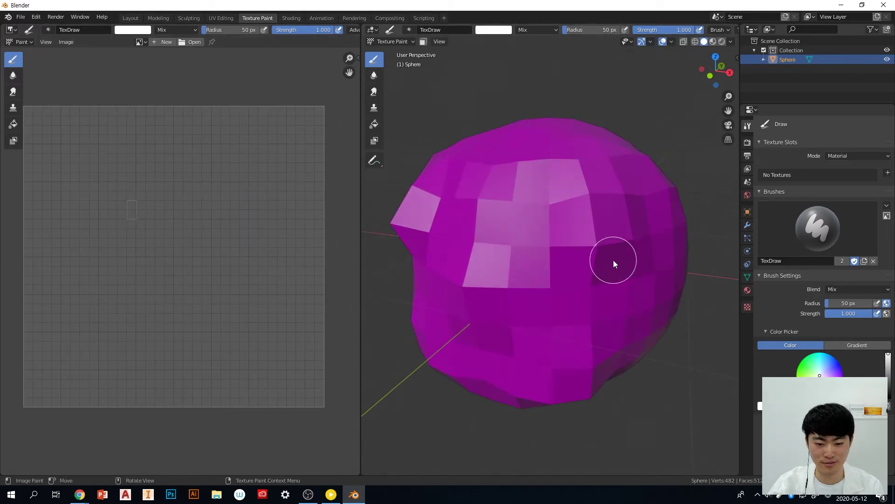
pyautogui.moveTo(625, 260); pyautogui.dragTo(617, 262, button='middle')
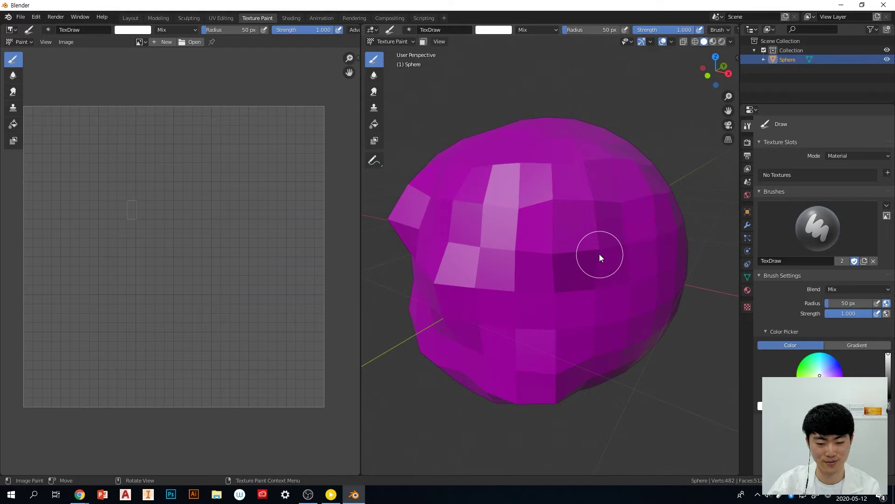
pyautogui.scroll(-3, 563, 250)
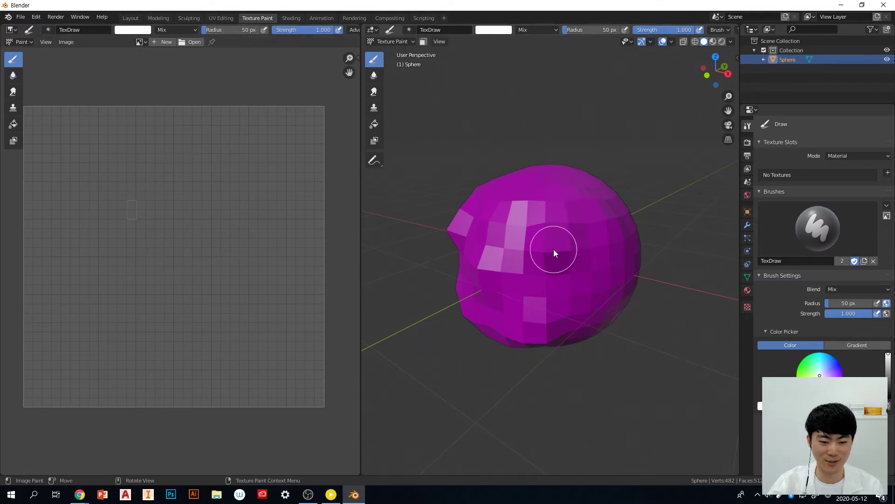
# Create a blank black image named Untitled, 1024 by 1024 px with alpha, for texture painting
pyautogui.click(167, 42)
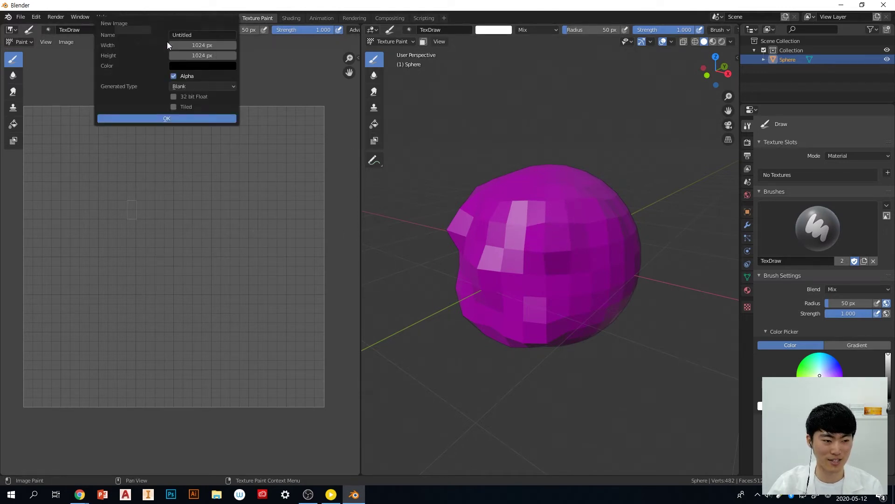
pyautogui.click(177, 119)
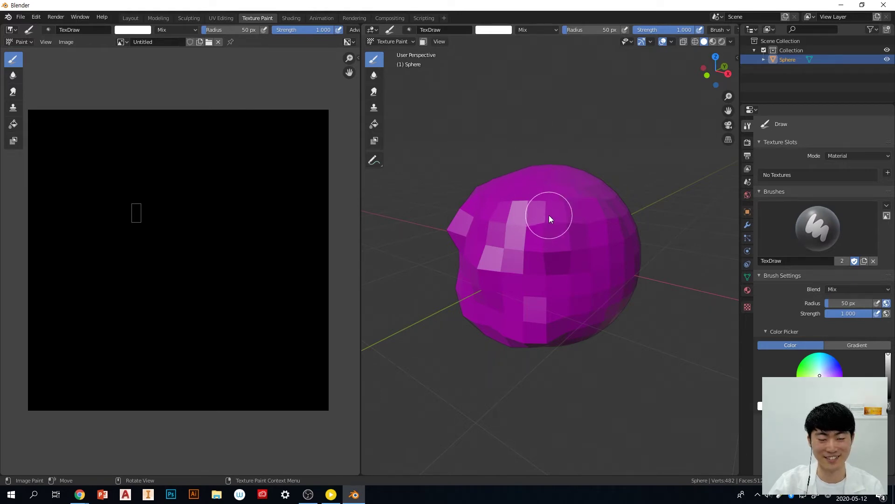
# Turn on the Screencast Keys display for the 3D viewport, hide its settings again, and try a paint dab on the sphere
pyautogui.press('n')
pyautogui.click(735, 126)
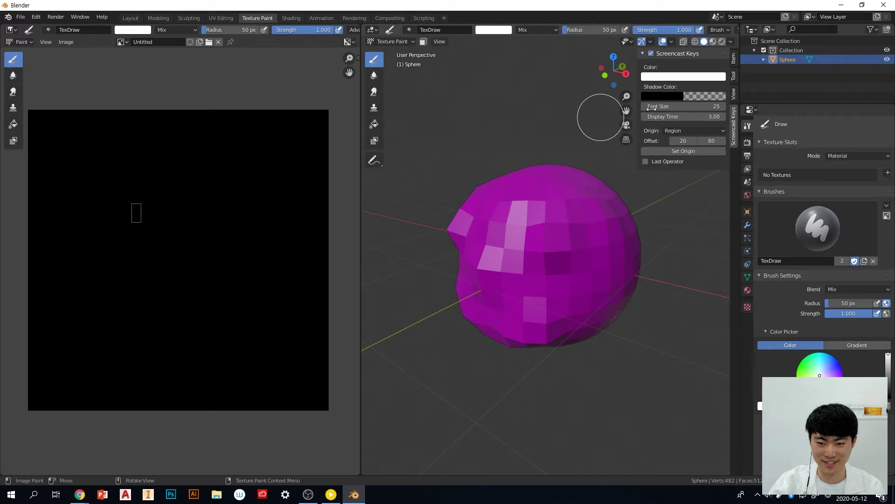
pyautogui.press('n')
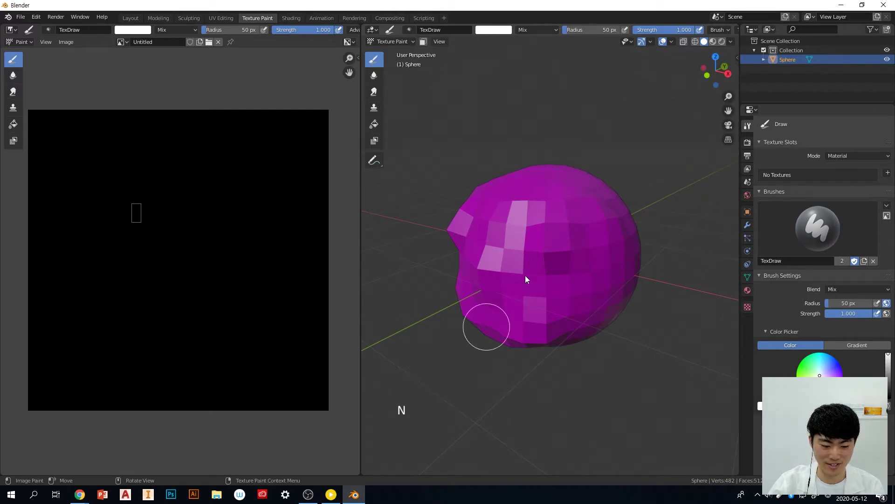
pyautogui.click(526, 244)
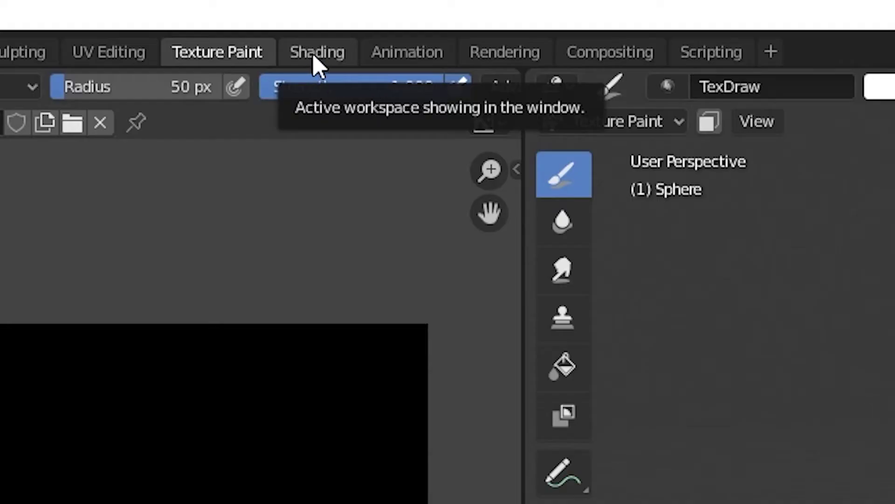
# Open the Shading workspace and examine the sphere's material preview from different angles, including from below
pyautogui.click(312, 56)
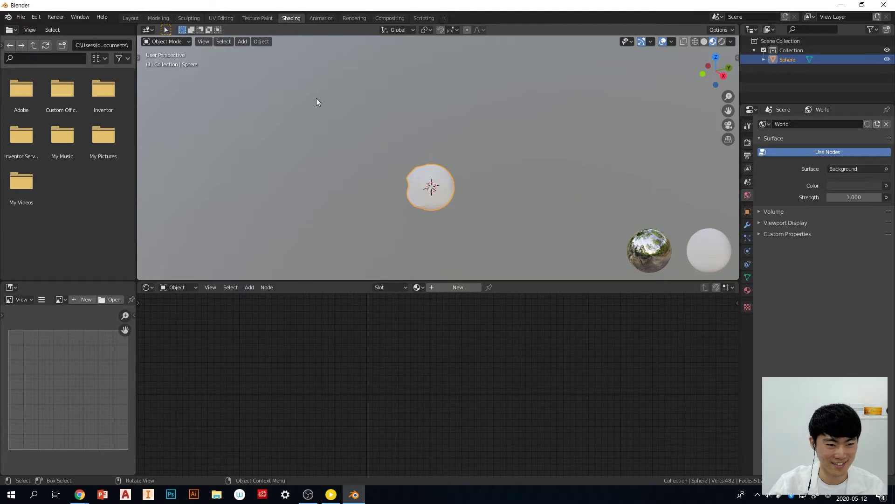
pyautogui.scroll(4, 464, 226)
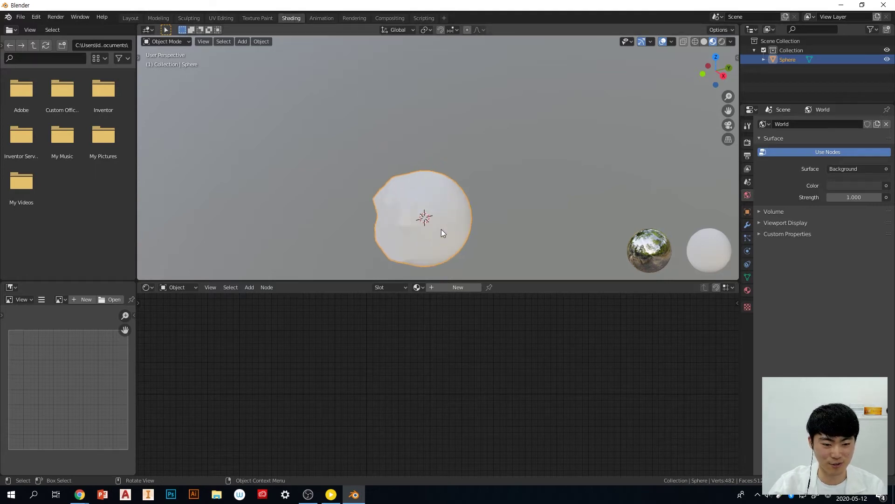
pyautogui.keyDown('shift'); pyautogui.moveTo(478, 237); pyautogui.dragTo(488, 178, button='middle'); pyautogui.keyUp('shift')
pyautogui.scroll(3, 463, 202)
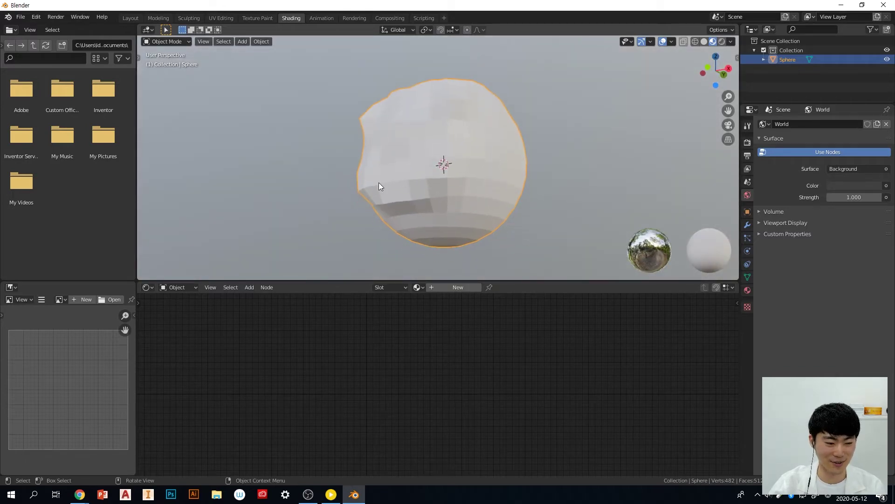
pyautogui.moveTo(391, 104)
pyautogui.mouseDown(button='middle')
pyautogui.moveTo(540, 155)
pyautogui.moveTo(531, 176)
pyautogui.moveTo(462, 169)
pyautogui.mouseUp(button='middle')
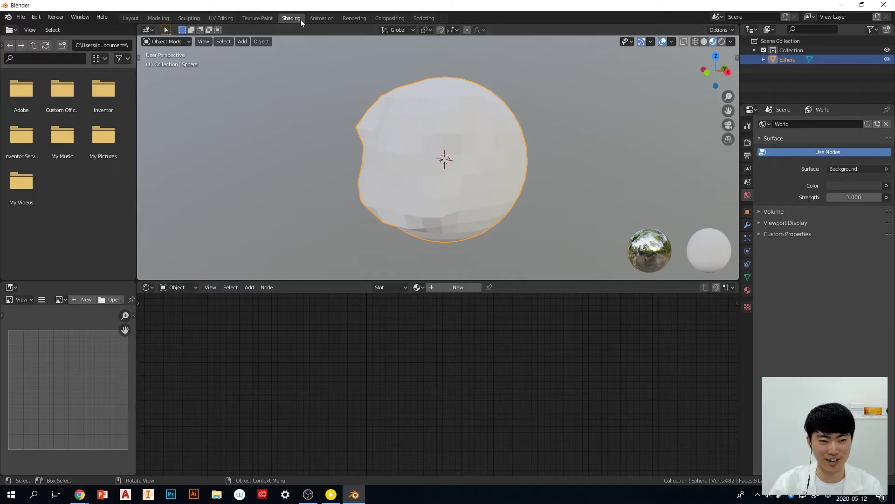
pyautogui.scroll(-1, 535, 172)
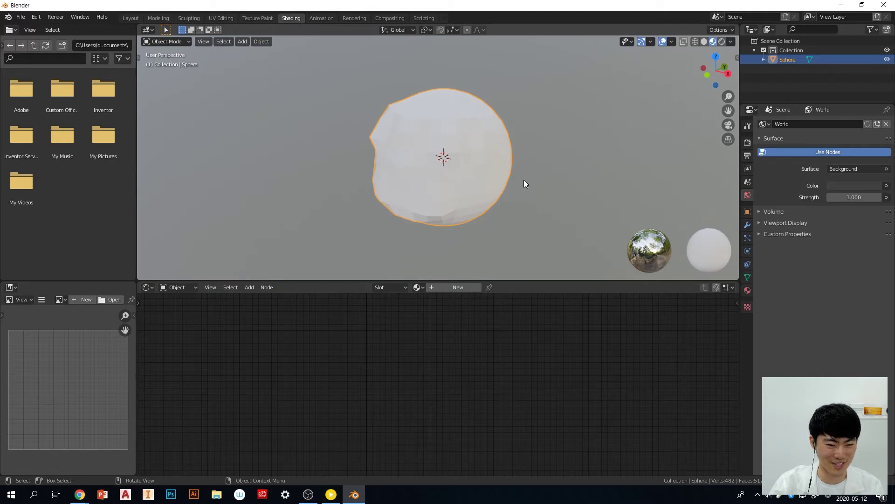
pyautogui.moveTo(514, 169)
pyautogui.mouseDown(button='middle')
pyautogui.moveTo(554, 172)
pyautogui.moveTo(606, 156)
pyautogui.moveTo(599, 158)
pyautogui.mouseUp(button='middle')
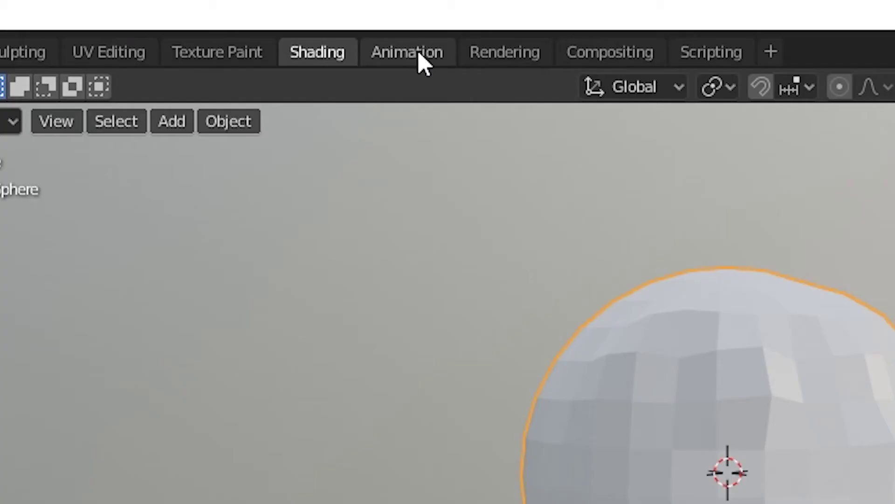
# Open the Animation workspace and insert a Location keyframe for the sphere at frame 1
pyautogui.click(327, 18)
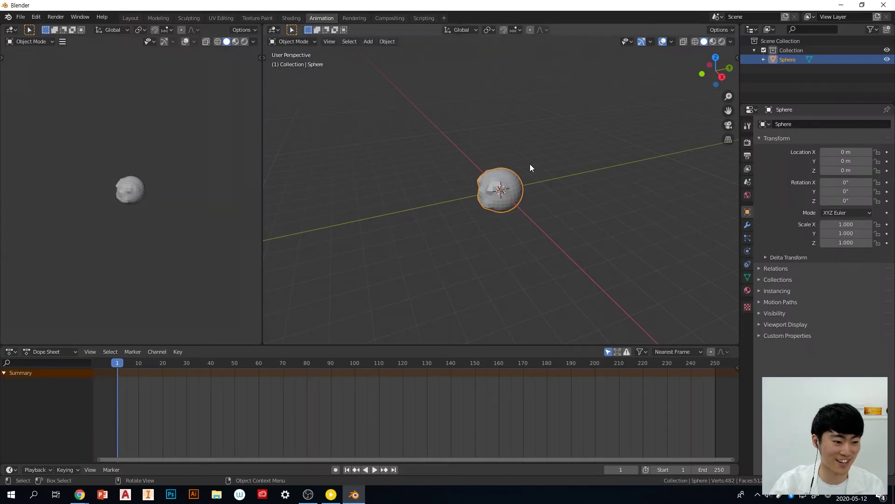
pyautogui.scroll(6, 517, 162)
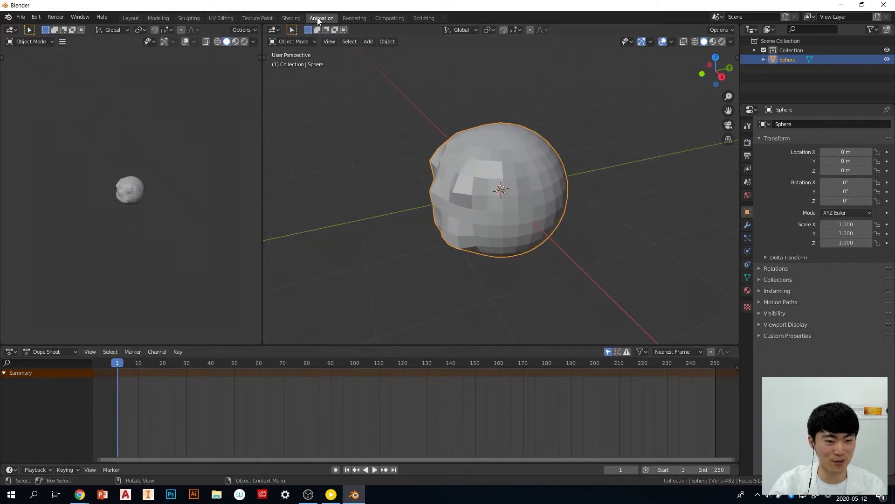
pyautogui.scroll(-2, 582, 219)
pyautogui.moveTo(596, 223); pyautogui.dragTo(583, 228, button='middle')
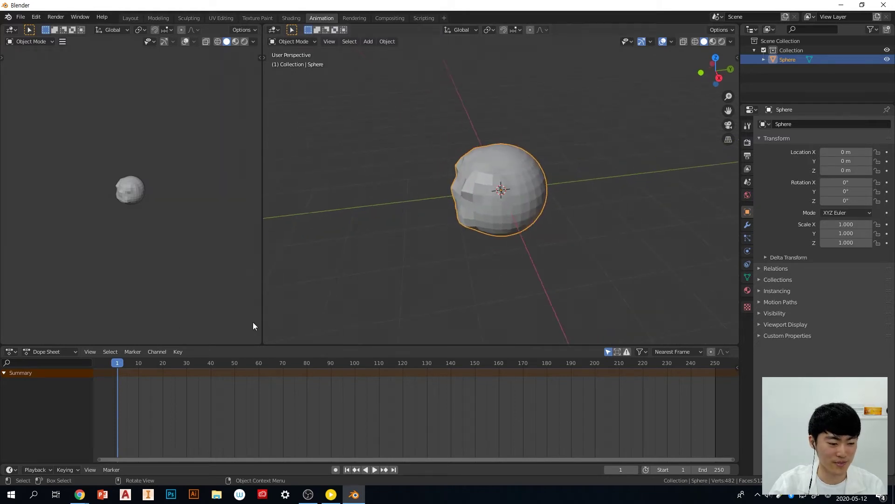
pyautogui.moveTo(443, 227); pyautogui.dragTo(341, 301, button='middle')
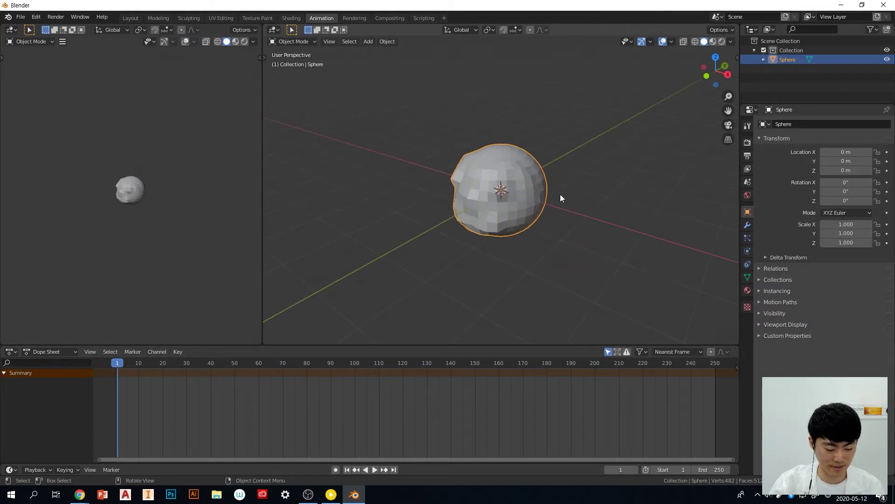
pyautogui.press('i')
pyautogui.click(536, 211)
# Go to frame 60, move the sphere about 2.53 m along the X axis, and insert a Location keyframe there
pyautogui.moveTo(517, 214); pyautogui.dragTo(494, 233, button='middle')
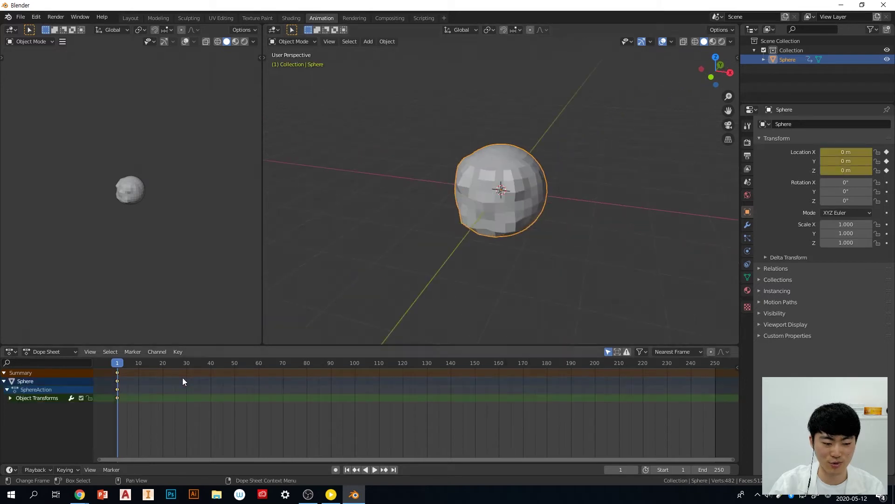
pyautogui.moveTo(126, 360); pyautogui.dragTo(265, 363)
pyautogui.moveTo(513, 242); pyautogui.dragTo(526, 250, button='middle')
pyautogui.press('g')
pyautogui.press('x')
pyautogui.click(650, 251)
pyautogui.press('i')
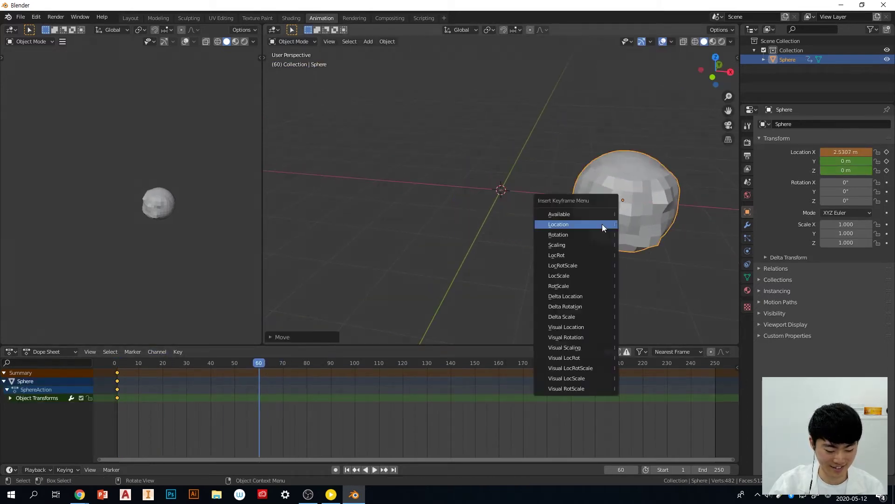
pyautogui.click(603, 216)
# Play back the sphere's keyframed movement, return to frame 1, and examine the sphere from several angles
pyautogui.hotkey('shift', 'ctrl', 'space')
pyautogui.moveTo(234, 364)
pyautogui.mouseDown()
pyautogui.moveTo(104, 362)
pyautogui.moveTo(270, 365)
pyautogui.moveTo(117, 366)
pyautogui.mouseUp()
pyautogui.moveTo(499, 252); pyautogui.dragTo(506, 255, button='middle')
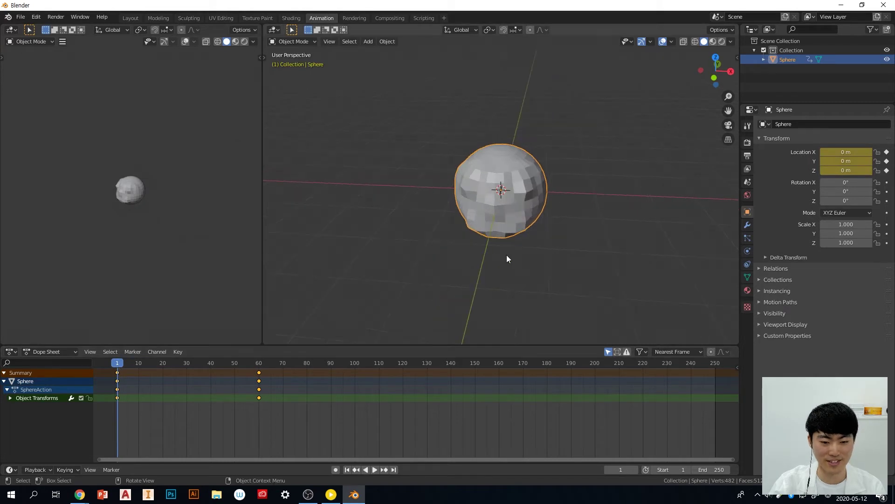
pyautogui.moveTo(540, 247)
pyautogui.mouseDown(button='middle')
pyautogui.moveTo(573, 251)
pyautogui.moveTo(506, 229)
pyautogui.moveTo(563, 239)
pyautogui.moveTo(532, 250)
pyautogui.moveTo(610, 252)
pyautogui.moveTo(549, 255)
pyautogui.moveTo(485, 185)
pyautogui.mouseUp(button='middle')
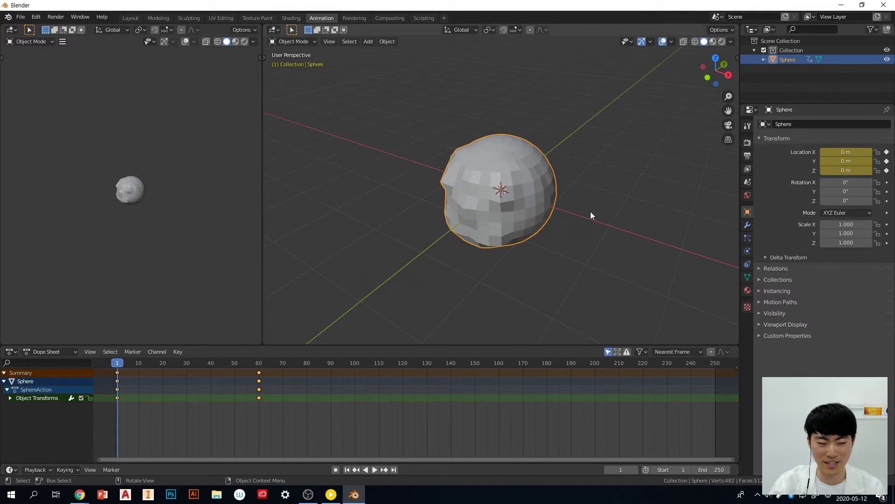
pyautogui.moveTo(591, 215)
pyautogui.mouseDown(button='middle')
pyautogui.moveTo(436, 240)
pyautogui.moveTo(453, 240)
pyautogui.mouseUp(button='middle')
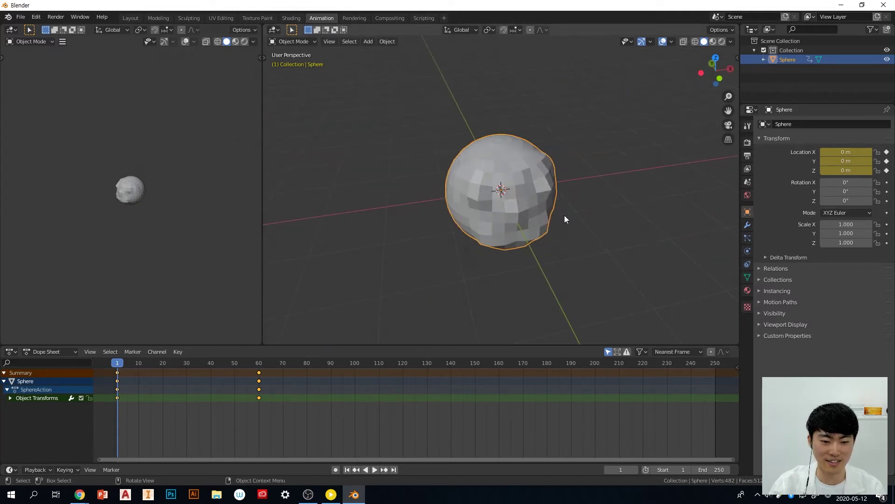
pyautogui.moveTo(133, 363)
pyautogui.mouseDown()
pyautogui.moveTo(252, 363)
pyautogui.moveTo(108, 368)
pyautogui.moveTo(117, 367)
pyautogui.mouseUp()
pyautogui.moveTo(458, 223); pyautogui.dragTo(472, 223, button='middle')
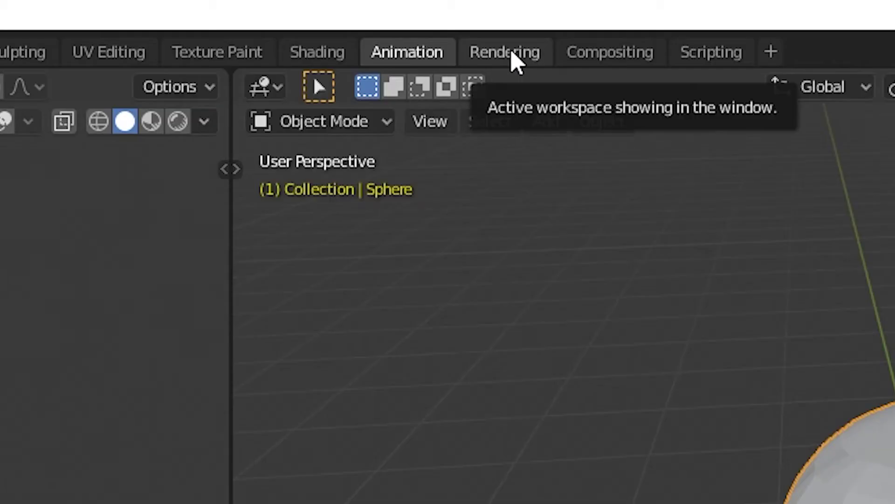
# View the empty render result in the Rendering workspace, followed by the Compositing workspace
pyautogui.click(358, 17)
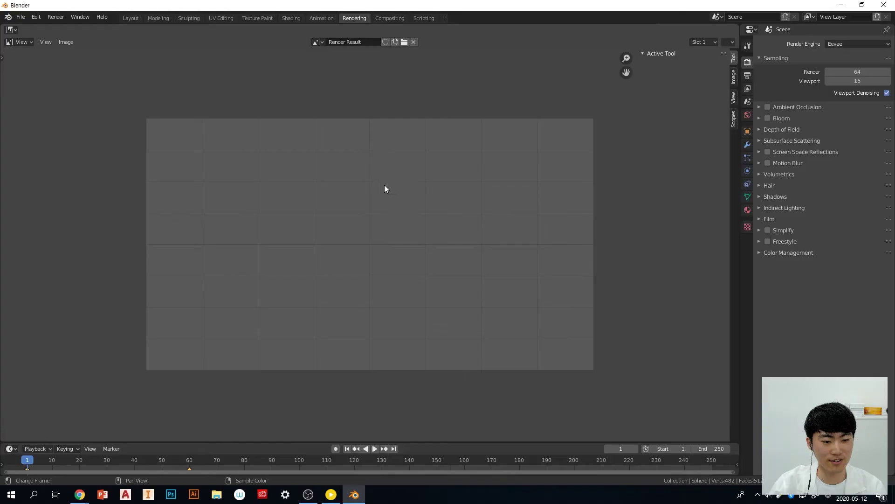
pyautogui.scroll(1, 384, 185)
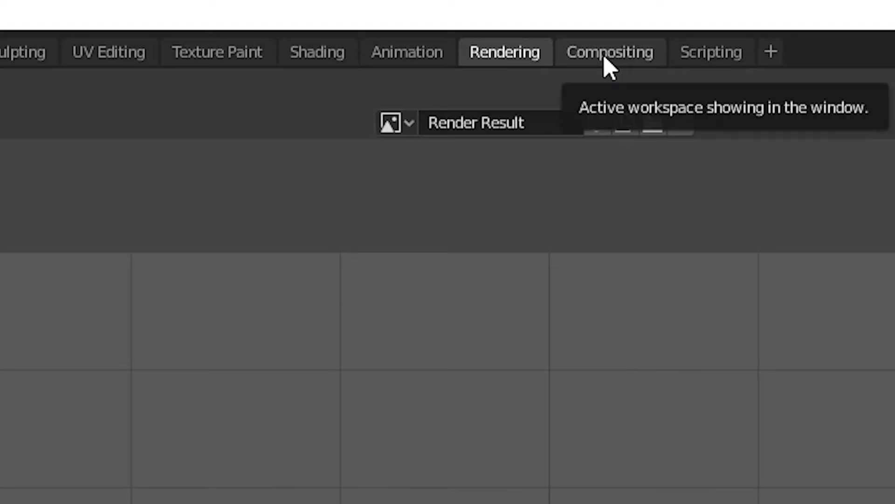
pyautogui.click(388, 19)
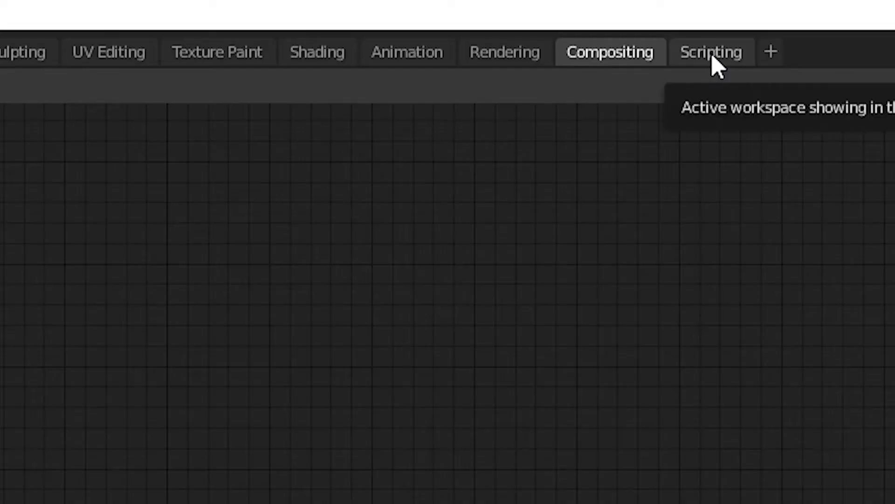
# Open the Scripting workspace, create a new text block, and write "import bpy" followed by blank lines
pyautogui.click(425, 19)
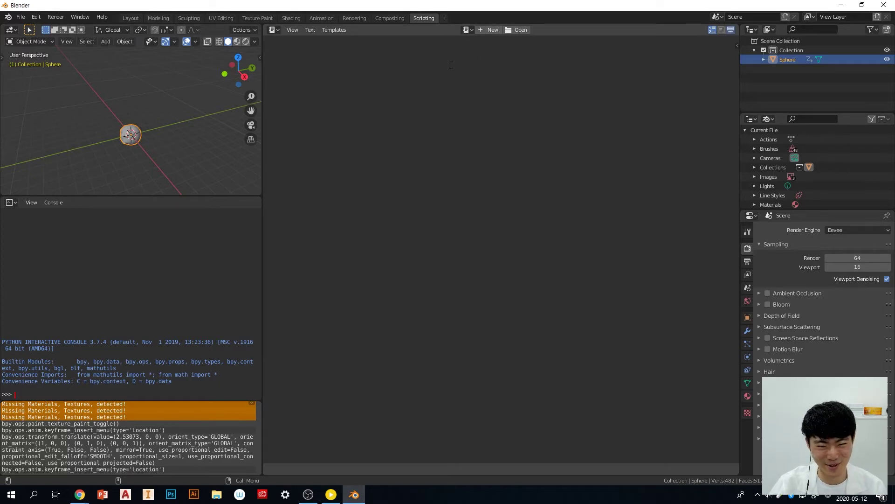
pyautogui.click(493, 29)
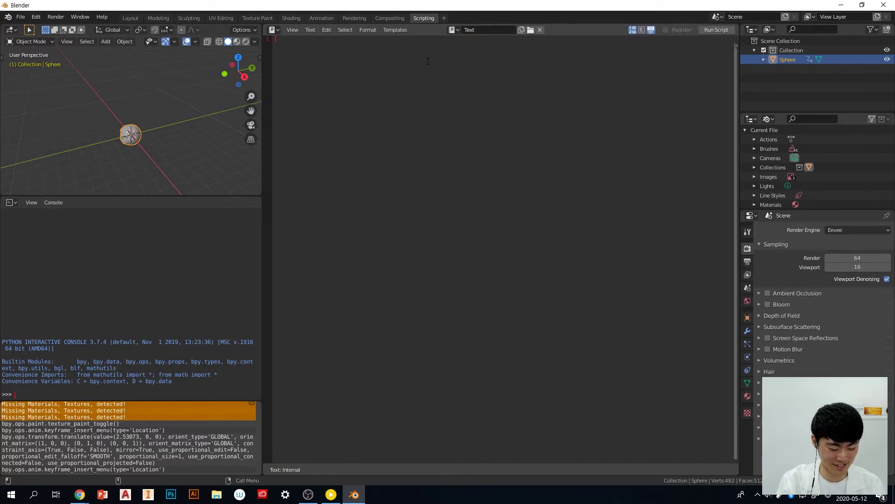
pyautogui.write('impor')
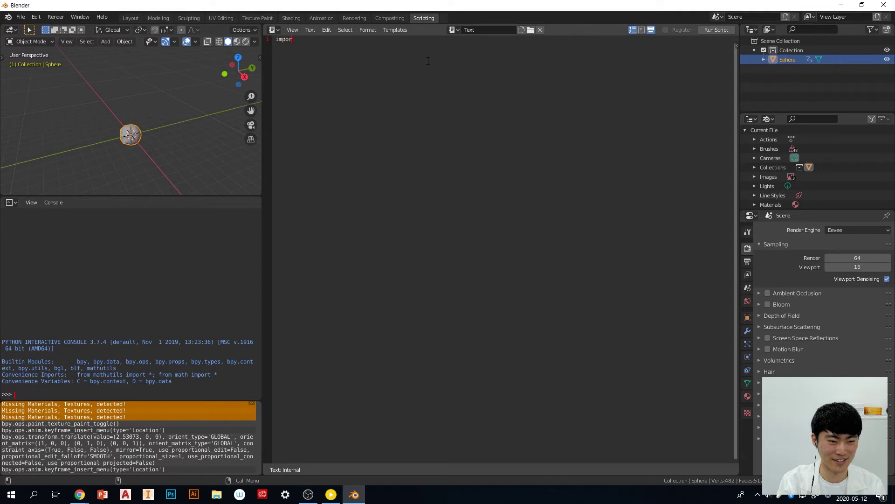
pyautogui.write('t ppy')
pyautogui.press('Return')
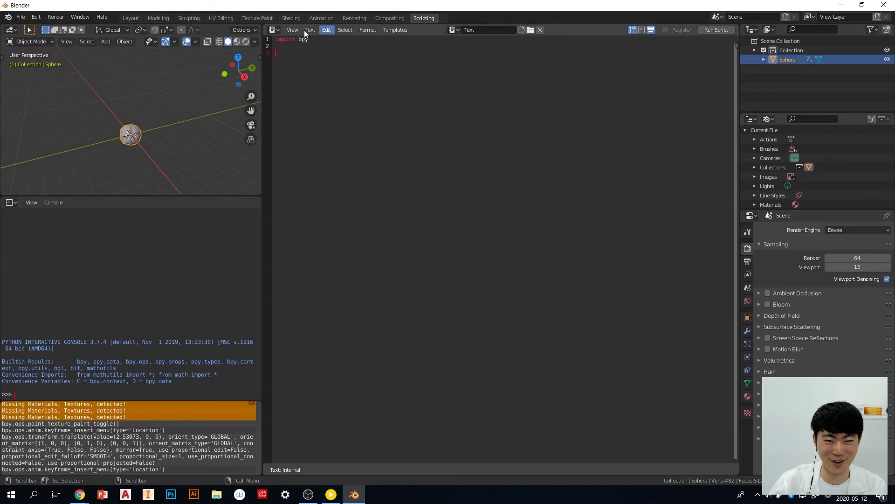
# Return to the Layout workspace, turn on the Screencast Keys display, and hide its settings again
pyautogui.click(134, 18)
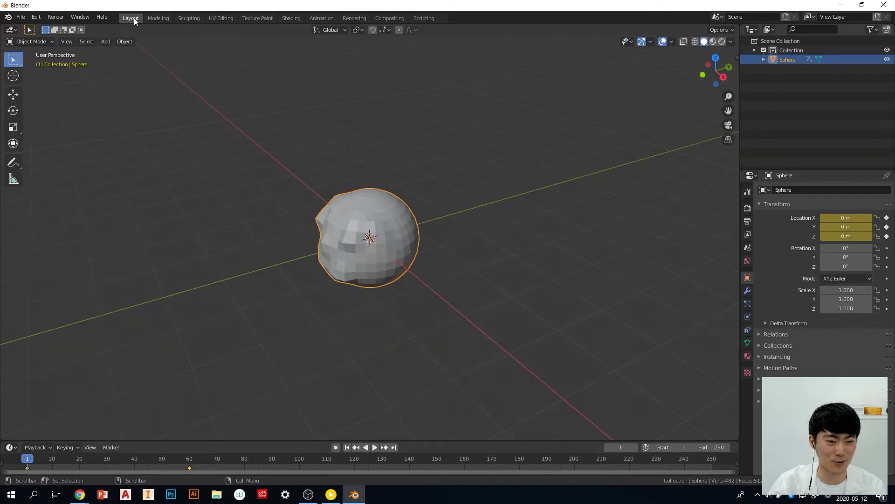
pyautogui.press('n')
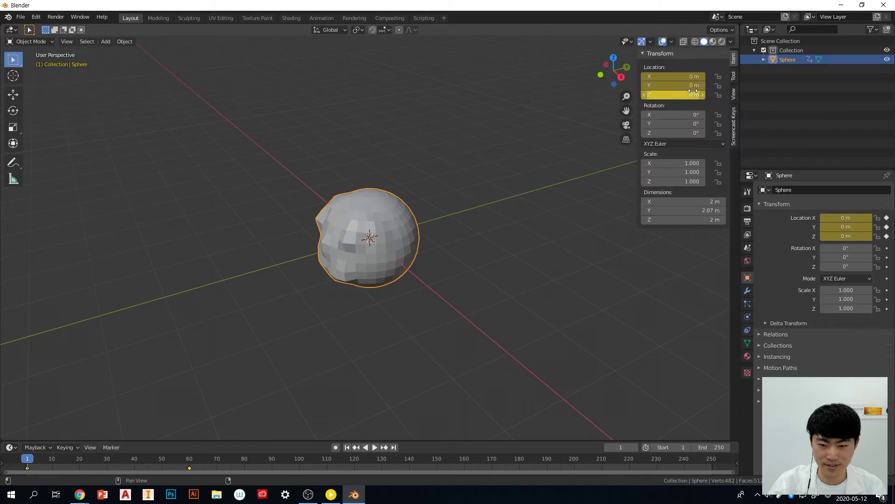
pyautogui.click(734, 122)
pyautogui.press('n')
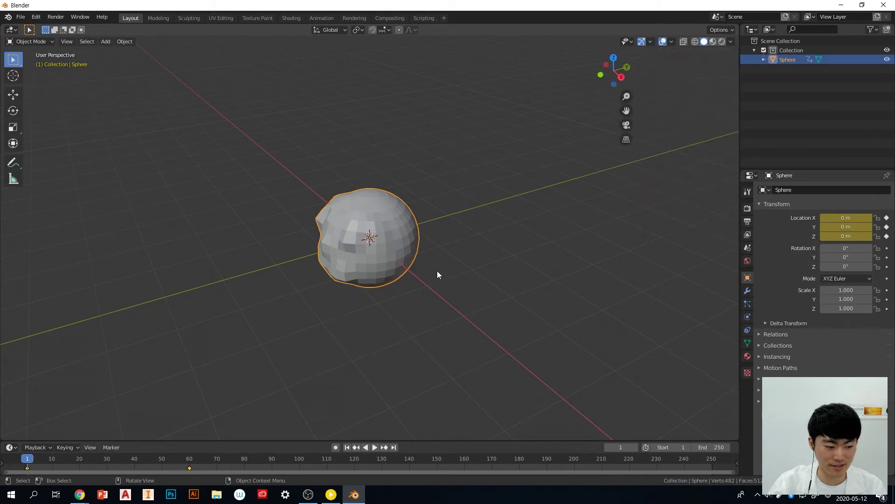
pyautogui.press('n')
pyautogui.click(651, 54)
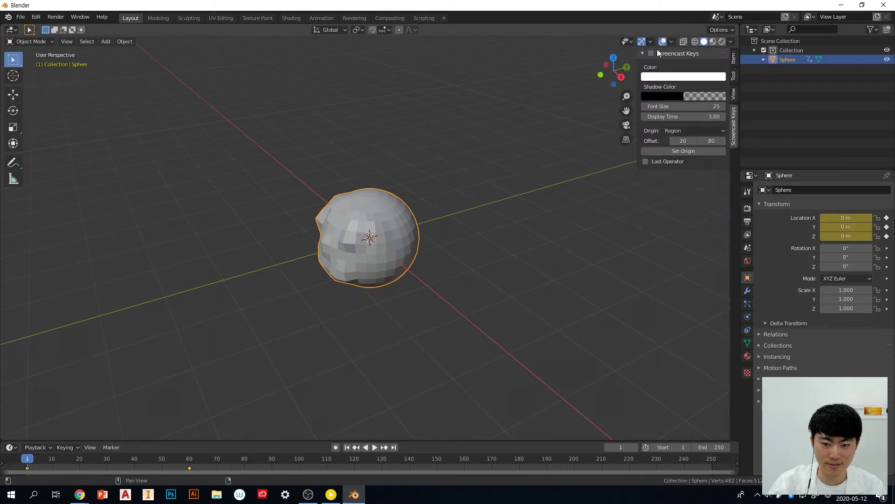
pyautogui.press('n')
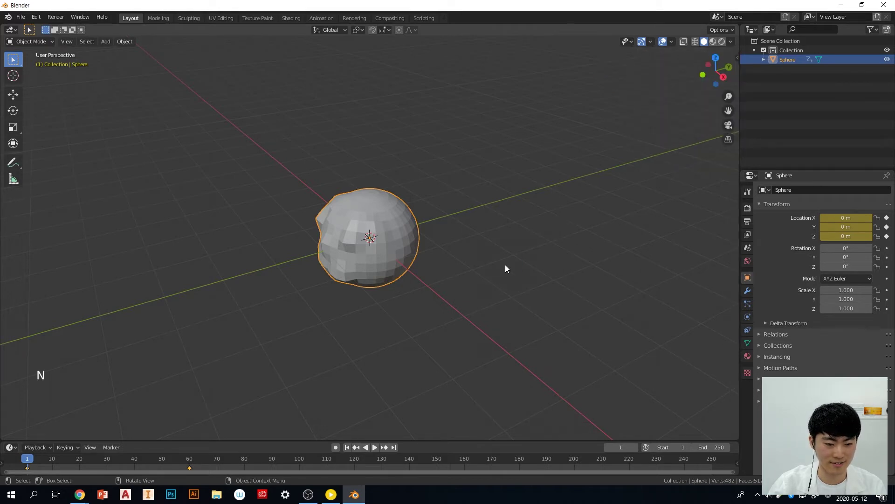
# Delete the sphere from the scene
pyautogui.press('x')
pyautogui.moveTo(482, 267); pyautogui.dragTo(368, 244, button='middle')
pyautogui.moveTo(238, 199); pyautogui.dragTo(502, 265, button='middle')
pyautogui.moveTo(407, 188); pyautogui.dragTo(458, 217, button='middle')
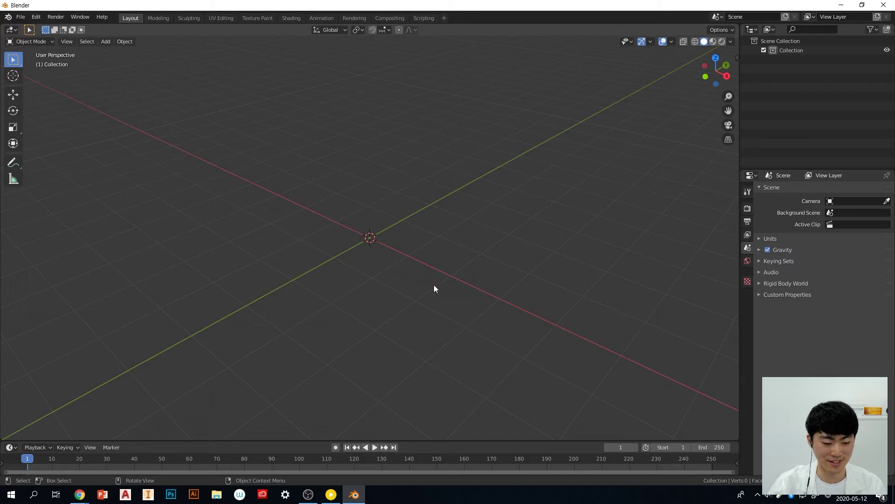
pyautogui.moveTo(441, 290); pyautogui.dragTo(483, 294, button='middle')
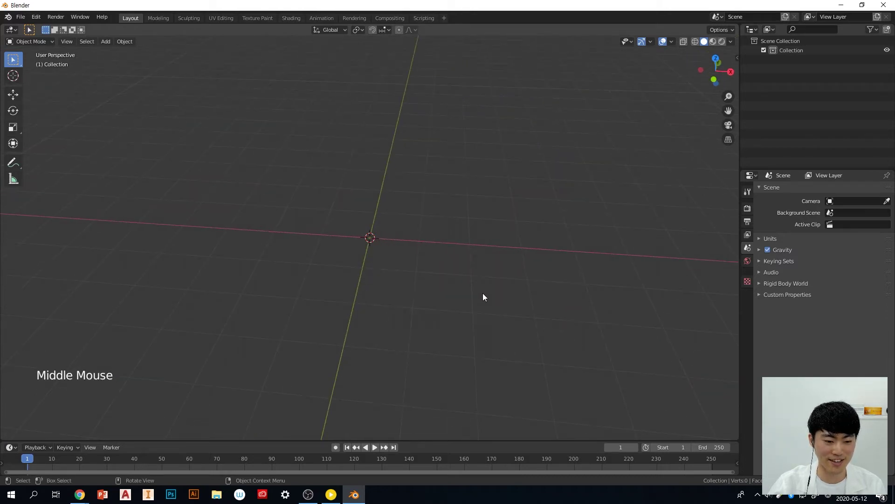
pyautogui.moveTo(456, 267); pyautogui.dragTo(460, 267, button='middle')
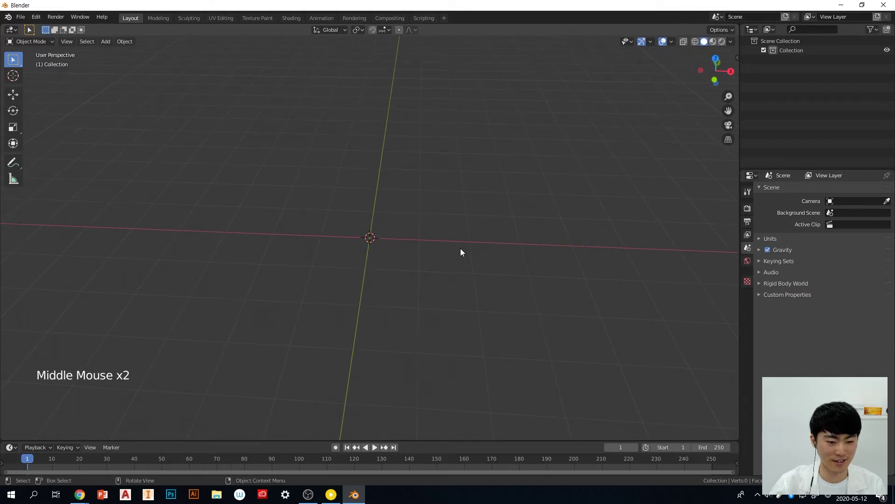
# Add a cube mesh at the scene origin
pyautogui.hotkey('shift', 'a')
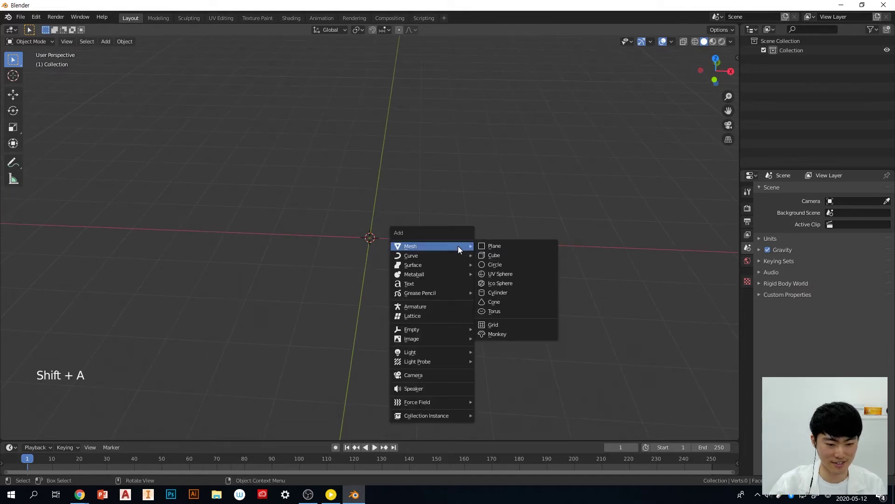
pyautogui.click(524, 255)
pyautogui.moveTo(551, 254); pyautogui.dragTo(505, 250, button='middle')
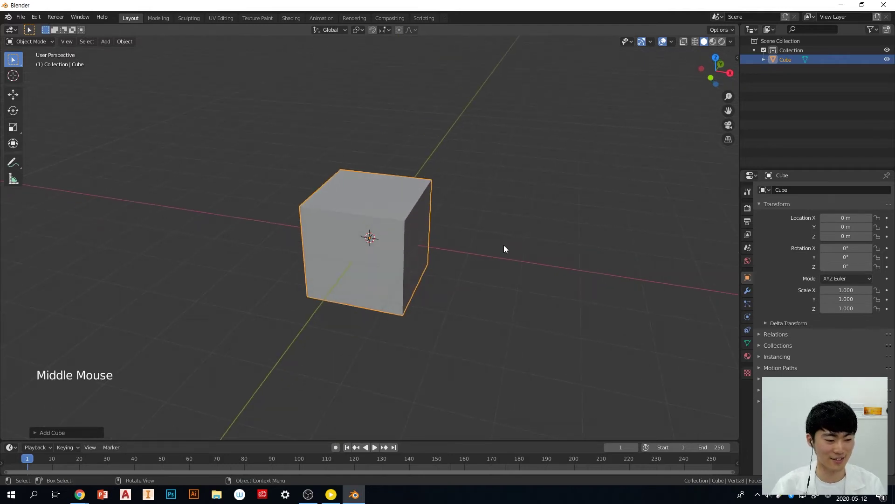
# Look through the object types and mesh primitives available for adding, without adding another object
pyautogui.click(106, 42)
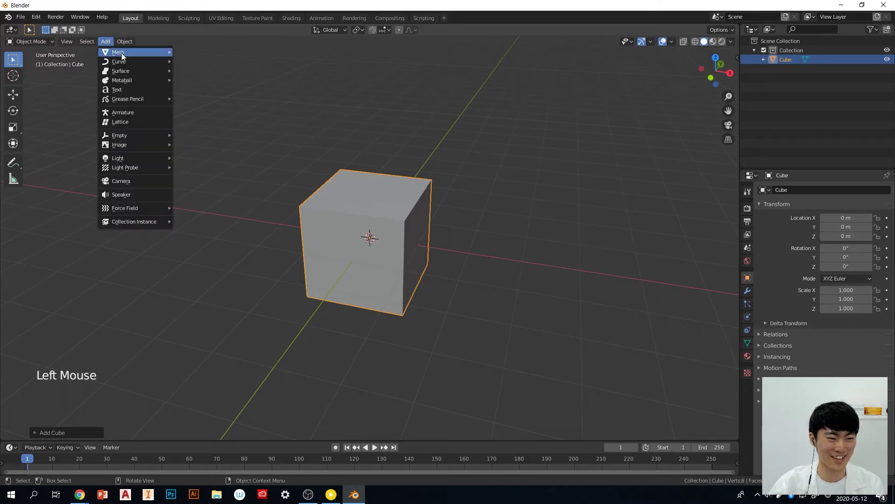
pyautogui.moveTo(124, 55)
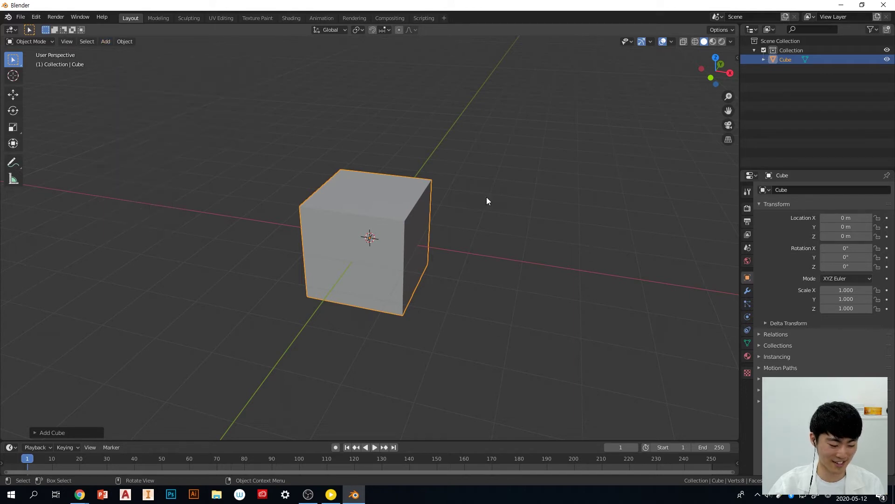
pyautogui.hotkey('shift', 'a')
pyautogui.moveTo(486, 200)
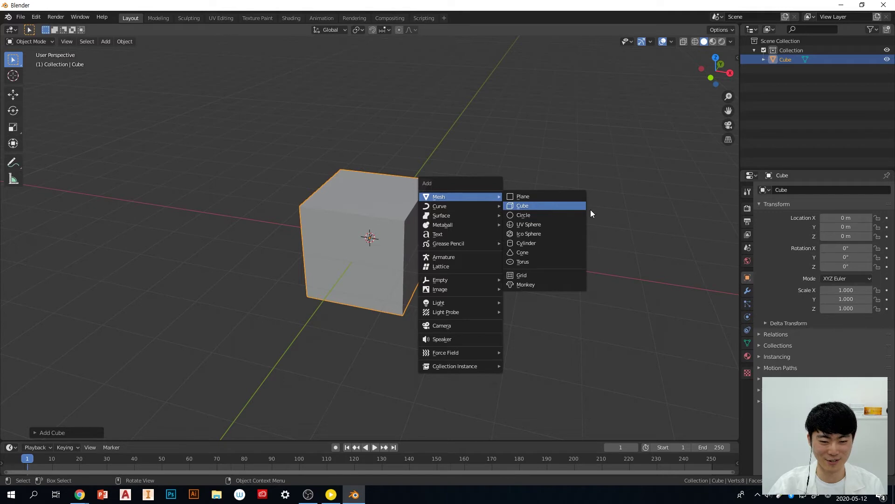
pyautogui.moveTo(616, 237); pyautogui.dragTo(518, 236, button='middle')
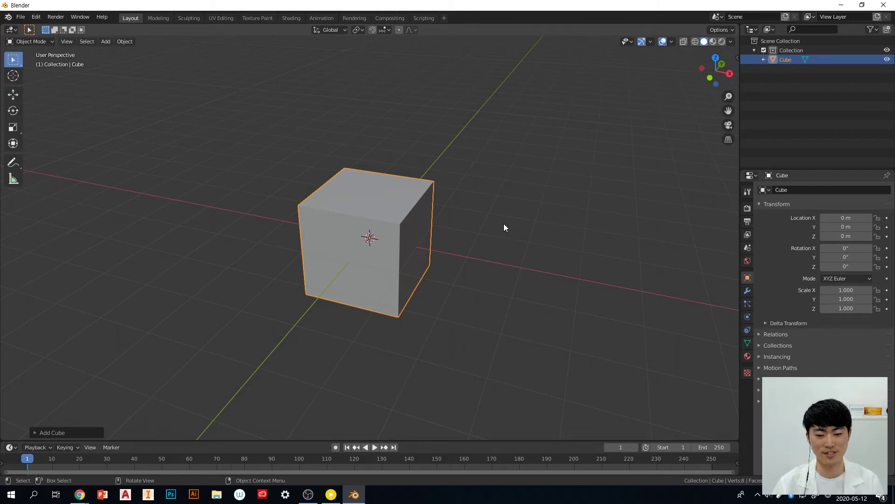
# Show the cube's modifier properties and add an Array modifier to it
pyautogui.scroll(-2, 425, 222)
pyautogui.scroll(-1, 425, 222)
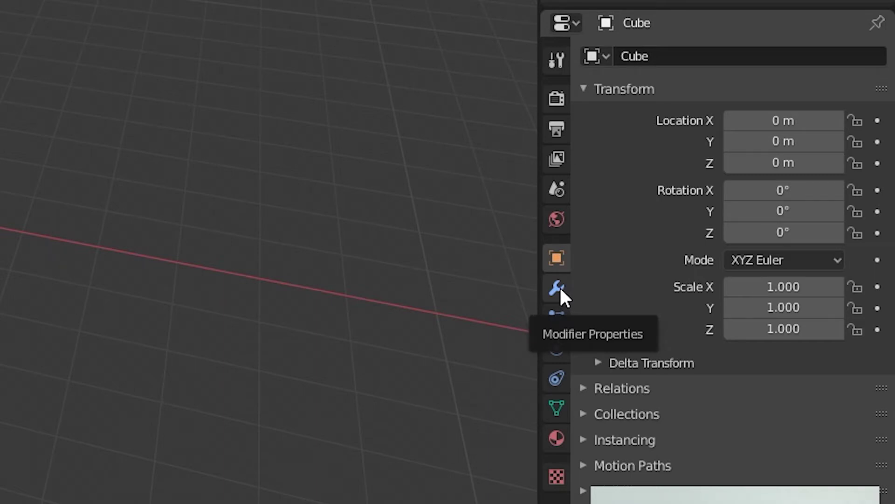
pyautogui.click(557, 288)
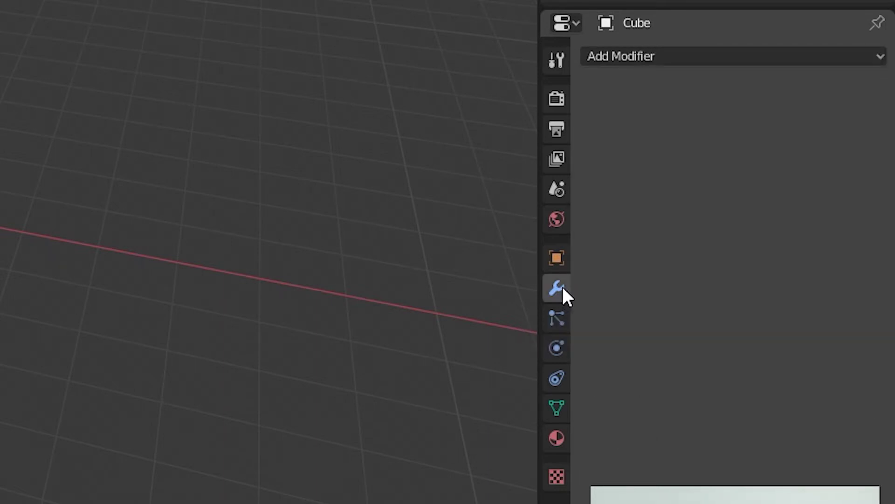
pyautogui.click(679, 57)
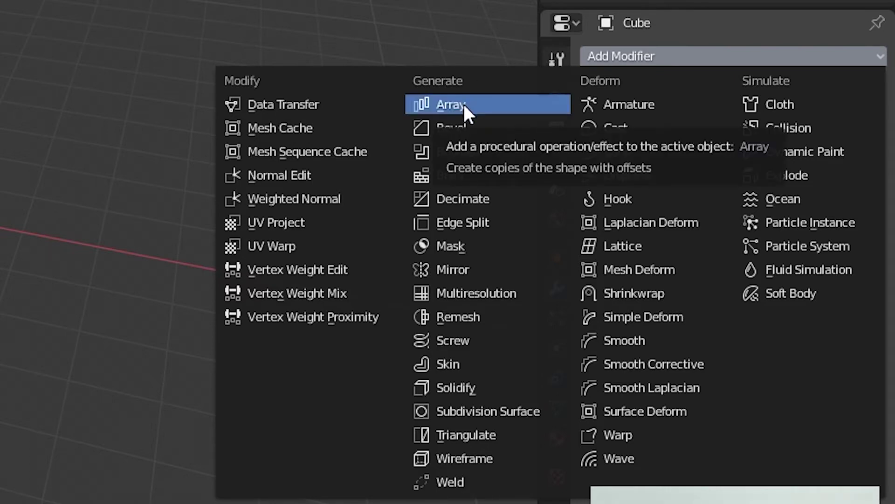
pyautogui.click(478, 106)
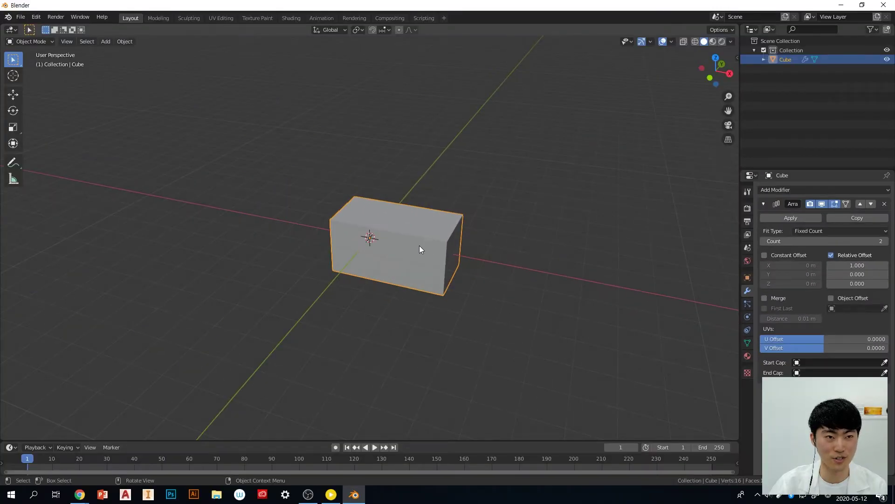
# Set the Array modifier's X relative offset to 1.1 to separate the two cubes
pyautogui.moveTo(430, 258); pyautogui.dragTo(489, 263, button='middle')
pyautogui.scroll(3, 489, 268)
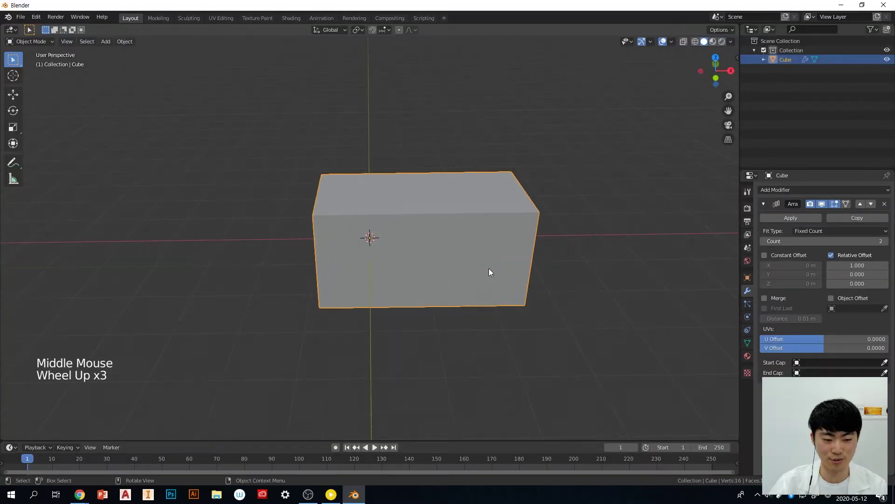
pyautogui.scroll(-2, 561, 268)
pyautogui.moveTo(561, 267); pyautogui.dragTo(524, 276, button='middle')
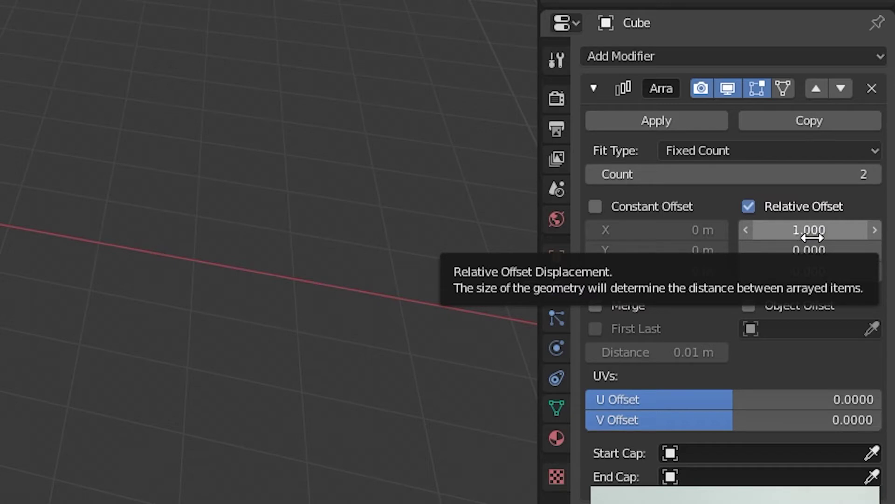
pyautogui.click(831, 235)
pyautogui.write('1.1')
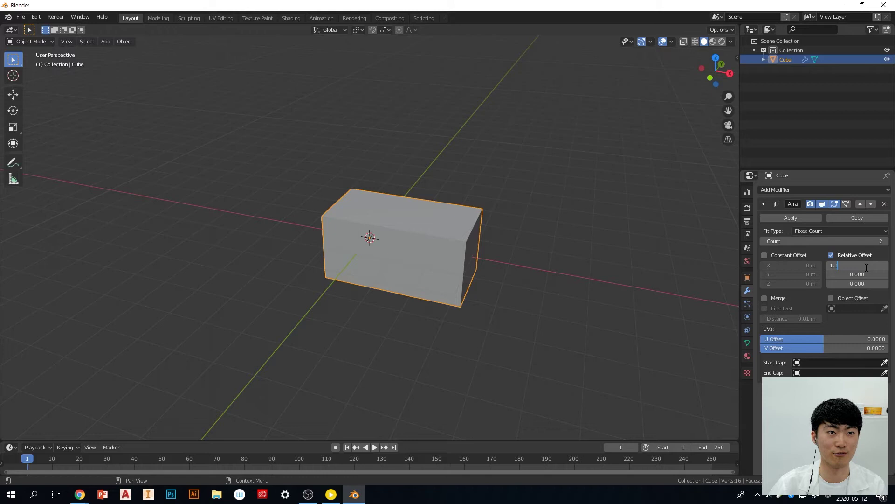
pyautogui.press('Return')
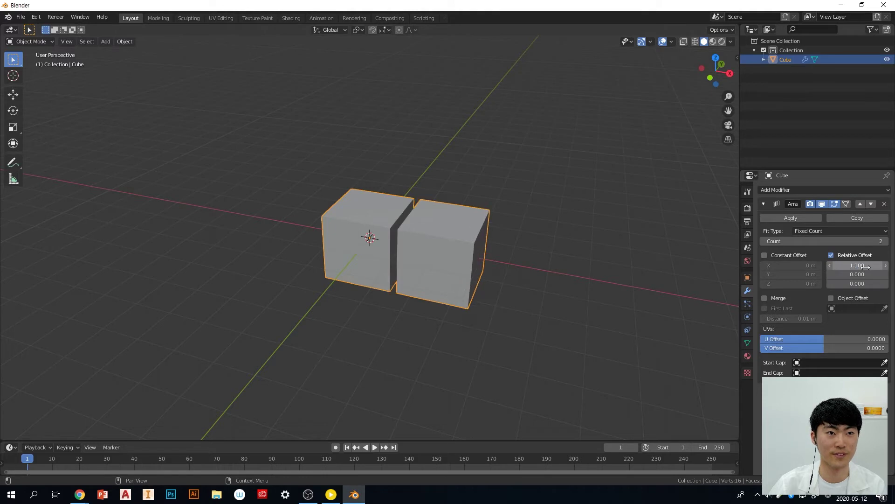
# Return the Array modifier's X relative offset to 1 so the two cubes touch
pyautogui.moveTo(496, 309); pyautogui.dragTo(517, 307, button='middle')
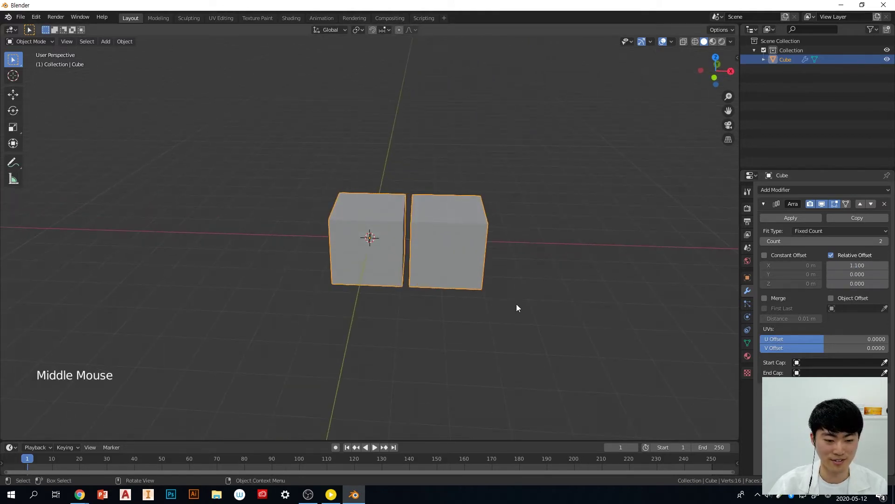
pyautogui.moveTo(508, 246); pyautogui.dragTo(368, 245, button='middle')
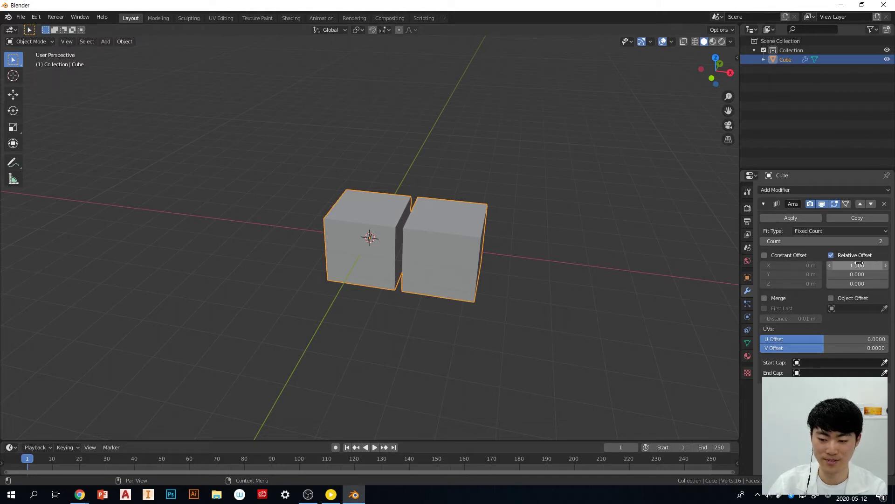
pyautogui.moveTo(380, 239); pyautogui.dragTo(406, 241, button='middle')
pyautogui.moveTo(858, 266); pyautogui.dragTo(858, 265)
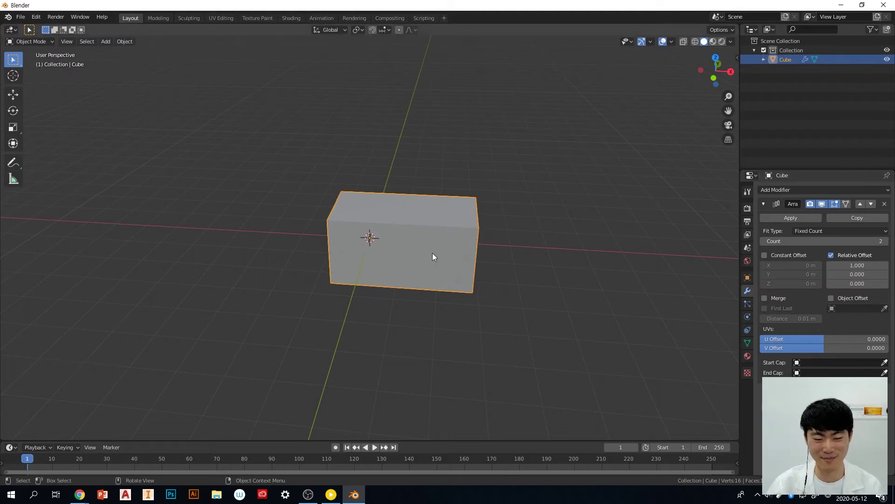
# Reopen the gap between the two cubes by setting the Array's X relative offset to 1.1
pyautogui.moveTo(436, 253); pyautogui.dragTo(453, 248, button='middle')
pyautogui.scroll(4, 436, 245)
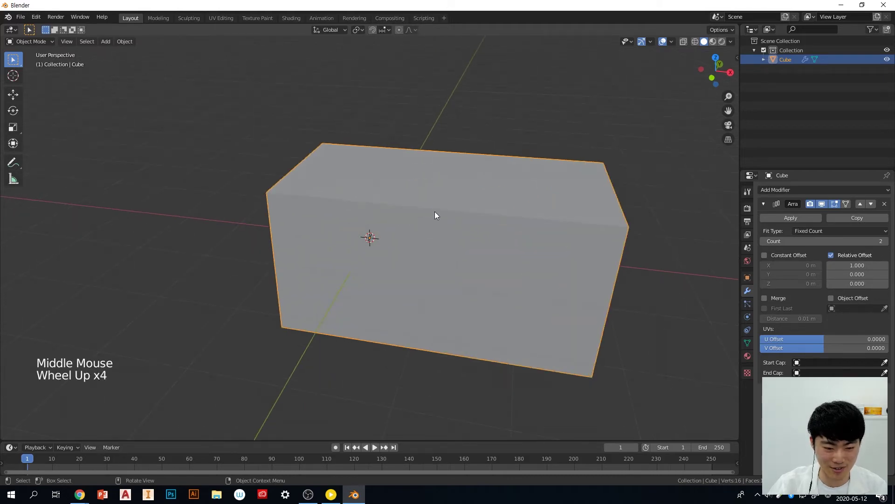
pyautogui.click(850, 266)
pyautogui.write('1.1')
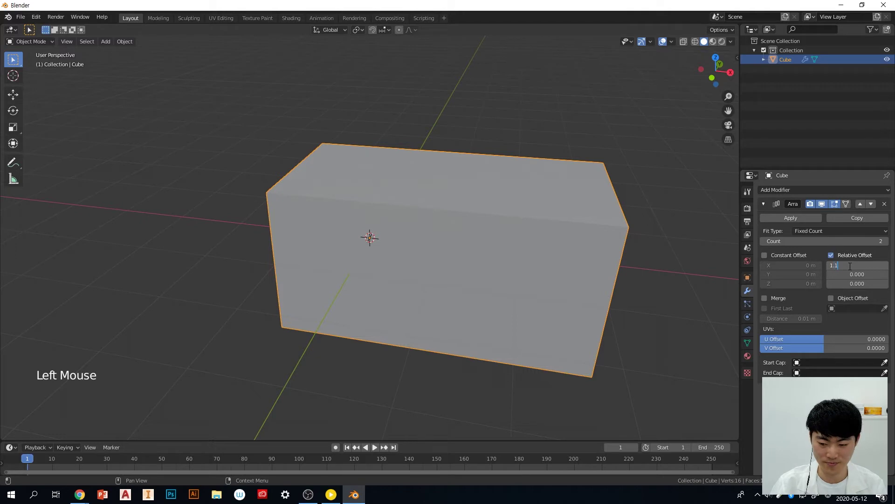
pyautogui.press('Return')
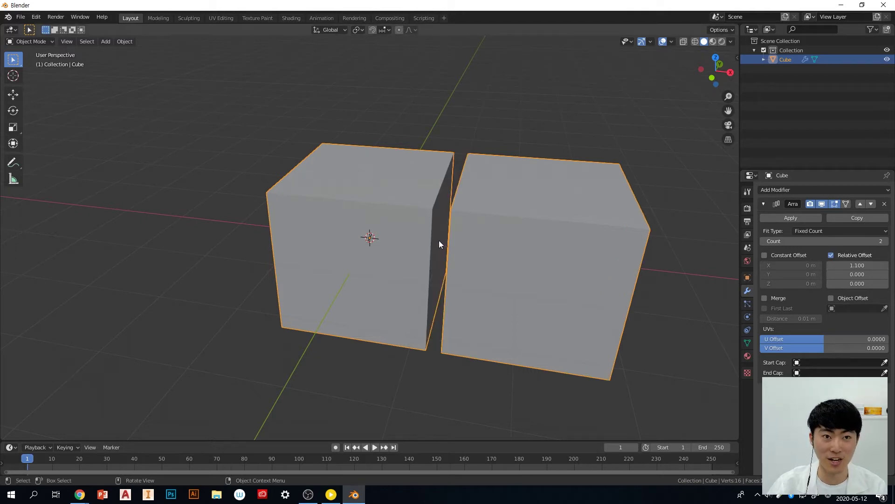
# Narrow the gap between the cubes by setting the Array's X relative offset to 1.02
pyautogui.scroll(-2, 439, 241)
pyautogui.moveTo(439, 241); pyautogui.dragTo(509, 291, button='middle')
pyautogui.scroll(-2, 528, 289)
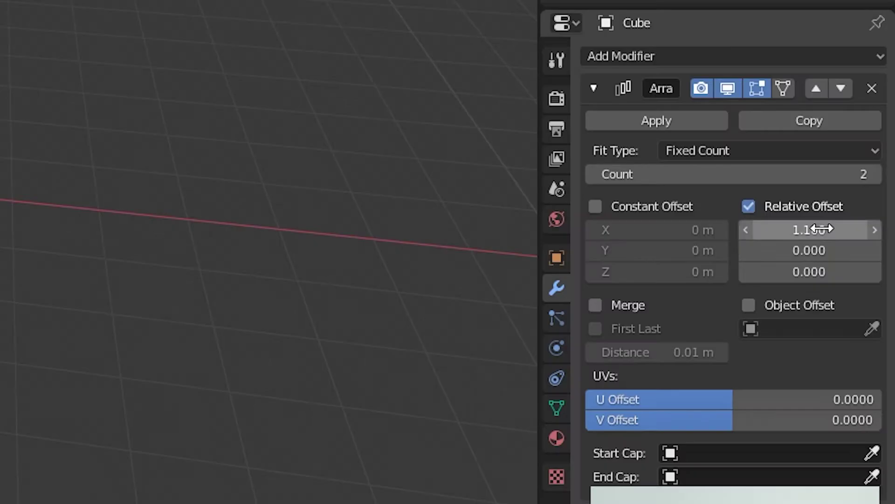
pyautogui.doubleClick(862, 265)
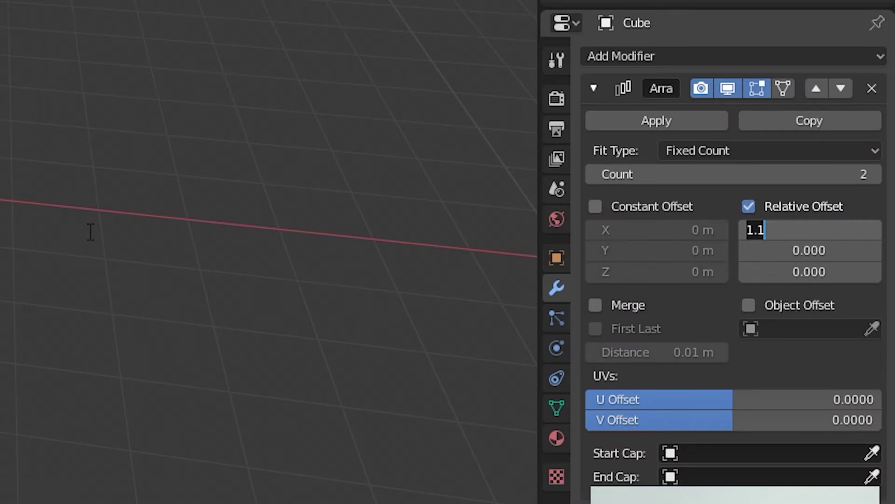
pyautogui.write('1.02')
pyautogui.press('Return')
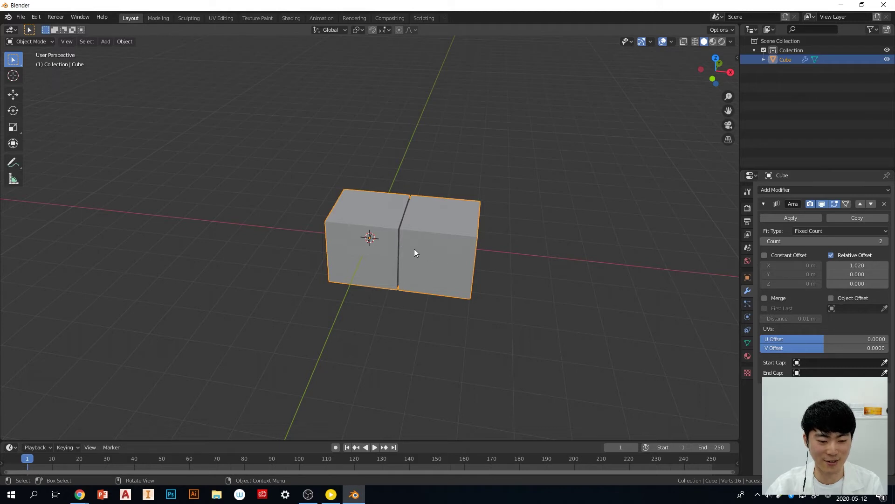
# Increase the Array modifier's count to 3 and deselect the row of cubes
pyautogui.scroll(-2, 415, 249)
pyautogui.moveTo(552, 276); pyautogui.dragTo(561, 284, button='middle')
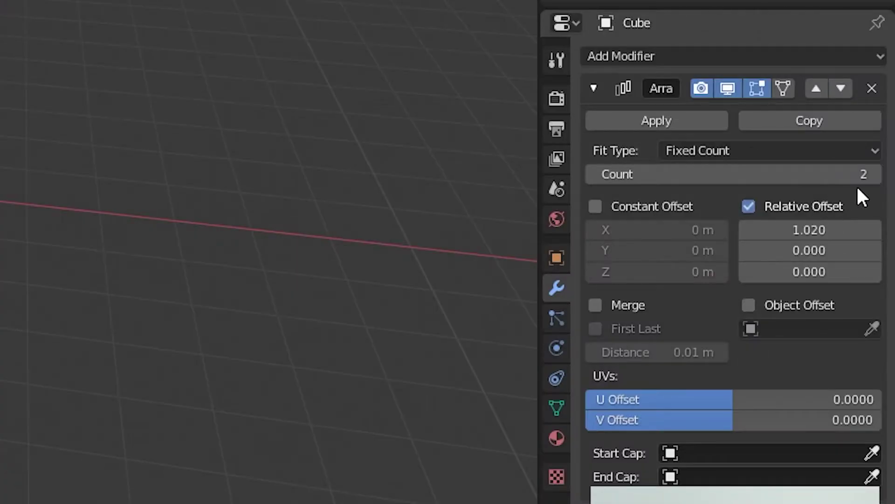
pyautogui.click(875, 170)
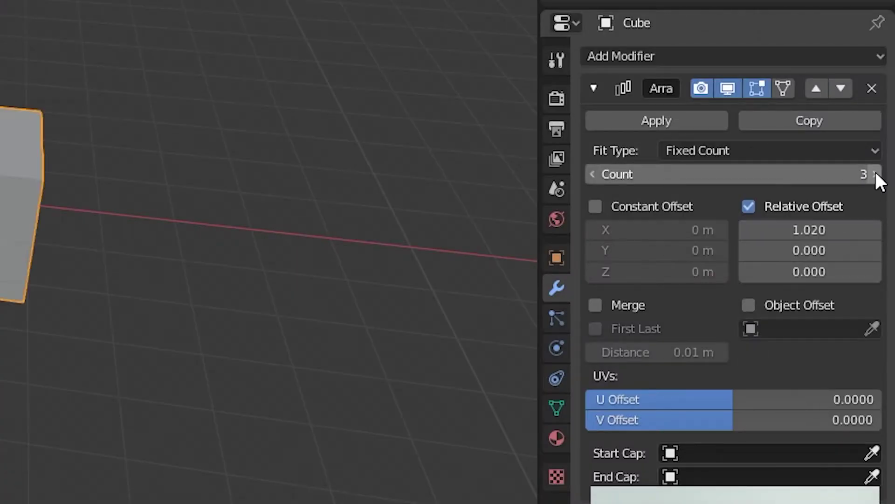
pyautogui.moveTo(28, 262); pyautogui.dragTo(9, 299, button='middle')
pyautogui.click(228, 326)
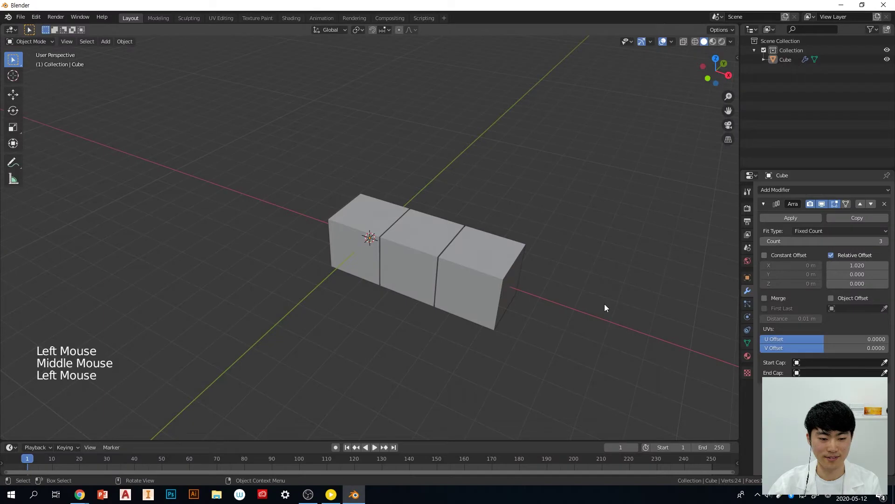
pyautogui.moveTo(229, 325); pyautogui.dragTo(159, 296, button='middle')
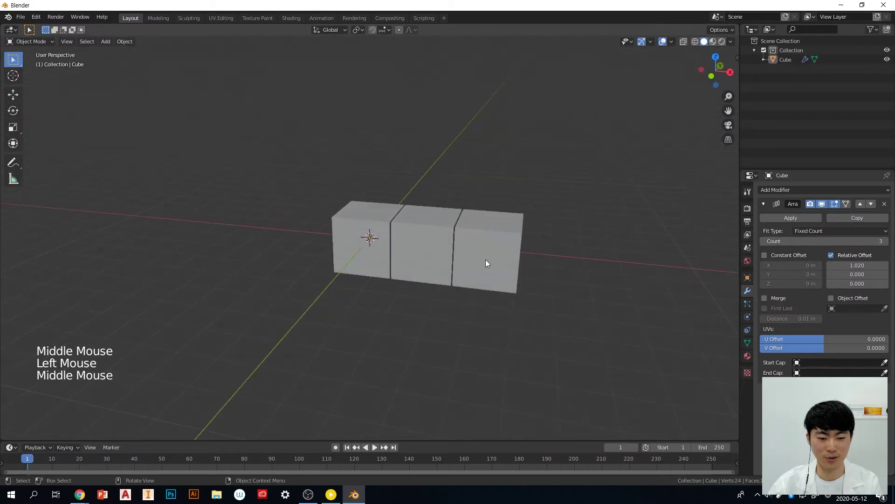
# Select the arrayed cube and set the Array's Y relative offset to 1.02 for a diagonal row
pyautogui.click(485, 259)
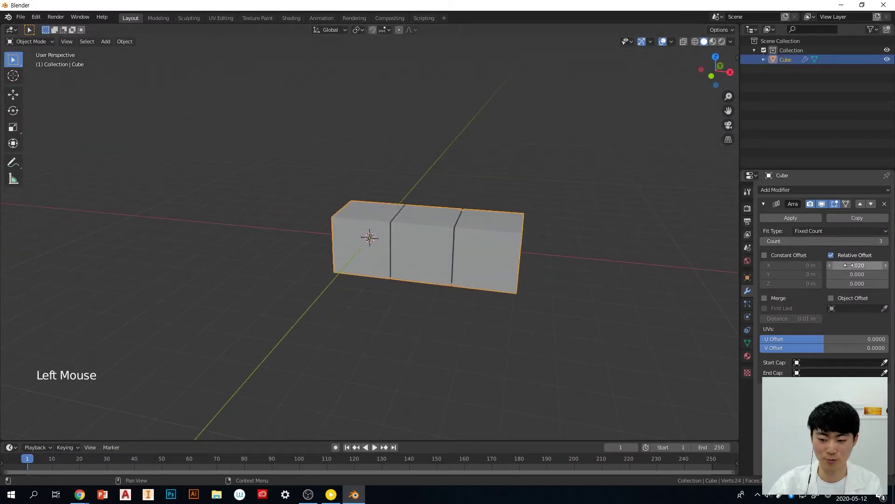
pyautogui.moveTo(504, 268); pyautogui.dragTo(507, 266, button='middle')
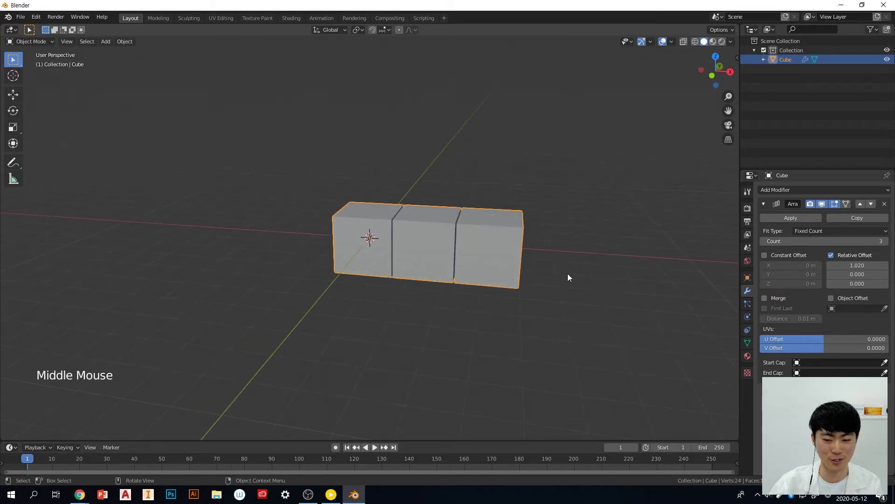
pyautogui.moveTo(569, 276); pyautogui.dragTo(553, 287, button='middle')
pyautogui.click(861, 276)
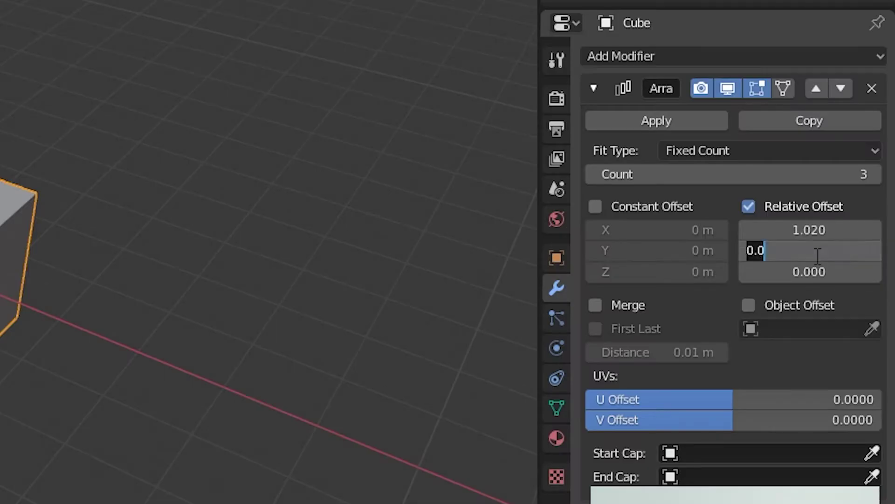
pyautogui.write('1.02')
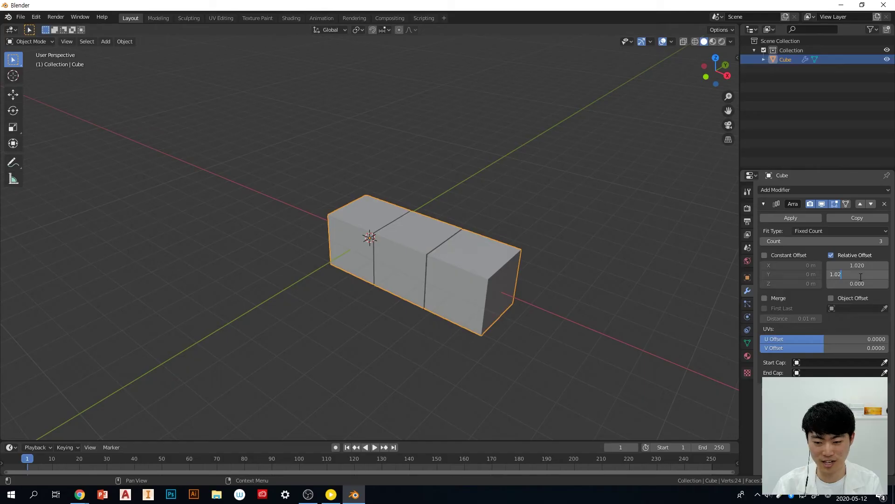
pyautogui.press('Return')
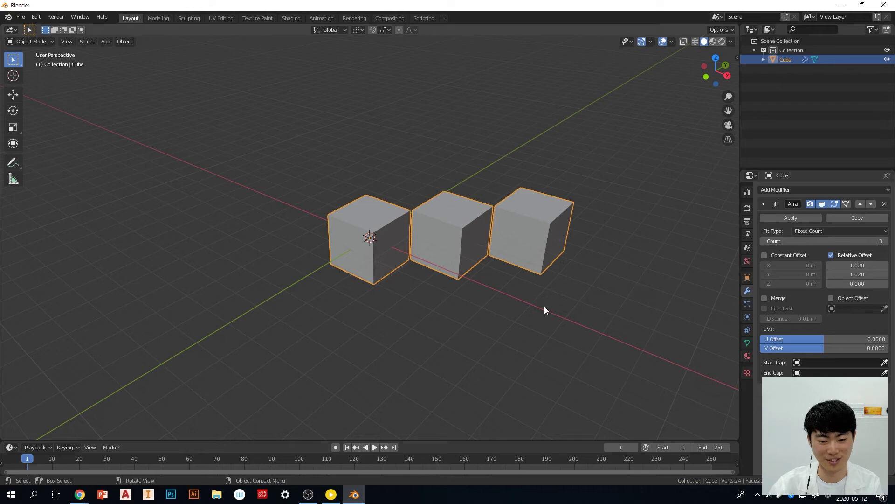
# Reset the Array modifier's Y relative offset to 0 to realign the cubes along X
pyautogui.moveTo(544, 304); pyautogui.dragTo(557, 316, button='middle')
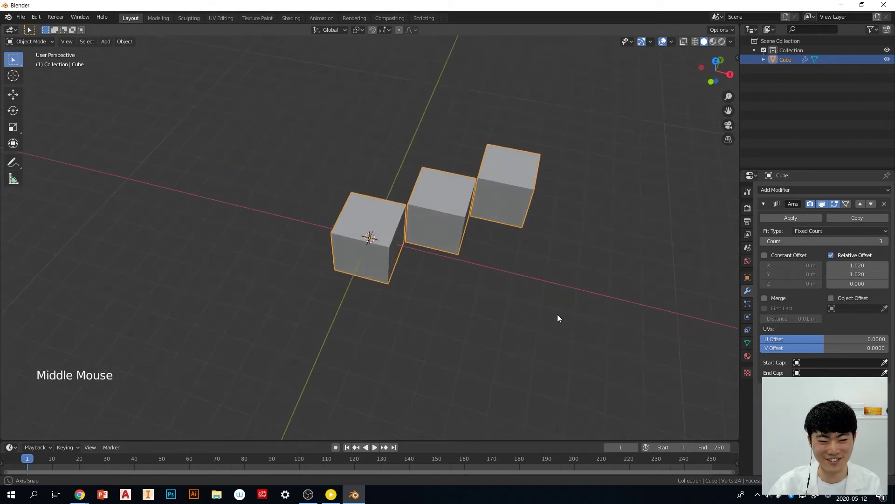
pyautogui.scroll(-1, 555, 312)
pyautogui.scroll(2, 548, 301)
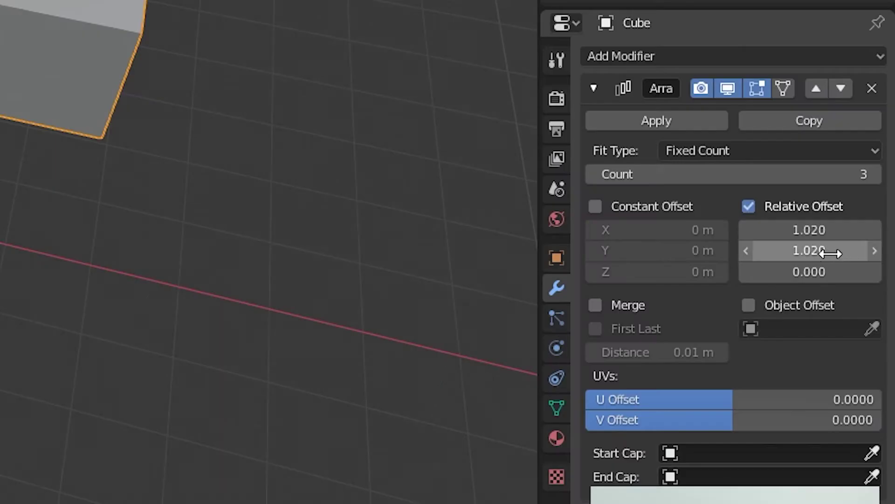
pyautogui.doubleClick(868, 276)
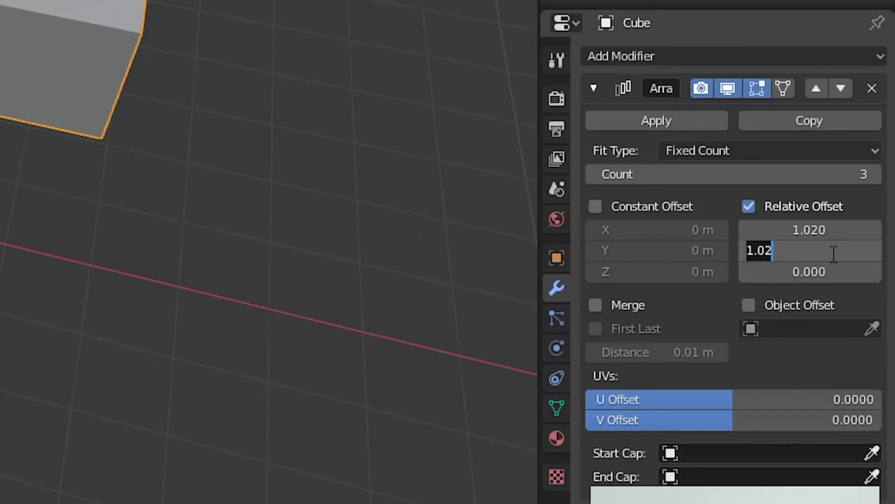
pyautogui.write('0')
pyautogui.press('Return')
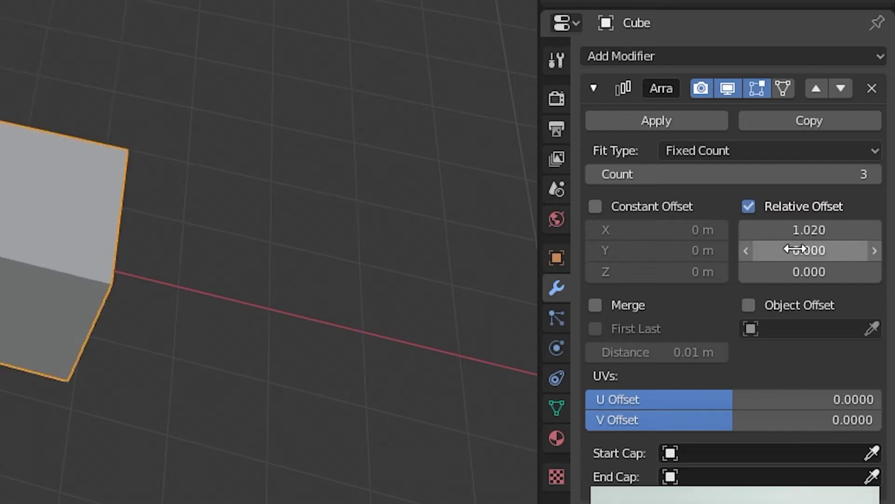
# Duplicate the Array modifier on the selected row of three cubes
pyautogui.scroll(-1, 144, 239)
pyautogui.click(75, 330)
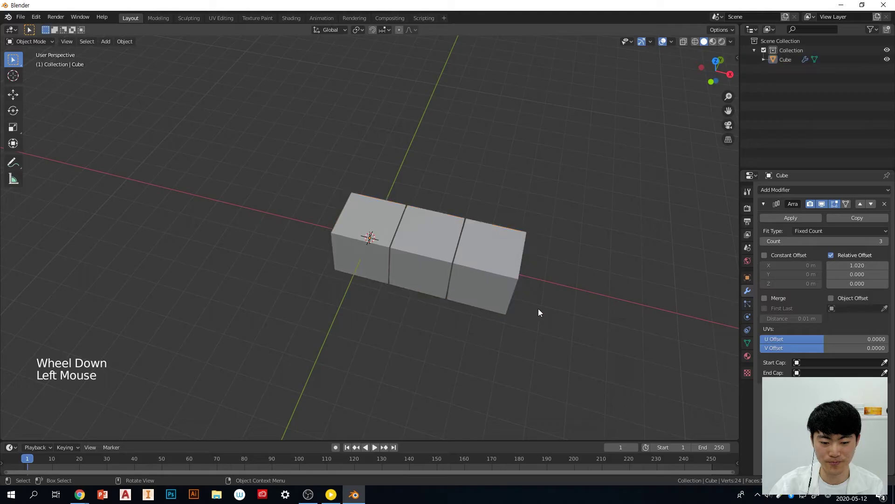
pyautogui.moveTo(538, 312); pyautogui.dragTo(505, 295, button='middle')
pyautogui.click(488, 276)
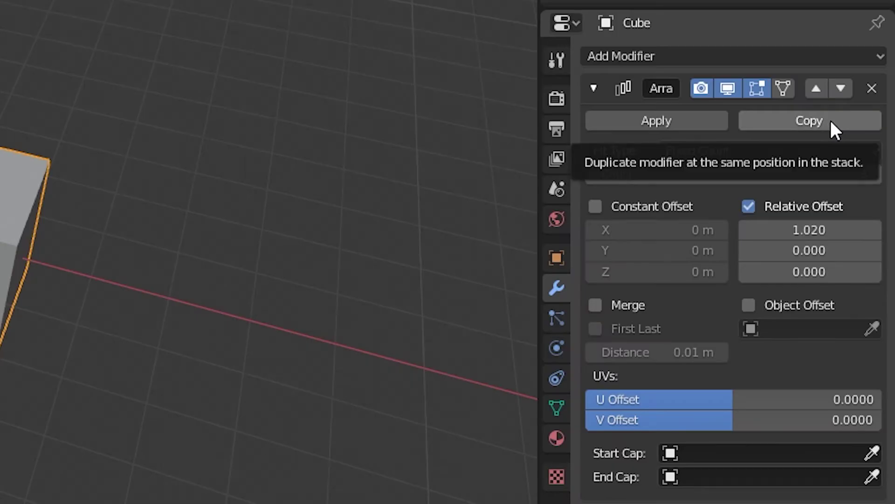
pyautogui.click(824, 120)
pyautogui.moveTo(124, 273); pyautogui.dragTo(136, 252, button='middle')
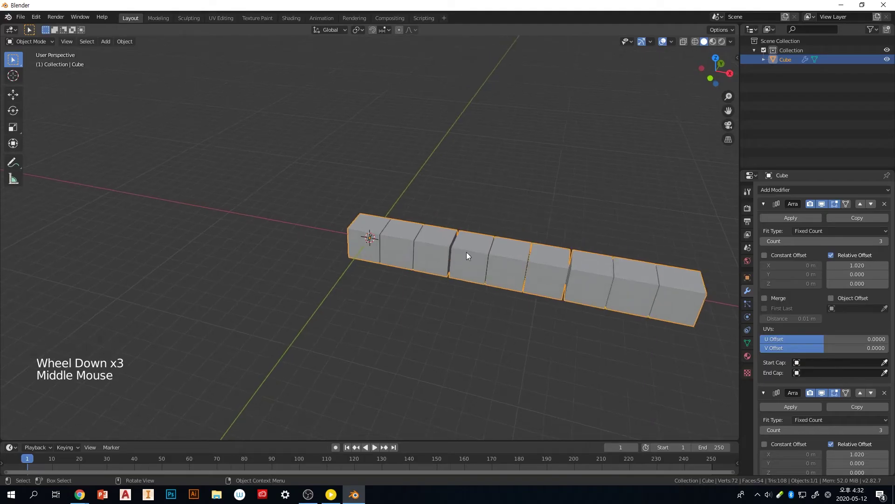
pyautogui.moveTo(517, 298); pyautogui.dragTo(521, 297, button='middle')
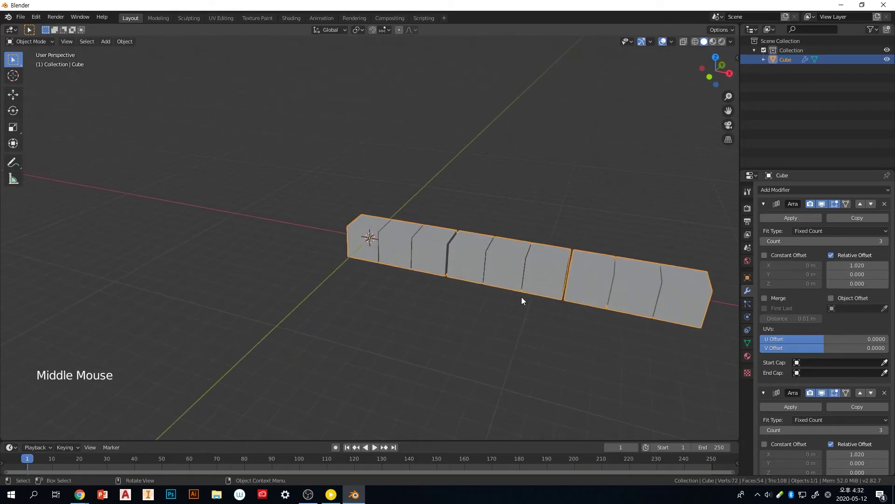
pyautogui.moveTo(569, 319); pyautogui.dragTo(640, 244, button='middle')
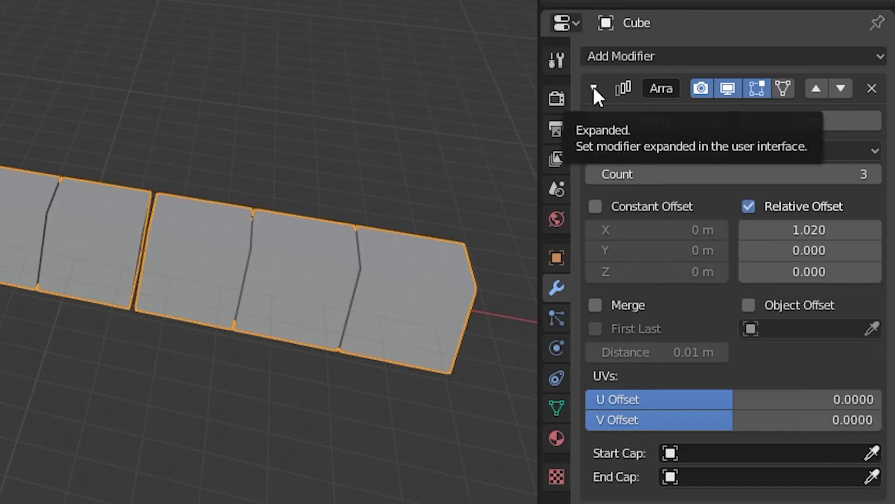
# Collapse the first Array modifier and set the second one's relative offset to 0 in X and 1.02 in Y
pyautogui.click(593, 88)
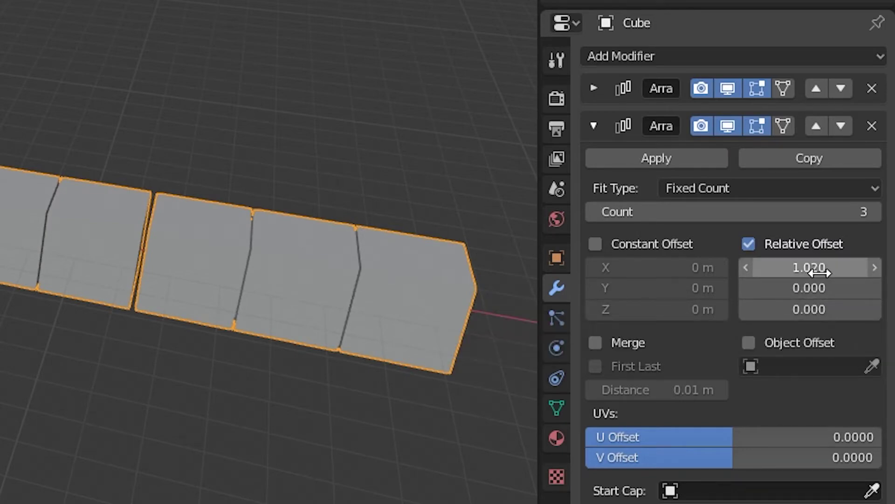
pyautogui.click(817, 290)
pyautogui.write('1.02')
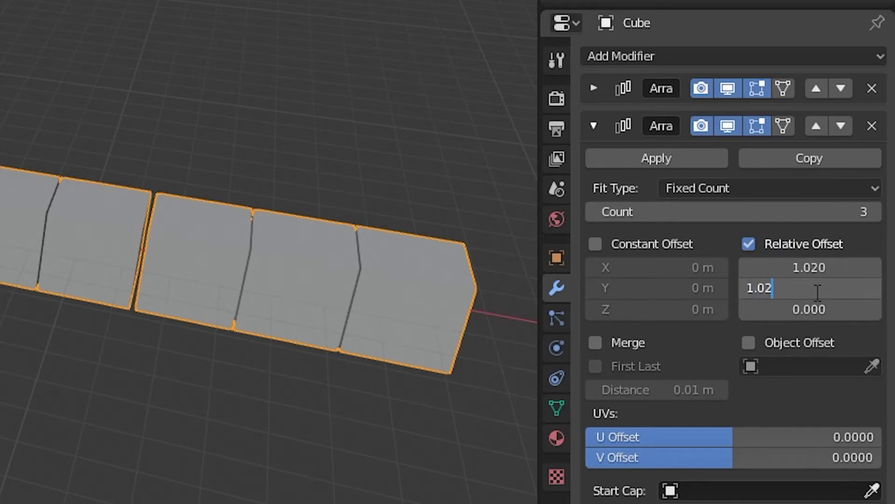
pyautogui.press('Return')
pyautogui.click(821, 267)
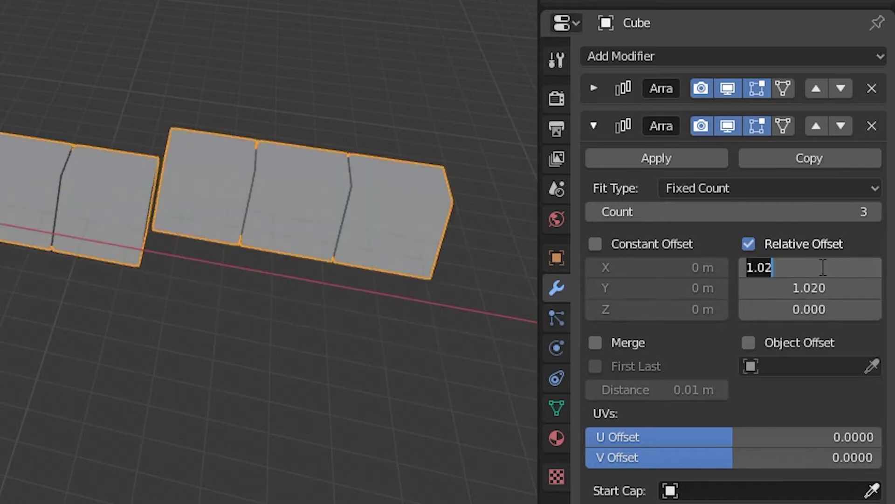
pyautogui.write('0')
pyautogui.press('Return')
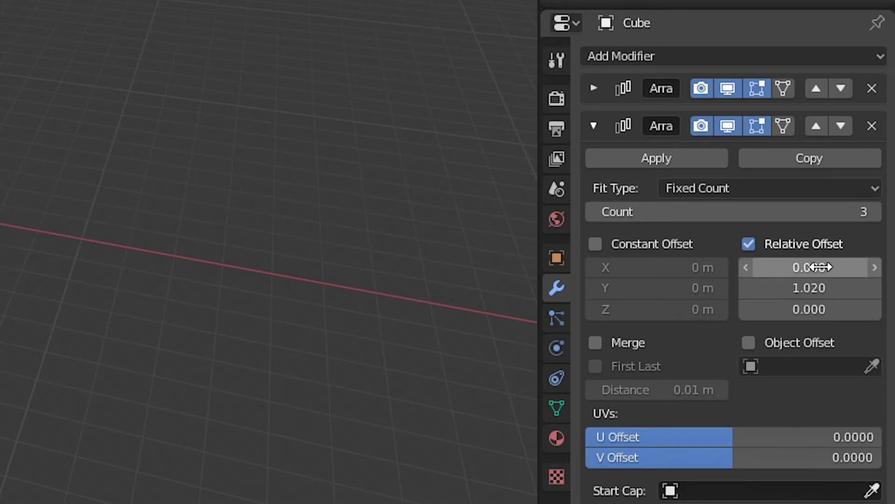
# Examine the flat 3×3 layer of arrayed cubes from several angles, leaving the object selected
pyautogui.click(187, 225)
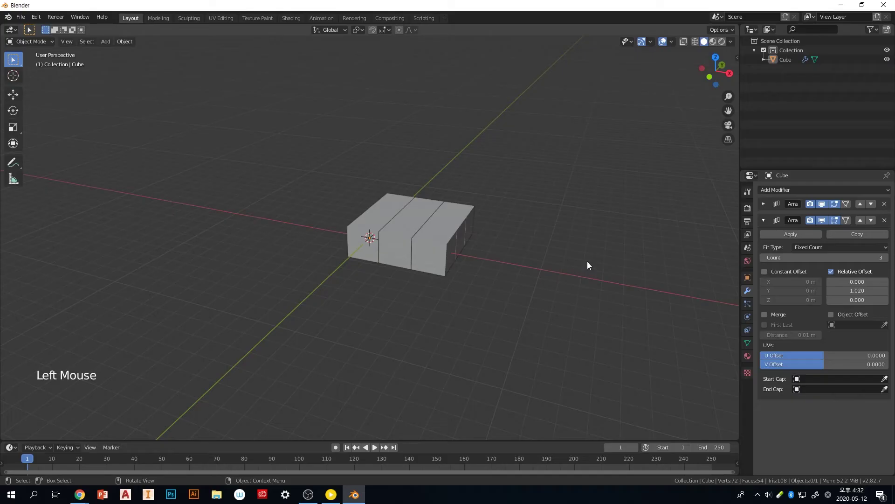
pyautogui.moveTo(556, 257); pyautogui.dragTo(554, 282, button='middle')
pyautogui.scroll(3, 524, 204)
pyautogui.moveTo(523, 204); pyautogui.dragTo(497, 208, button='middle')
pyautogui.click(516, 217)
pyautogui.click(609, 250)
pyautogui.moveTo(609, 250); pyautogui.dragTo(586, 255, button='middle')
pyautogui.click(502, 228)
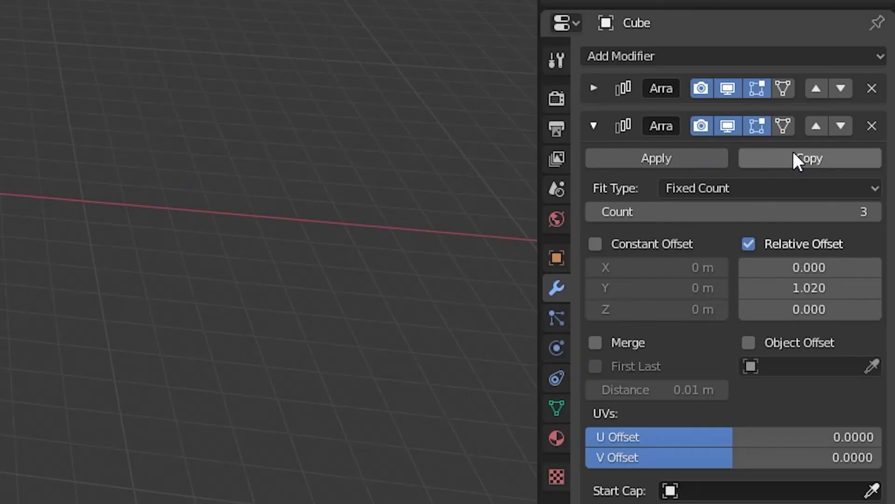
# Duplicate the second Array modifier, collapse the original, and set the copy's Y relative offset to 0
pyautogui.click(794, 156)
pyautogui.click(594, 126)
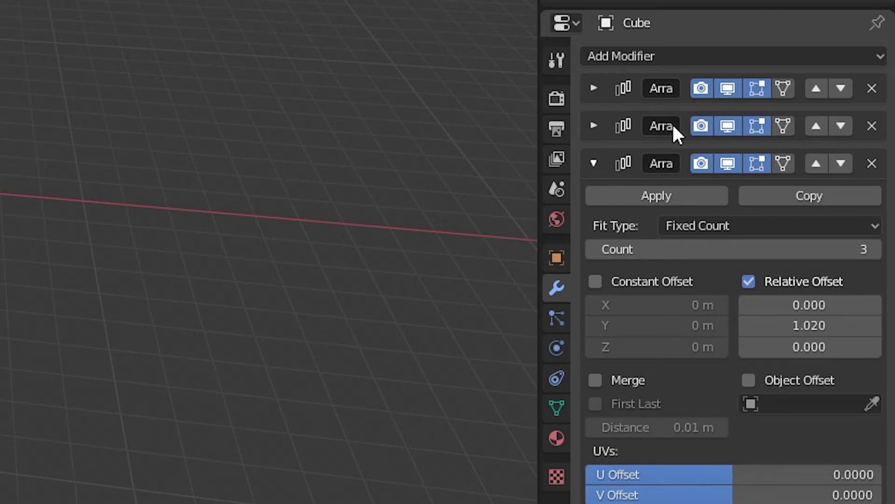
pyautogui.doubleClick(803, 327)
pyautogui.write('0')
pyautogui.press('Return')
# Set the third Array modifier's Z relative offset to 1.02 to stack the layers vertically, and collapse its settings
pyautogui.doubleClick(812, 345)
pyautogui.write('1.02')
pyautogui.press('Return')
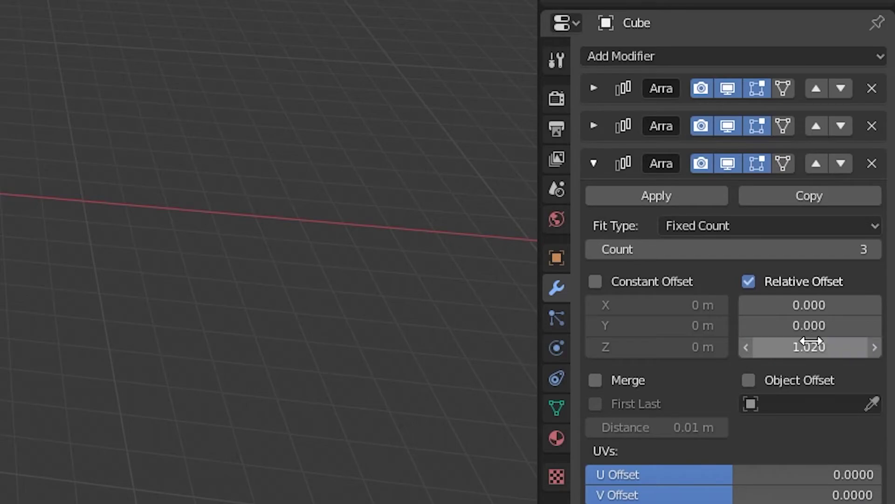
pyautogui.click(595, 163)
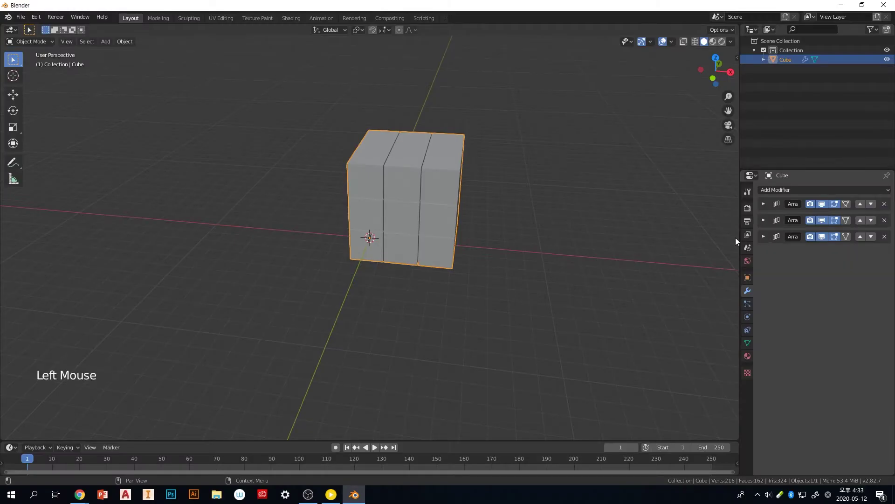
pyautogui.moveTo(583, 231); pyautogui.dragTo(482, 220, button='middle')
pyautogui.scroll(3, 589, 232)
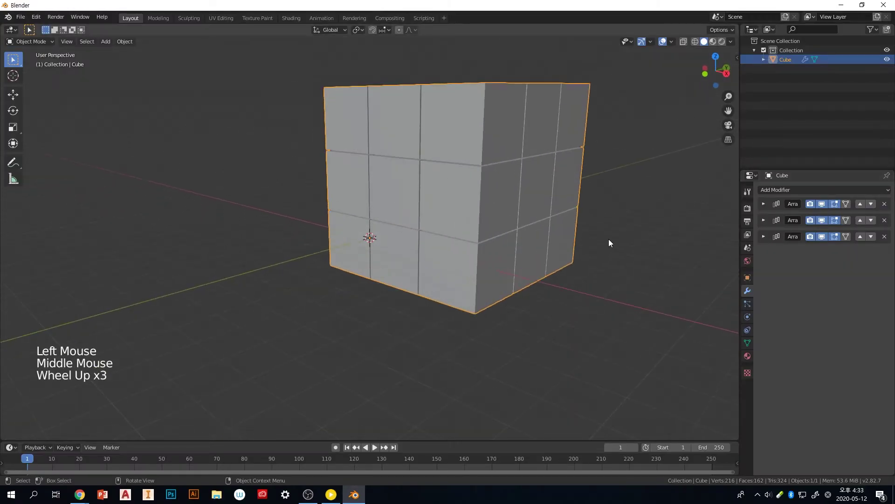
pyautogui.keyDown('shift'); pyautogui.moveTo(649, 239); pyautogui.dragTo(440, 184, button='middle'); pyautogui.keyUp('shift')
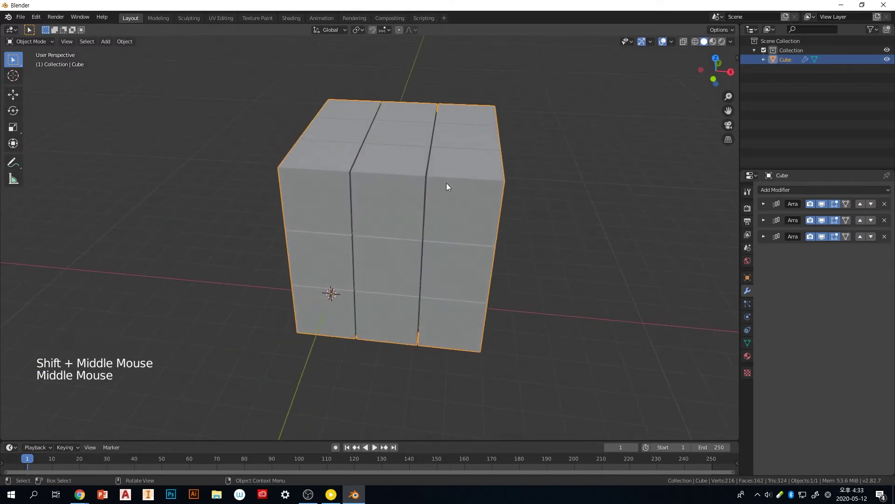
pyautogui.click(441, 182)
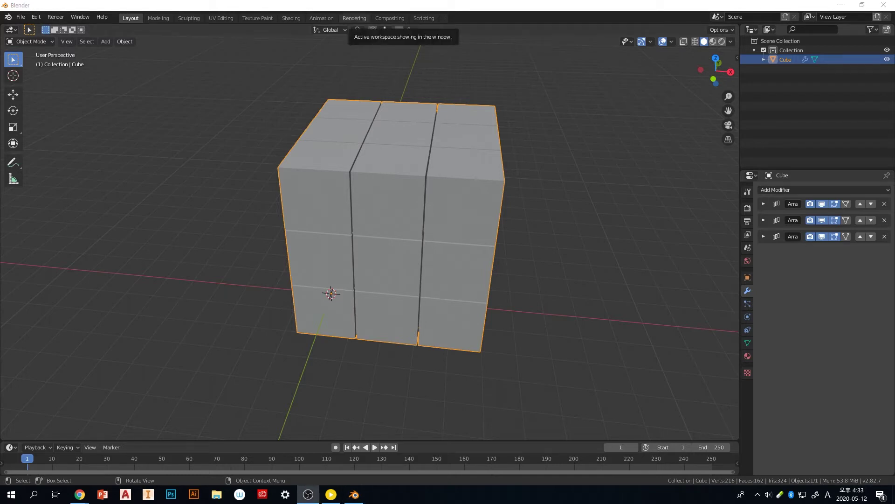
# Turn off the viewport display of all three Array modifiers so only the original cube is drawn
pyautogui.click(817, 279)
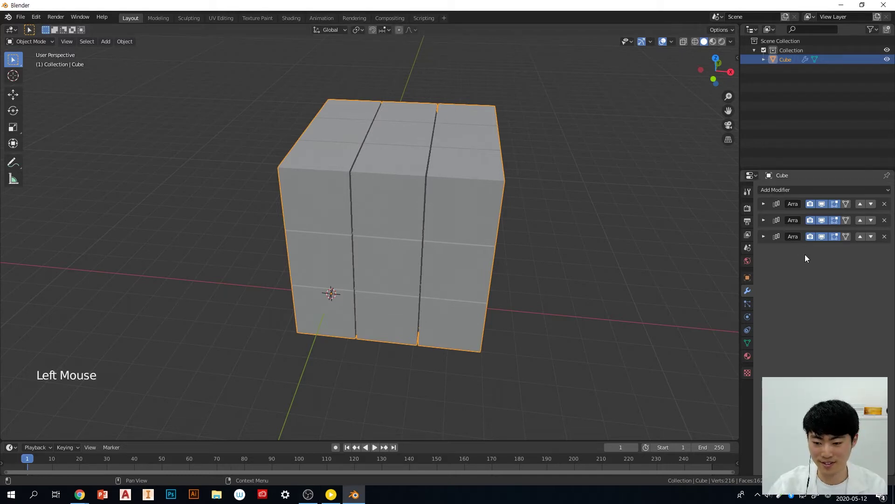
pyautogui.click(823, 220)
pyautogui.click(823, 236)
pyautogui.moveTo(578, 280)
pyautogui.mouseDown(button='middle')
pyautogui.moveTo(556, 295)
pyautogui.moveTo(587, 285)
pyautogui.mouseUp(button='middle')
pyautogui.click(824, 204)
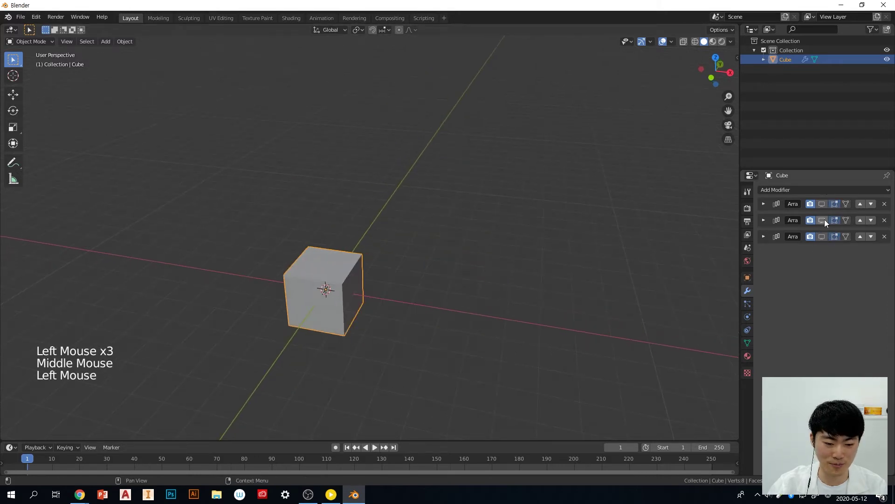
# Turn the viewport display of the three Array modifiers back on one at a time in stack order
pyautogui.click(823, 204)
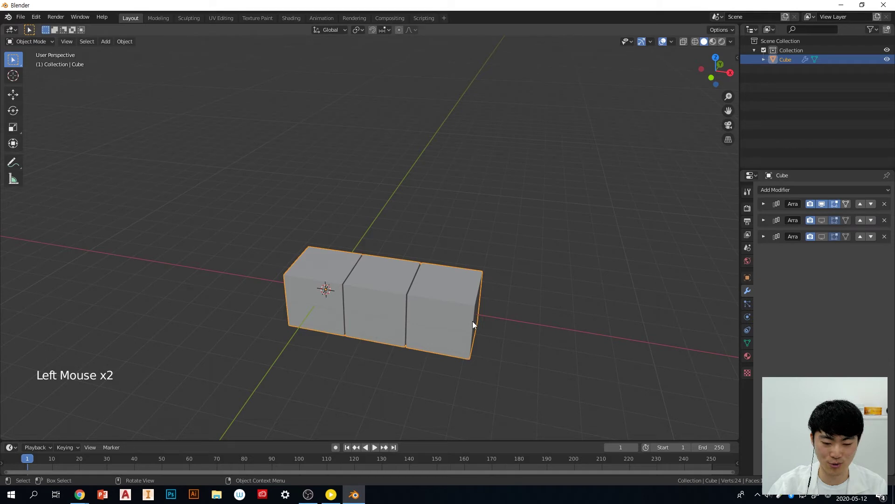
pyautogui.moveTo(547, 311); pyautogui.dragTo(413, 327, button='middle')
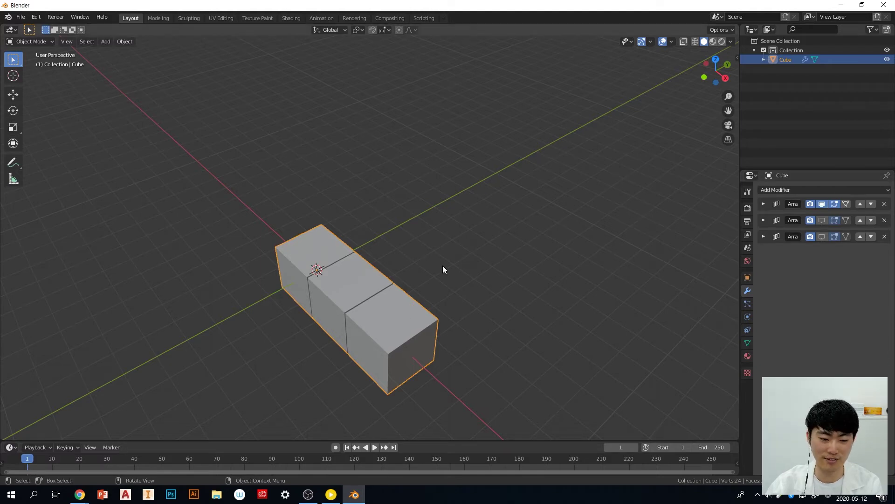
pyautogui.click(822, 220)
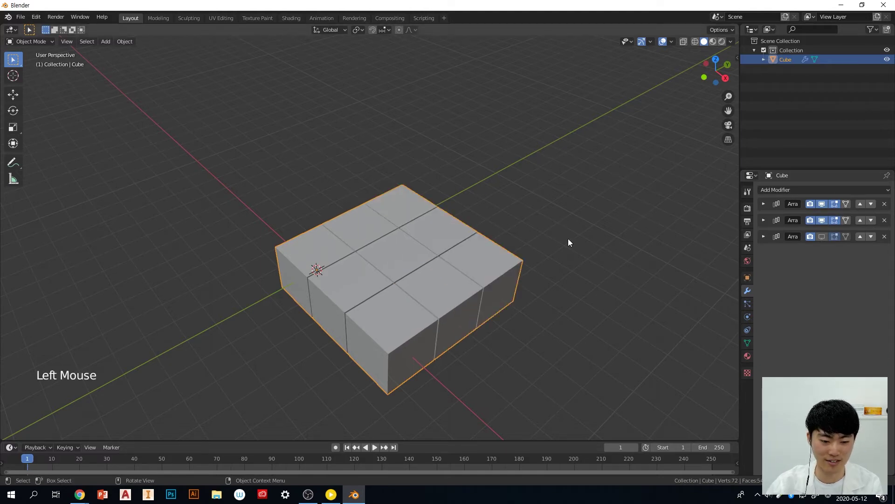
pyautogui.moveTo(594, 252); pyautogui.dragTo(586, 264, button='middle')
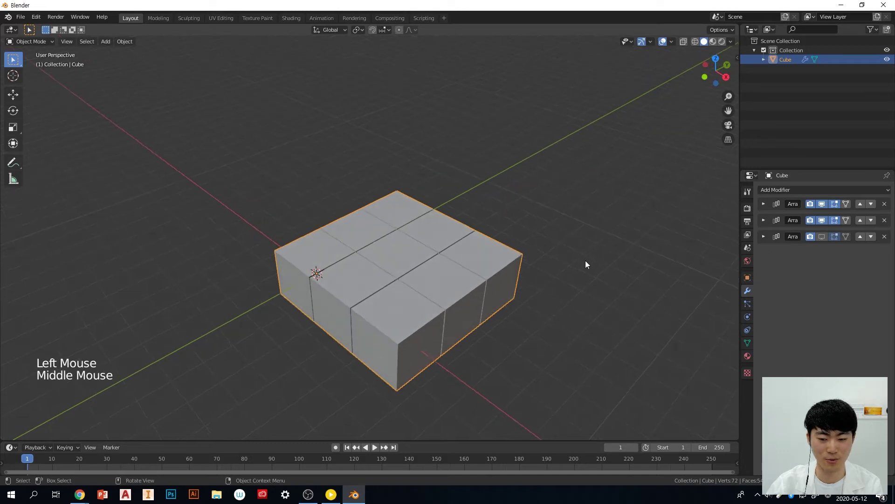
pyautogui.click(822, 236)
pyautogui.moveTo(522, 290); pyautogui.dragTo(506, 275, button='middle')
pyautogui.scroll(-2, 477, 252)
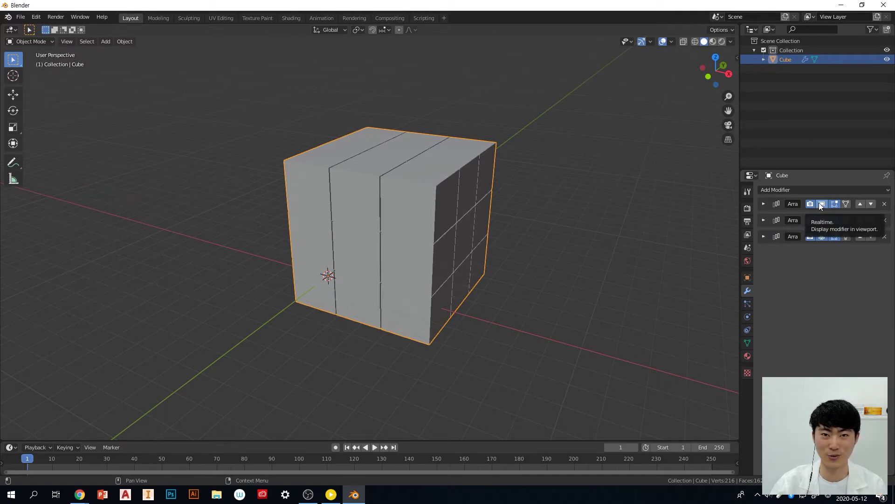
# Add a Bevel modifier to the selected 3×3×3 block of cubes, below the three Array modifiers
pyautogui.moveTo(548, 287); pyautogui.dragTo(539, 291, button='middle')
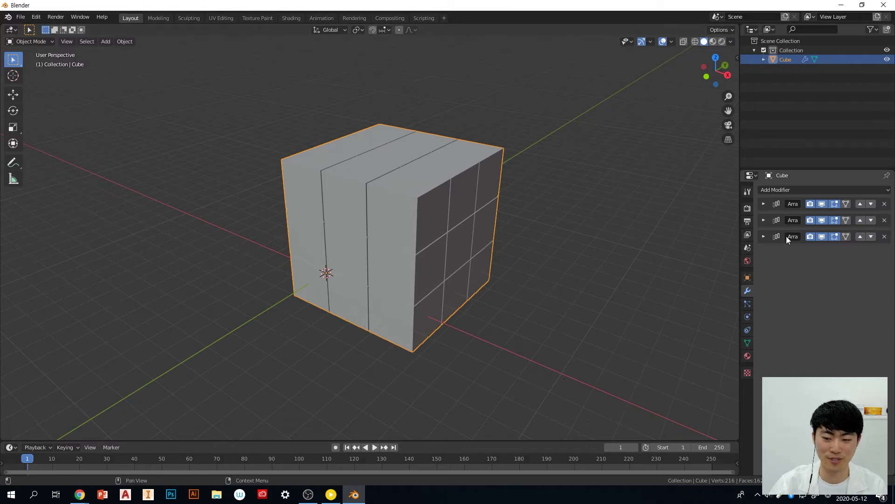
pyautogui.moveTo(578, 266); pyautogui.dragTo(551, 261, button='middle')
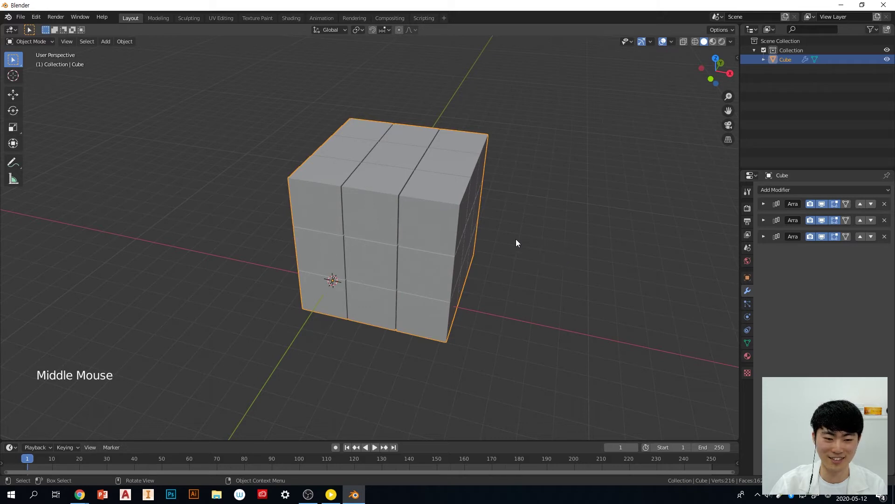
pyautogui.click(549, 237)
pyautogui.moveTo(550, 237); pyautogui.dragTo(510, 240, button='middle')
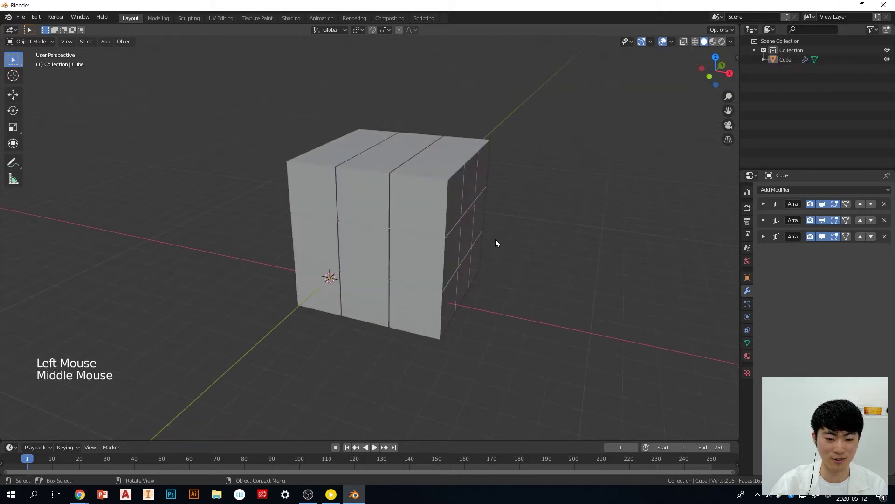
pyautogui.click(431, 214)
pyautogui.moveTo(431, 214); pyautogui.dragTo(541, 243, button='middle')
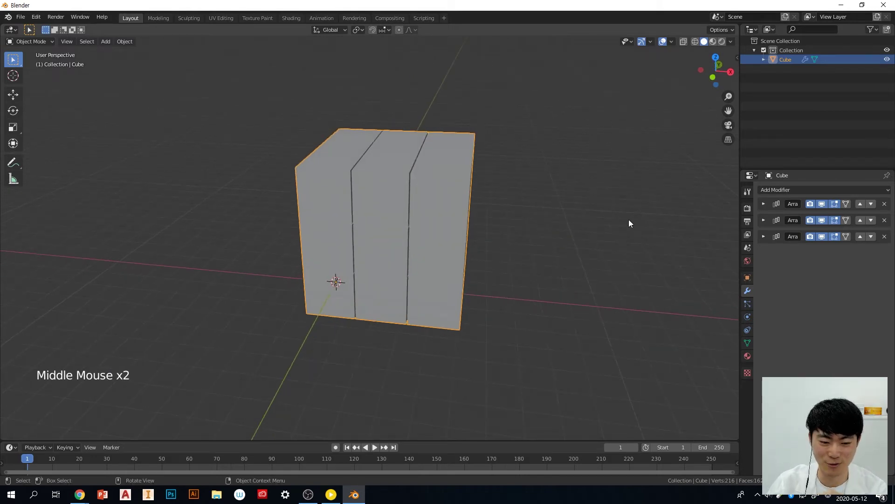
pyautogui.moveTo(629, 219); pyautogui.dragTo(605, 226, button='middle')
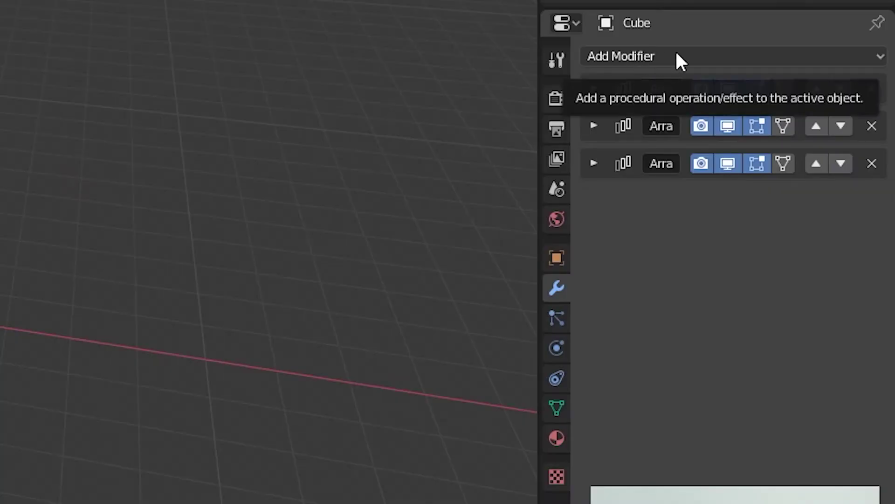
pyautogui.click(691, 56)
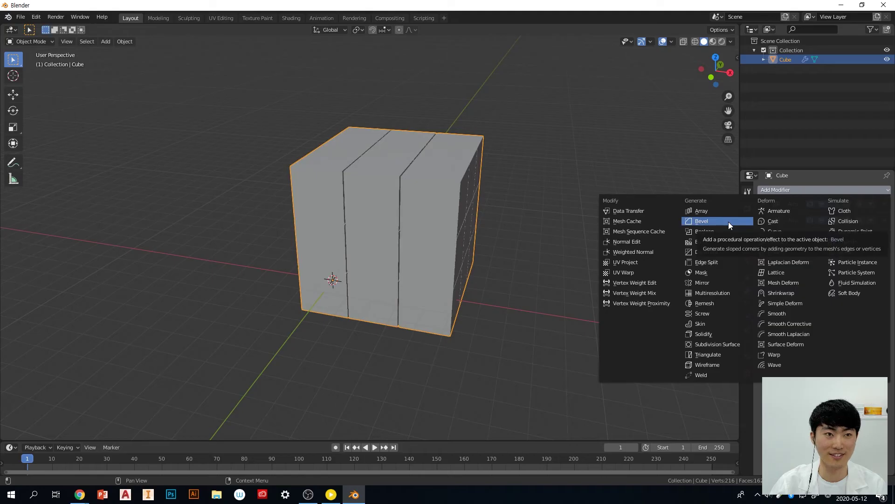
pyautogui.click(512, 127)
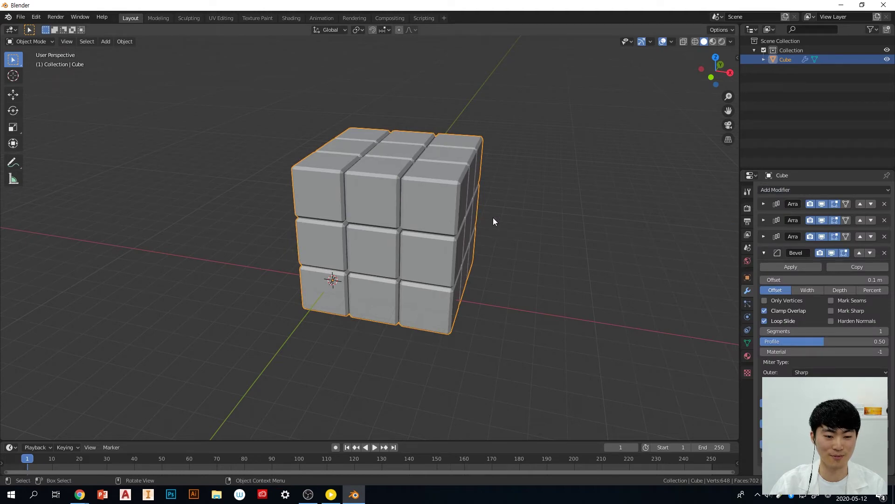
# Examine the bevelled edges and gaps of the cube block from several angles and distances
pyautogui.moveTo(461, 201); pyautogui.dragTo(480, 213, button='middle')
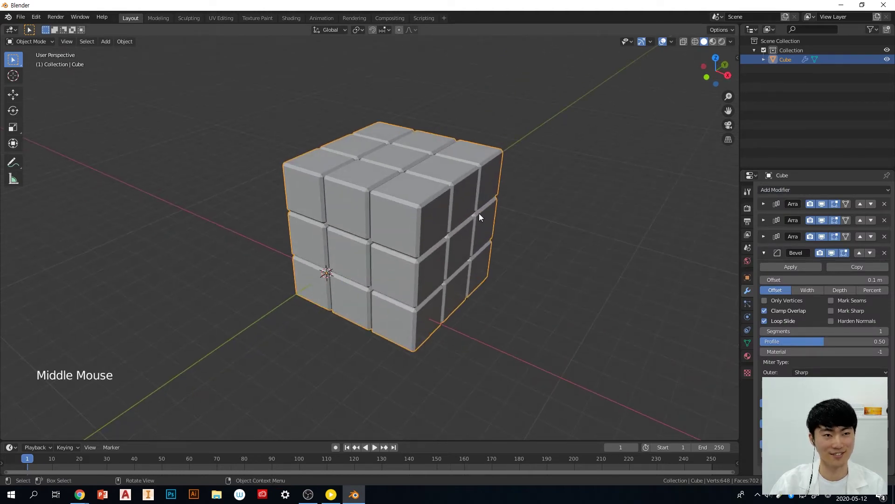
pyautogui.scroll(3, 480, 204)
pyautogui.scroll(-2, 495, 206)
pyautogui.moveTo(495, 206); pyautogui.dragTo(553, 201, button='middle')
pyautogui.scroll(1, 505, 197)
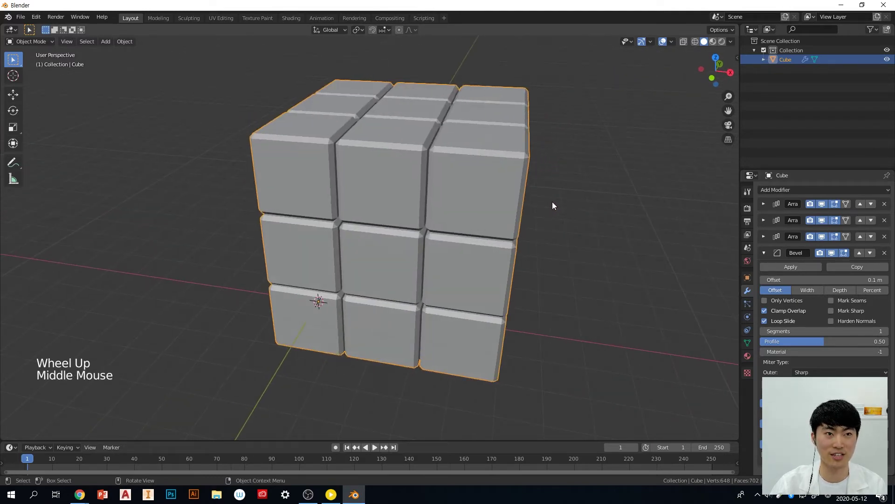
pyautogui.moveTo(553, 202); pyautogui.dragTo(773, 256, button='middle')
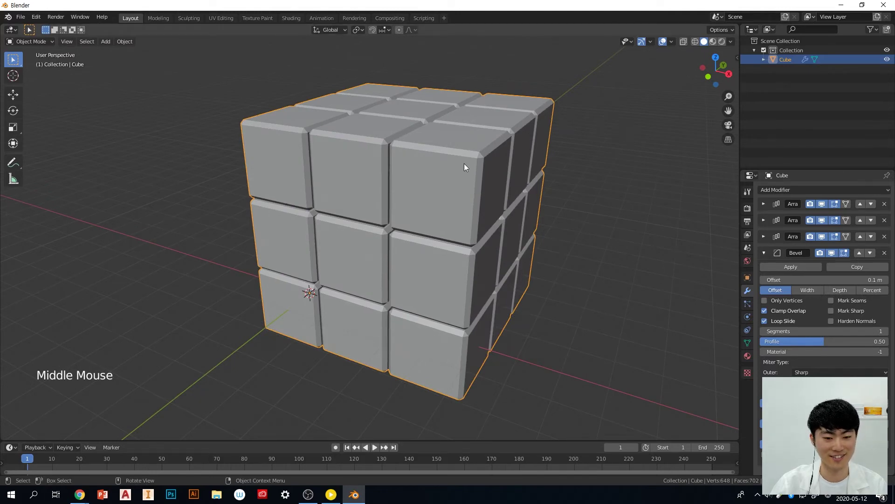
pyautogui.moveTo(563, 158); pyautogui.dragTo(552, 183, button='middle')
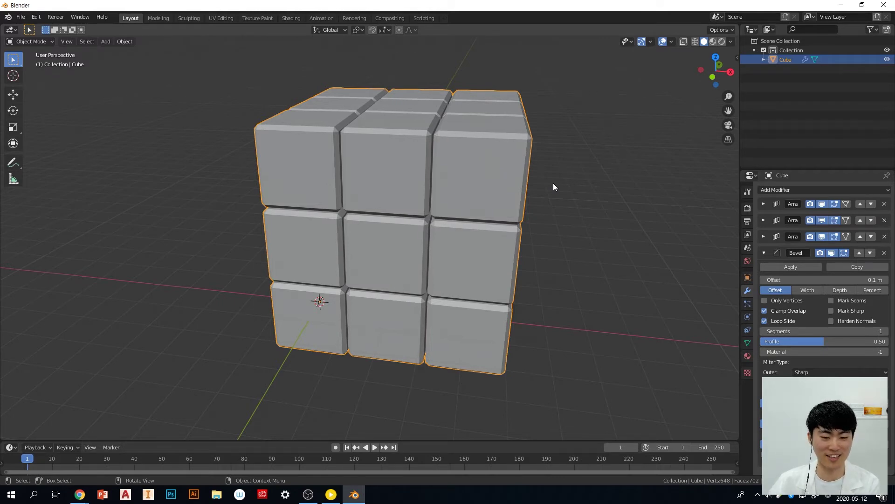
pyautogui.moveTo(597, 213); pyautogui.dragTo(550, 230, button='middle')
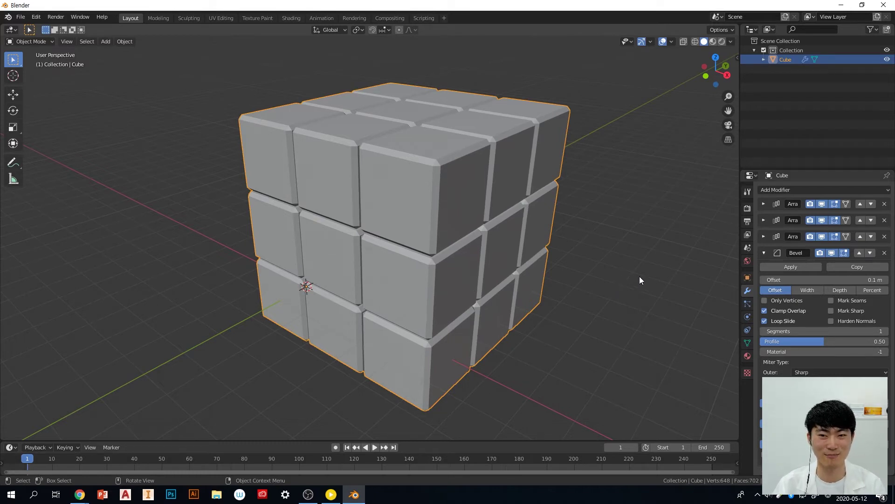
pyautogui.moveTo(573, 257); pyautogui.dragTo(580, 234, button='middle')
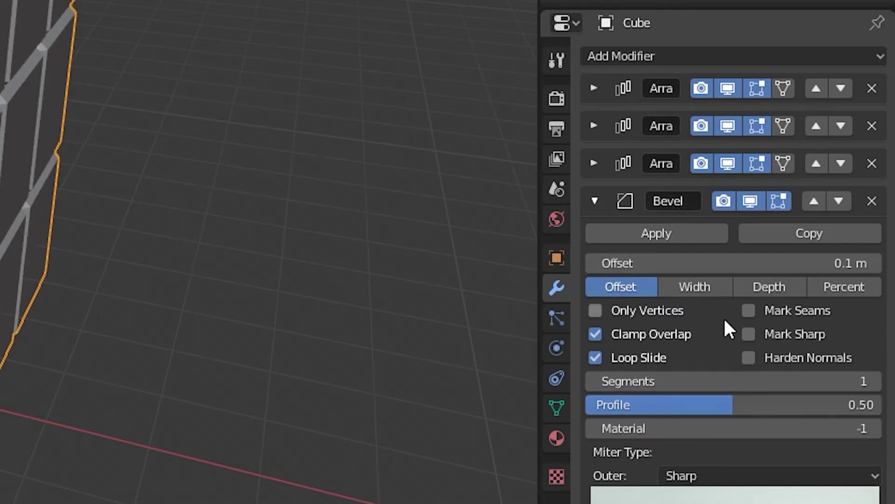
# Raise the Bevel modifier's segments to 8
pyautogui.click(874, 380)
pyautogui.click(874, 380)
pyautogui.click(874, 380)
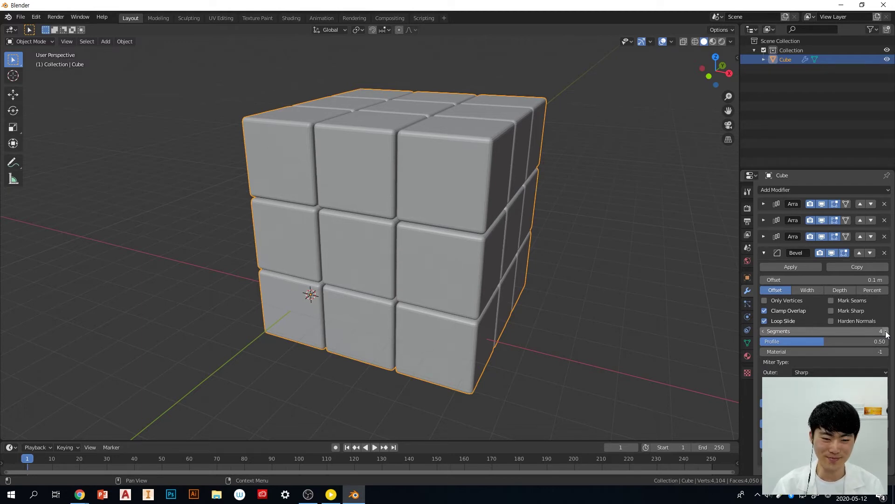
pyautogui.click(886, 332)
pyautogui.click(886, 332)
pyautogui.click(886, 332)
pyautogui.click(887, 331)
# Examine the rounded corner of the cube block up close, including the facets along its bevelled edges
pyautogui.moveTo(547, 183); pyautogui.dragTo(424, 182, button='middle')
pyautogui.scroll(2, 508, 172)
pyautogui.scroll(2, 510, 173)
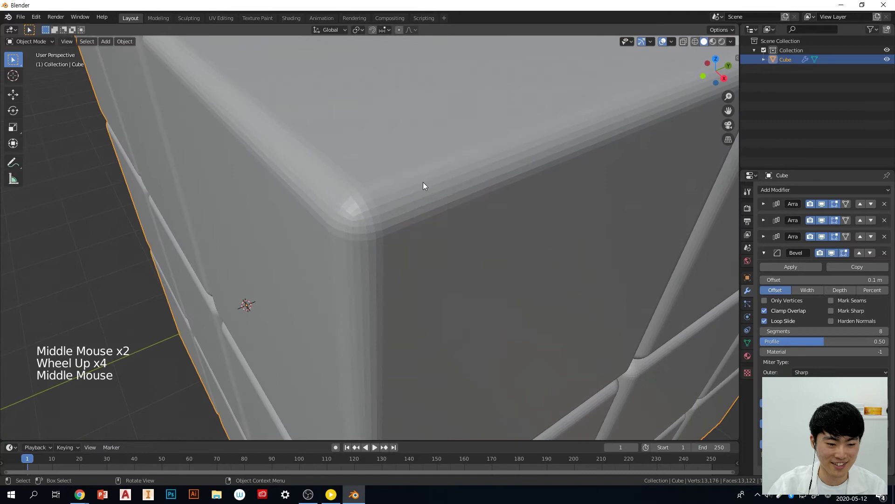
pyautogui.scroll(1, 357, 211)
pyautogui.scroll(-1, 368, 207)
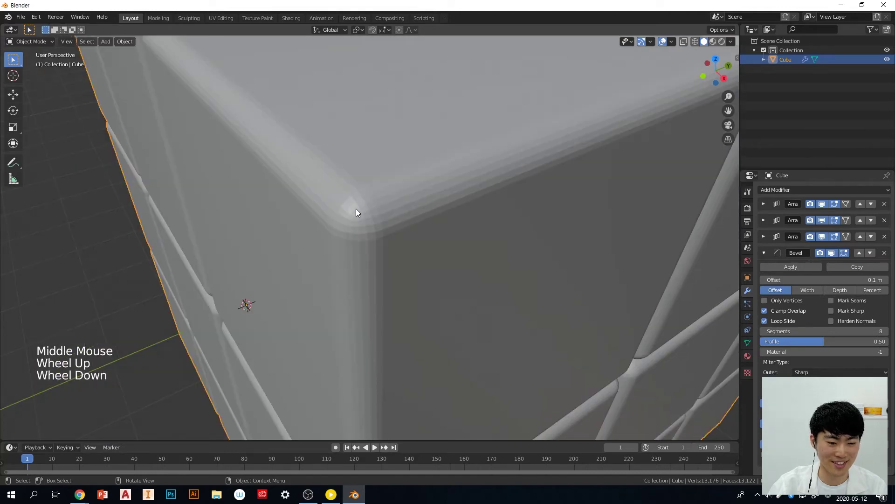
pyautogui.scroll(-3, 369, 229)
pyautogui.moveTo(420, 290); pyautogui.dragTo(554, 270, button='middle')
pyautogui.scroll(-1, 470, 261)
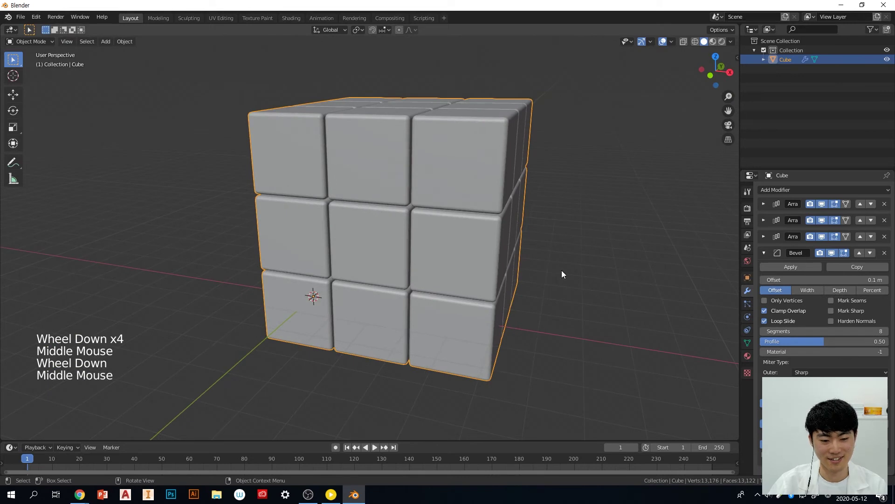
# Reduce the Bevel modifier's segments to 3
pyautogui.click(762, 331)
pyautogui.click(762, 332)
pyautogui.click(762, 332)
pyautogui.click(762, 332)
pyautogui.click(762, 332)
pyautogui.click(762, 332)
pyautogui.click(762, 331)
pyautogui.click(762, 332)
pyautogui.click(879, 331)
pyautogui.moveTo(571, 261); pyautogui.dragTo(479, 223, button='middle')
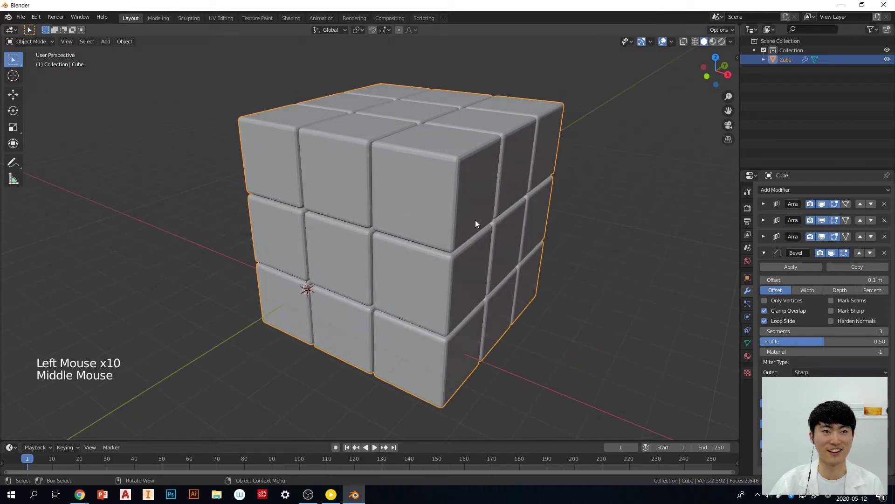
# Apply smooth shading to the cube block and examine its surfaces from several angles
pyautogui.moveTo(457, 145); pyautogui.dragTo(454, 139, button='middle')
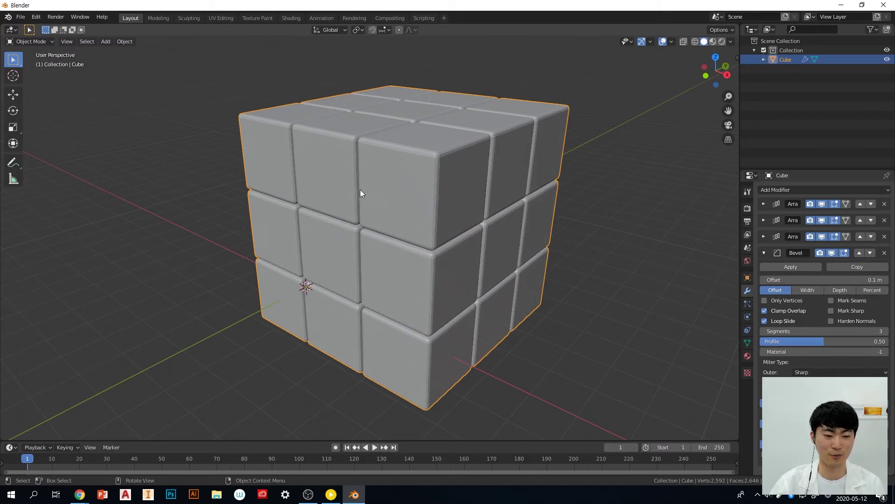
pyautogui.rightClick(385, 183)
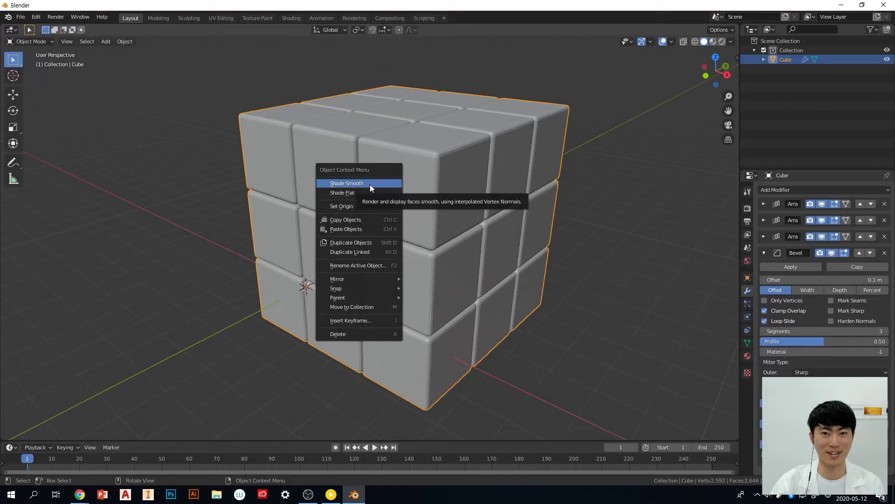
pyautogui.click(373, 188)
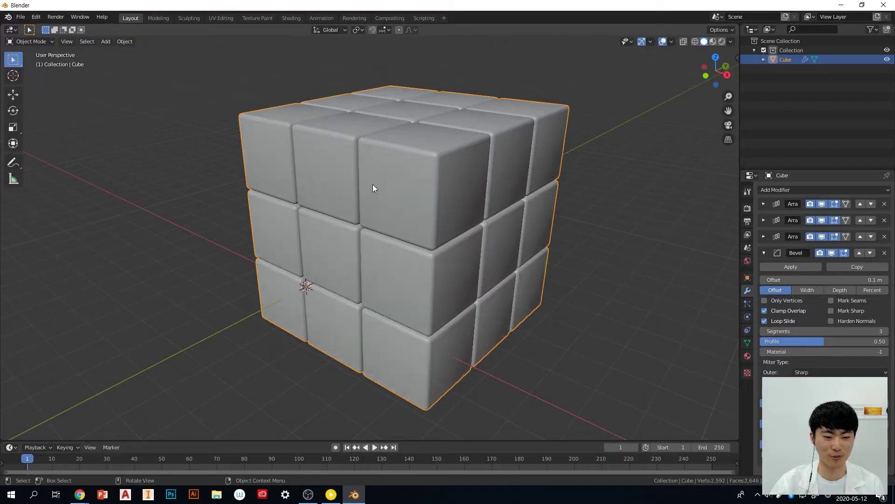
pyautogui.moveTo(541, 204); pyautogui.dragTo(561, 195, button='middle')
pyautogui.moveTo(564, 192); pyautogui.dragTo(557, 191, button='middle')
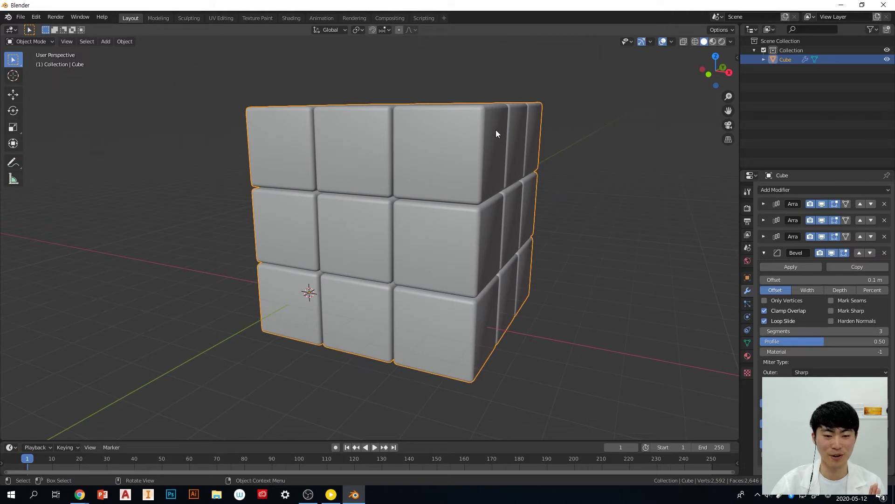
pyautogui.moveTo(496, 130); pyautogui.dragTo(519, 153, button='middle')
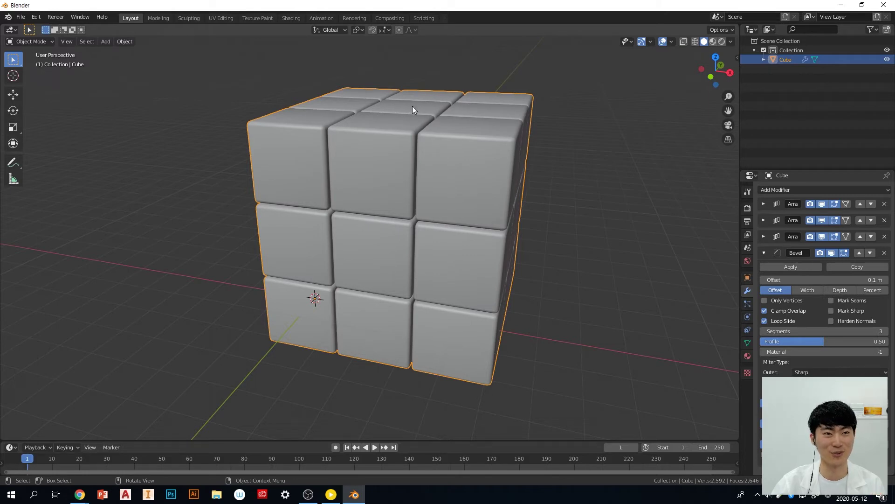
pyautogui.moveTo(550, 185); pyautogui.dragTo(527, 195, button='middle')
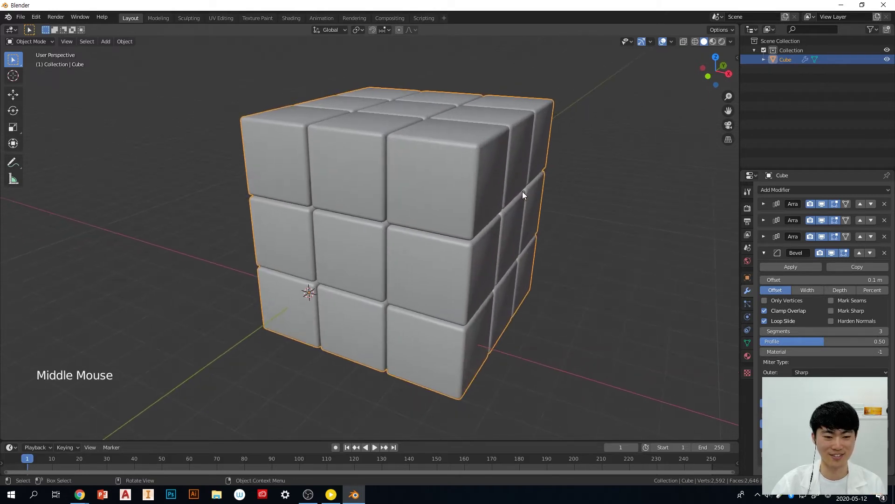
# Set the cube block's shading to flat and check its bevelled faces
pyautogui.rightClick(437, 181)
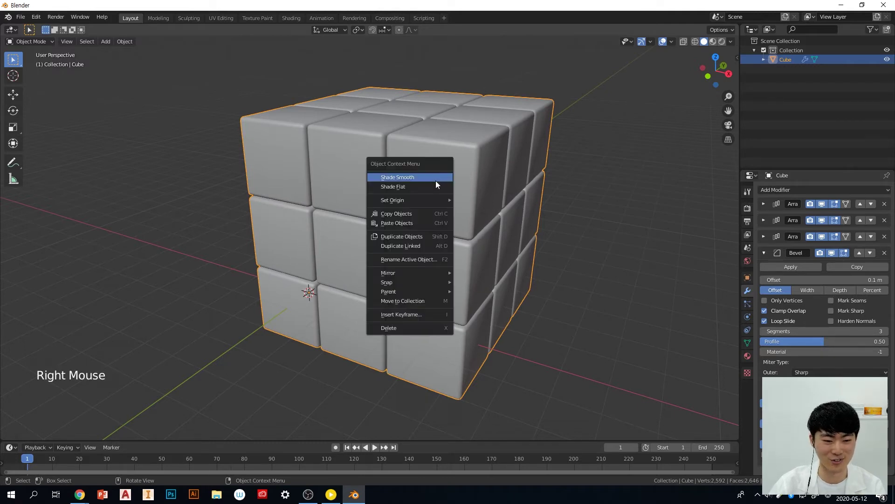
pyautogui.click(435, 186)
pyautogui.moveTo(514, 199); pyautogui.dragTo(516, 190, button='middle')
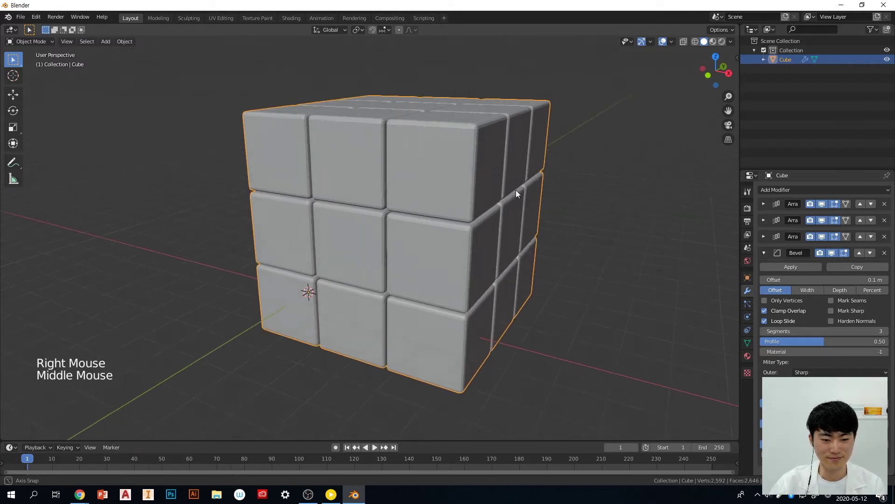
pyautogui.moveTo(577, 191); pyautogui.dragTo(578, 197, button='middle')
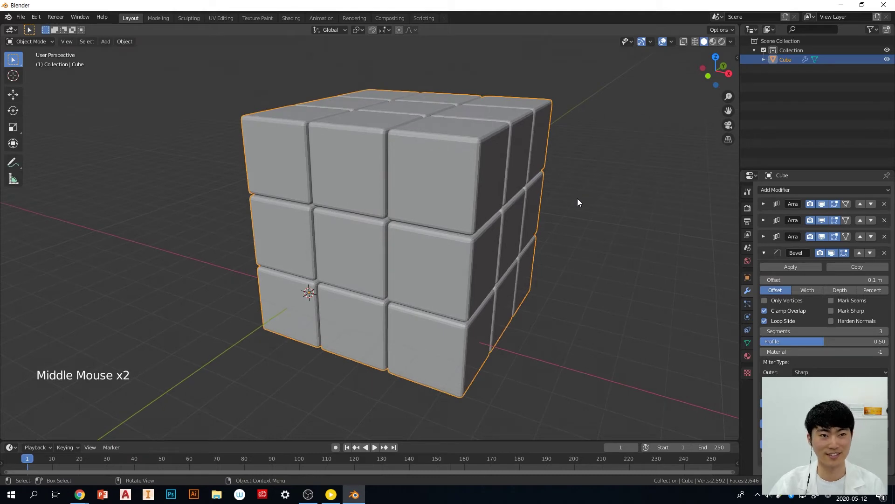
# Collapse the Bevel modifier's settings and make sure the cube block is selected
pyautogui.scroll(-1, 544, 210)
pyautogui.moveTo(541, 211); pyautogui.dragTo(524, 254, button='middle')
pyautogui.click(568, 240)
pyautogui.scroll(-2, 569, 241)
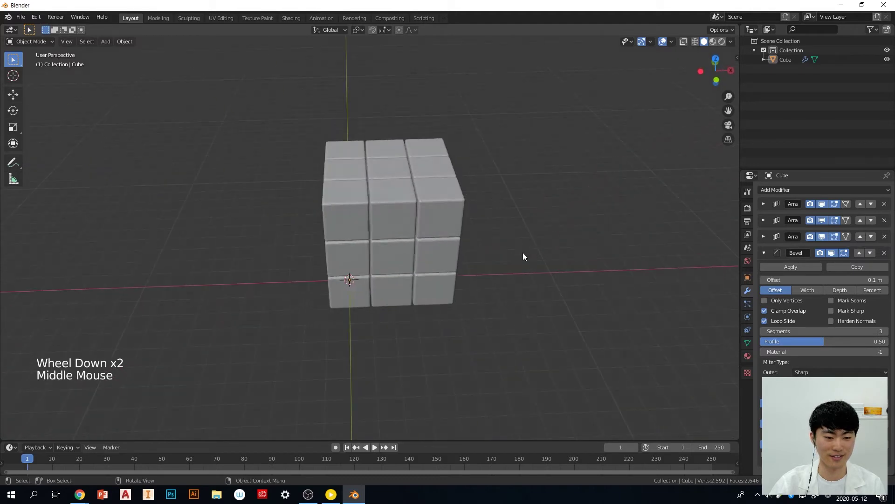
pyautogui.click(763, 253)
pyautogui.moveTo(489, 245); pyautogui.dragTo(469, 231, button='middle')
pyautogui.click(425, 223)
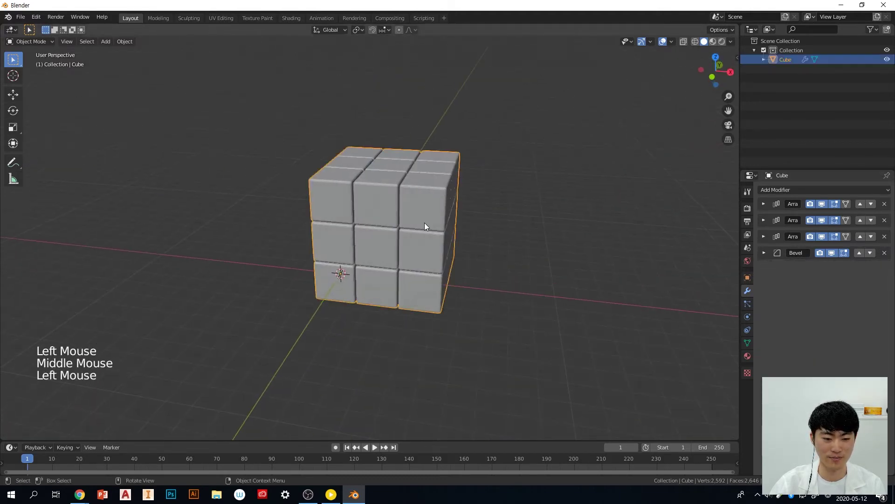
pyautogui.moveTo(531, 261); pyautogui.dragTo(530, 245, button='middle')
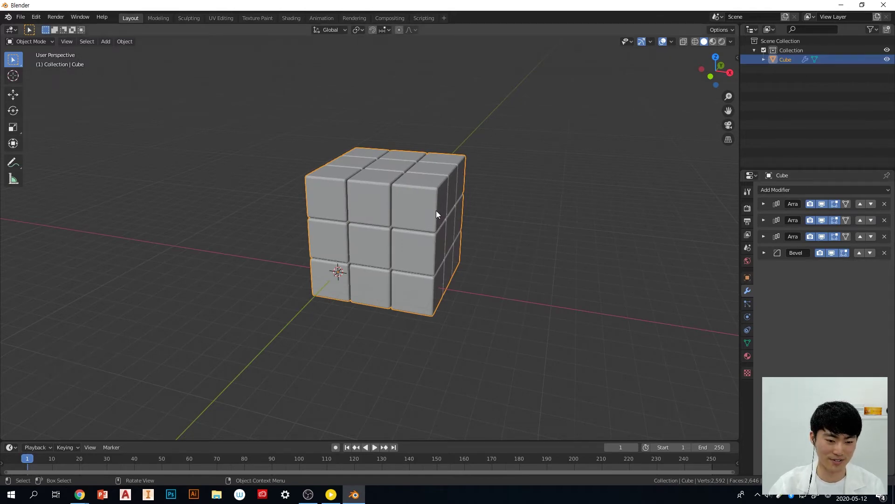
# Toggle the cube block between Object Mode and Edit Mode, ending in Edit Mode, and examine the editable base cube up close
pyautogui.press('Tab')
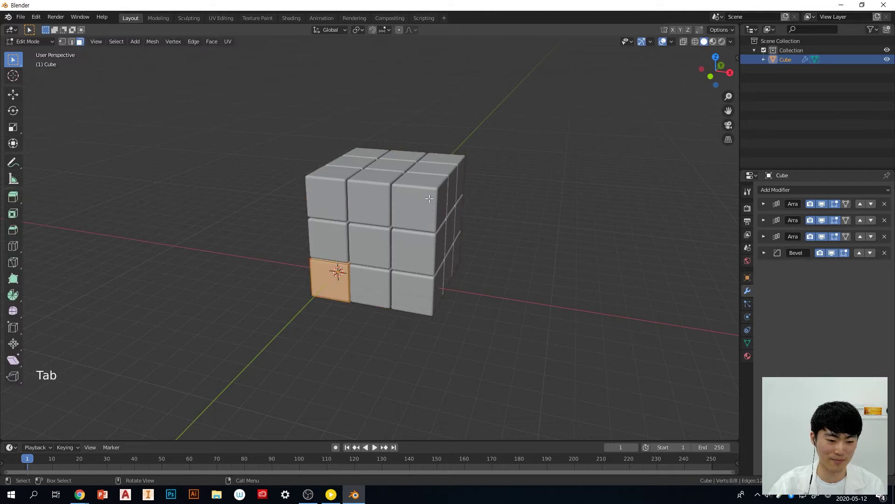
pyautogui.press('Tab')
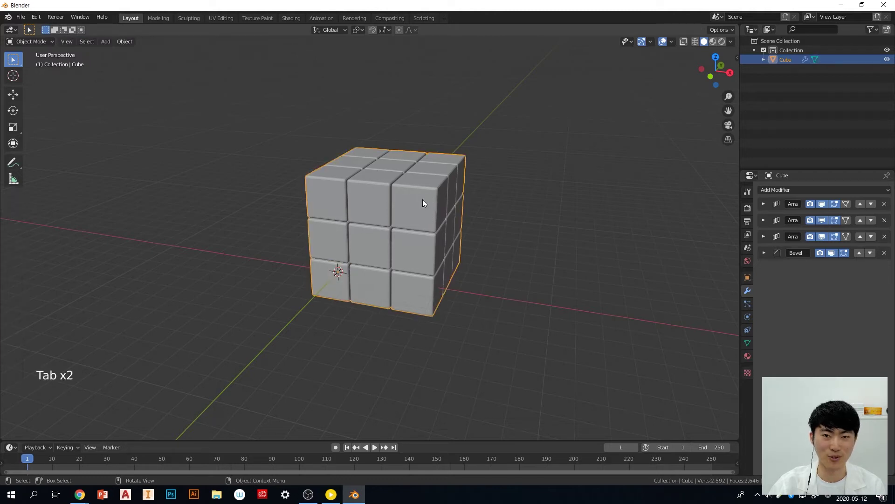
pyautogui.press('Tab')
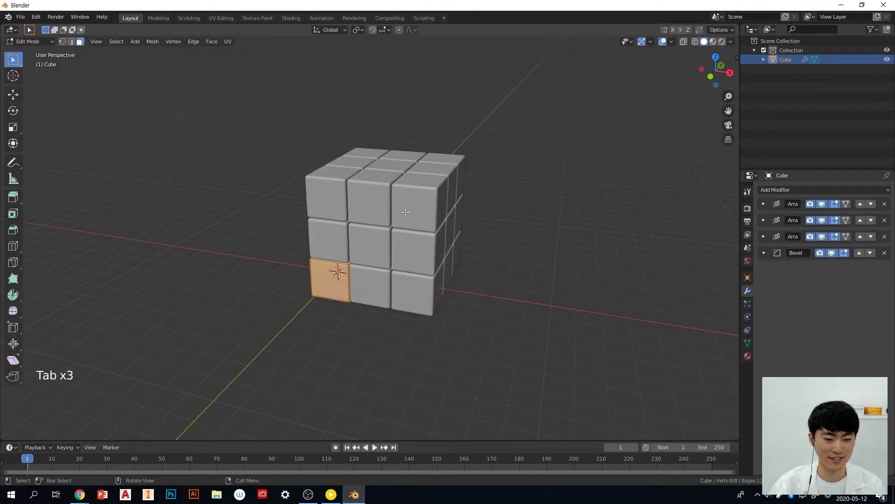
pyautogui.press('Tab')
pyautogui.press('Tab')
pyautogui.scroll(6, 340, 274)
pyautogui.moveTo(270, 341); pyautogui.dragTo(517, 164, button='middle')
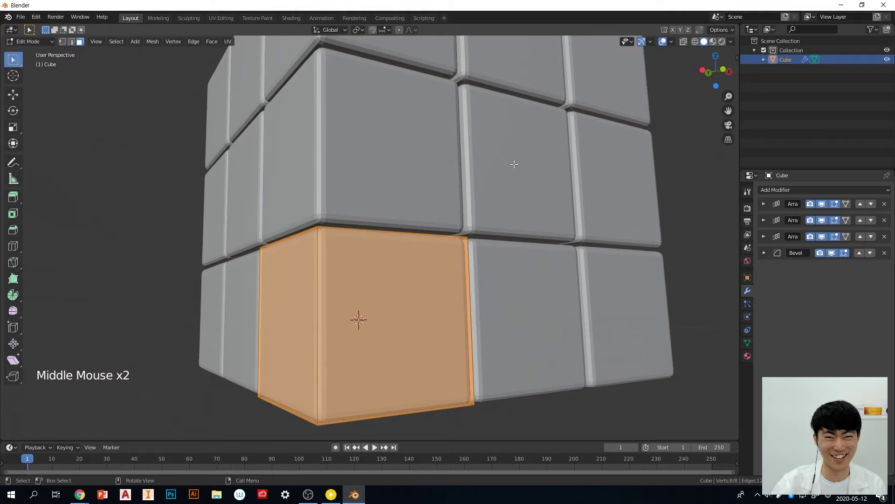
# Switch to vertex selection and pick individual corners of the base cube and spots on its copies to check which geometry is editable
pyautogui.click(63, 42)
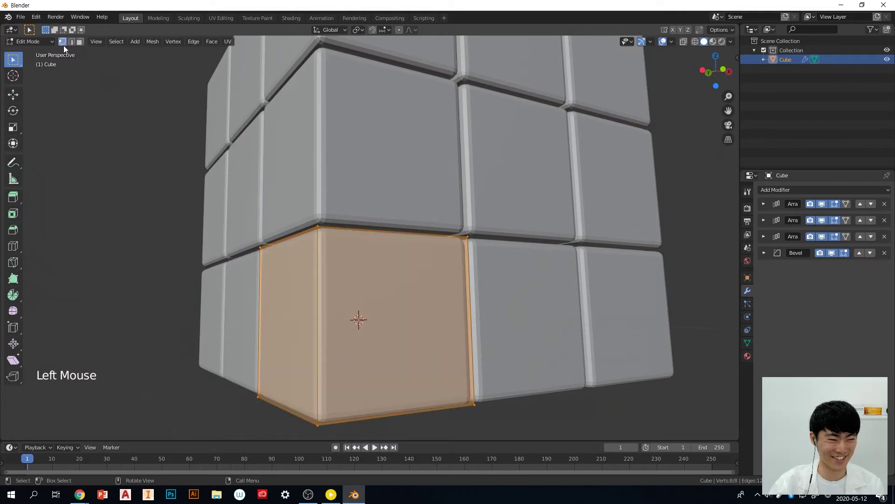
pyautogui.moveTo(531, 211); pyautogui.dragTo(526, 200, button='middle')
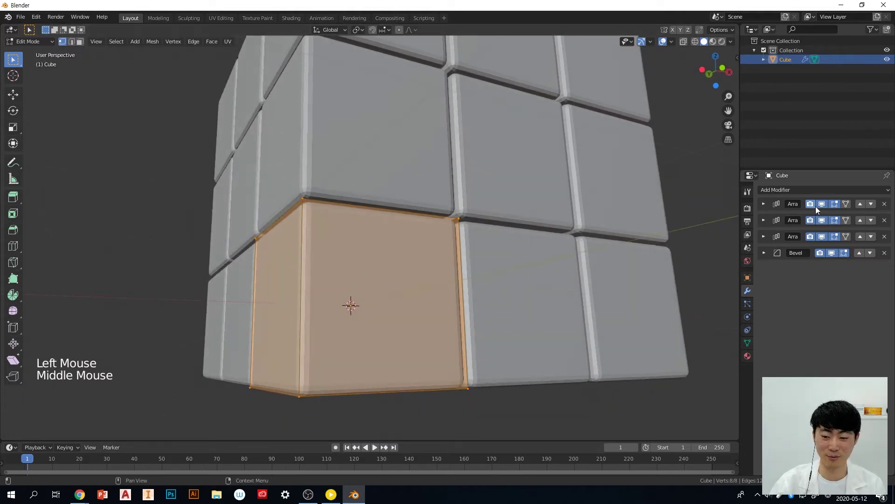
pyautogui.moveTo(481, 211); pyautogui.dragTo(417, 229, button='middle')
pyautogui.click(418, 226)
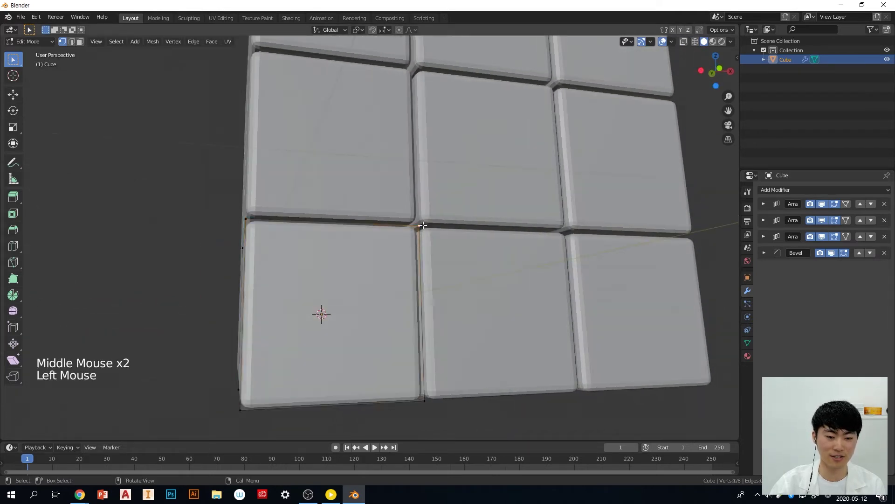
pyautogui.click(320, 224)
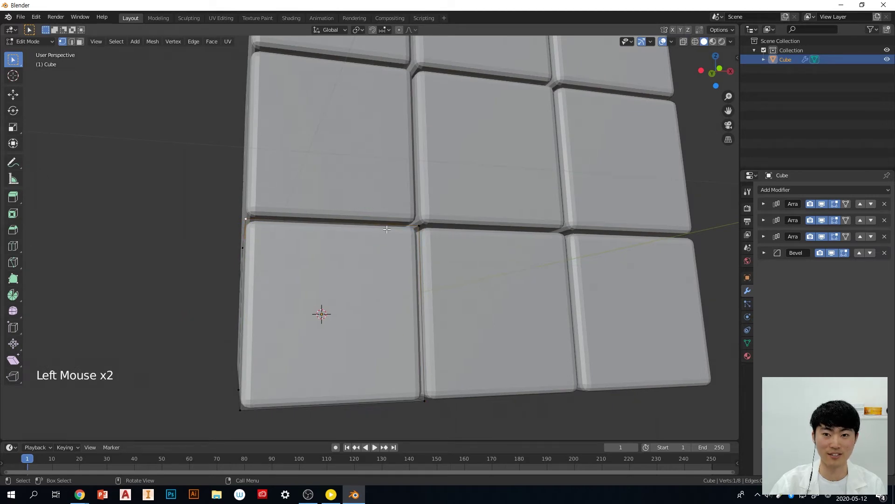
pyautogui.click(430, 407)
pyautogui.click(417, 221)
pyautogui.moveTo(417, 221); pyautogui.dragTo(471, 300, button='middle')
pyautogui.scroll(-2, 516, 230)
pyautogui.click(300, 258)
pyautogui.click(469, 289)
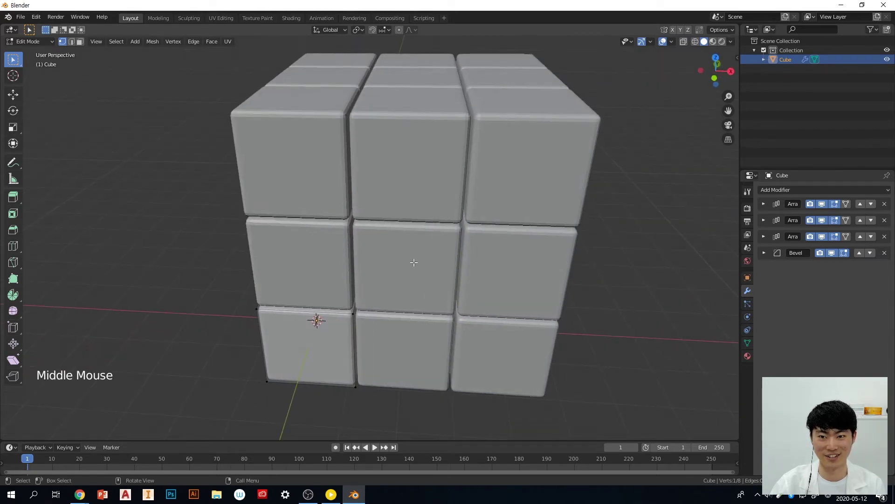
# Return to Object Mode and apply the Array modifier that repeats the cube along X
pyautogui.press('Tab')
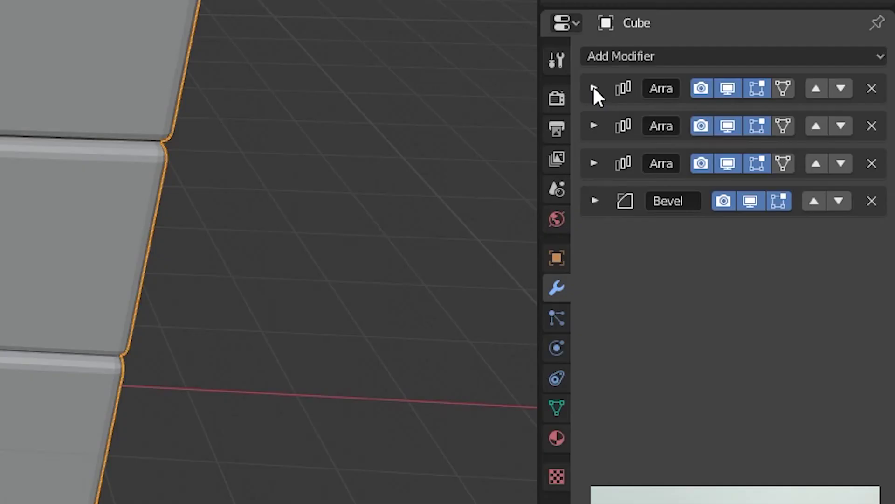
pyautogui.click(764, 204)
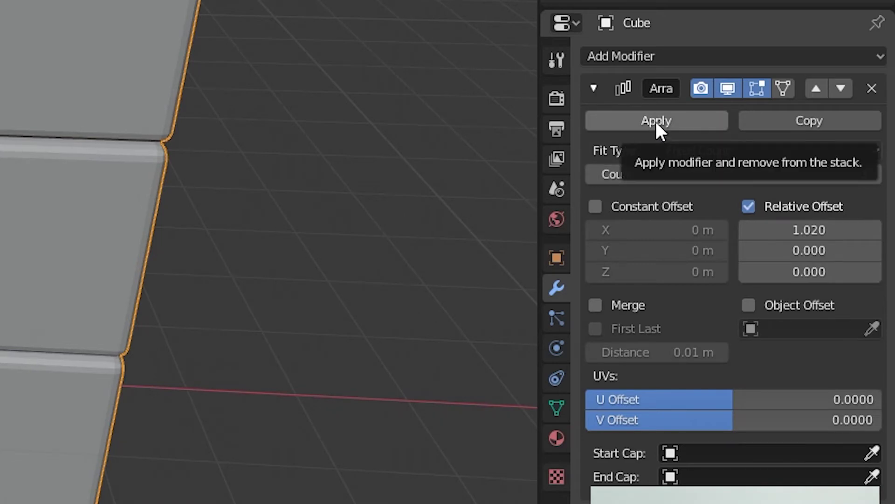
pyautogui.click(595, 89)
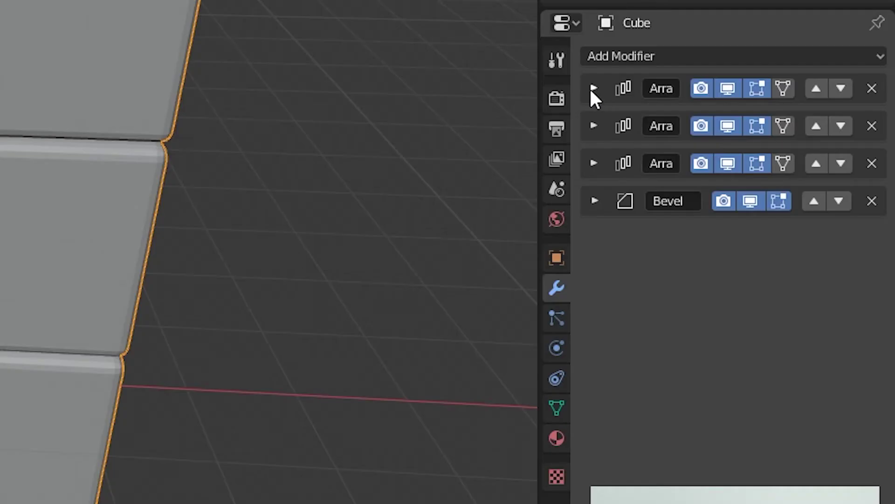
pyautogui.click(594, 88)
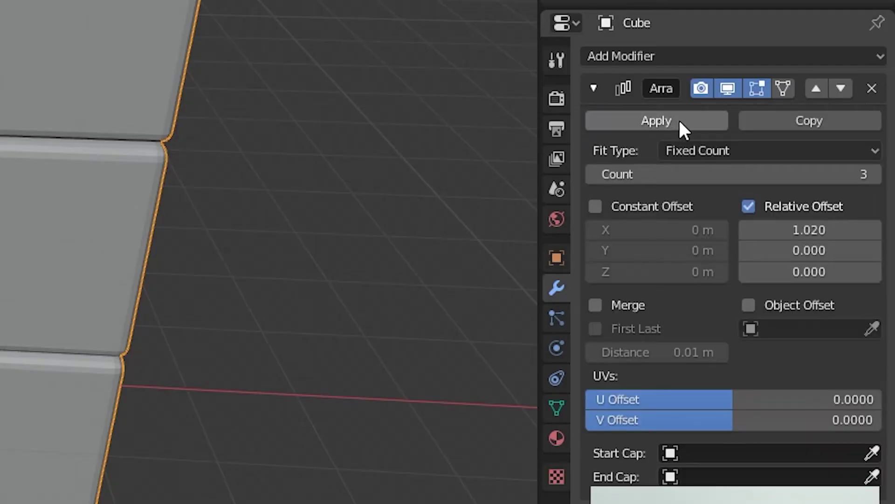
pyautogui.click(679, 120)
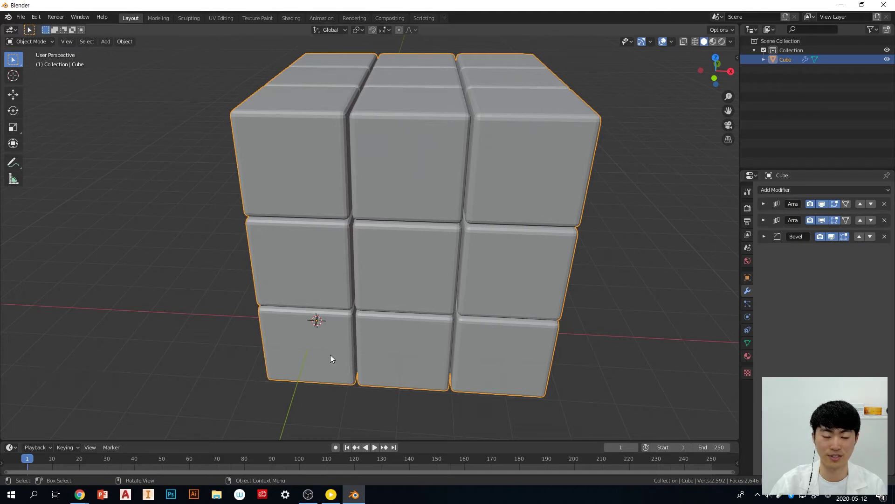
# Enter Edit Mode, select all of the mesh and examine from several sides which cubes hold real geometry
pyautogui.moveTo(593, 332); pyautogui.dragTo(506, 288, button='middle')
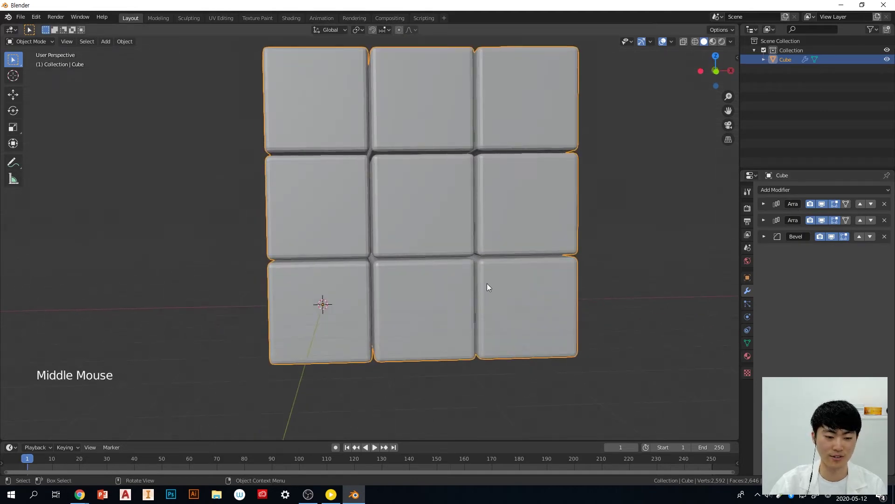
pyautogui.press('Tab')
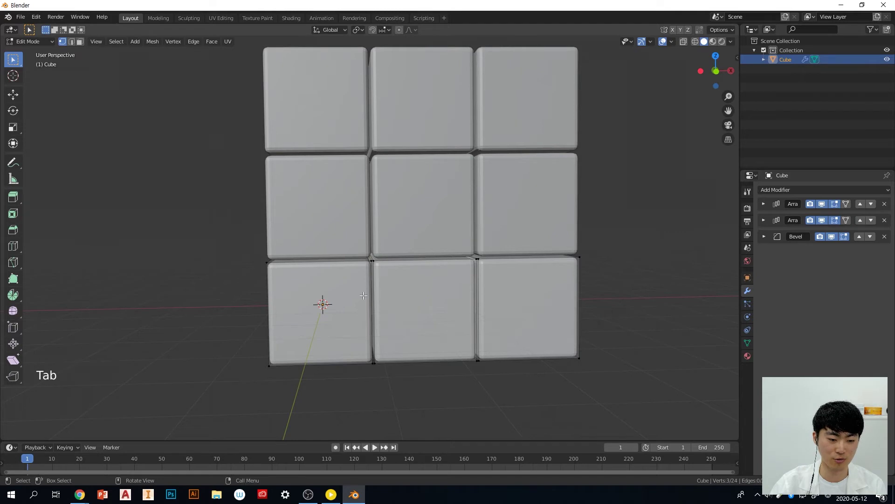
pyautogui.press('a')
pyautogui.moveTo(599, 292); pyautogui.dragTo(283, 333, button='middle')
pyautogui.moveTo(627, 308); pyautogui.dragTo(429, 251, button='middle')
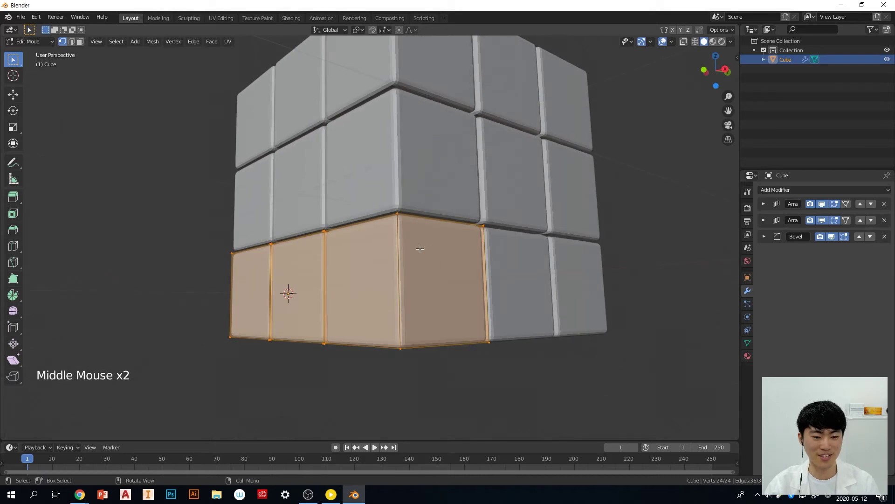
pyautogui.moveTo(498, 262); pyautogui.dragTo(274, 287, button='middle')
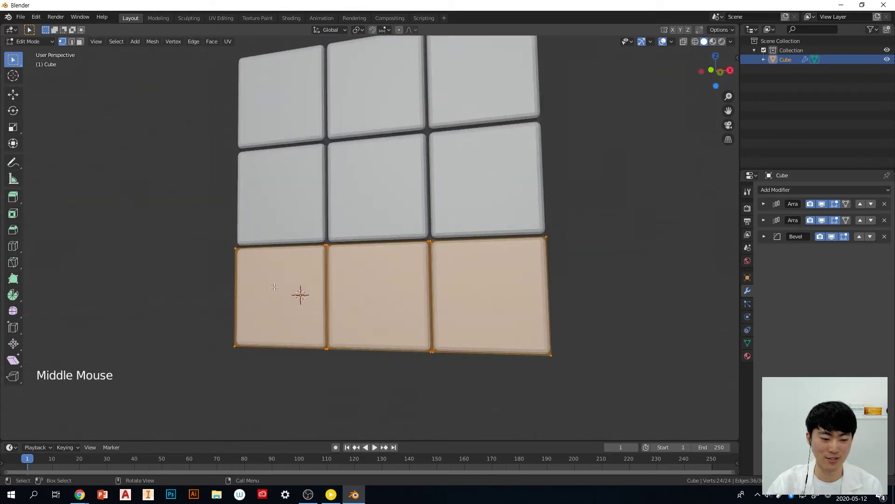
pyautogui.moveTo(490, 278); pyautogui.dragTo(564, 307, button='middle')
# Apply the Array modifier that repeats along Y in Object Mode, and inspect the resulting mesh in Edit Mode
pyautogui.press('Tab')
pyautogui.click(764, 204)
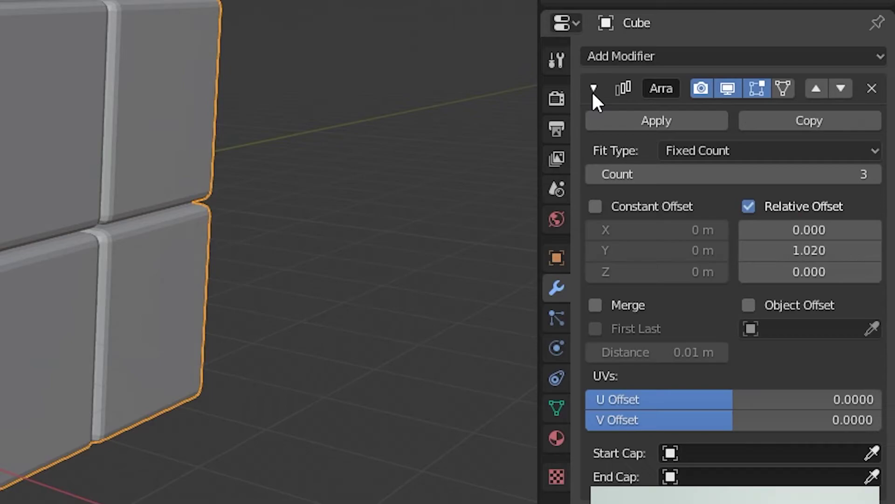
pyautogui.click(677, 121)
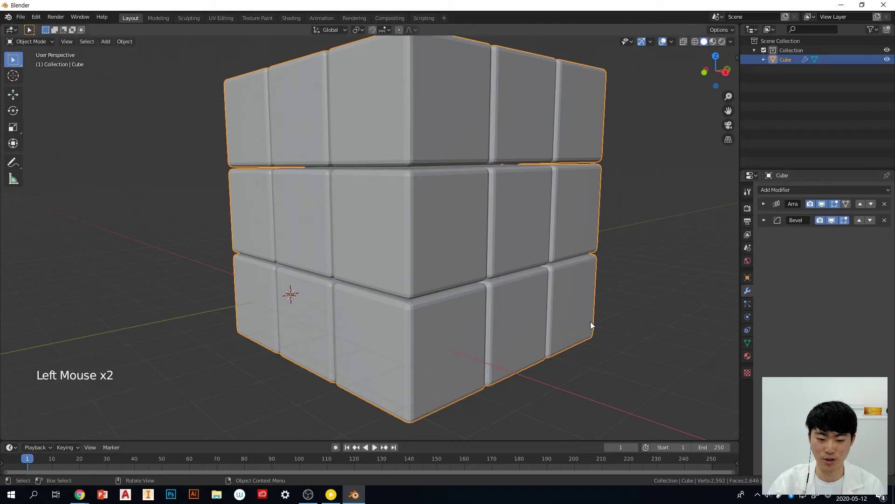
pyautogui.press('Tab')
pyautogui.moveTo(591, 322); pyautogui.dragTo(366, 294, button='middle')
pyautogui.moveTo(553, 254); pyautogui.dragTo(560, 299, button='middle')
# Apply the remaining Array modifier along Z in Object Mode, and inspect the block's mesh in Edit Mode
pyautogui.press('Tab')
pyautogui.click(764, 203)
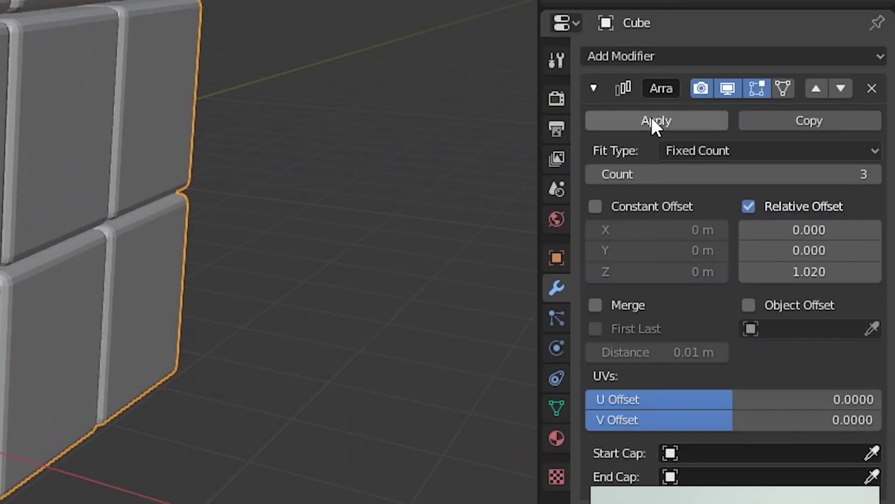
pyautogui.click(680, 117)
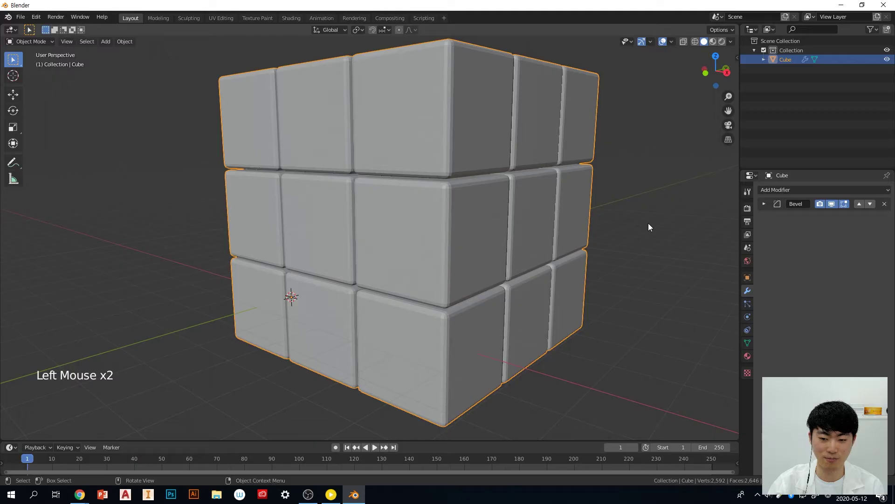
pyautogui.press('Tab')
pyautogui.moveTo(628, 226); pyautogui.dragTo(633, 242, button='middle')
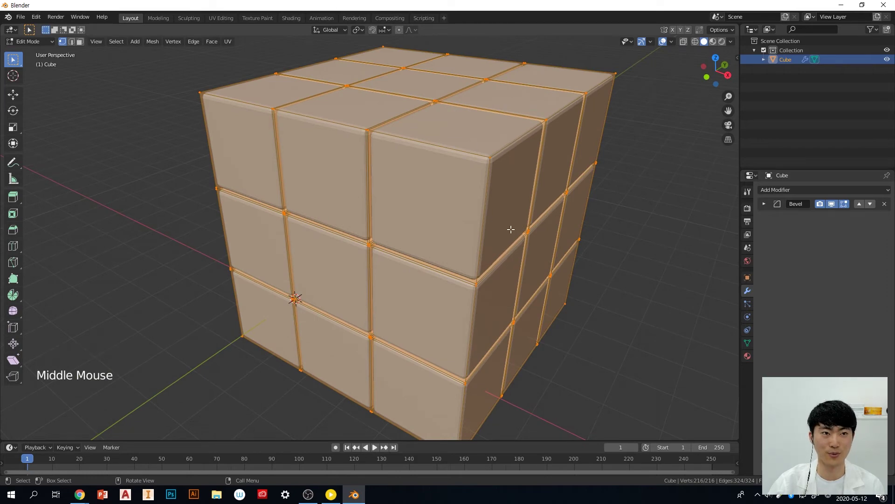
# Return to Object Mode and apply the Bevel modifier to the cube block
pyautogui.scroll(-3, 492, 238)
pyautogui.moveTo(492, 238); pyautogui.dragTo(497, 236, button='middle')
pyautogui.press('Tab')
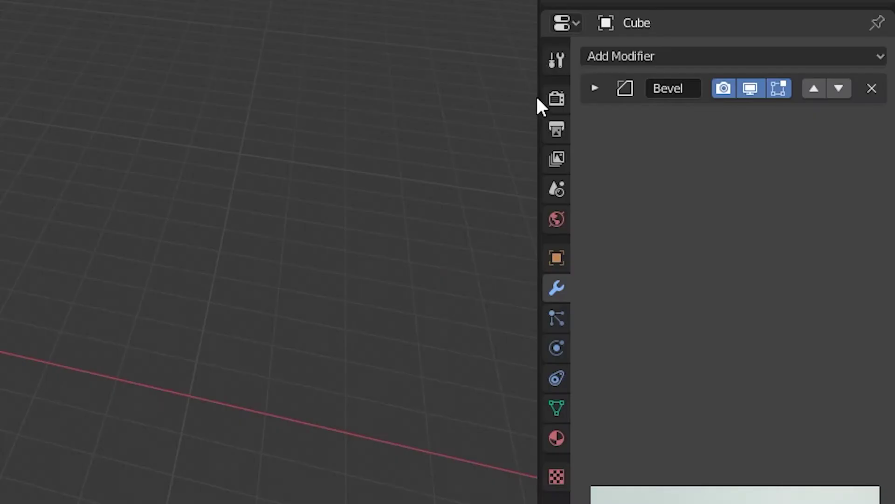
pyautogui.click(764, 204)
pyautogui.click(665, 122)
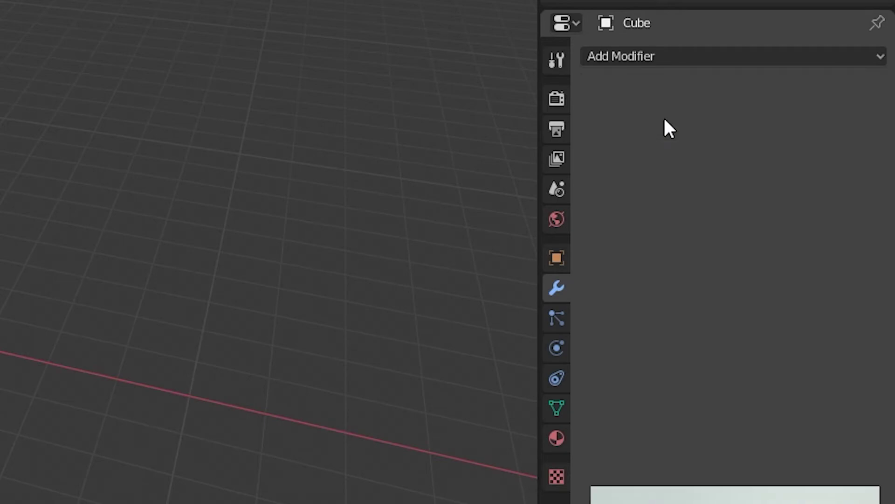
# Select the whole mesh in Edit Mode, examine its beveled edges from several sides, and return to Object Mode
pyautogui.press('Tab')
pyautogui.moveTo(559, 159); pyautogui.dragTo(569, 154, button='middle')
pyautogui.scroll(3, 537, 168)
pyautogui.press('a')
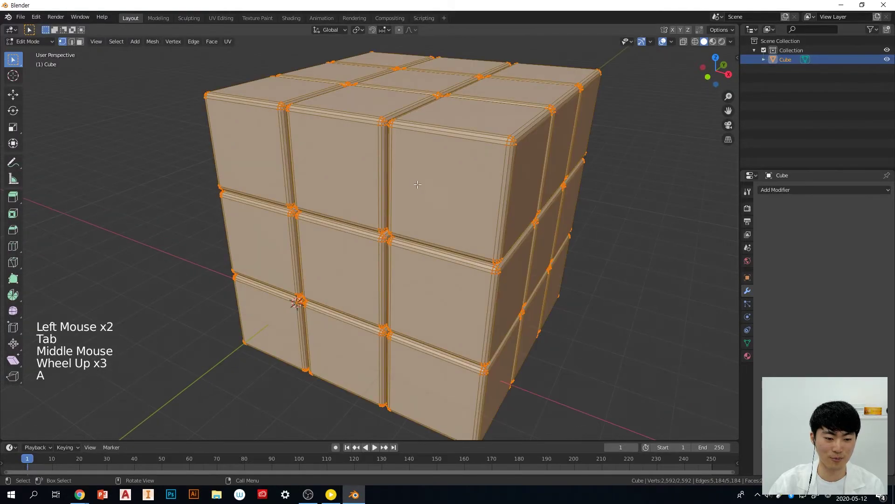
pyautogui.moveTo(466, 187); pyautogui.dragTo(416, 204, button='middle')
pyautogui.scroll(3, 416, 204)
pyautogui.moveTo(362, 174); pyautogui.dragTo(527, 257, button='middle')
pyautogui.scroll(-2, 239, 156)
pyautogui.scroll(-2, 586, 280)
pyautogui.press('Tab')
pyautogui.scroll(-2, 525, 266)
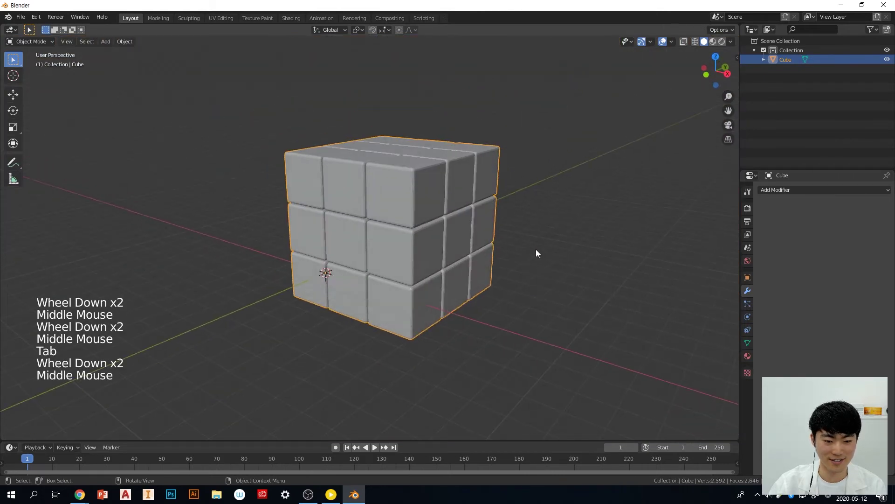
# Undo the applied modifiers back to the stack of three live Array modifiers and the Bevel modifier
pyautogui.hotkey('ctrl', 'z')
pyautogui.hotkey('ctrl', 'z')
pyautogui.hotkey('ctrl', 'z')
pyautogui.hotkey('ctrl', 'z')
pyautogui.hotkey('ctrl', 'z')
pyautogui.hotkey('ctrl', 'z')
pyautogui.hotkey('ctrl', 'z')
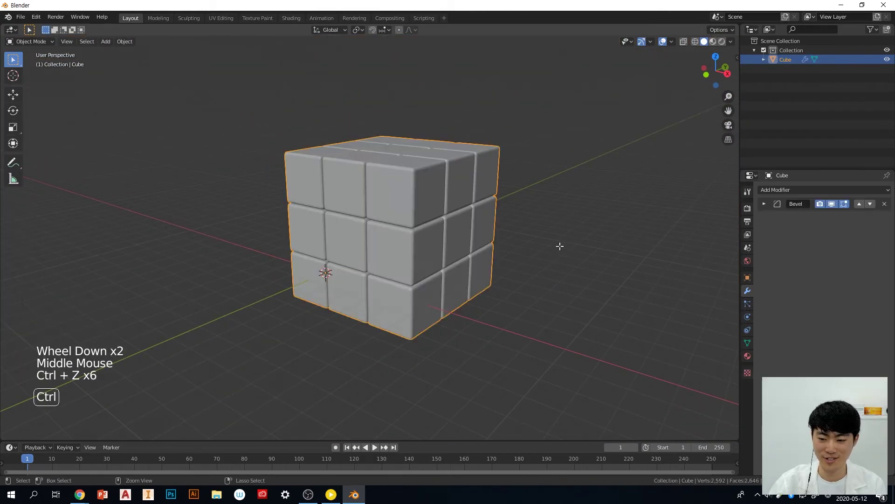
pyautogui.hotkey('ctrl', 'z')
pyautogui.hotkey('ctrl', 'z')
pyautogui.hotkey('ctrl', 'z')
pyautogui.hotkey('ctrl', 'z')
pyautogui.hotkey('ctrl', 'z')
pyautogui.hotkey('ctrl', 'z')
pyautogui.hotkey('ctrl', 'z')
pyautogui.hotkey('ctrl', 'z')
pyautogui.hotkey('ctrl', 'z')
pyautogui.hotkey('ctrl', 'z')
pyautogui.hotkey('ctrl', 'z')
pyautogui.hotkey('ctrl', 'z')
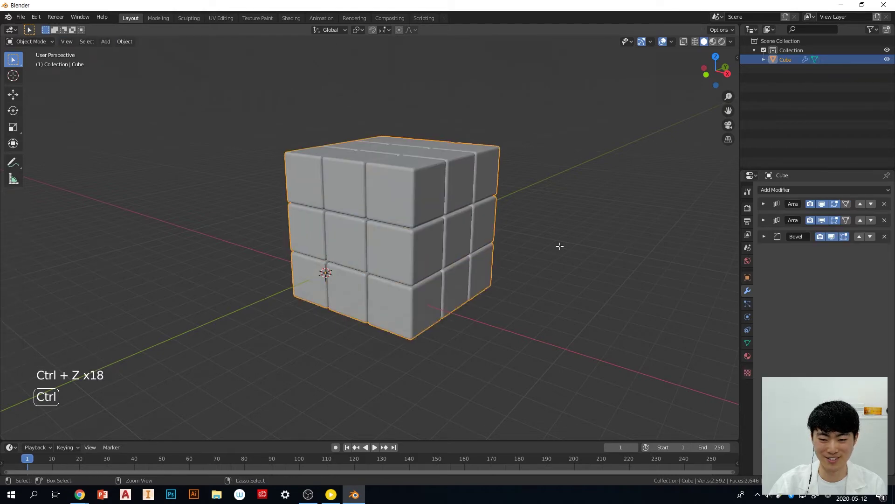
pyautogui.hotkey('ctrl', 'z')
pyautogui.hotkey('ctrl', 'z')
pyautogui.hotkey('ctrl', 'z')
pyautogui.hotkey('ctrl', 'z')
pyautogui.hotkey('ctrl', 'z')
pyautogui.hotkey('ctrl', 'z')
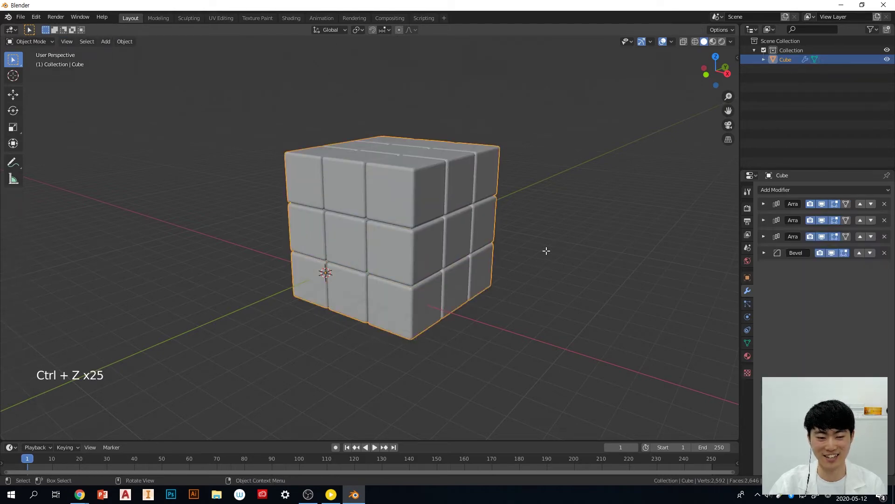
# Compare the cube block in Edit Mode and Object Mode to see which cube holds the editable geometry
pyautogui.moveTo(529, 258); pyautogui.dragTo(541, 302, button='middle')
pyautogui.press('Tab')
pyautogui.press('Tab')
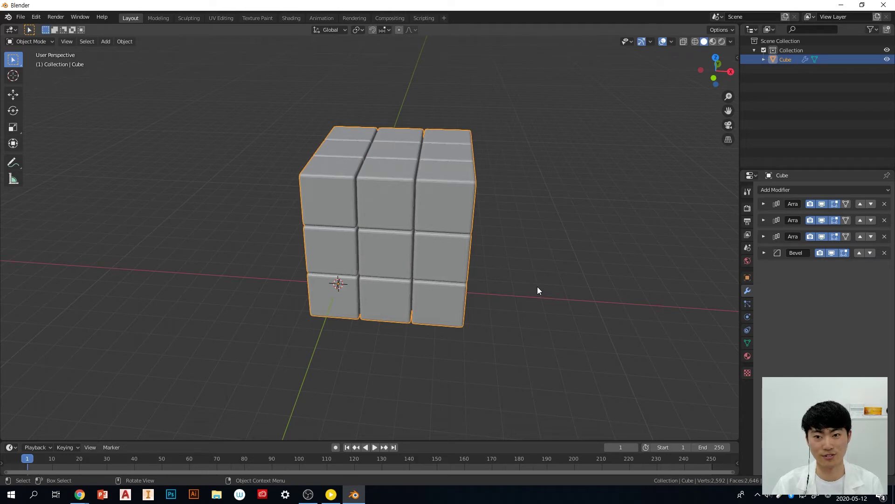
pyautogui.moveTo(537, 291); pyautogui.dragTo(394, 323, button='middle')
pyautogui.scroll(2, 379, 326)
pyautogui.press('Tab')
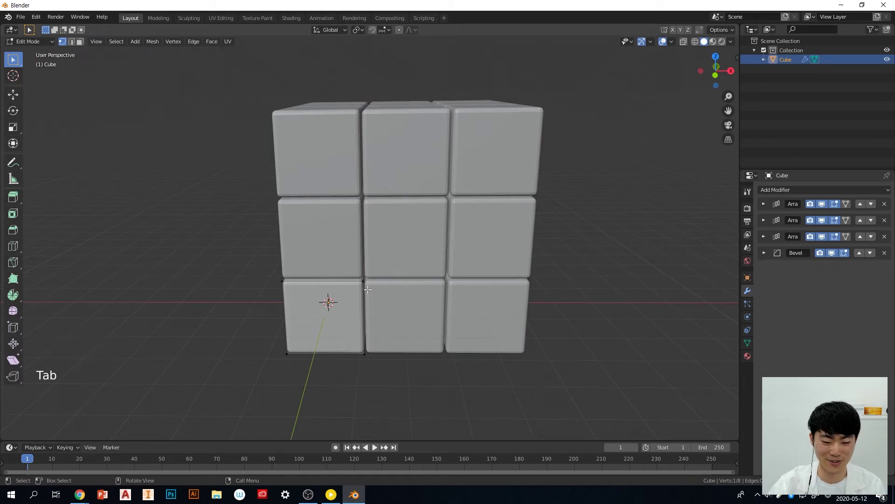
pyautogui.press('Tab')
pyautogui.moveTo(612, 301); pyautogui.dragTo(626, 274, button='middle')
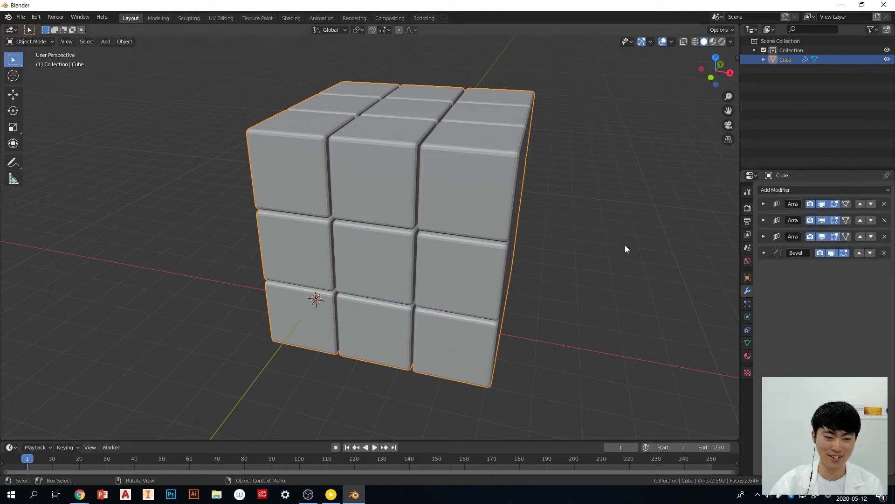
pyautogui.moveTo(611, 256)
pyautogui.mouseDown(button='middle')
pyautogui.moveTo(606, 251)
pyautogui.moveTo(617, 246)
pyautogui.mouseUp(button='middle')
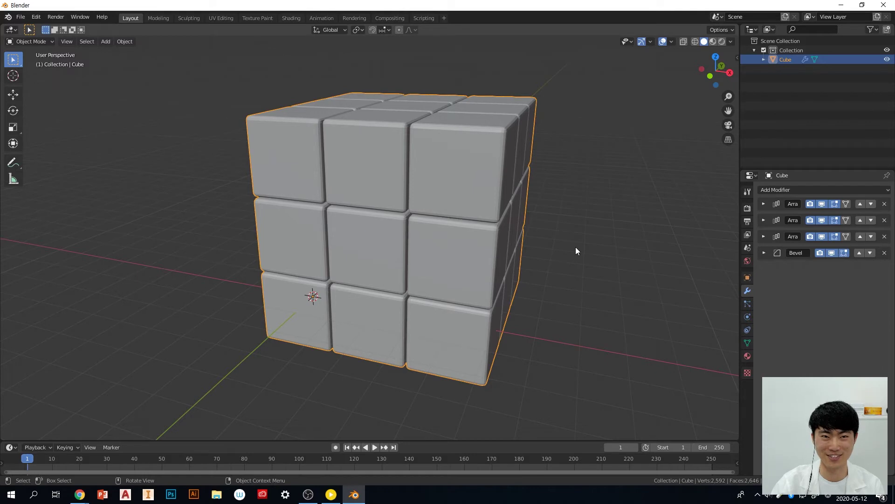
pyautogui.moveTo(595, 256); pyautogui.dragTo(569, 254, button='middle')
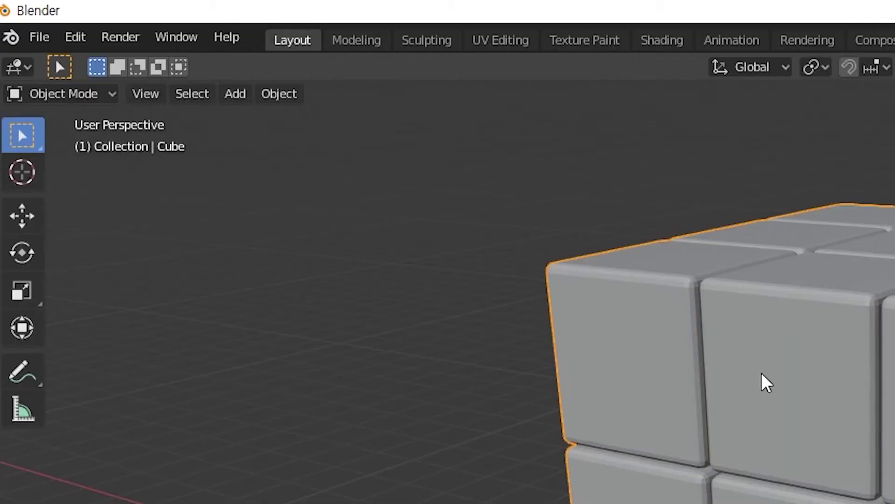
pyautogui.click(51, 41)
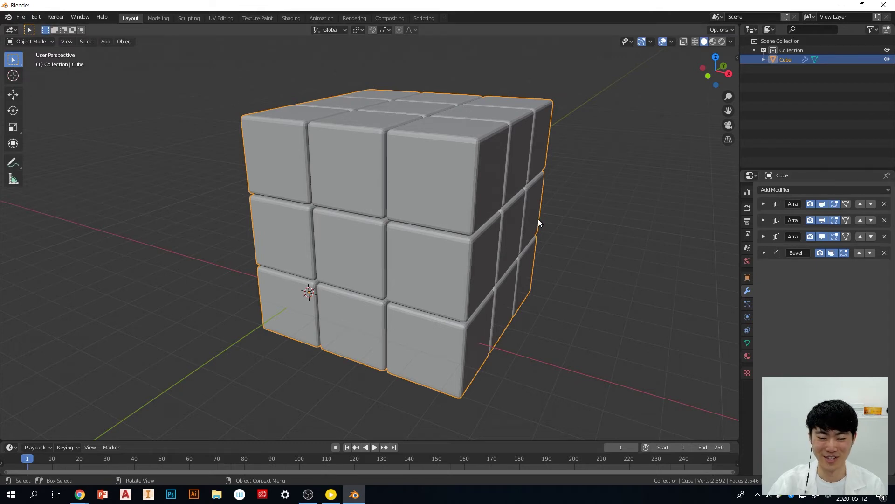
pyautogui.moveTo(538, 230); pyautogui.dragTo(553, 232, button='middle')
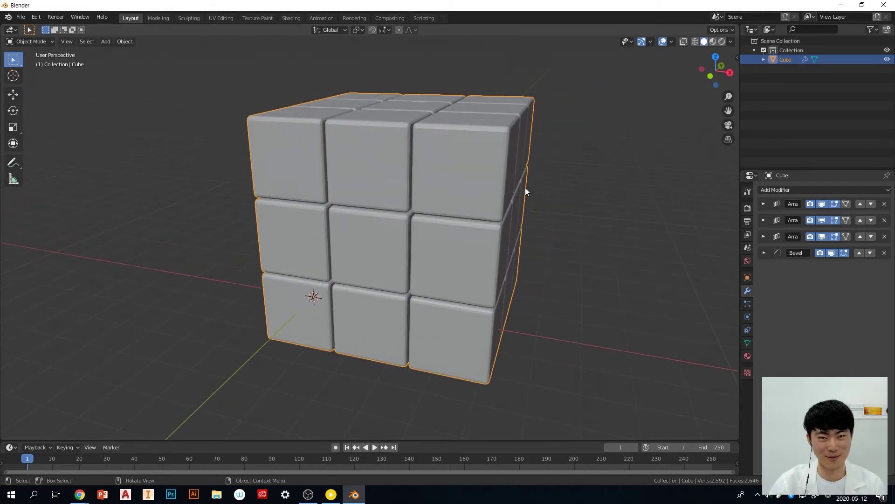
pyautogui.moveTo(524, 192); pyautogui.dragTo(481, 189, button='middle')
pyautogui.scroll(-1, 519, 192)
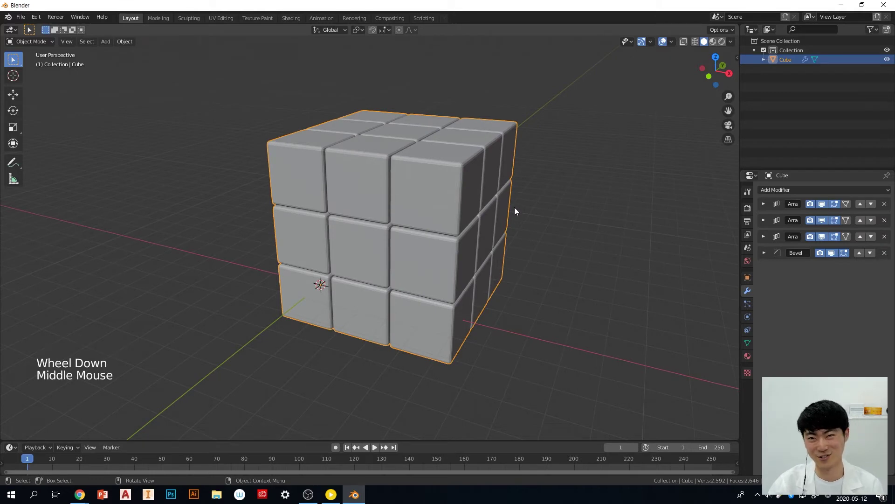
pyautogui.moveTo(488, 207); pyautogui.dragTo(497, 212, button='middle')
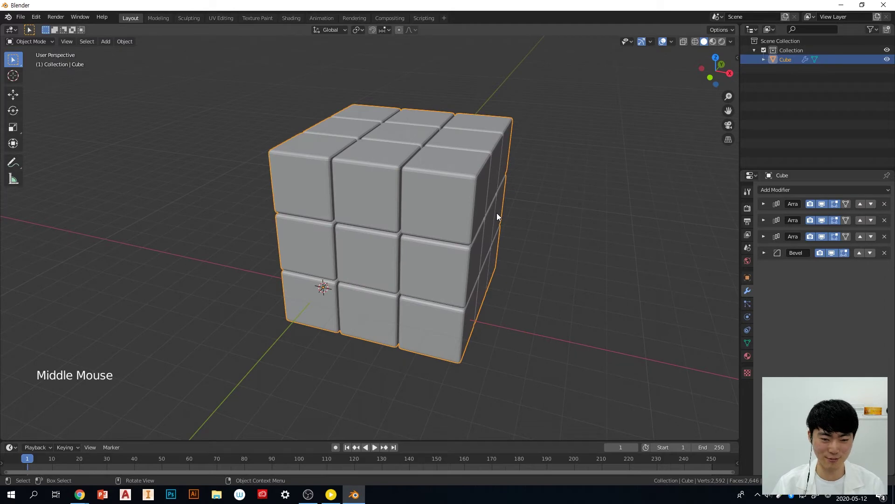
pyautogui.moveTo(497, 212); pyautogui.dragTo(517, 228, button='middle')
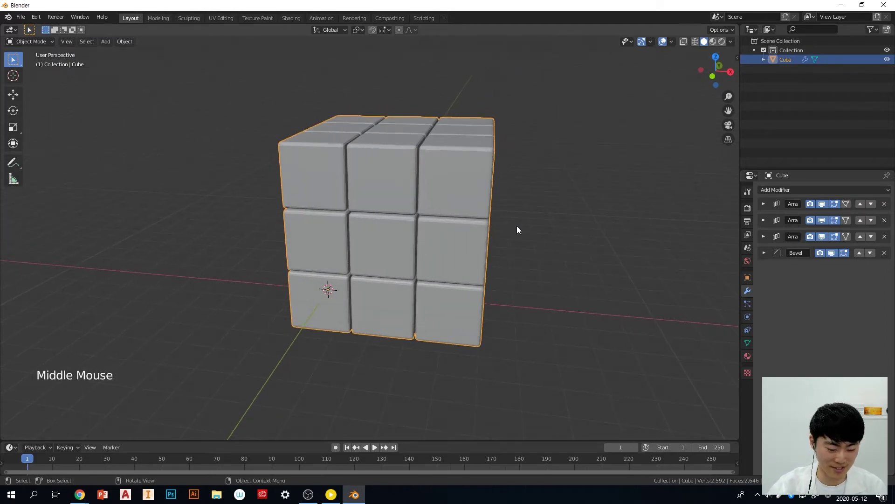
pyautogui.moveTo(517, 225); pyautogui.dragTo(497, 227, button='middle')
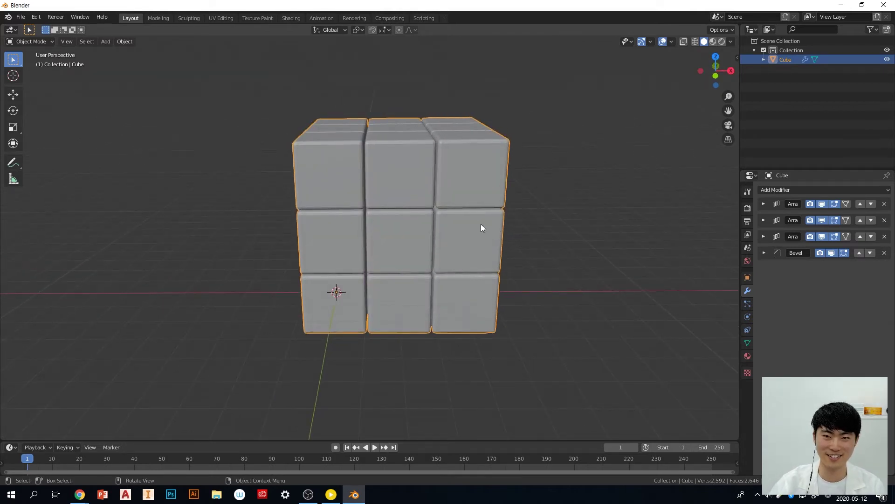
# Delete the cube block in Object Mode and undo the deletion
pyautogui.press('x')
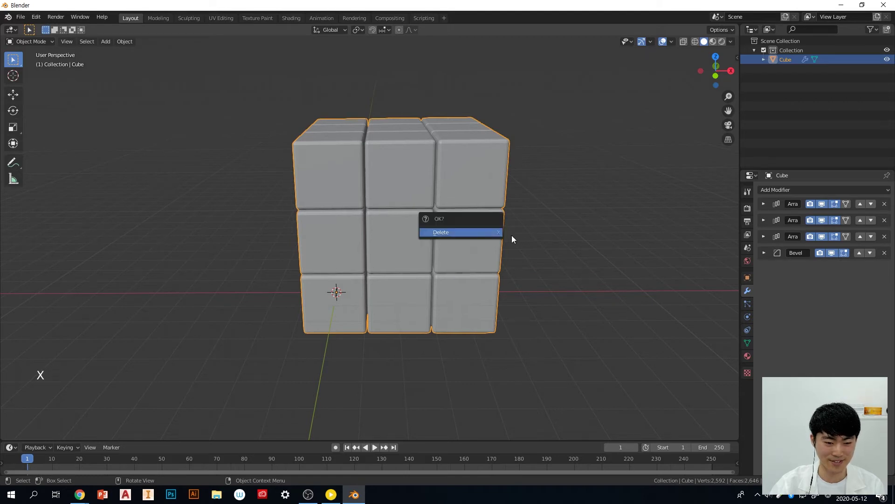
pyautogui.click(486, 233)
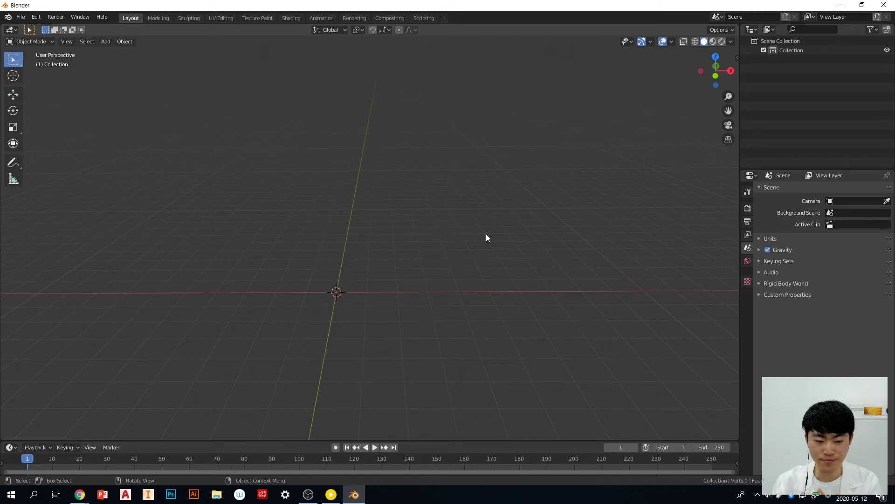
pyautogui.hotkey('ctrl', 'z')
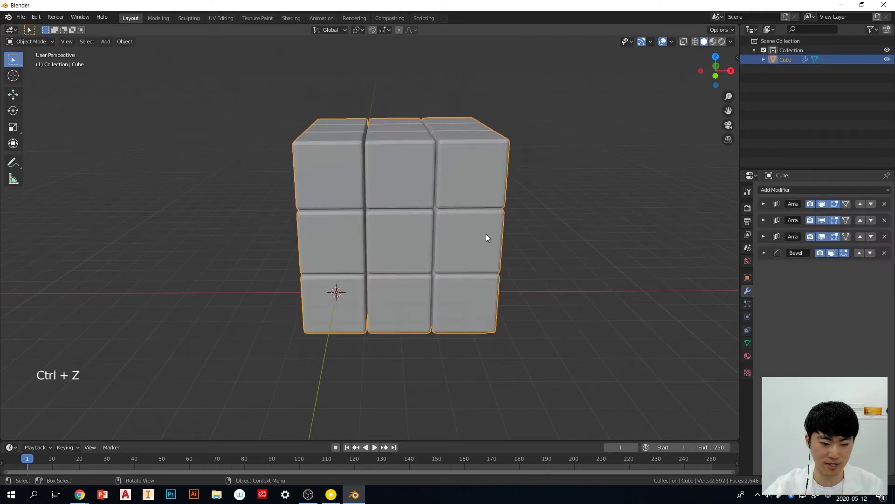
# Create a second collection in the scene and move the Cube object into it
pyautogui.moveTo(537, 229); pyautogui.dragTo(518, 234, button='middle')
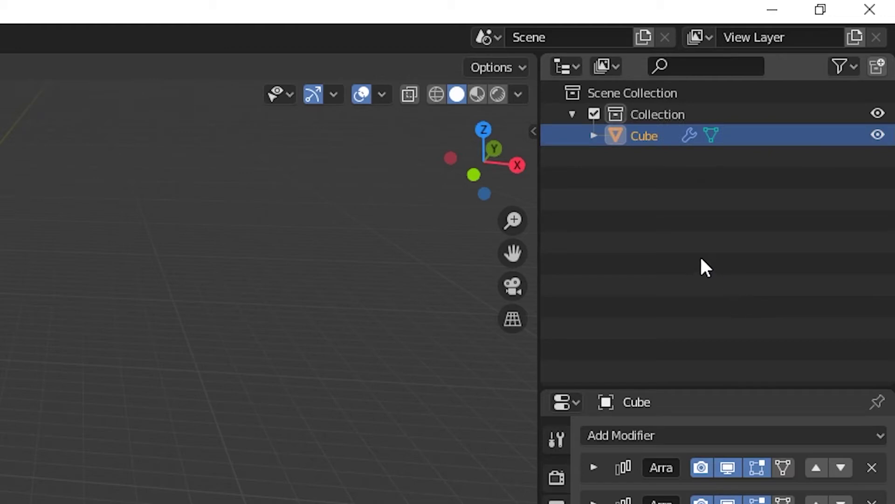
pyautogui.click(702, 195)
pyautogui.rightClick(644, 183)
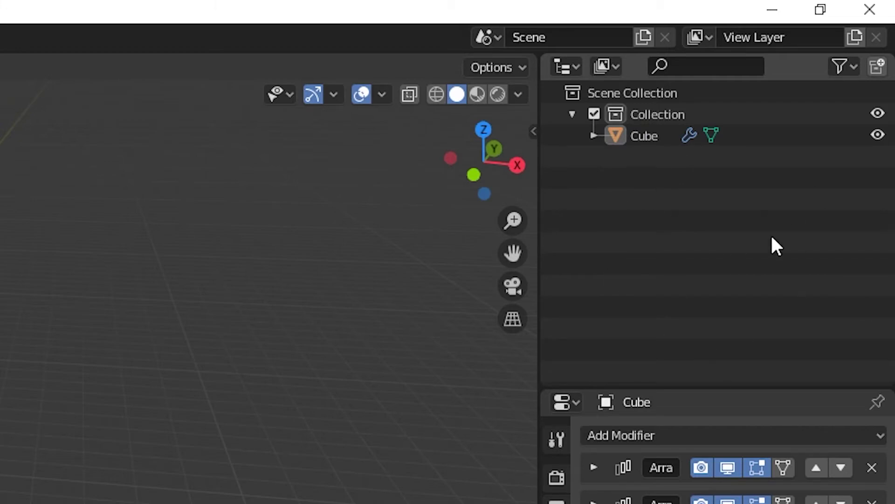
pyautogui.rightClick(664, 198)
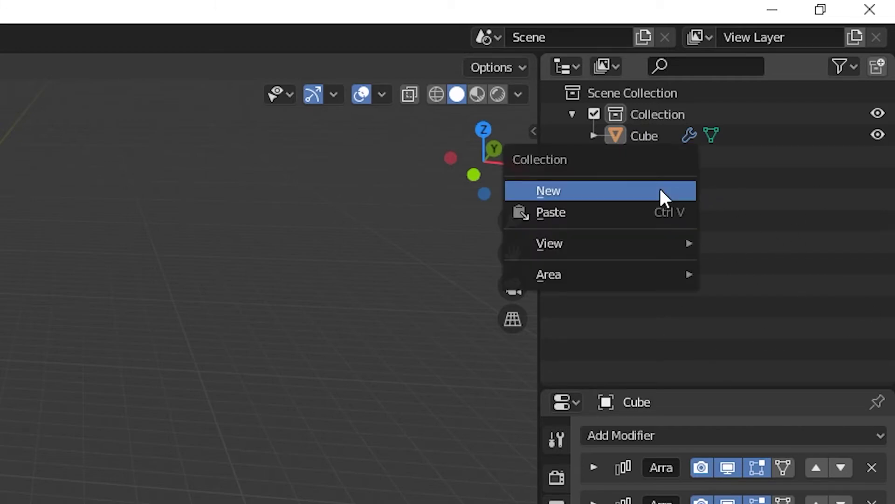
pyautogui.click(628, 192)
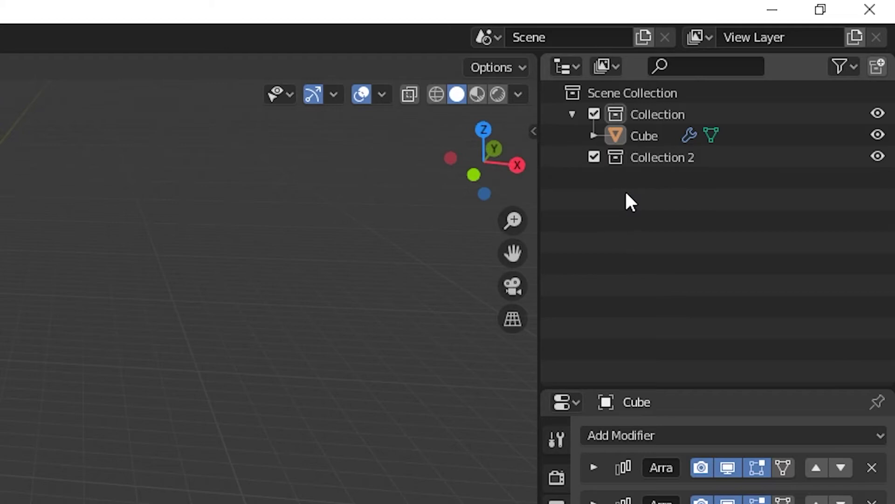
pyautogui.click(677, 163)
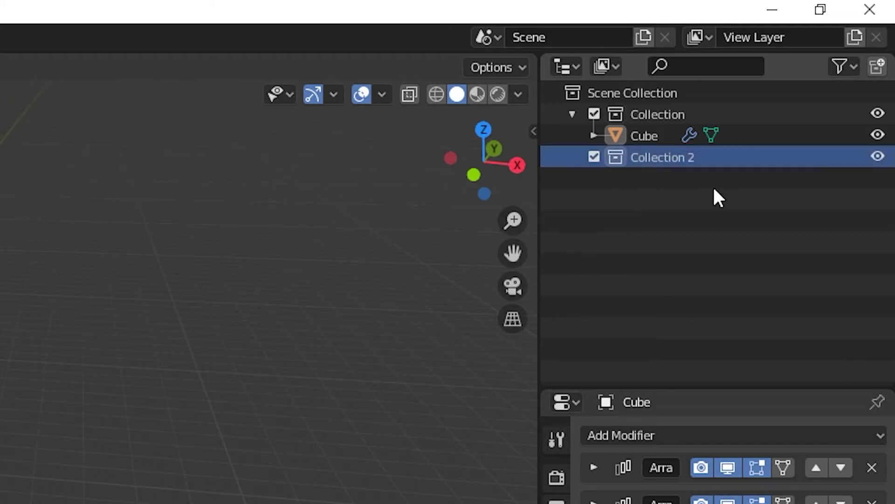
pyautogui.moveTo(638, 136); pyautogui.dragTo(667, 154)
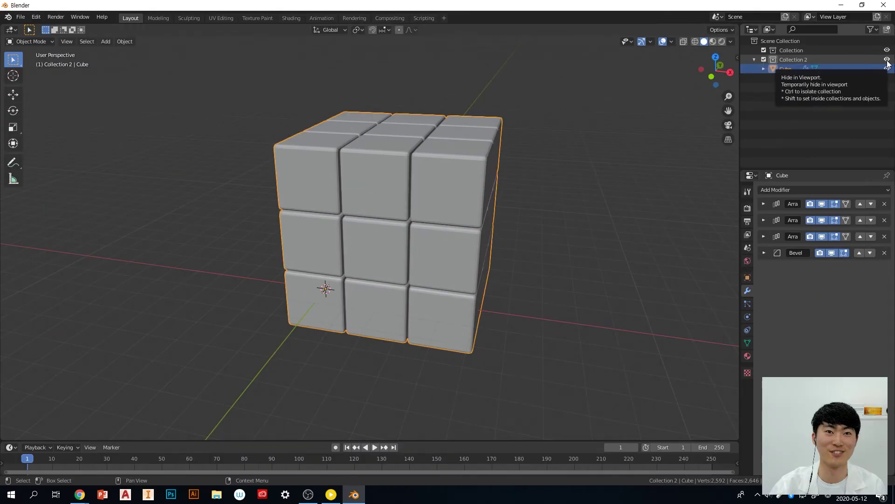
# Hide Collection 2 in the viewport and make the original Collection the active one
pyautogui.click(887, 60)
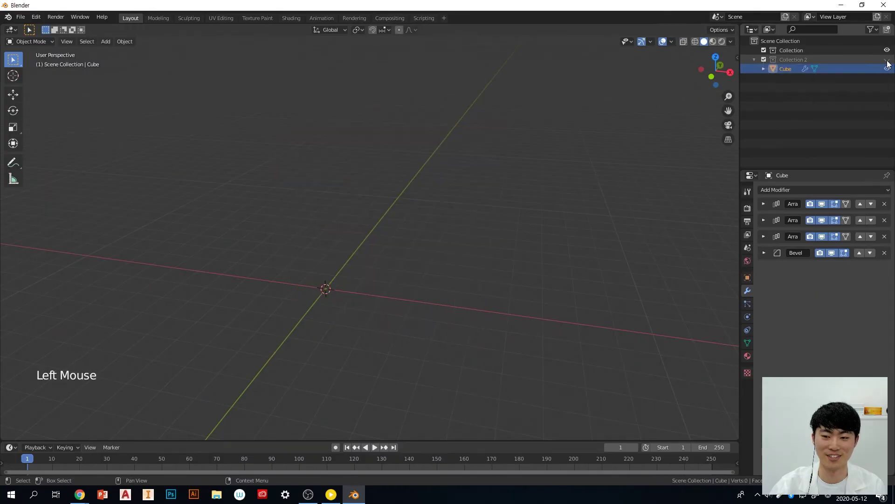
pyautogui.click(866, 103)
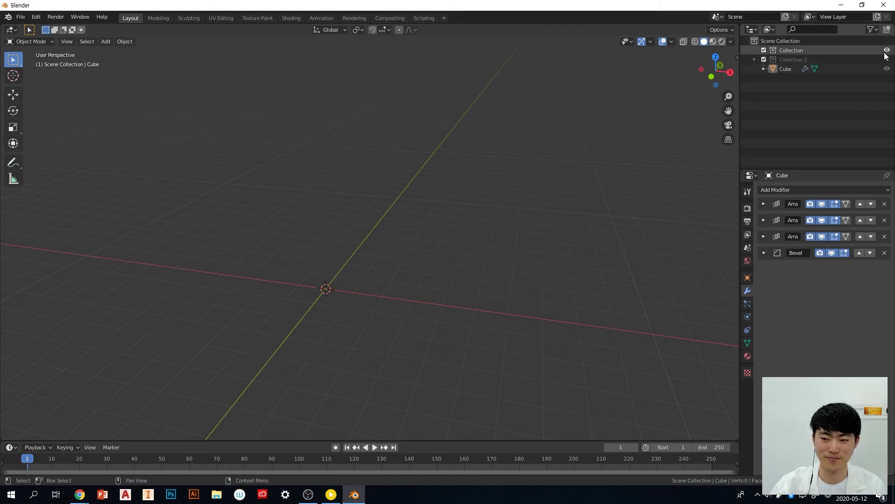
pyautogui.click(833, 49)
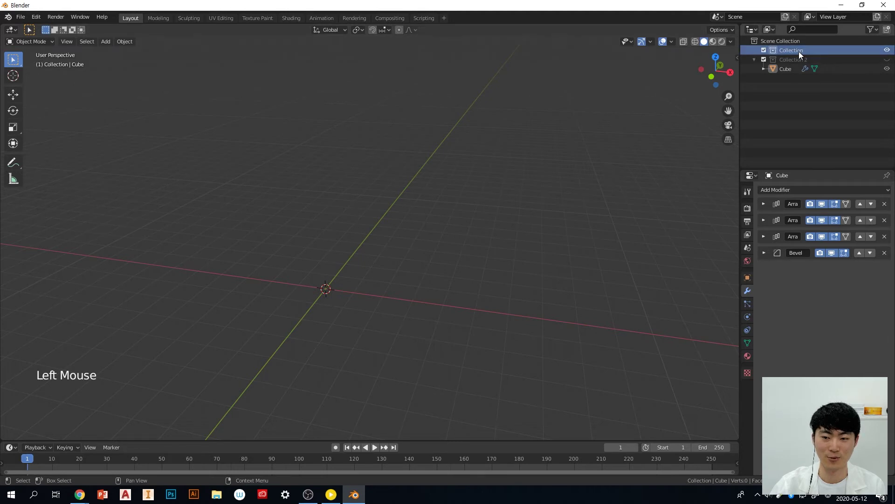
pyautogui.moveTo(467, 186); pyautogui.dragTo(472, 187, button='middle')
pyautogui.keyDown('shift'); pyautogui.moveTo(462, 264); pyautogui.dragTo(513, 226, button='middle'); pyautogui.keyUp('shift')
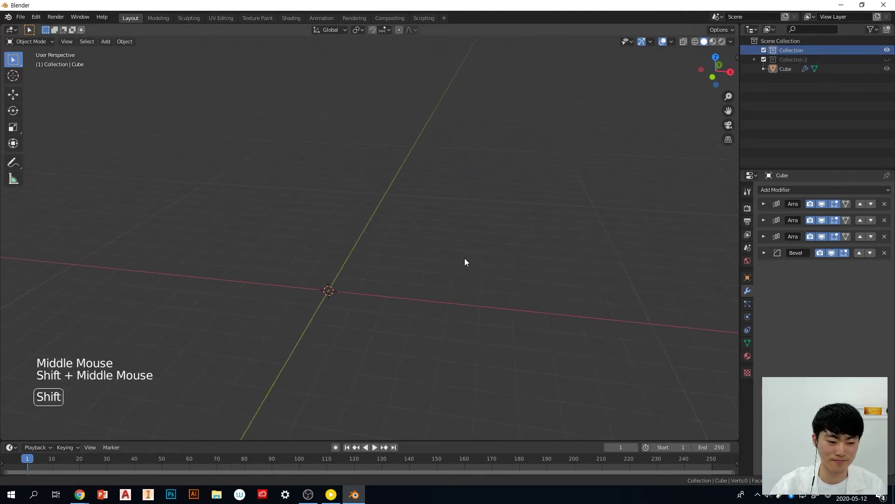
pyautogui.scroll(2, 468, 282)
pyautogui.keyDown('shift'); pyautogui.moveTo(468, 282); pyautogui.dragTo(456, 266, button='middle'); pyautogui.keyUp('shift')
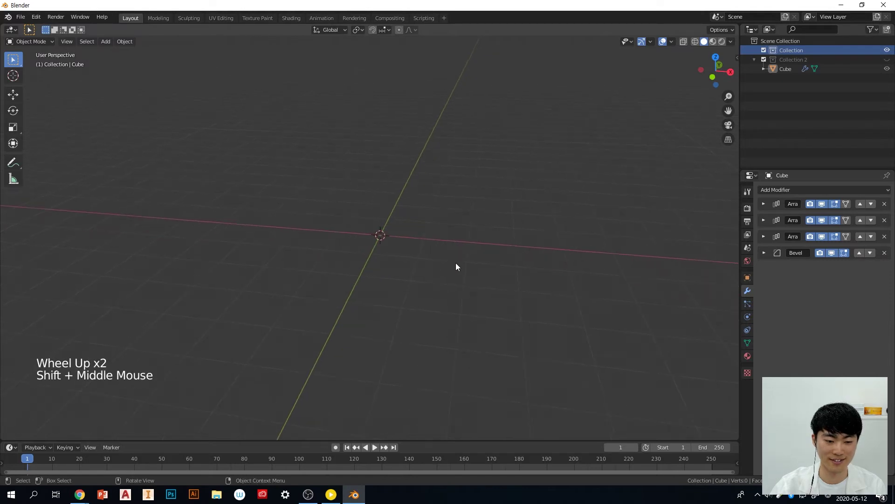
pyautogui.click(560, 255)
pyautogui.moveTo(560, 255); pyautogui.dragTo(465, 222, button='middle')
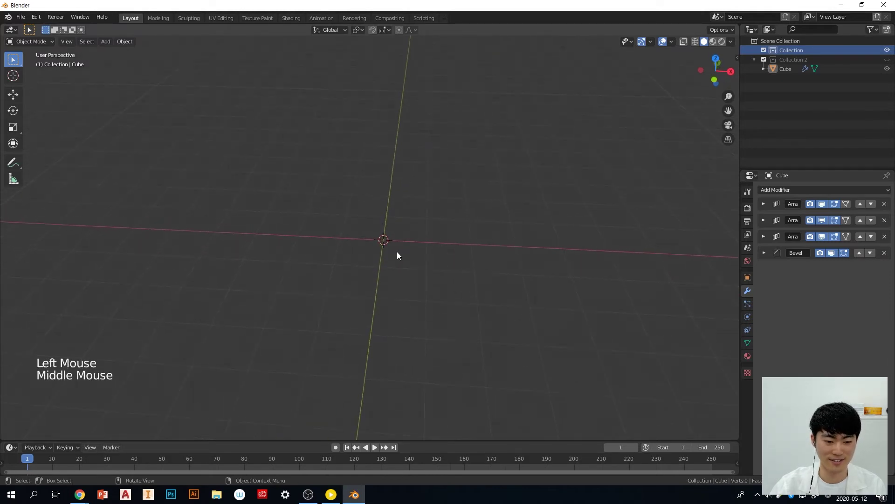
pyautogui.moveTo(396, 254); pyautogui.dragTo(414, 245, button='middle')
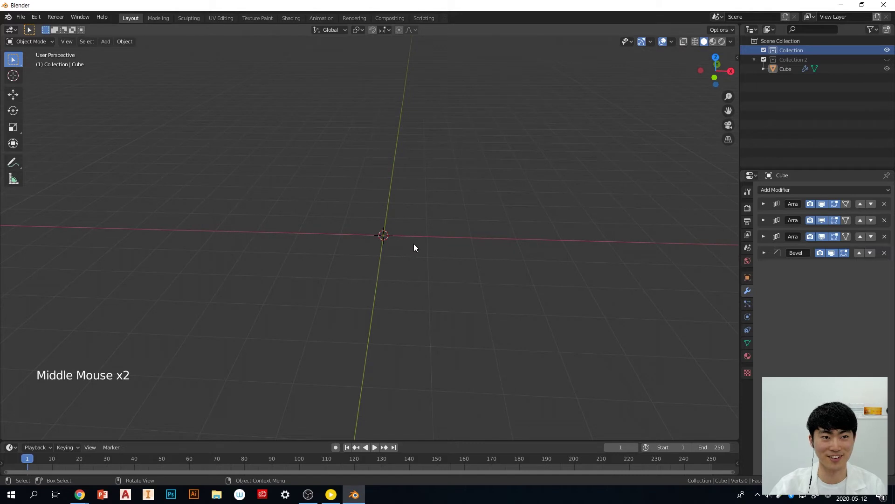
pyautogui.moveTo(462, 246); pyautogui.dragTo(466, 246, button='middle')
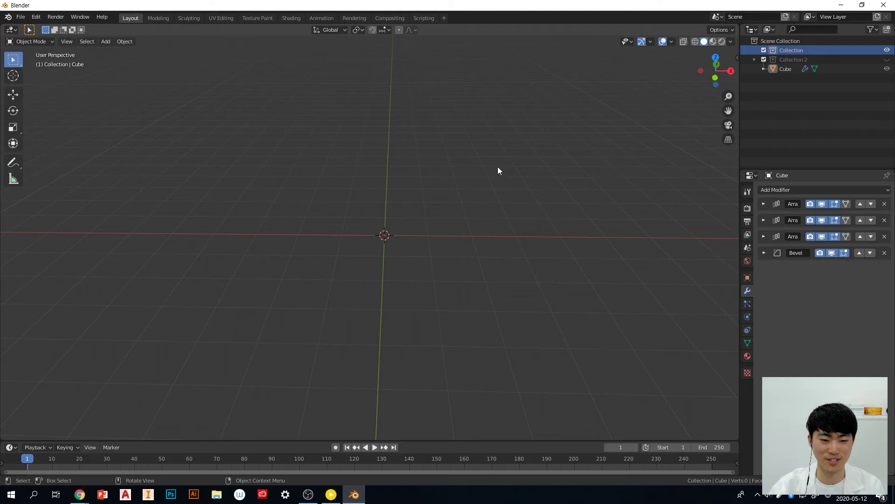
# Add a circle mesh at the world origin and delete it
pyautogui.moveTo(455, 247); pyautogui.dragTo(452, 272, button='middle')
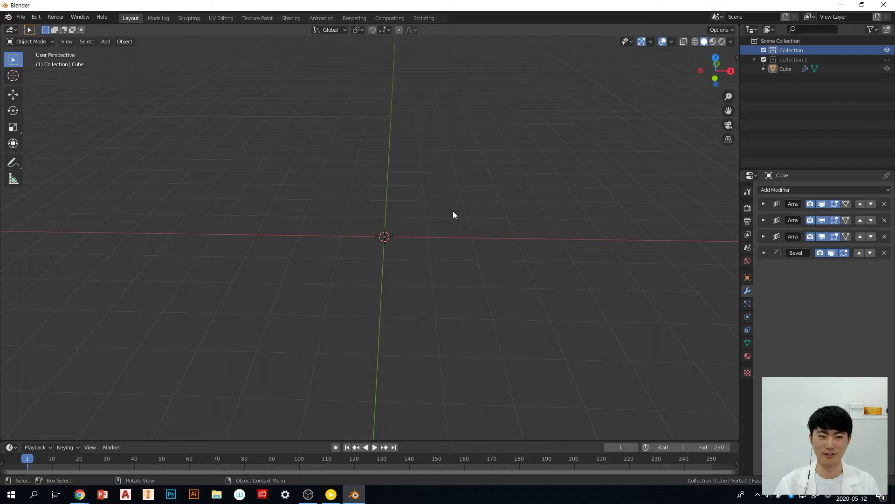
pyautogui.hotkey('shift', 'a')
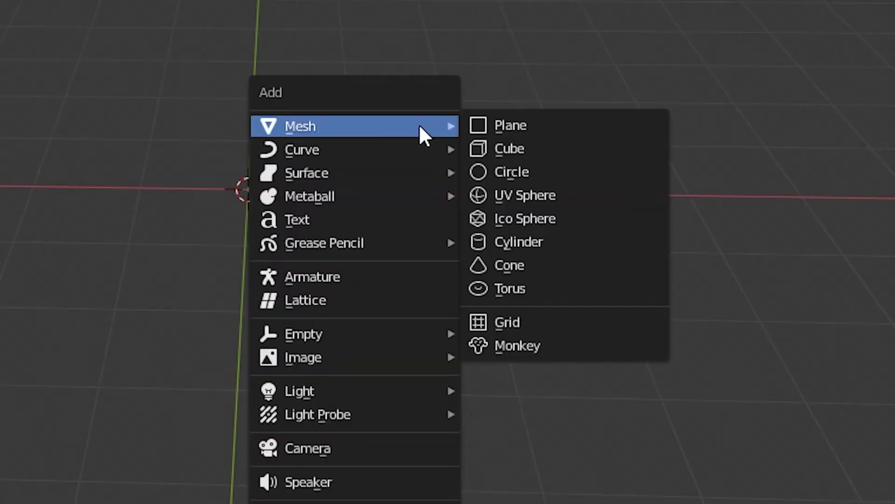
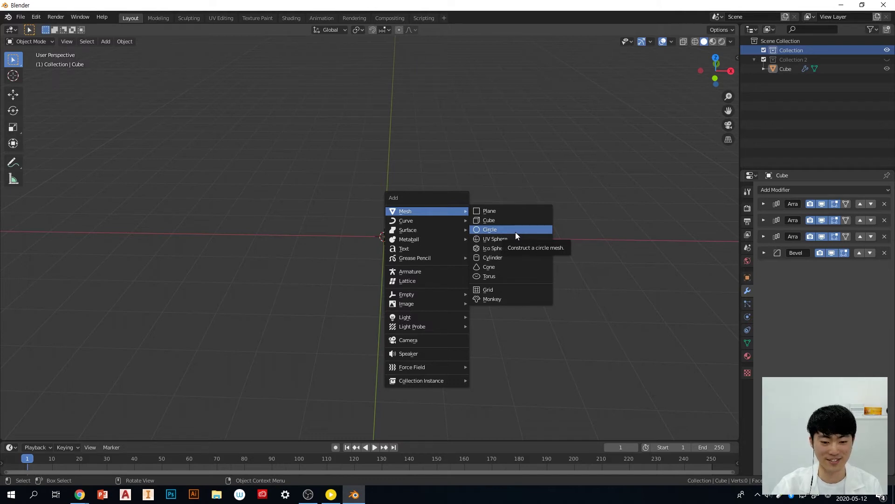
pyautogui.click(520, 231)
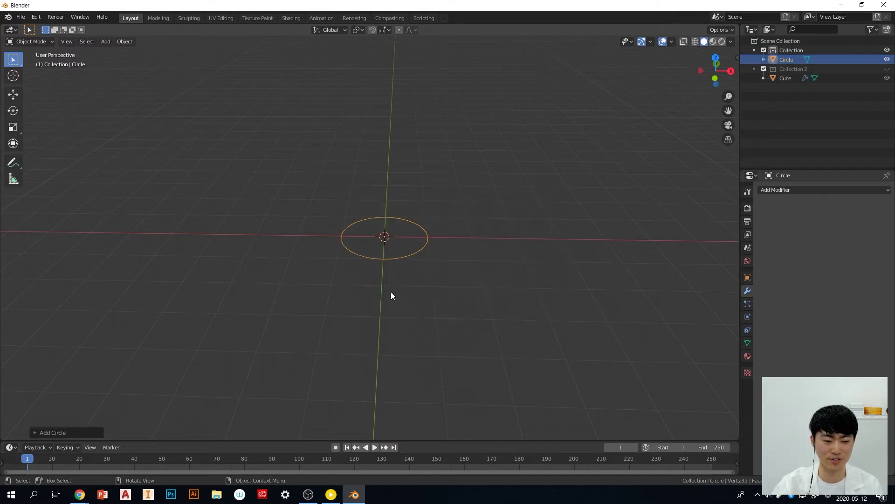
pyautogui.moveTo(437, 291); pyautogui.dragTo(464, 305, button='middle')
pyautogui.scroll(5, 435, 321)
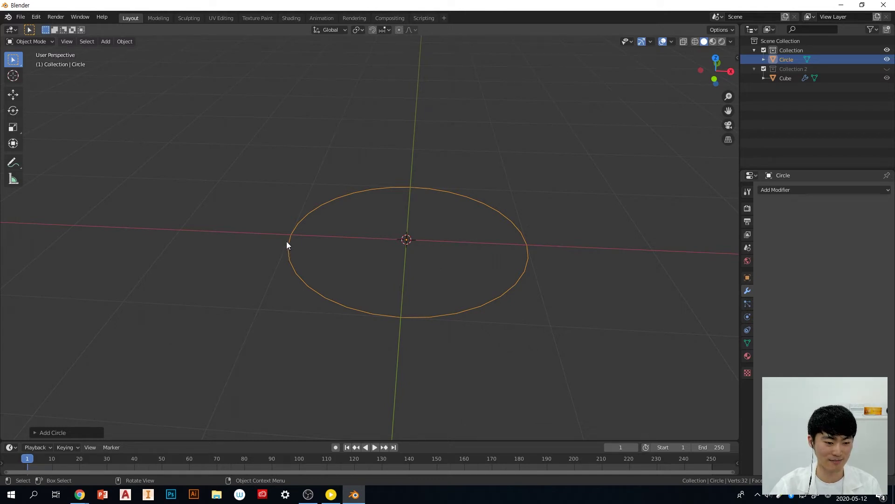
pyautogui.press('x')
pyautogui.click(356, 248)
# Add another circle mesh, move it away from the world origin, and delete it
pyautogui.hotkey('shift', 'a')
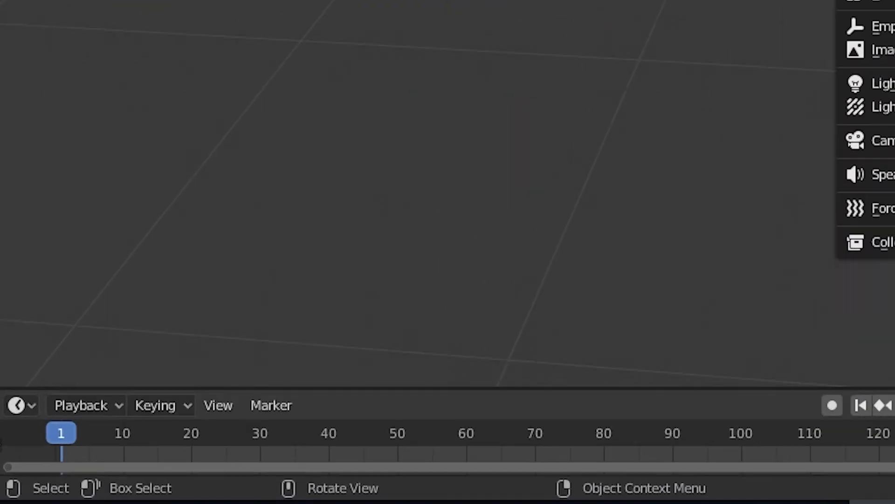
pyautogui.click(446, 232)
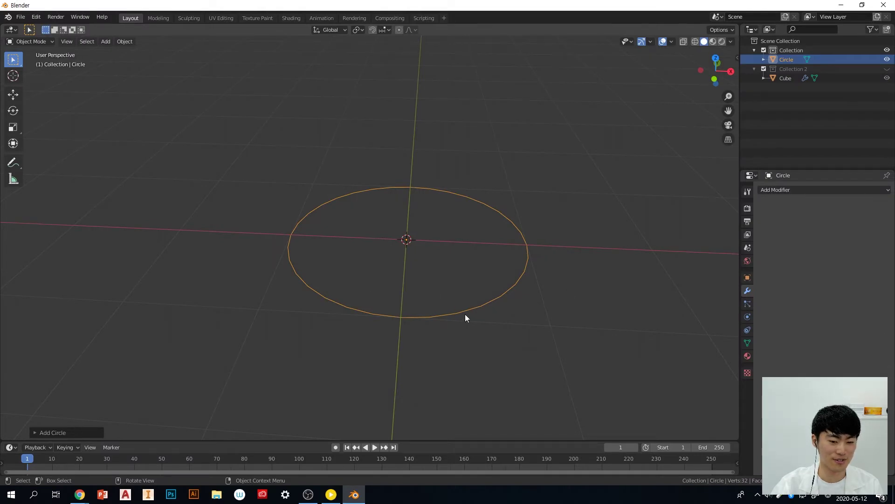
pyautogui.press('g')
pyautogui.click(499, 267)
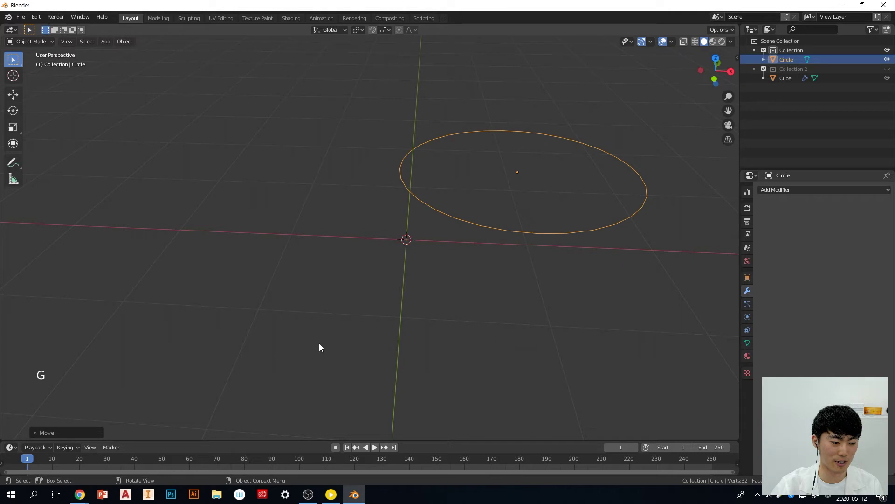
pyautogui.press('x')
pyautogui.click(480, 293)
# Add a new circle mesh at the world origin and expand its creation settings
pyautogui.hotkey('shift', 'a')
pyautogui.moveTo(425, 174)
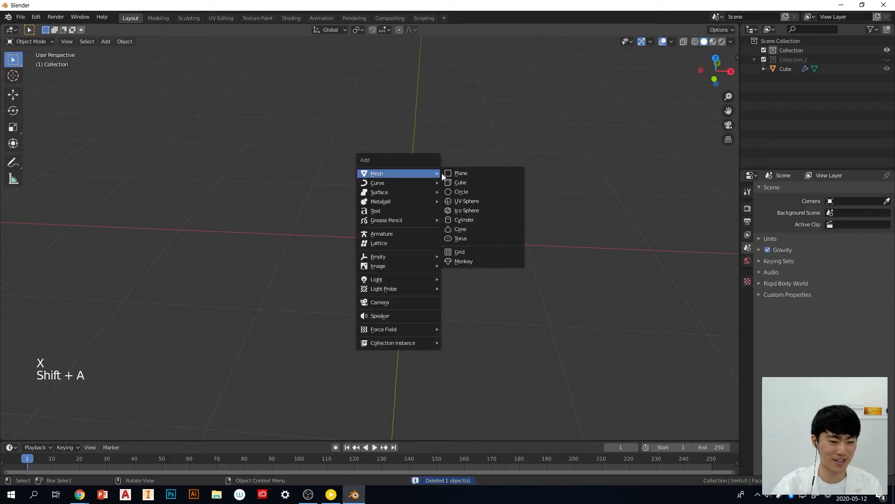
pyautogui.click(482, 190)
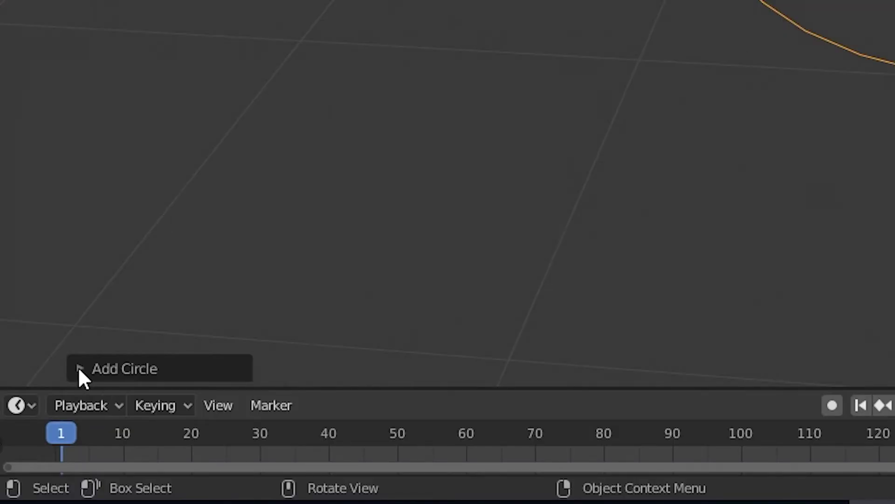
pyautogui.click(79, 369)
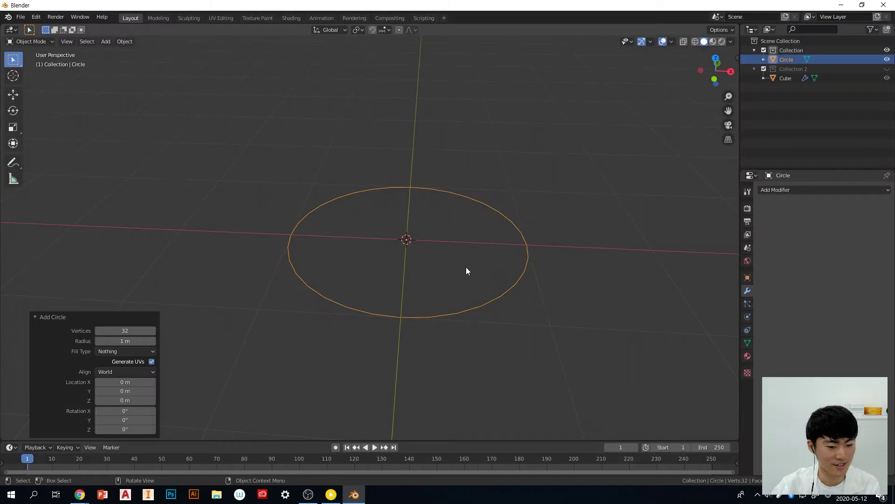
pyautogui.moveTo(466, 268); pyautogui.dragTo(443, 264, button='middle')
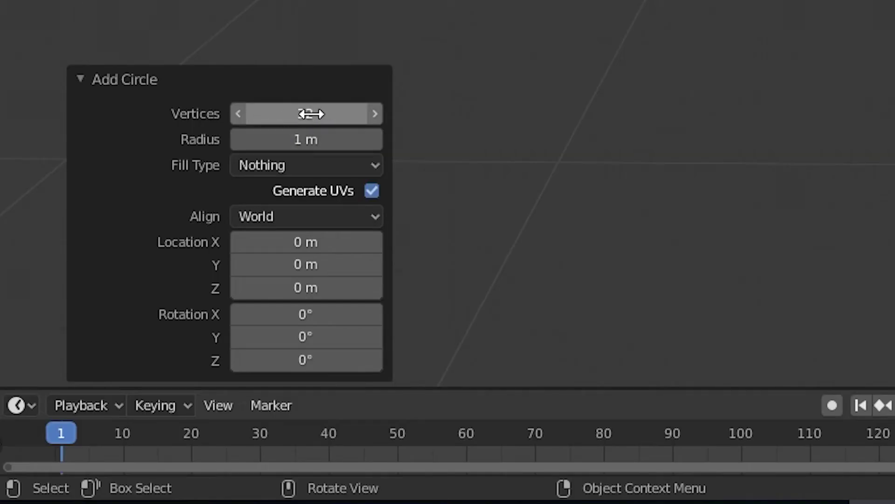
# Try smaller radii for the new circle and restore its radius to 1 m
pyautogui.moveTo(355, 139); pyautogui.dragTo(287, 146)
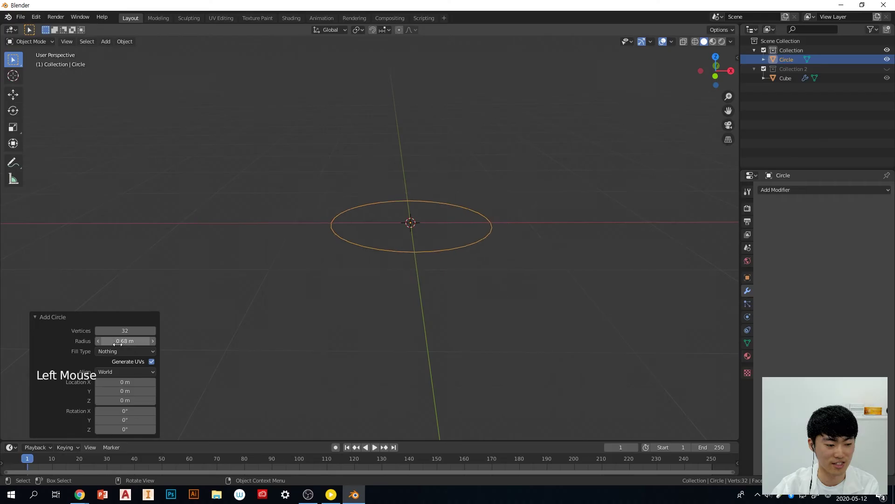
pyautogui.moveTo(118, 343)
pyautogui.mouseDown()
pyautogui.moveTo(159, 341)
pyautogui.moveTo(100, 341)
pyautogui.moveTo(149, 341)
pyautogui.moveTo(130, 341)
pyautogui.mouseUp()
pyautogui.click(130, 341)
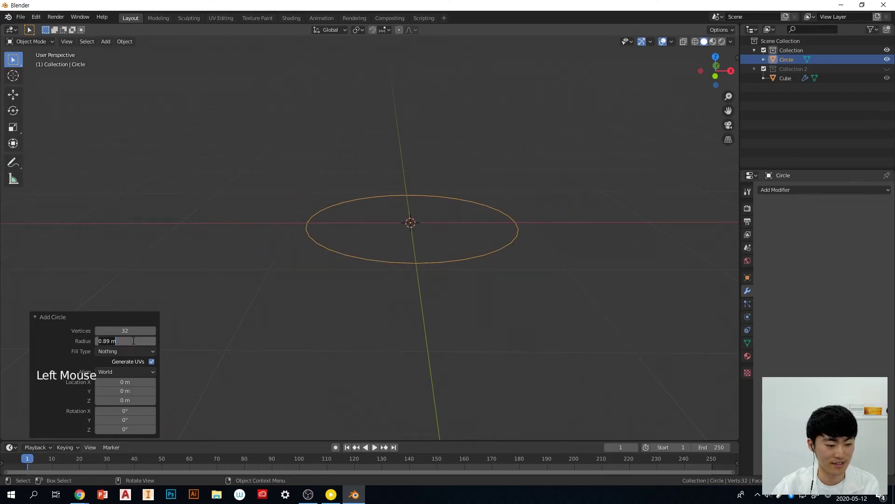
pyautogui.write('1')
pyautogui.press('Return')
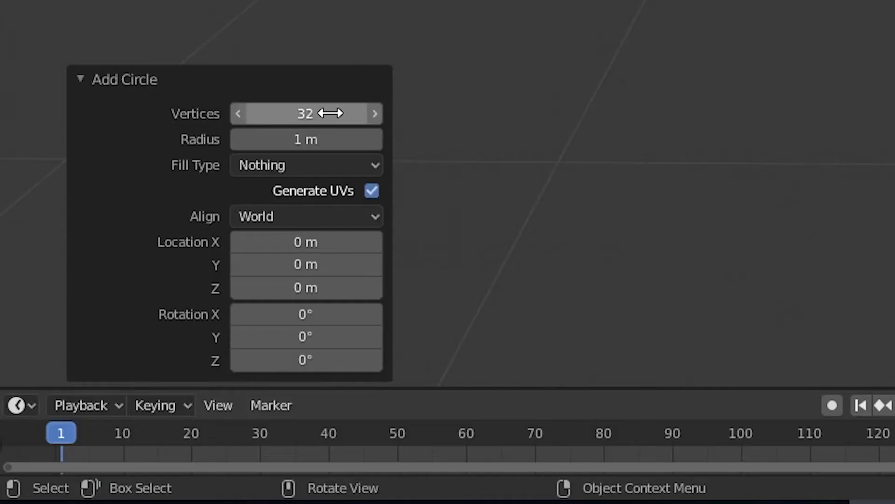
# Set the new circle's vertex count to 8
pyautogui.click(136, 330)
pyautogui.write('8')
pyautogui.press('Return')
pyautogui.moveTo(510, 255); pyautogui.dragTo(507, 270, button='middle')
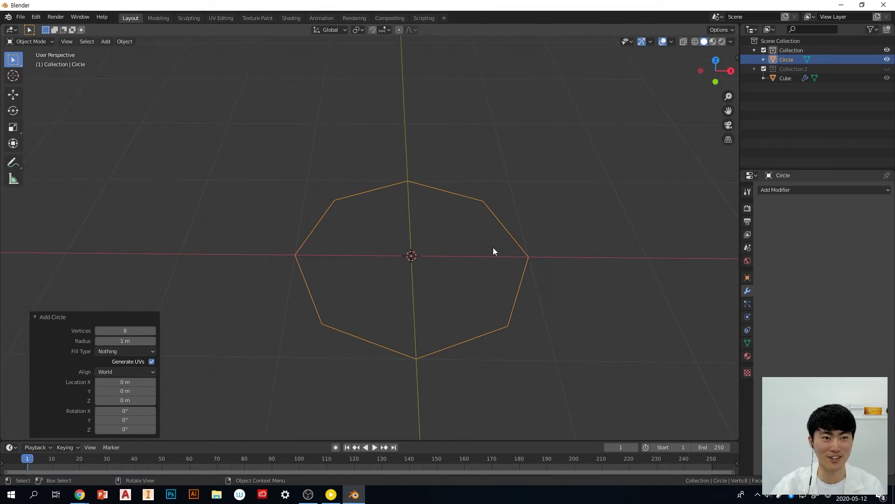
pyautogui.moveTo(492, 254); pyautogui.dragTo(495, 241, button='middle')
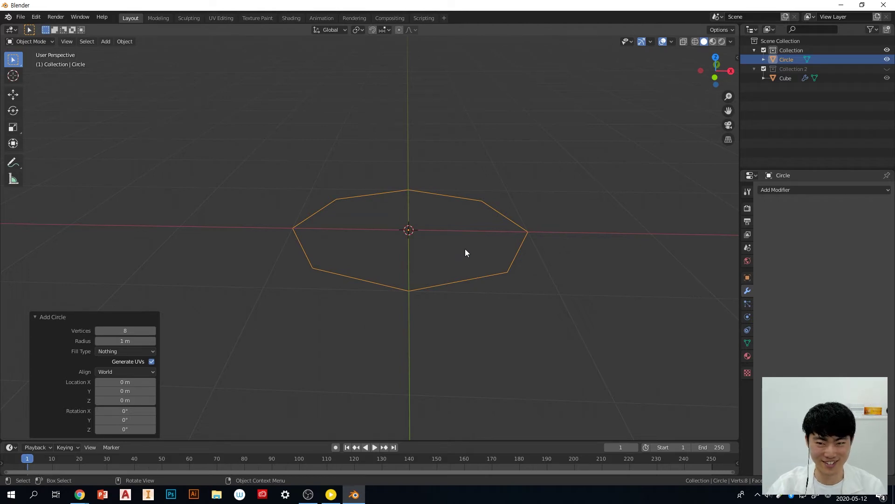
# Reselect the eight-sided circle and enter Edit Mode on it
pyautogui.moveTo(482, 258); pyautogui.dragTo(539, 288, button='middle')
pyautogui.scroll(2, 569, 292)
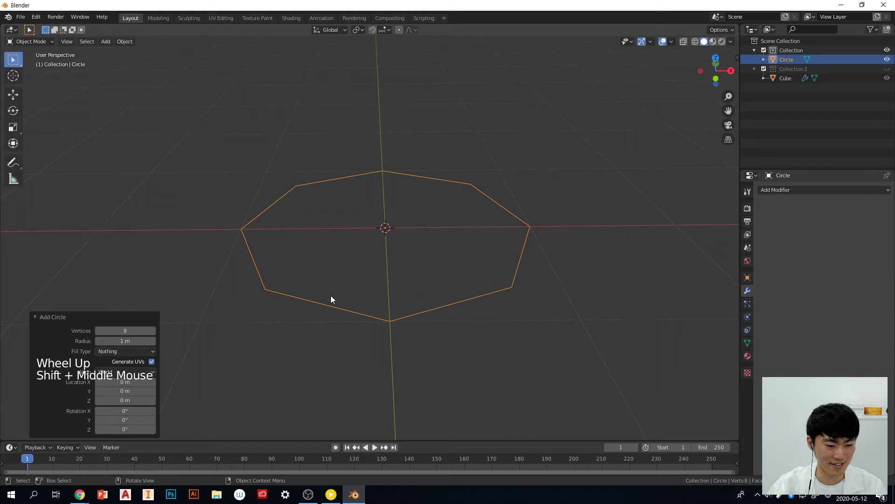
pyautogui.click(276, 340)
pyautogui.click(345, 299)
pyautogui.moveTo(528, 320); pyautogui.dragTo(528, 314, button='middle')
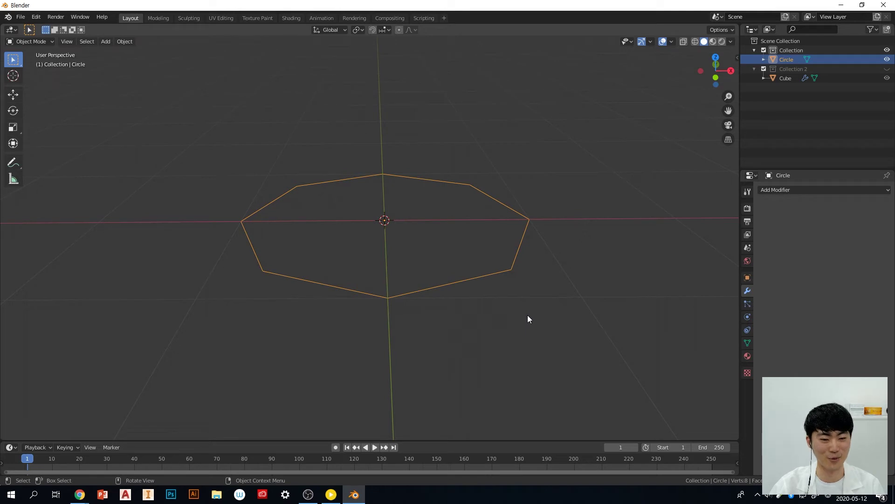
pyautogui.keyDown('shift'); pyautogui.moveTo(409, 250); pyautogui.dragTo(411, 275, button='middle'); pyautogui.keyUp('shift')
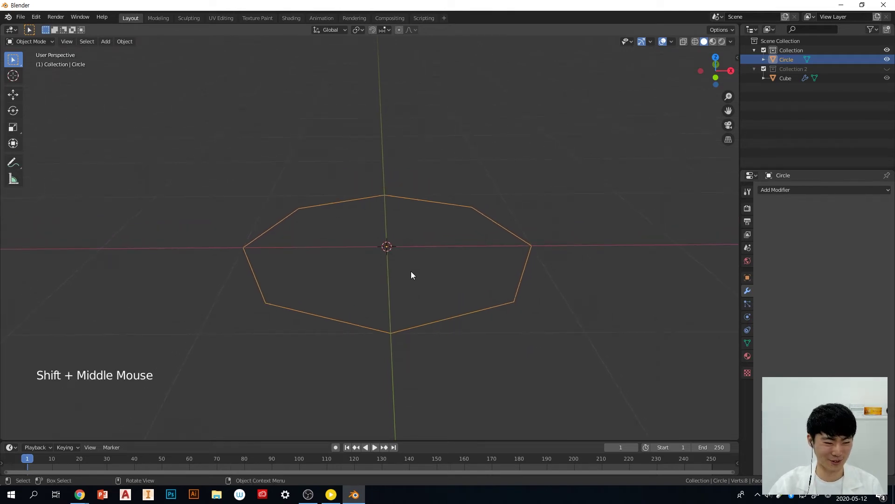
pyautogui.press('Tab')
# Clear the vertex selection and select all of the circle's vertices again
pyautogui.moveTo(561, 270); pyautogui.dragTo(530, 290, button='middle')
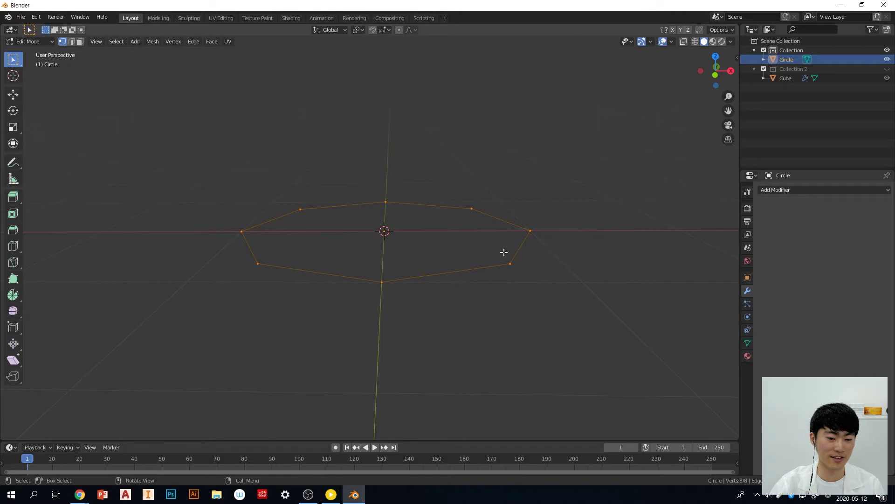
pyautogui.scroll(-2, 592, 286)
pyautogui.moveTo(578, 303); pyautogui.dragTo(554, 324, button='middle')
pyautogui.press('a')
pyautogui.hotkey('alt', 'a')
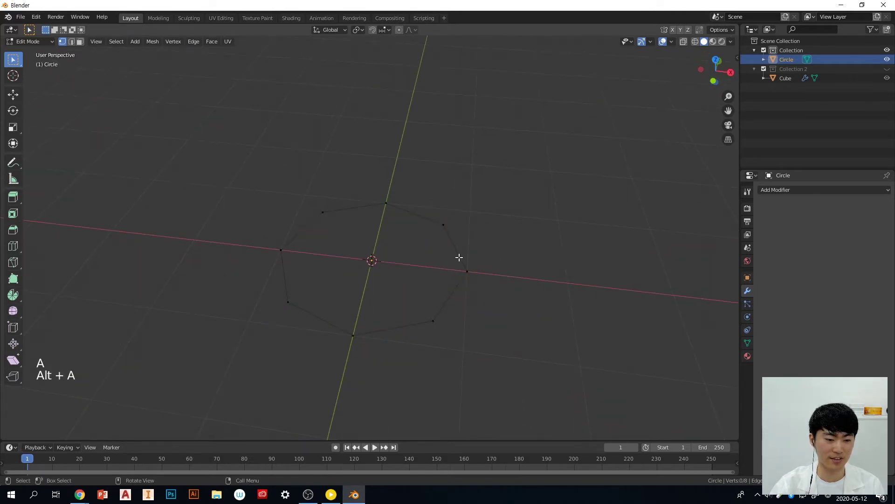
pyautogui.press('a')
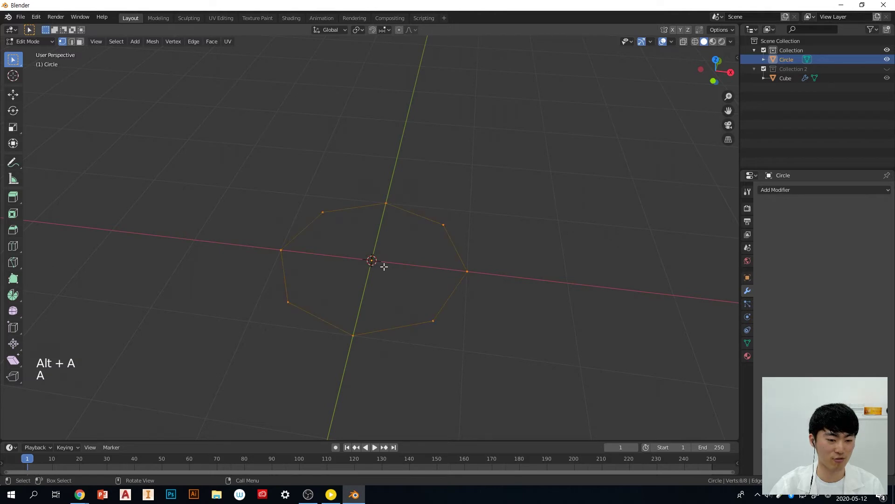
# Examine the flat circle in perspective and in the front orthographic view
pyautogui.moveTo(376, 262); pyautogui.dragTo(394, 247, button='middle')
pyautogui.moveTo(496, 308); pyautogui.dragTo(504, 304, button='middle')
pyautogui.keyDown('shift'); pyautogui.moveTo(504, 304); pyautogui.dragTo(512, 310, button='middle'); pyautogui.keyUp('shift')
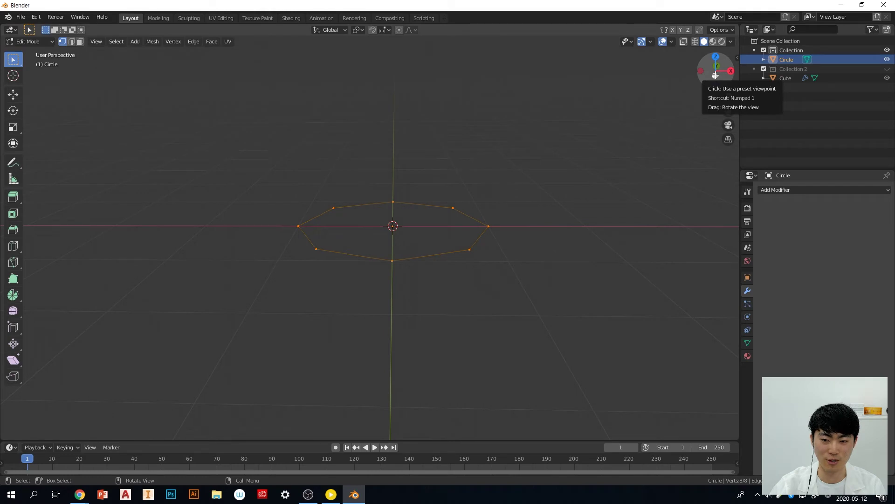
pyautogui.click(716, 75)
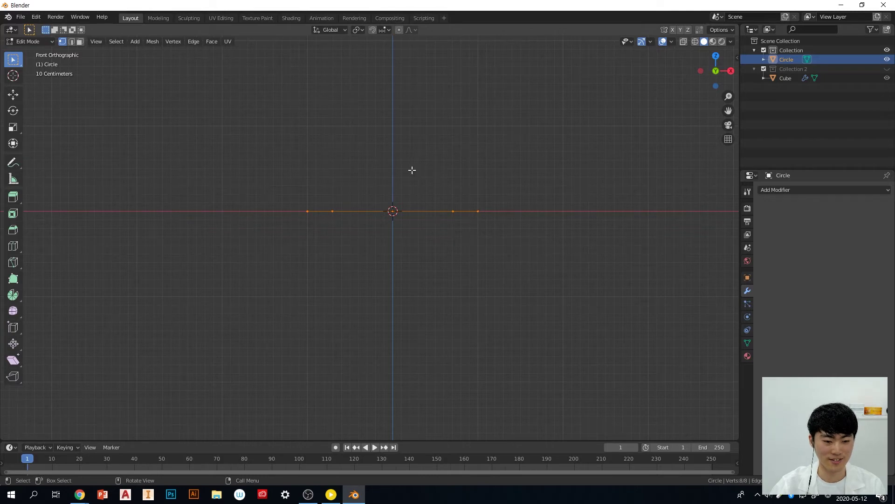
pyautogui.press('shift')
pyautogui.keyDown('shift'); pyautogui.moveTo(505, 173); pyautogui.dragTo(513, 241, button='middle'); pyautogui.keyUp('shift')
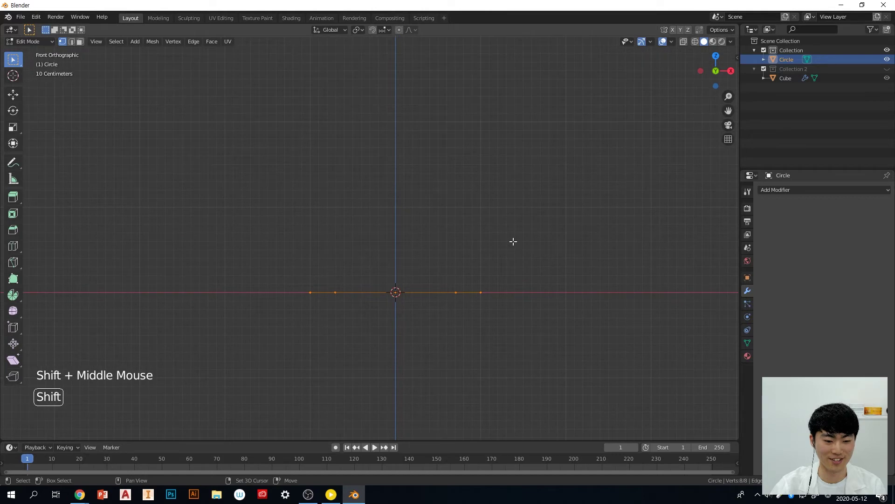
pyautogui.keyDown('shift'); pyautogui.moveTo(595, 218); pyautogui.dragTo(587, 218, button='middle'); pyautogui.keyUp('shift')
pyautogui.moveTo(729, 111)
pyautogui.mouseDown()
pyautogui.moveTo(711, 120)
pyautogui.moveTo(722, 86)
pyautogui.moveTo(720, 116)
pyautogui.mouseUp()
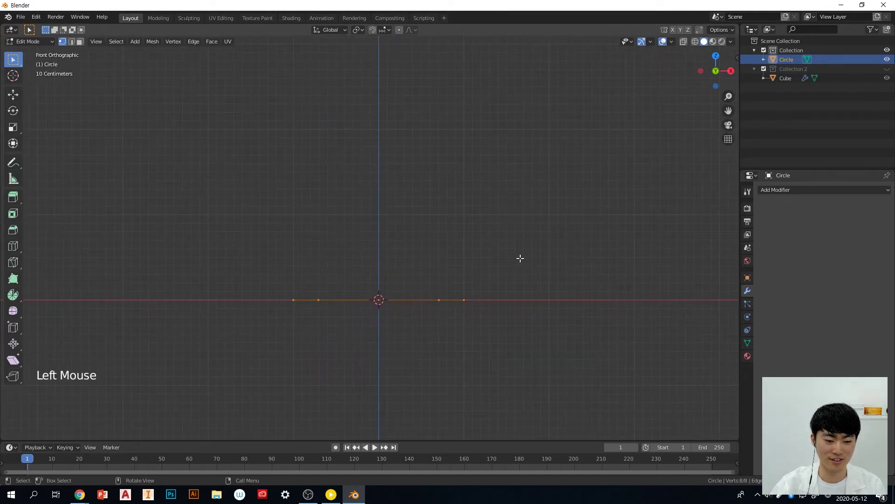
# In the front orthographic view, extrude all of the circle's vertices upward about 0.137 m along the global Z axis
pyautogui.moveTo(532, 250); pyautogui.dragTo(315, 332, button='middle')
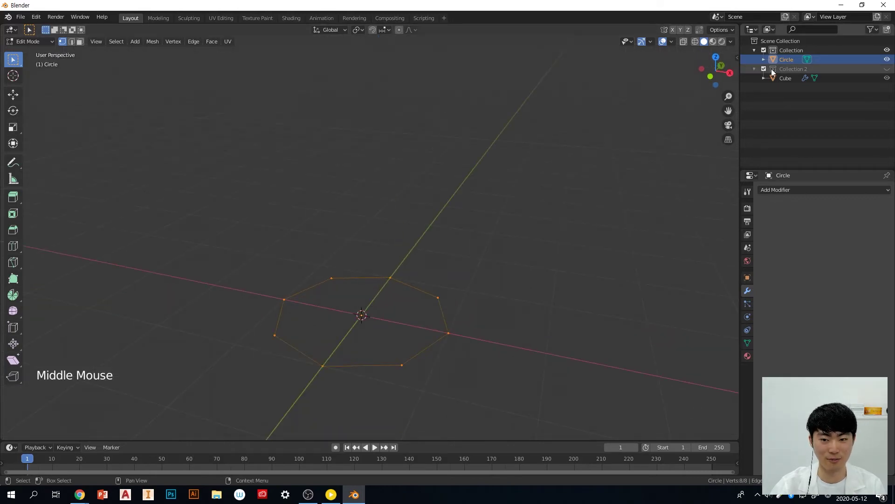
pyautogui.click(711, 78)
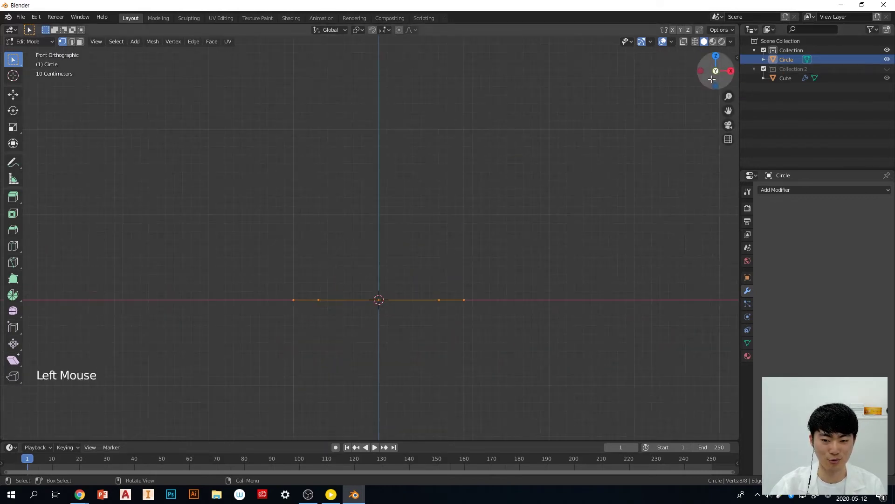
pyautogui.keyDown('shift'); pyautogui.moveTo(544, 196); pyautogui.dragTo(552, 288, button='middle'); pyautogui.keyUp('shift')
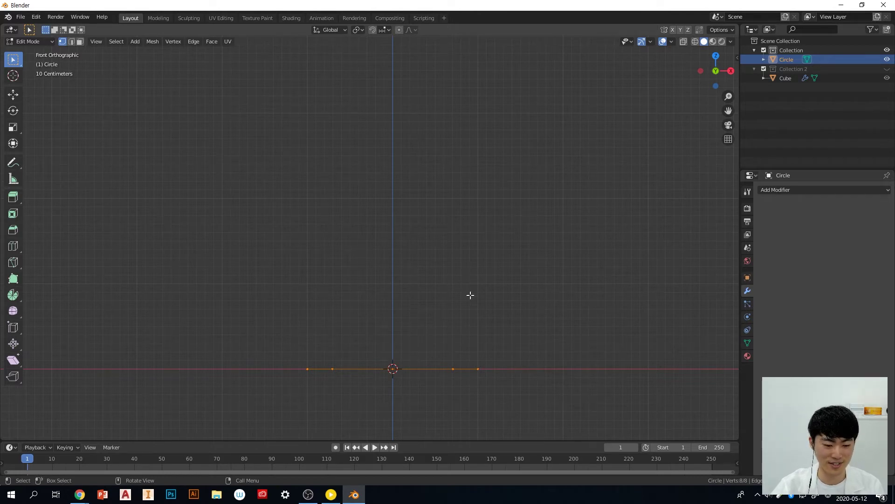
pyautogui.press('e')
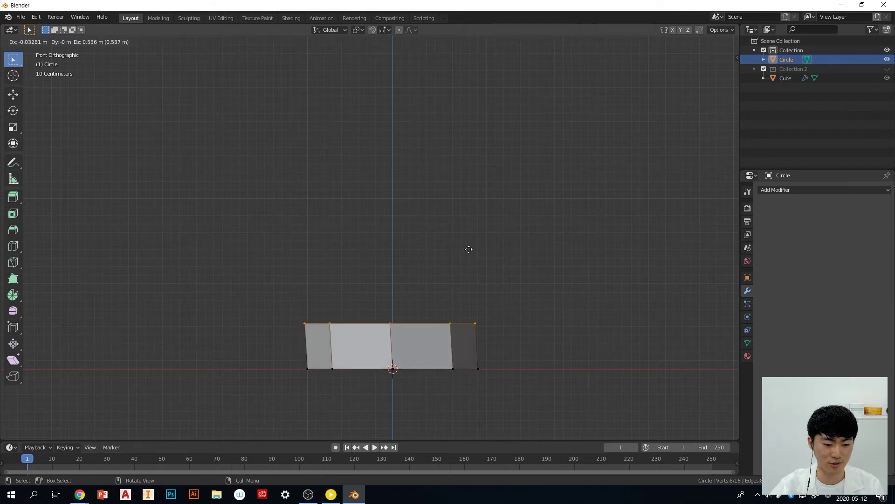
pyautogui.press('z')
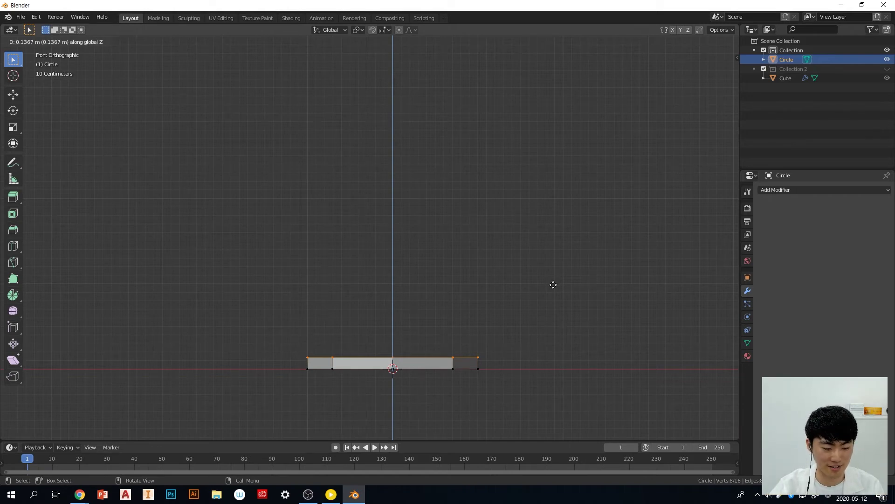
pyautogui.click(553, 285)
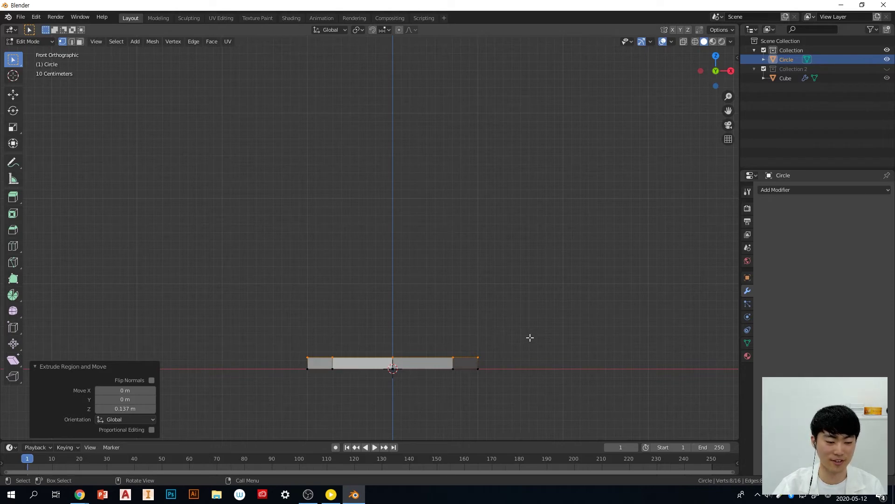
# Extrude the top vertex loop up about 0.503 m along global Z and scale it to about 0.138, forming a tapered base
pyautogui.press('e')
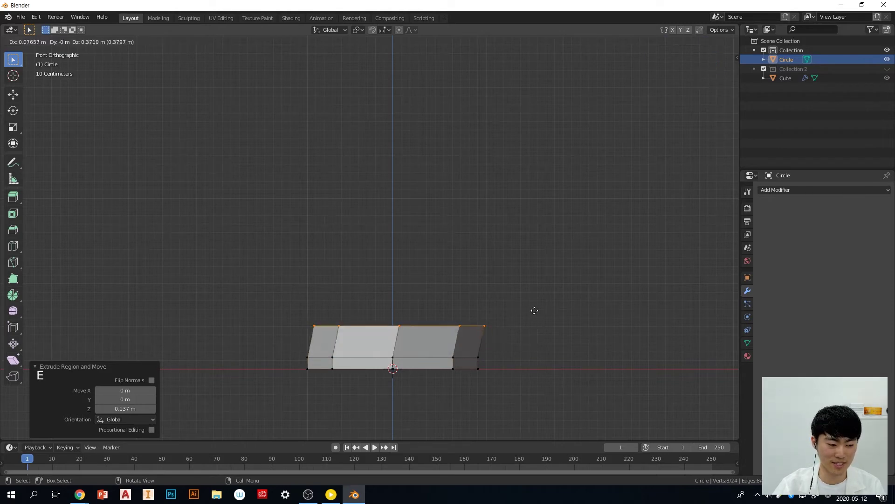
pyautogui.press('z')
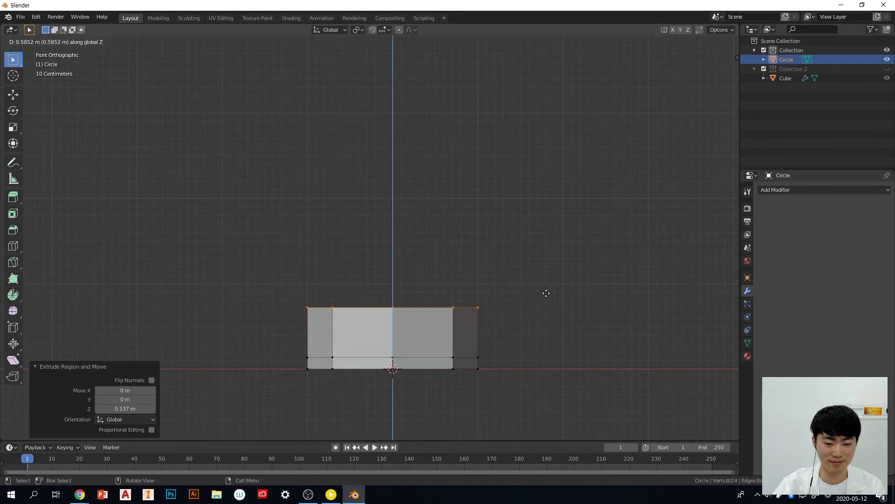
pyautogui.click(546, 300)
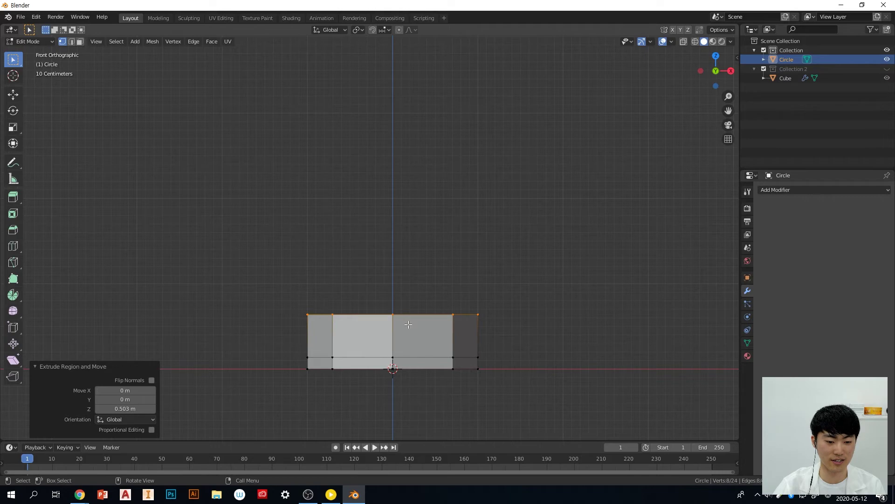
pyautogui.press('s')
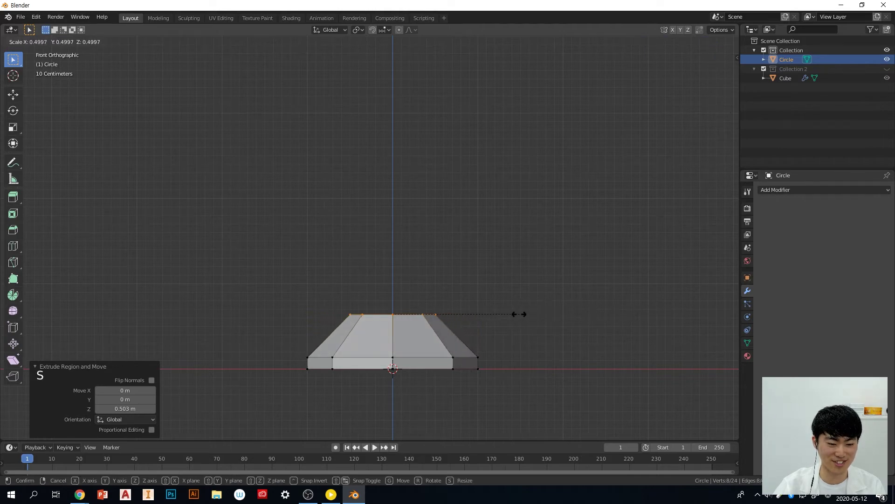
pyautogui.click(428, 310)
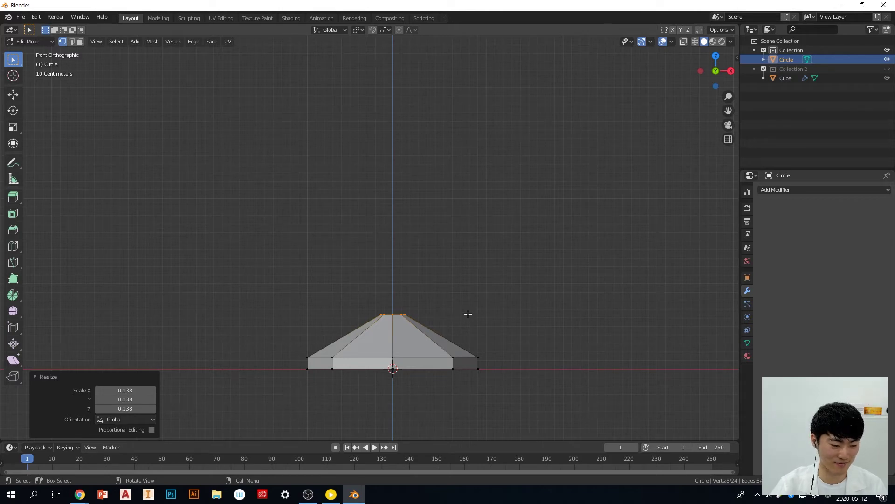
# Extrude the narrow top loop upward about 0.864 m along global Z to form the stem
pyautogui.press('e')
pyautogui.press('z')
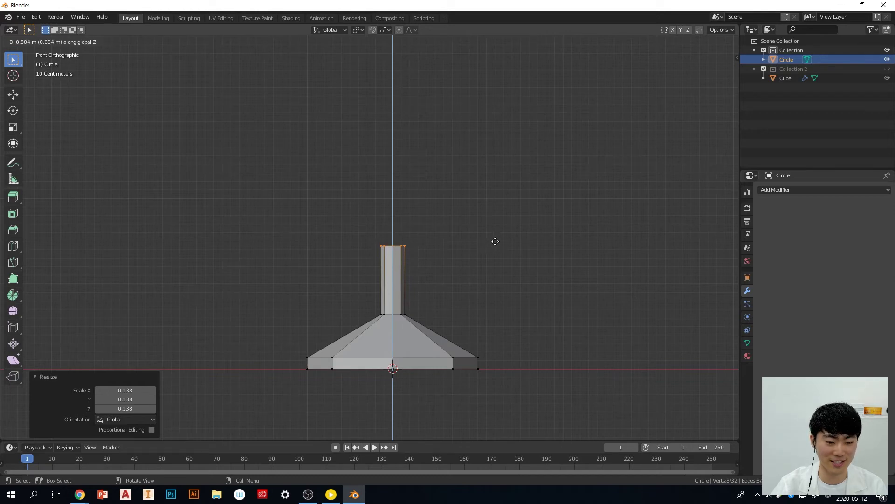
pyautogui.click(515, 248)
# Extrude the stem's top loop up about 0.618 m along global Z and scale it by about 8.05 to flare the bowl's underside
pyautogui.keyDown('shift'); pyautogui.moveTo(516, 248); pyautogui.dragTo(511, 275, button='middle'); pyautogui.keyUp('shift')
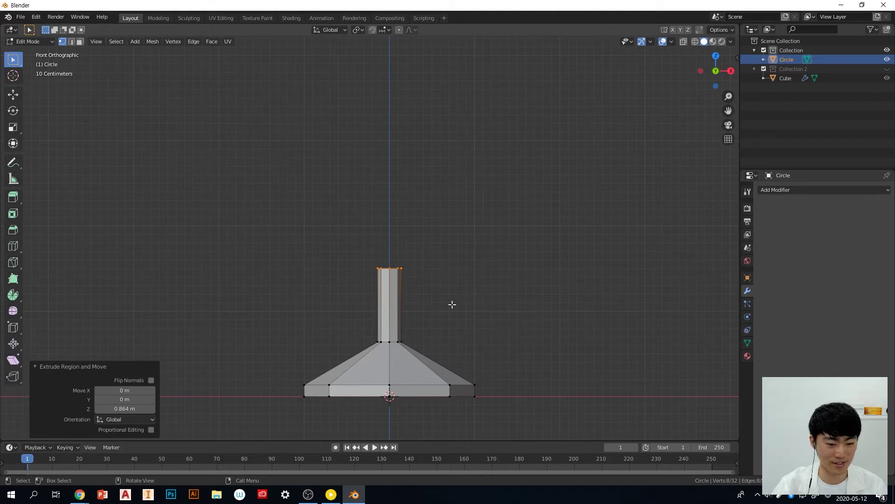
pyautogui.press('e')
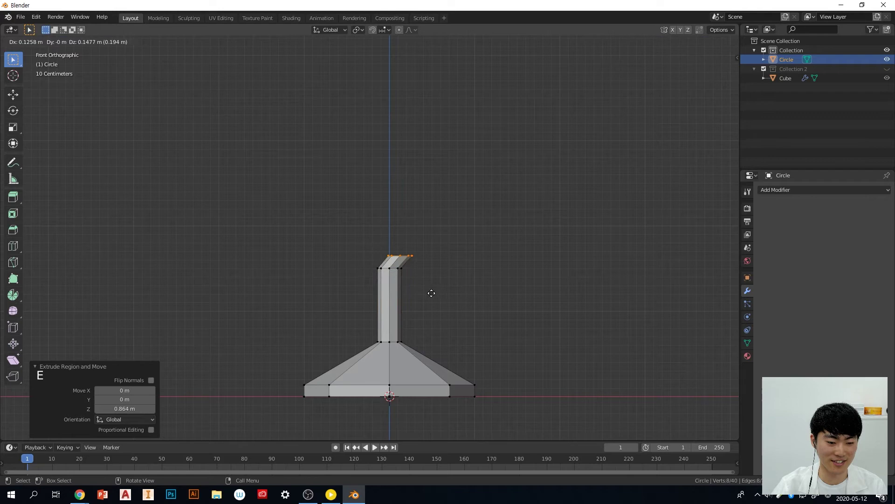
pyautogui.press('z')
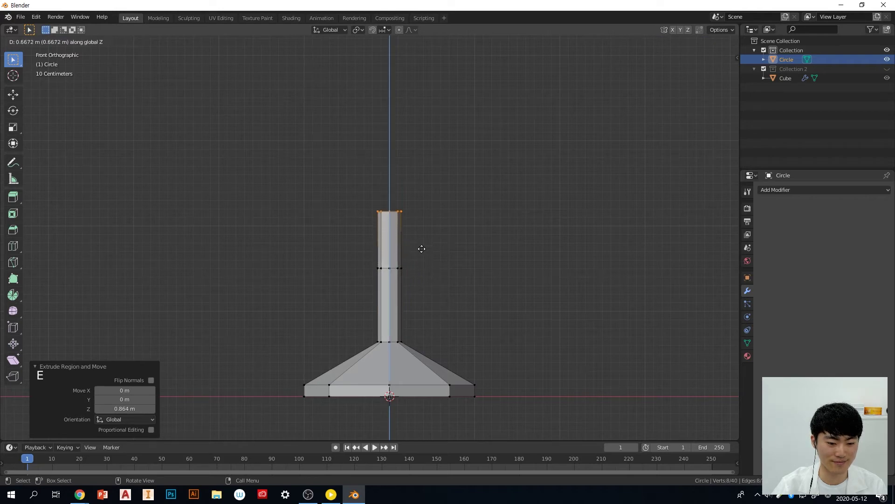
pyautogui.click(424, 254)
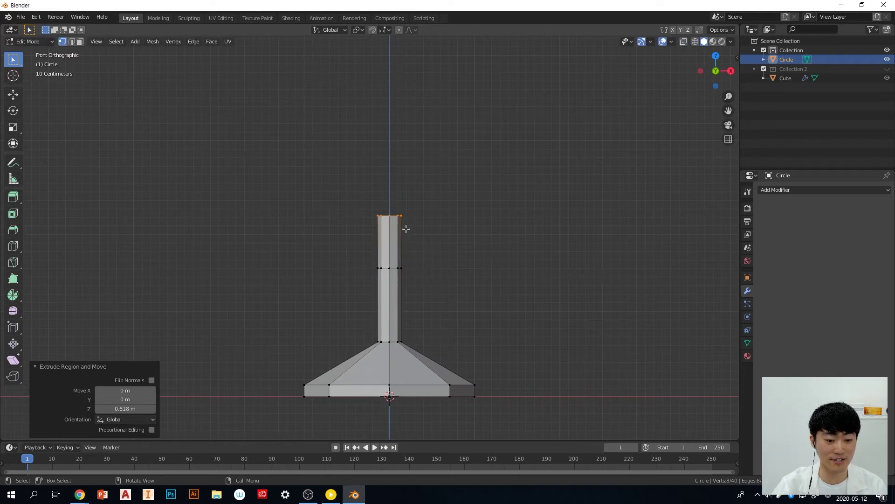
pyautogui.press('s')
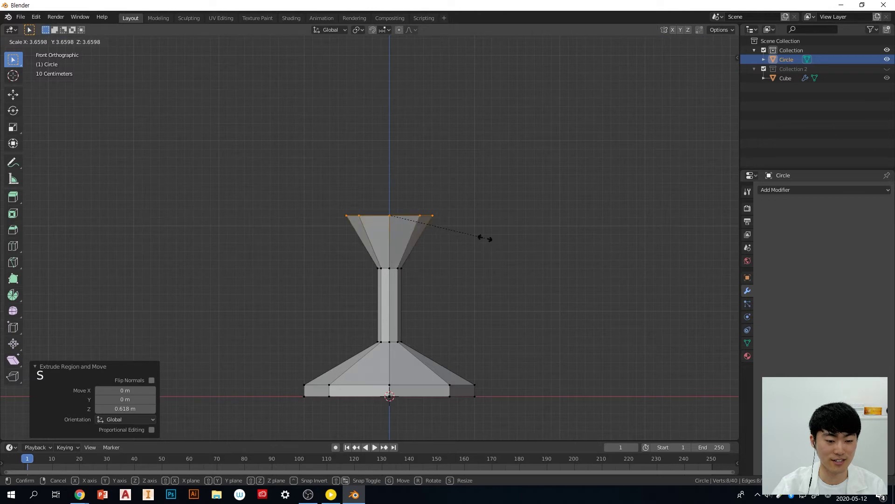
pyautogui.click(600, 256)
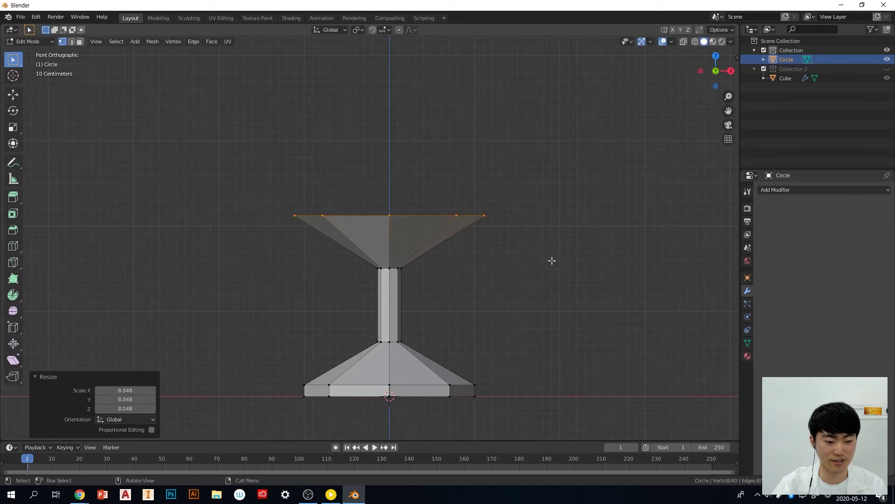
# Extrude the wide top loop up about 0.853 m along global Z and scale it by about 1.149 for the lower bowl wall
pyautogui.keyDown('shift'); pyautogui.moveTo(501, 263); pyautogui.dragTo(503, 286, button='middle'); pyautogui.keyUp('shift')
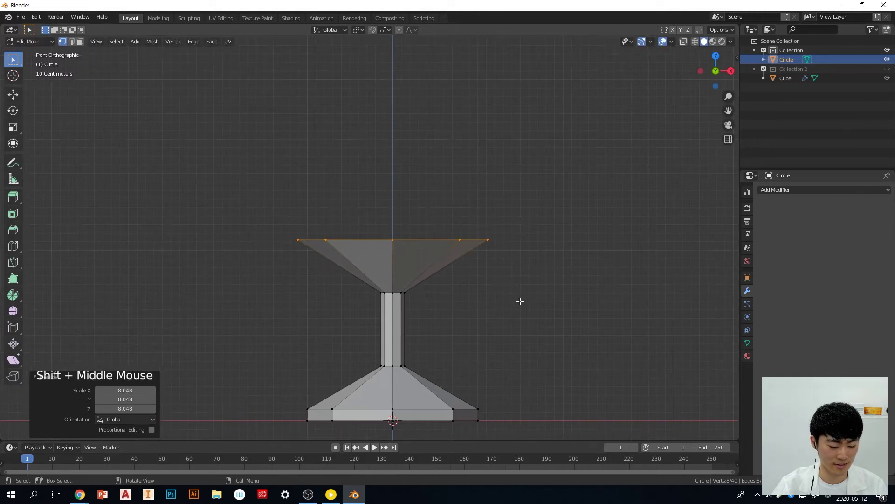
pyautogui.press('e')
pyautogui.press('z')
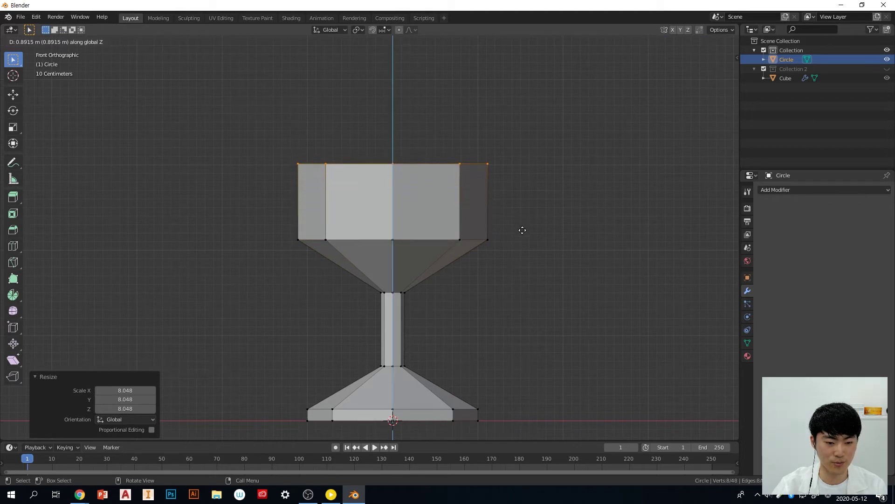
pyautogui.click(523, 231)
pyautogui.press('s')
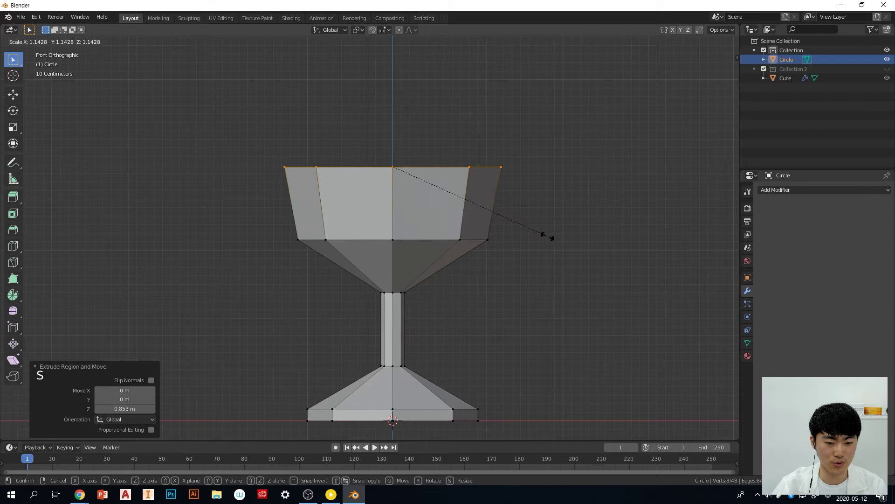
pyautogui.click(547, 236)
# Extrude the bowl's top loop up about 1.29 m along global Z and widen it by about 1.136 to form the rim
pyautogui.scroll(-2, 536, 245)
pyautogui.keyDown('shift'); pyautogui.moveTo(531, 252); pyautogui.dragTo(524, 285, button='middle'); pyautogui.keyUp('shift')
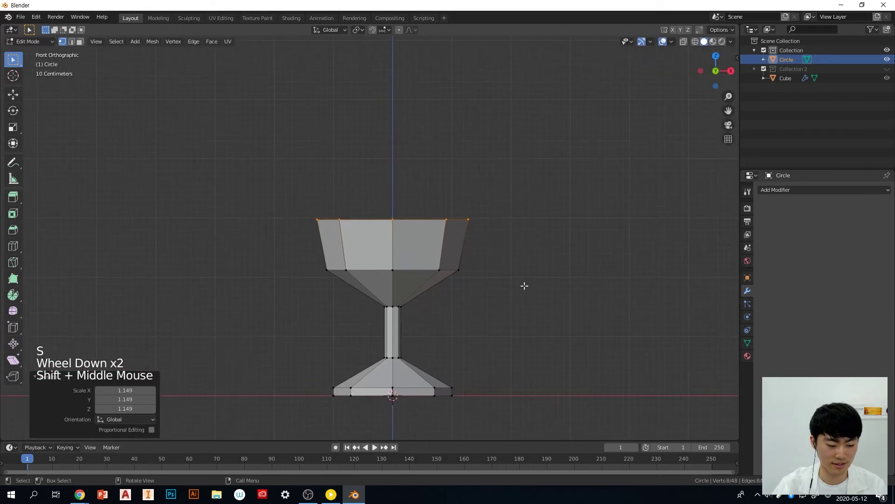
pyautogui.press('e')
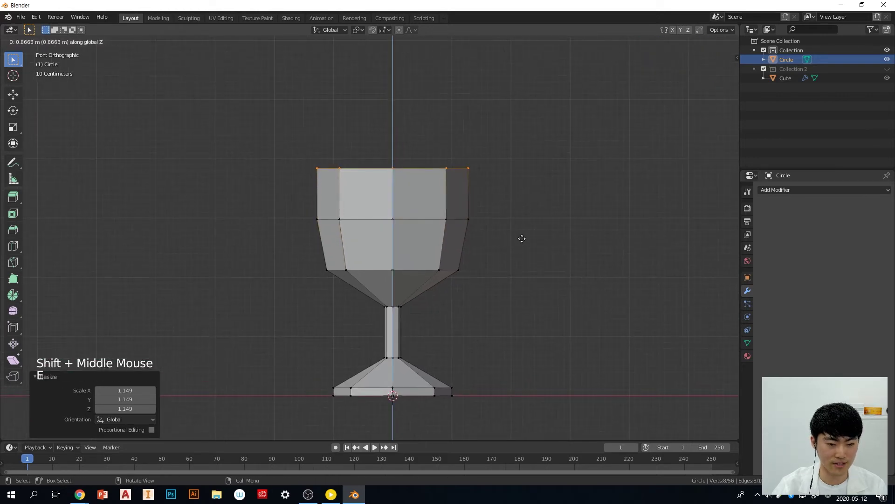
pyautogui.click(533, 212)
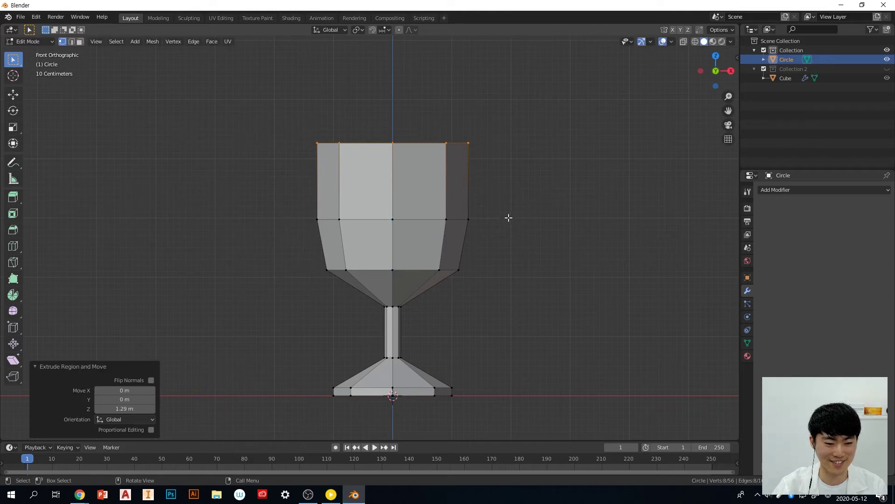
pyautogui.press('s')
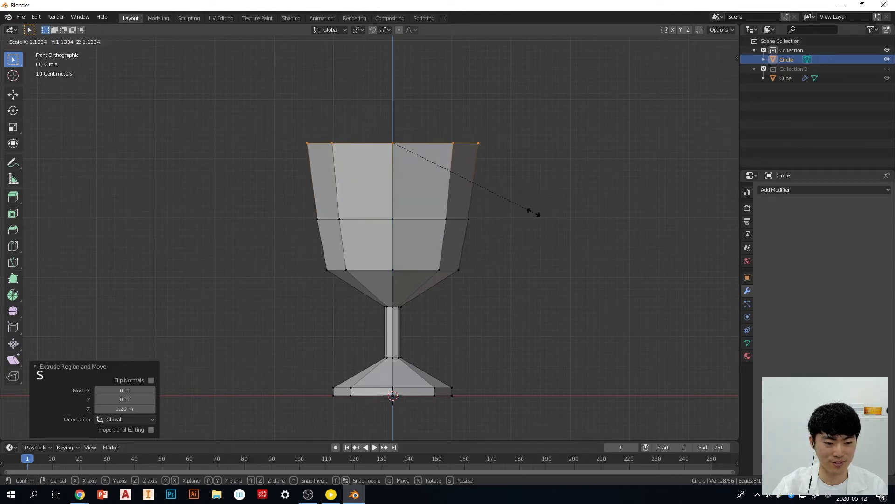
pyautogui.click(534, 212)
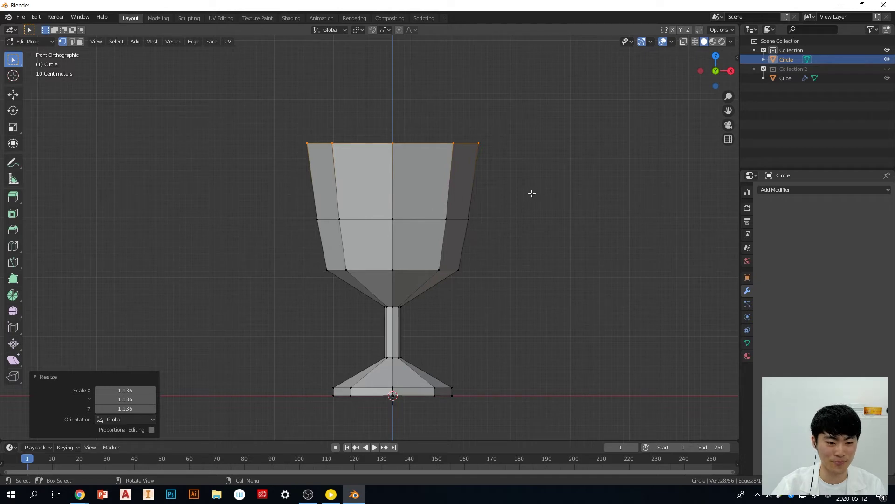
# From a perspective view into the cup, extrude the rim vertices in place and scale the new loop
pyautogui.scroll(-1, 499, 209)
pyautogui.moveTo(499, 208); pyautogui.dragTo(539, 253, button='middle')
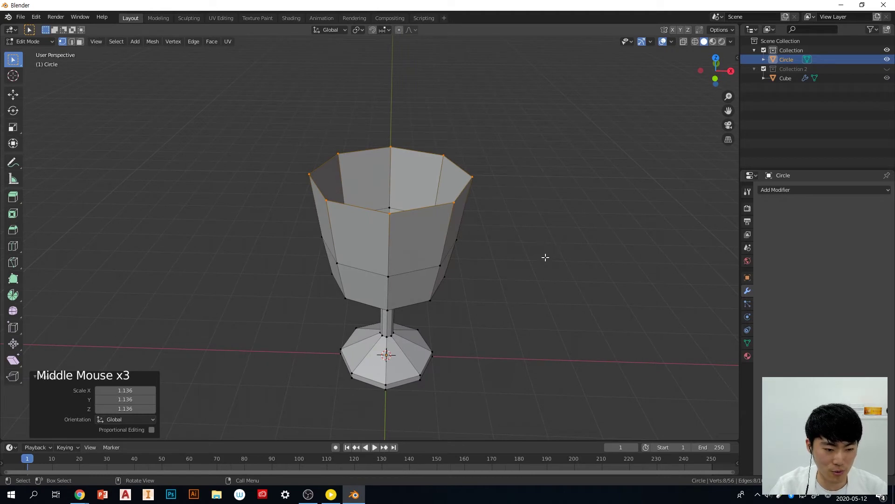
pyautogui.press('e')
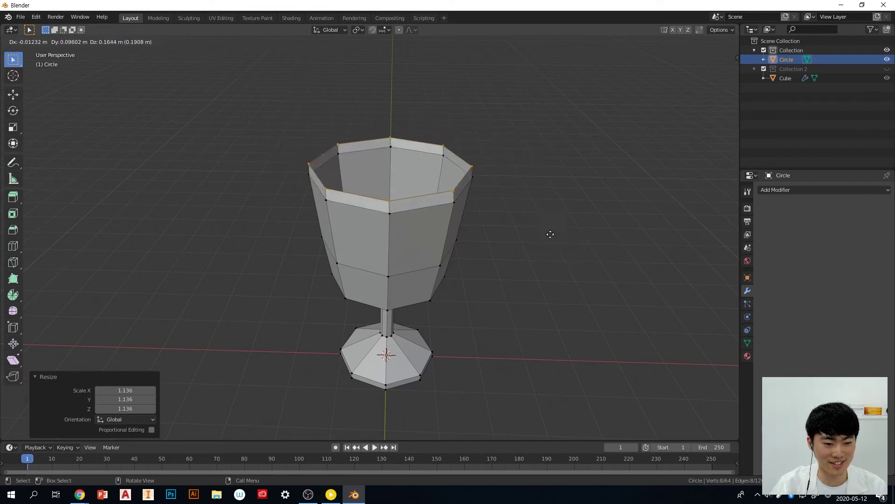
pyautogui.rightClick(541, 204)
pyautogui.press('s')
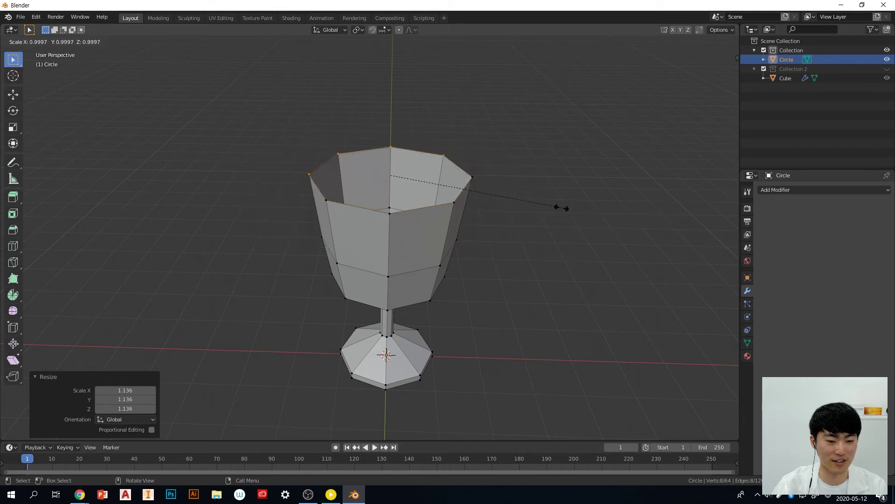
# Scale the extruded rim loop of the cup inward to about 0.82 to give the wall its thickness
pyautogui.click(531, 207)
pyautogui.moveTo(523, 244)
pyautogui.mouseDown(button='middle')
pyautogui.moveTo(522, 271)
pyautogui.moveTo(522, 239)
pyautogui.mouseUp(button='middle')
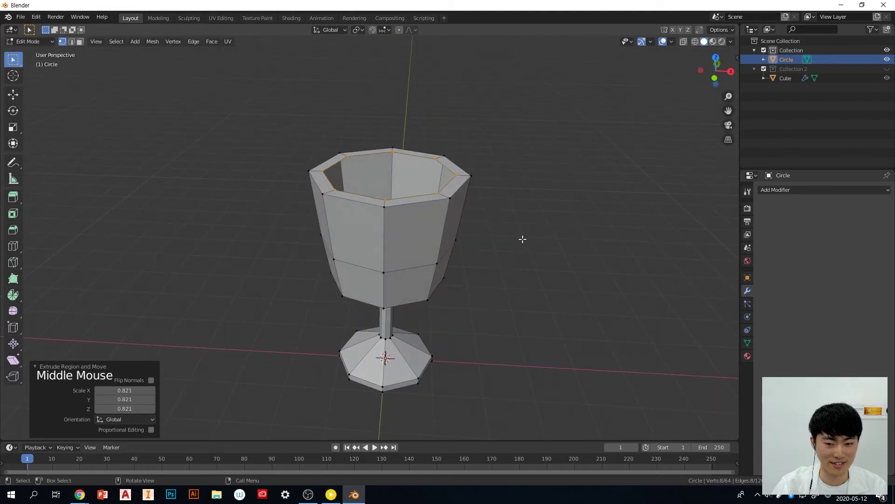
pyautogui.click(715, 79)
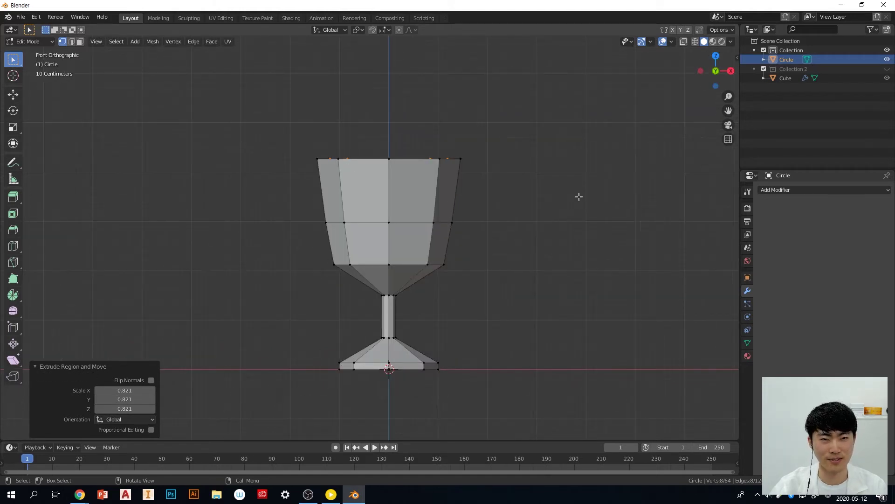
pyautogui.moveTo(545, 224); pyautogui.dragTo(525, 268, button='middle')
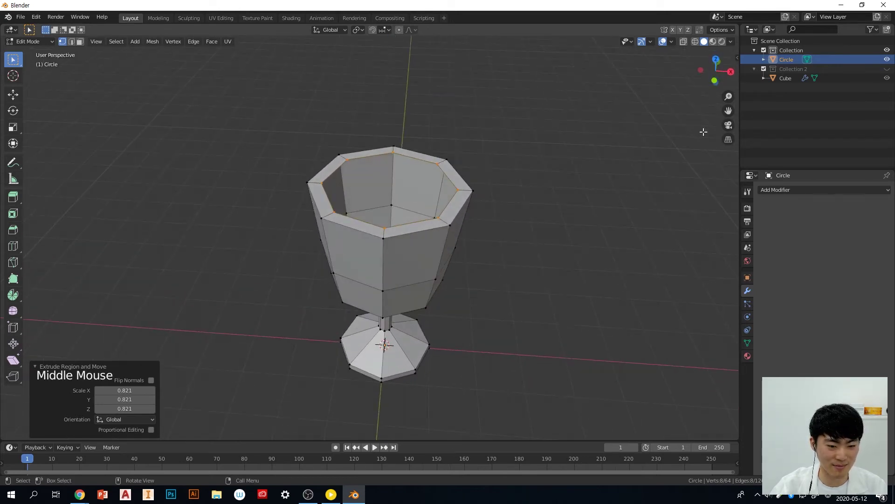
# Show the whole cup in wireframe shading from the front orthographic view
pyautogui.click(716, 79)
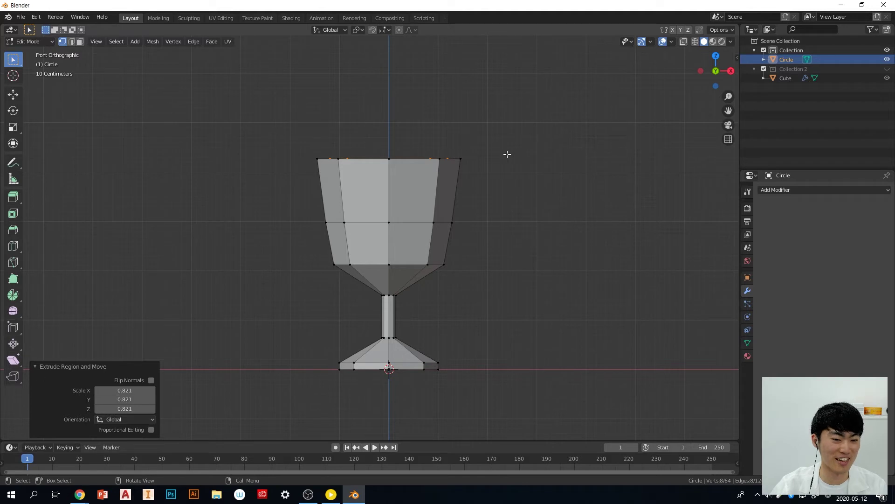
pyautogui.press('z')
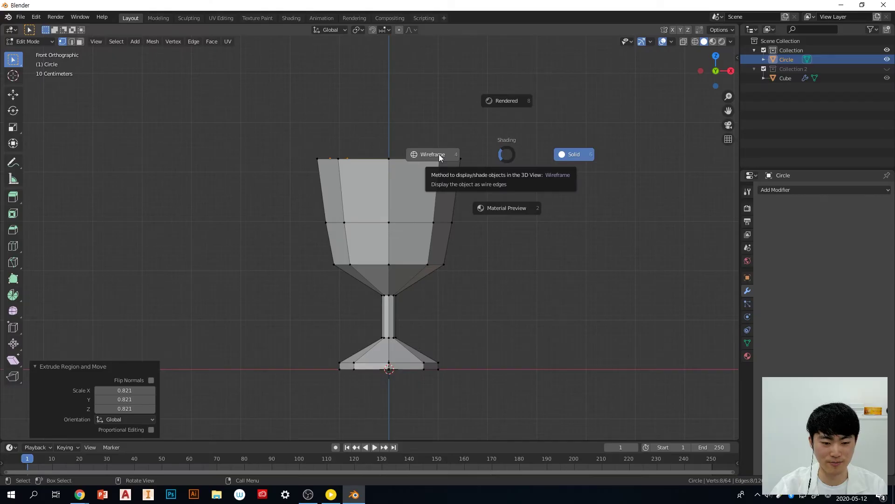
pyautogui.click(439, 157)
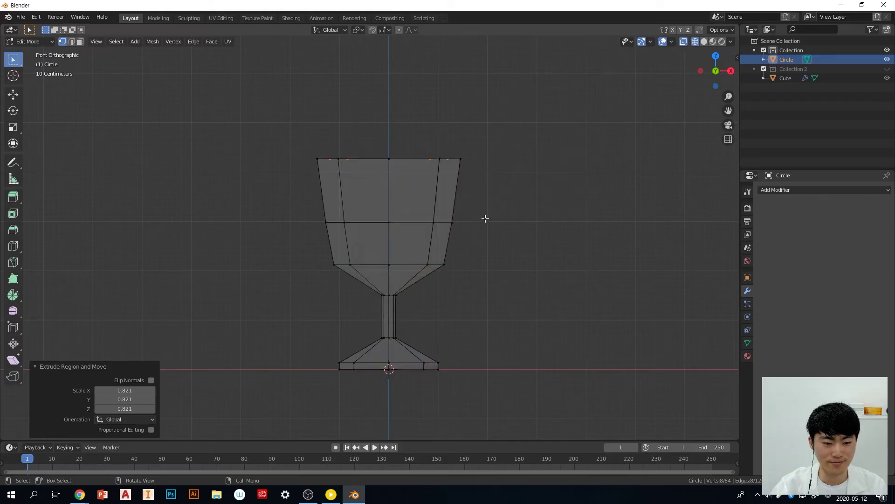
pyautogui.scroll(3, 353, 311)
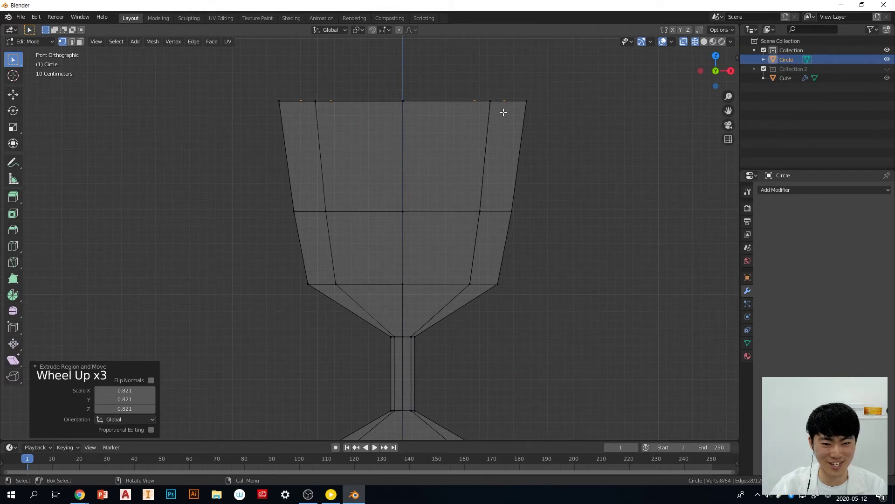
pyautogui.scroll(-6, 415, 240)
pyautogui.scroll(5, 400, 304)
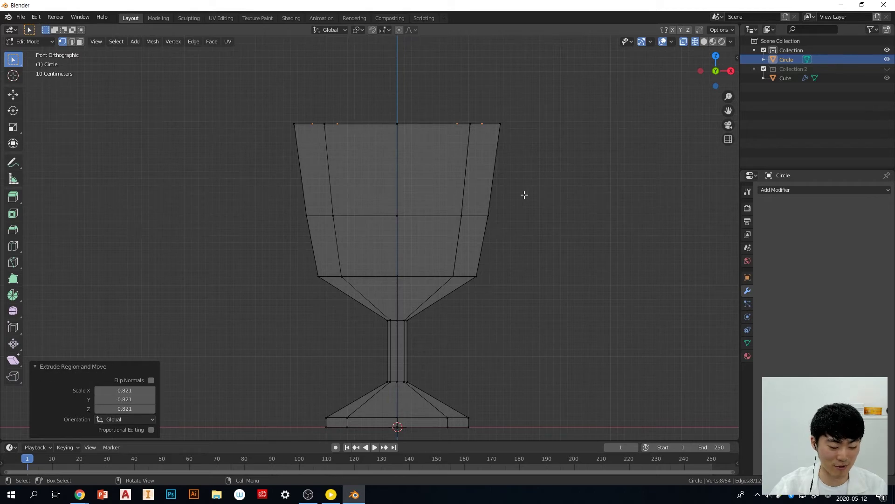
# Extrude the inner rim loop down about 1.21 m and scale it to about 0.85 to follow the outer wall
pyautogui.press('e')
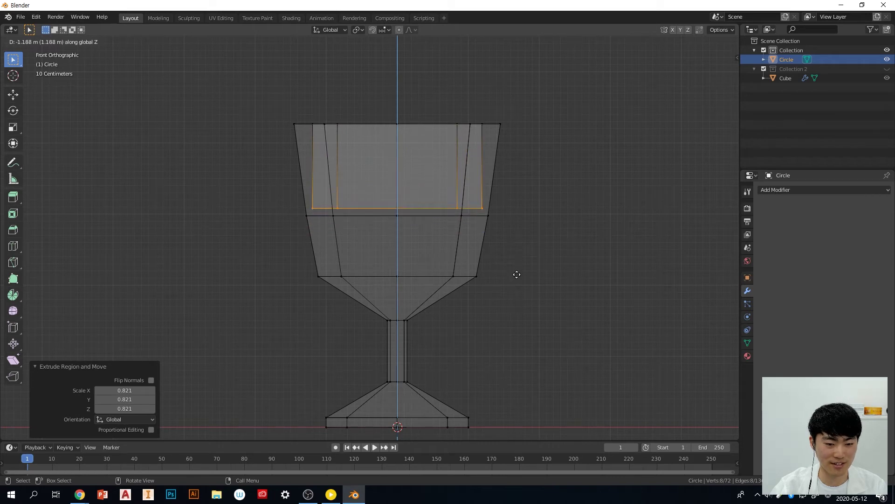
pyautogui.click(517, 275)
pyautogui.press('s')
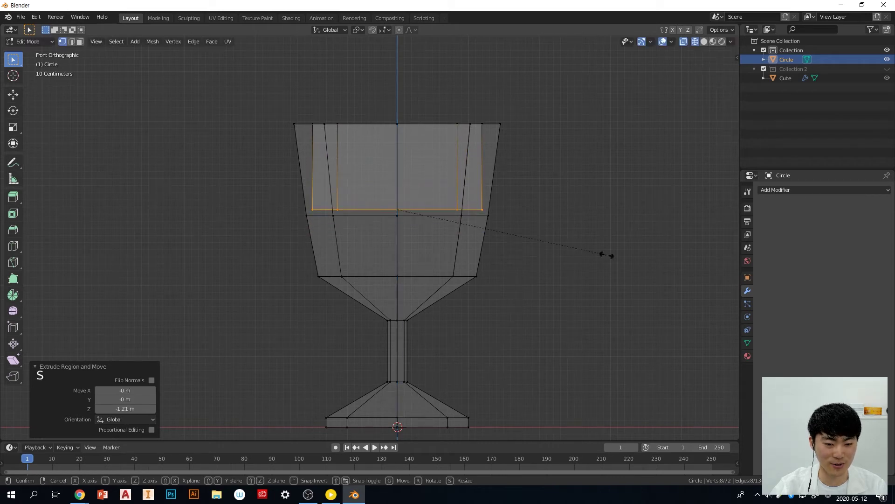
pyautogui.click(574, 250)
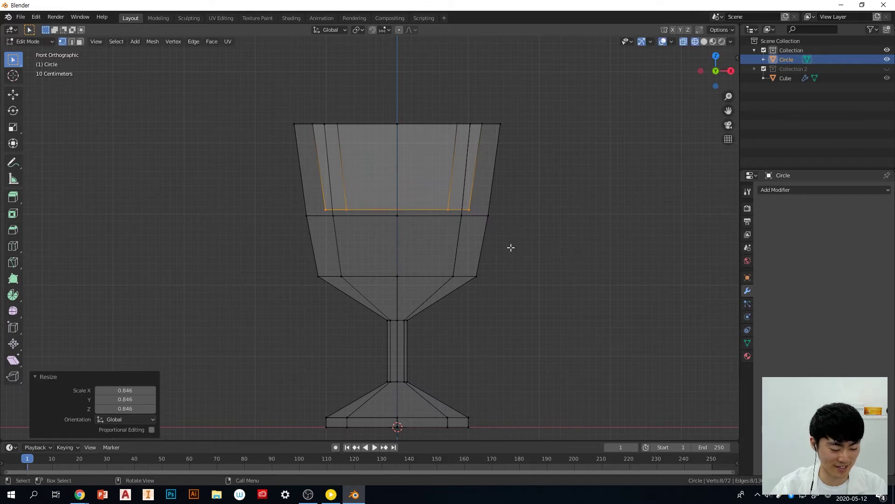
# Extrude the inner loop another 0.79 m or so down and scale it to about 0.76
pyautogui.press('e')
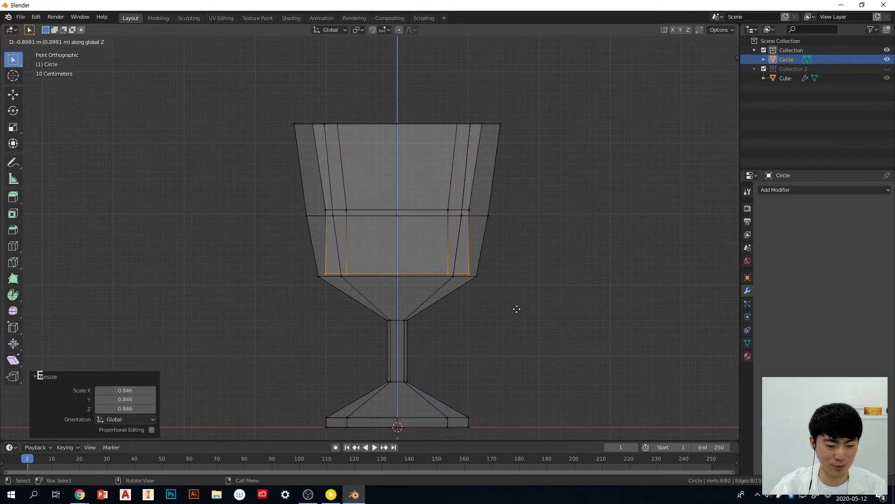
pyautogui.click(516, 304)
pyautogui.press('s')
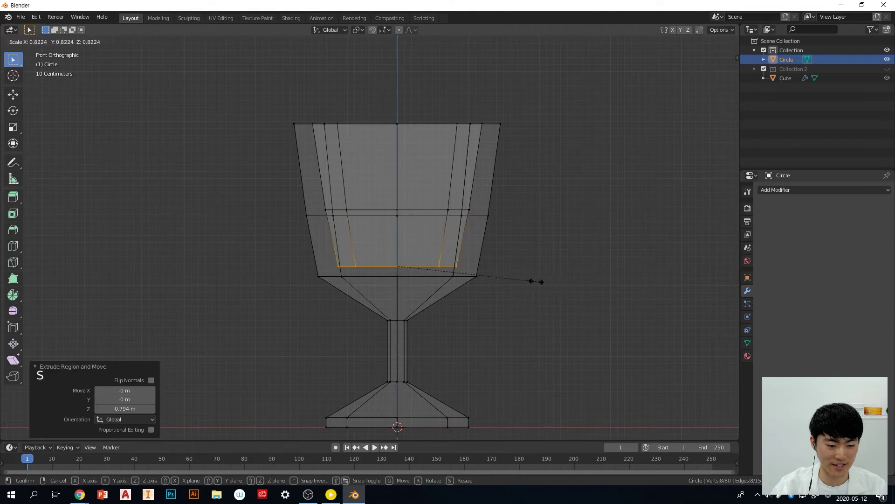
pyautogui.click(526, 281)
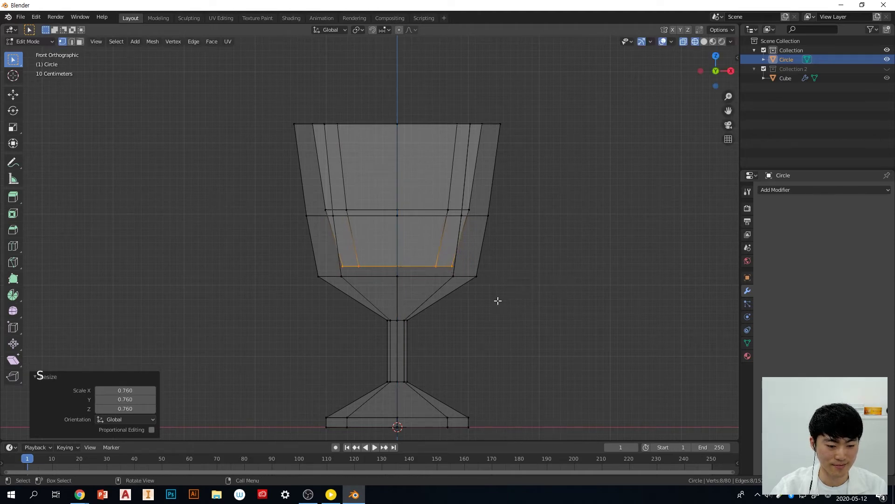
# Extrude the inner loop down about 0.38 m and scale it to about 0.31 just above the stem
pyautogui.press('e')
pyautogui.click(505, 327)
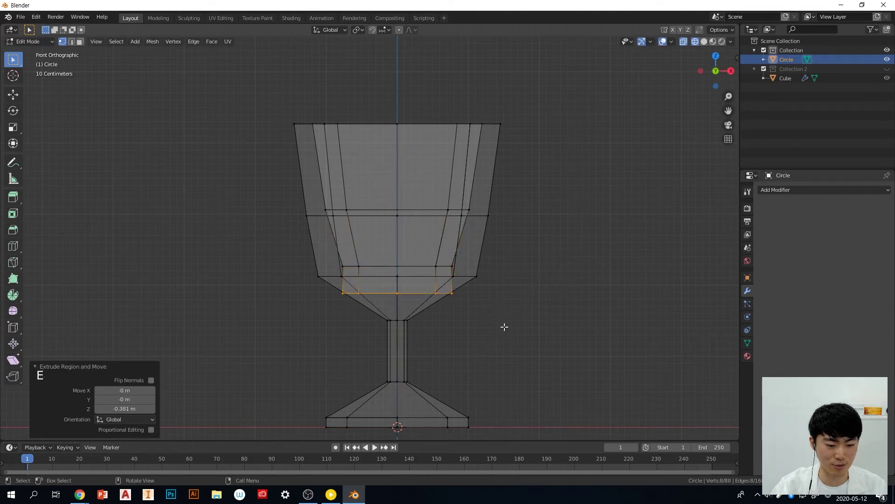
pyautogui.press('s')
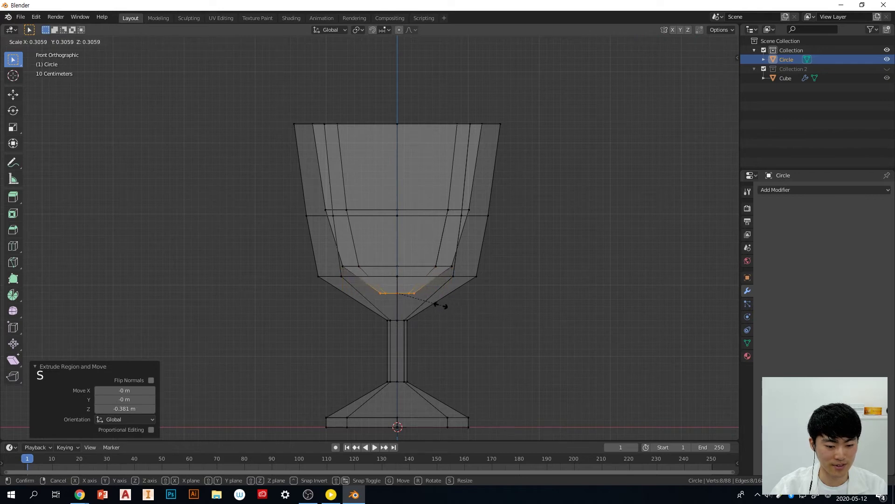
pyautogui.click(441, 305)
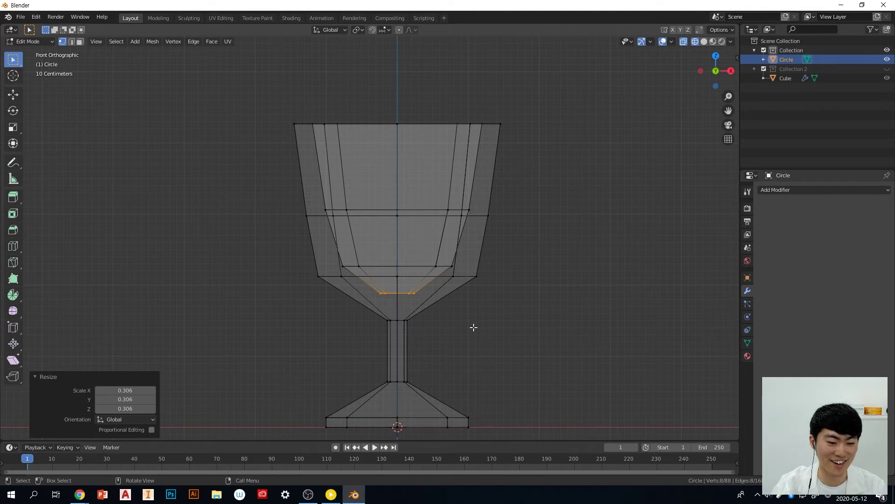
# Return the cup to solid shading and view its interior from above
pyautogui.moveTo(489, 266); pyautogui.dragTo(502, 326, button='middle')
pyautogui.press('z')
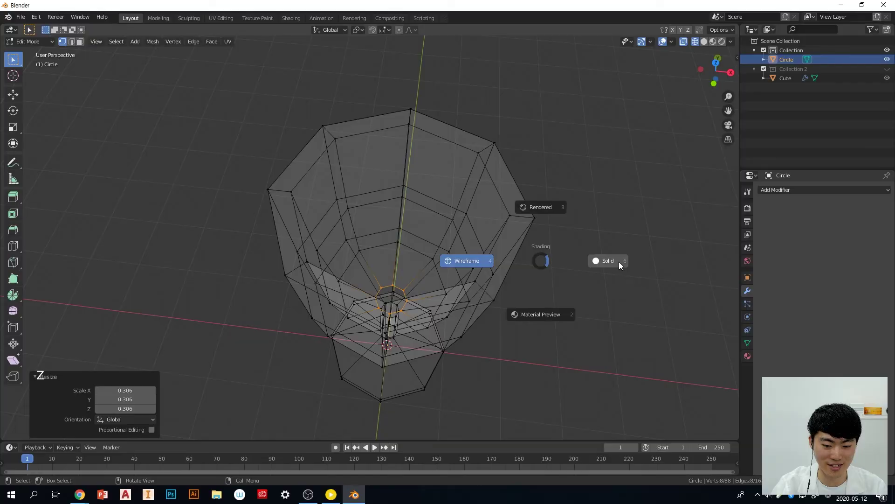
pyautogui.click(620, 262)
pyautogui.moveTo(557, 246)
pyautogui.mouseDown(button='middle')
pyautogui.moveTo(562, 280)
pyautogui.moveTo(560, 258)
pyautogui.moveTo(570, 250)
pyautogui.moveTo(595, 254)
pyautogui.moveTo(395, 303)
pyautogui.mouseUp(button='middle')
pyautogui.moveTo(592, 151); pyautogui.dragTo(493, 290, button='middle')
pyautogui.moveTo(491, 322); pyautogui.dragTo(487, 328, button='middle')
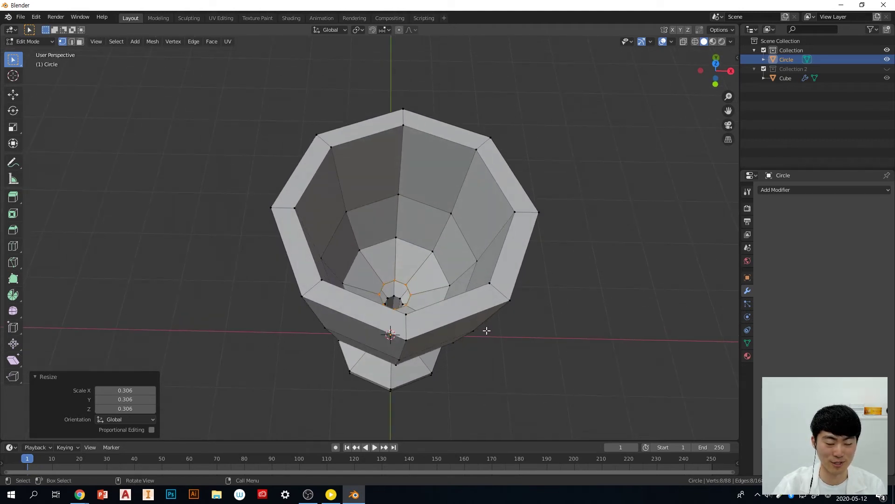
# Fill the open loop at the bottom of the cup's interior with a face
pyautogui.press('f')
pyautogui.moveTo(407, 298); pyautogui.dragTo(440, 317, button='middle')
pyautogui.moveTo(441, 331); pyautogui.dragTo(412, 299, button='middle')
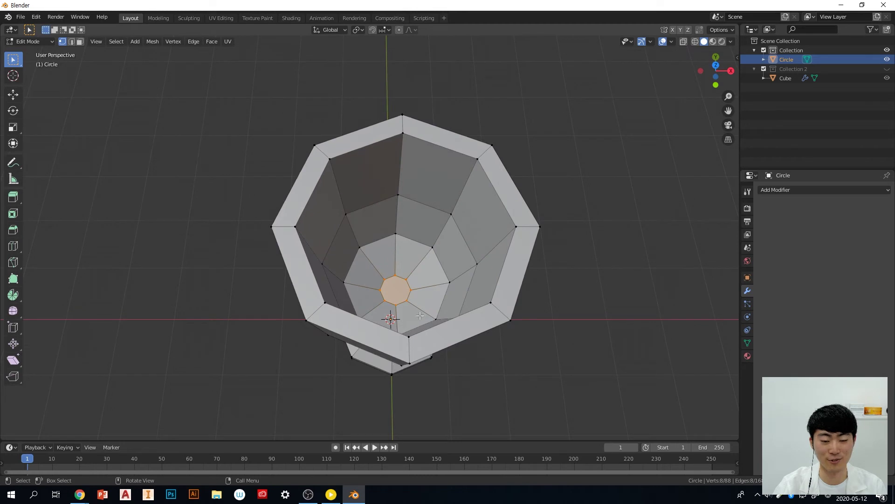
pyautogui.scroll(2, 515, 378)
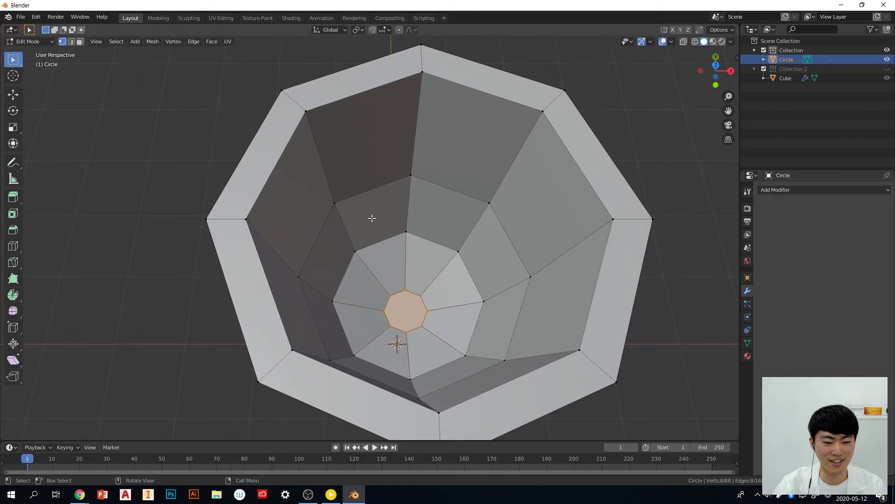
# Switch to face selection and select individual interior wall faces one after another, ending with the filled bottom face
pyautogui.click(359, 140)
pyautogui.click(79, 42)
pyautogui.click(345, 114)
pyautogui.click(361, 94)
pyautogui.click(473, 75)
pyautogui.click(495, 135)
pyautogui.click(566, 200)
pyautogui.click(588, 160)
pyautogui.click(476, 233)
pyautogui.click(445, 215)
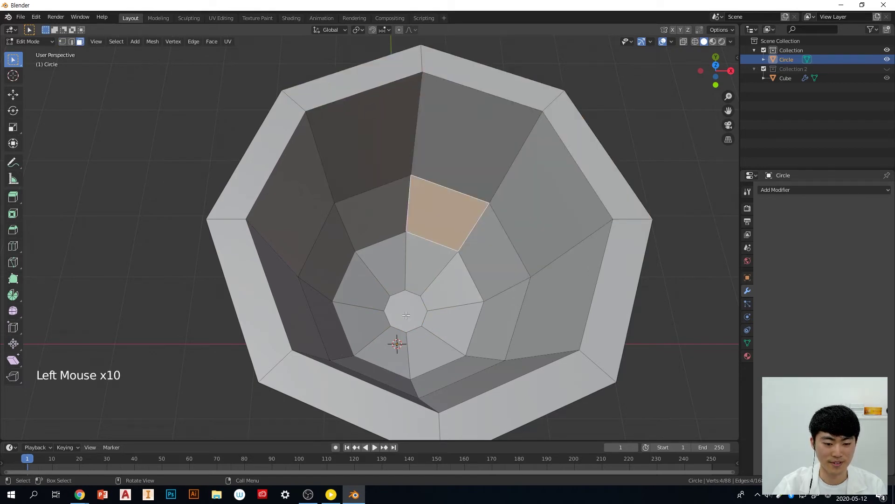
pyautogui.click(422, 301)
# Examine the filled bottom face inside the cup from several angles and with vertex selection active
pyautogui.scroll(-2, 422, 300)
pyautogui.moveTo(422, 301); pyautogui.dragTo(375, 299, button='middle')
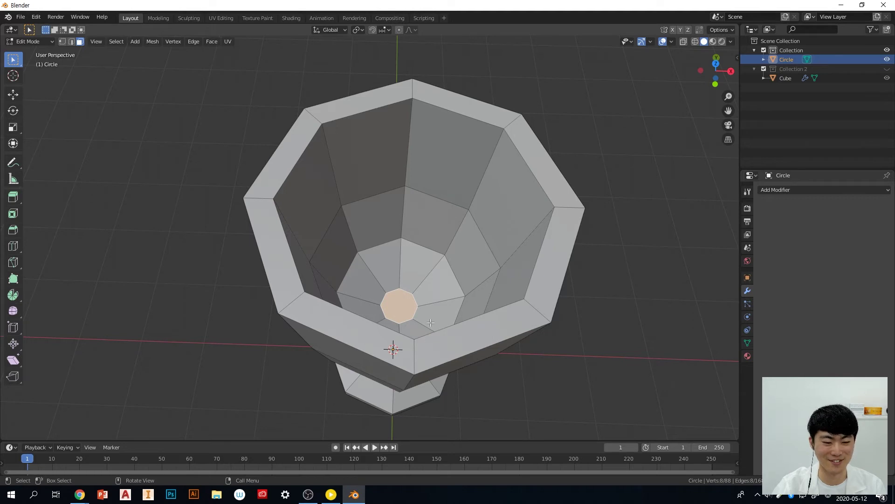
pyautogui.moveTo(448, 329)
pyautogui.mouseDown(button='middle')
pyautogui.moveTo(448, 262)
pyautogui.moveTo(442, 327)
pyautogui.mouseUp(button='middle')
pyautogui.scroll(-4, 443, 327)
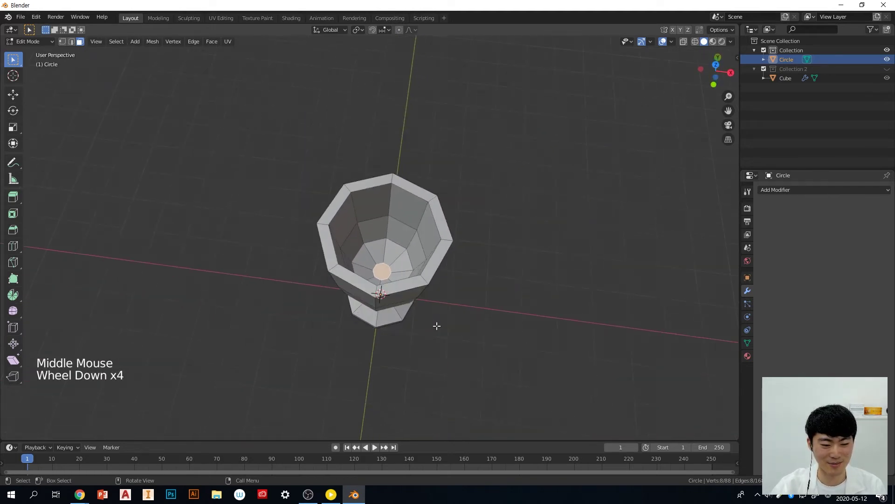
pyautogui.moveTo(404, 368); pyautogui.dragTo(410, 356, button='middle')
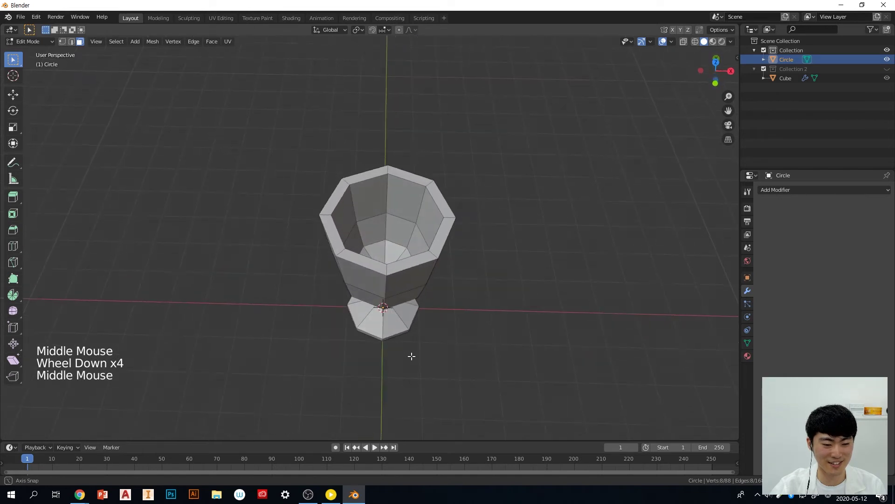
pyautogui.click(62, 41)
pyautogui.moveTo(466, 252); pyautogui.dragTo(471, 271, button='middle')
pyautogui.moveTo(466, 308); pyautogui.dragTo(457, 318, button='middle')
pyautogui.scroll(3, 448, 347)
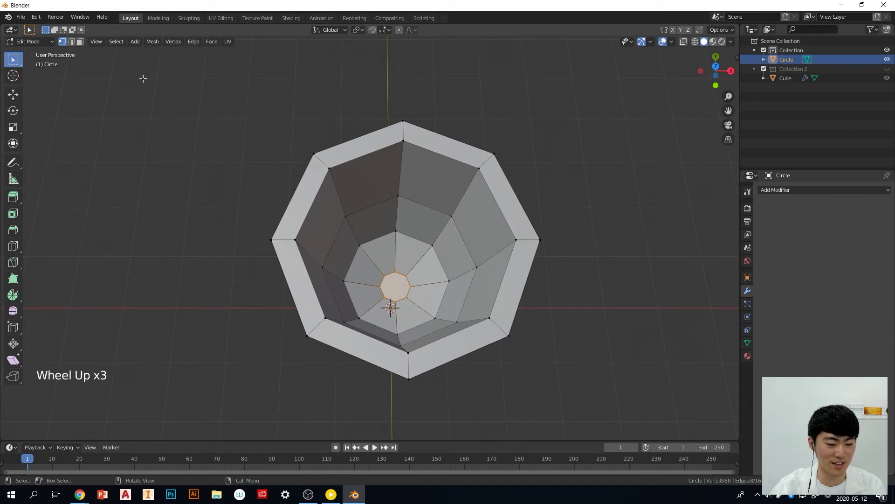
# Select the filled bottom face in face selection mode and delete it with the Only Faces option
pyautogui.click(79, 41)
pyautogui.click(401, 284)
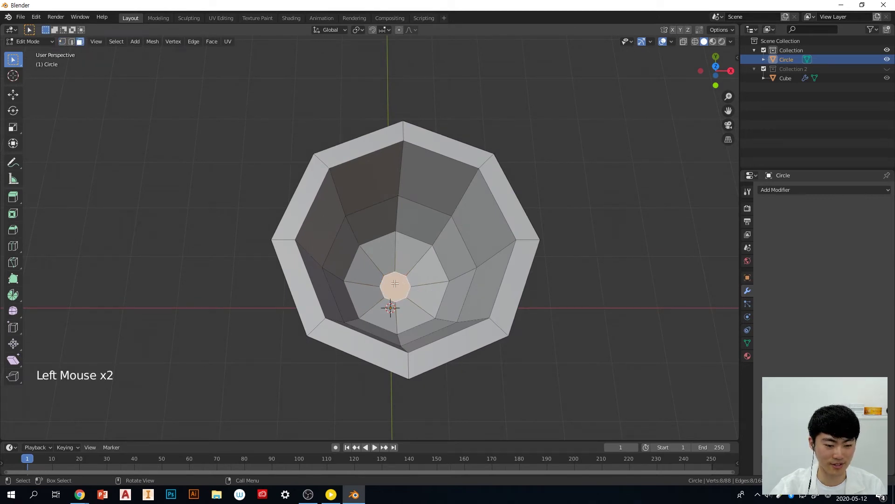
pyautogui.press('x')
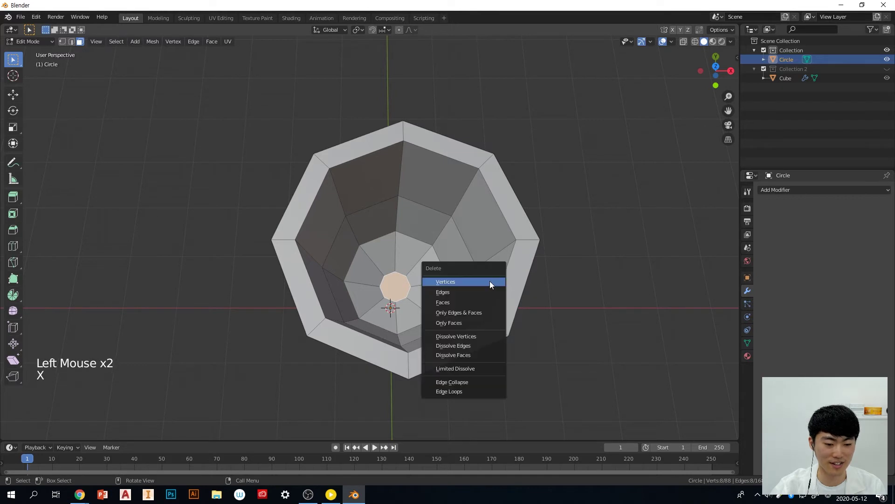
pyautogui.click(406, 280)
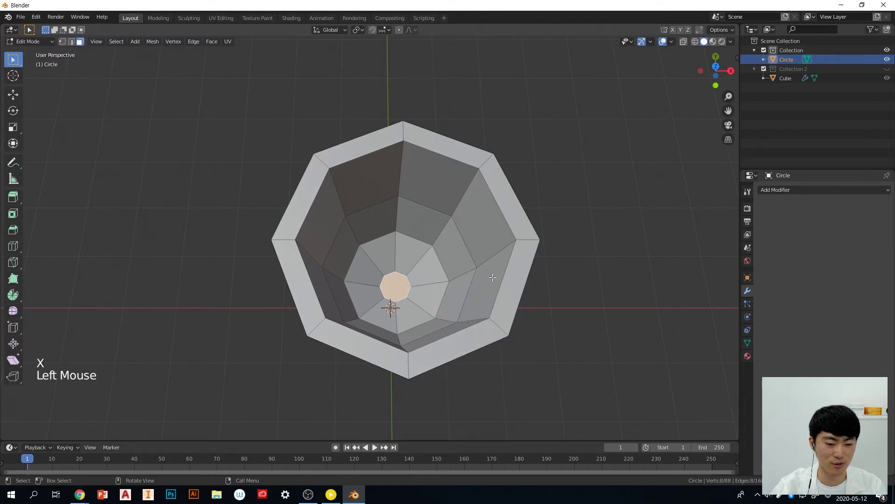
pyautogui.press('x')
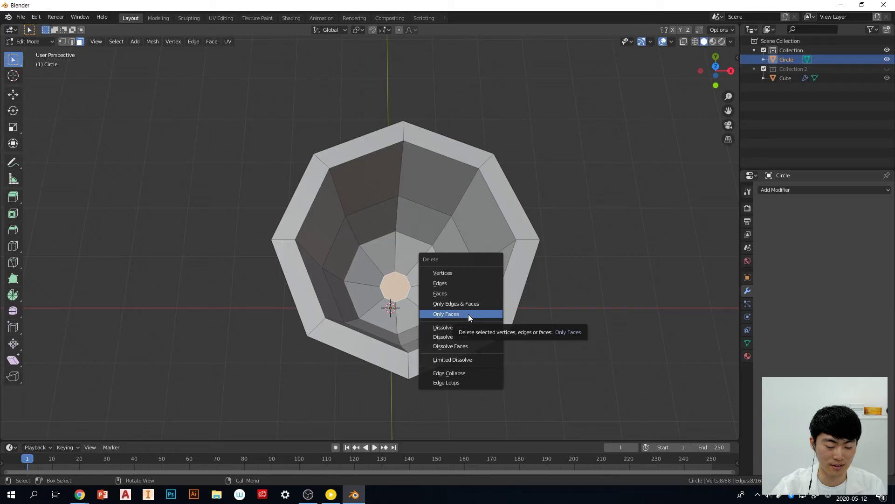
pyautogui.click(464, 314)
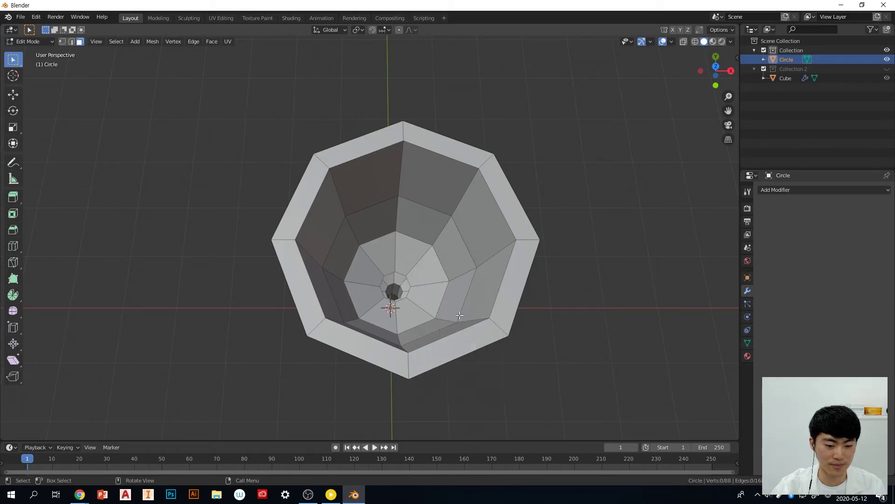
# Switch to vertex selection and select the open edge loop at the bottom of the cup's interior
pyautogui.click(62, 42)
pyautogui.keyDown('alt'); pyautogui.click(407, 281); pyautogui.keyUp('alt')
pyautogui.moveTo(408, 280); pyautogui.dragTo(455, 304, button='middle')
pyautogui.scroll(3, 509, 336)
pyautogui.press('alt')
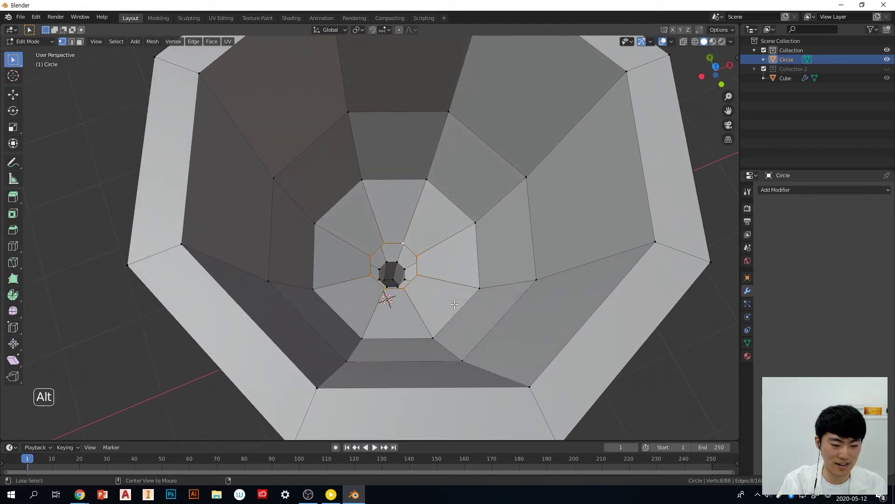
pyautogui.hotkey('alt', 'm')
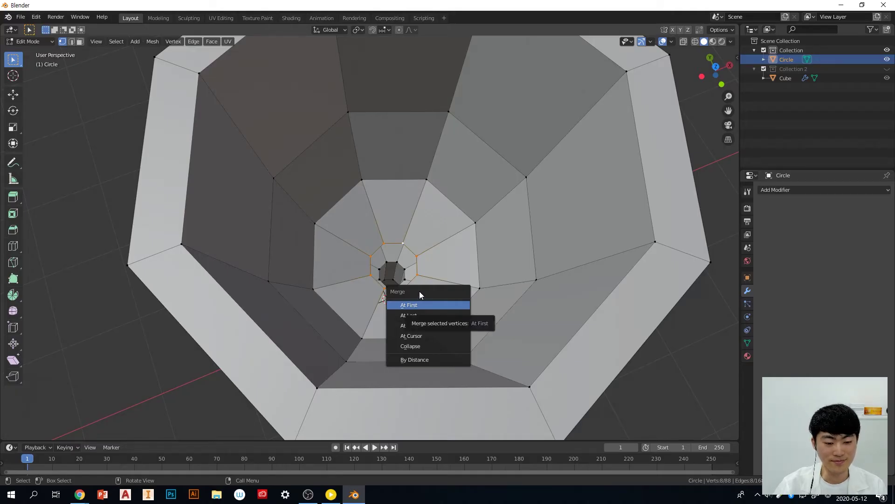
pyautogui.press('Escape')
pyautogui.moveTo(464, 299)
pyautogui.mouseDown(button='middle')
pyautogui.moveTo(458, 284)
pyautogui.moveTo(458, 299)
pyautogui.mouseUp(button='middle')
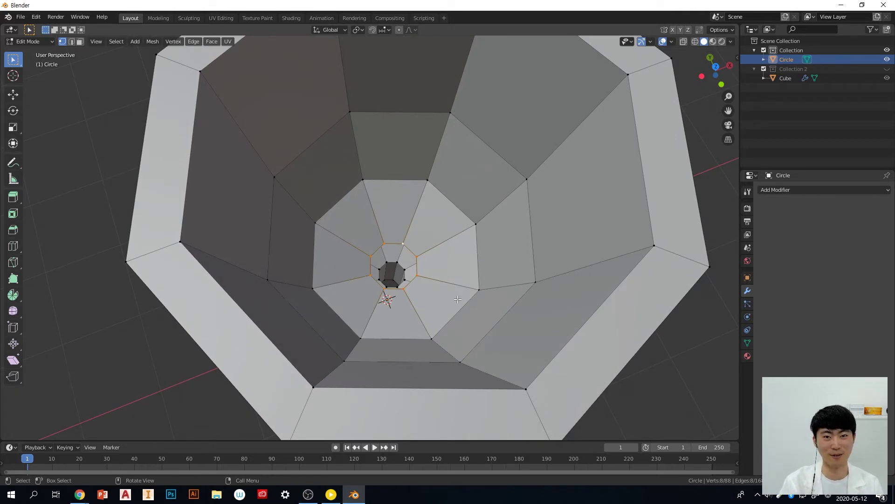
# Merge the selected edge loop at the bottom of the cup's interior into one vertex with the At Center option
pyautogui.press('F3')
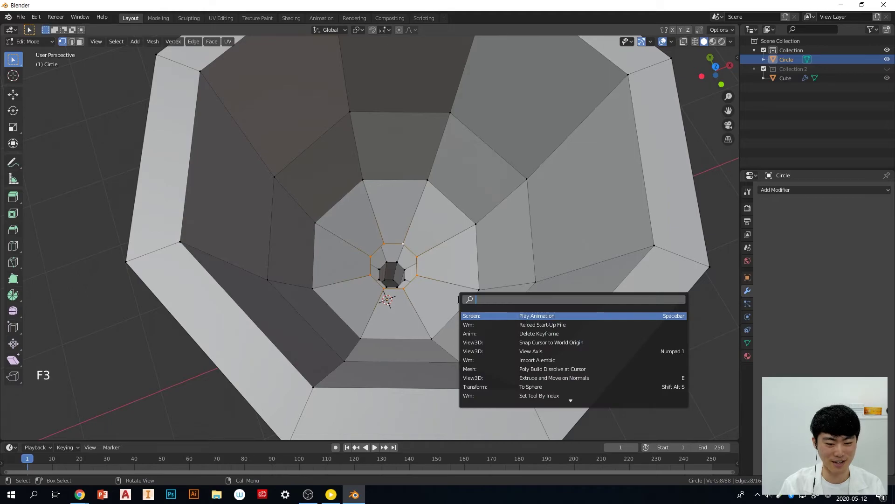
pyautogui.write('mer')
pyautogui.write('ge')
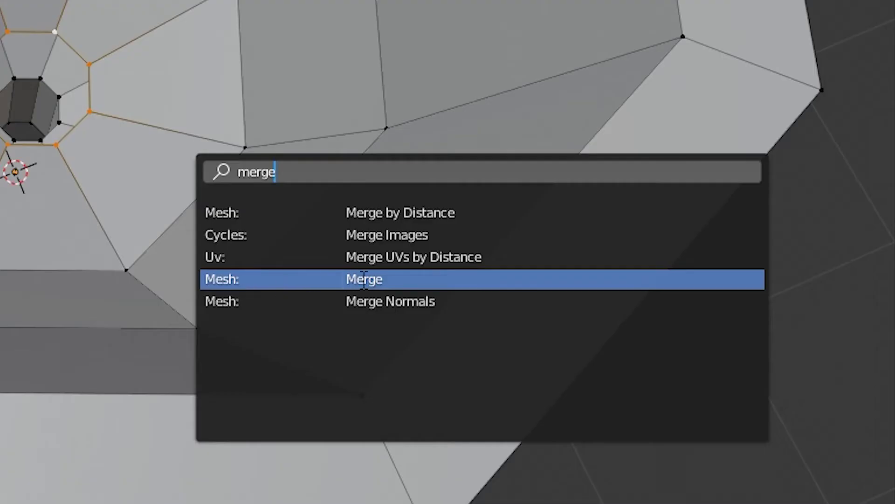
pyautogui.click(397, 279)
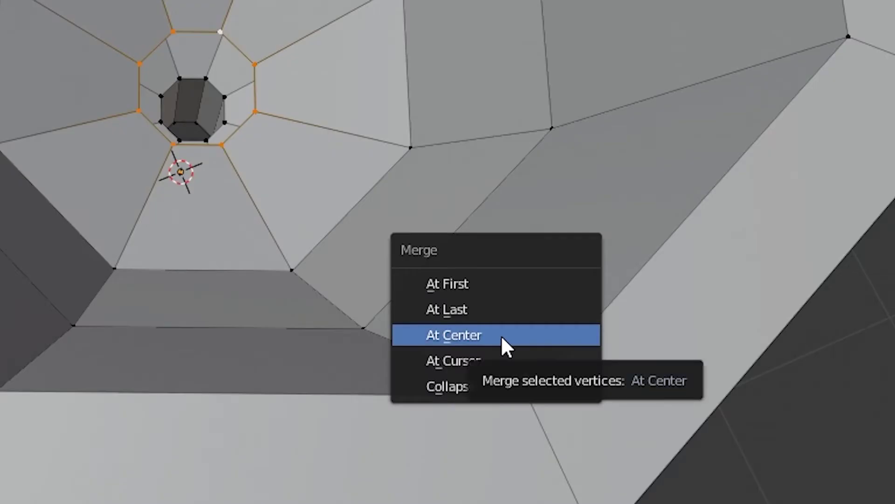
pyautogui.click(501, 335)
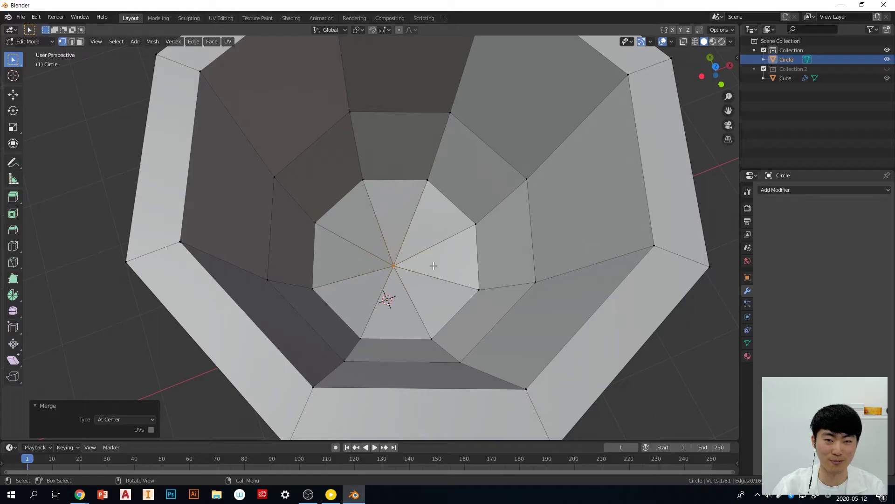
# Examine the merged interior bottom by selecting its center vertex and the surrounding ring vertices
pyautogui.moveTo(446, 308); pyautogui.dragTo(430, 292, button='middle')
pyautogui.click(430, 292)
pyautogui.click(320, 229)
pyautogui.click(396, 266)
pyautogui.moveTo(396, 266); pyautogui.dragTo(450, 317, button='middle')
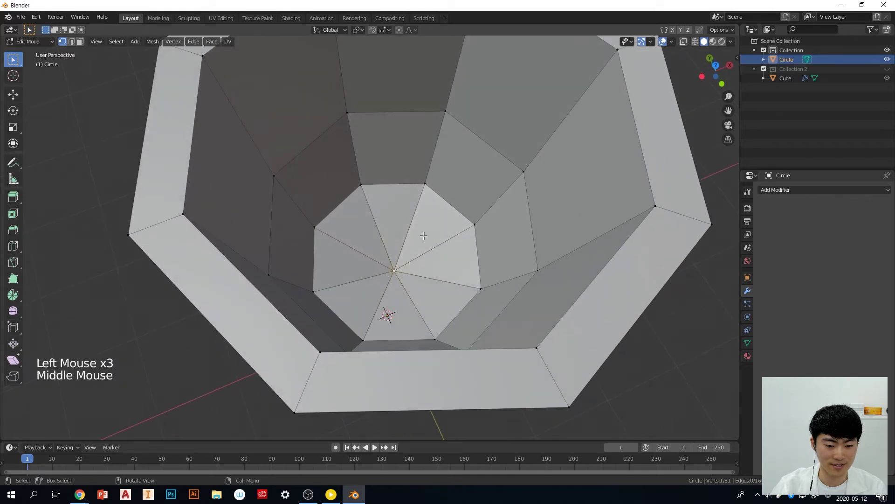
pyautogui.click(363, 181)
pyautogui.click(415, 182)
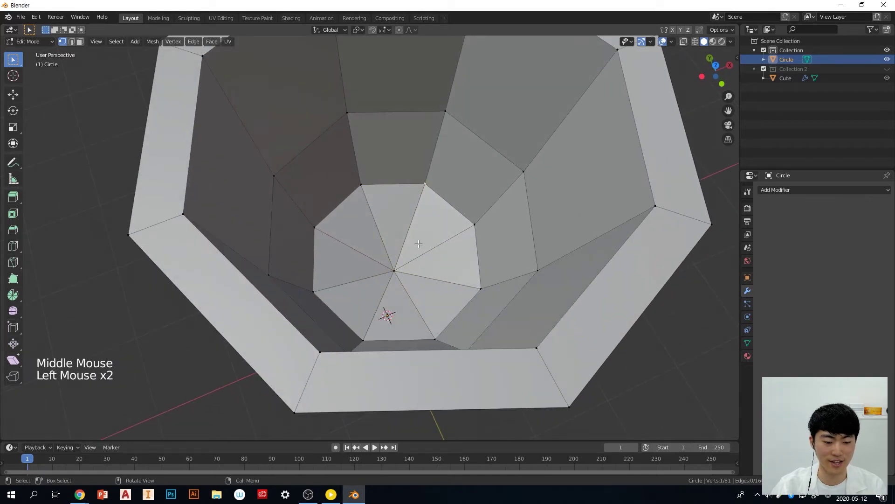
pyautogui.click(399, 267)
# Examine the goblet's exterior and the open underside of its foot from below
pyautogui.moveTo(457, 280); pyautogui.dragTo(506, 272, button='middle')
pyautogui.scroll(-3, 478, 270)
pyautogui.moveTo(434, 330); pyautogui.dragTo(419, 317, button='middle')
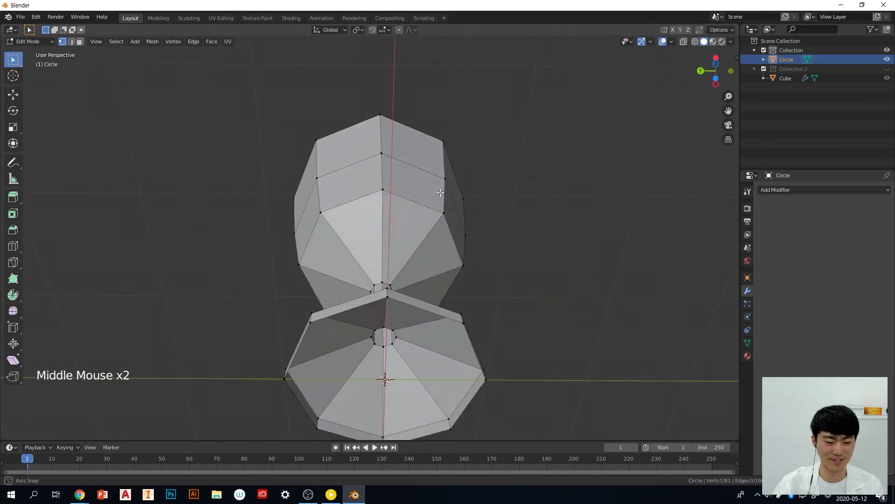
pyautogui.keyDown('alt'); pyautogui.click(419, 316); pyautogui.keyUp('alt')
pyautogui.moveTo(535, 330); pyautogui.dragTo(536, 390, button='middle')
pyautogui.click(509, 282)
pyautogui.moveTo(509, 282); pyautogui.dragTo(517, 174, button='middle')
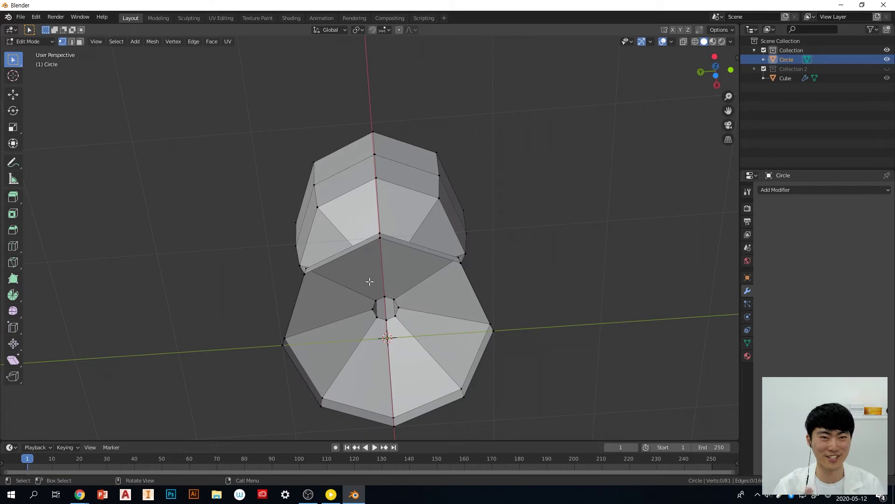
pyautogui.moveTo(370, 282); pyautogui.dragTo(376, 293, button='middle')
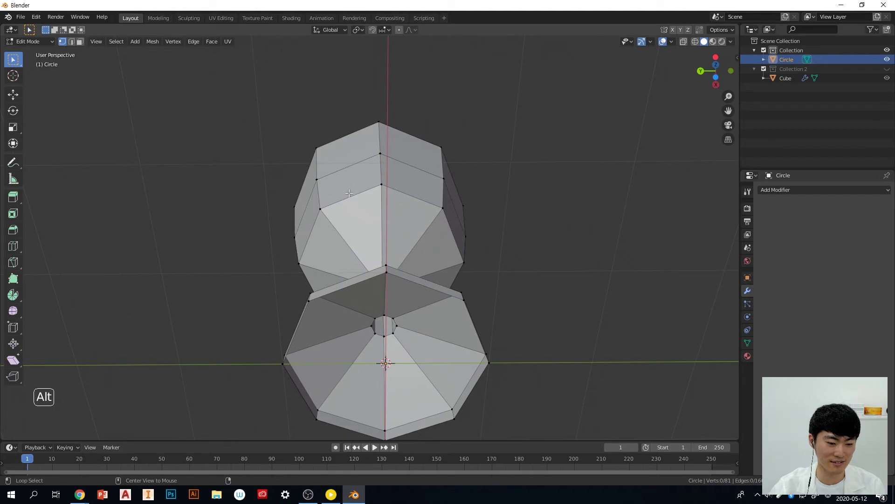
# Select different edge loops around the outside of the cup one after another
pyautogui.keyDown('alt'); pyautogui.click(350, 196); pyautogui.keyUp('alt')
pyautogui.keyDown('alt'); pyautogui.click(346, 165); pyautogui.keyUp('alt')
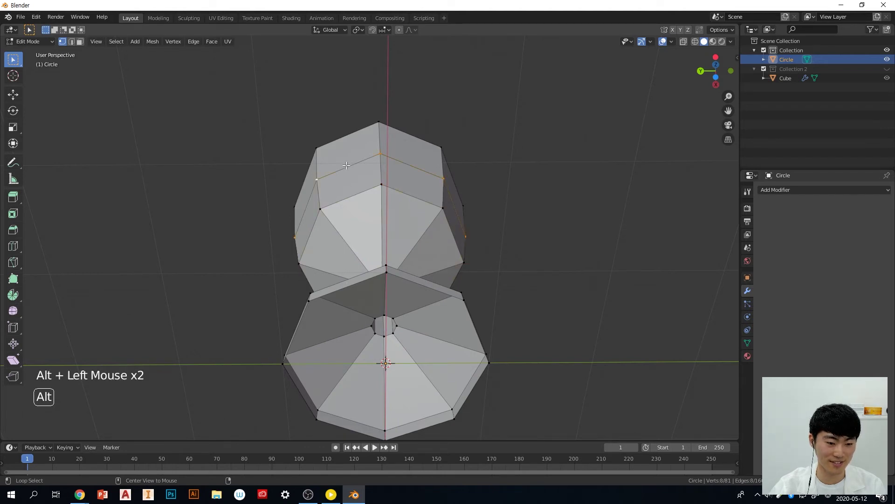
pyautogui.keyDown('alt'); pyautogui.click(354, 195); pyautogui.keyUp('alt')
pyautogui.moveTo(354, 195); pyautogui.dragTo(452, 250, button='middle')
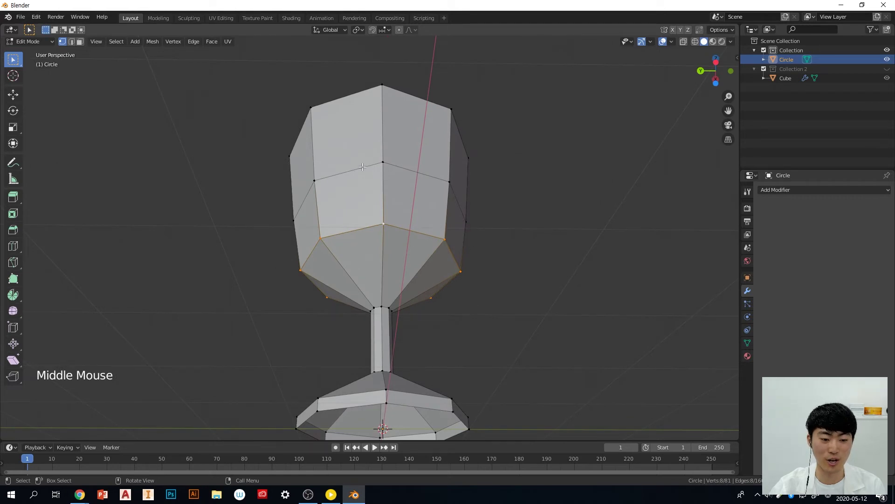
pyautogui.keyDown('alt'); pyautogui.click(324, 214); pyautogui.keyUp('alt')
pyautogui.moveTo(437, 360); pyautogui.dragTo(376, 302, button='middle')
pyautogui.keyDown('alt'); pyautogui.click(355, 286); pyautogui.keyUp('alt')
pyautogui.keyDown('alt'); pyautogui.click(357, 199); pyautogui.keyUp('alt')
pyautogui.keyDown('alt'); pyautogui.click(357, 199); pyautogui.keyUp('alt')
pyautogui.keyDown('alt'); pyautogui.click(353, 134); pyautogui.keyUp('alt')
pyautogui.keyDown('alt'); pyautogui.click(355, 180); pyautogui.keyUp('alt')
pyautogui.keyDown('alt'); pyautogui.click(356, 199); pyautogui.keyUp('alt')
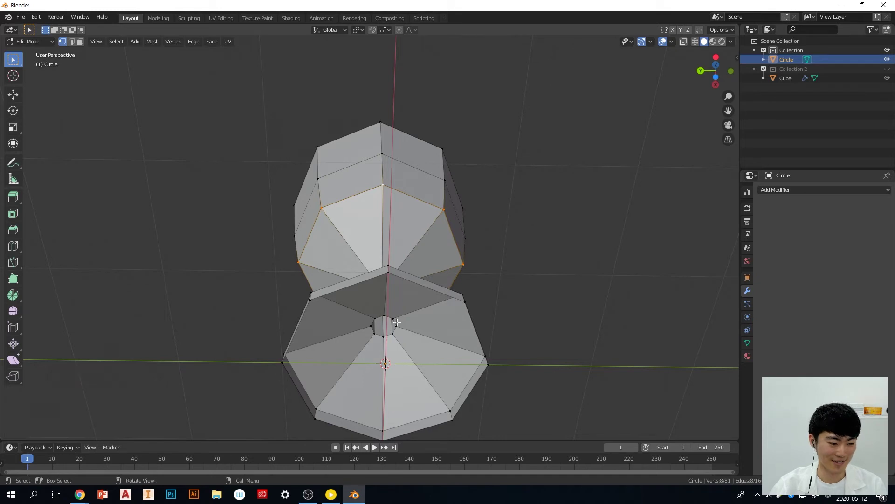
# Select the open edge loop at the bottom of the foot, fill it with a face and return to Object Mode
pyautogui.keyDown('alt'); pyautogui.click(363, 283); pyautogui.keyUp('alt')
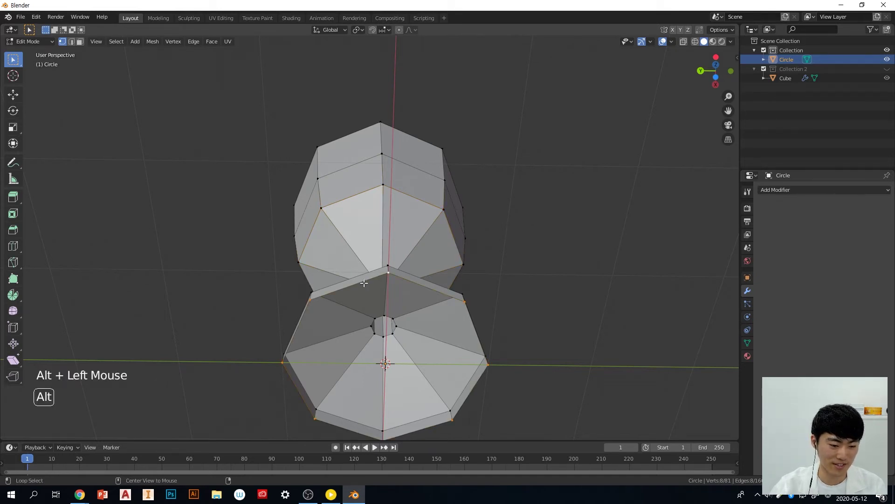
pyautogui.moveTo(417, 307); pyautogui.dragTo(456, 373, button='middle')
pyautogui.scroll(-2, 459, 374)
pyautogui.scroll(2, 452, 342)
pyautogui.moveTo(494, 271); pyautogui.dragTo(489, 239, button='middle')
pyautogui.moveTo(539, 292); pyautogui.dragTo(540, 356, button='middle')
pyautogui.press('f')
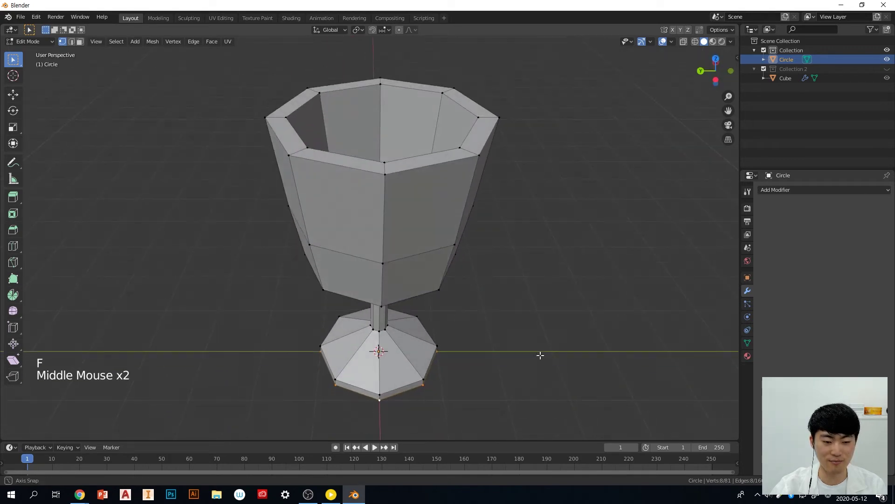
pyautogui.scroll(-2, 488, 319)
pyautogui.moveTo(487, 321); pyautogui.dragTo(481, 270, button='middle')
pyautogui.moveTo(462, 350); pyautogui.dragTo(463, 299, button='middle')
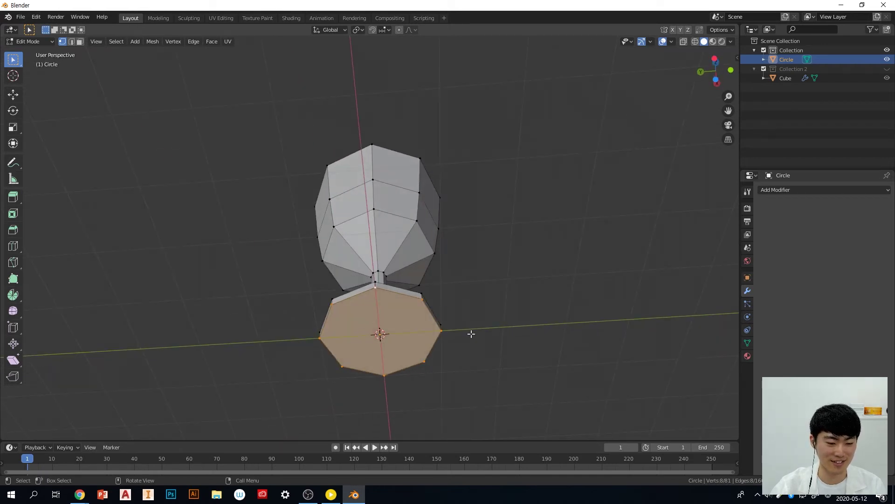
pyautogui.moveTo(531, 297); pyautogui.dragTo(513, 332, button='middle')
pyautogui.moveTo(463, 296); pyautogui.dragTo(447, 284, button='middle')
pyautogui.press('Tab')
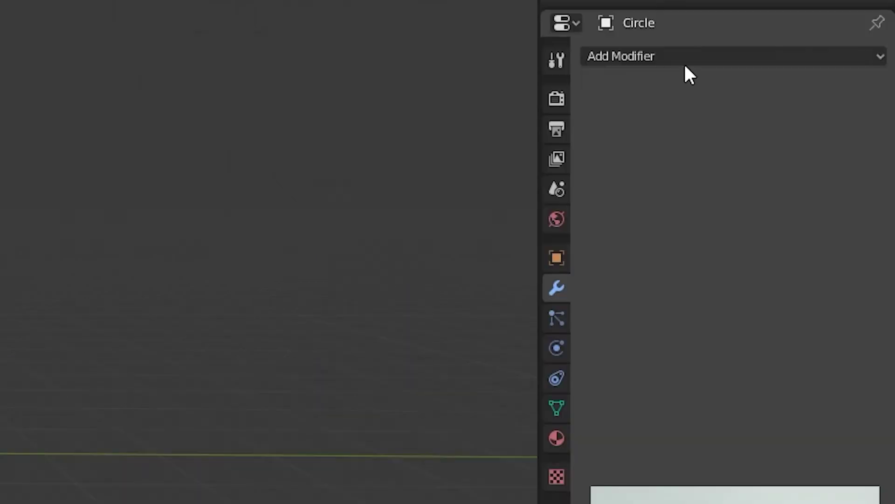
# Add a Subdivision Surface modifier to the goblet and view the smoothed shape from several angles
pyautogui.click(803, 191)
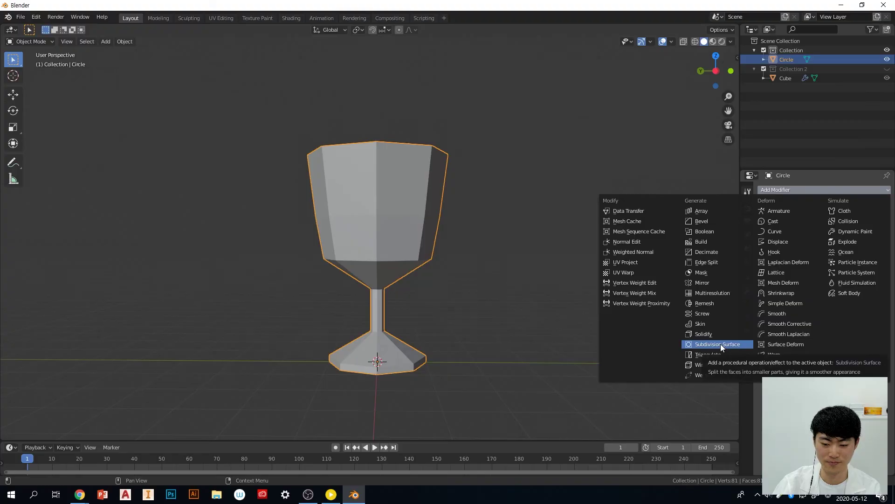
pyautogui.click(491, 409)
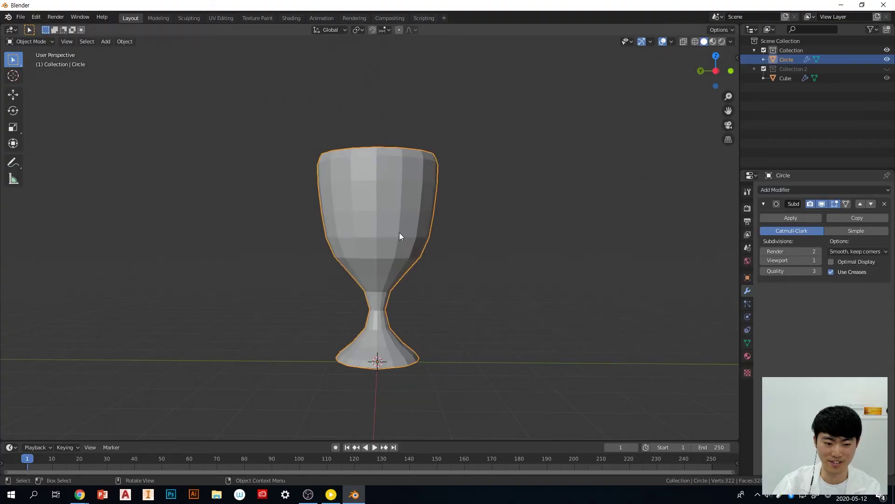
pyautogui.moveTo(413, 229); pyautogui.dragTo(481, 202, button='middle')
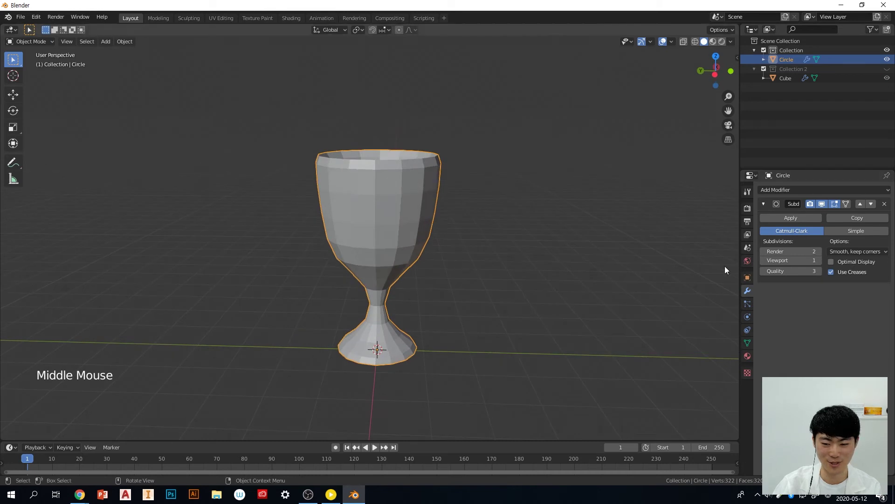
pyautogui.moveTo(502, 248)
pyautogui.mouseDown(button='middle')
pyautogui.moveTo(503, 217)
pyautogui.moveTo(502, 230)
pyautogui.mouseUp(button='middle')
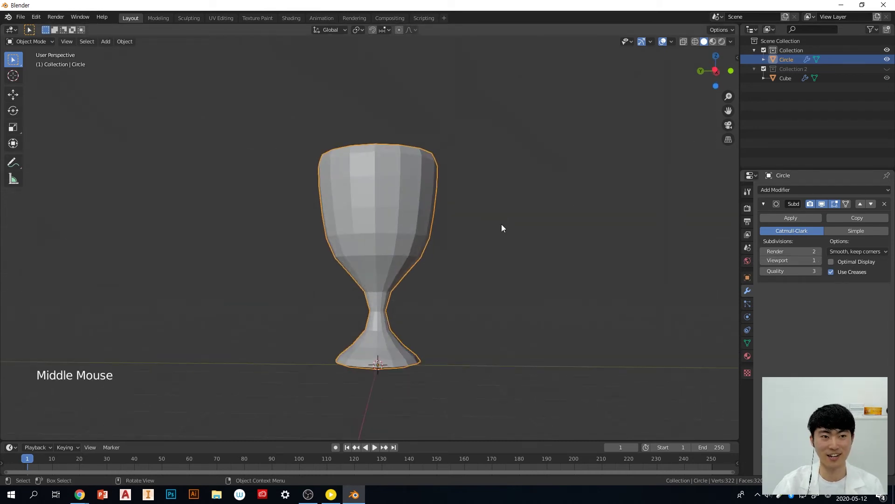
pyautogui.moveTo(458, 301); pyautogui.dragTo(476, 358, button='middle')
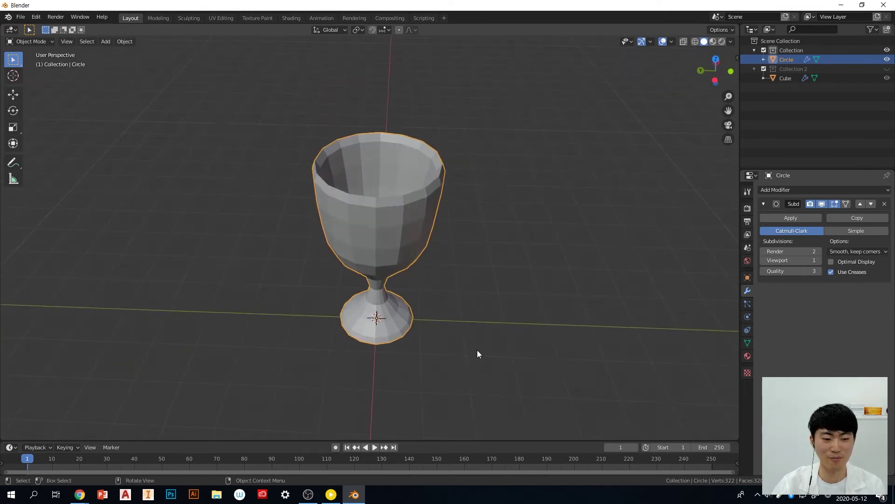
pyautogui.moveTo(501, 307); pyautogui.dragTo(504, 296, button='middle')
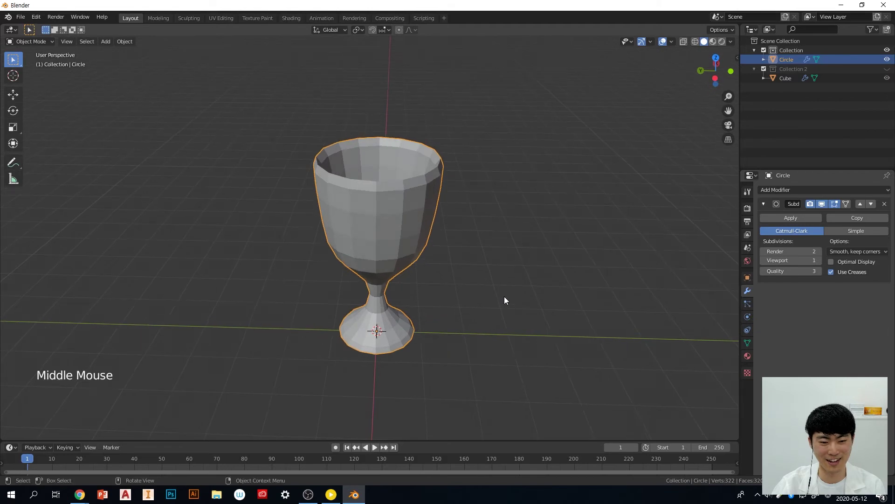
pyautogui.moveTo(507, 282)
pyautogui.mouseDown(button='middle')
pyautogui.moveTo(509, 261)
pyautogui.moveTo(511, 276)
pyautogui.mouseUp(button='middle')
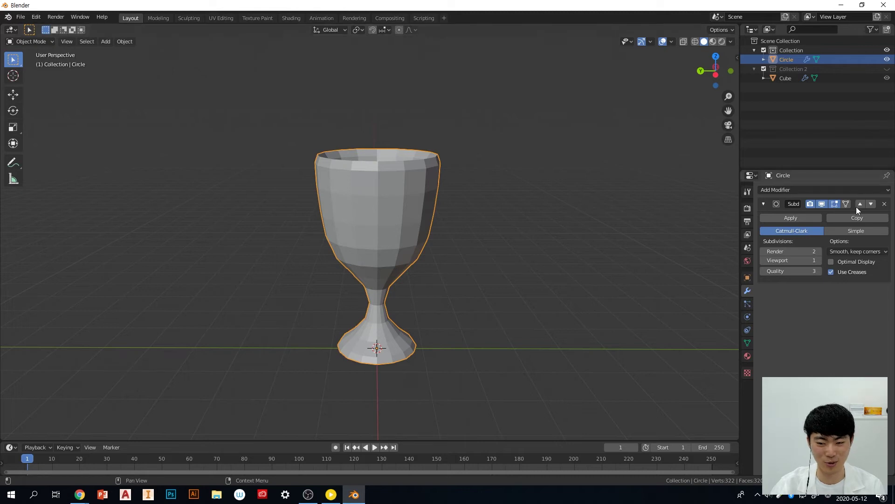
# Remove the Subdivision Surface modifier and try the quick subdivision command with level 1 and level 2, removing the modifier again
pyautogui.click(886, 204)
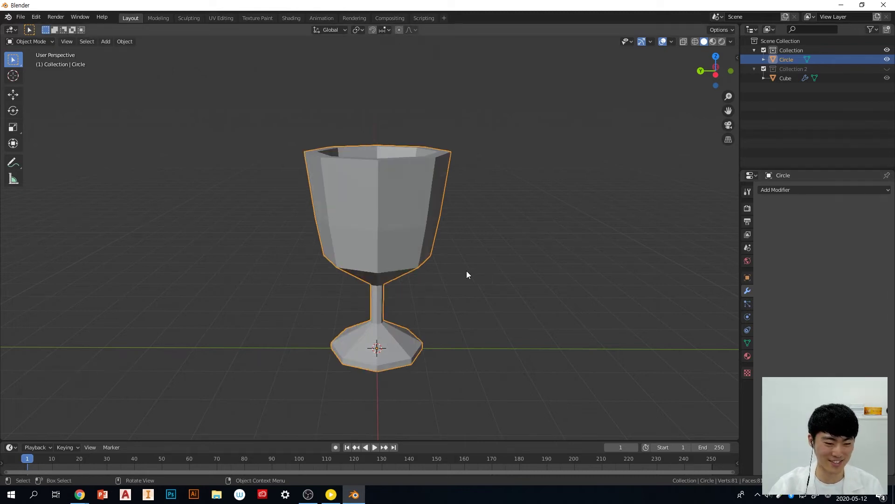
pyautogui.press('ctrl')
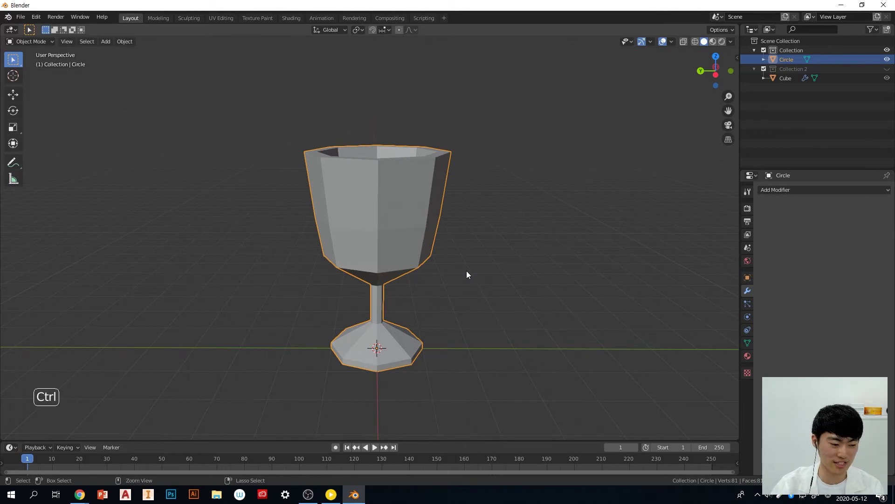
pyautogui.hotkey('ctrl', '1')
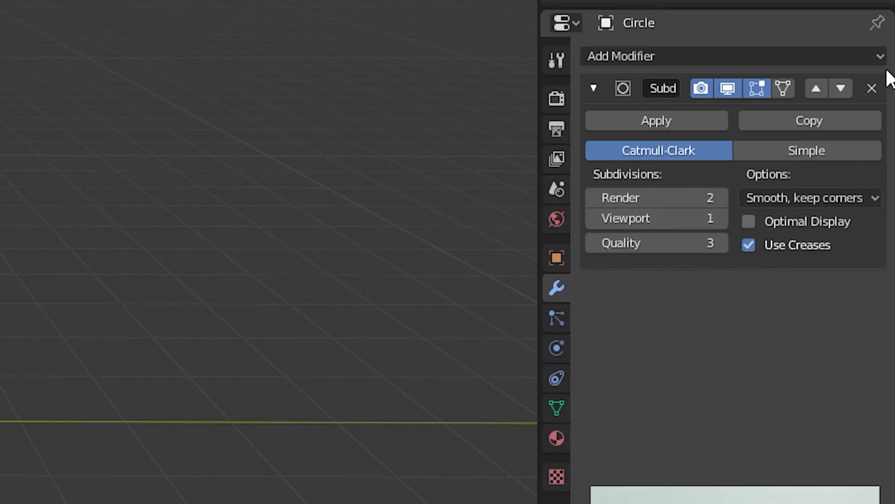
pyautogui.click(513, 243)
pyautogui.hotkey('ctrl', '2')
pyautogui.click(871, 88)
pyautogui.click(527, 254)
# Add subdivision to the goblet at level 3 with the quick subdivision command
pyautogui.hotkey('ctrl', '3')
pyautogui.click(722, 196)
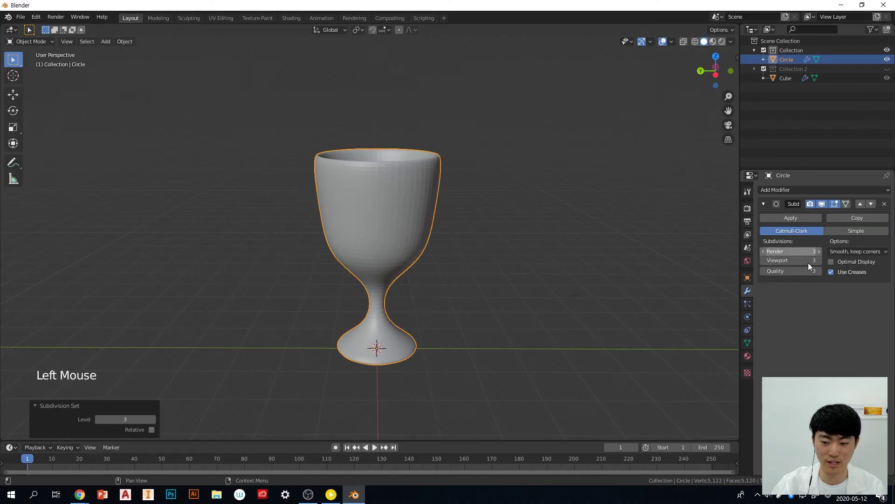
pyautogui.moveTo(518, 303); pyautogui.dragTo(493, 318, button='middle')
pyautogui.scroll(-2, 499, 303)
pyautogui.scroll(2, 507, 285)
pyautogui.scroll(-2, 496, 318)
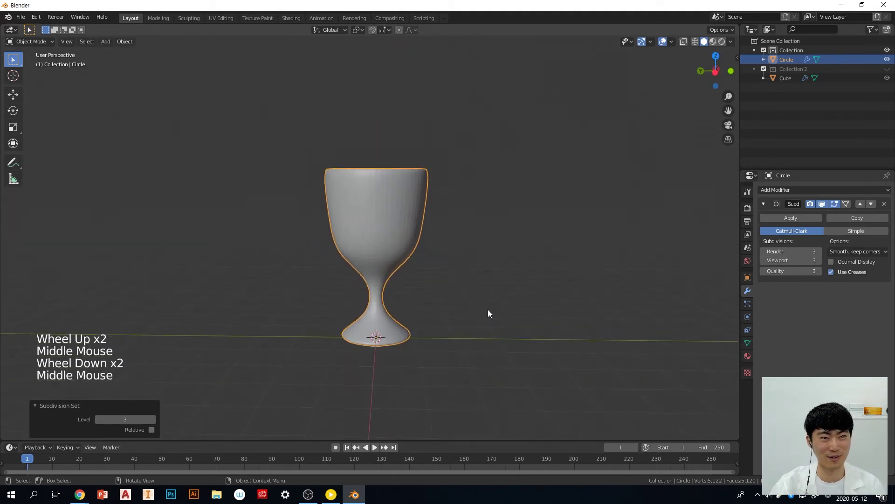
# Apply Shade Smooth to the goblet
pyautogui.rightClick(387, 211)
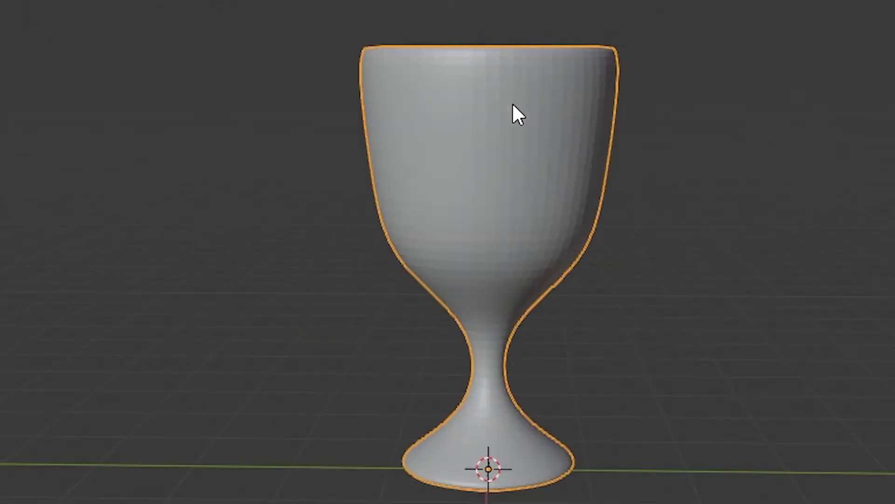
pyautogui.rightClick(513, 106)
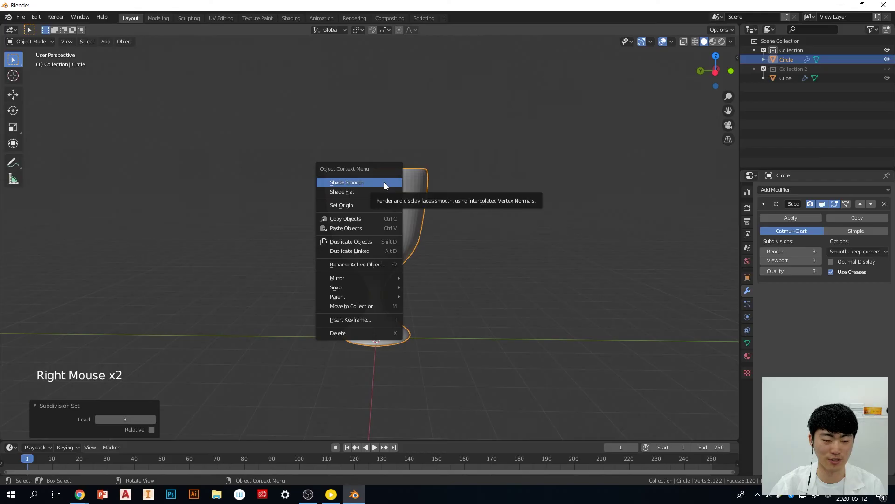
pyautogui.rightClick(507, 81)
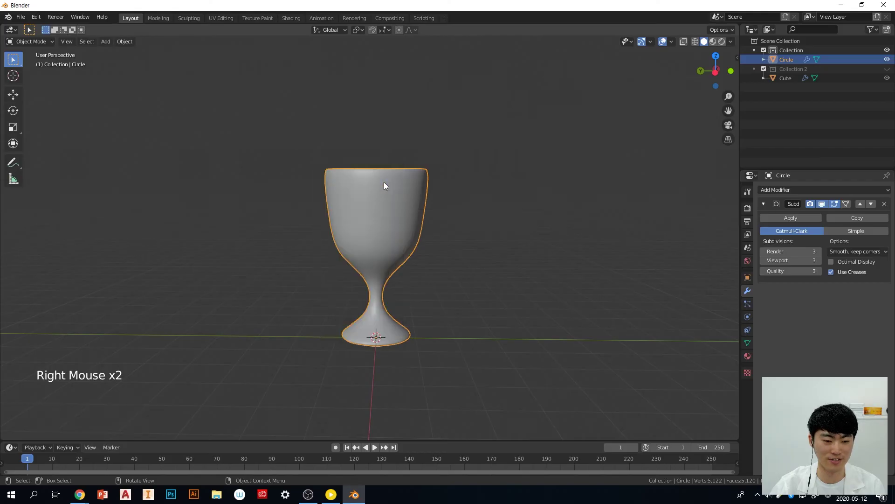
pyautogui.moveTo(532, 262); pyautogui.dragTo(468, 252, button='middle')
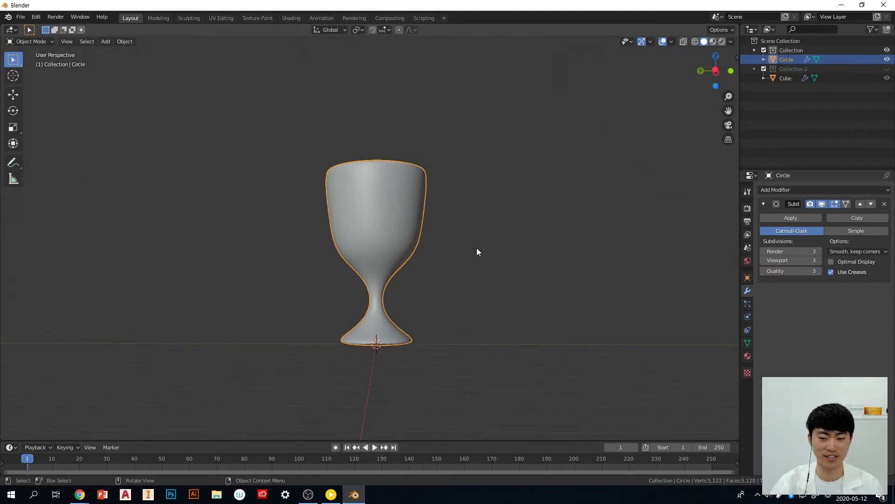
pyautogui.moveTo(429, 210); pyautogui.dragTo(480, 242, button='middle')
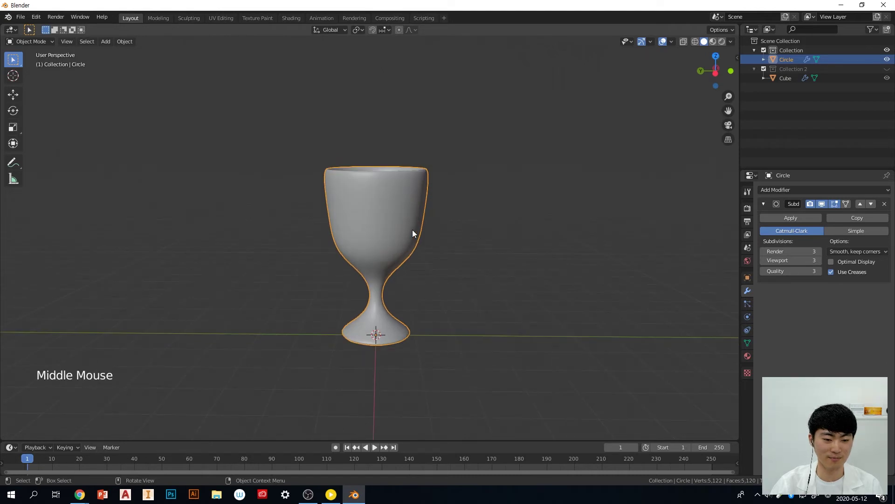
# Switch the goblet to Edit Mode and make the Subdivision Surface modifier display its edit cage on the smoothed surface
pyautogui.press('Tab')
pyautogui.press('Tab')
pyautogui.press('Tab')
pyautogui.press('Tab')
pyautogui.moveTo(485, 254); pyautogui.dragTo(499, 267, button='middle')
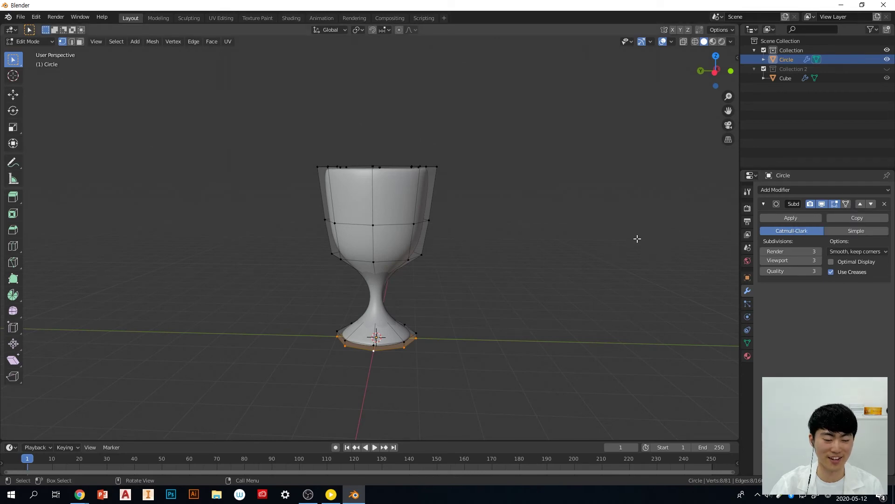
pyautogui.click(849, 204)
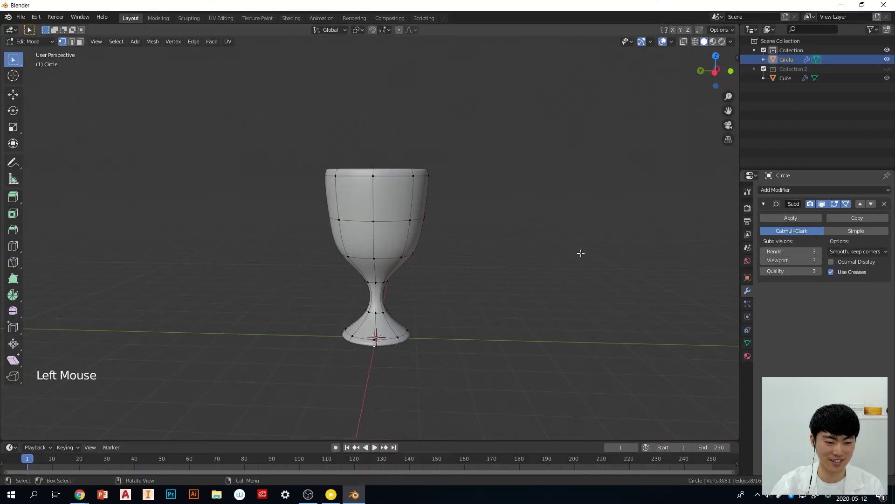
# Select the edge loop around the middle of the cup and scale it slightly
pyautogui.moveTo(459, 312)
pyautogui.mouseDown(button='middle')
pyautogui.moveTo(458, 233)
pyautogui.moveTo(455, 312)
pyautogui.mouseUp(button='middle')
pyautogui.keyDown('alt'); pyautogui.click(394, 223); pyautogui.keyUp('alt')
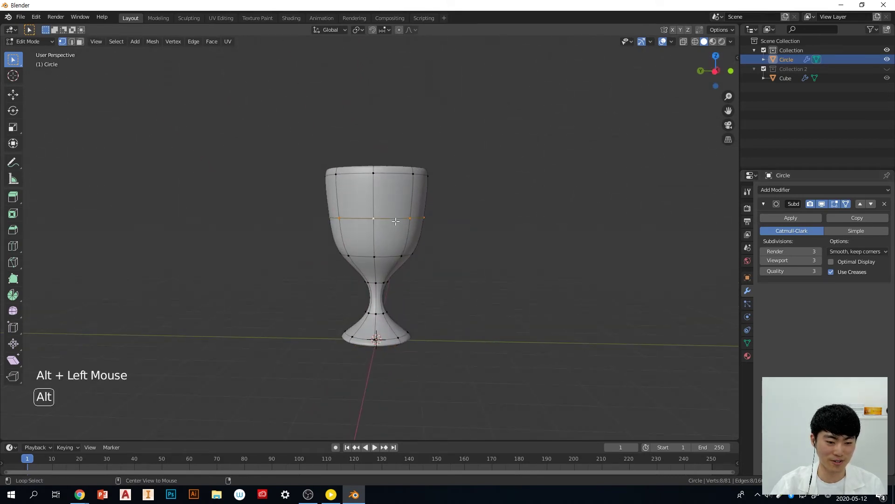
pyautogui.press('s')
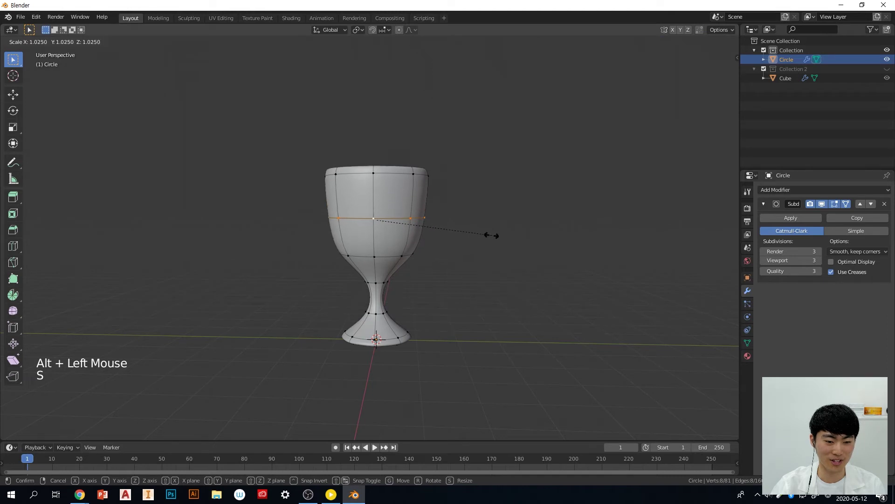
pyautogui.click(487, 236)
# Narrow the edge loop at the lower end of the cup by scaling it to about 0.873
pyautogui.keyDown('alt'); pyautogui.click(377, 256); pyautogui.keyUp('alt')
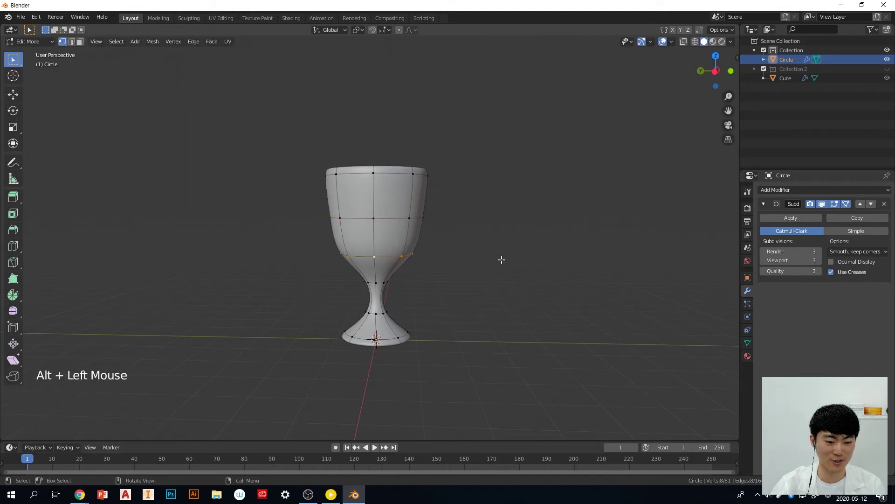
pyautogui.press('s')
pyautogui.click(431, 245)
pyautogui.moveTo(430, 246); pyautogui.dragTo(459, 293, button='middle')
pyautogui.scroll(2, 459, 293)
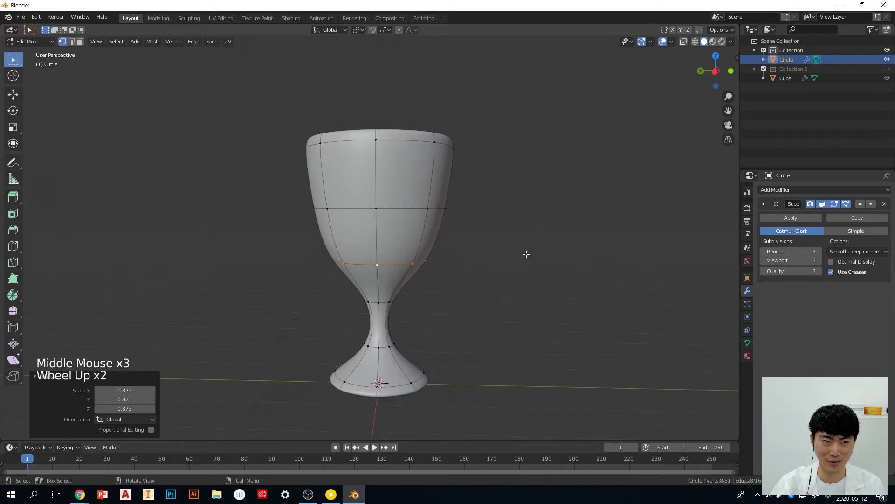
pyautogui.moveTo(470, 248); pyautogui.dragTo(475, 298, button='middle')
pyautogui.scroll(-2, 474, 250)
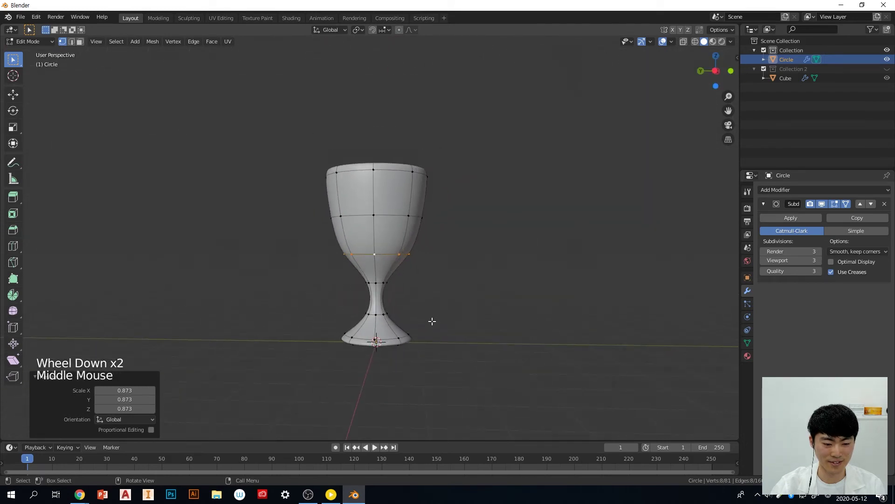
# Leave Edit Mode and examine the smoothed goblet's silhouette from several angles
pyautogui.scroll(1, 431, 326)
pyautogui.press('Tab')
pyautogui.moveTo(431, 332); pyautogui.dragTo(454, 323, button='middle')
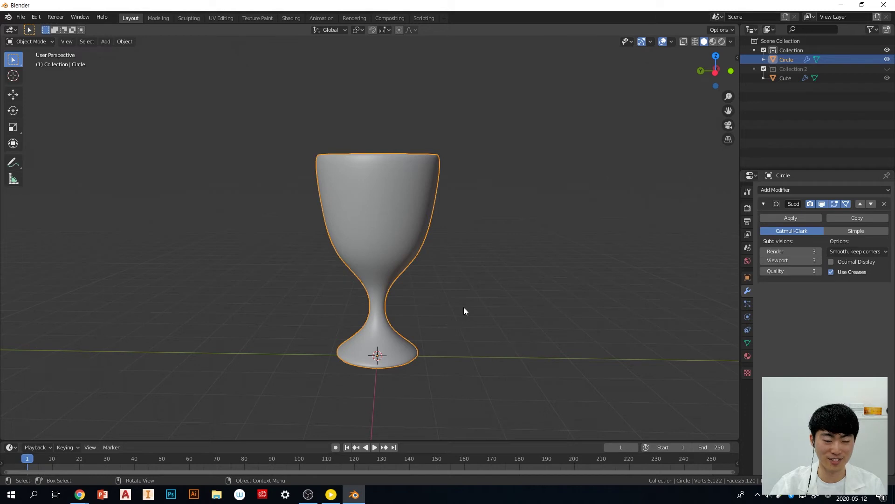
pyautogui.moveTo(464, 310); pyautogui.dragTo(460, 310, button='middle')
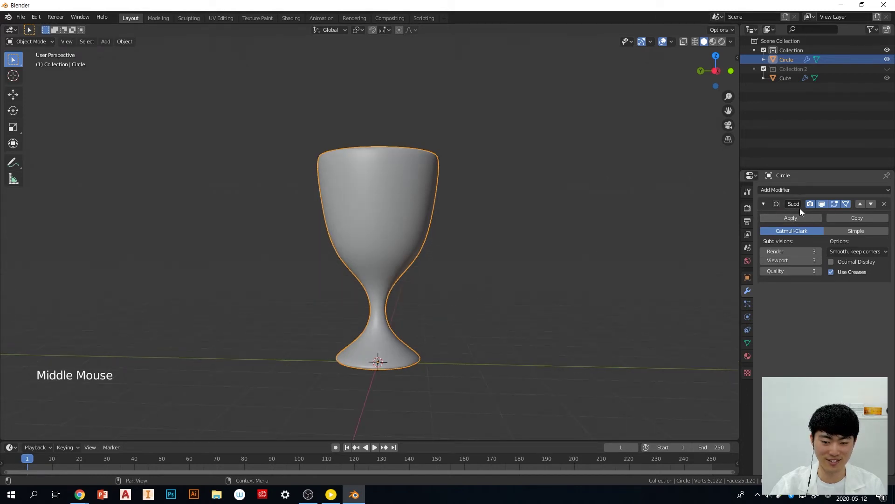
pyautogui.moveTo(432, 344); pyautogui.dragTo(378, 355, button='middle')
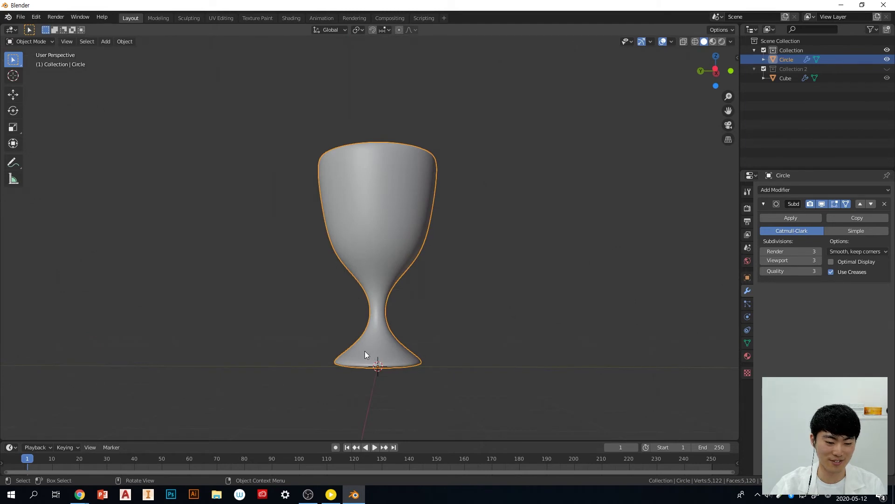
pyautogui.moveTo(451, 356); pyautogui.dragTo(446, 390, button='middle')
pyautogui.moveTo(467, 292); pyautogui.dragTo(466, 293, button='middle')
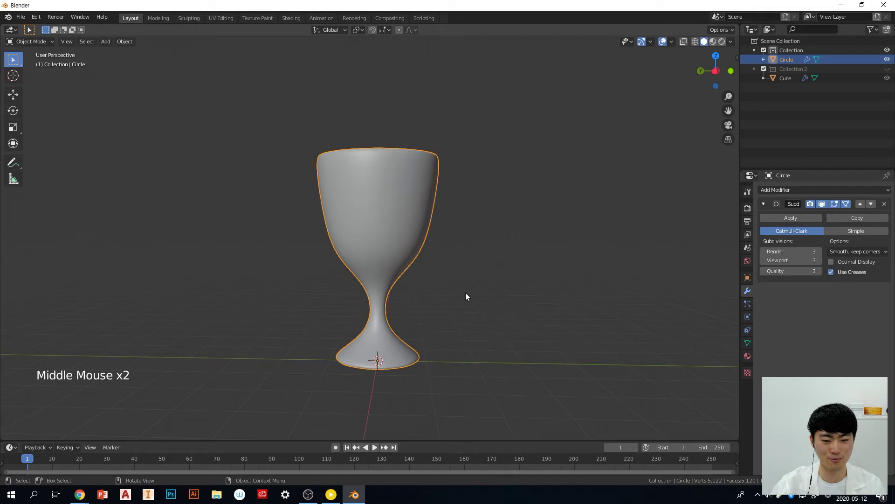
pyautogui.moveTo(464, 304); pyautogui.dragTo(442, 354, button='middle')
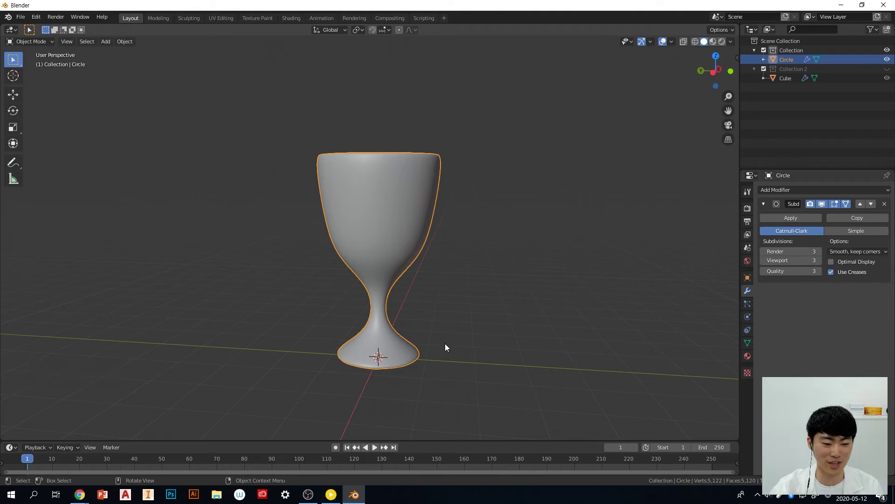
# Return the goblet to Edit Mode, turn off the modifier's On Cage display, and switch to wireframe shading
pyautogui.press('Tab')
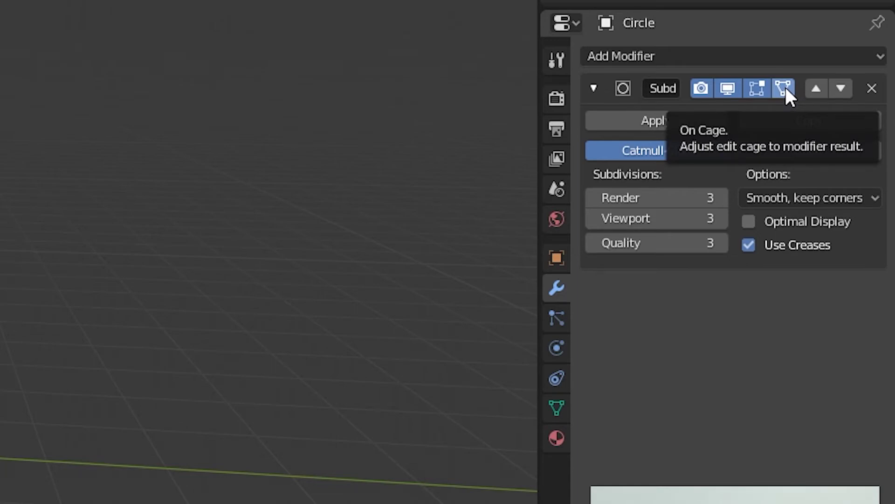
pyautogui.click(785, 87)
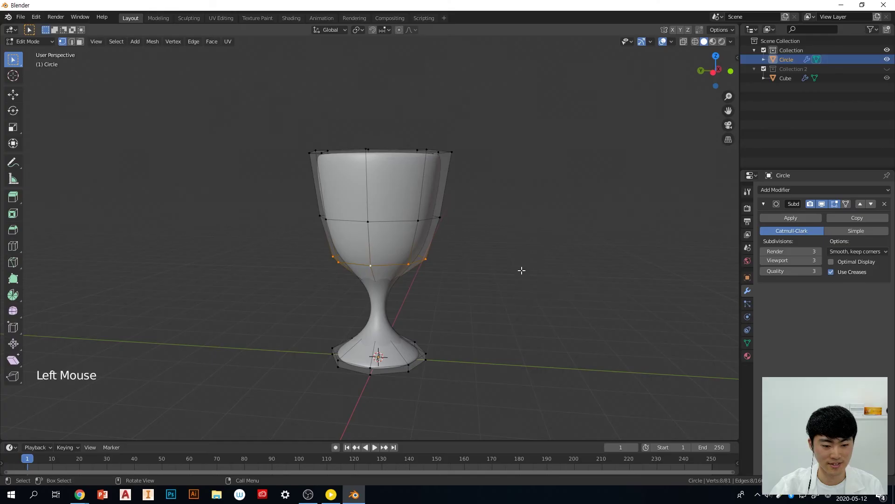
pyautogui.press('z')
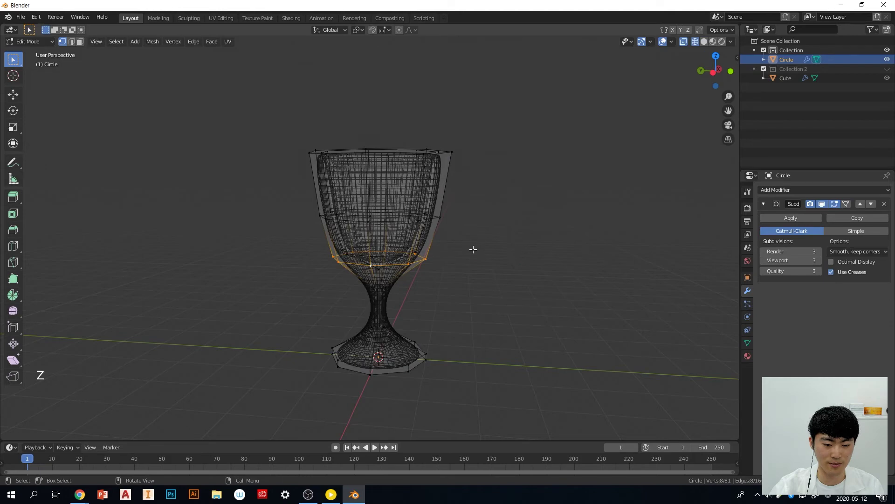
pyautogui.moveTo(434, 330)
pyautogui.mouseDown(button='middle')
pyautogui.moveTo(450, 316)
pyautogui.moveTo(439, 300)
pyautogui.moveTo(439, 332)
pyautogui.mouseUp(button='middle')
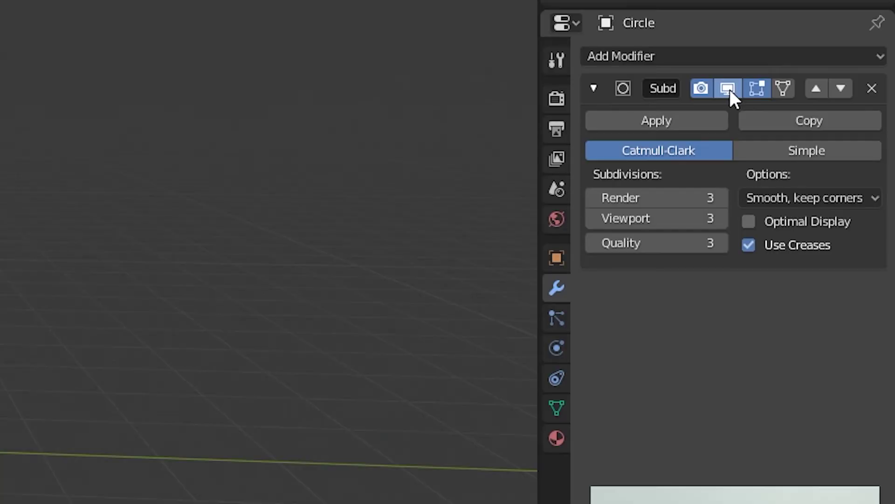
# Turn off the Subdivision Surface modifier's viewport display and get a close view of the goblet's stem
pyautogui.click(730, 89)
pyautogui.click(729, 88)
pyautogui.click(729, 87)
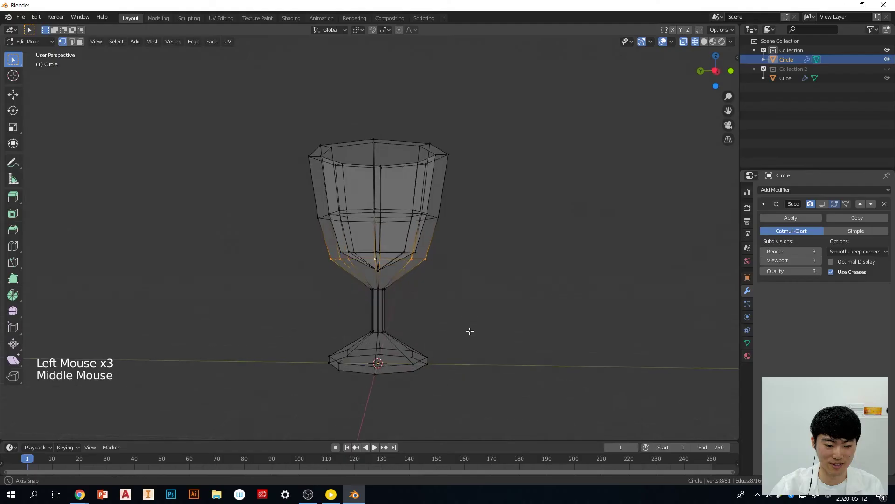
pyautogui.moveTo(470, 329); pyautogui.dragTo(456, 344, button='middle')
pyautogui.scroll(1, 449, 369)
pyautogui.scroll(2, 451, 373)
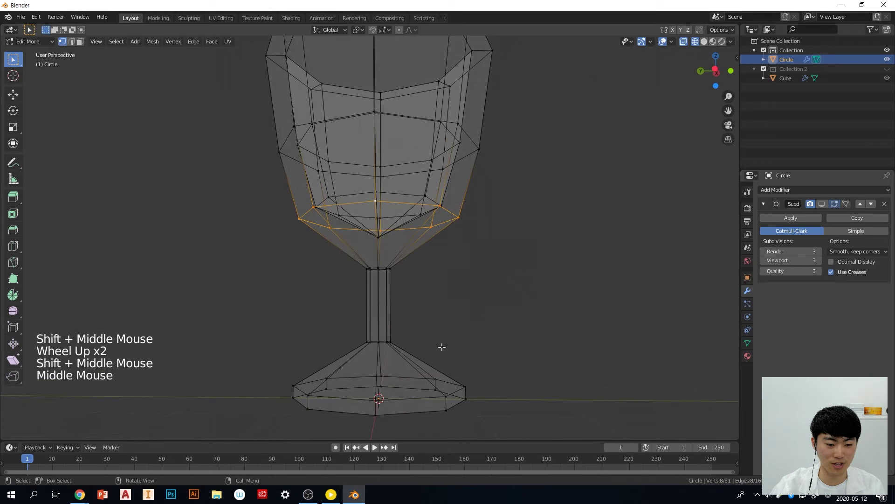
# Select the vertex ring at the bottom of the stem, move it down about 0.21 m along Z, and clear the selection
pyautogui.moveTo(347, 262); pyautogui.dragTo(456, 291)
pyautogui.click(418, 293)
pyautogui.moveTo(339, 311); pyautogui.dragTo(428, 348)
pyautogui.moveTo(354, 259); pyautogui.dragTo(471, 299)
pyautogui.click(473, 299)
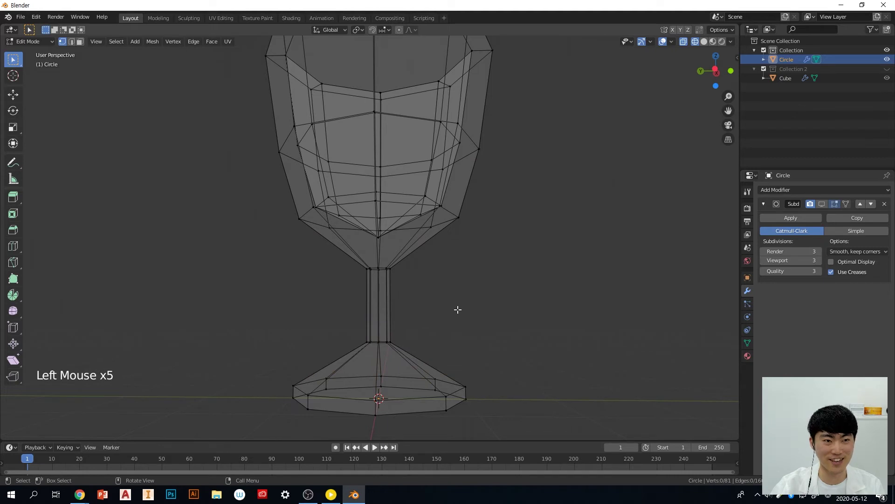
pyautogui.moveTo(356, 316); pyautogui.dragTo(457, 359)
pyautogui.click(475, 336)
pyautogui.moveTo(336, 341); pyautogui.dragTo(463, 356)
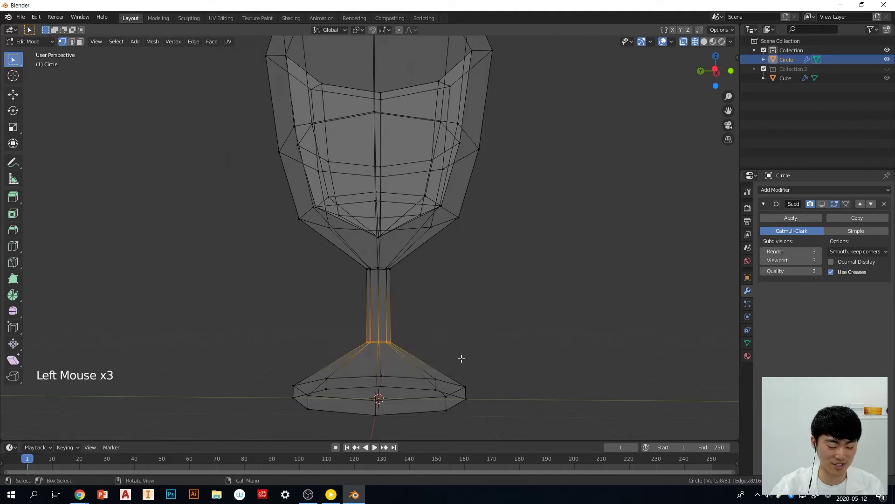
pyautogui.press('g')
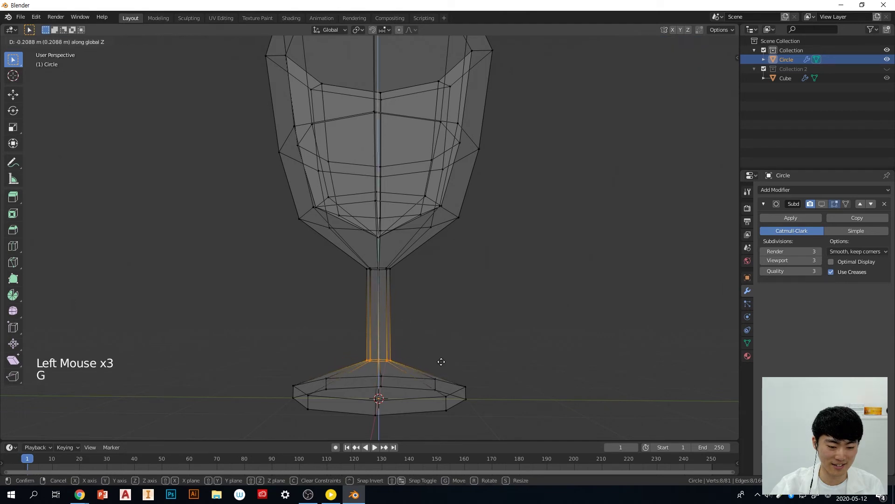
pyautogui.click(440, 360)
pyautogui.click(410, 339)
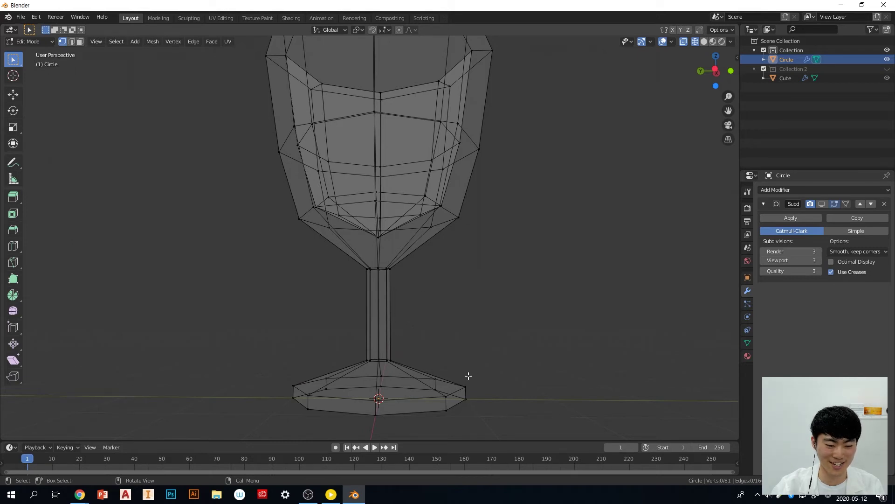
pyautogui.click(440, 335)
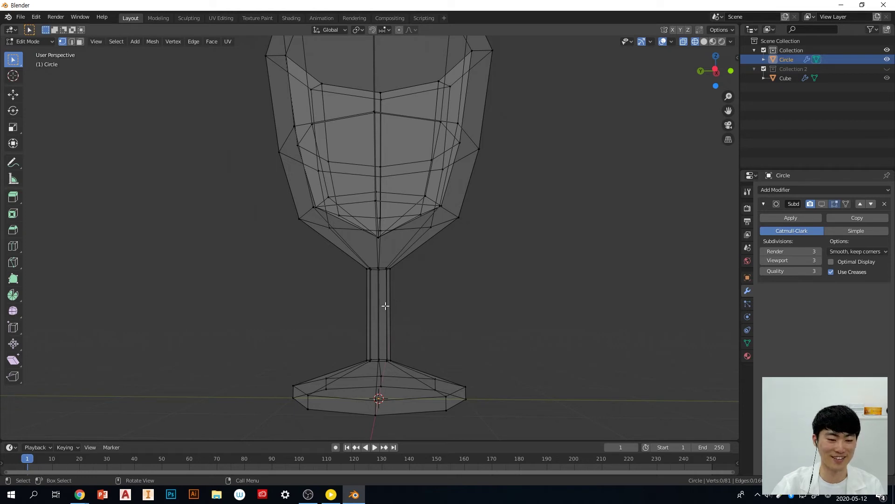
# Add one loop cut around the stem and slide it down near the foot, at a factor of about 0.625
pyautogui.moveTo(418, 312); pyautogui.dragTo(414, 323, button='middle')
pyautogui.hotkey('ctrl', 'r')
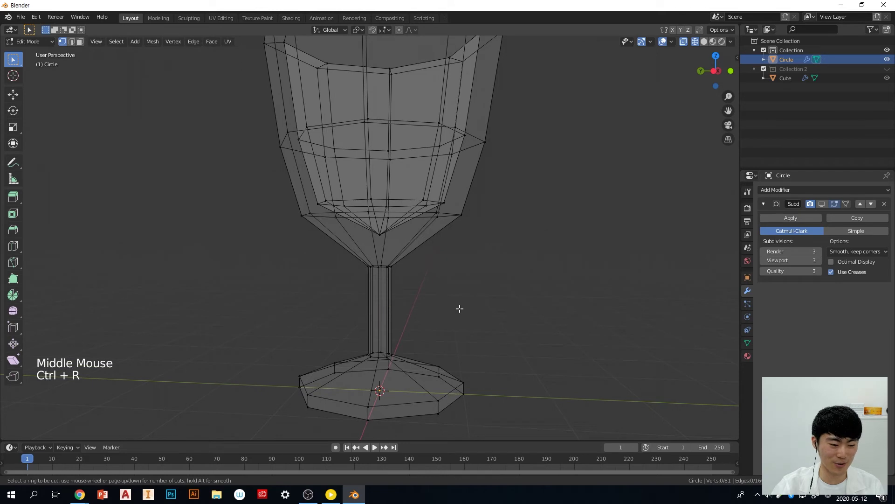
pyautogui.click(390, 311)
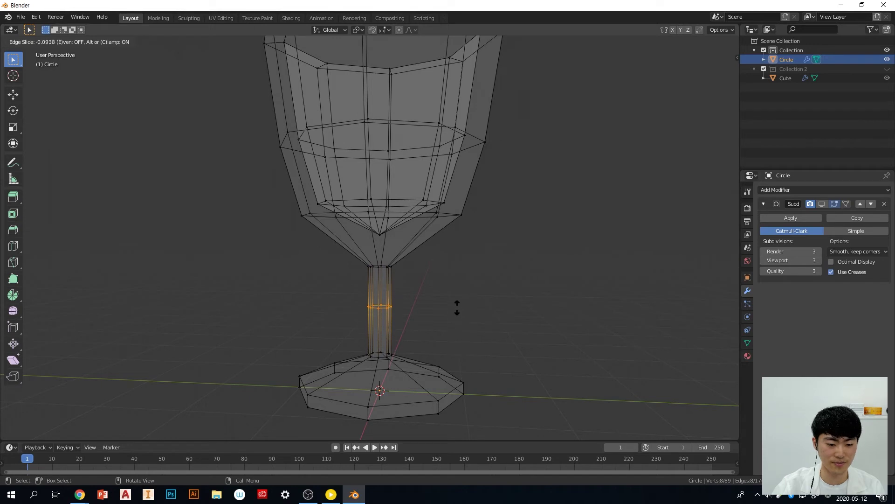
pyautogui.click(472, 340)
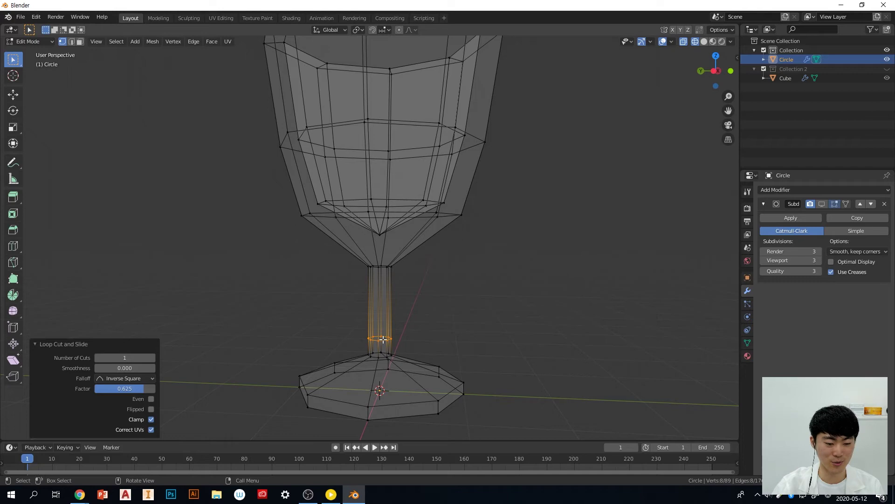
# Return to Object Mode and turn the Subdivision Surface modifier's viewport display back on to check the stem
pyautogui.press('Tab')
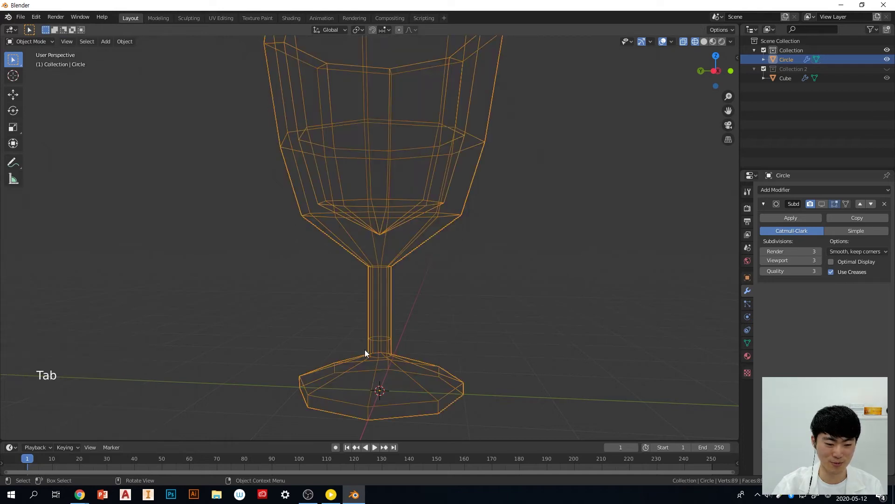
pyautogui.click(824, 204)
pyautogui.click(550, 320)
pyautogui.moveTo(522, 334); pyautogui.dragTo(455, 359, button='middle')
pyautogui.click(405, 378)
pyautogui.click(511, 340)
pyautogui.click(385, 333)
pyautogui.scroll(-2, 486, 331)
pyautogui.scroll(-1, 486, 335)
pyautogui.moveTo(486, 335); pyautogui.dragTo(475, 345, button='middle')
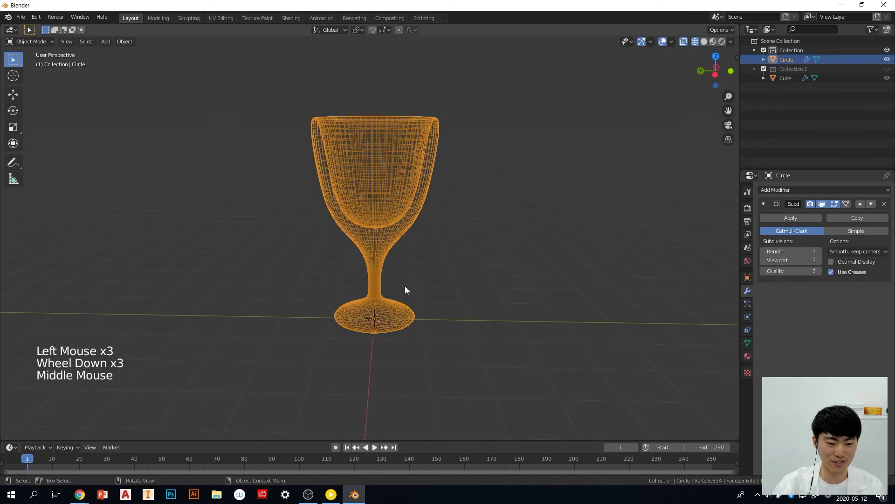
# In Edit Mode, add one loop cut to the stem and slide it up near the cup, at a factor of about -0.733
pyautogui.scroll(3, 411, 313)
pyautogui.moveTo(430, 321); pyautogui.dragTo(433, 301, button='middle')
pyautogui.press('Tab')
pyautogui.click(417, 305)
pyautogui.hotkey('ctrl', 'r')
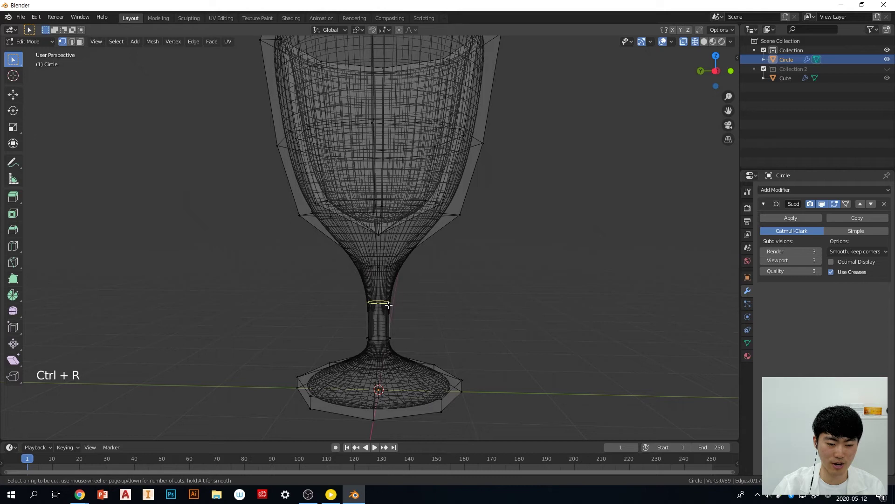
pyautogui.click(389, 305)
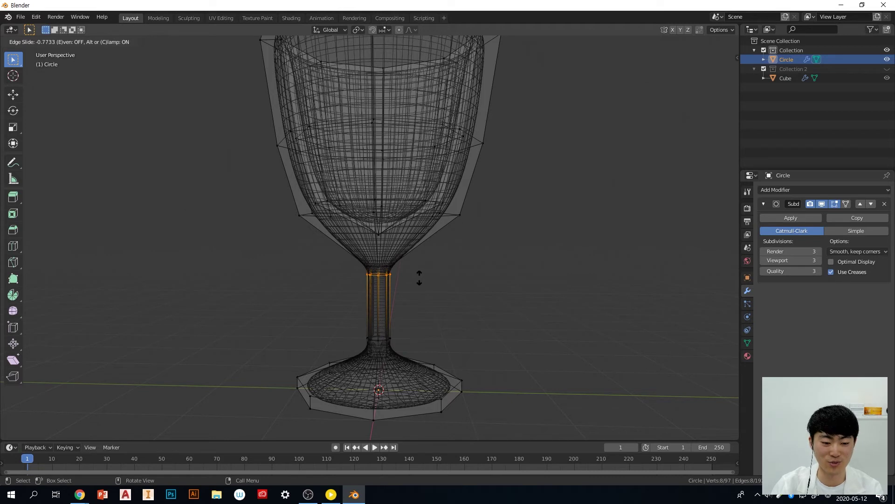
pyautogui.click(460, 279)
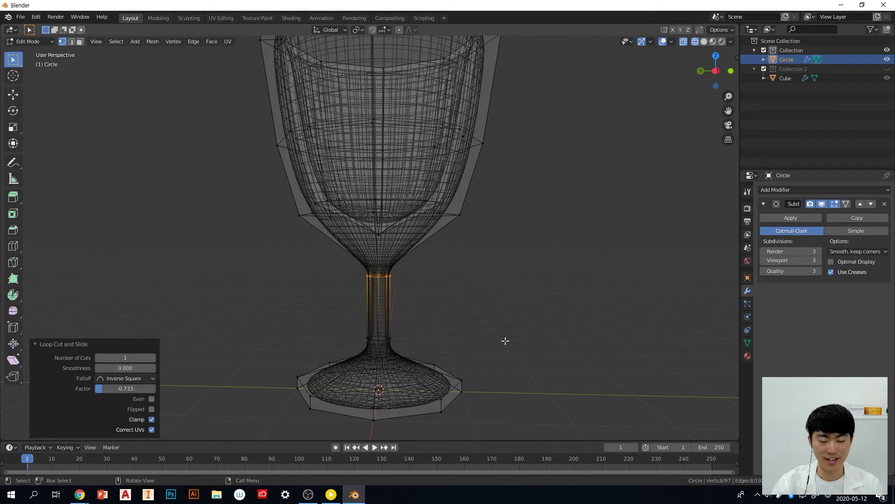
# Return to Object Mode, switch to solid shading, and view the whole goblet with its reshaped stem
pyautogui.press('Tab')
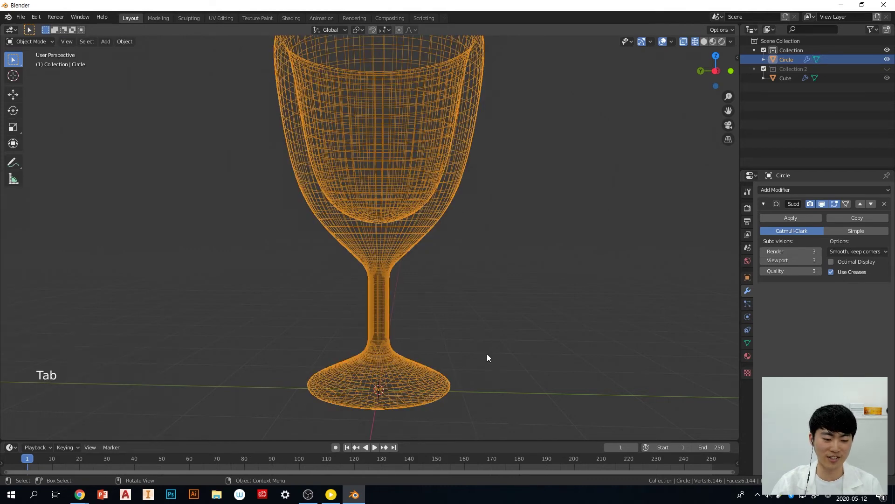
pyautogui.click(514, 310)
pyautogui.moveTo(513, 309); pyautogui.dragTo(504, 311, button='middle')
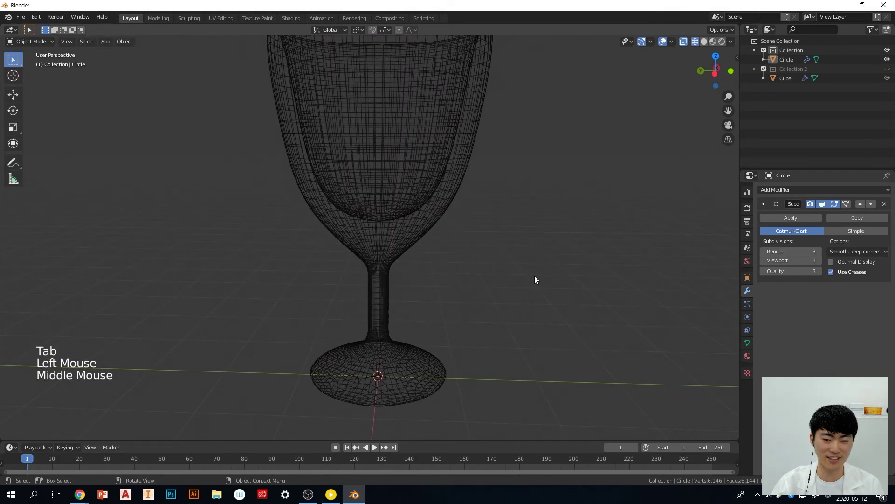
pyautogui.press('z')
pyautogui.scroll(-3, 444, 293)
pyautogui.click(396, 315)
pyautogui.moveTo(396, 315); pyautogui.dragTo(437, 340, button='middle')
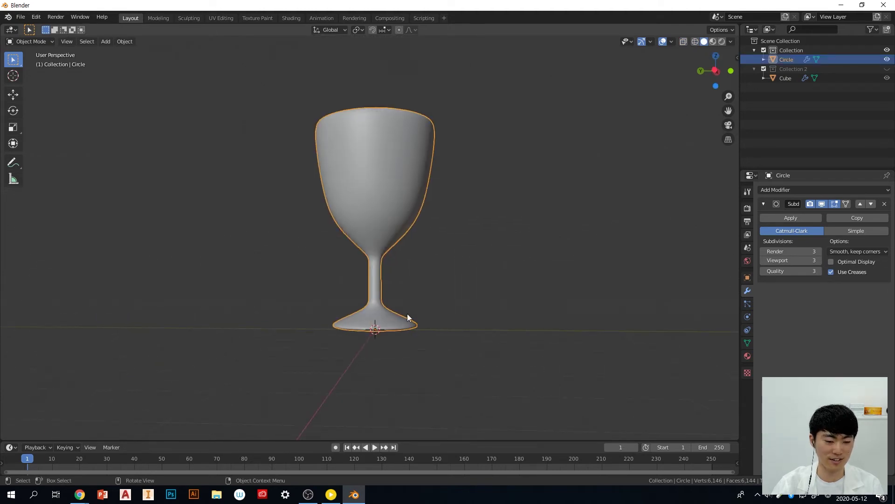
pyautogui.moveTo(482, 297); pyautogui.dragTo(478, 322, button='middle')
# In Edit Mode, select the bottom edge loop of the foot and apply an Edge Crease with a factor of 1.000
pyautogui.press('Tab')
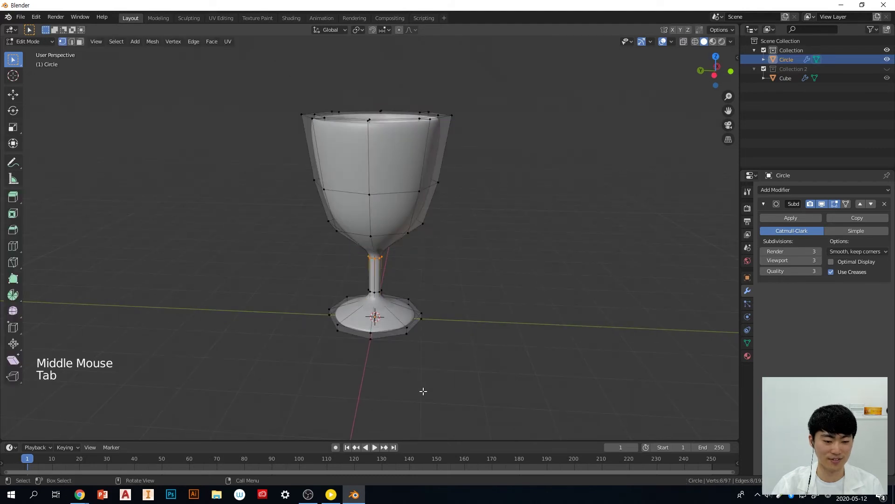
pyautogui.scroll(2, 423, 394)
pyautogui.click(562, 366)
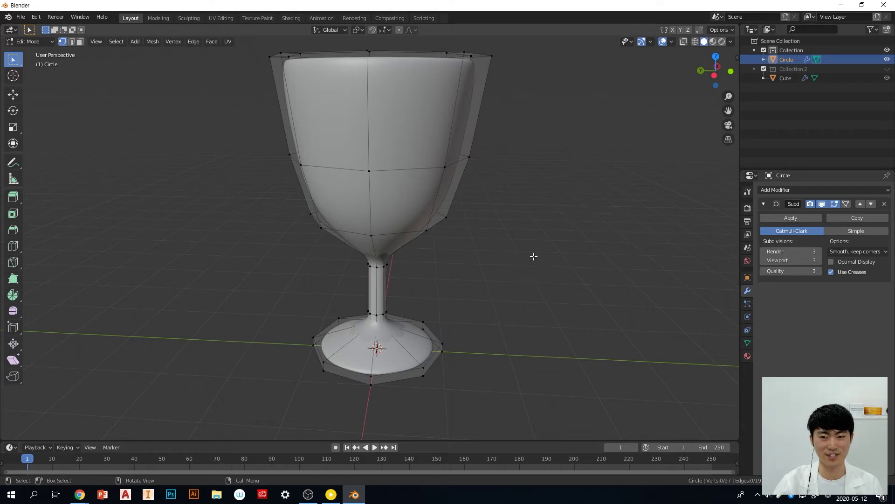
pyautogui.moveTo(477, 307); pyautogui.dragTo(463, 321, button='middle')
pyautogui.press('alt')
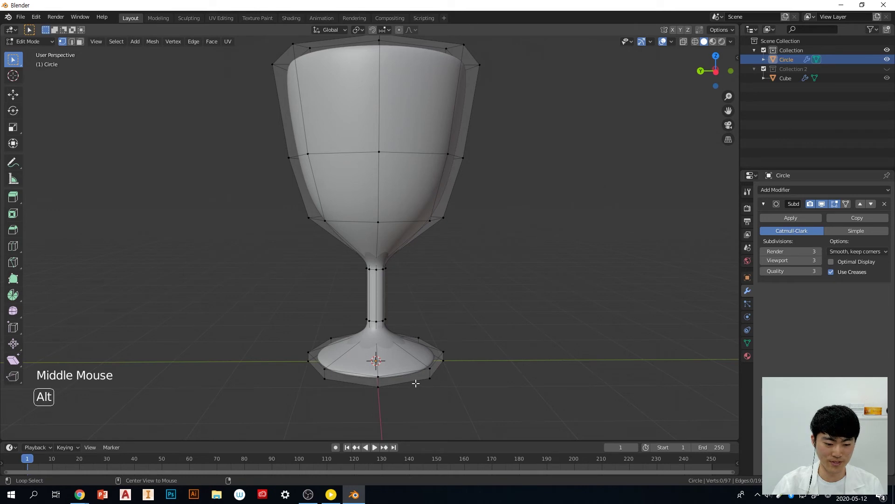
pyautogui.keyDown('alt'); pyautogui.click(416, 383); pyautogui.keyUp('alt')
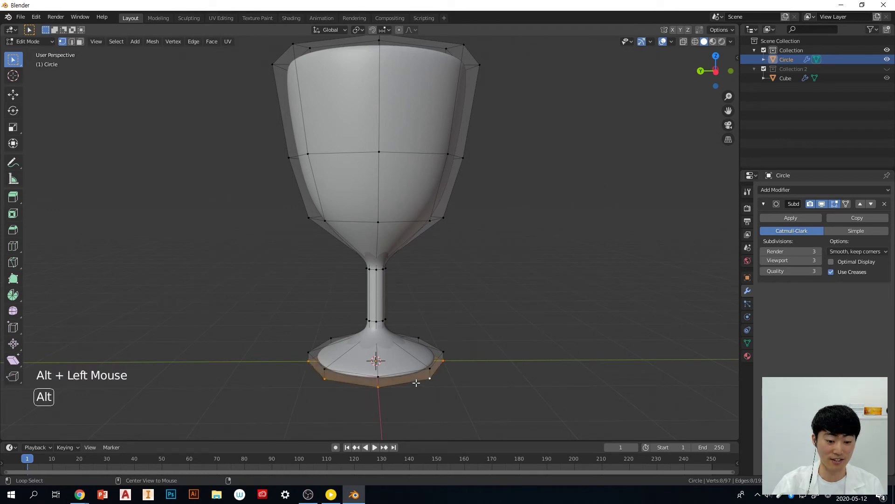
pyautogui.moveTo(470, 382)
pyautogui.mouseDown(button='middle')
pyautogui.moveTo(462, 340)
pyautogui.moveTo(465, 381)
pyautogui.mouseUp(button='middle')
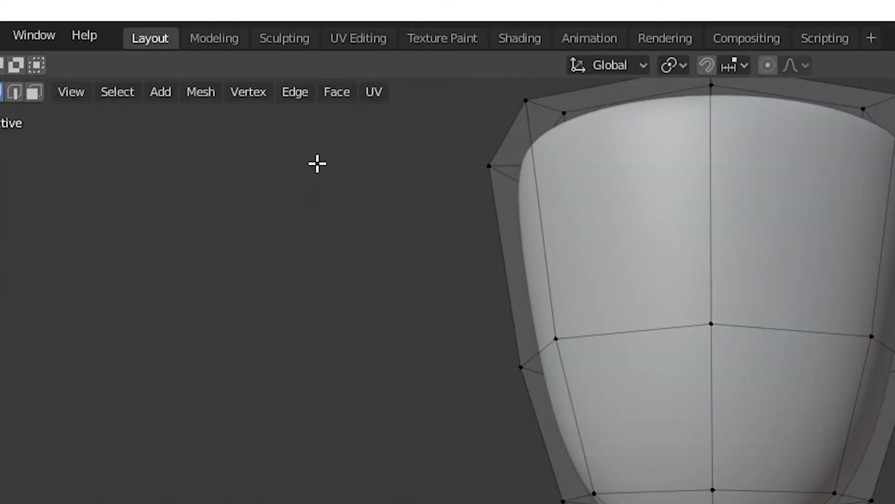
pyautogui.click(298, 92)
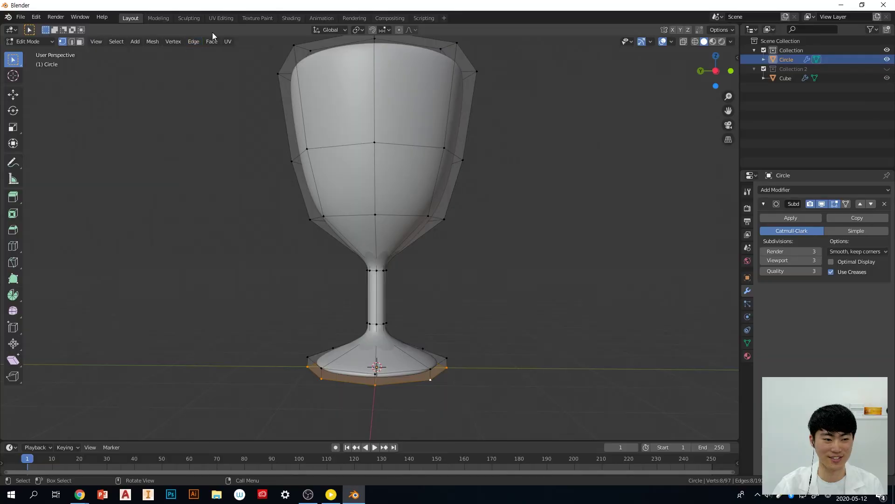
pyautogui.click(193, 41)
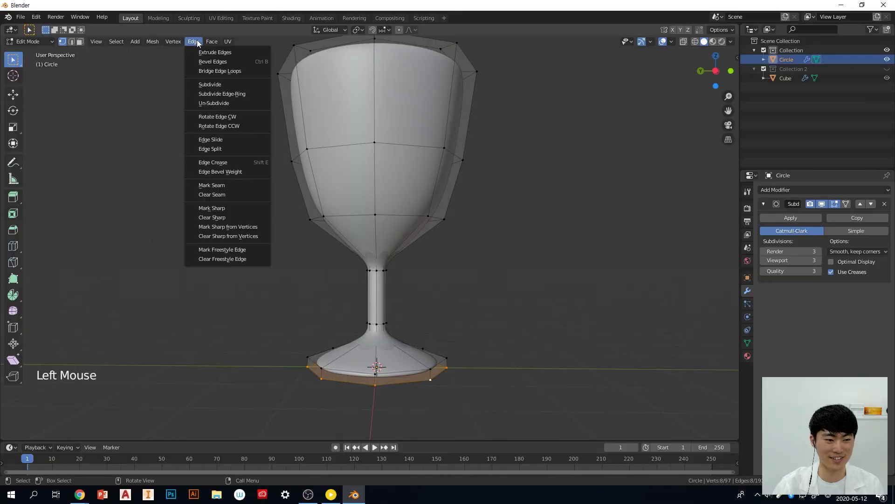
pyautogui.click(253, 162)
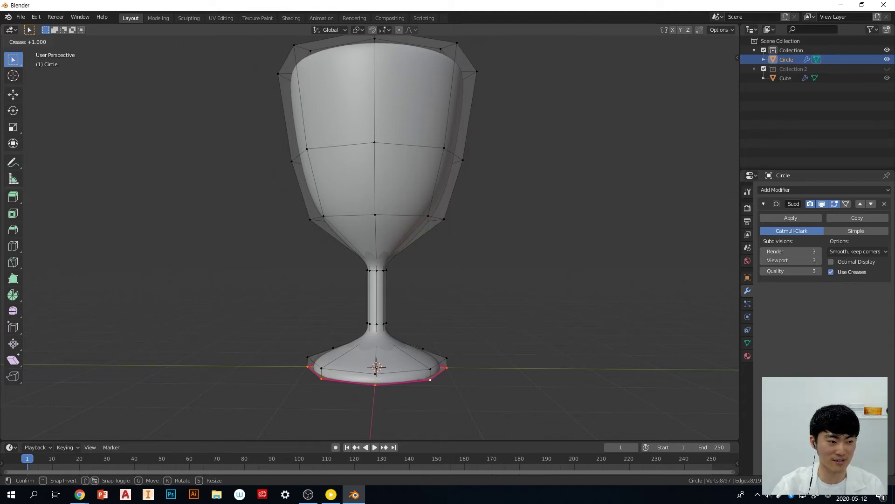
pyautogui.click(513, 293)
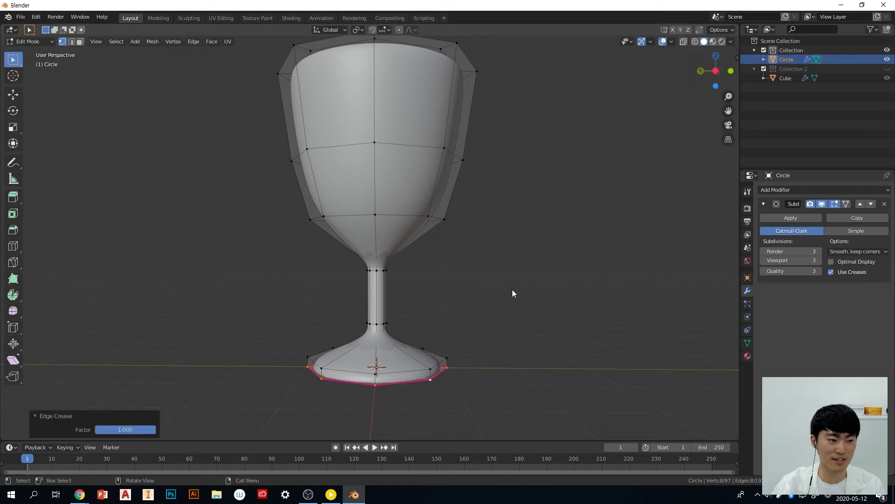
# Inspect the creased foot from below in Object Mode, and in Edit Mode delete the single face closing its underside
pyautogui.press('Tab')
pyautogui.moveTo(509, 360); pyautogui.dragTo(427, 319, button='middle')
pyautogui.click(502, 360)
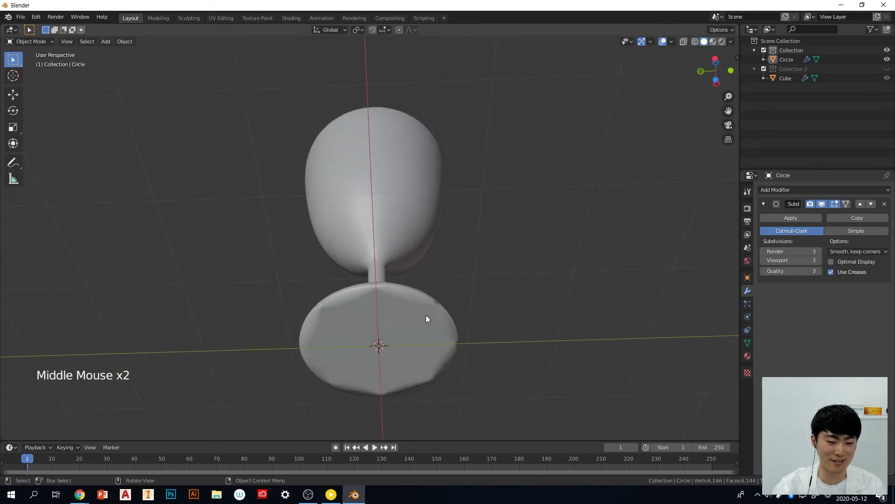
pyautogui.moveTo(482, 316); pyautogui.dragTo(430, 337, button='middle')
pyautogui.click(364, 320)
pyautogui.press('Tab')
pyautogui.press('x')
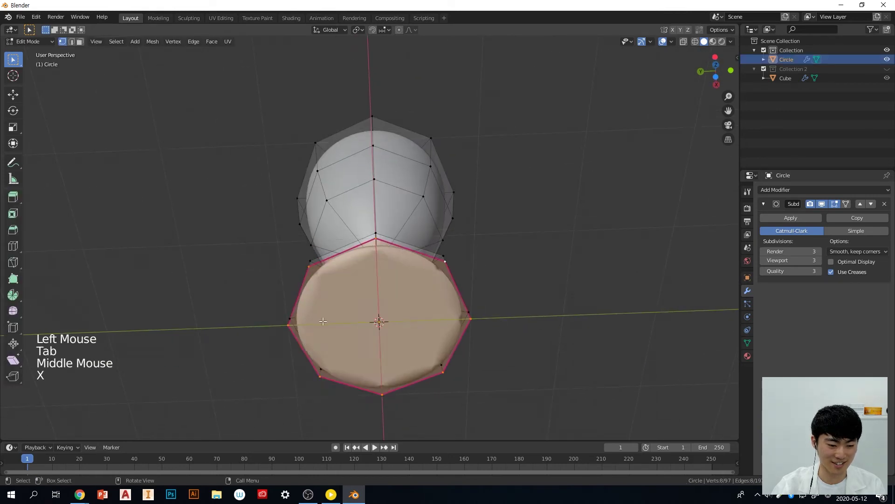
pyautogui.press('x')
pyautogui.click(351, 316)
# Select the foot's open bottom edge loop, extrude it and scale the new ring inward to about 0.342
pyautogui.keyDown('alt'); pyautogui.click(342, 258); pyautogui.keyUp('alt')
pyautogui.moveTo(459, 277); pyautogui.dragTo(521, 322, button='middle')
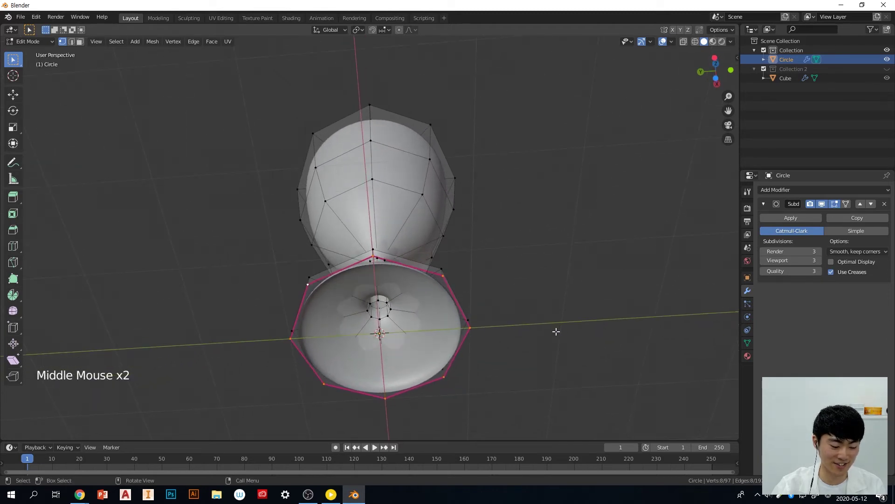
pyautogui.press('e')
pyautogui.press('s')
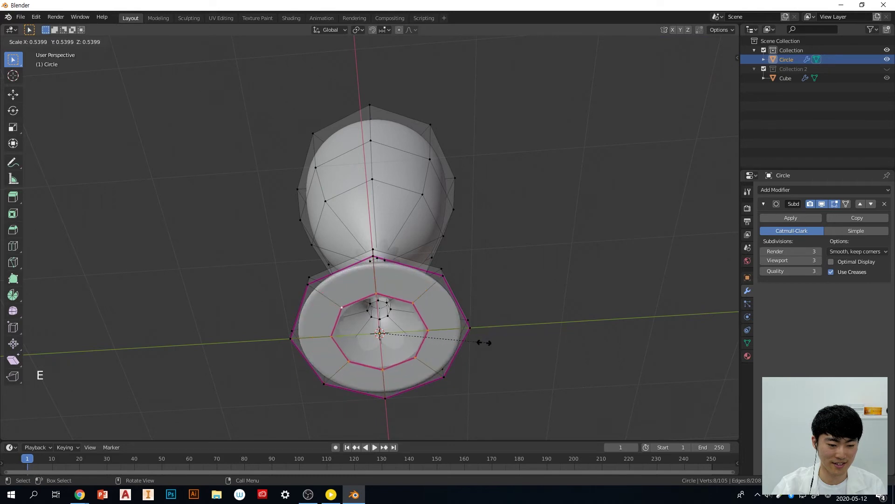
pyautogui.click(446, 344)
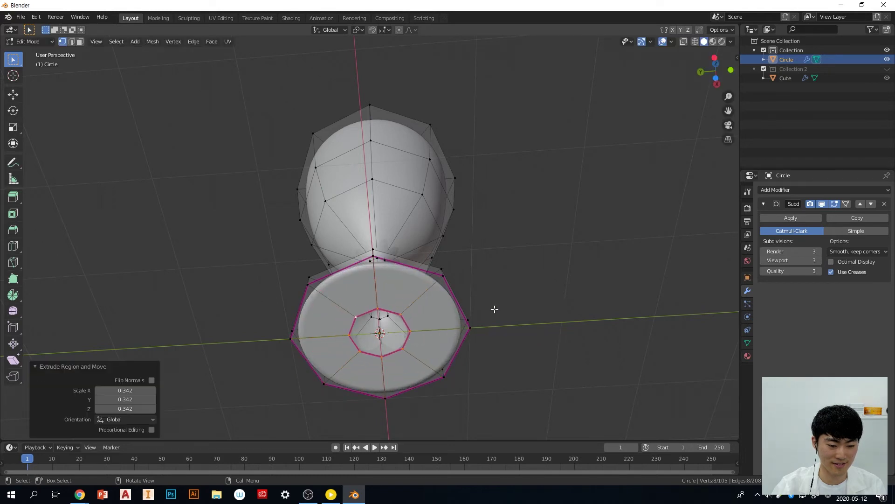
# Extrude the inner ring on the foot's underside inward once more and merge its vertices at center to close the base
pyautogui.press('e')
pyautogui.press('s')
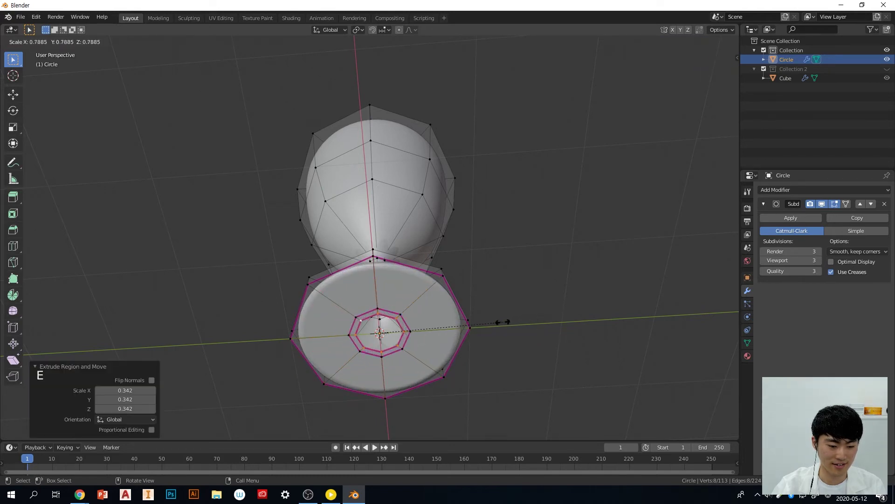
pyautogui.click(502, 322)
pyautogui.hotkey('alt', 'm')
pyautogui.click(501, 322)
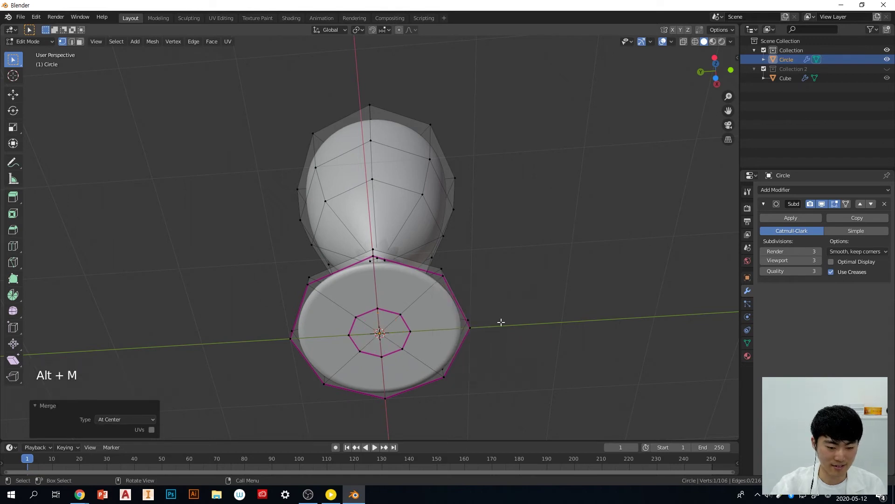
# Select the inner edge ring on the foot's underside and remove its crease with a factor of -1.000
pyautogui.keyDown('alt'); pyautogui.click(412, 319); pyautogui.keyUp('alt')
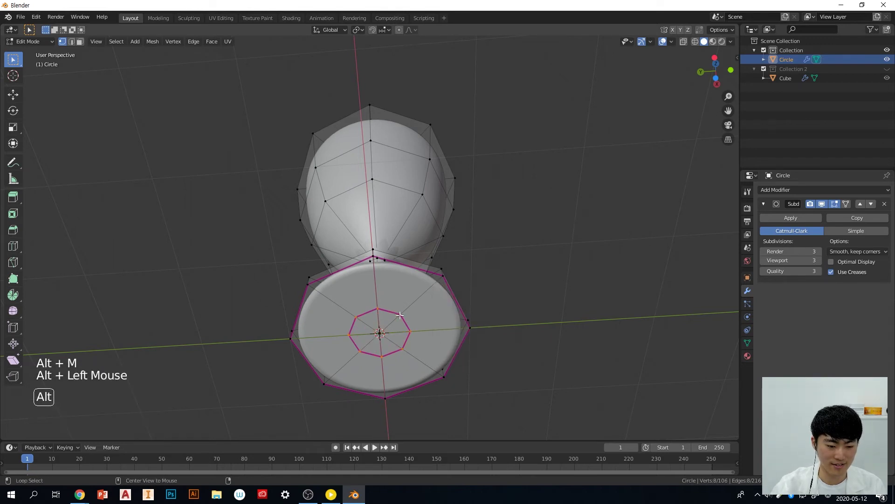
pyautogui.hotkey('shift', 'e')
pyautogui.click(499, 315)
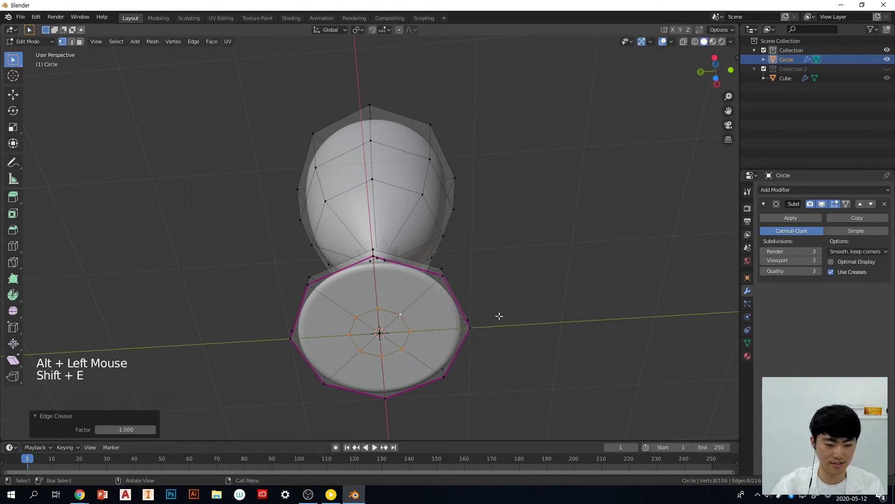
pyautogui.press('Tab')
pyautogui.press('Tab')
pyautogui.moveTo(457, 319); pyautogui.dragTo(385, 325, button='middle')
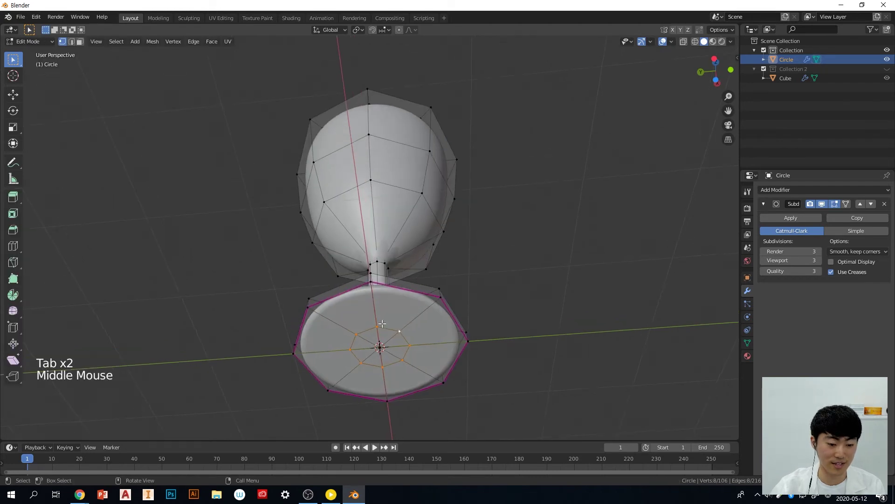
# Return to Object Mode and examine the goblet's cup, stem and creased foot from above, the side and below
pyautogui.press('Tab')
pyautogui.moveTo(494, 334); pyautogui.dragTo(525, 362, button='middle')
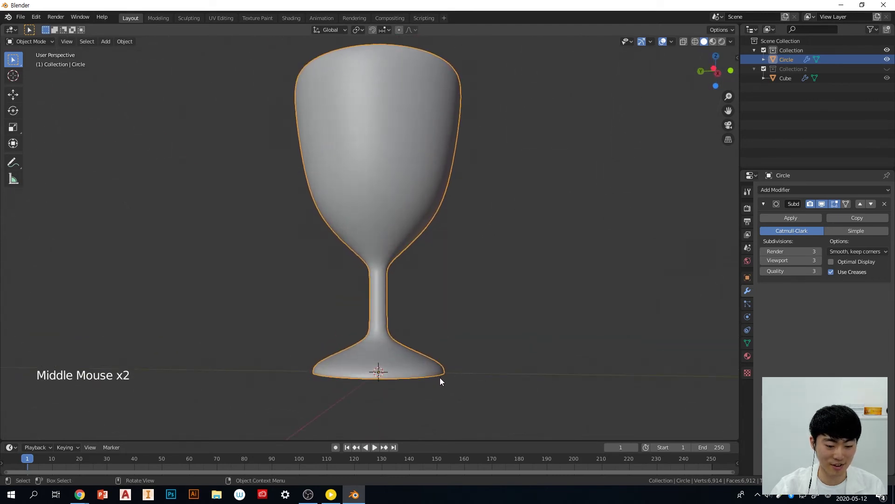
pyautogui.moveTo(451, 374); pyautogui.dragTo(517, 356, button='middle')
pyautogui.click(541, 339)
pyautogui.click(388, 301)
pyautogui.moveTo(441, 310); pyautogui.dragTo(426, 312, button='middle')
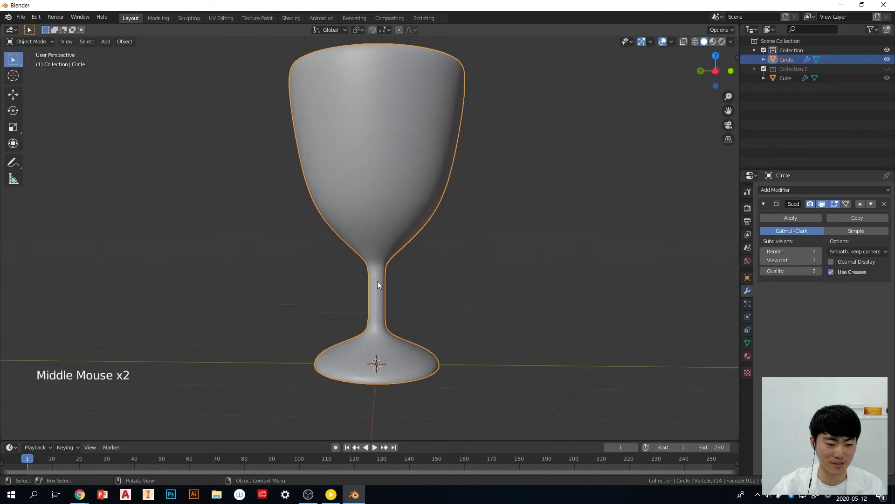
pyautogui.moveTo(368, 273); pyautogui.dragTo(471, 300, button='middle')
pyautogui.scroll(-3, 480, 262)
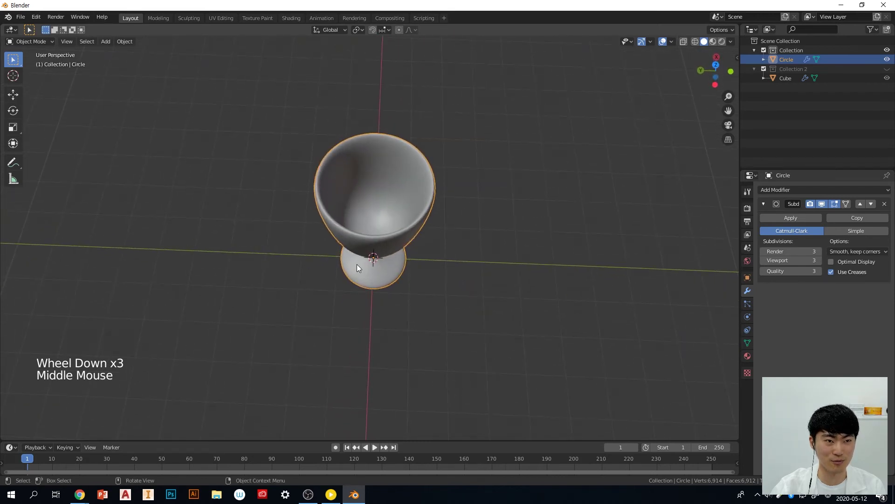
pyautogui.moveTo(406, 277); pyautogui.dragTo(417, 242, button='middle')
pyautogui.moveTo(439, 287)
pyautogui.mouseDown(button='middle')
pyautogui.moveTo(449, 295)
pyautogui.moveTo(454, 288)
pyautogui.mouseUp(button='middle')
pyautogui.scroll(4, 441, 324)
pyautogui.moveTo(452, 346)
pyautogui.mouseDown(button='middle')
pyautogui.moveTo(452, 316)
pyautogui.moveTo(453, 337)
pyautogui.mouseUp(button='middle')
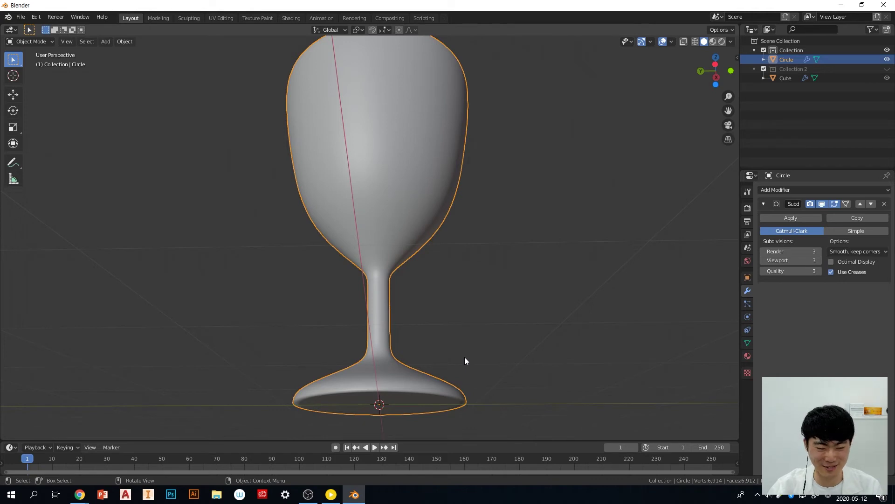
pyautogui.moveTo(466, 364); pyautogui.dragTo(482, 354, button='middle')
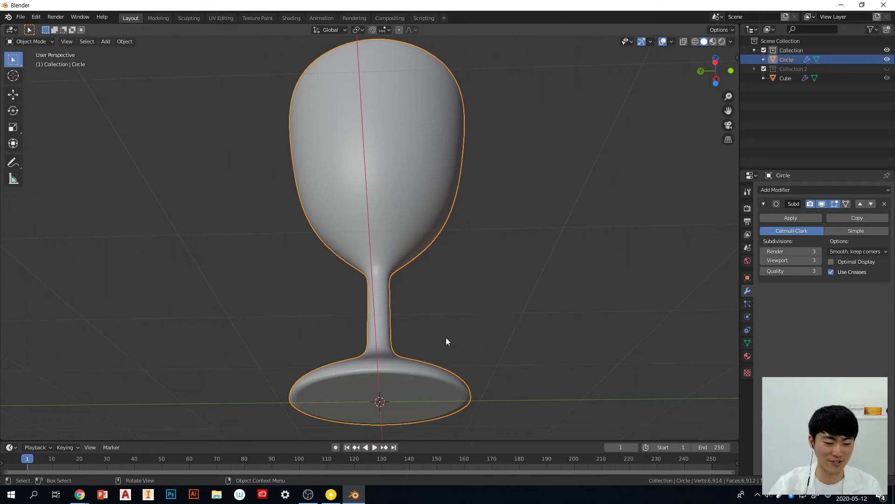
pyautogui.moveTo(296, 387); pyautogui.dragTo(333, 405, button='middle')
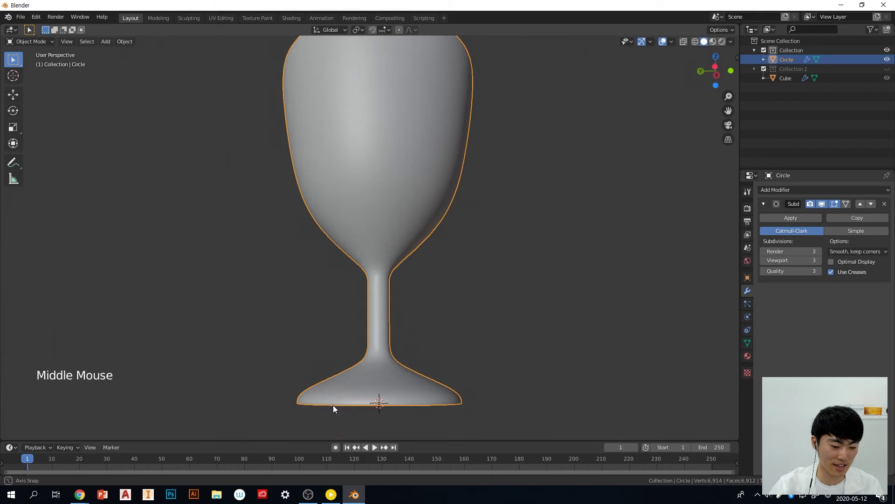
# In the goblet's mesh data normals settings, toggle Auto Smooth to compare the foot's shading and leave it enabled at 30°
pyautogui.moveTo(522, 400)
pyautogui.keyDown('shift'); pyautogui.mouseDown(button='middle')
pyautogui.moveTo(522, 366)
pyautogui.moveTo(538, 400)
pyautogui.moveTo(538, 360)
pyautogui.moveTo(394, 350)
pyautogui.mouseUp(button='middle'); pyautogui.keyUp('shift')
pyautogui.scroll(2, 523, 384)
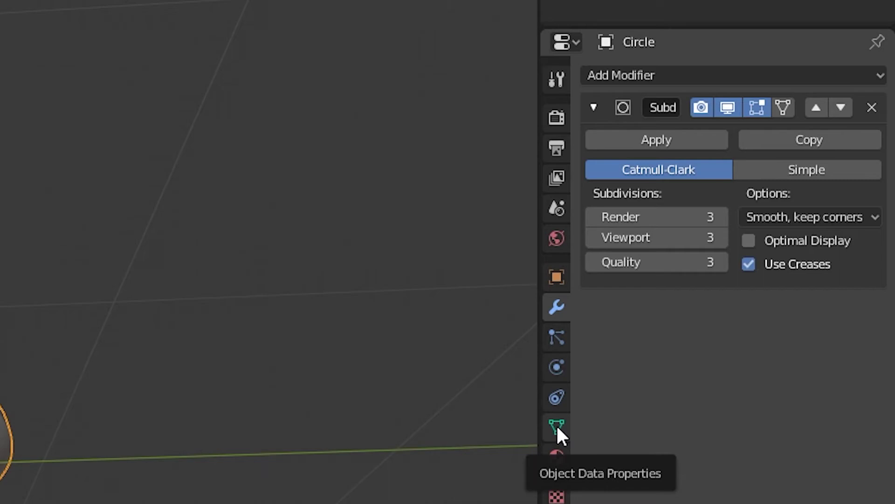
pyautogui.click(556, 427)
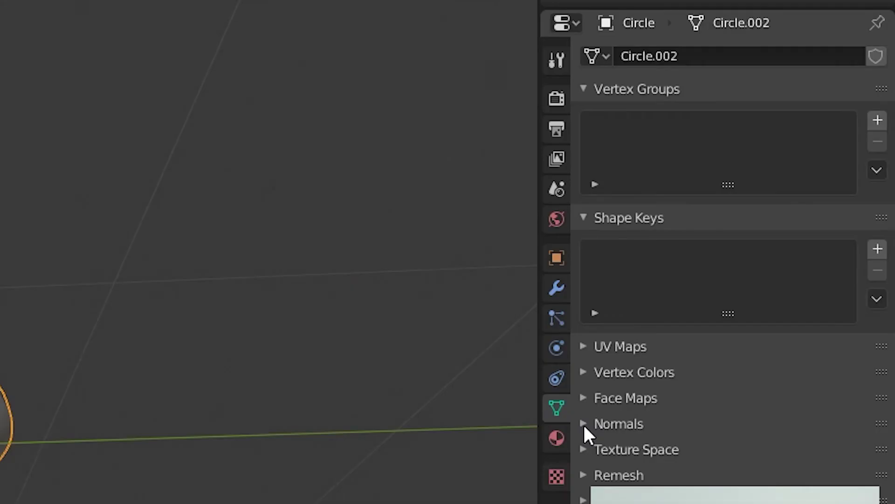
pyautogui.click(584, 424)
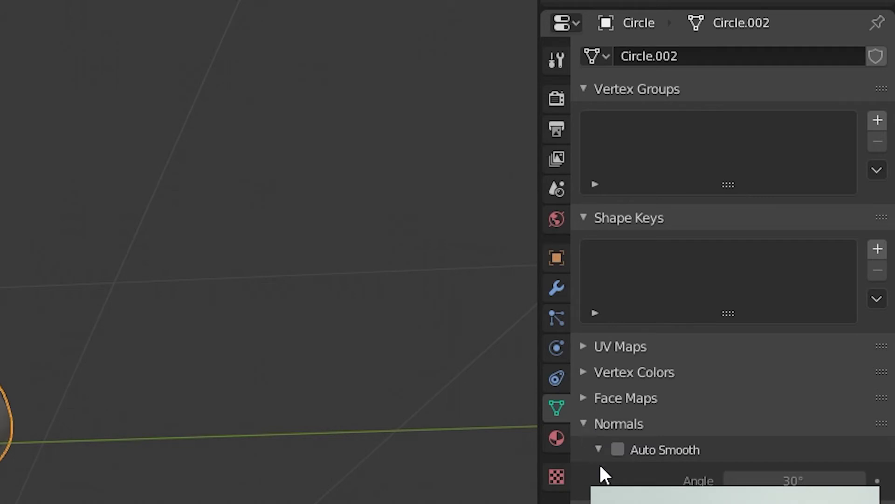
pyautogui.click(614, 449)
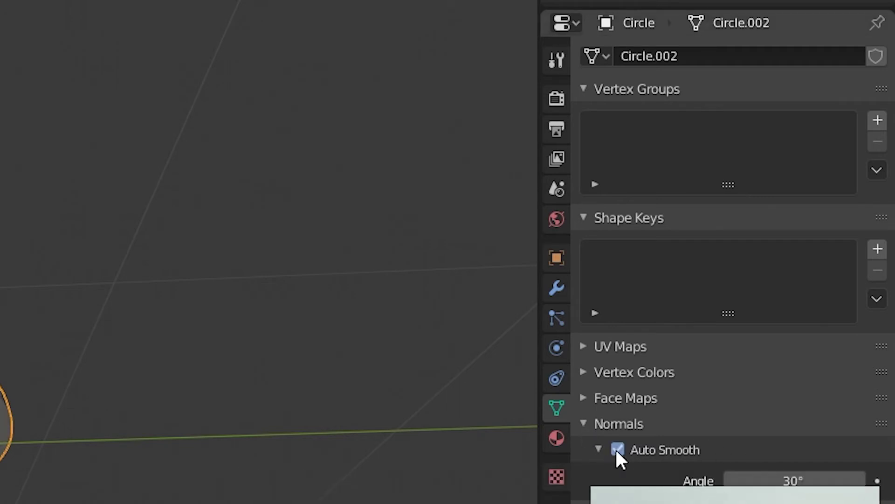
pyautogui.click(615, 449)
pyautogui.click(616, 449)
pyautogui.click(616, 449)
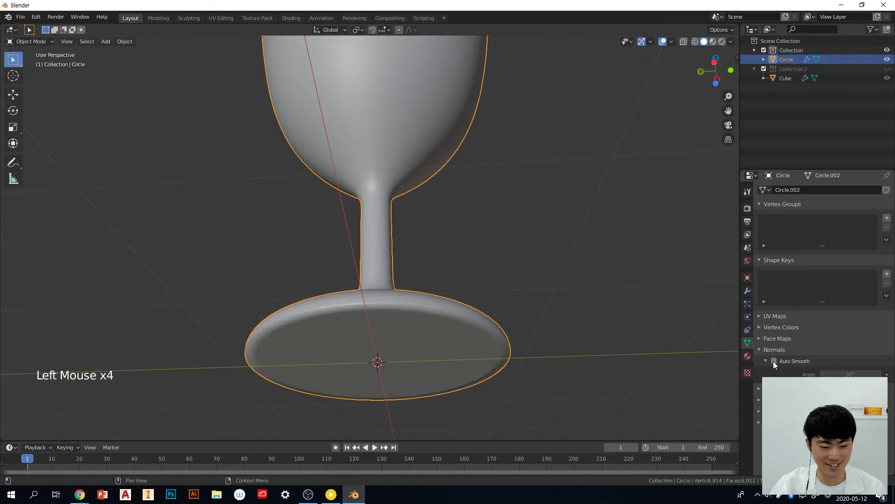
pyautogui.click(773, 361)
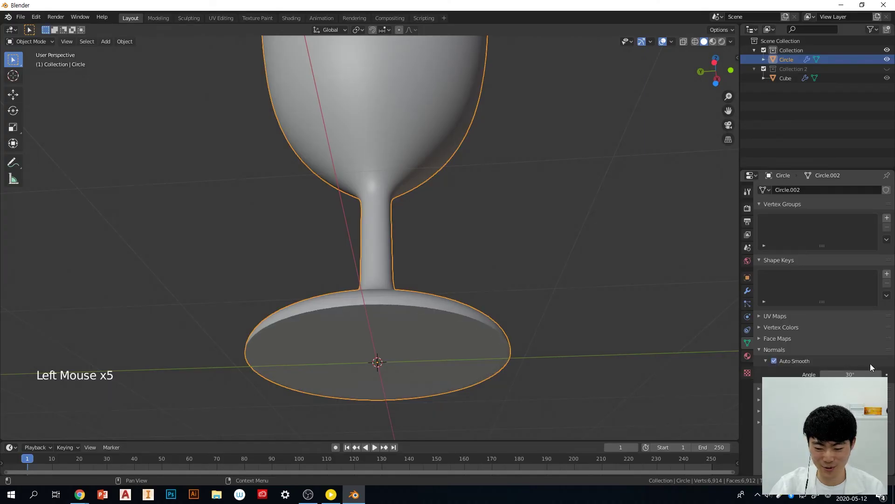
# Examine the shading of the foot, stem and cup rim with Auto Smooth enabled
pyautogui.moveTo(592, 311); pyautogui.dragTo(444, 327, button='middle')
pyautogui.moveTo(499, 303)
pyautogui.mouseDown(button='middle')
pyautogui.moveTo(518, 312)
pyautogui.moveTo(503, 317)
pyautogui.mouseUp(button='middle')
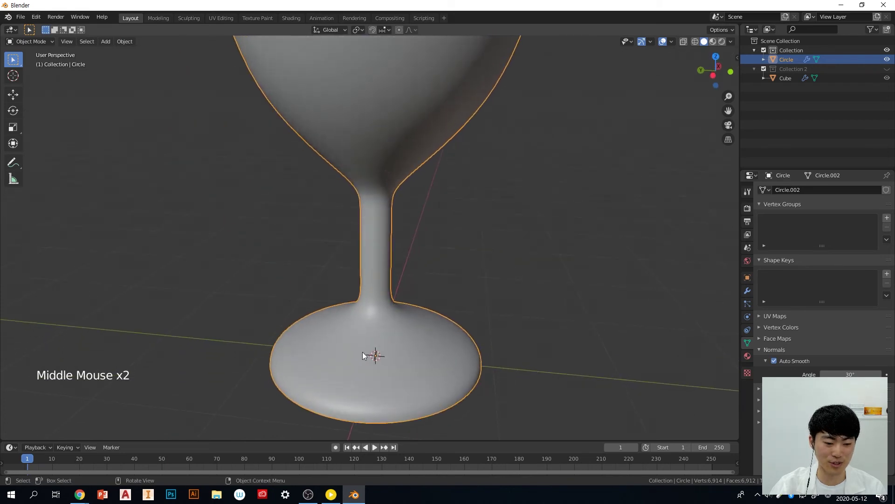
pyautogui.scroll(-3, 413, 308)
pyautogui.moveTo(413, 308); pyautogui.dragTo(480, 282, button='middle')
pyautogui.scroll(-2, 494, 344)
pyautogui.scroll(2, 385, 230)
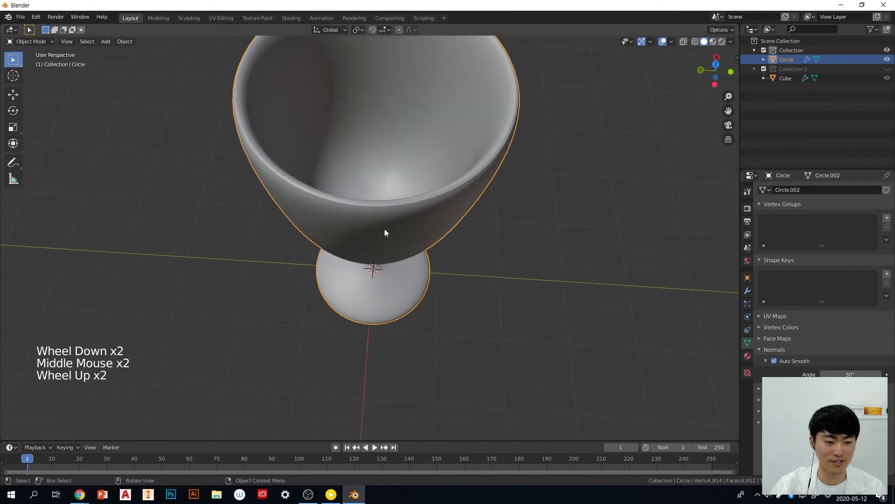
pyautogui.scroll(2, 381, 212)
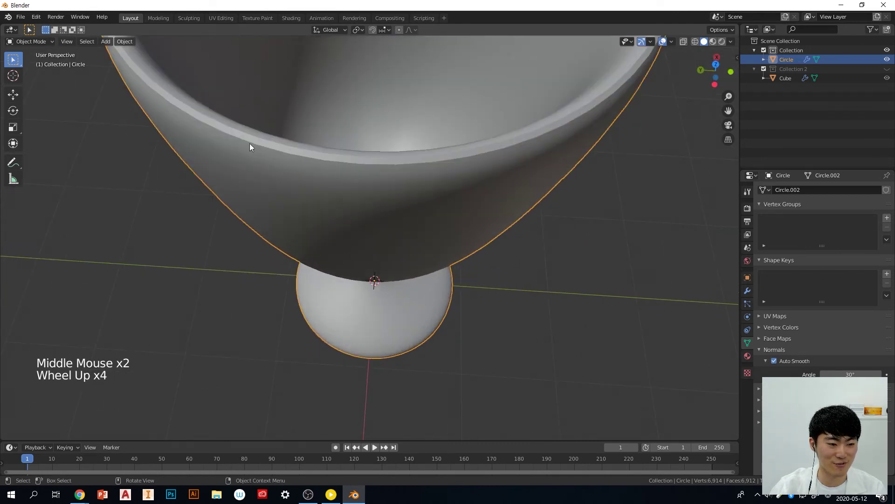
pyautogui.scroll(-1, 251, 154)
pyautogui.moveTo(251, 158); pyautogui.dragTo(231, 139, button='middle')
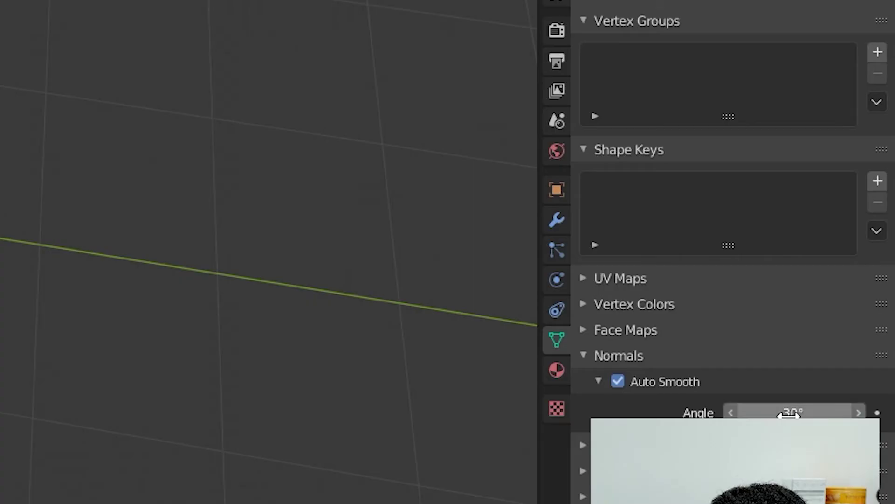
# Set the goblet's Auto Smooth angle to 60°
pyautogui.moveTo(790, 414); pyautogui.dragTo(860, 414)
pyautogui.moveTo(68, 416); pyautogui.dragTo(73, 254, button='middle')
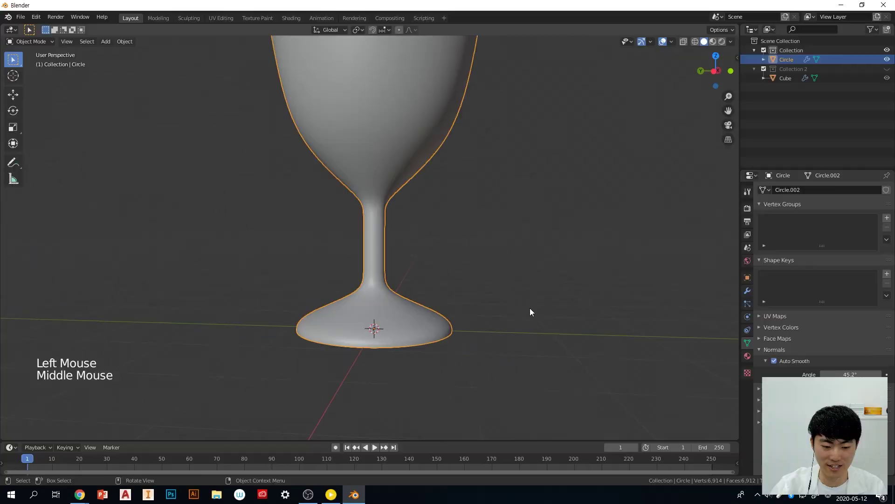
pyautogui.moveTo(456, 340); pyautogui.dragTo(474, 343, button='middle')
pyautogui.click(863, 374)
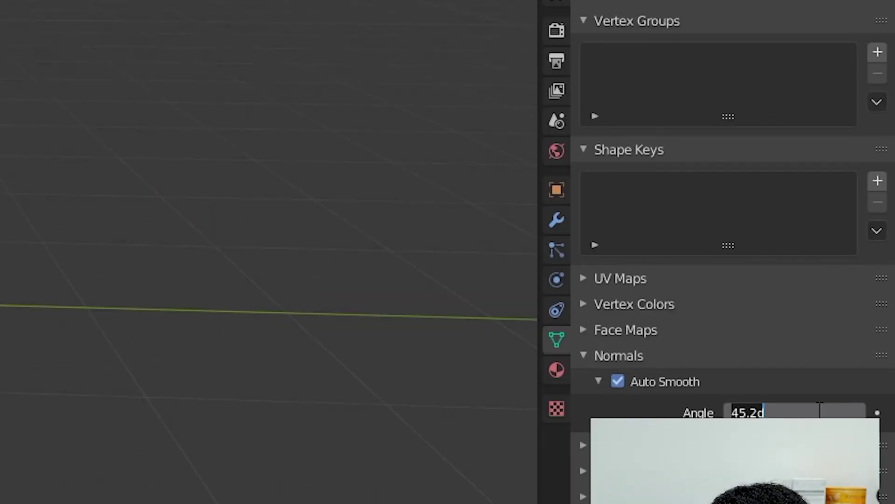
pyautogui.write('60')
pyautogui.press('Return')
# Examine the goblet's shading at the cup, stem and foot, including the foot's underside
pyautogui.moveTo(2, 70); pyautogui.dragTo(28, 94, button='middle')
pyautogui.scroll(-2, 568, 240)
pyautogui.click(568, 241)
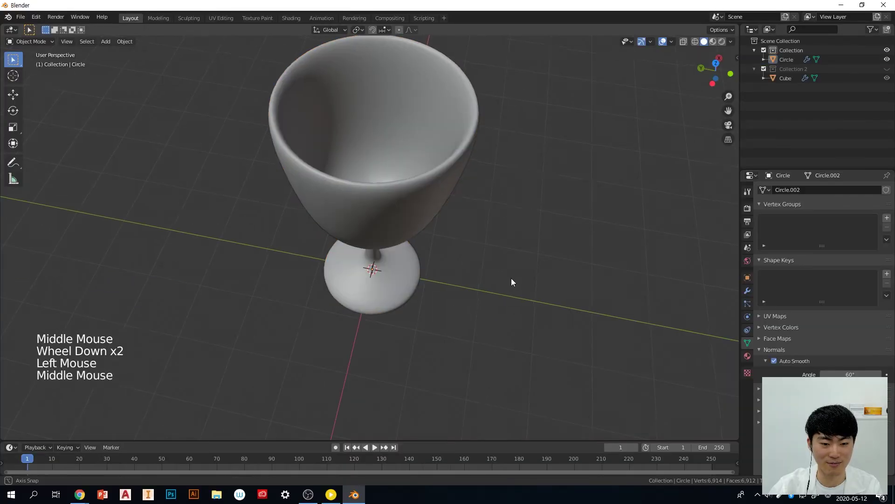
pyautogui.moveTo(511, 282); pyautogui.dragTo(513, 197, button='middle')
pyautogui.moveTo(420, 300); pyautogui.dragTo(483, 286, button='middle')
pyautogui.scroll(3, 463, 302)
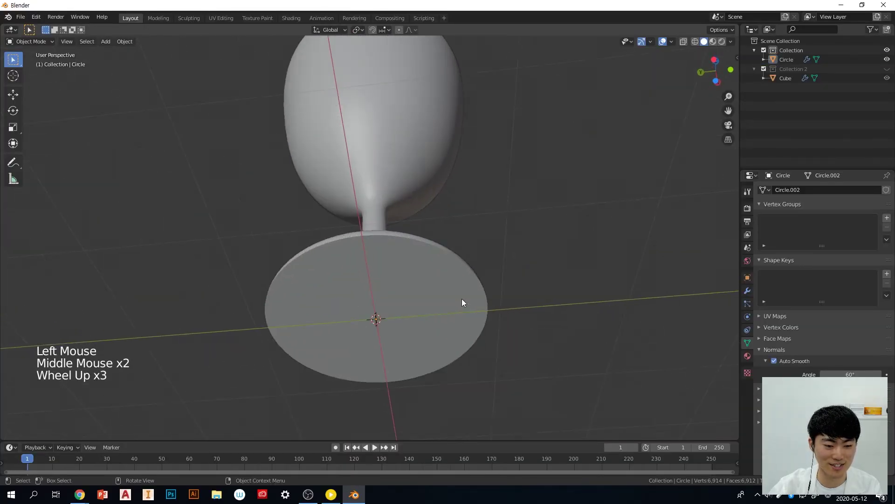
pyautogui.moveTo(406, 260); pyautogui.dragTo(423, 344, button='middle')
pyautogui.click(543, 345)
pyautogui.scroll(-2, 543, 345)
pyautogui.moveTo(543, 345); pyautogui.dragTo(497, 280, button='middle')
pyautogui.scroll(-2, 495, 347)
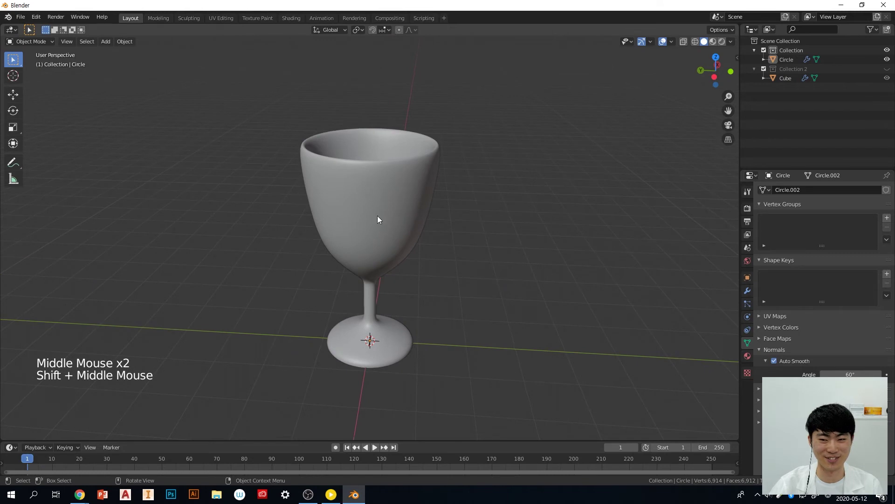
# Move the goblet object Circle into the hidden Collection 2 and make Collection the active collection
pyautogui.click(379, 200)
pyautogui.moveTo(485, 237); pyautogui.dragTo(484, 234, button='middle')
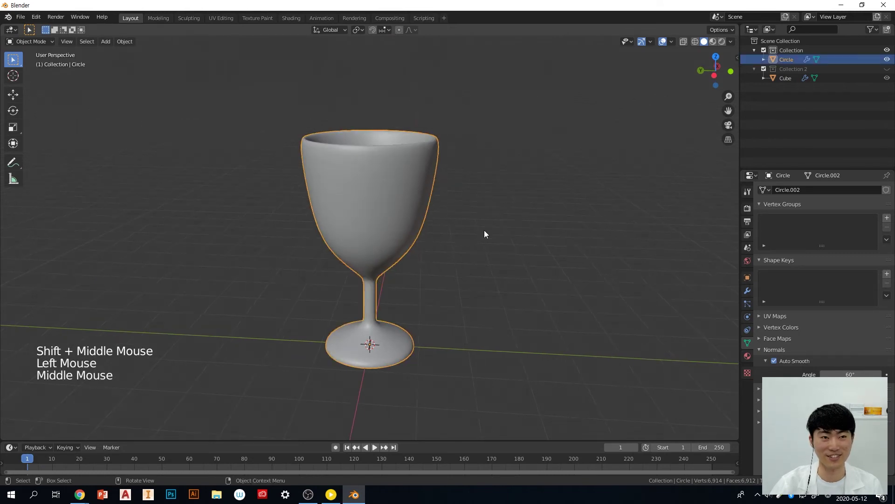
pyautogui.click(486, 240)
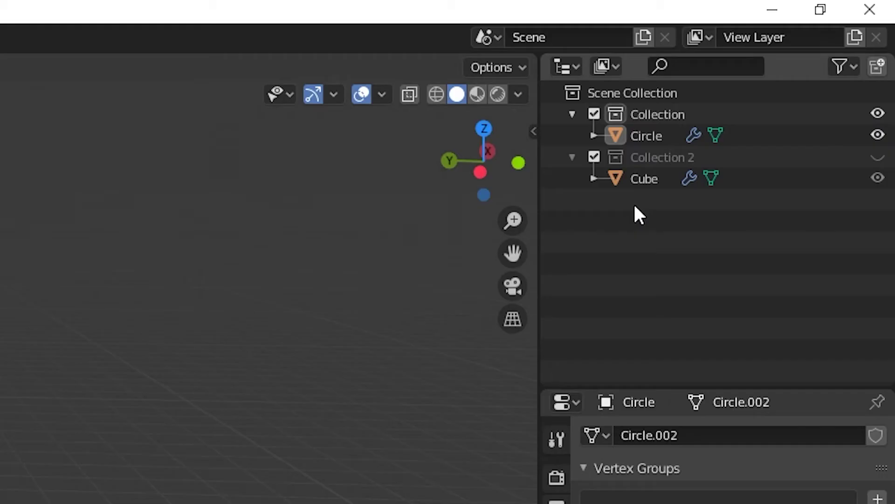
pyautogui.click(788, 60)
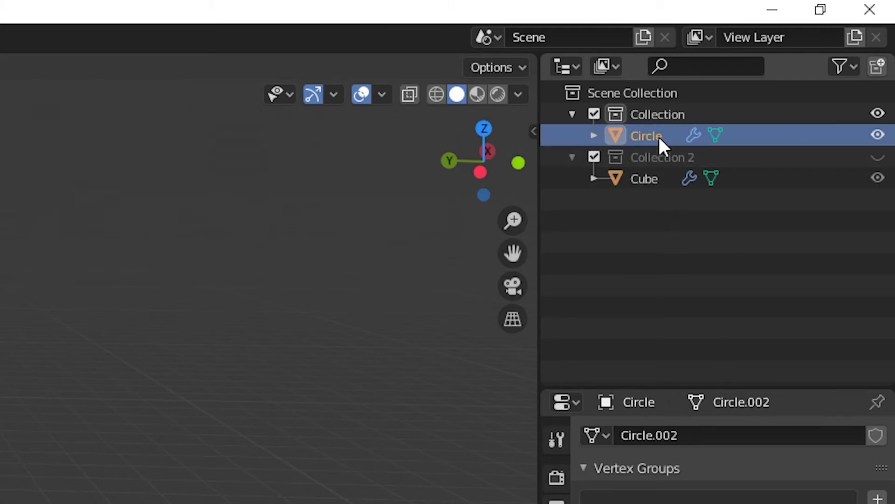
pyautogui.moveTo(658, 135); pyautogui.dragTo(661, 152)
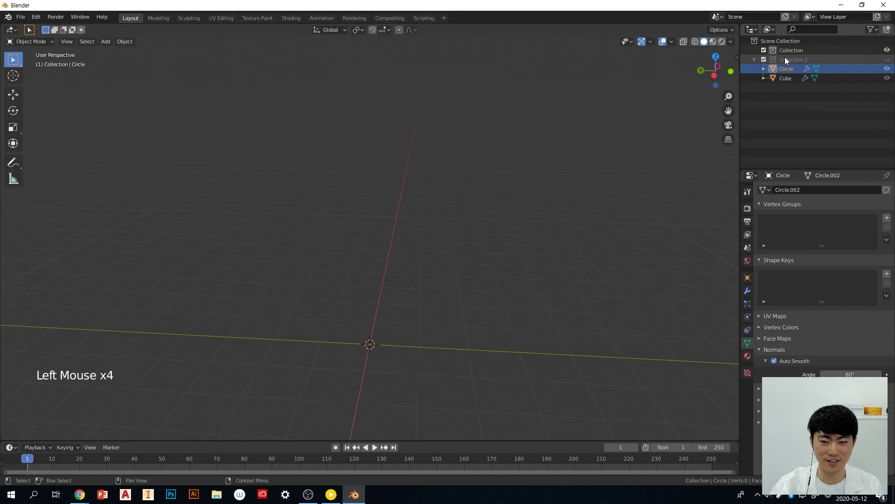
pyautogui.click(656, 117)
pyautogui.click(536, 227)
# Add a circle mesh at the world origin in Collection
pyautogui.moveTo(487, 362); pyautogui.dragTo(485, 304, button='middle')
pyautogui.keyDown('shift'); pyautogui.moveTo(492, 336); pyautogui.dragTo(536, 338, button='middle'); pyautogui.keyUp('shift')
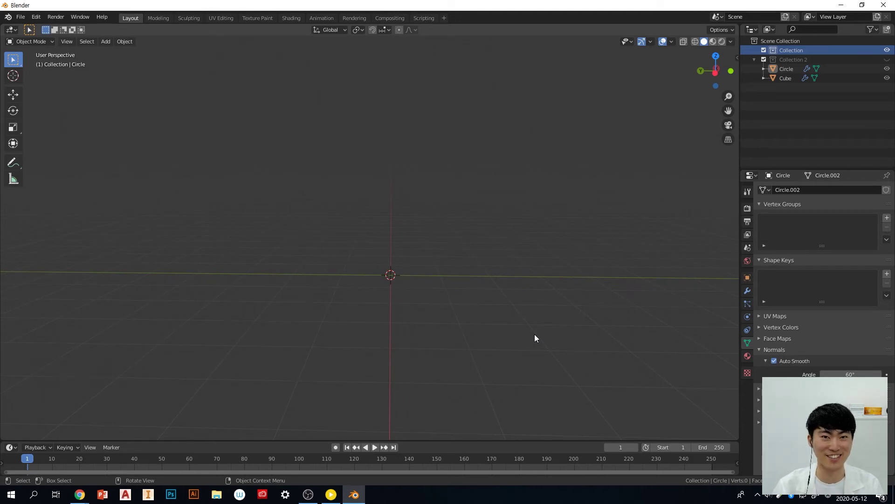
pyautogui.hotkey('shift', 'a')
pyautogui.moveTo(390, 213)
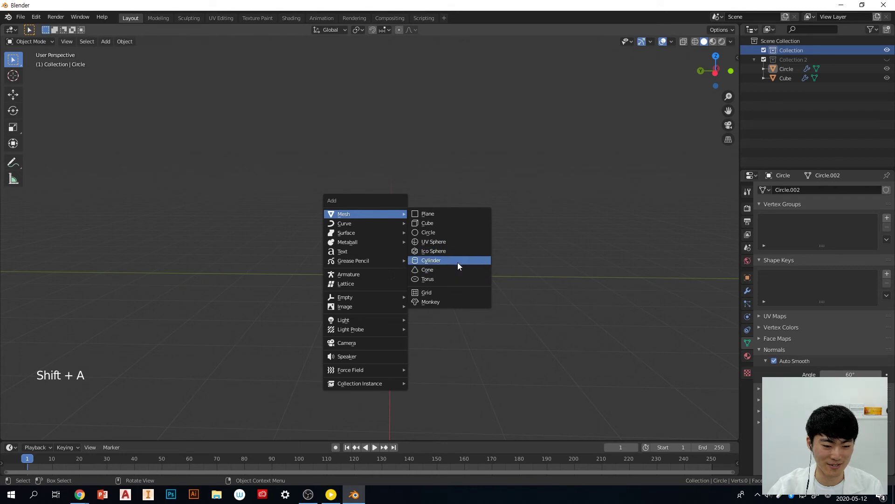
pyautogui.click(449, 233)
pyautogui.moveTo(194, 350); pyautogui.dragTo(413, 310, button='middle')
pyautogui.scroll(2, 492, 334)
pyautogui.moveTo(491, 334); pyautogui.dragTo(502, 316, button='middle')
# In Edit Mode, extrude the circle's edge ring upward by about 0.265 m
pyautogui.press('Tab')
pyautogui.moveTo(526, 344); pyautogui.dragTo(546, 326, button='middle')
pyautogui.press('e')
pyautogui.click(532, 321)
pyautogui.scroll(-2, 534, 320)
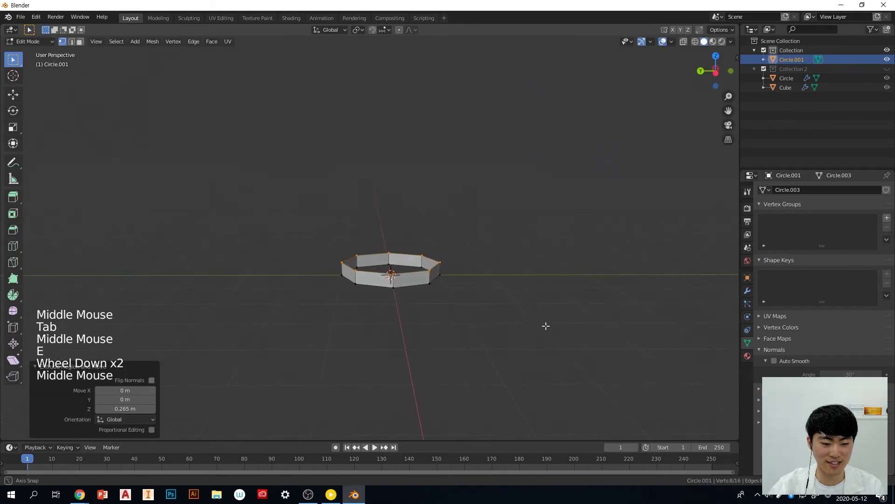
# Extrude the upper ring, scale it inward and raise it about 1.05 m to form a tapered base
pyautogui.press('e')
pyautogui.press('s')
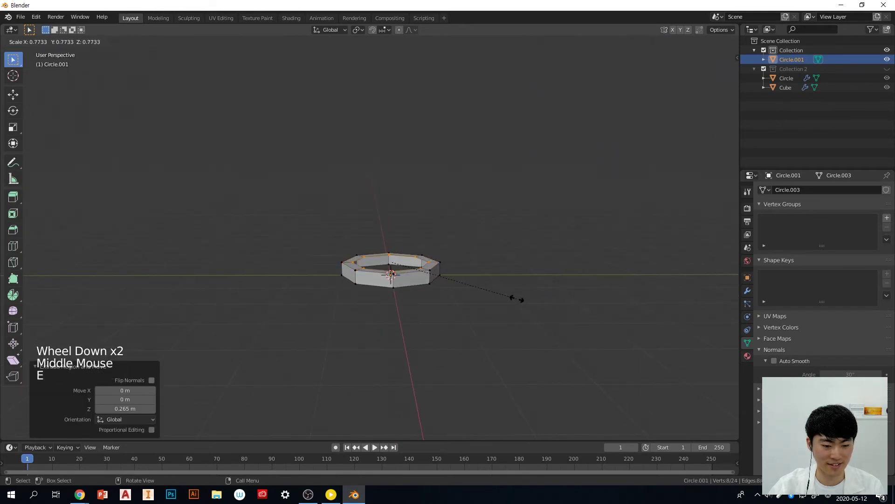
pyautogui.click(520, 300)
pyautogui.press('g')
pyautogui.middleClick(529, 312)
pyautogui.click(540, 328)
pyautogui.scroll(-2, 540, 327)
pyautogui.moveTo(540, 328); pyautogui.dragTo(516, 335, button='middle')
# In front view, extrude the top ring about 1.39 m upward and scale it to about 0.394 for a narrow waist
pyautogui.press('KP_1')
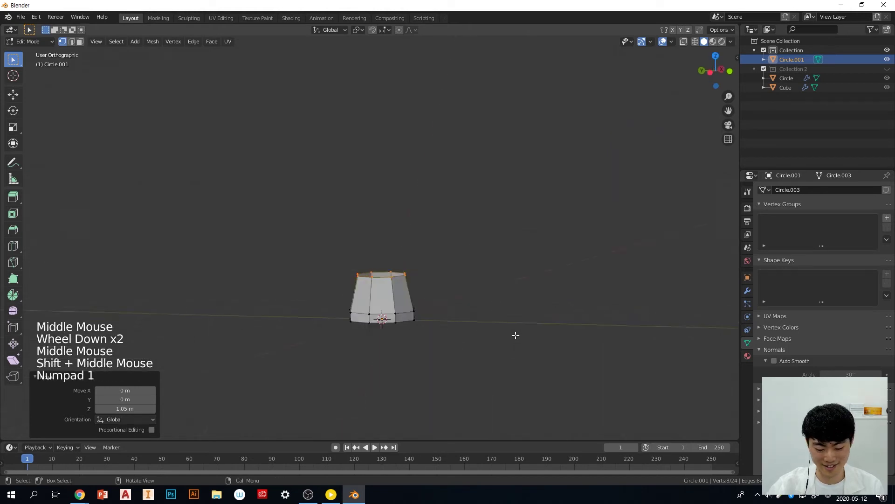
pyautogui.moveTo(387, 329)
pyautogui.keyDown('shift'); pyautogui.mouseDown(button='middle')
pyautogui.moveTo(378, 324)
pyautogui.moveTo(396, 327)
pyautogui.mouseUp(button='middle'); pyautogui.keyUp('shift')
pyautogui.scroll(3, 412, 330)
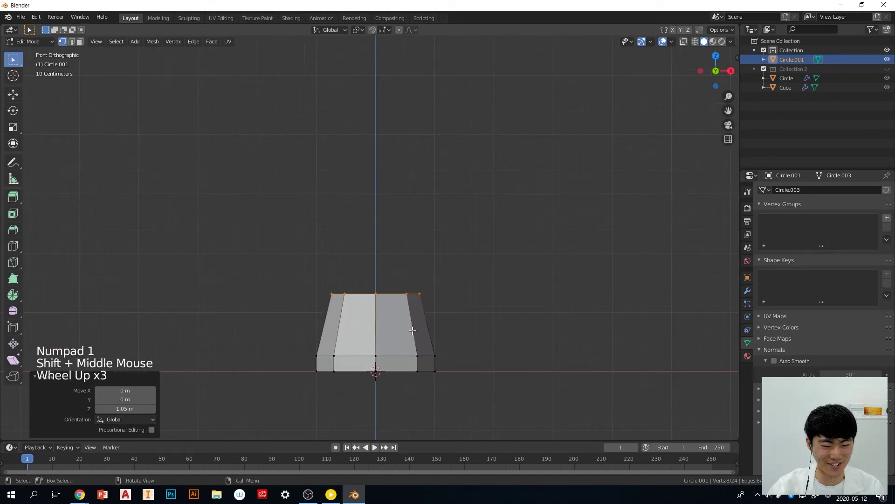
pyautogui.press('e')
pyautogui.click(517, 258)
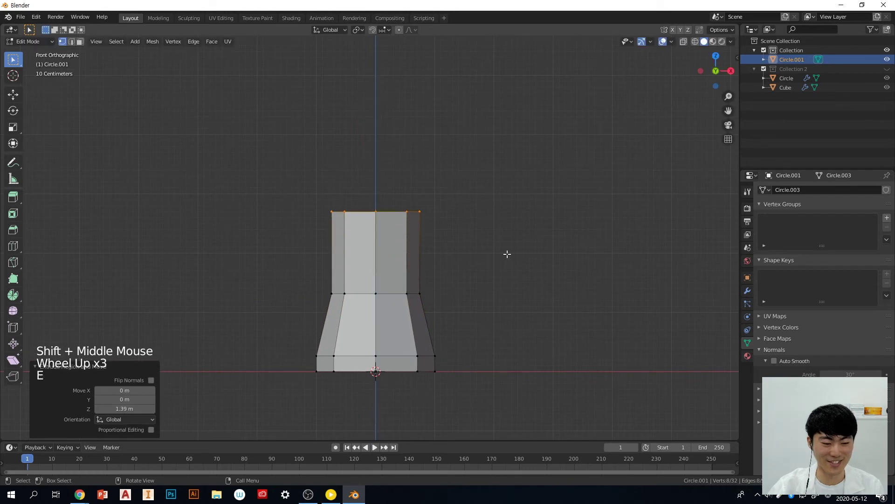
pyautogui.press('s')
pyautogui.click(437, 252)
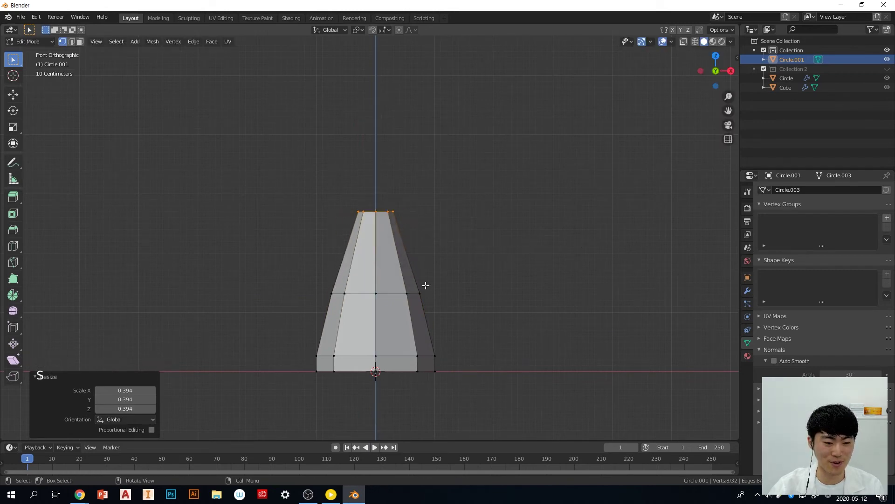
# Scale the body's middle ring, midway between base and waist, to about 0.852
pyautogui.keyDown('alt'); pyautogui.click(403, 292); pyautogui.keyUp('alt')
pyautogui.press('s')
pyautogui.click(548, 291)
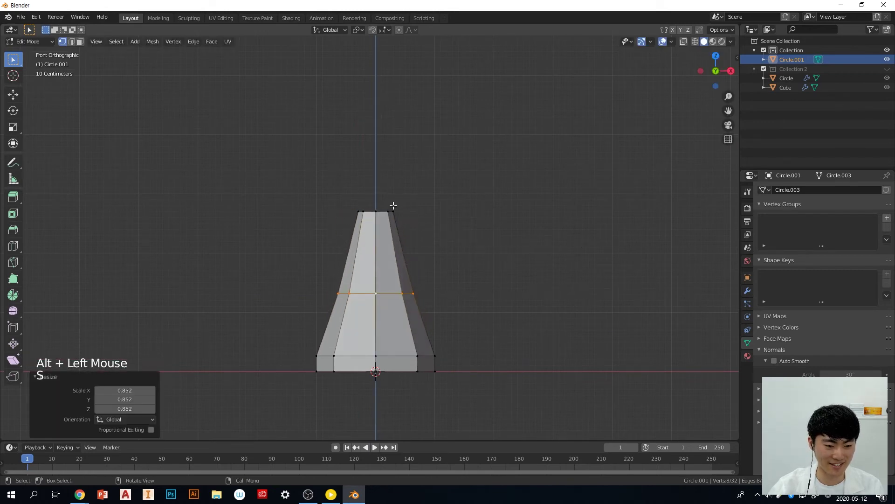
# Extrude the narrow waist ring about 0.496 m upward and scale the new ring outward
pyautogui.click(388, 211)
pyautogui.keyDown('alt'); pyautogui.click(384, 211); pyautogui.keyUp('alt')
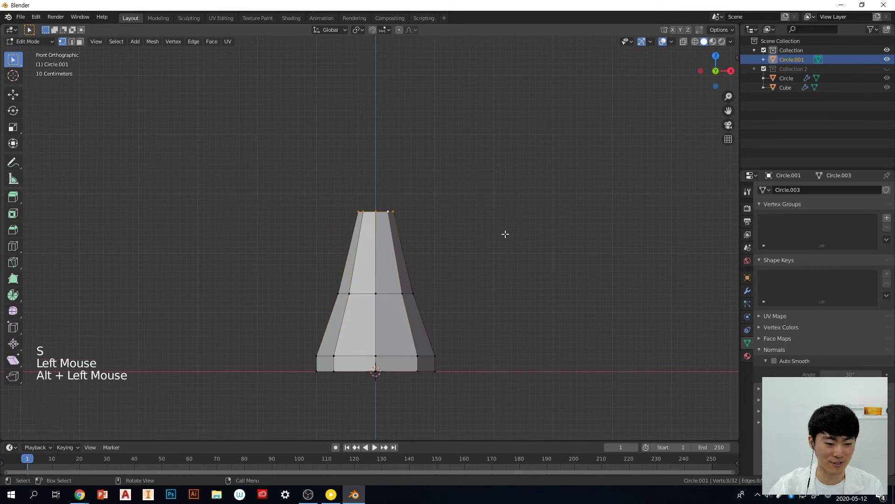
pyautogui.press('e')
pyautogui.click(505, 210)
pyautogui.press('s')
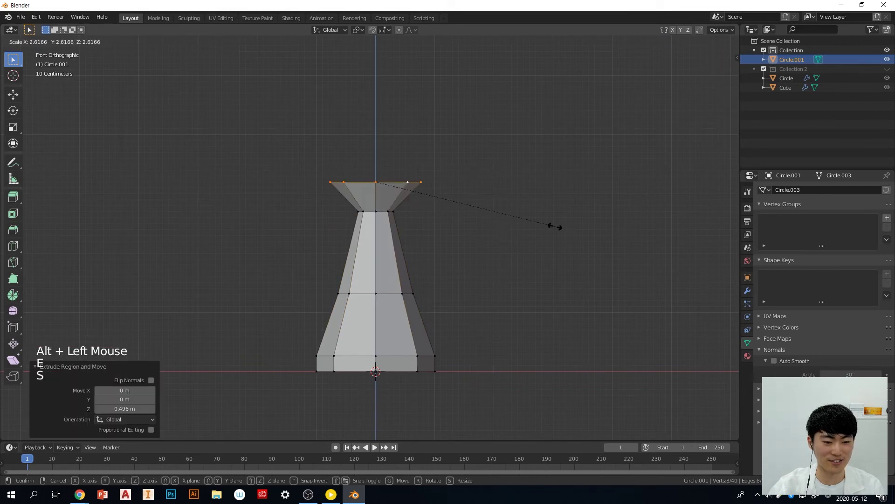
pyautogui.click(575, 256)
# Shape the upper bulge by extruding a slightly wider ring about 0.717 m up, plus a narrower neck ring above it
pyautogui.press('e')
pyautogui.click(491, 205)
pyautogui.press('s')
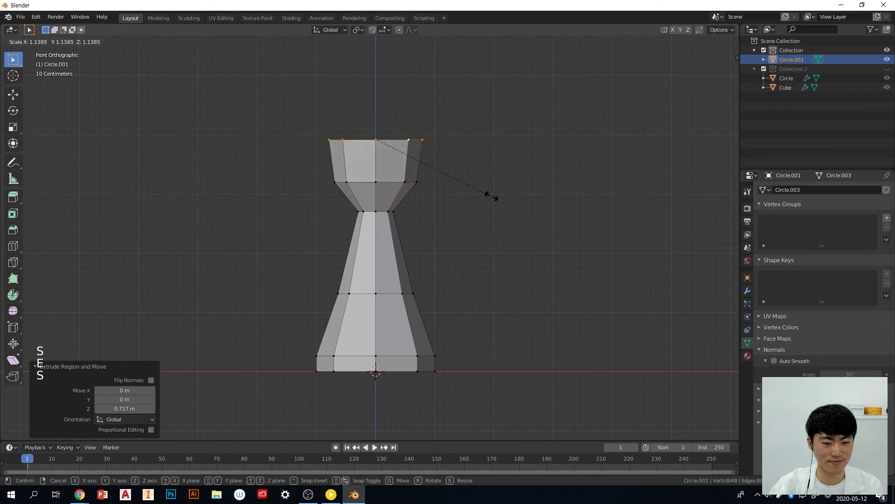
pyautogui.click(470, 207)
pyautogui.press('e')
pyautogui.click(476, 173)
pyautogui.press('s')
pyautogui.click(426, 144)
# Extrude three rings above the neck, widening then narrowing them into a small head, the last about 0.173 m high scaled to 0.662
pyautogui.press('e')
pyautogui.click(442, 135)
pyautogui.press('s')
pyautogui.click(501, 137)
pyautogui.press('e')
pyautogui.click(493, 136)
pyautogui.press('s')
pyautogui.click(457, 119)
pyautogui.press('e')
pyautogui.click(460, 110)
pyautogui.press('s')
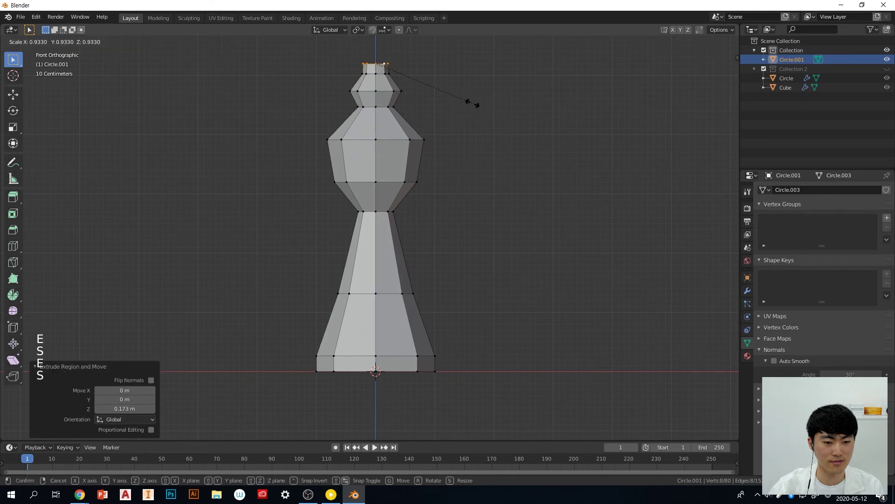
pyautogui.click(443, 97)
# Merge the head's top ring at its center and lower the resulting tip slightly along Z
pyautogui.hotkey('alt', 'm')
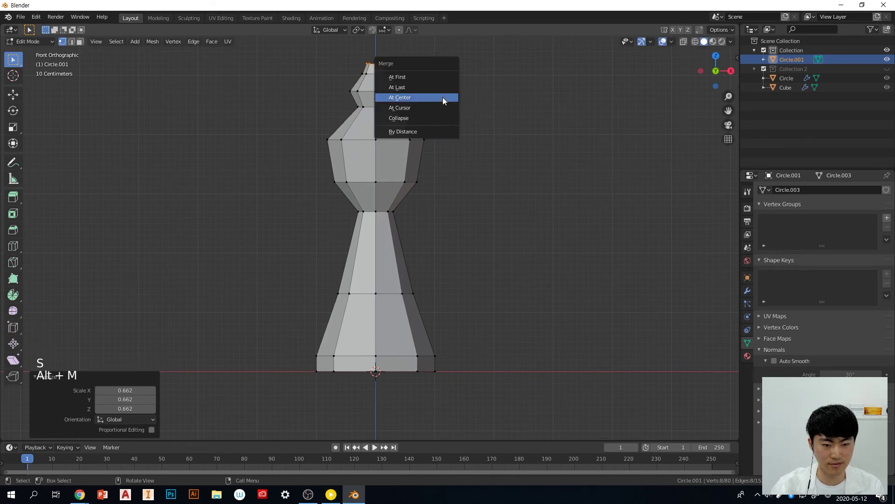
pyautogui.click(443, 97)
pyautogui.press('g')
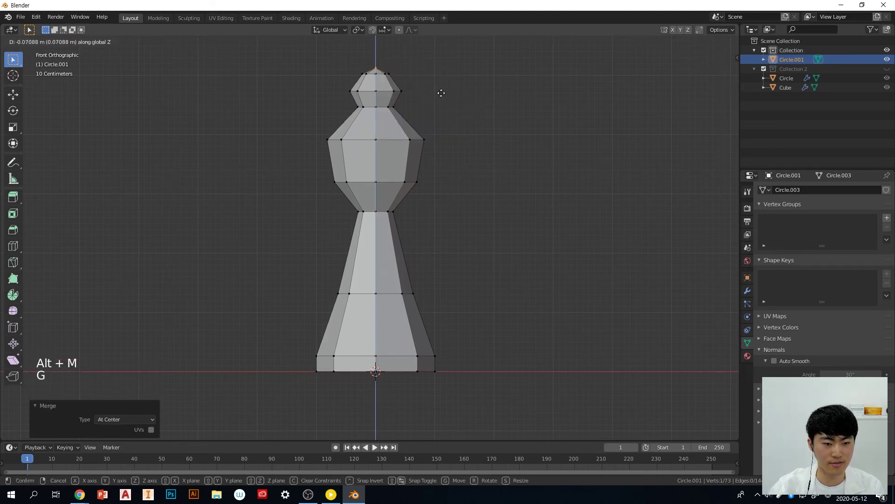
pyautogui.click(440, 97)
# Narrow and lower the neck ring beneath the head, and reposition the waist ring below the bulge
pyautogui.keyDown('alt'); pyautogui.click(397, 117); pyautogui.keyUp('alt')
pyautogui.keyDown('alt'); pyautogui.click(391, 111); pyautogui.keyUp('alt')
pyautogui.press('s')
pyautogui.click(485, 114)
pyautogui.press('g')
pyautogui.click(385, 91)
pyautogui.keyDown('alt'); pyautogui.click(371, 212); pyautogui.keyUp('alt')
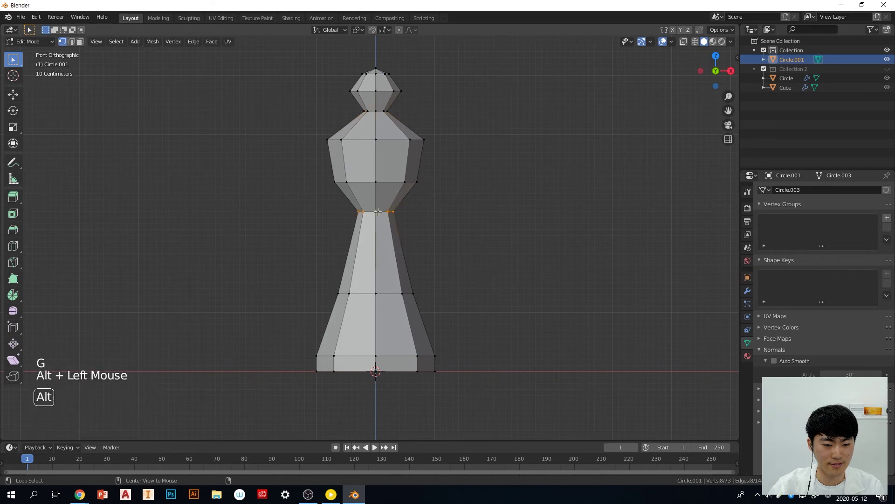
pyautogui.press('g')
pyautogui.click(469, 216)
# Extrude the piece's bottom edge ring inward on the underside with a scale of about 0.758
pyautogui.press('Tab')
pyautogui.moveTo(505, 229); pyautogui.dragTo(496, 205, button='middle')
pyautogui.scroll(-2, 498, 252)
pyautogui.press('Tab')
pyautogui.keyDown('alt'); pyautogui.click(404, 313); pyautogui.keyUp('alt')
pyautogui.press('e')
pyautogui.press('s')
pyautogui.click(507, 325)
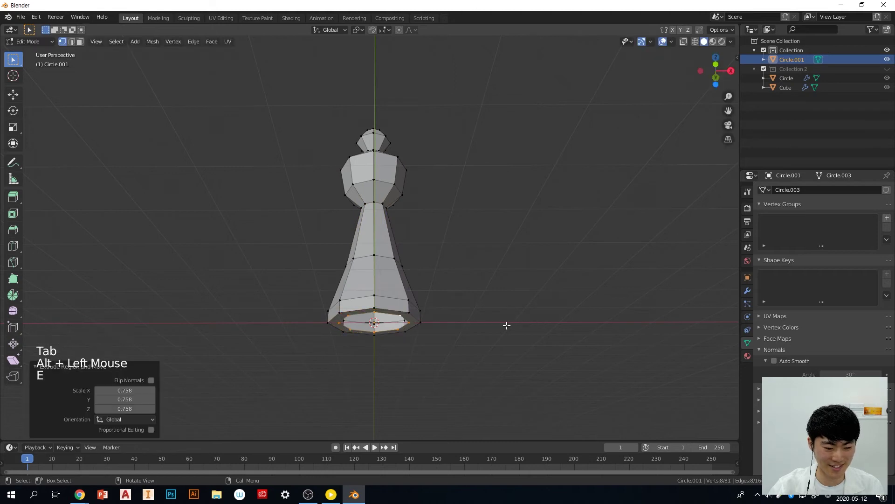
# Extrude the inner underside ring inward at about 0.662 scale and merge it at center to close the base
pyautogui.press('e')
pyautogui.press('s')
pyautogui.click(499, 342)
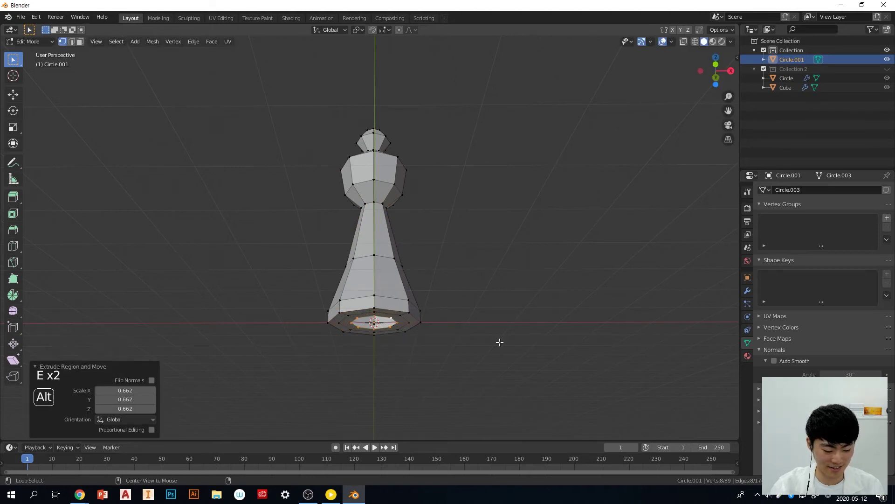
pyautogui.hotkey('alt', 'm')
pyautogui.click(500, 342)
# Return to Object Mode and add a level 2 subdivision to the piece
pyautogui.press('Tab')
pyautogui.moveTo(491, 299); pyautogui.dragTo(438, 303, button='middle')
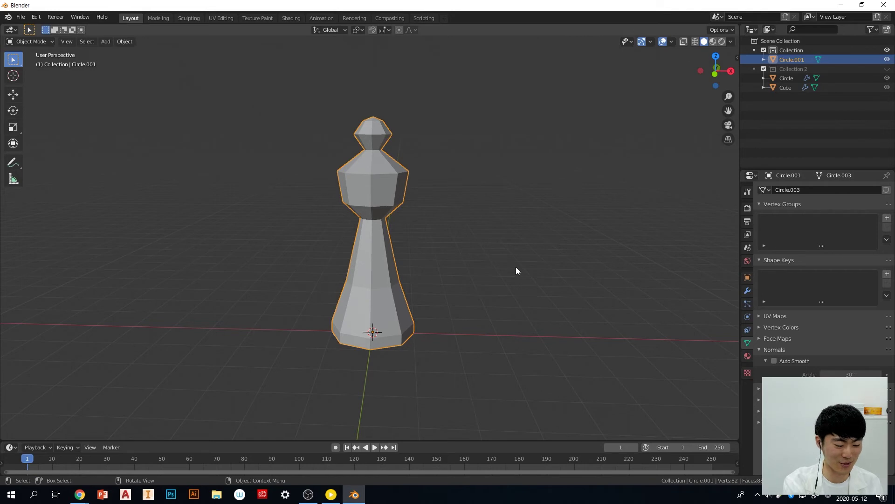
pyautogui.hotkey('ctrl', '2')
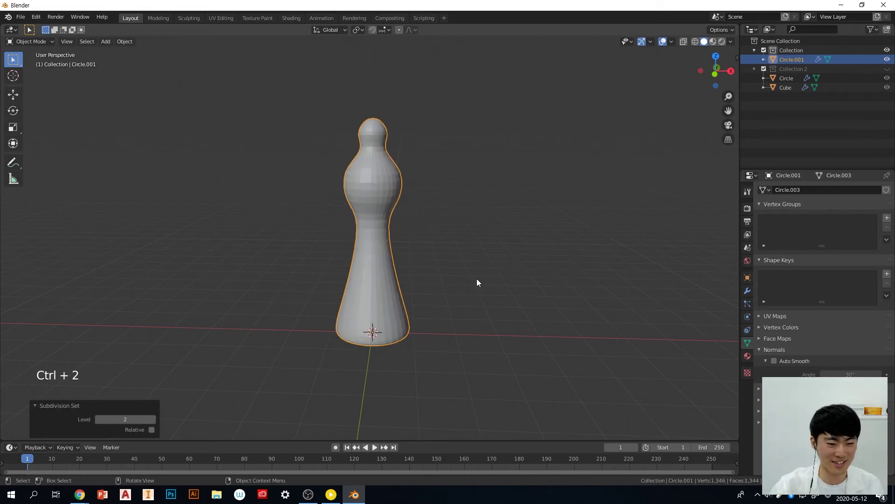
pyautogui.moveTo(478, 283); pyautogui.dragTo(478, 265, button='middle')
# In Edit Mode, select the two edge rings of the upper bulge and scale them outward
pyautogui.press('Tab')
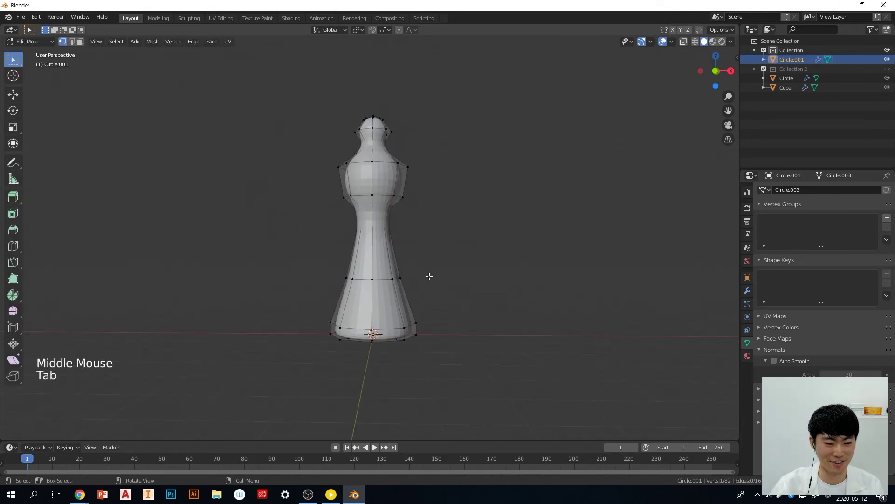
pyautogui.keyDown('alt'); pyautogui.click(394, 195); pyautogui.keyUp('alt')
pyautogui.keyDown('alt'); pyautogui.keyDown('shift'); pyautogui.click(394, 163); pyautogui.keyUp('shift'); pyautogui.keyUp('alt')
pyautogui.press('s')
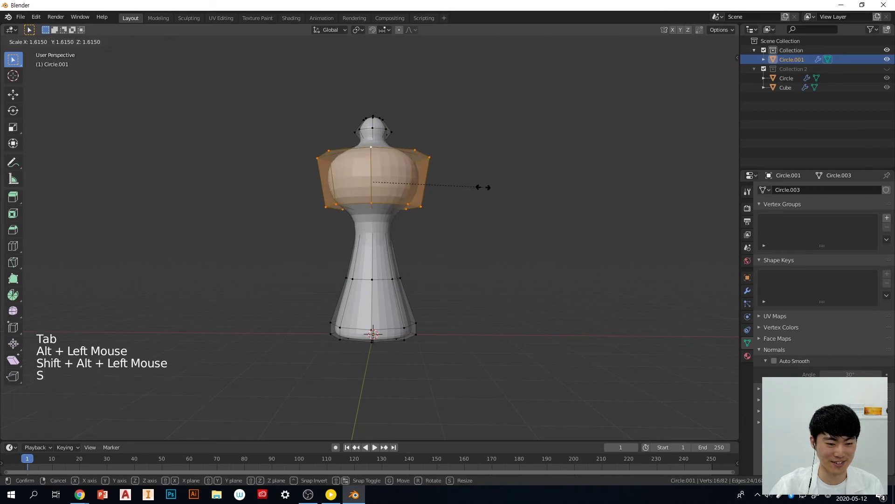
pyautogui.click(457, 183)
# Widen the lower body's middle and lower edge rings to about 1.28 scale with the Z axis locked
pyautogui.keyDown('alt'); pyautogui.click(384, 280); pyautogui.keyUp('alt')
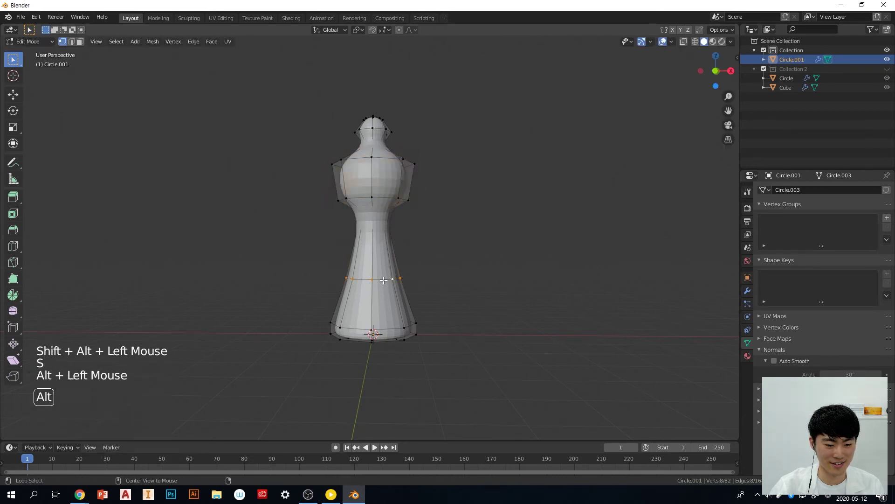
pyautogui.keyDown('alt'); pyautogui.keyDown('shift'); pyautogui.click(408, 323); pyautogui.keyUp('shift'); pyautogui.keyUp('alt')
pyautogui.press('s')
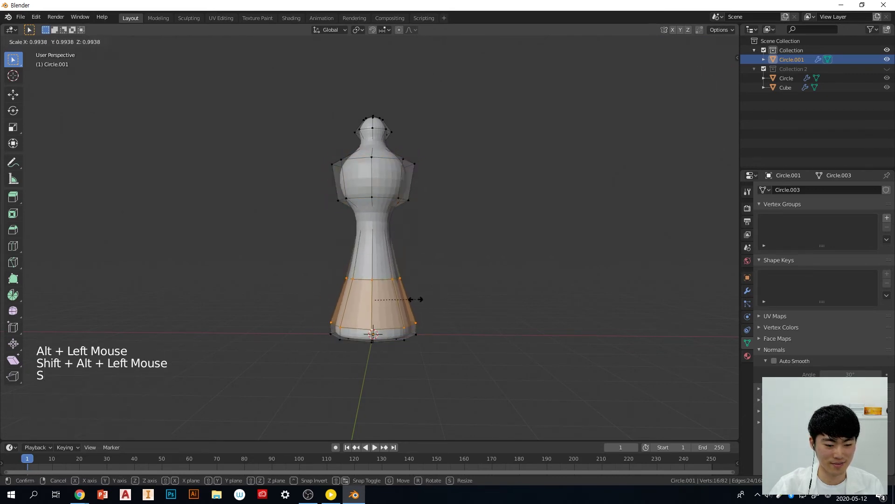
pyautogui.press('shift')
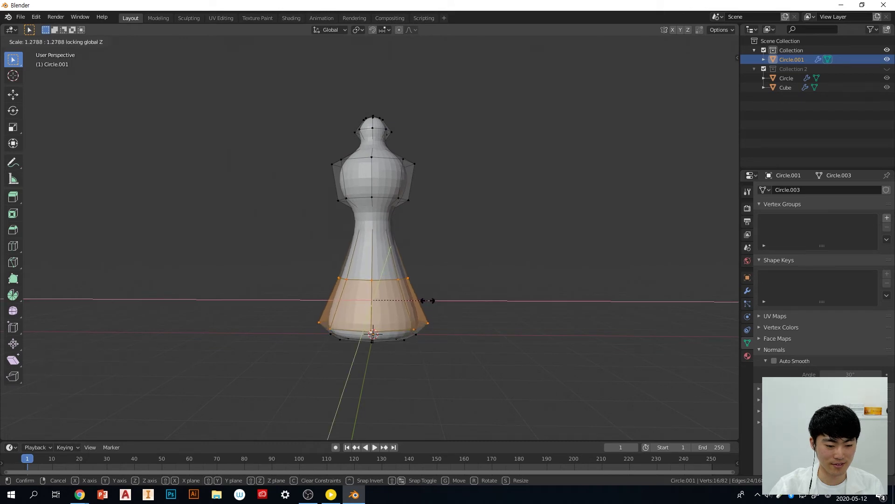
pyautogui.click(429, 305)
# Select the base's bottom edge ring and scale it to about 1.093
pyautogui.keyDown('alt'); pyautogui.click(391, 343); pyautogui.keyUp('alt')
pyautogui.press('s')
pyautogui.click(472, 340)
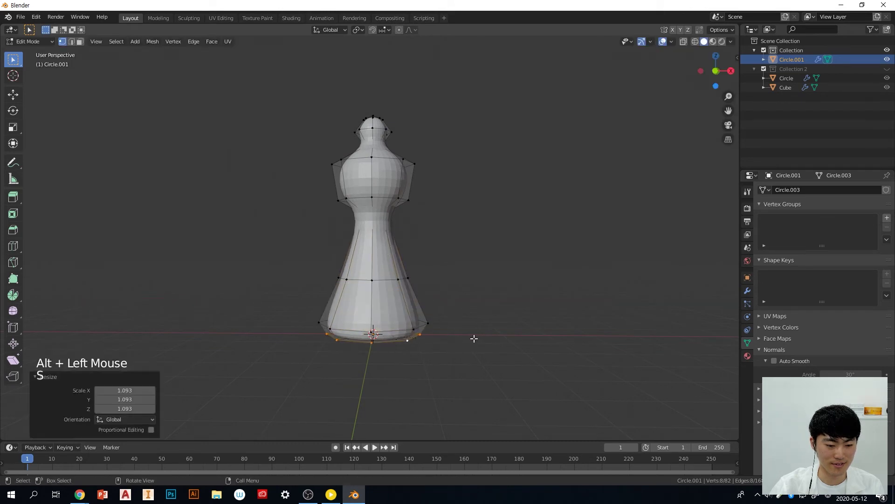
# In wireframe display, select the edge ring just beneath the upper bulge and scale it inward to about 0.649
pyautogui.press('Tab')
pyautogui.press('Tab')
pyautogui.hotkey('shift', 'z')
pyautogui.keyDown('alt'); pyautogui.click(388, 219); pyautogui.keyUp('alt')
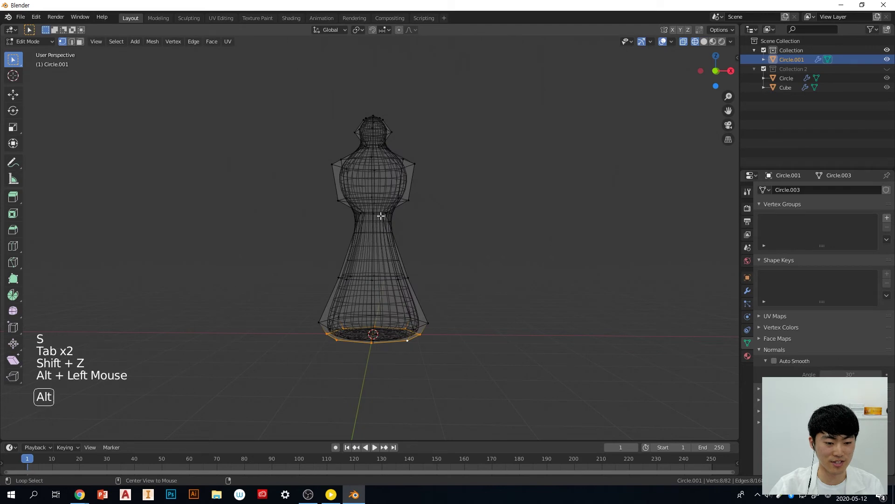
pyautogui.press('s')
pyautogui.click(448, 224)
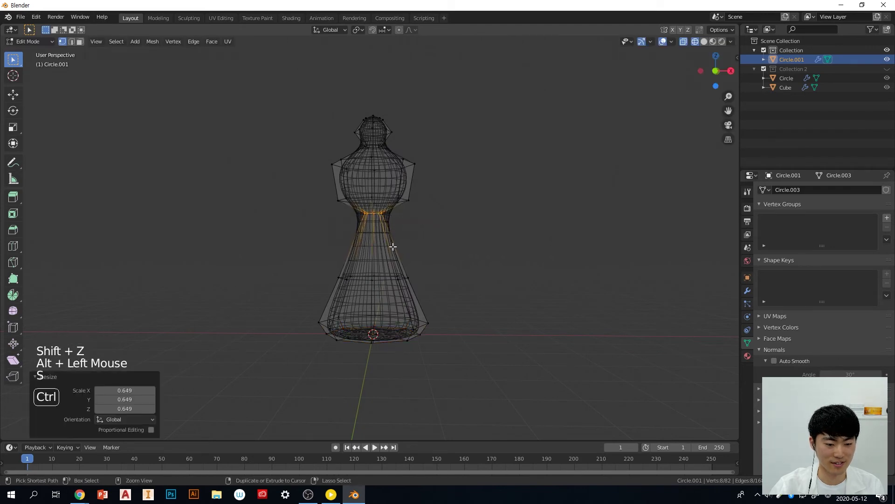
# Add an edge loop to the upper part of the lower body, scale it to about 0.644, and return to Object Mode in solid shading
pyautogui.hotkey('ctrl', 'r')
pyautogui.click(387, 245)
pyautogui.click(434, 243)
pyautogui.press('s')
pyautogui.click(444, 243)
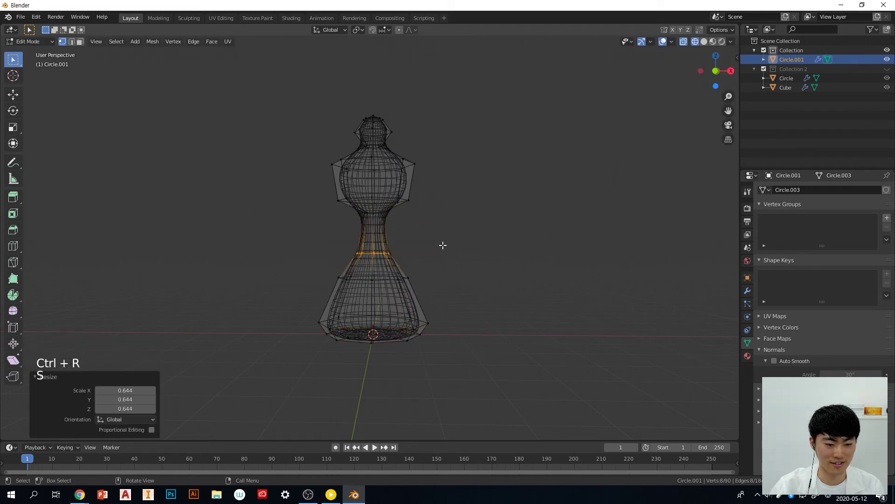
pyautogui.press('Tab')
pyautogui.hotkey('shift', 'z')
pyautogui.click(481, 245)
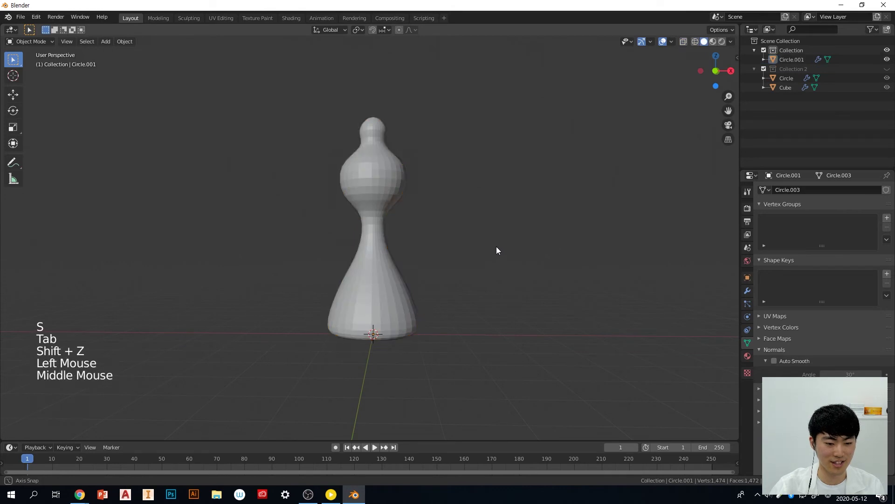
pyautogui.moveTo(496, 246); pyautogui.dragTo(383, 205, button='middle')
pyautogui.click(383, 202)
pyautogui.moveTo(540, 283); pyautogui.dragTo(541, 284, button='middle')
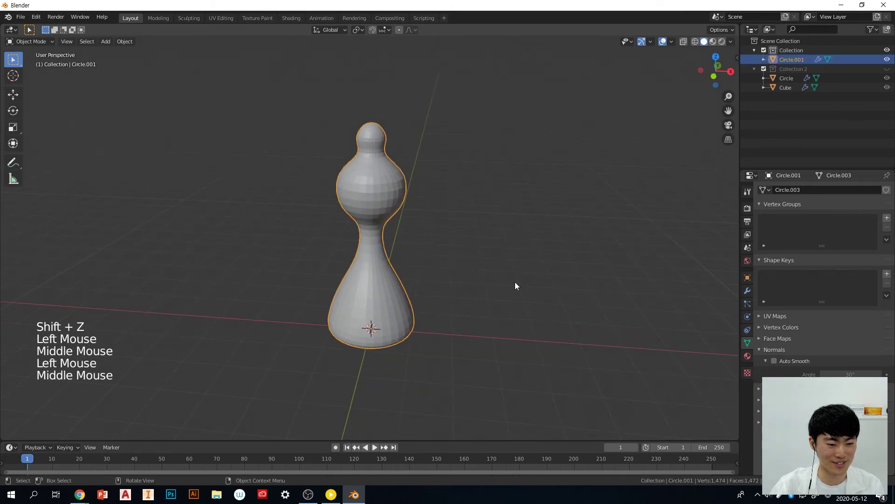
# In Edit Mode with wireframe display, select the neck ring between head and upper bulge and scale it to about 0.791
pyautogui.press('Tab')
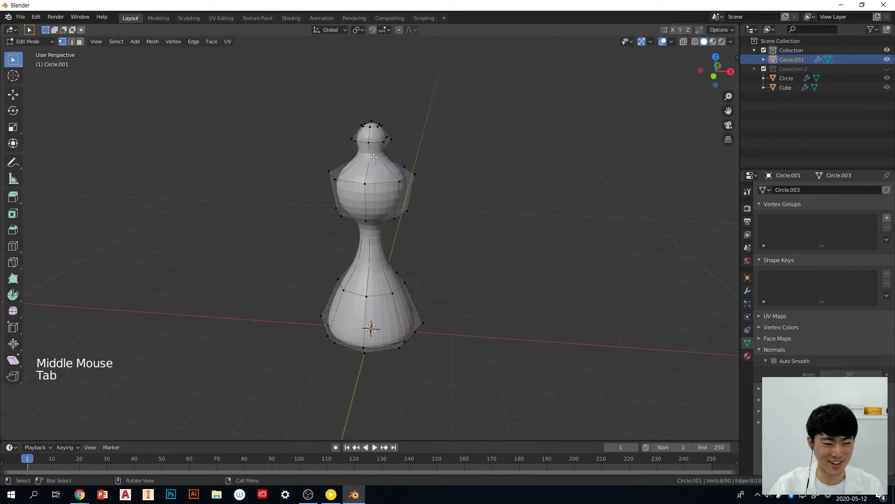
pyautogui.hotkey('shift', 'z')
pyautogui.keyDown('alt'); pyautogui.click(373, 156); pyautogui.keyUp('alt')
pyautogui.press('s')
pyautogui.click(468, 174)
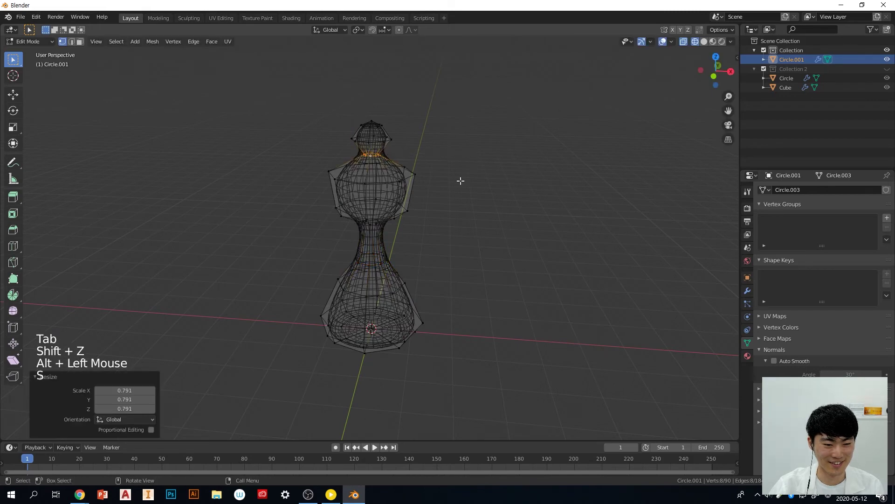
# Add an edge loop between the head and the neck, scale it to about 0.707, and return to Object Mode in solid shading
pyautogui.moveTo(417, 182); pyautogui.dragTo(414, 170, button='middle')
pyautogui.hotkey('ctrl', 'r')
pyautogui.click(373, 138)
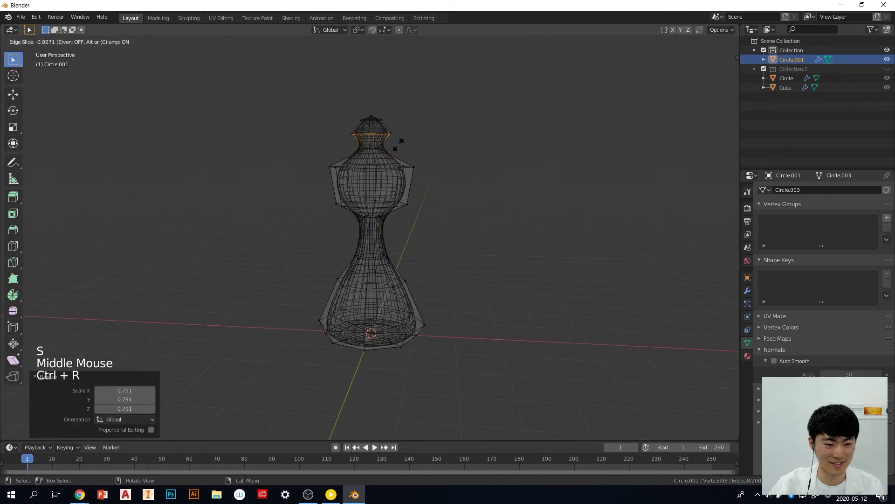
pyautogui.click(400, 145)
pyautogui.press('s')
pyautogui.click(432, 148)
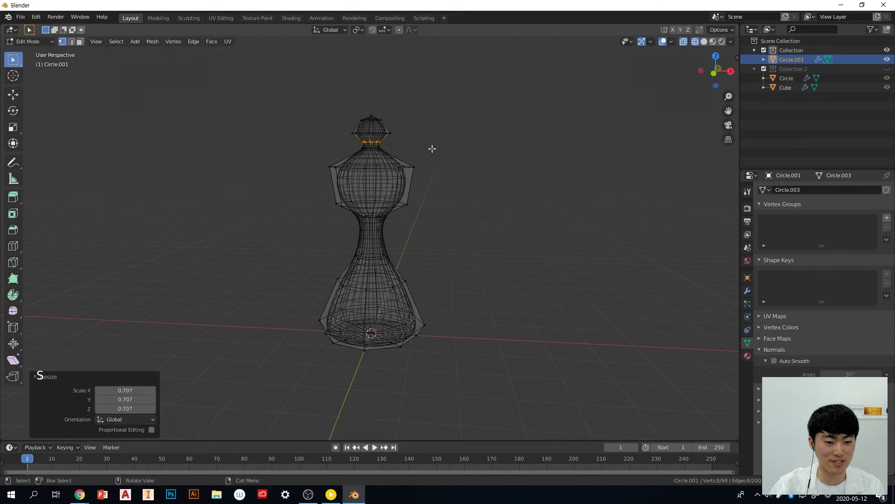
pyautogui.press('Tab')
pyautogui.hotkey('shift', 'z')
pyautogui.click(450, 194)
pyautogui.moveTo(451, 194)
pyautogui.mouseDown(button='middle')
pyautogui.moveTo(469, 230)
pyautogui.moveTo(465, 224)
pyautogui.mouseUp(button='middle')
pyautogui.click(377, 196)
pyautogui.moveTo(416, 203)
pyautogui.mouseDown(button='middle')
pyautogui.moveTo(426, 231)
pyautogui.moveTo(423, 216)
pyautogui.mouseUp(button='middle')
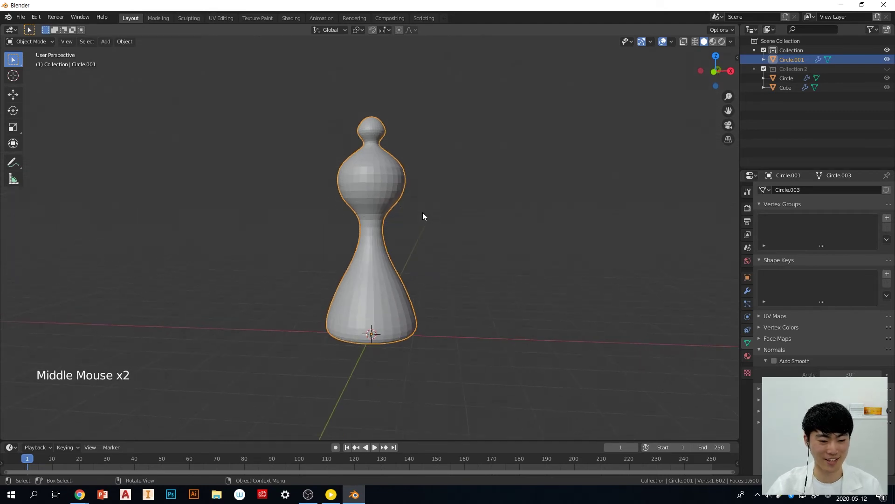
# Apply smooth shading to the whole piece and inspect its surface
pyautogui.rightClick(379, 183)
pyautogui.click(368, 188)
pyautogui.moveTo(409, 189)
pyautogui.mouseDown(button='middle')
pyautogui.moveTo(497, 214)
pyautogui.moveTo(483, 212)
pyautogui.moveTo(478, 226)
pyautogui.mouseUp(button='middle')
pyautogui.click(490, 221)
pyautogui.click(365, 178)
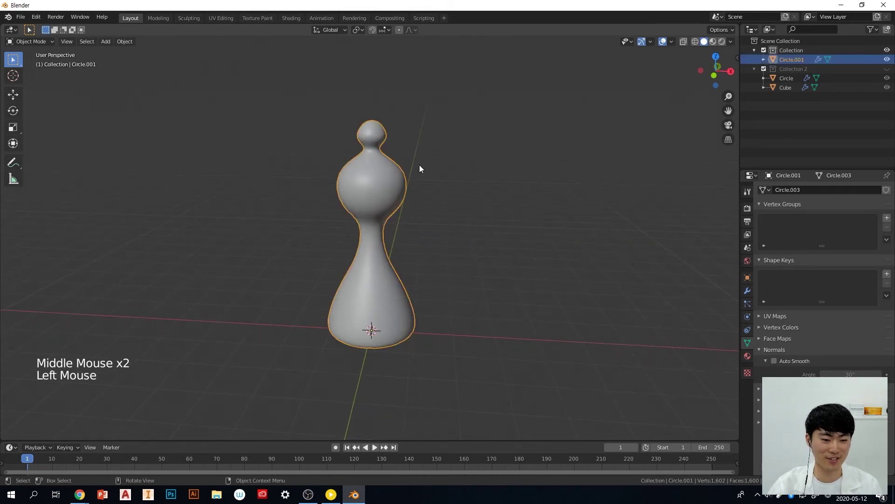
pyautogui.click(481, 200)
pyautogui.scroll(-1, 537, 208)
pyautogui.moveTo(536, 208)
pyautogui.mouseDown(button='middle')
pyautogui.moveTo(513, 191)
pyautogui.moveTo(500, 206)
pyautogui.moveTo(538, 208)
pyautogui.mouseUp(button='middle')
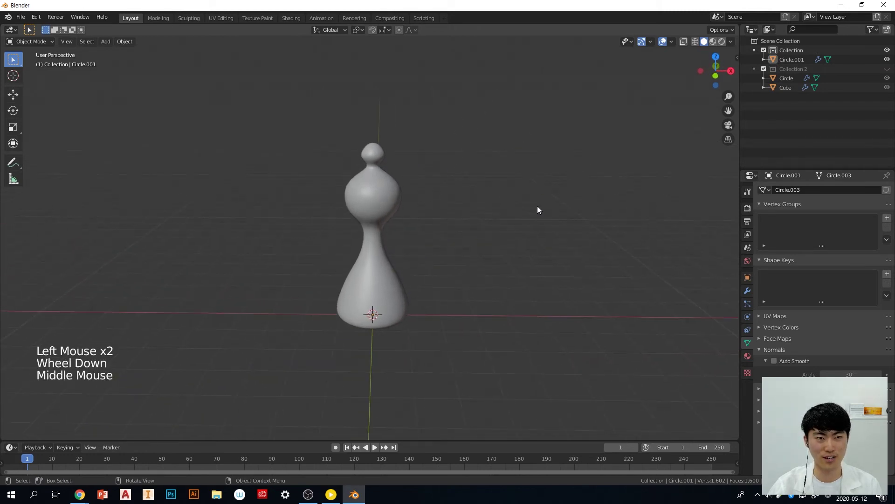
pyautogui.moveTo(538, 207); pyautogui.dragTo(484, 243, button='middle')
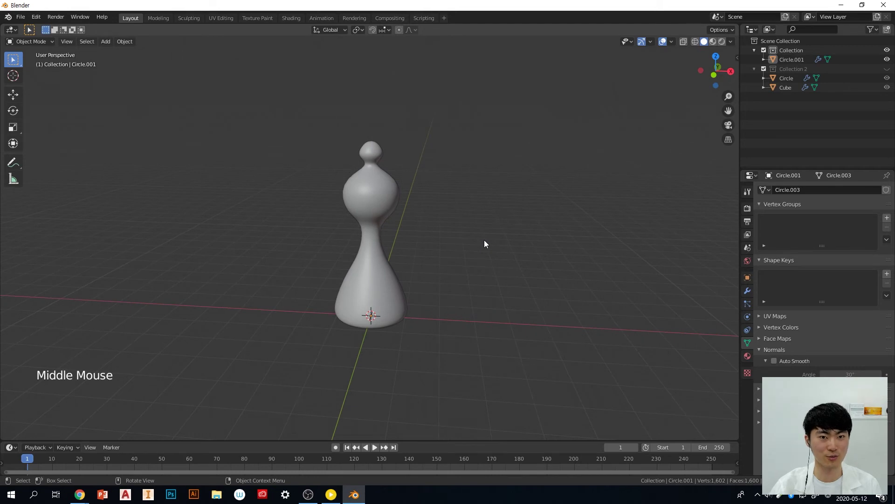
pyautogui.moveTo(485, 243); pyautogui.dragTo(486, 239, button='middle')
# Add a cube at the origin and scale it to about 0.295 along the X axis
pyautogui.hotkey('shift', 'a')
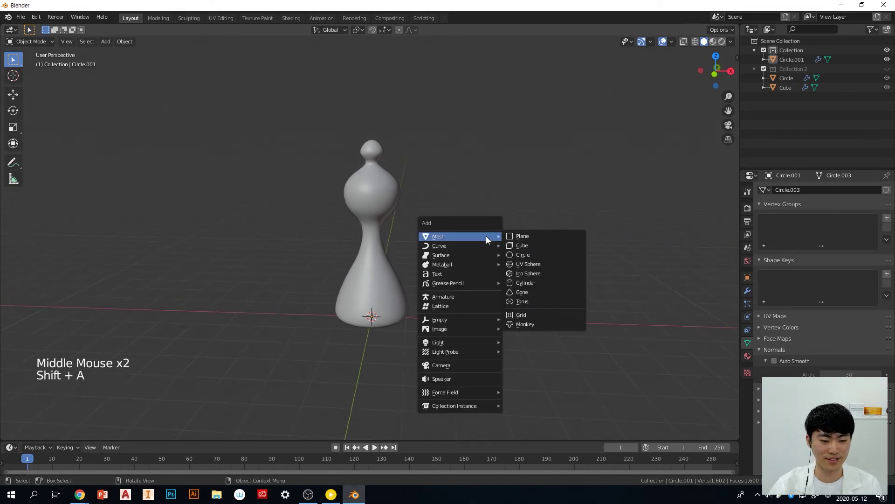
pyautogui.click(539, 245)
pyautogui.moveTo(527, 246); pyautogui.dragTo(543, 281, button='middle')
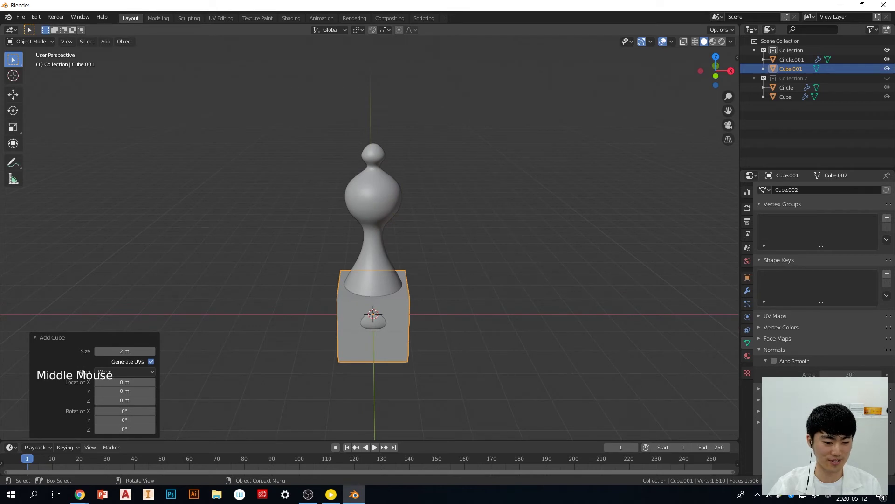
pyautogui.press('s')
pyautogui.press('x')
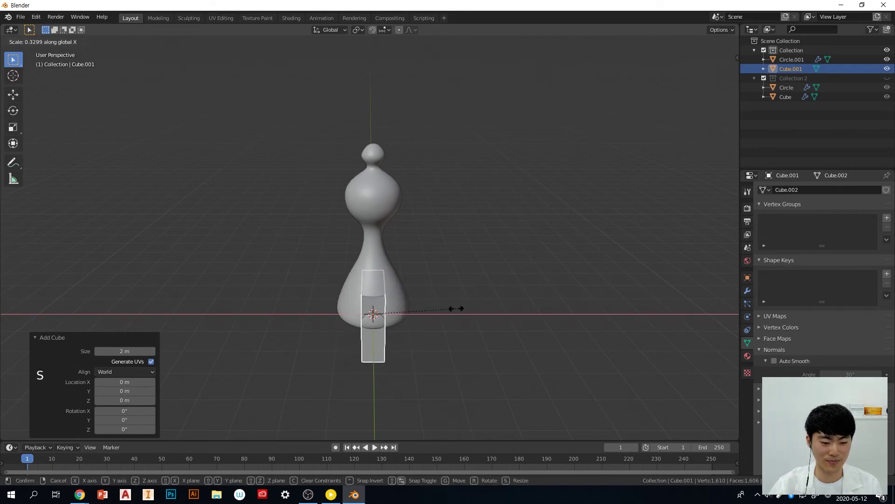
pyautogui.click(447, 308)
pyautogui.moveTo(447, 309); pyautogui.dragTo(396, 215, button='middle')
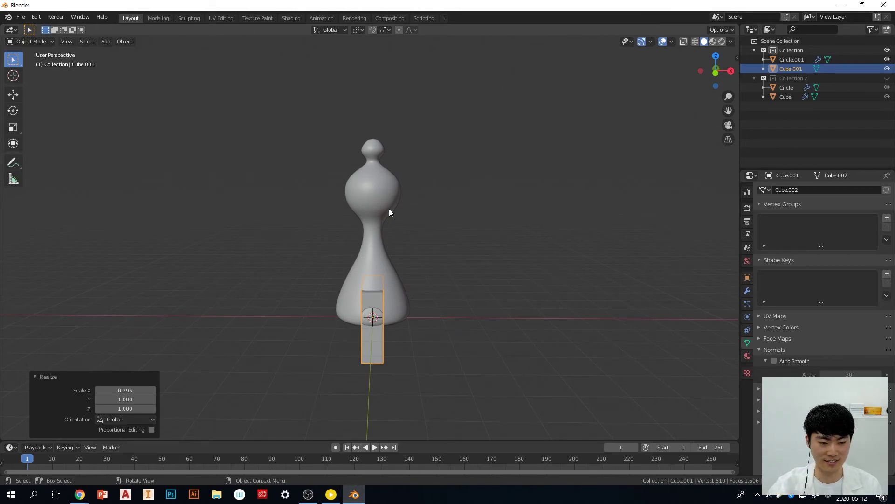
# In front view, move the thin block about 0.327 m in X and 4.49 m in Z, and scale it uniformly to about 0.584
pyautogui.click(715, 72)
pyautogui.press('g')
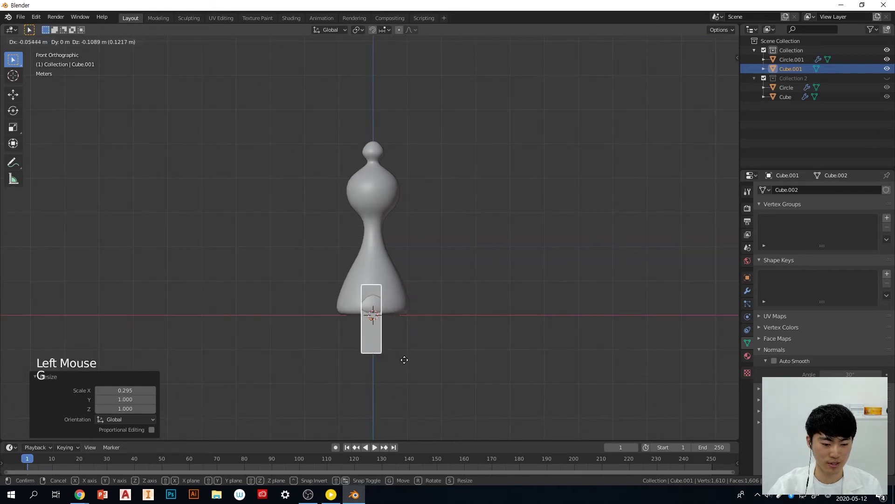
pyautogui.click(419, 200)
pyautogui.press('s')
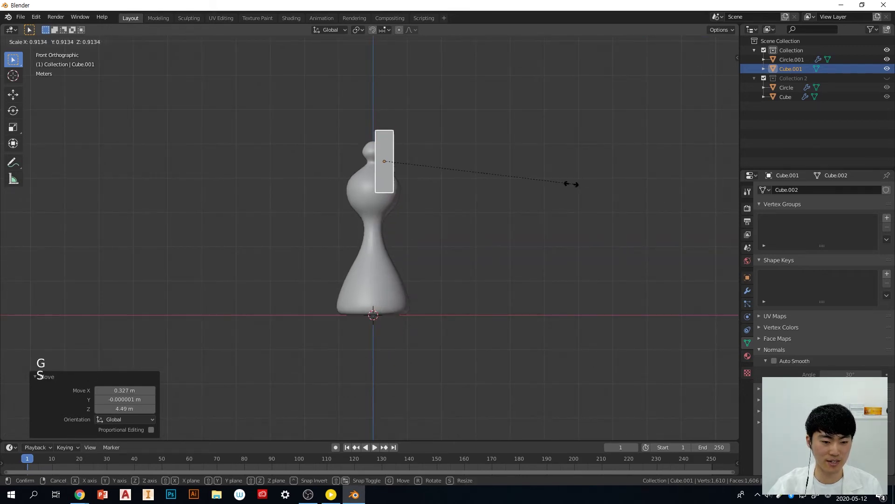
pyautogui.click(498, 186)
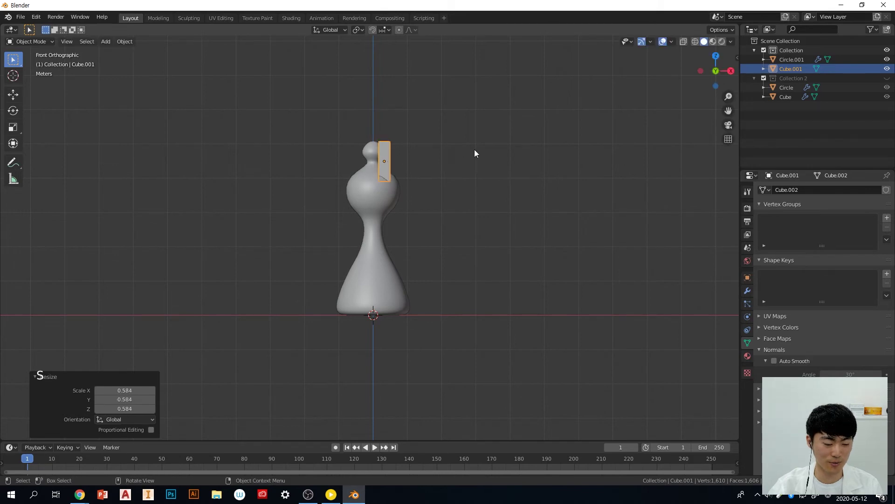
# Rotate the block 38° in front view and move it so that it cuts diagonally into the upper bulge
pyautogui.press('r')
pyautogui.click(520, 208)
pyautogui.press('g')
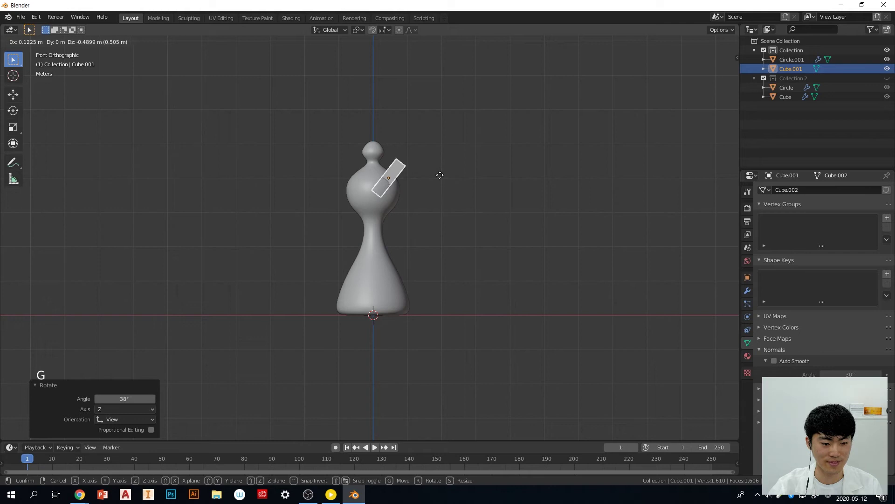
pyautogui.click(441, 176)
# Lengthen the tilted block along the Y axis so that it extends through the upper bulge, and check its placement
pyautogui.moveTo(441, 175); pyautogui.dragTo(443, 244, button='middle')
pyautogui.press('s')
pyautogui.press('y')
pyautogui.click(523, 242)
pyautogui.moveTo(524, 242)
pyautogui.mouseDown(button='middle')
pyautogui.moveTo(435, 268)
pyautogui.moveTo(507, 242)
pyautogui.mouseUp(button='middle')
pyautogui.press('KP_1')
pyautogui.click(510, 202)
pyautogui.moveTo(510, 203); pyautogui.dragTo(402, 182, button='middle')
pyautogui.click(402, 182)
pyautogui.moveTo(498, 216); pyautogui.dragTo(486, 217, button='middle')
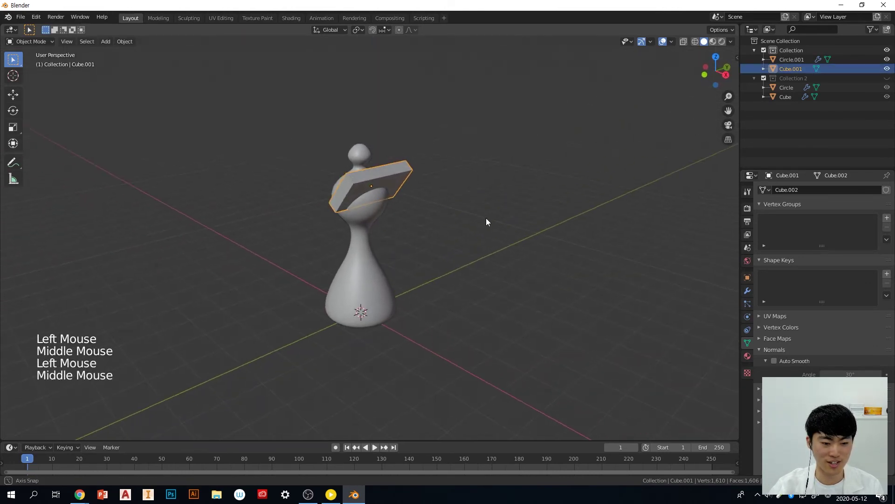
pyautogui.click(498, 226)
pyautogui.click(368, 215)
pyautogui.click(522, 230)
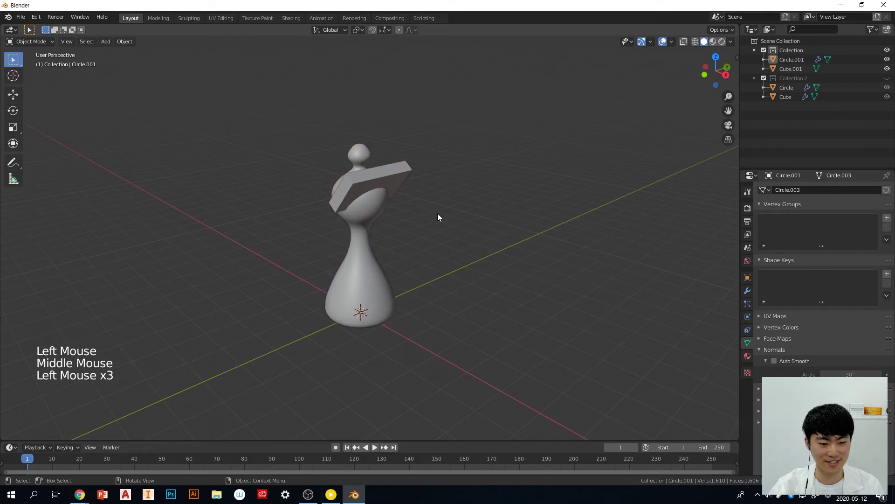
pyautogui.click(400, 177)
pyautogui.click(354, 217)
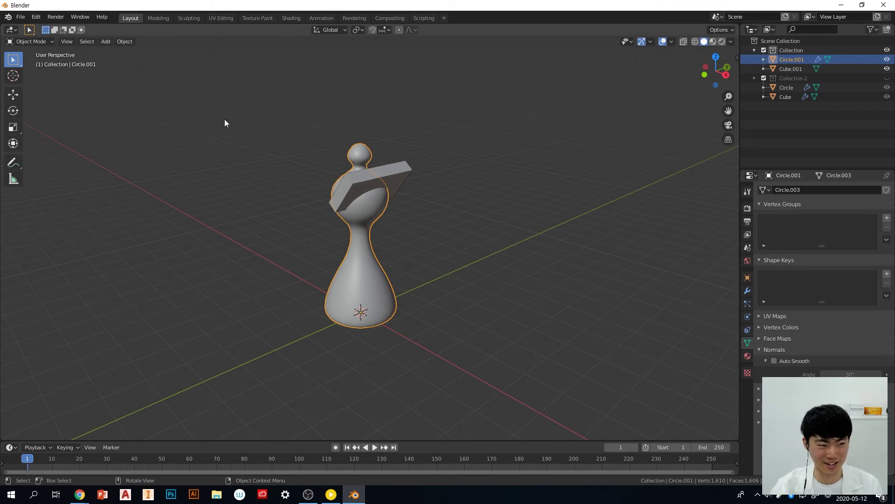
pyautogui.click(444, 168)
pyautogui.moveTo(432, 198); pyautogui.dragTo(374, 191, button='middle')
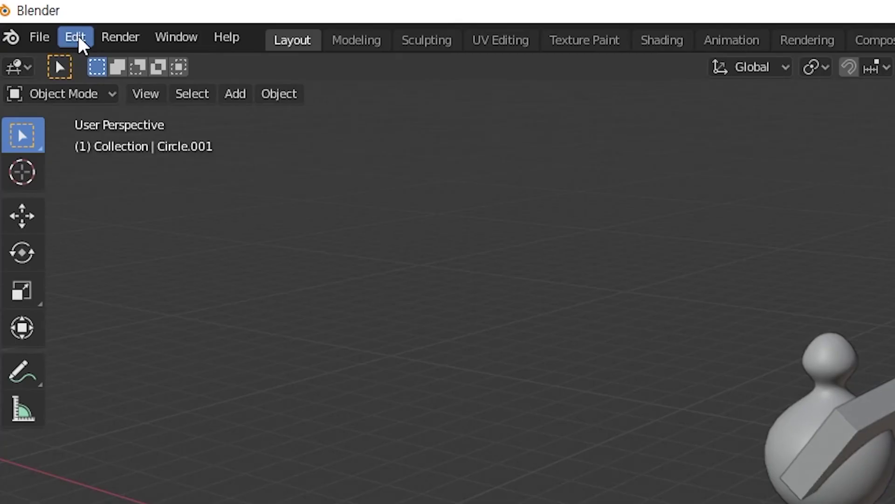
# Open the Preferences at the Add-ons section
pyautogui.click(78, 37)
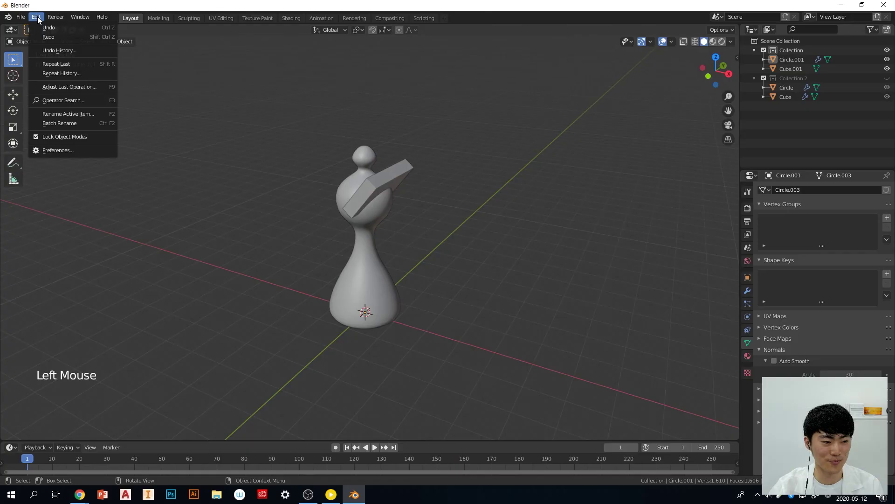
pyautogui.click(36, 17)
pyautogui.click(36, 17)
pyautogui.moveTo(56, 18)
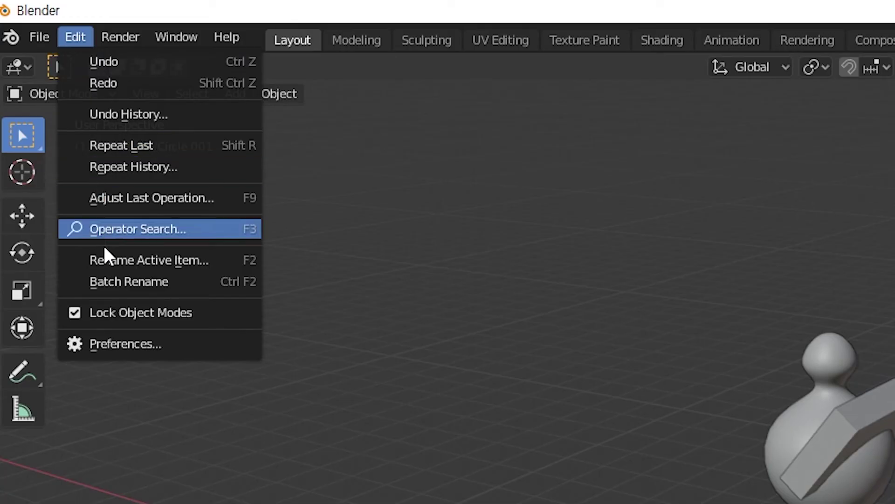
pyautogui.click(178, 351)
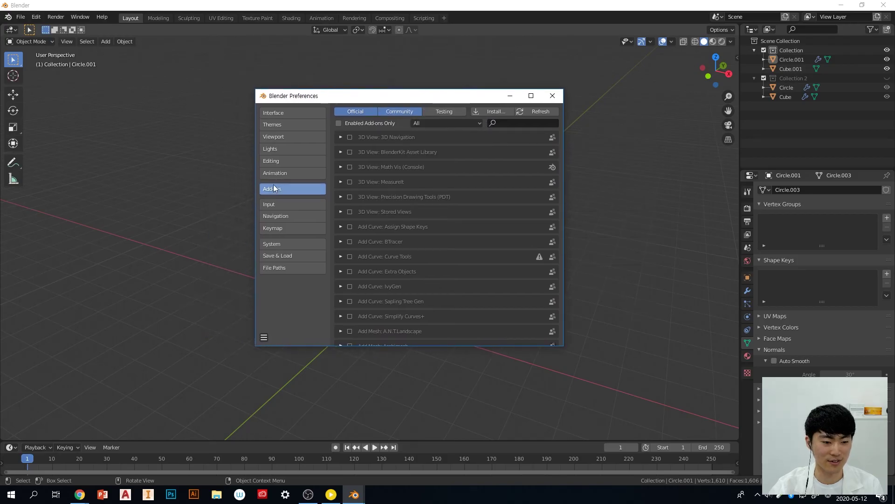
pyautogui.click(298, 113)
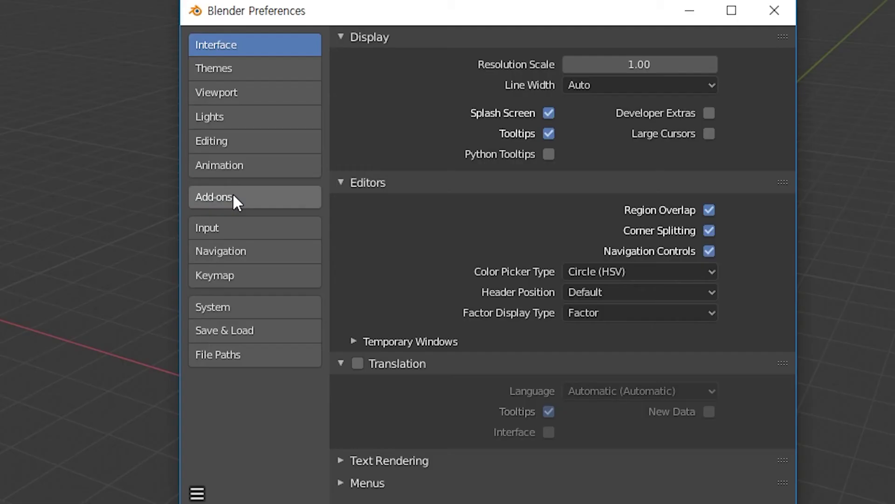
pyautogui.click(279, 188)
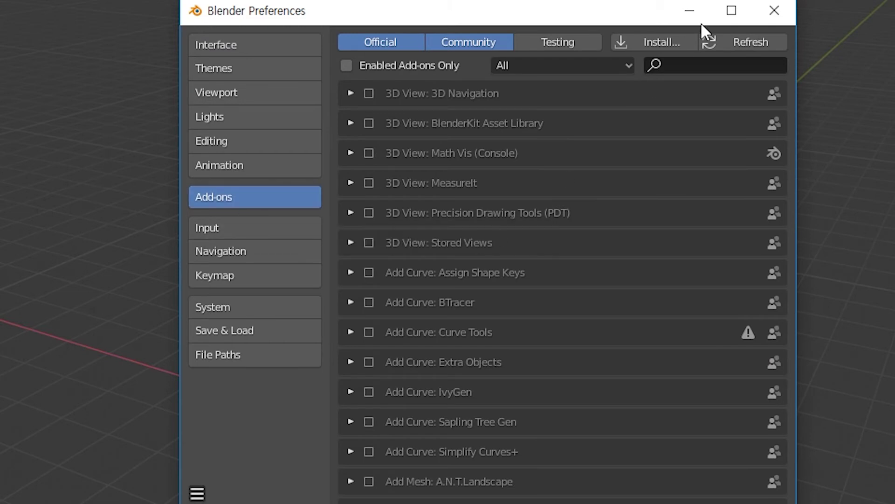
# Search the add-ons for "bool", enable Object: Bool Tool, and close the Preferences
pyautogui.click(715, 65)
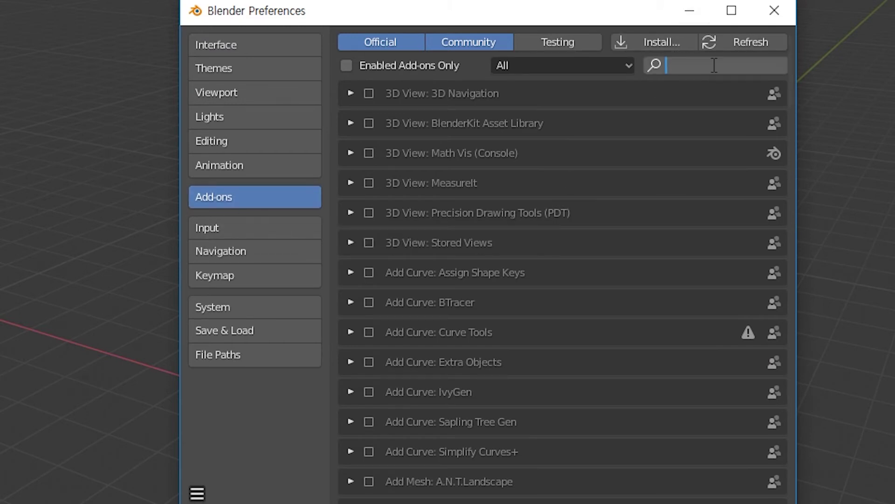
pyautogui.write('bool')
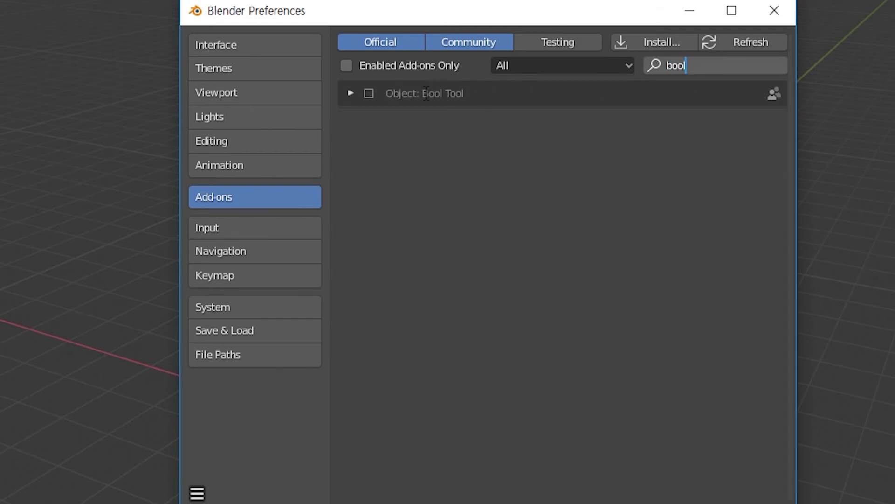
pyautogui.click(467, 142)
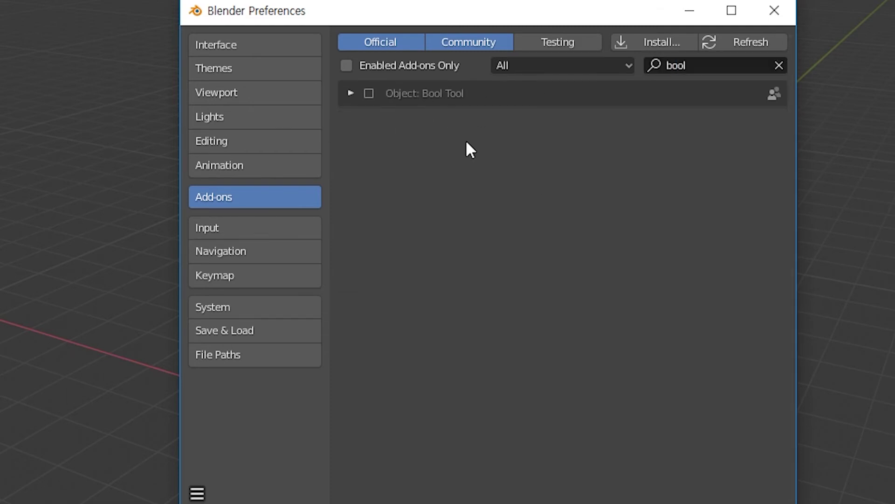
pyautogui.click(369, 94)
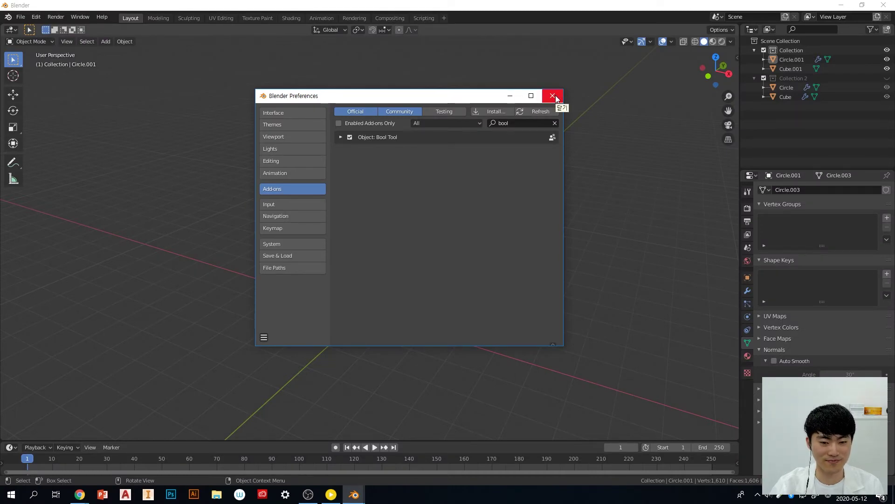
pyautogui.click(554, 96)
pyautogui.moveTo(469, 202)
pyautogui.mouseDown(button='middle')
pyautogui.moveTo(450, 229)
pyautogui.moveTo(481, 211)
pyautogui.mouseUp(button='middle')
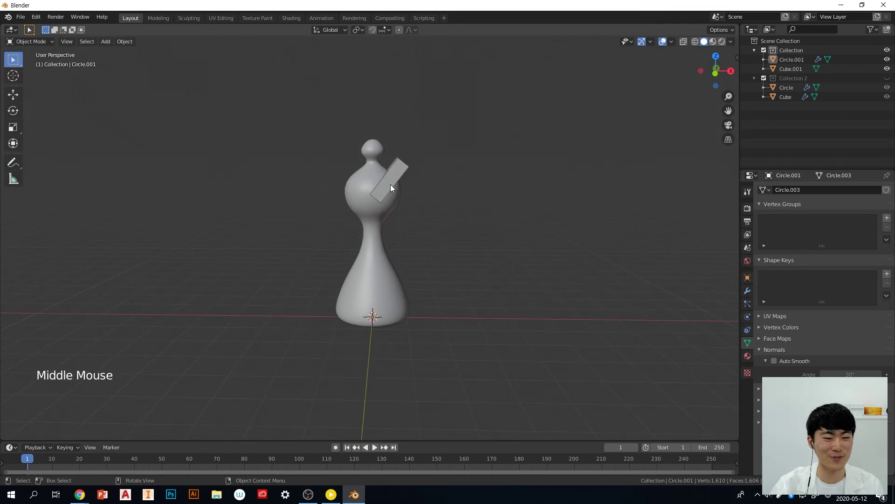
# Bring up the Bool Tool add-on's Auto Boolean and Brush Boolean operations beside the 3D view
pyautogui.moveTo(447, 202); pyautogui.dragTo(383, 170, button='middle')
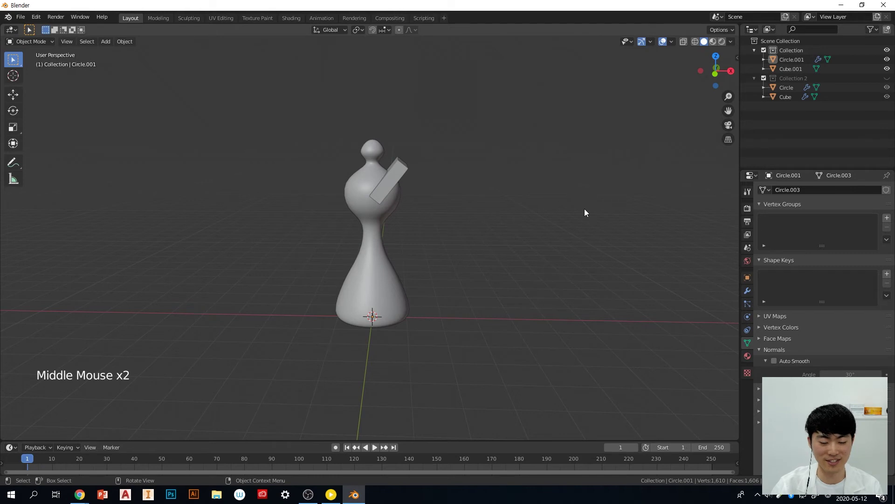
pyautogui.click(399, 174)
pyautogui.click(464, 196)
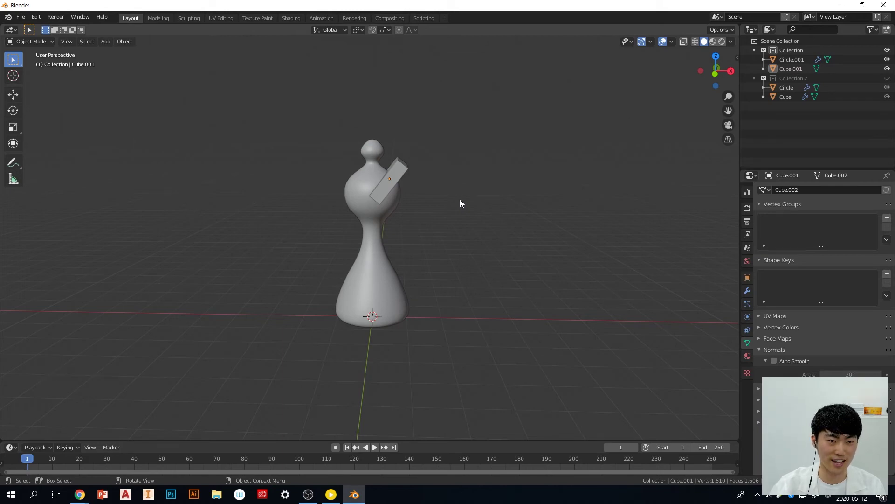
pyautogui.press('n')
pyautogui.press('n')
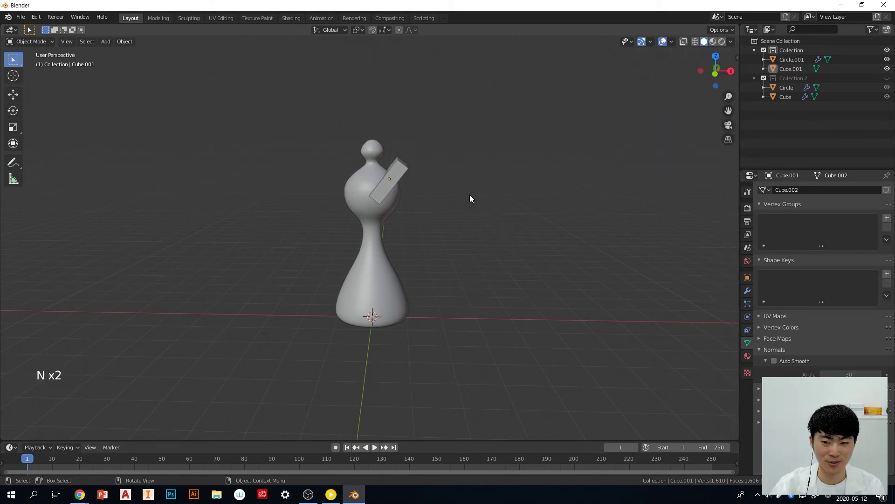
pyautogui.press('n')
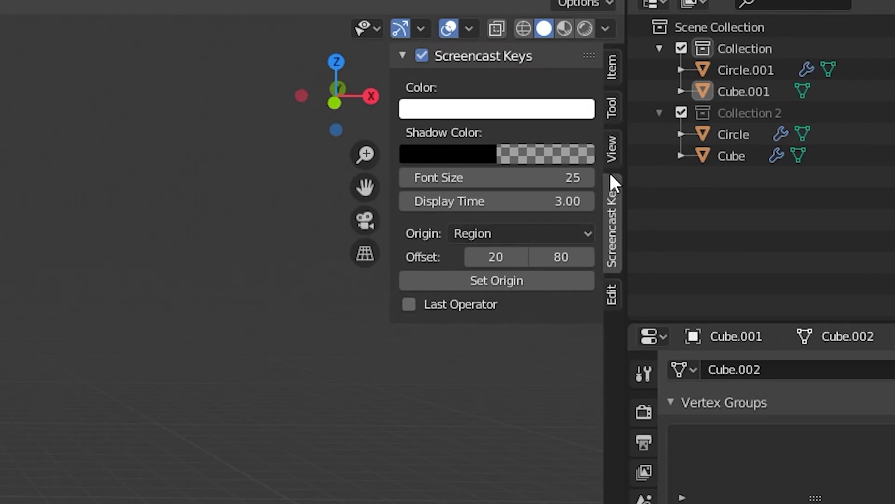
pyautogui.click(613, 74)
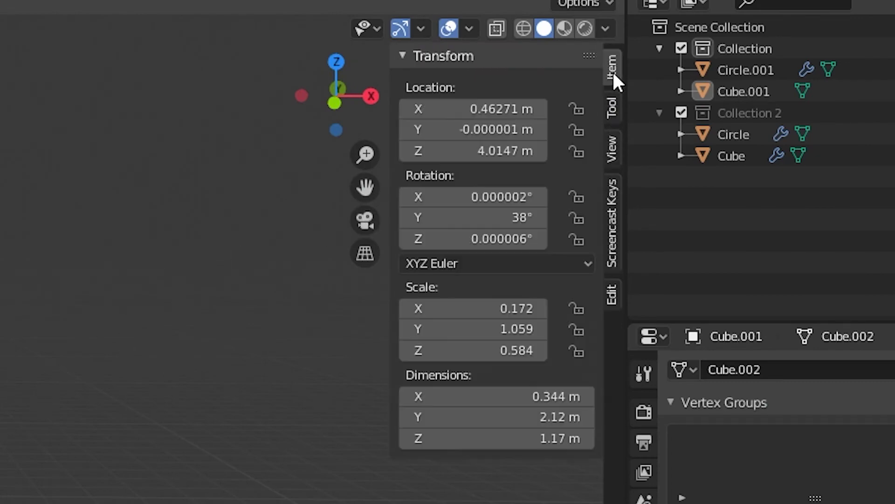
pyautogui.click(612, 110)
pyautogui.click(616, 145)
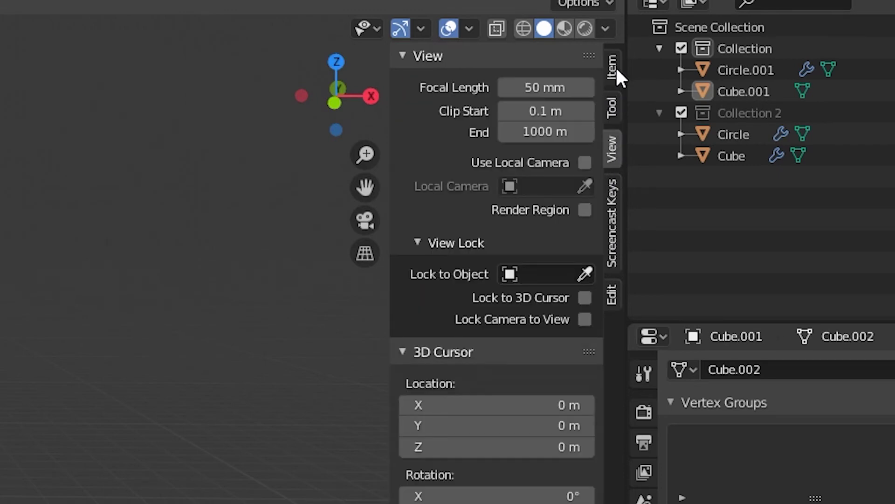
pyautogui.click(615, 67)
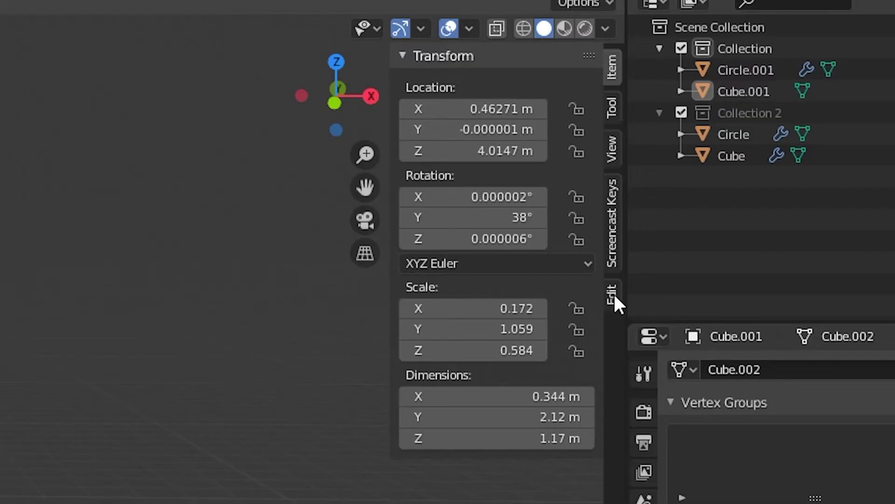
pyautogui.click(734, 158)
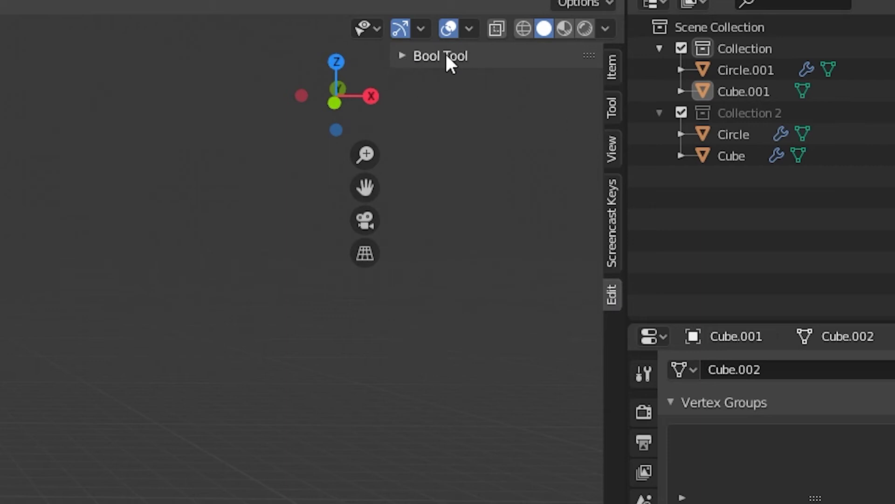
pyautogui.click(403, 56)
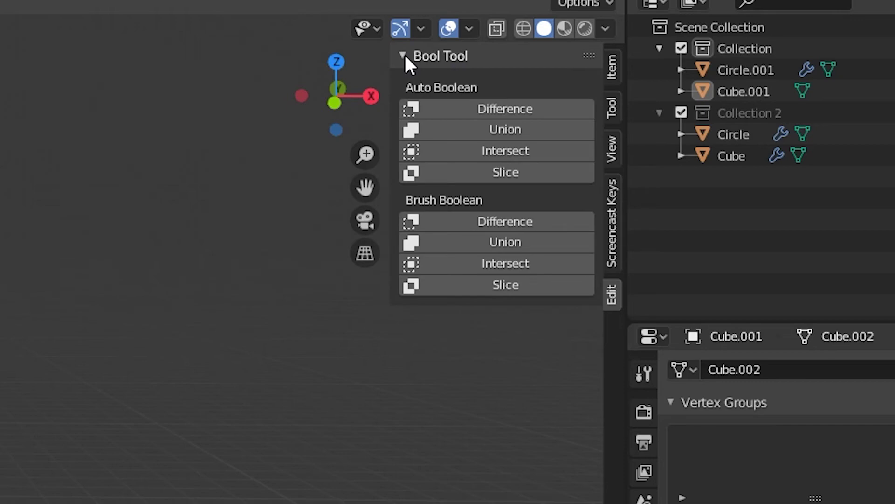
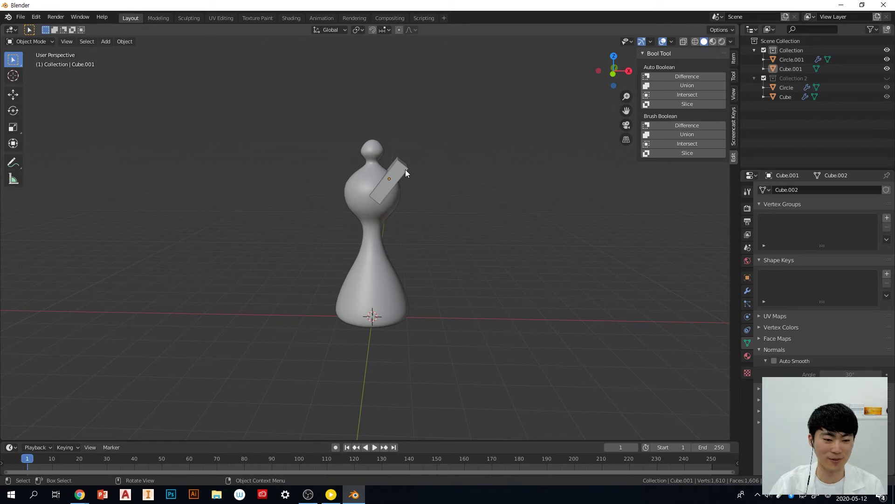
# Select the tilted block first, and add the chess piece to the selection as the active object
pyautogui.press('shift')
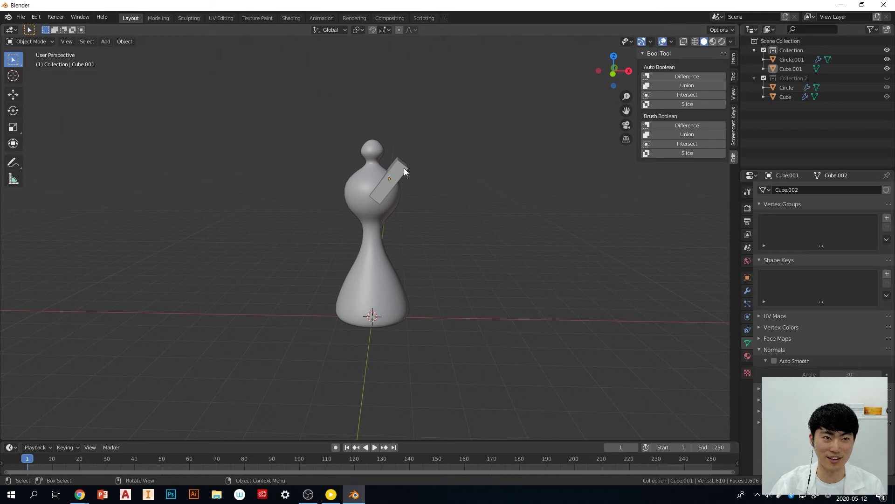
pyautogui.click(404, 168)
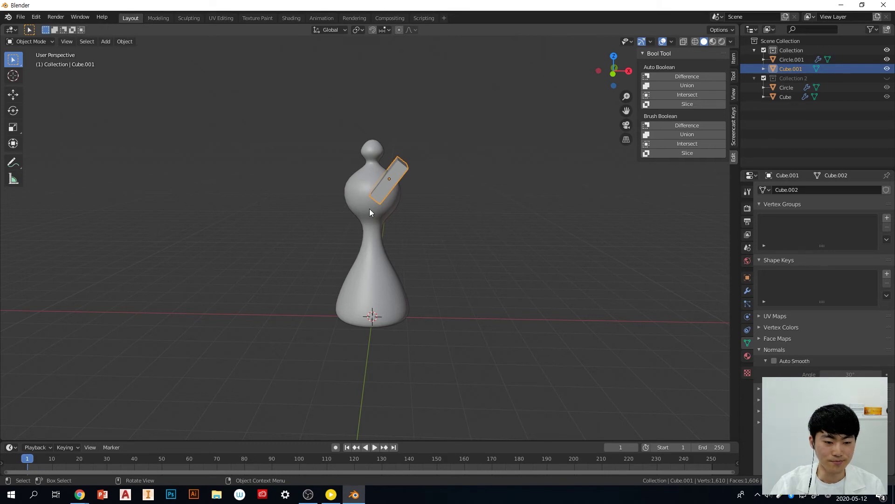
pyautogui.press('shift')
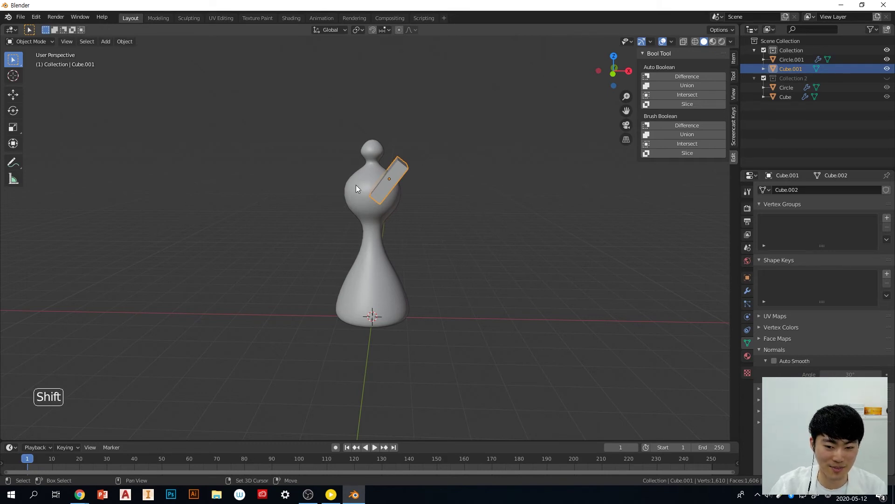
pyautogui.keyDown('shift'); pyautogui.click(357, 185); pyautogui.keyUp('shift')
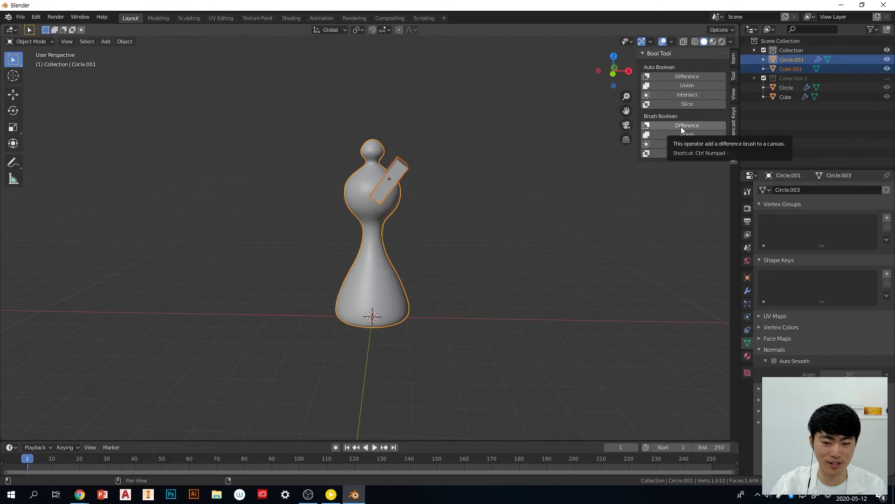
# Subtract the block from the chess piece with Brush Boolean Difference and try moving the block to shift the cut
pyautogui.click(489, 224)
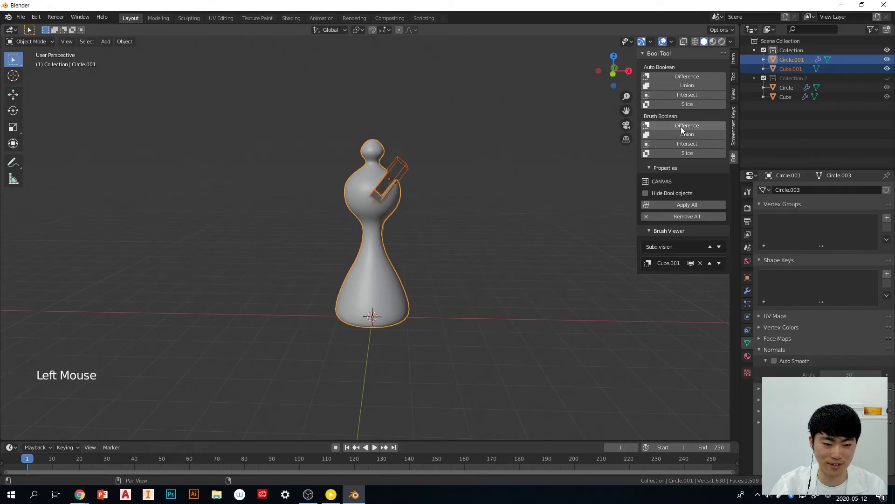
pyautogui.click(513, 161)
pyautogui.moveTo(513, 162)
pyautogui.mouseDown(button='middle')
pyautogui.moveTo(475, 189)
pyautogui.moveTo(514, 168)
pyautogui.mouseUp(button='middle')
pyautogui.click(407, 167)
pyautogui.click(410, 172)
pyautogui.click(412, 170)
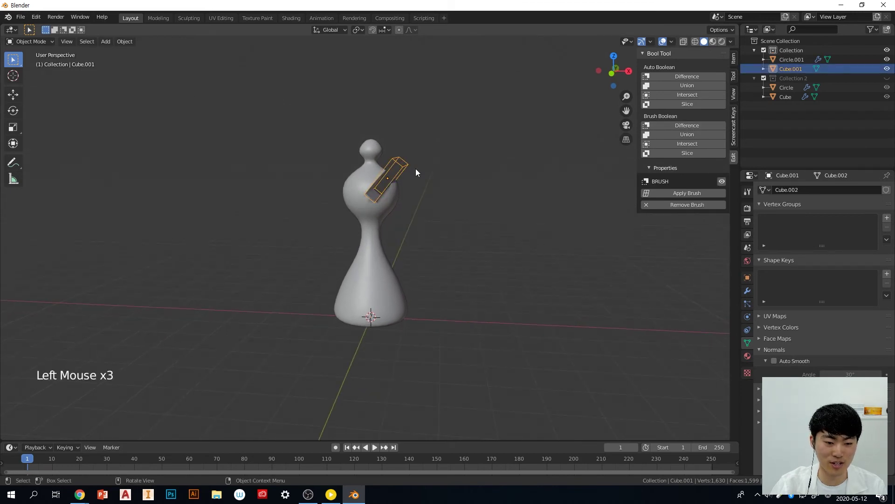
pyautogui.press('g')
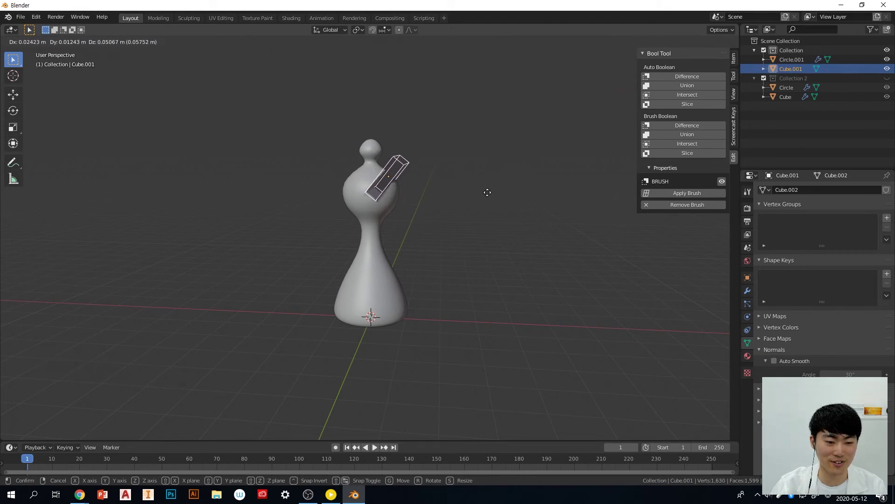
pyautogui.click(490, 197)
pyautogui.click(505, 175)
# Undo the block's move and the Brush Difference, back to both objects being selected
pyautogui.hotkey('ctrl', 'z')
pyautogui.hotkey('ctrl', 'z')
pyautogui.hotkey('ctrl', 'z')
pyautogui.hotkey('ctrl', 'z')
pyautogui.hotkey('ctrl', 'z')
pyautogui.hotkey('ctrl', 'z')
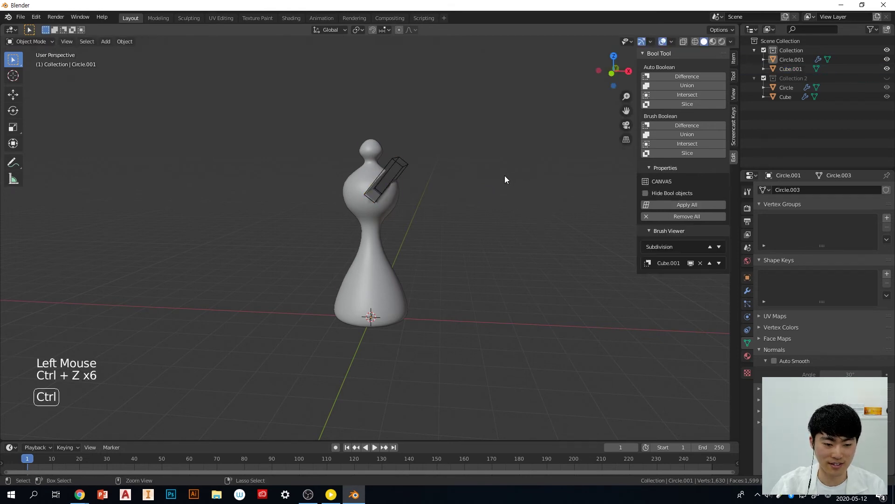
pyautogui.hotkey('ctrl', 'z')
pyautogui.hotkey('ctrl', 'z')
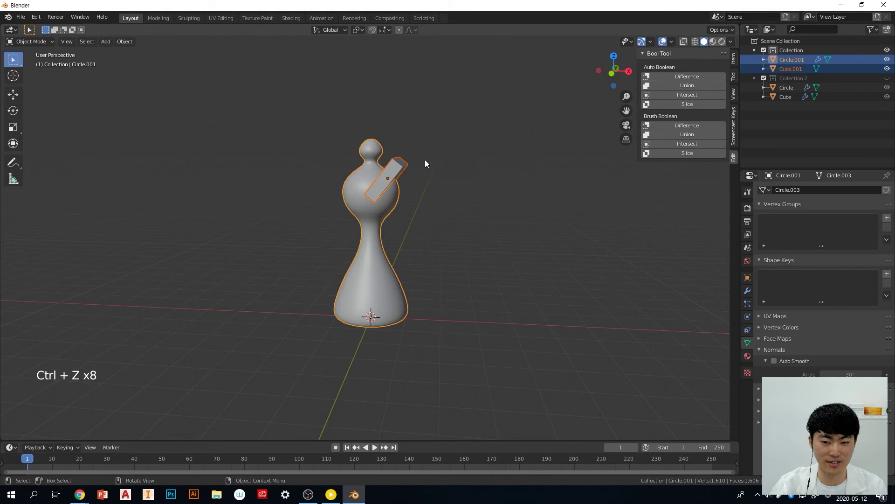
# Cut the slot into the chess piece with Auto Boolean Difference and inspect the notch
pyautogui.click(685, 77)
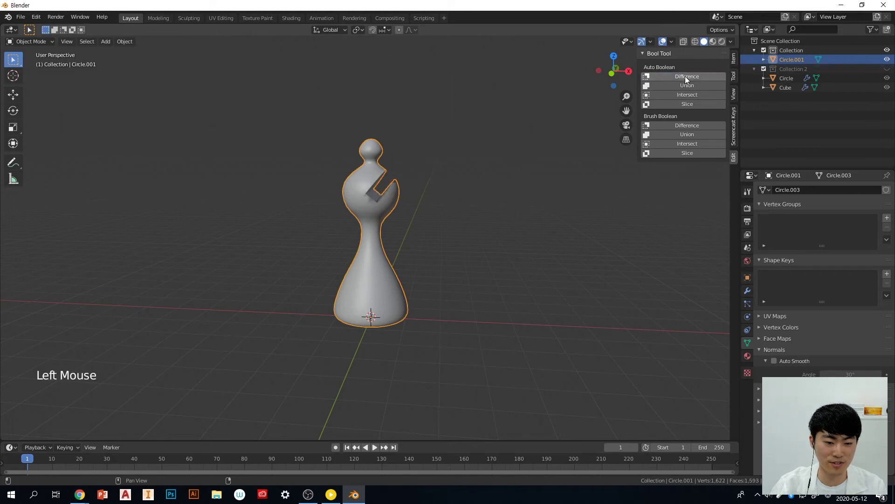
pyautogui.click(473, 197)
pyautogui.click(393, 194)
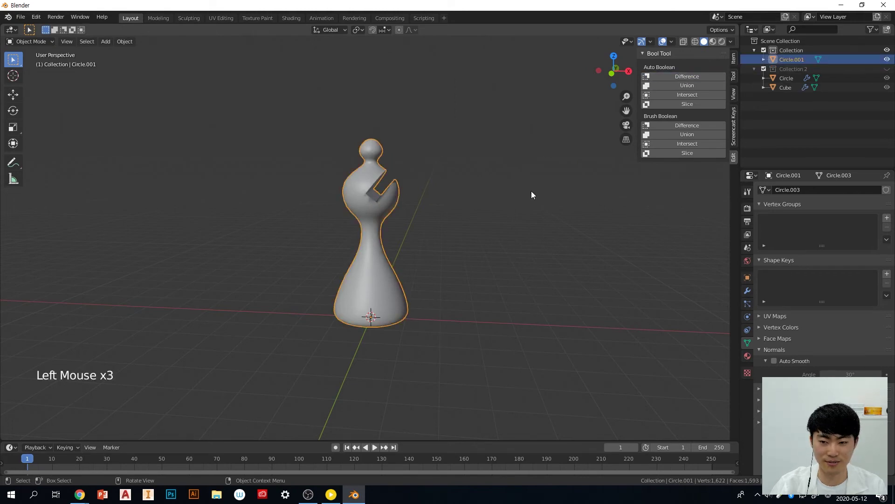
pyautogui.click(459, 197)
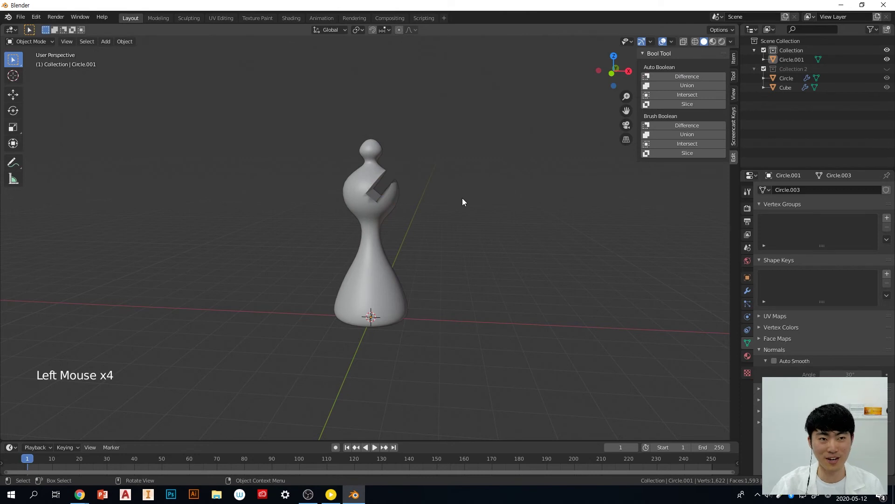
pyautogui.moveTo(409, 213); pyautogui.dragTo(435, 206, button='middle')
pyautogui.moveTo(491, 213); pyautogui.dragTo(469, 228, button='middle')
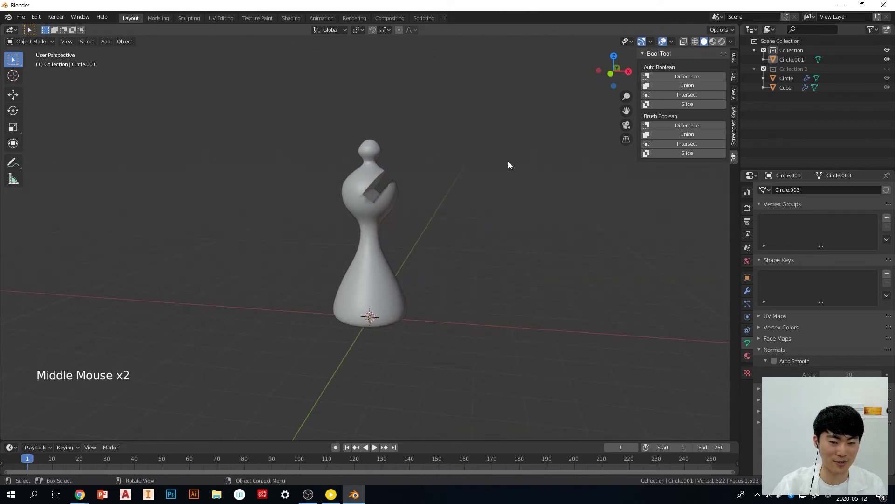
# Undo the Auto Boolean Difference so that the block and chess piece are separate and selected again
pyautogui.hotkey('ctrl', 'z')
pyautogui.hotkey('ctrl', 'z')
pyautogui.hotkey('ctrl', 'z')
pyautogui.hotkey('ctrl', 'z')
pyautogui.hotkey('ctrl', 'z')
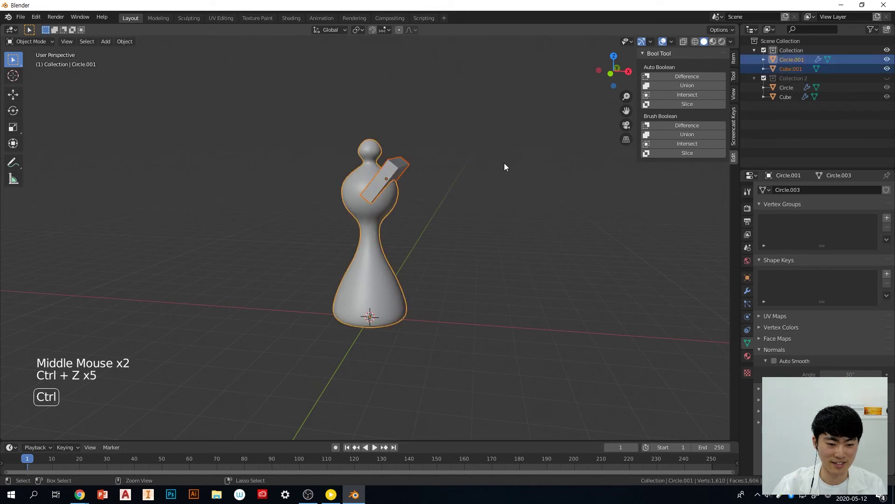
# Subtract the block from the chess piece with Brush Boolean Difference and scale the block to about 0.765
pyautogui.click(678, 125)
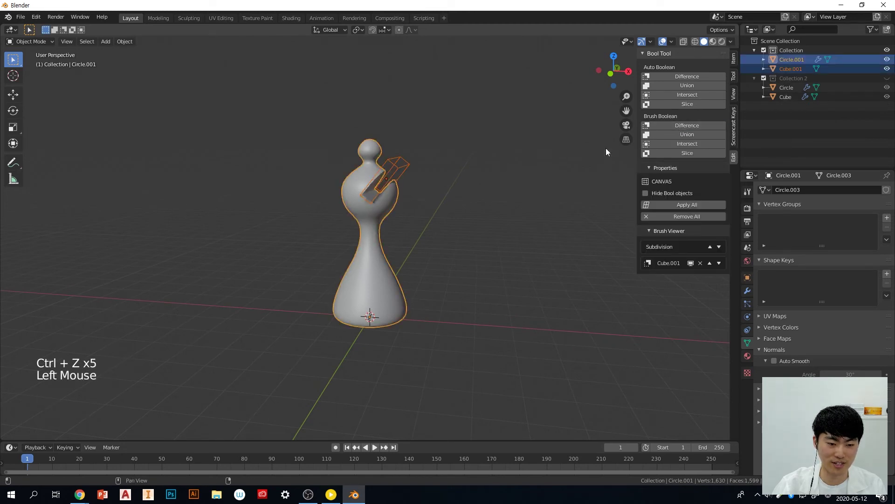
pyautogui.click(405, 167)
pyautogui.moveTo(405, 167)
pyautogui.mouseDown(button='middle')
pyautogui.moveTo(469, 186)
pyautogui.moveTo(424, 197)
pyautogui.moveTo(401, 214)
pyautogui.moveTo(512, 202)
pyautogui.moveTo(549, 211)
pyautogui.moveTo(525, 208)
pyautogui.moveTo(531, 204)
pyautogui.moveTo(428, 224)
pyautogui.moveTo(432, 242)
pyautogui.mouseUp(button='middle')
pyautogui.press('s')
pyautogui.click(508, 206)
pyautogui.scroll(3, 429, 235)
pyautogui.scroll(-1, 406, 198)
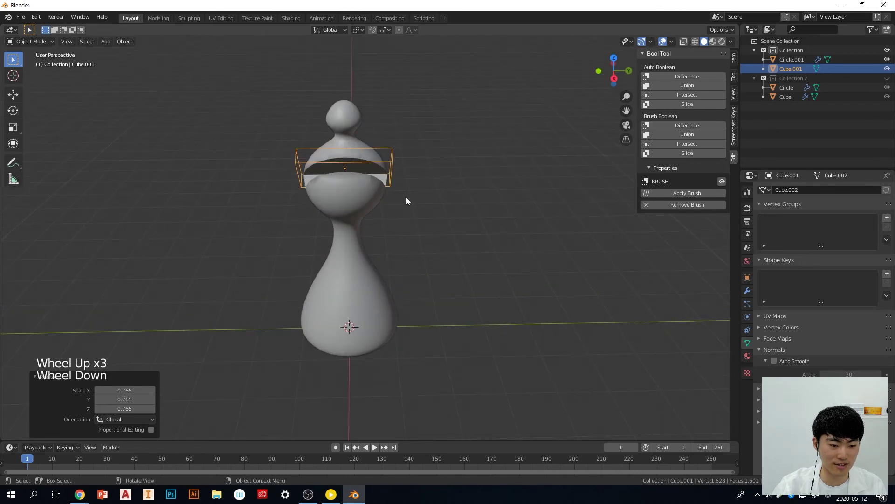
# Scale the cutting block along the Y axis so that it spans the full width of the upper bulge
pyautogui.moveTo(406, 201); pyautogui.dragTo(417, 211, button='middle')
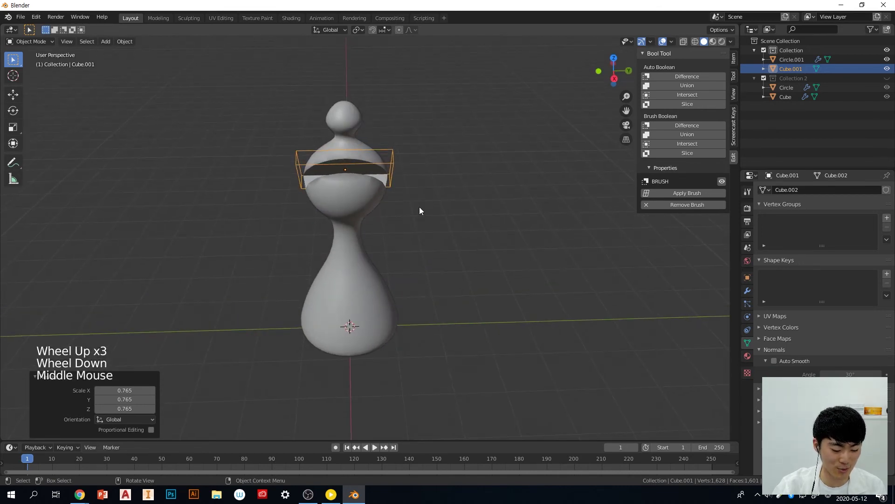
pyautogui.press('s')
pyautogui.press('y')
pyautogui.click(449, 208)
pyautogui.moveTo(449, 208); pyautogui.dragTo(444, 233, button='middle')
pyautogui.click(495, 242)
pyautogui.scroll(-2, 445, 245)
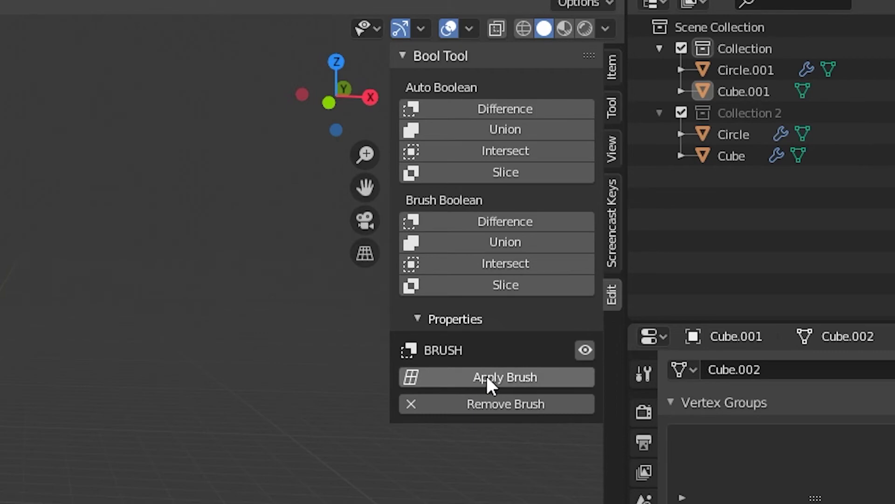
# Apply the block's Brush Difference to the chess piece and clear the selection
pyautogui.click(494, 376)
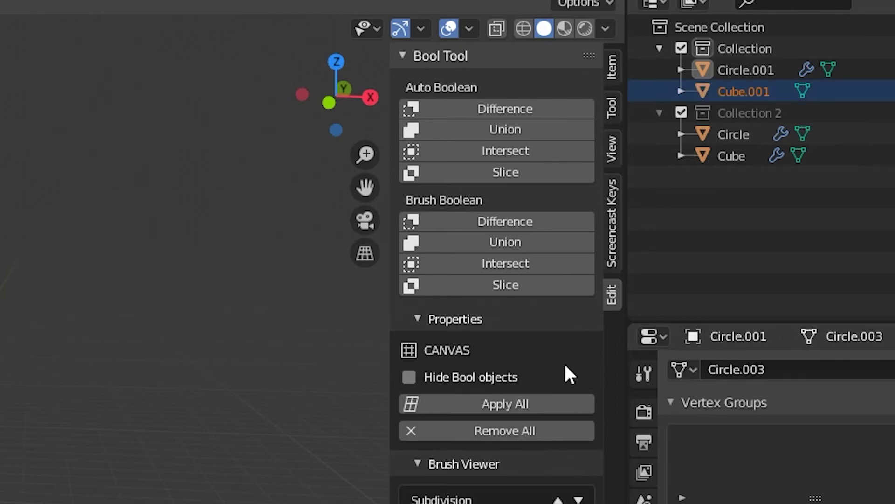
pyautogui.click(537, 404)
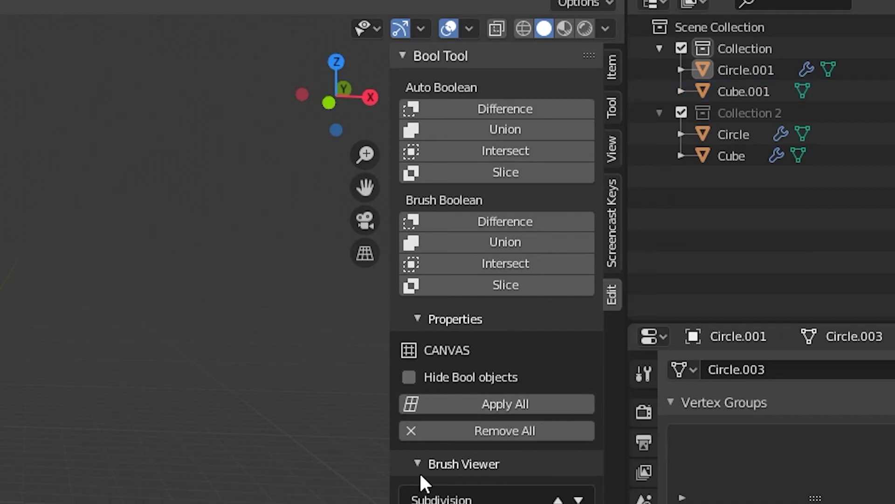
pyautogui.click(375, 219)
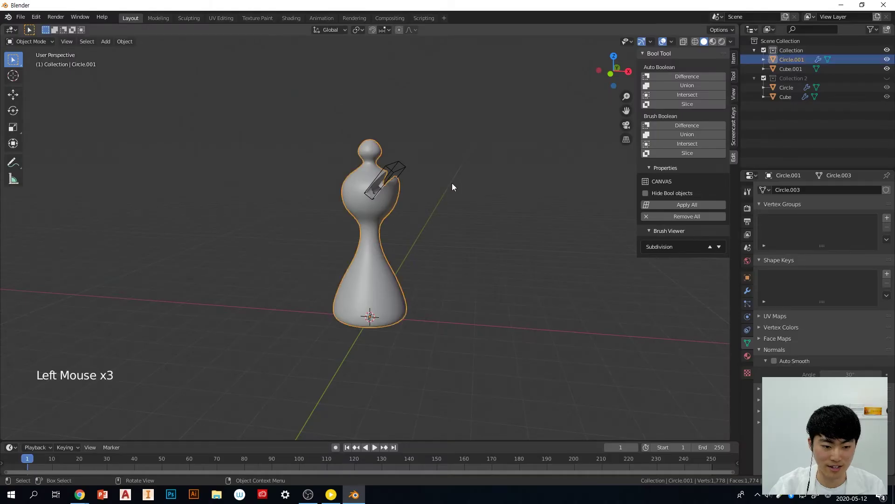
pyautogui.click(452, 184)
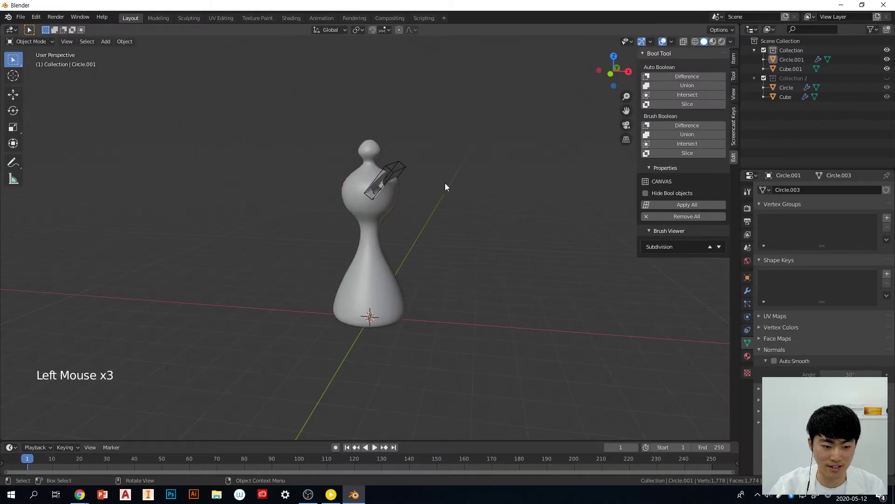
# Select the chess piece and apply all of its remaining modifiers with Bool Tool
pyautogui.click(389, 211)
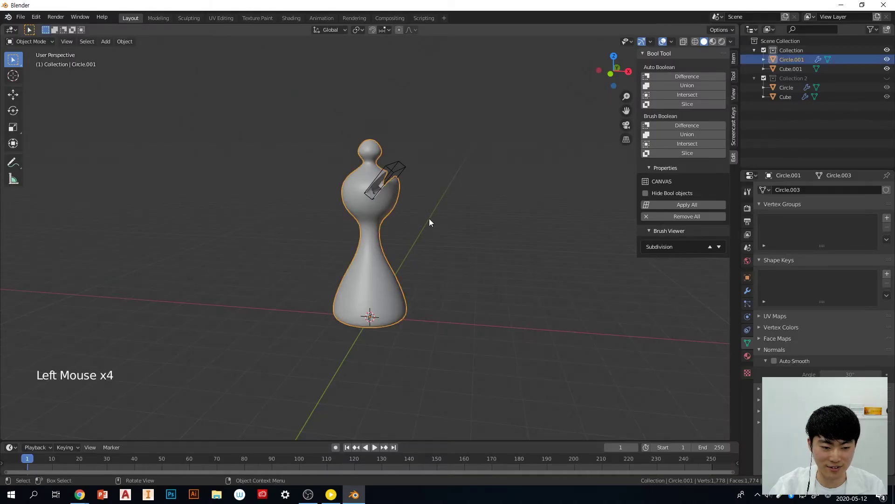
pyautogui.click(693, 206)
pyautogui.click(430, 191)
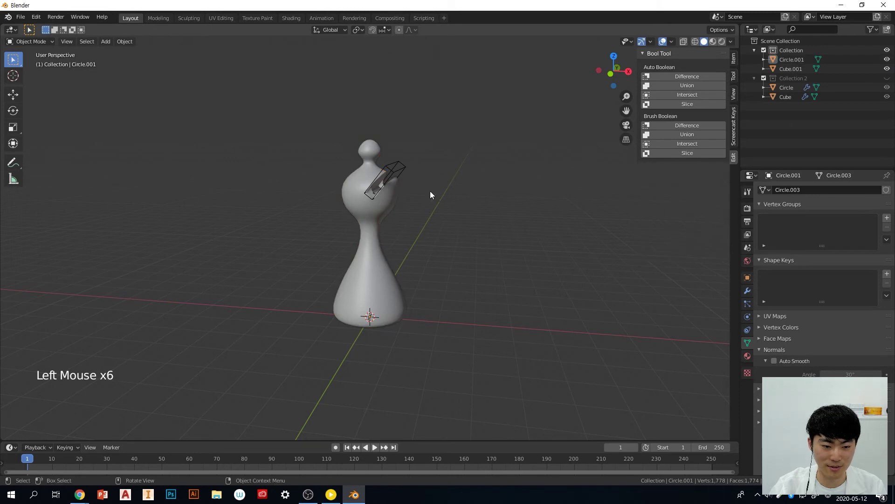
# Undo applying all modifiers on the chess piece
pyautogui.hotkey('ctrl', 'z')
pyautogui.hotkey('ctrl', 'z')
pyautogui.hotkey('ctrl', 'z')
pyautogui.hotkey('ctrl', 'z')
pyautogui.hotkey('ctrl', 'z')
pyautogui.hotkey('ctrl', 'z')
pyautogui.hotkey('ctrl', 'z')
pyautogui.hotkey('ctrl', 'z')
pyautogui.hotkey('ctrl', 'z')
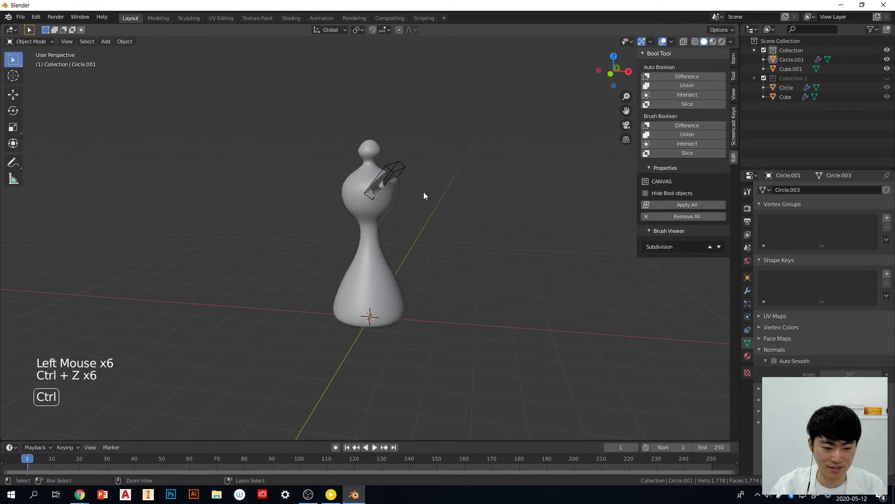
# Undo the latest selection and transform changes on the cutting block, and redo them to restore its scaled shape
pyautogui.keyDown('ctrl'); pyautogui.click(466, 200); pyautogui.keyUp('ctrl')
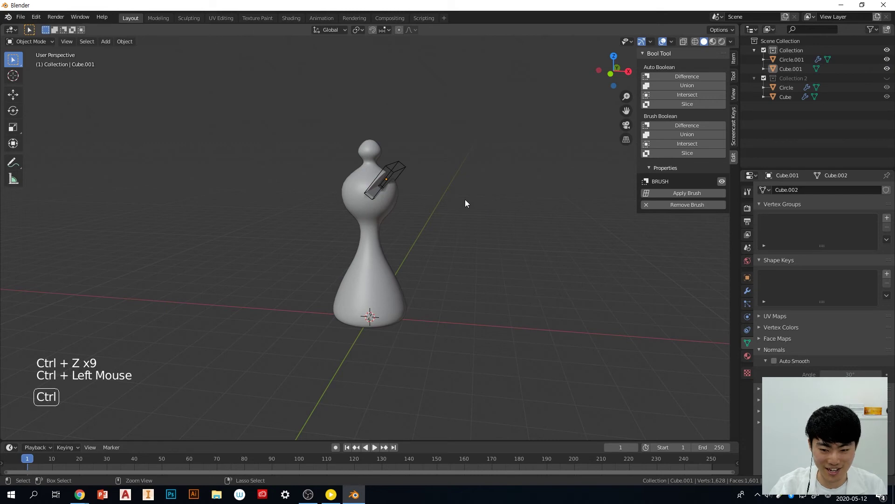
pyautogui.hotkey('ctrl', 'z')
pyautogui.hotkey('ctrl', 'z')
pyautogui.hotkey('ctrl', 'z')
pyautogui.hotkey('ctrl', 'z')
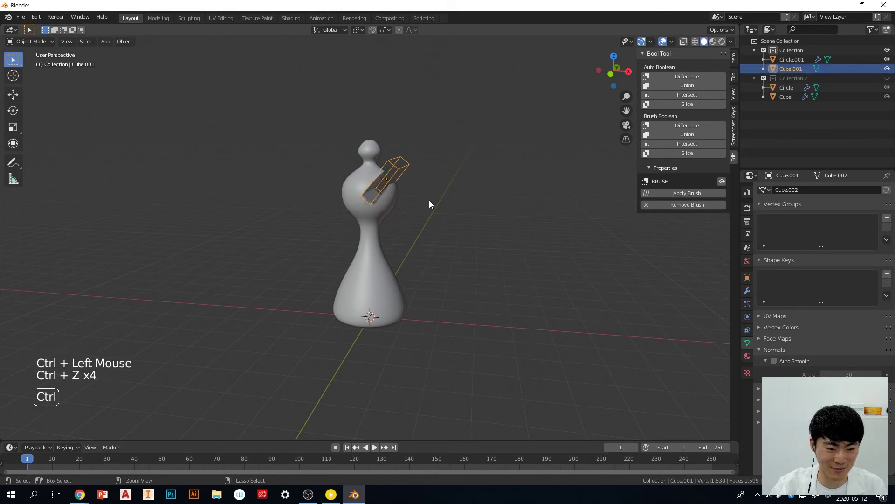
pyautogui.hotkey('ctrl', 'shift', 'z')
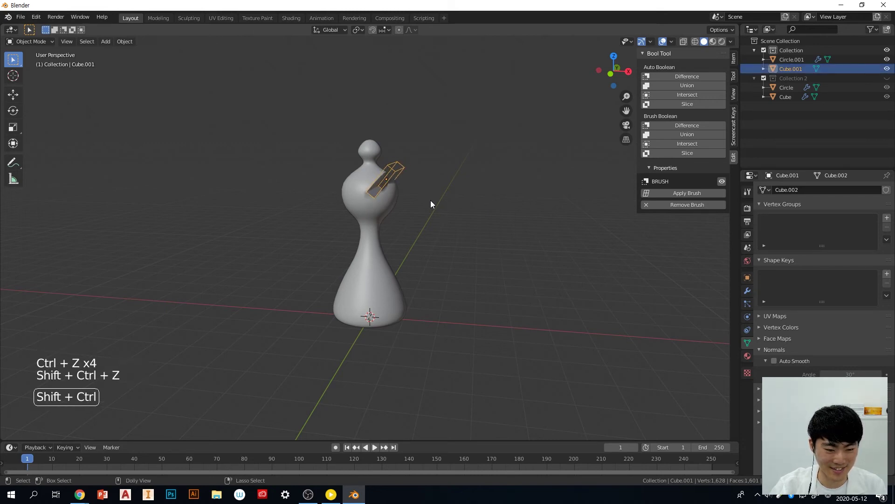
pyautogui.hotkey('ctrl', 'shift', 'z')
# Select the cutting block together with the chess piece and apply all Bool Tool modifiers to cut the slot permanently
pyautogui.click(437, 200)
pyautogui.click(396, 173)
pyautogui.keyDown('shift'); pyautogui.click(377, 205); pyautogui.keyUp('shift')
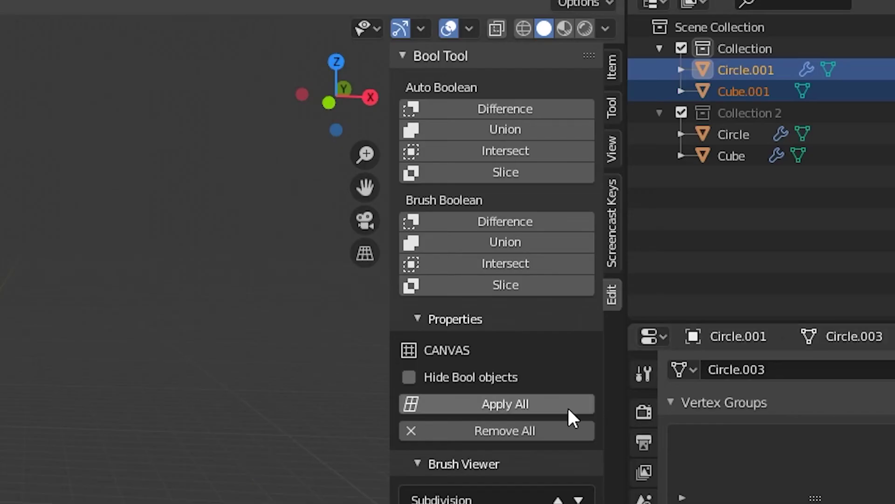
pyautogui.click(713, 205)
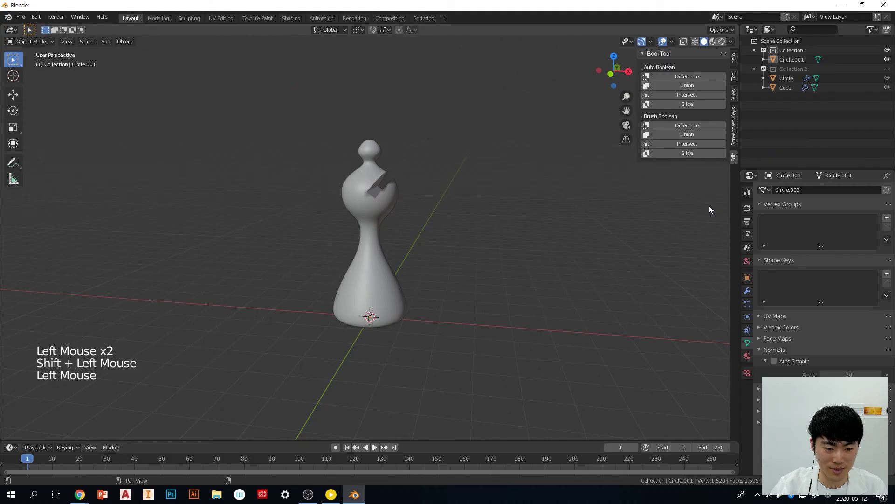
pyautogui.hotkey('ctrl', 'z')
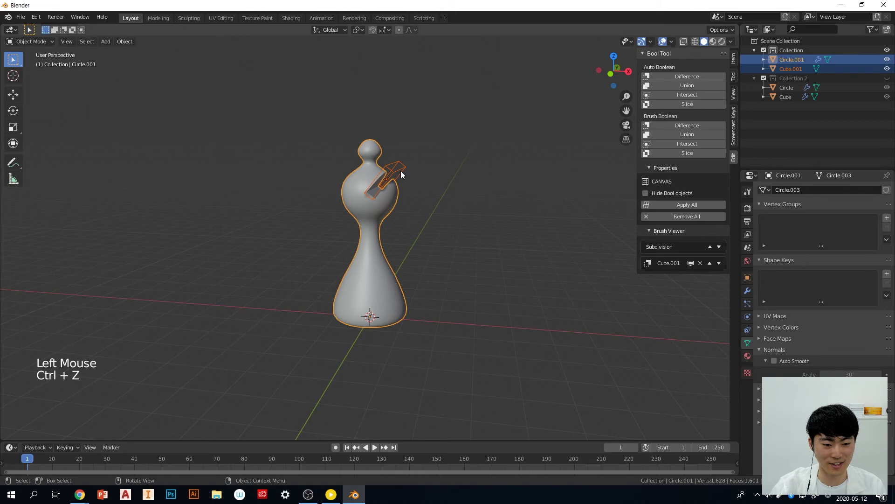
pyautogui.click(700, 205)
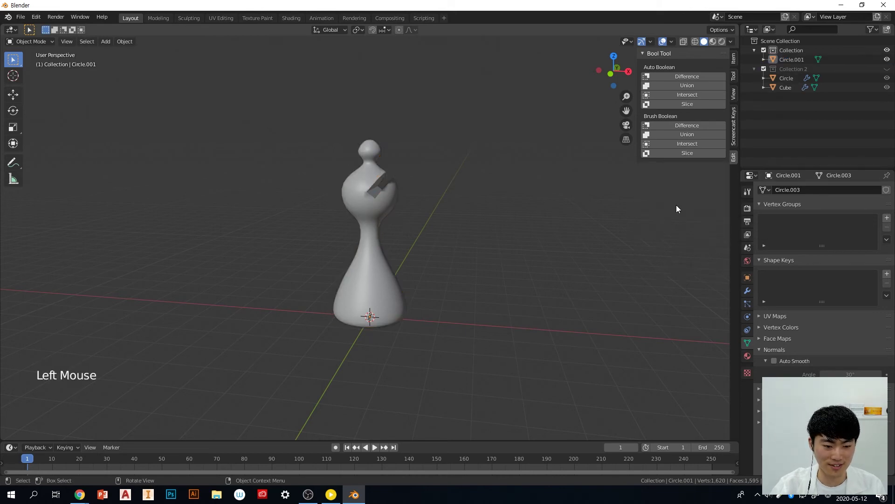
# Select the slotted chess piece and enable Auto Smooth for its normals
pyautogui.moveTo(488, 217); pyautogui.dragTo(480, 234, button='middle')
pyautogui.scroll(4, 430, 213)
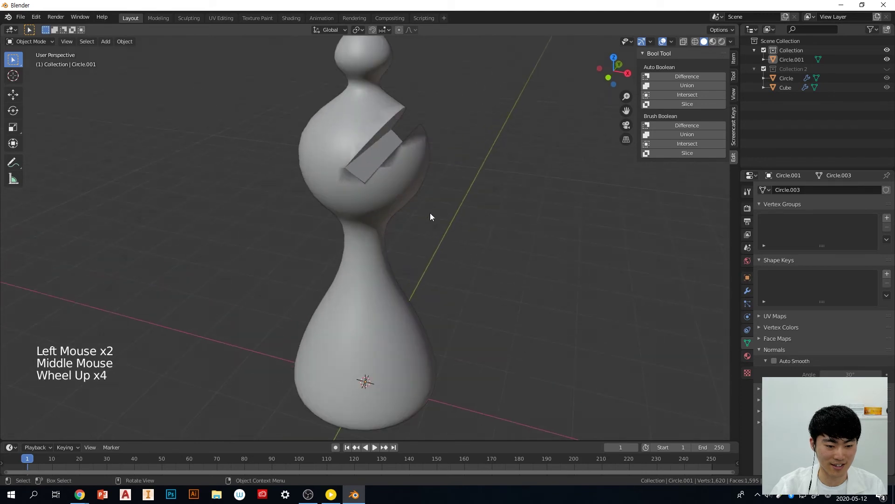
pyautogui.moveTo(430, 212); pyautogui.dragTo(346, 176, button='middle')
pyautogui.scroll(-1, 533, 208)
pyautogui.click(363, 185)
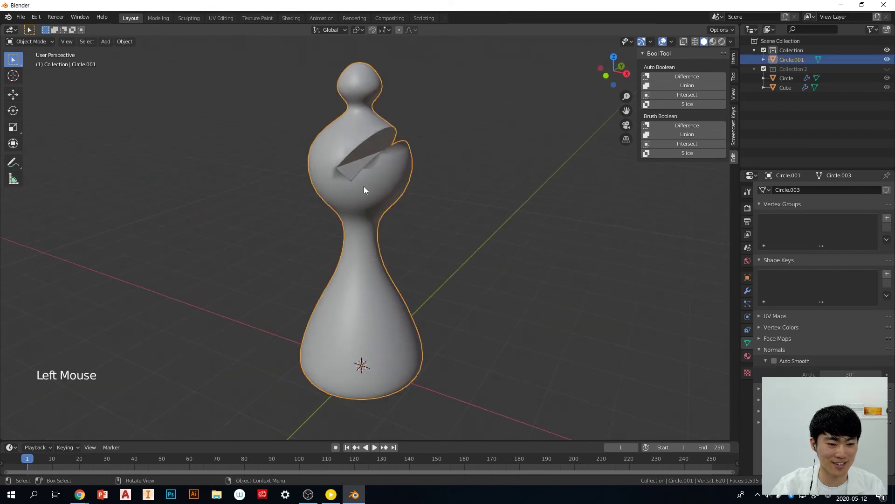
pyautogui.moveTo(448, 177); pyautogui.dragTo(418, 196, button='middle')
pyautogui.moveTo(378, 154); pyautogui.dragTo(584, 262, button='middle')
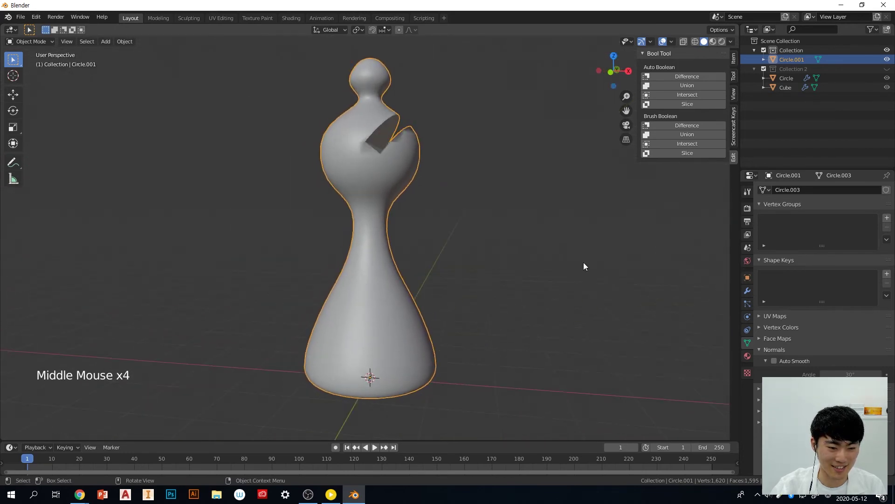
pyautogui.click(774, 360)
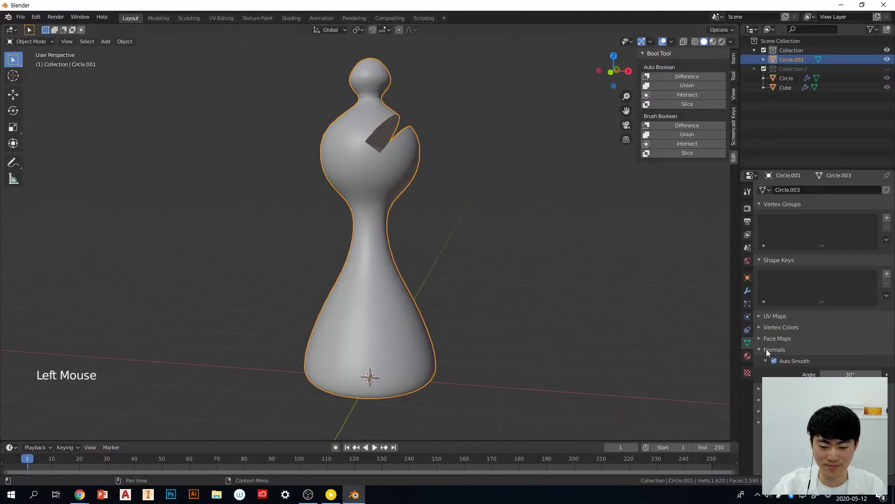
# Examine the shading of the chess piece and its slot from several angles
pyautogui.moveTo(598, 249); pyautogui.dragTo(513, 261, button='middle')
pyautogui.scroll(-2, 519, 248)
pyautogui.click(561, 270)
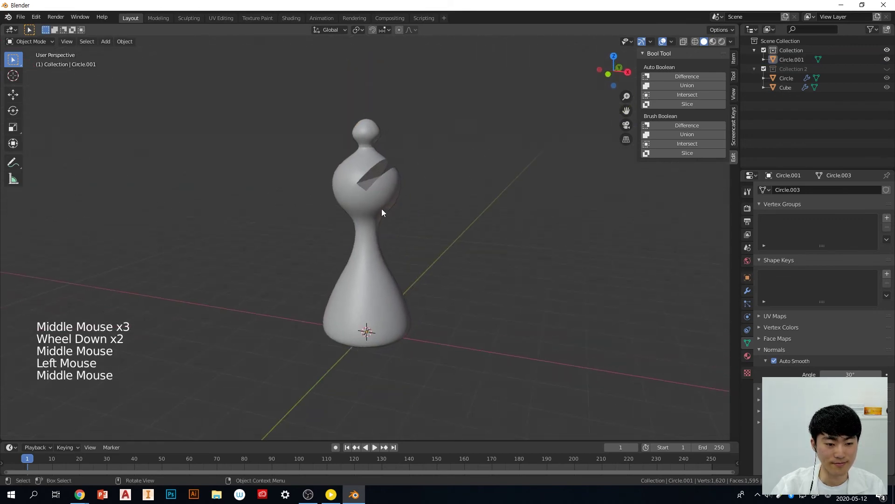
pyautogui.click(381, 208)
pyautogui.click(628, 341)
pyautogui.moveTo(574, 332); pyautogui.dragTo(589, 315, button='middle')
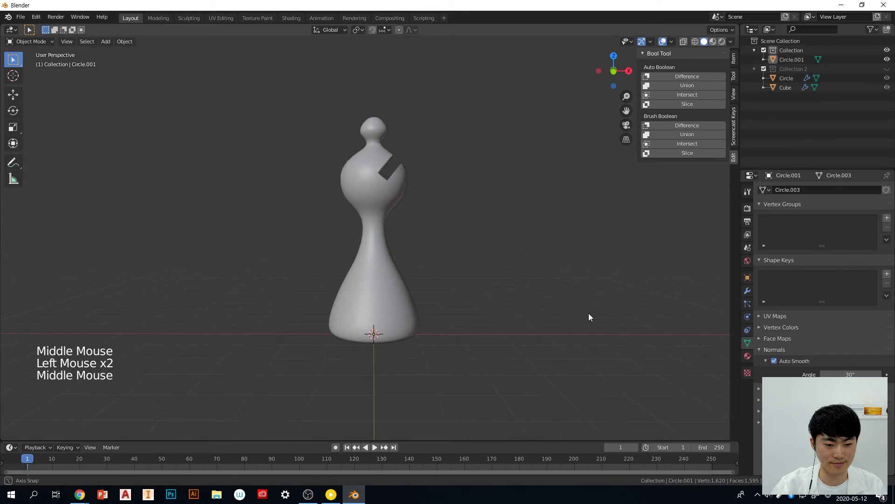
pyautogui.moveTo(522, 298); pyautogui.dragTo(501, 320, button='middle')
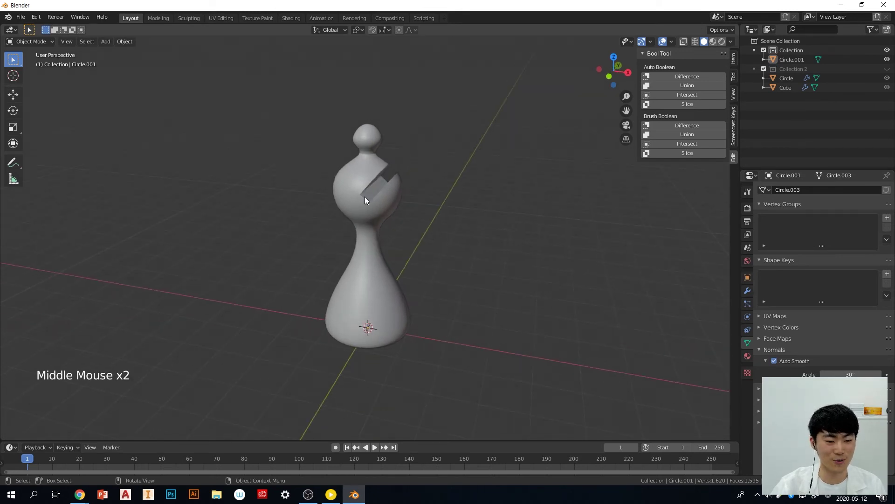
pyautogui.moveTo(460, 256); pyautogui.dragTo(475, 242, button='middle')
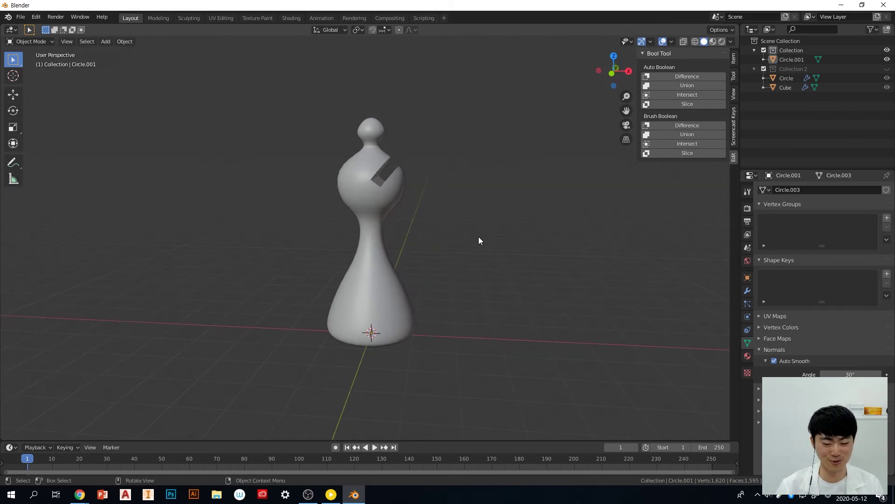
pyautogui.moveTo(479, 241); pyautogui.dragTo(513, 252, button='middle')
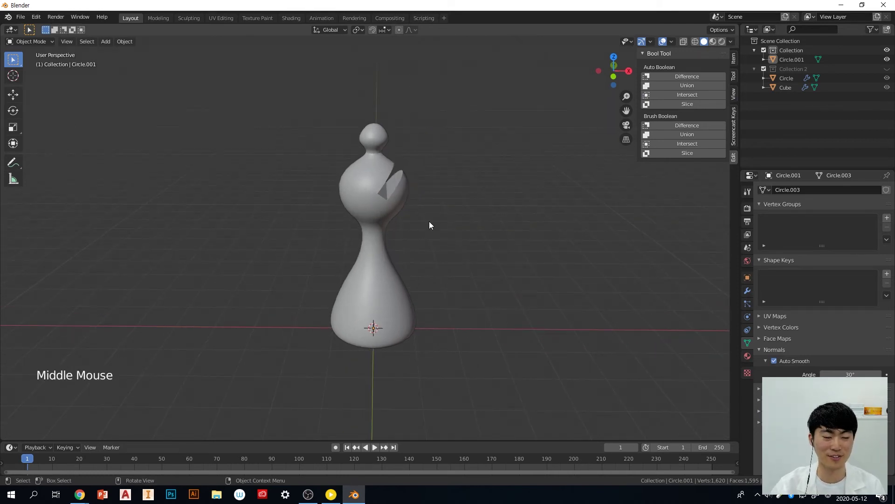
pyautogui.moveTo(416, 228); pyautogui.dragTo(484, 241, button='middle')
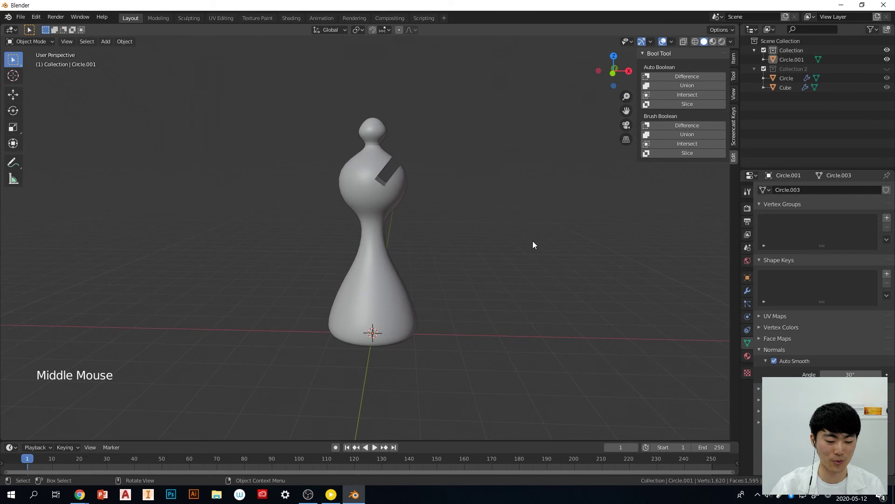
pyautogui.click(392, 206)
pyautogui.click(516, 226)
pyautogui.moveTo(516, 226); pyautogui.dragTo(485, 272, button='middle')
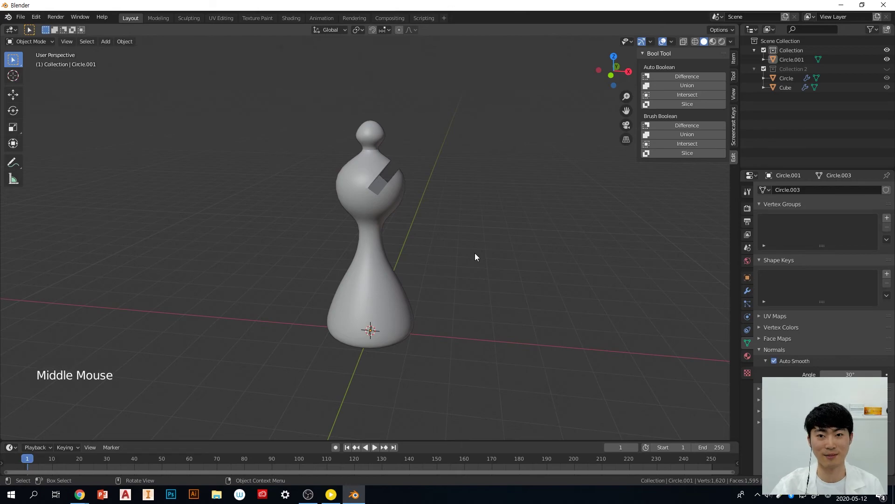
pyautogui.click(381, 251)
pyautogui.click(381, 251)
pyautogui.click(509, 283)
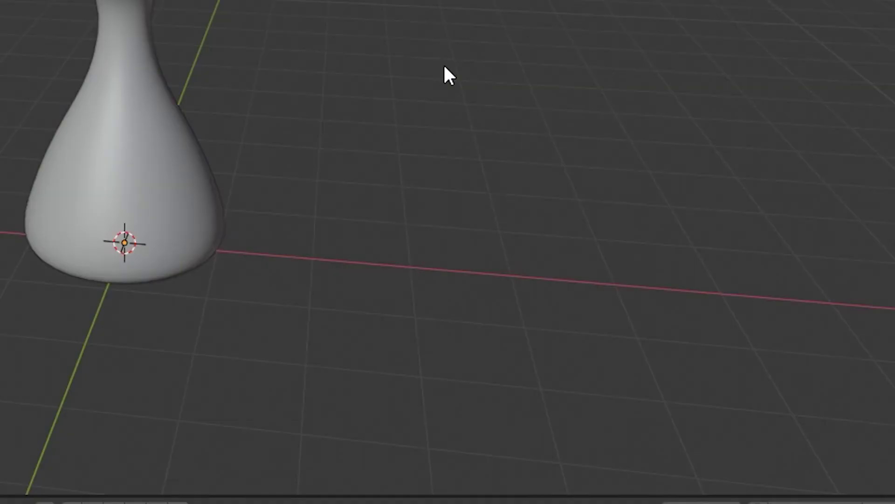
# Add a text object and move it beside the chess piece, about 1.5 m in X, 0.56 m in Y and 0.9 m in Z
pyautogui.hotkey('shift', 'a')
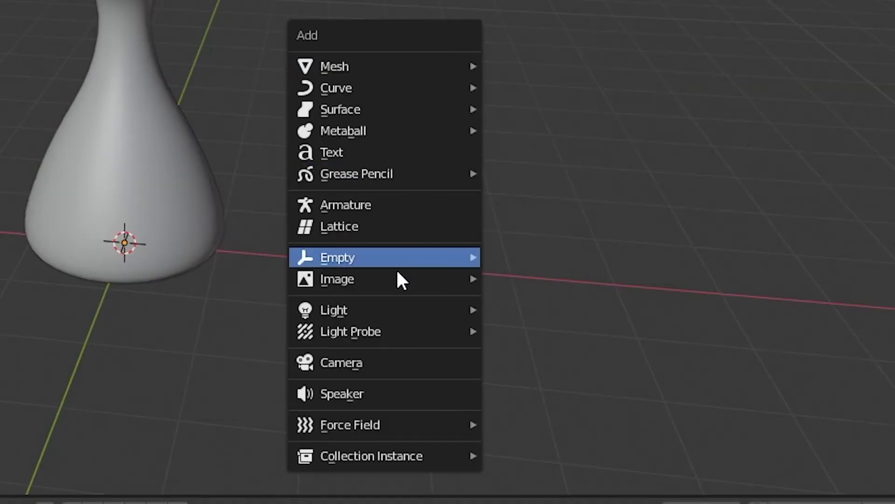
pyautogui.click(390, 154)
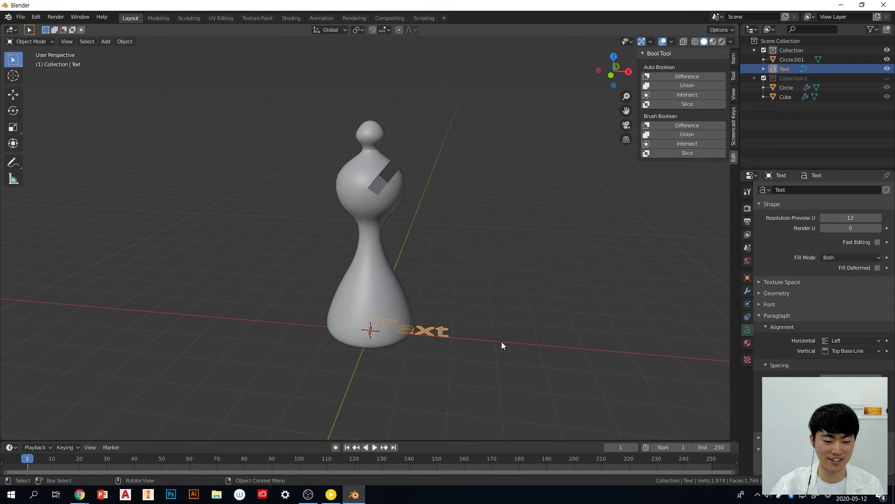
pyautogui.press('g')
pyautogui.click(519, 334)
pyautogui.moveTo(519, 334); pyautogui.dragTo(430, 349, button='middle')
pyautogui.moveTo(540, 335); pyautogui.dragTo(597, 332, button='middle')
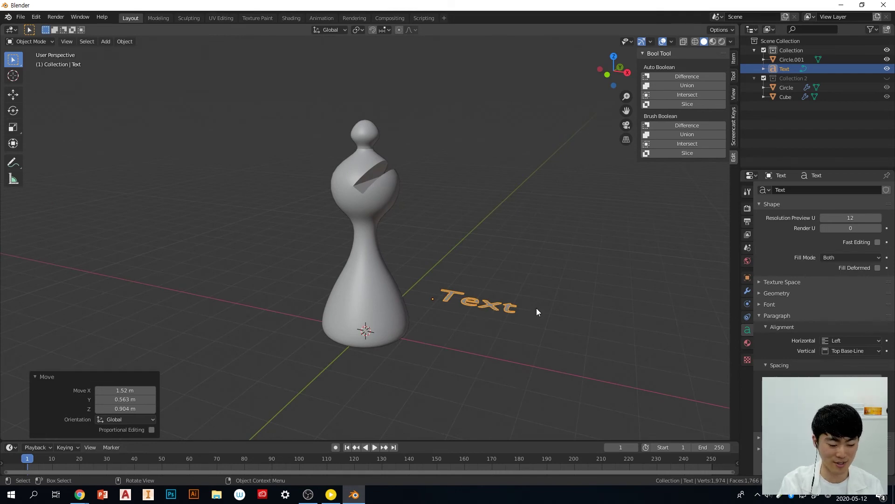
# Find the Convert to command and convert the text object with Mesh from Curve/Meta/Surf/Text
pyautogui.press('F3')
pyautogui.write('Merge')
pyautogui.press('BackSpace')
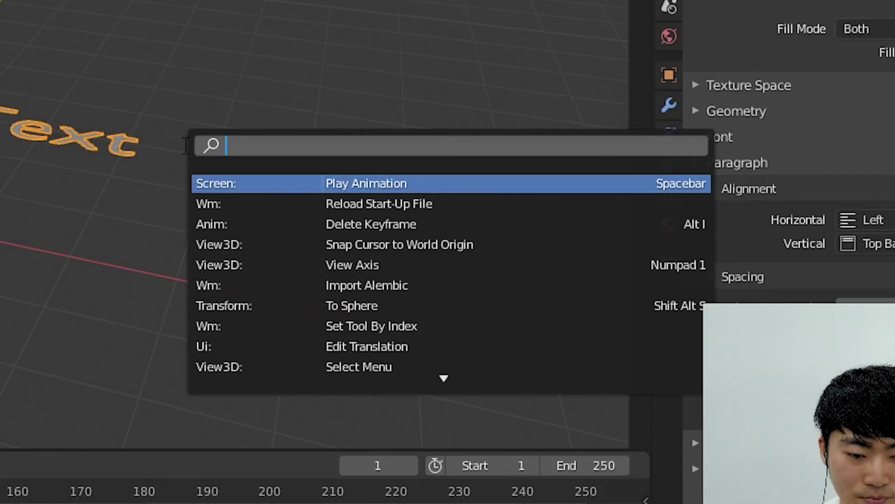
pyautogui.write('c')
pyautogui.press('BackSpace')
pyautogui.write('c')
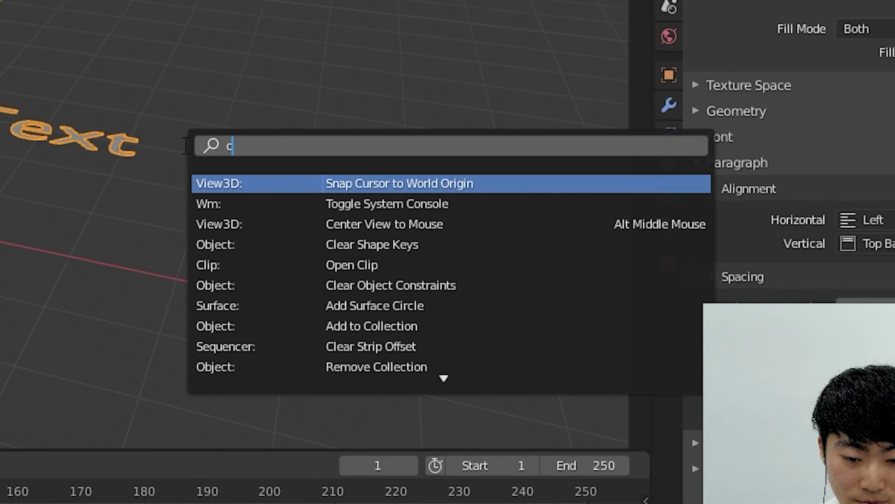
pyautogui.write('onver')
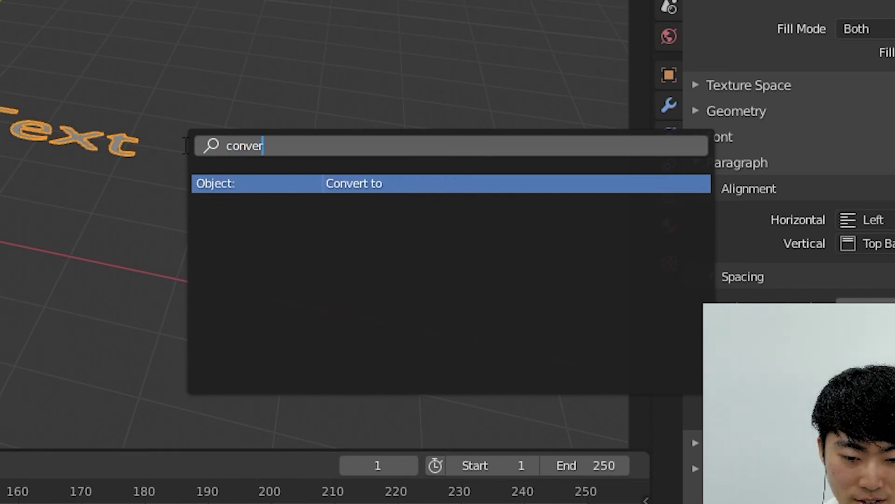
pyautogui.press('Return')
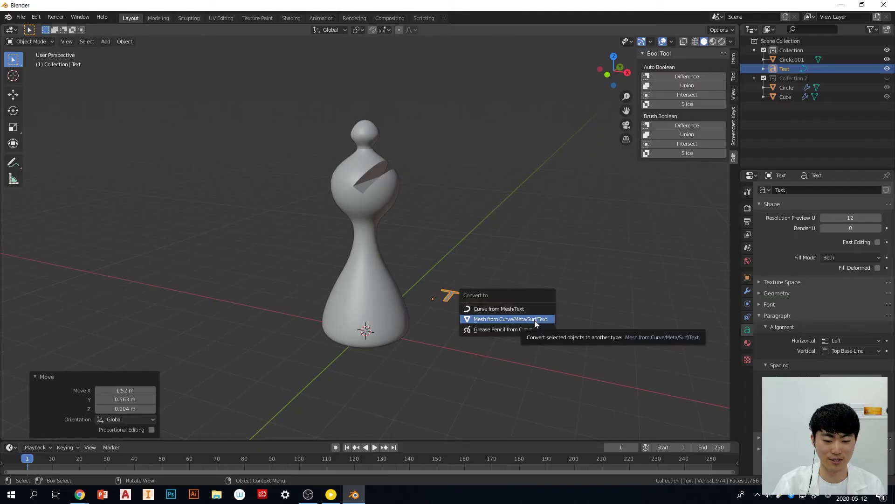
pyautogui.click(468, 219)
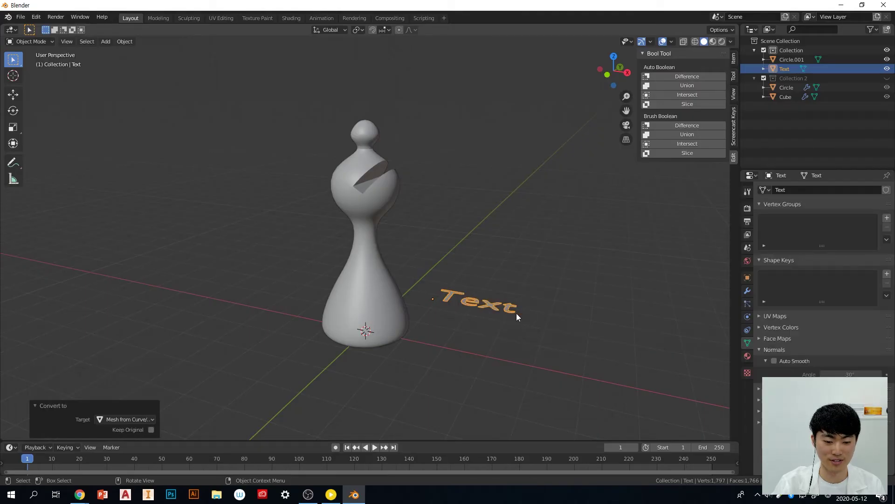
# Examine the converted text's mesh geometry in Edit Mode and return to Object Mode
pyautogui.moveTo(516, 312); pyautogui.dragTo(524, 329, button='middle')
pyautogui.click(541, 318)
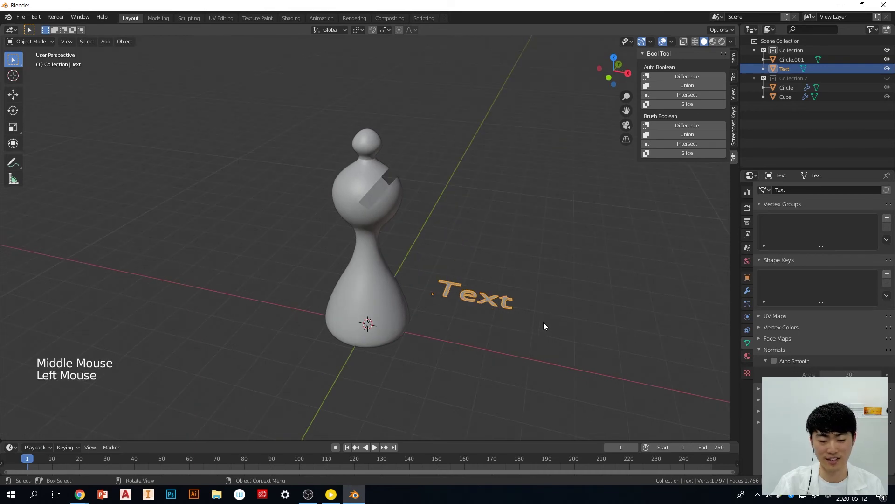
pyautogui.press('Tab')
pyautogui.moveTo(568, 328); pyautogui.dragTo(558, 320, button='middle')
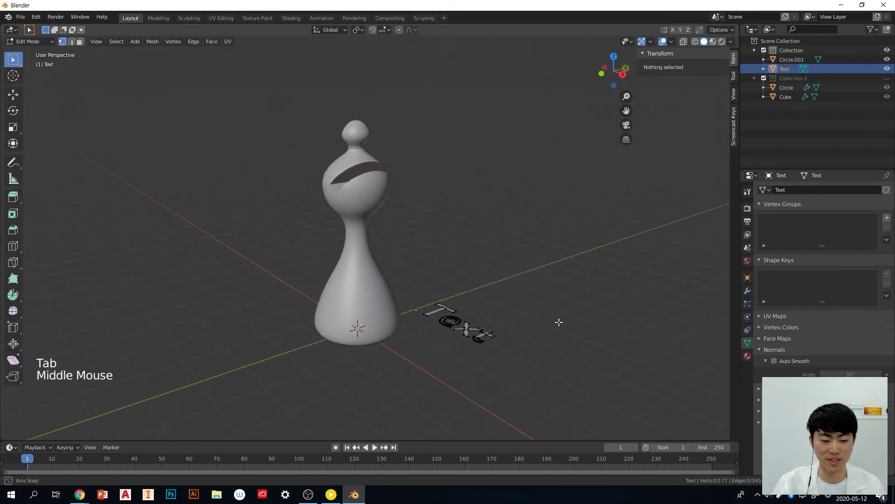
pyautogui.scroll(3, 554, 368)
pyautogui.moveTo(581, 376); pyautogui.dragTo(491, 377, button='middle')
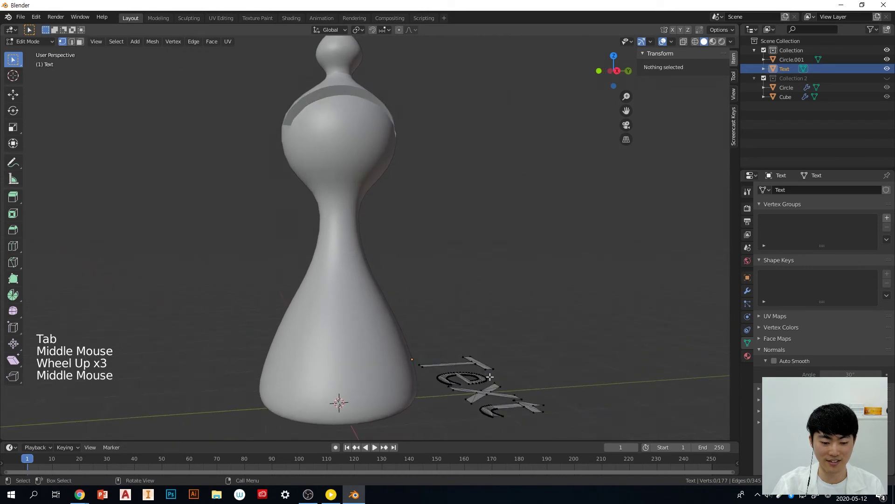
pyautogui.moveTo(535, 363); pyautogui.dragTo(456, 307, button='middle')
pyautogui.press('Tab')
pyautogui.scroll(-2, 572, 374)
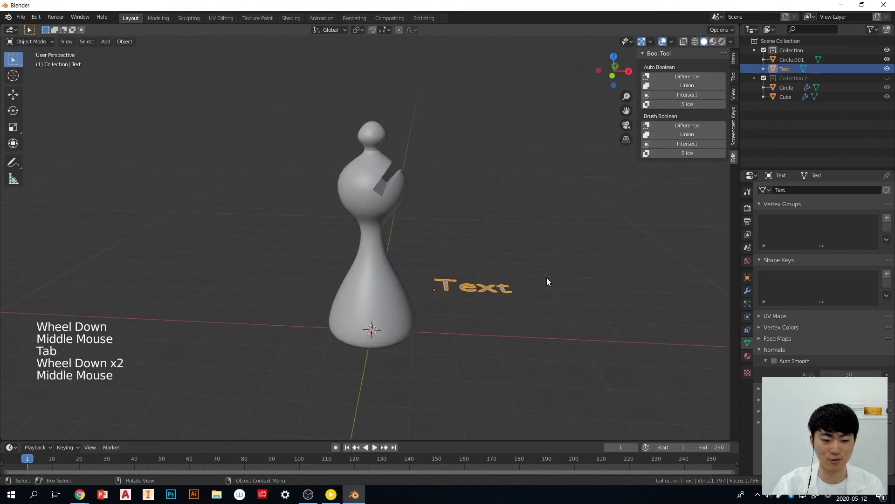
# Delete the text mesh beside the chess piece
pyautogui.moveTo(537, 306); pyautogui.dragTo(506, 293, button='middle')
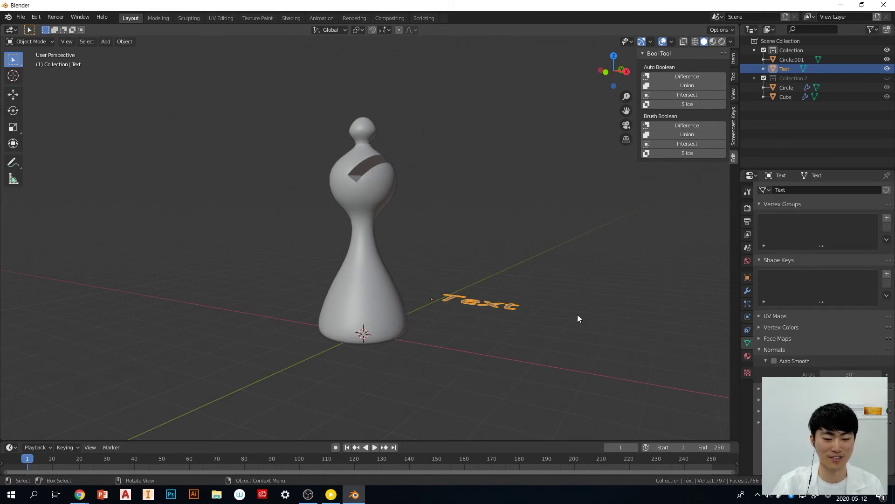
pyautogui.press('x')
pyautogui.click(527, 270)
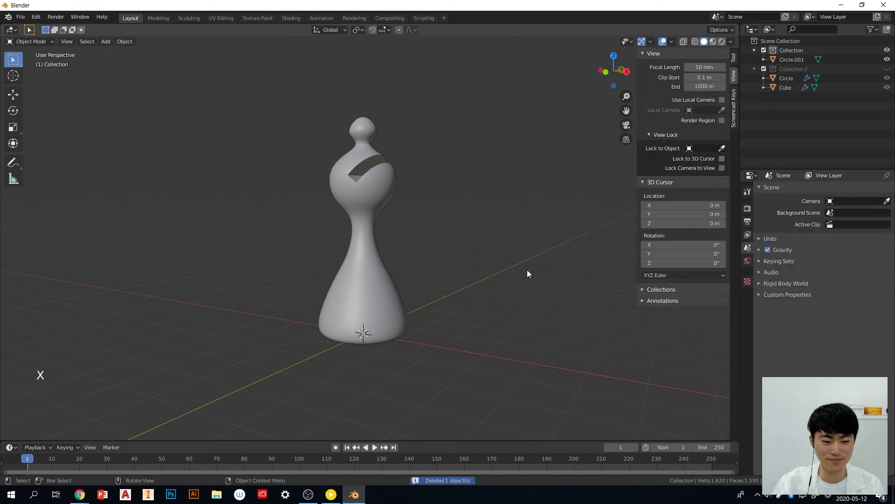
# Select the finished chess piece and move it into the hidden Collection 2
pyautogui.click(353, 280)
pyautogui.moveTo(354, 280); pyautogui.dragTo(527, 285, button='middle')
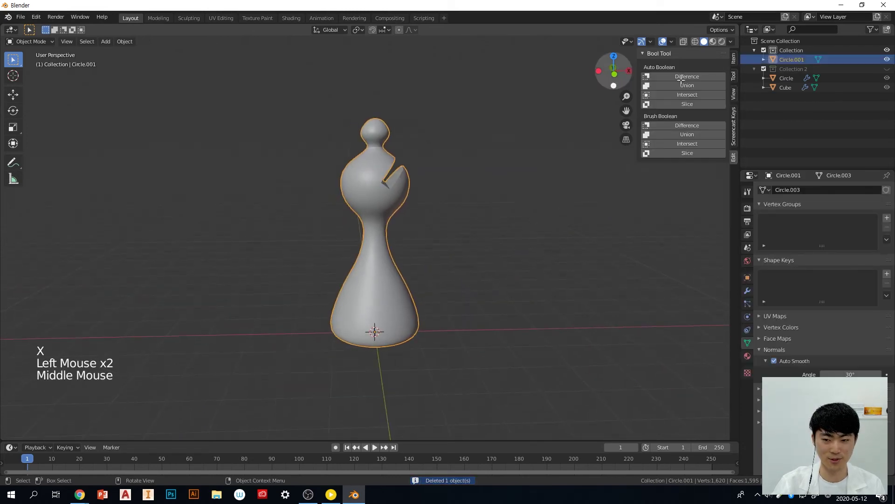
pyautogui.moveTo(796, 61); pyautogui.dragTo(806, 70)
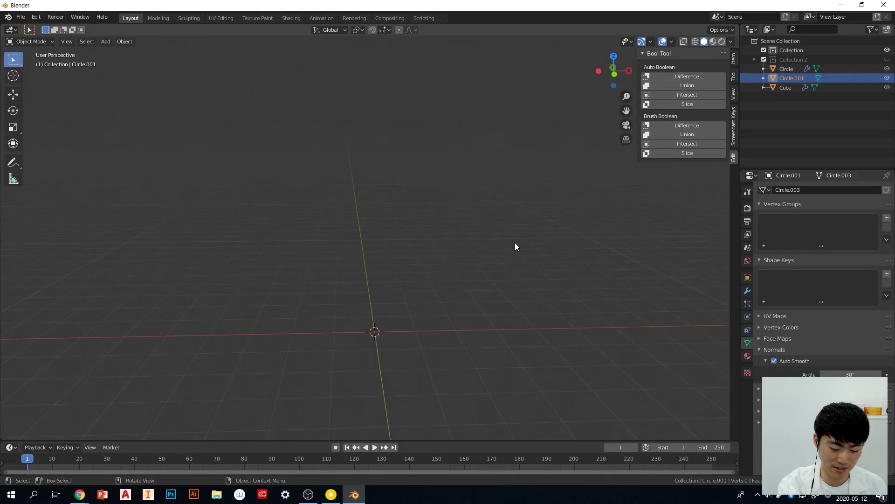
# Add a 2 m cube mesh at the world origin of the empty scene
pyautogui.click(510, 242)
pyautogui.moveTo(510, 241); pyautogui.dragTo(513, 260, button='middle')
pyautogui.moveTo(490, 301); pyautogui.dragTo(463, 314, button='middle')
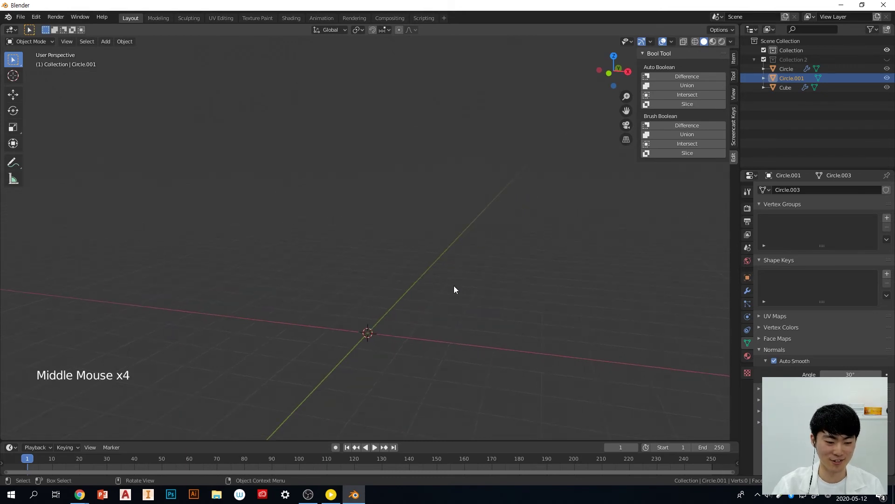
pyautogui.hotkey('shift', 'a')
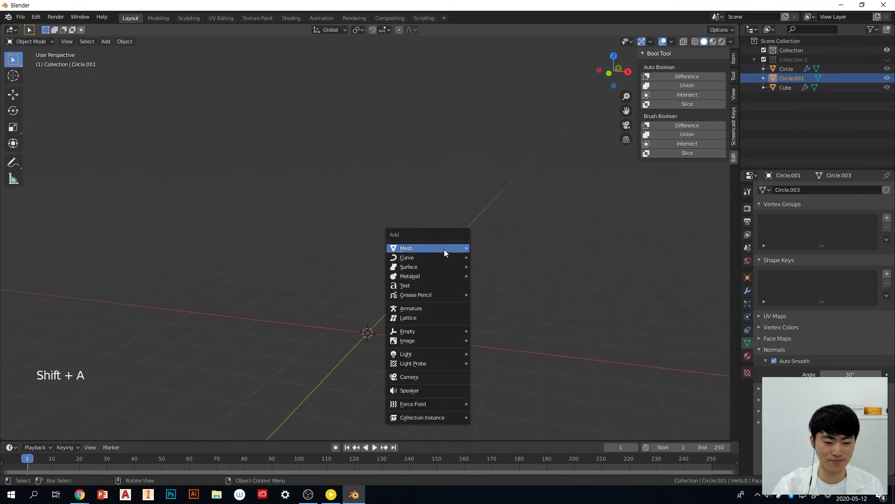
pyautogui.moveTo(444, 249)
pyautogui.click(522, 256)
pyautogui.keyDown('shift'); pyautogui.moveTo(471, 319); pyautogui.dragTo(536, 308, button='middle'); pyautogui.keyUp('shift')
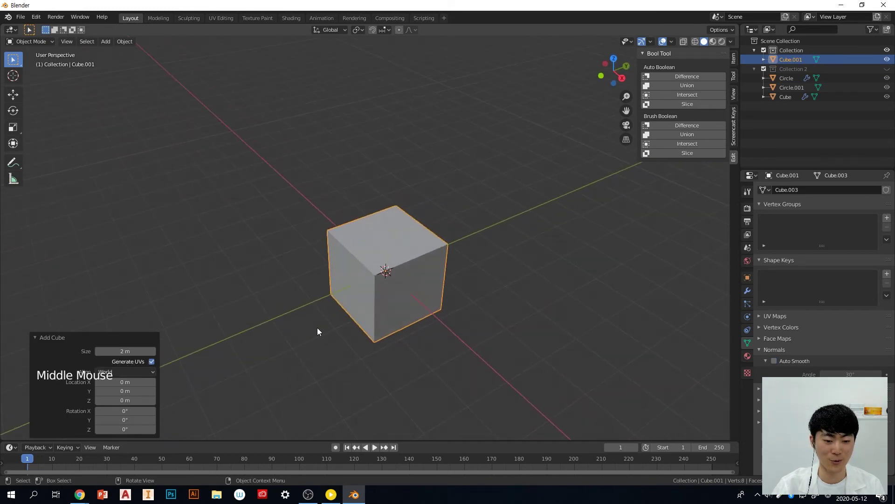
pyautogui.moveTo(318, 329); pyautogui.dragTo(358, 323, button='middle')
pyautogui.moveTo(505, 296); pyautogui.dragTo(511, 266, button='middle')
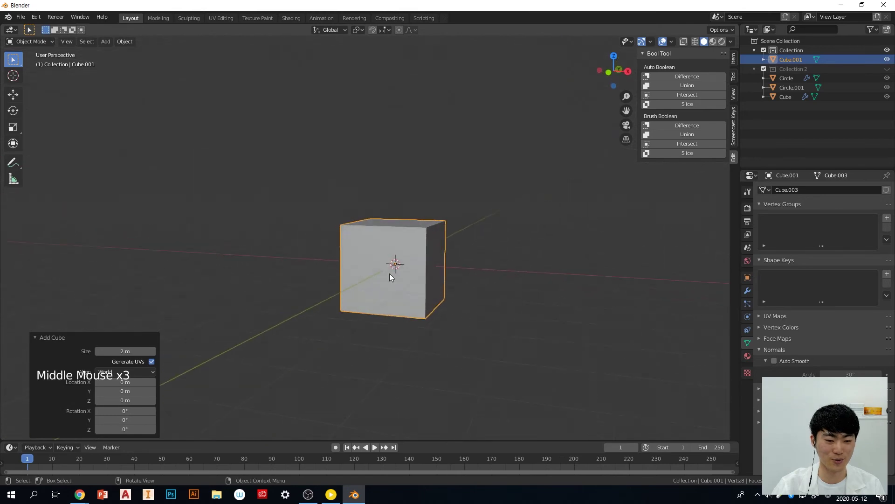
pyautogui.moveTo(438, 248); pyautogui.dragTo(485, 322, button='middle')
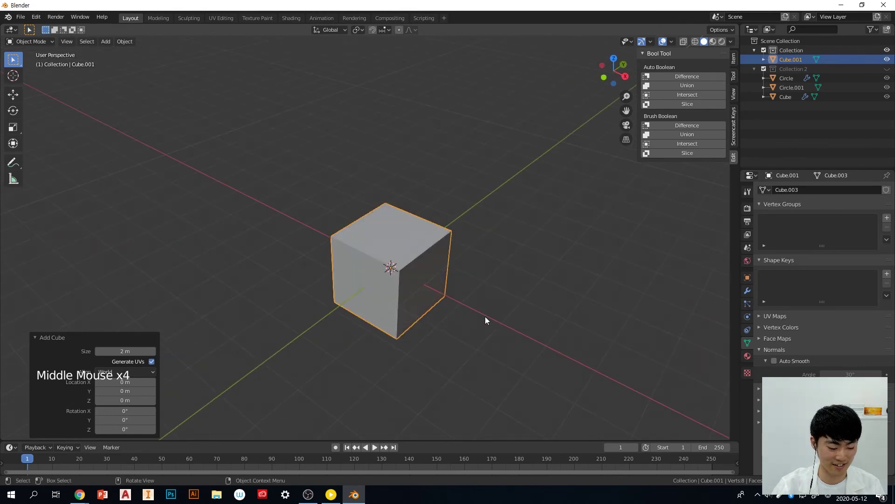
# Stretch the cube into a long, flat block by scaling it about 2.29 along Y and 0.636 along Z
pyautogui.press('s')
pyautogui.press('y')
pyautogui.click(634, 278)
pyautogui.moveTo(456, 344); pyautogui.dragTo(494, 312, button='middle')
pyautogui.press('s')
pyautogui.press('z')
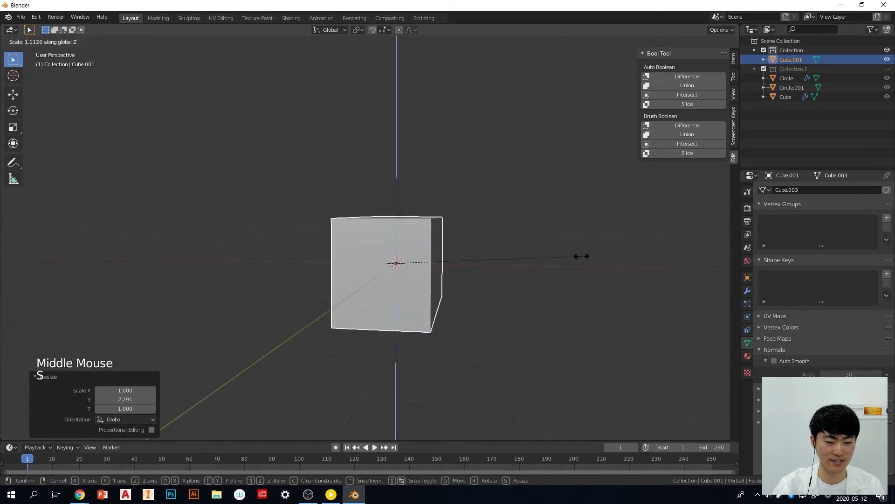
pyautogui.click(502, 265)
# Scale the whole block uniformly by about 0.917 and deselect it
pyautogui.moveTo(502, 265); pyautogui.dragTo(632, 304, button='middle')
pyautogui.press('s')
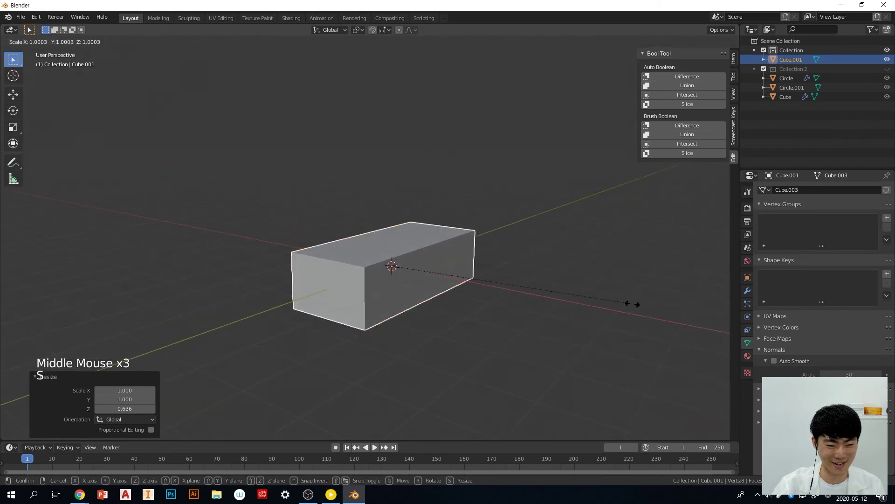
pyautogui.click(611, 304)
pyautogui.moveTo(551, 328); pyautogui.dragTo(577, 346, button='middle')
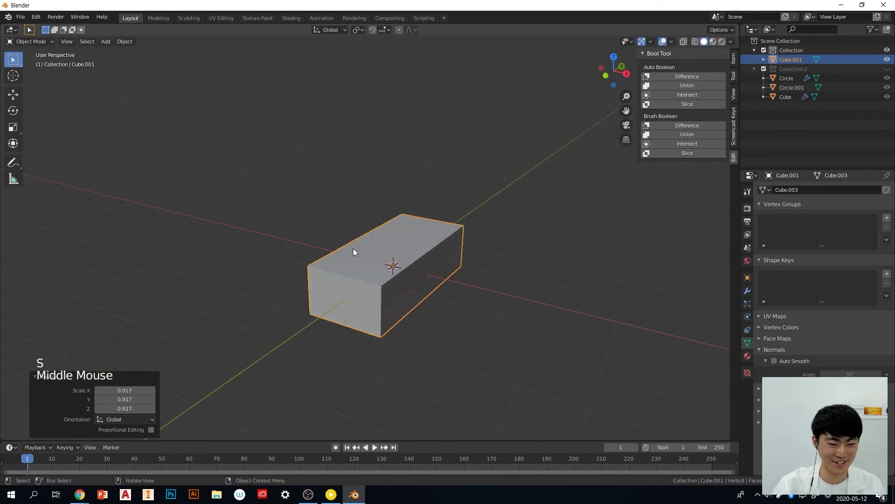
pyautogui.moveTo(422, 231); pyautogui.dragTo(510, 334, button='middle')
pyautogui.click(536, 341)
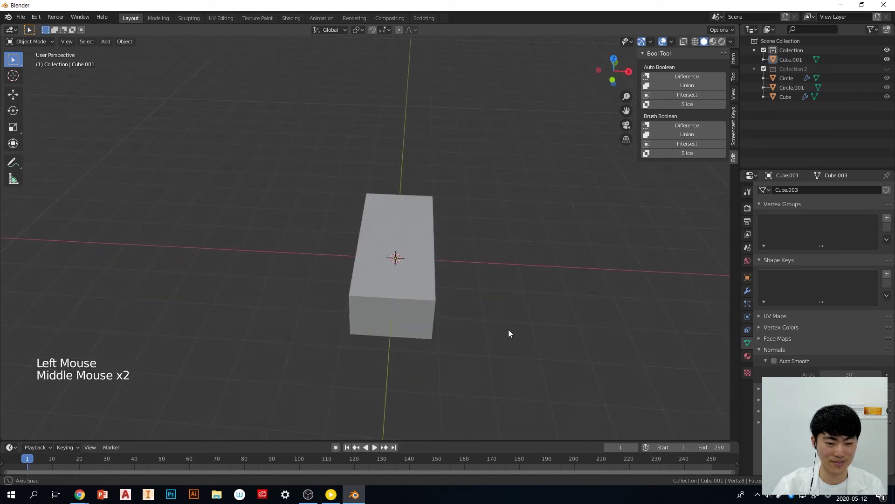
pyautogui.moveTo(434, 274); pyautogui.dragTo(530, 285, button='middle')
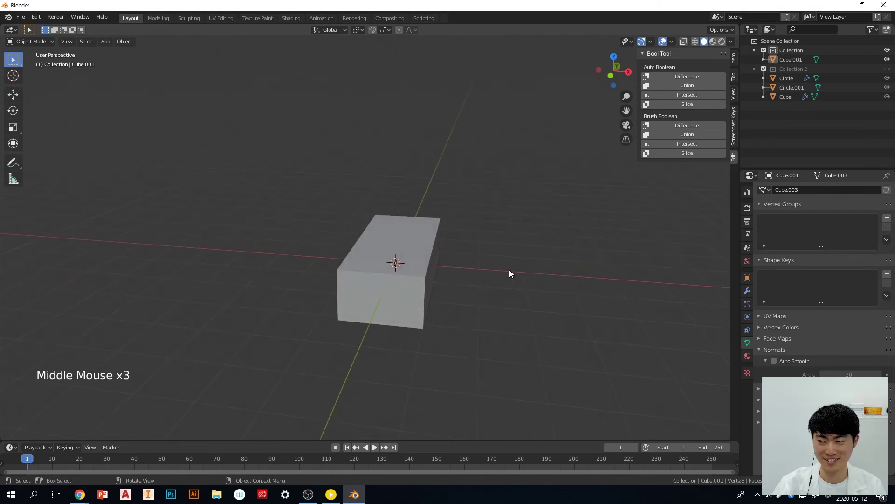
# Add a 32-vertex cylinder at the block's centre and scale it down uniformly to about 0.43
pyautogui.press('shift')
pyautogui.hotkey('shift', 'a')
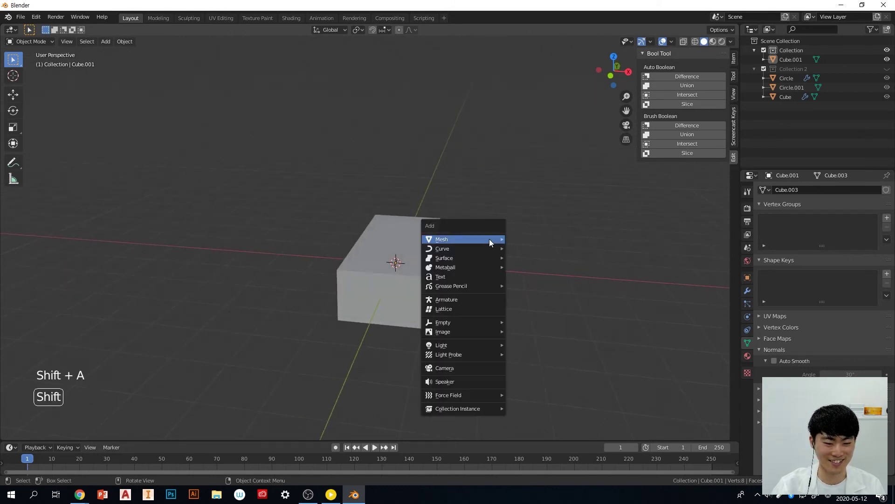
pyautogui.moveTo(490, 240)
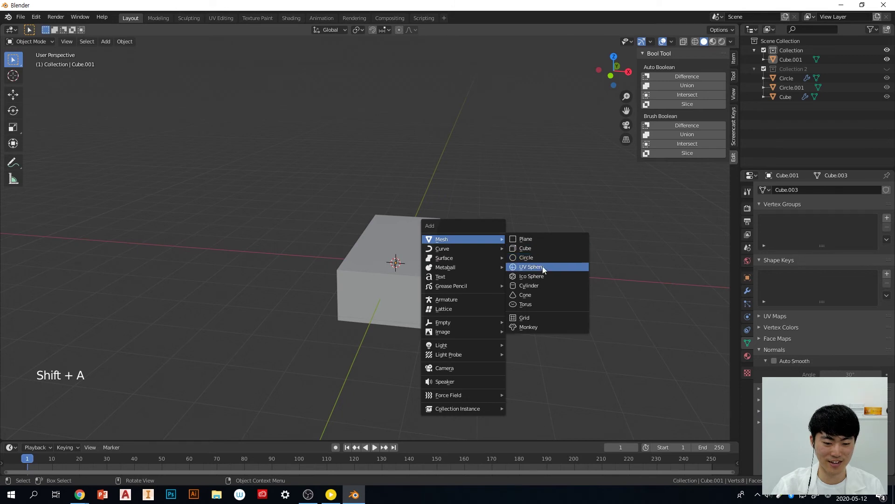
pyautogui.click(546, 286)
pyautogui.moveTo(544, 287); pyautogui.dragTo(586, 298, button='middle')
pyautogui.press('s')
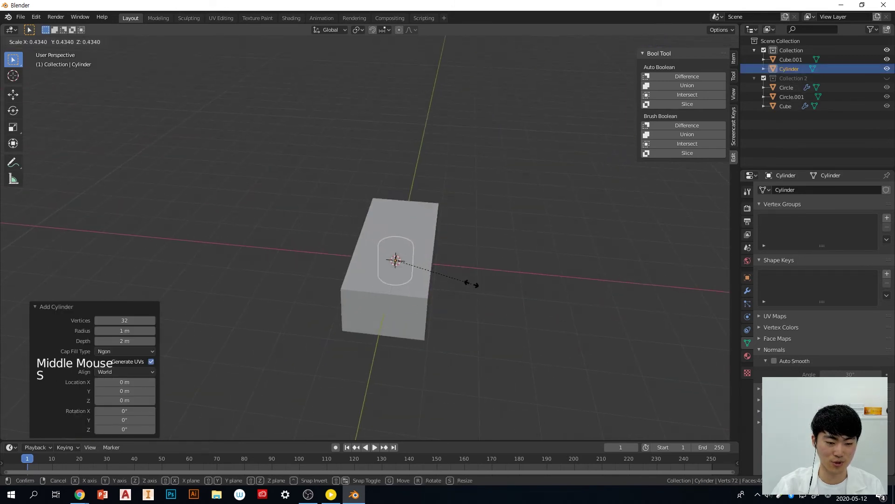
pyautogui.click(470, 282)
# Raise the cylinder about 0.88 m along Z to the block's top and scale it uniformly by about 0.65
pyautogui.press('g')
pyautogui.press('z')
pyautogui.click(491, 281)
pyautogui.press('s')
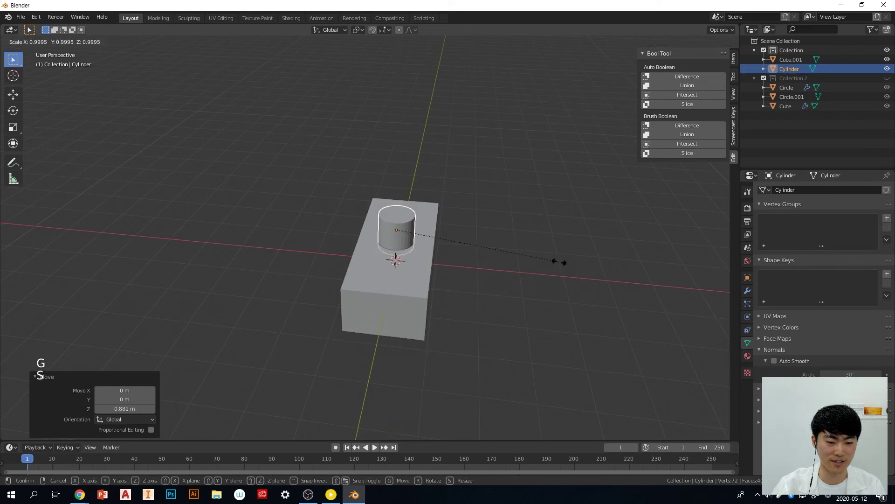
pyautogui.click(499, 257)
pyautogui.moveTo(499, 257); pyautogui.dragTo(555, 291, button='middle')
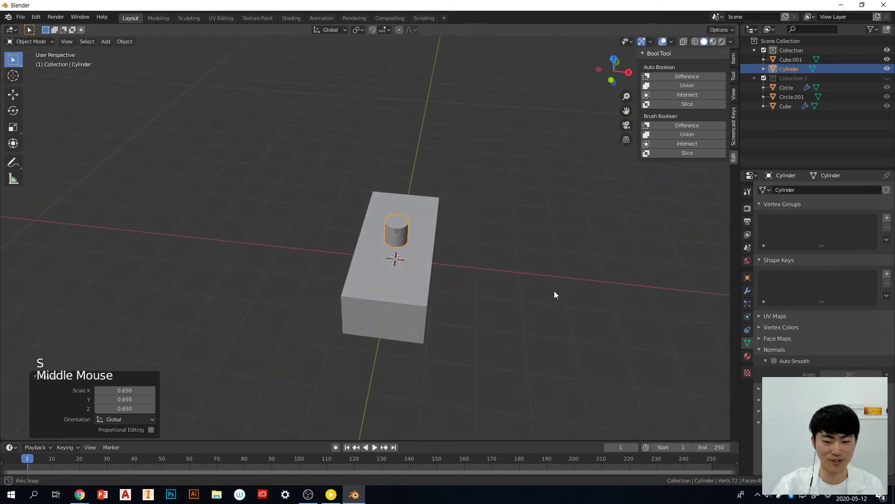
pyautogui.middleClick(519, 290)
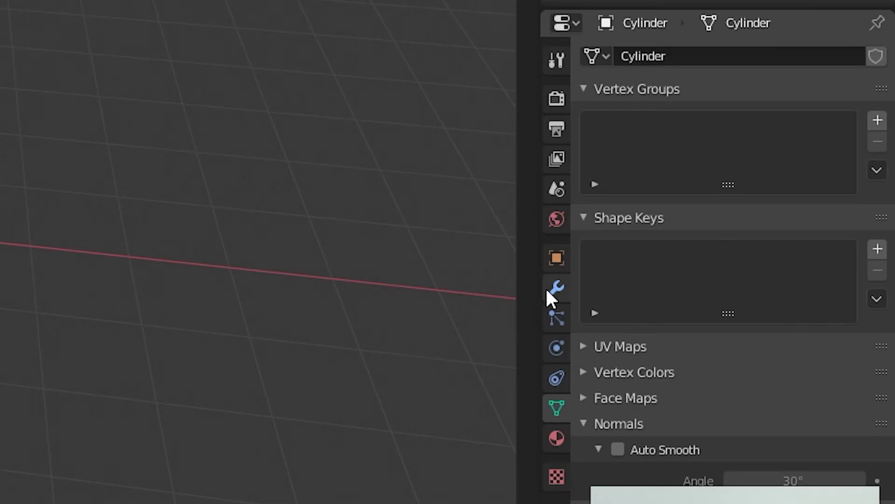
# Add an Array modifier to the cylinder and set its relative X offset to 1.5
pyautogui.click(747, 291)
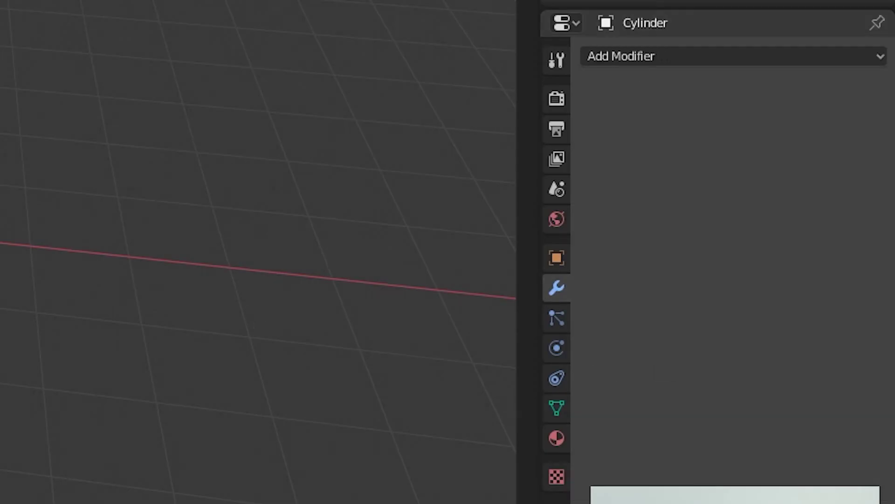
pyautogui.click(666, 56)
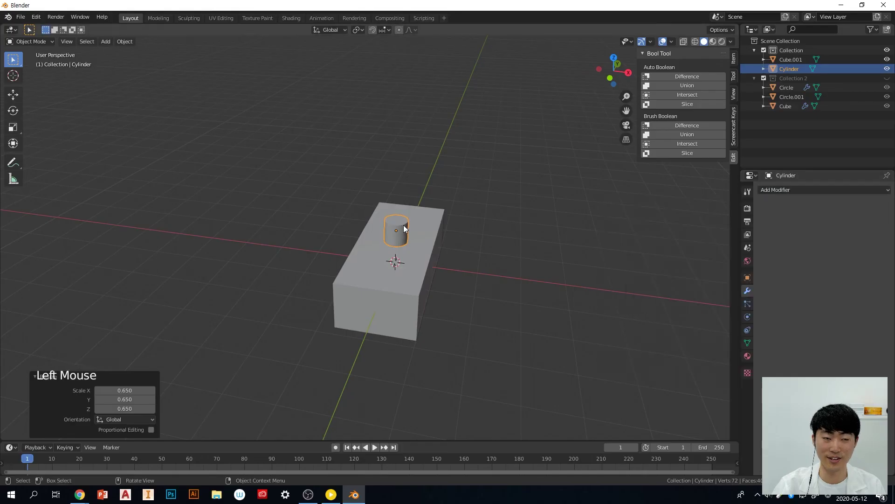
pyautogui.click(798, 191)
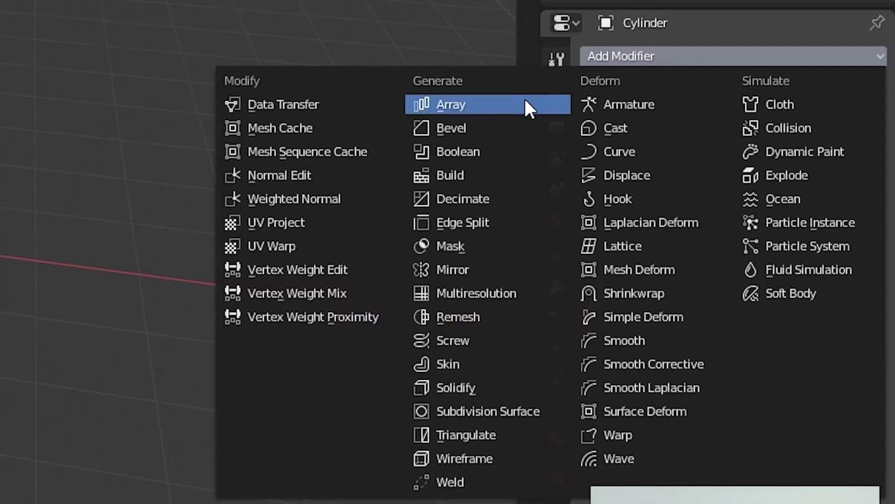
pyautogui.click(525, 107)
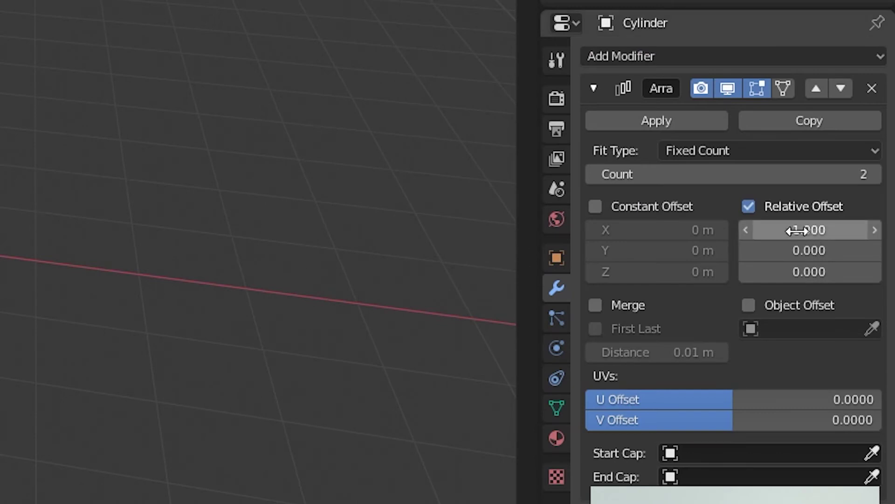
pyautogui.click(822, 229)
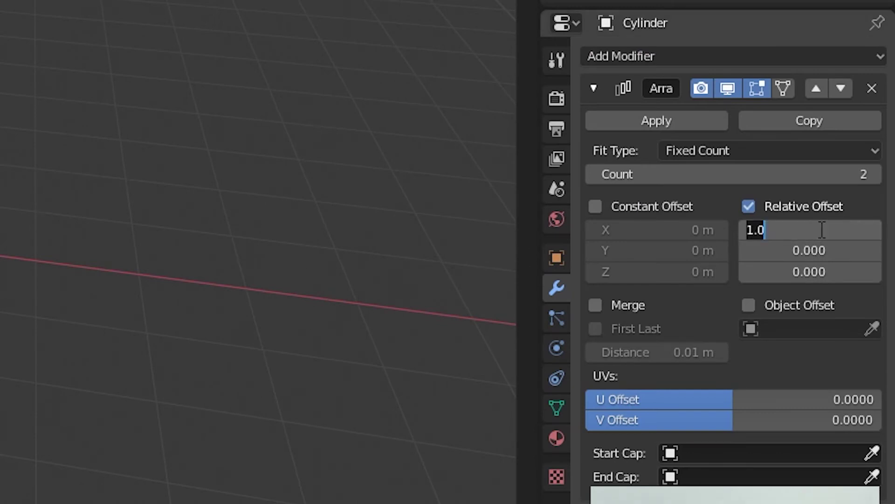
pyautogui.write('1.')
pyautogui.press('Return')
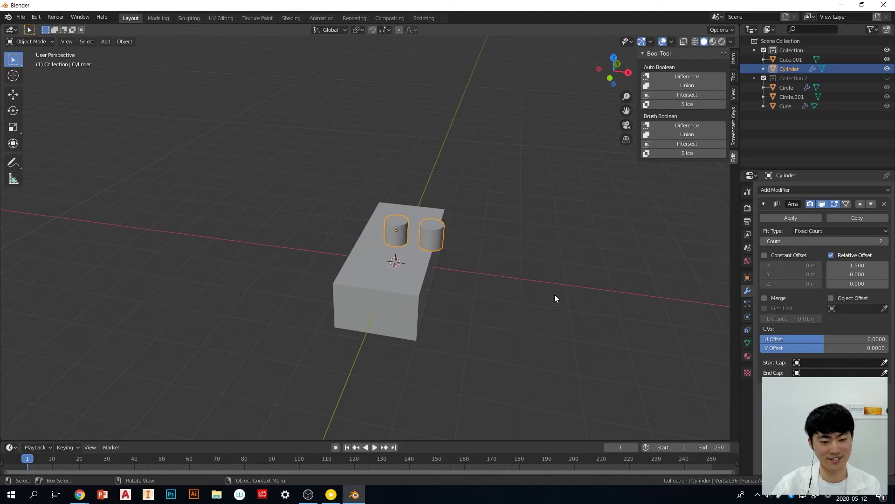
# Duplicate the Array modifier on the cylinder and collapse the original modifier
pyautogui.moveTo(554, 295); pyautogui.dragTo(506, 304, button='middle')
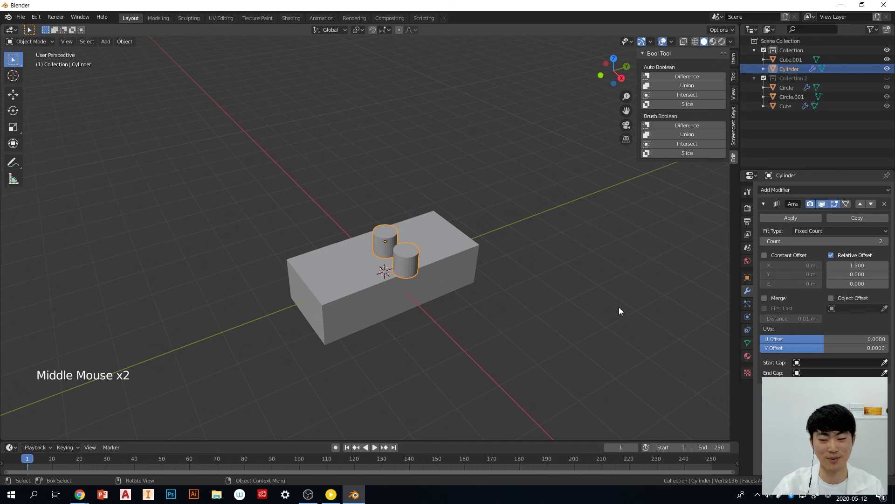
pyautogui.moveTo(557, 283)
pyautogui.mouseDown(button='middle')
pyautogui.moveTo(539, 292)
pyautogui.moveTo(551, 270)
pyautogui.mouseUp(button='middle')
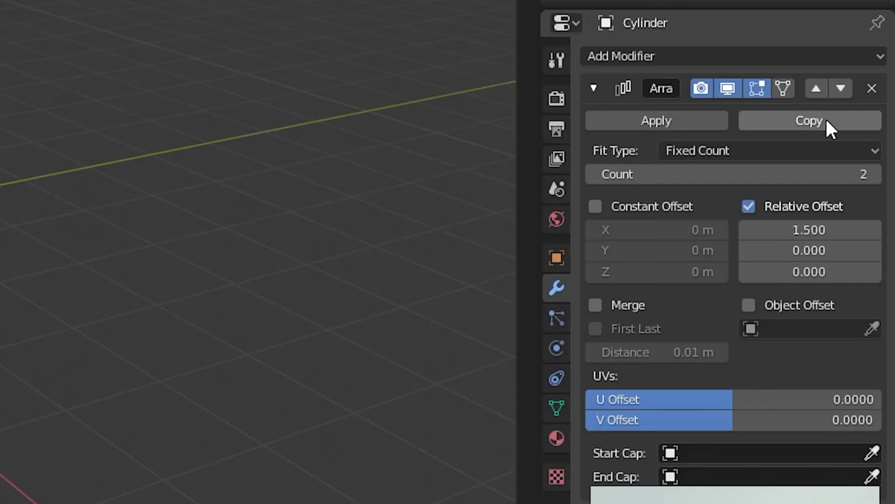
pyautogui.click(593, 90)
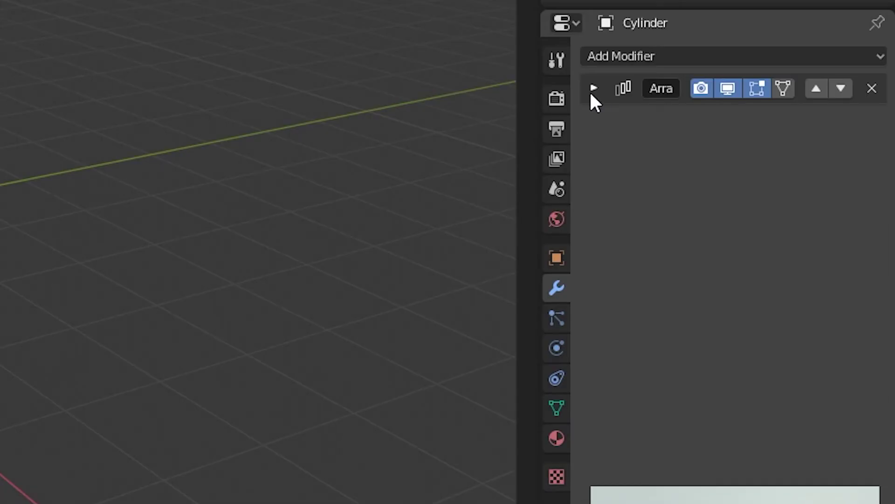
pyautogui.click(594, 87)
pyautogui.click(839, 122)
pyautogui.click(593, 88)
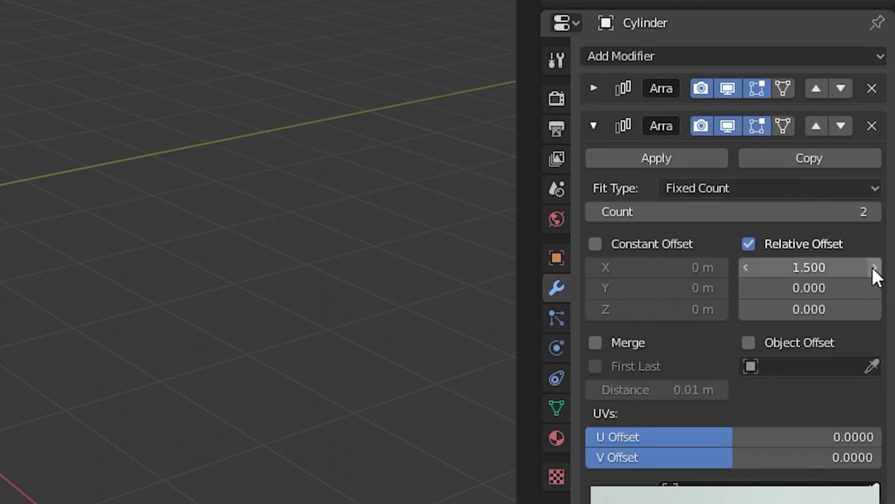
# Set the copied Array modifier's relative offset to 1.5 in Y and 0 in X
pyautogui.click(844, 288)
pyautogui.write('1')
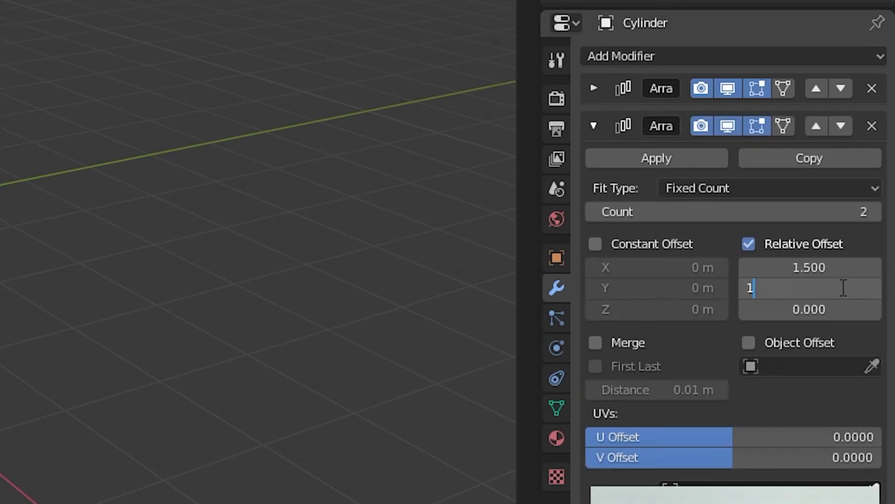
pyautogui.press('Return')
pyautogui.click(837, 268)
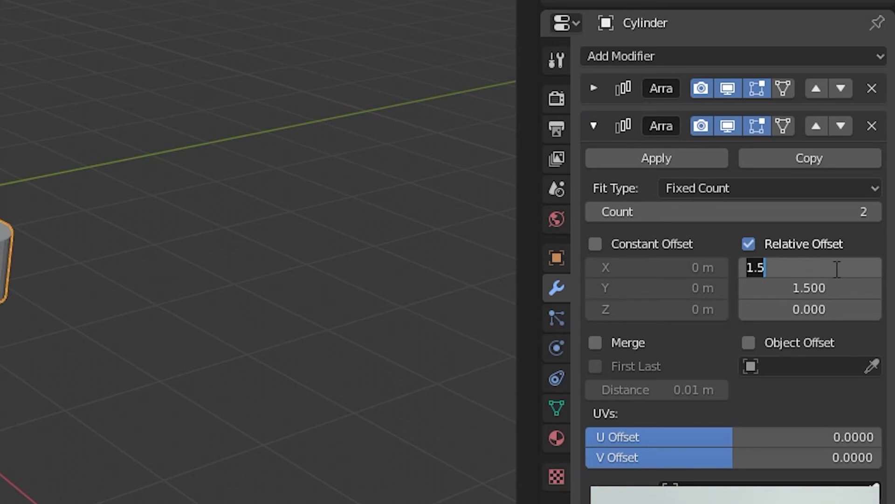
pyautogui.write('0')
pyautogui.press('Return')
# Raise the copied Array modifier's count to 4 to make four rows of studs
pyautogui.moveTo(14, 222); pyautogui.dragTo(39, 271, button='middle')
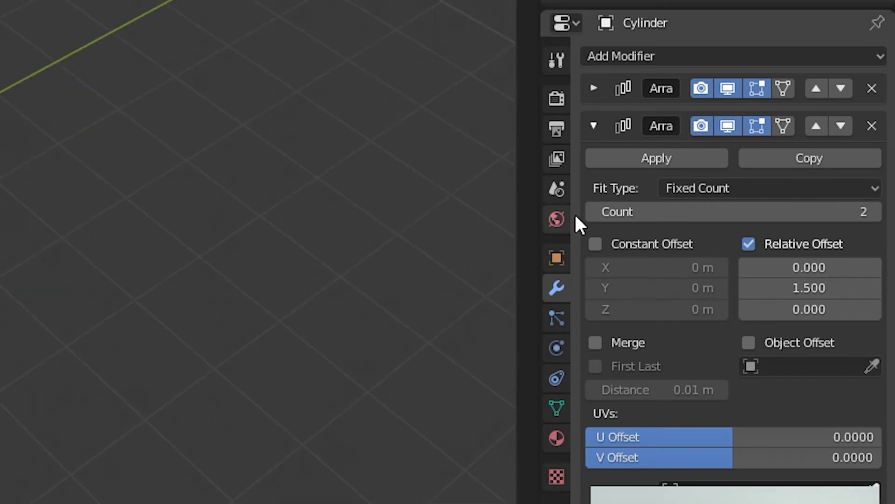
pyautogui.click(874, 212)
pyautogui.click(873, 213)
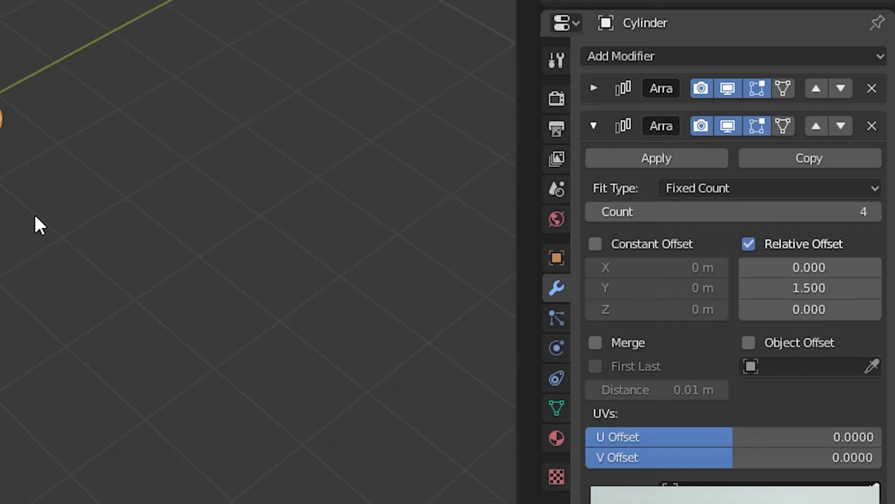
pyautogui.moveTo(524, 279); pyautogui.dragTo(545, 267, button='middle')
pyautogui.click(508, 269)
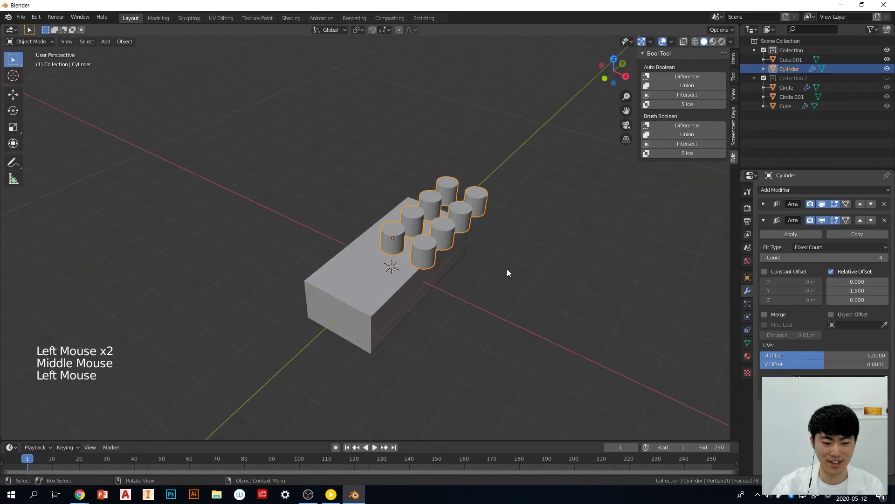
# Move the arrayed cylinders over the top face of the block
pyautogui.click(435, 254)
pyautogui.moveTo(435, 254); pyautogui.dragTo(584, 287, button='middle')
pyautogui.press('g')
pyautogui.click(519, 288)
pyautogui.moveTo(517, 293); pyautogui.dragTo(500, 307, button='middle')
pyautogui.press('g')
pyautogui.click(589, 306)
# Scale the block along the Y axis to about 0.83 to fit the rows of studs
pyautogui.click(530, 269)
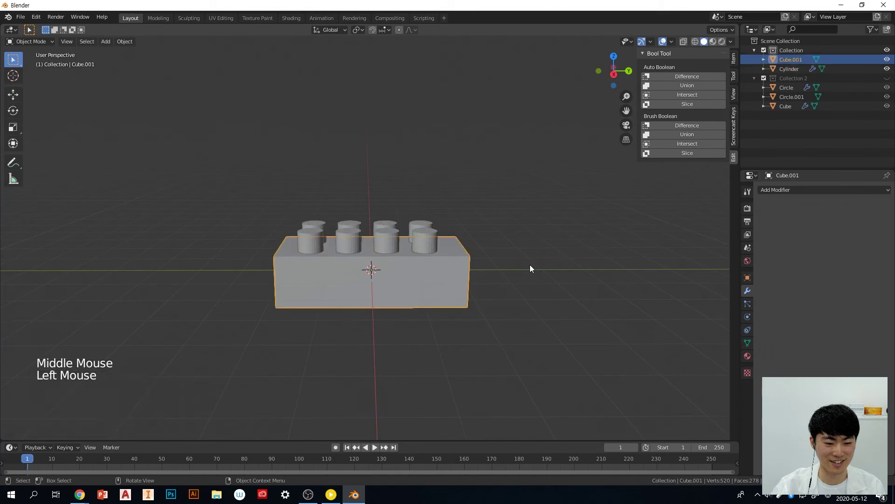
pyautogui.press('s')
pyautogui.press('y')
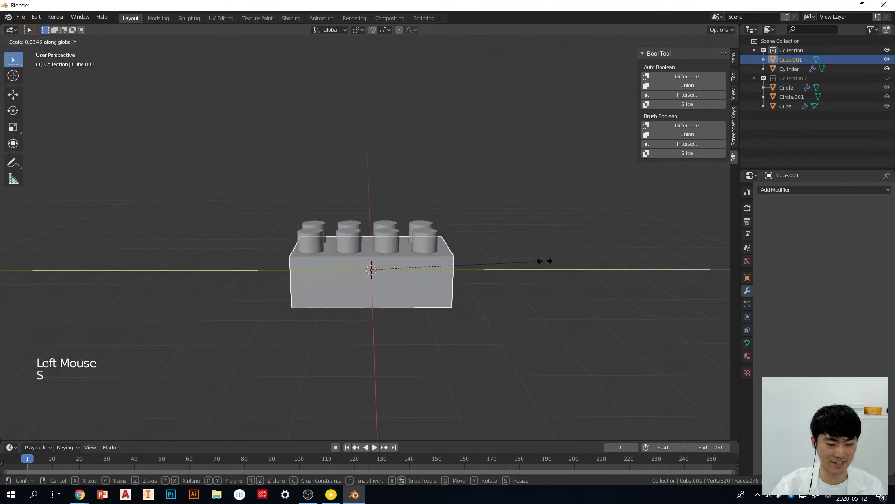
pyautogui.click(545, 261)
# Shift the cylinders slightly along the Y axis to centre them on the block
pyautogui.click(398, 243)
pyautogui.press('g')
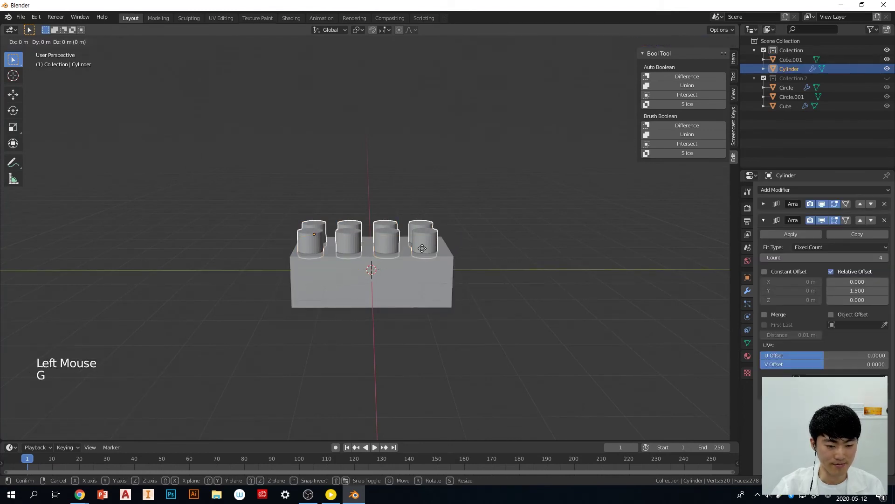
pyautogui.press('y')
pyautogui.click(426, 249)
# Lower the cylinders along the Z axis so they sink partly into the block as short studs
pyautogui.moveTo(449, 277); pyautogui.dragTo(420, 266, button='middle')
pyautogui.press('g')
pyautogui.press('z')
pyautogui.click(536, 281)
pyautogui.click(532, 278)
pyautogui.click(393, 260)
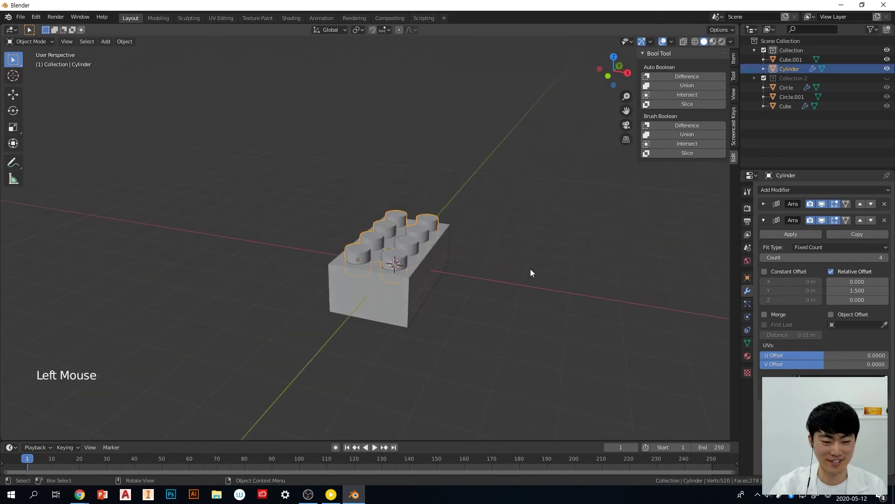
# Apply both Array modifiers on the cylinders
pyautogui.click(765, 220)
pyautogui.click(765, 220)
pyautogui.click(764, 210)
pyautogui.click(764, 207)
pyautogui.moveTo(714, 218); pyautogui.dragTo(552, 306, button='middle')
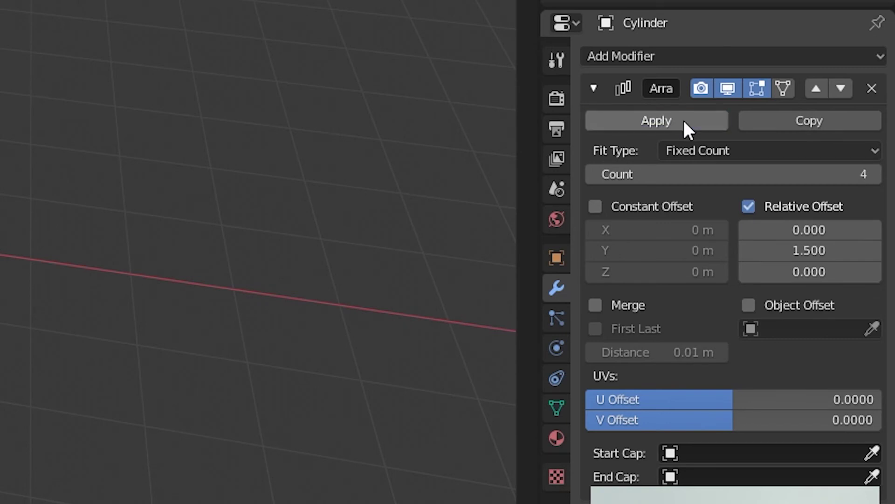
pyautogui.click(665, 120)
pyautogui.click(580, 280)
pyautogui.moveTo(580, 280); pyautogui.dragTo(406, 256, button='middle')
pyautogui.click(406, 256)
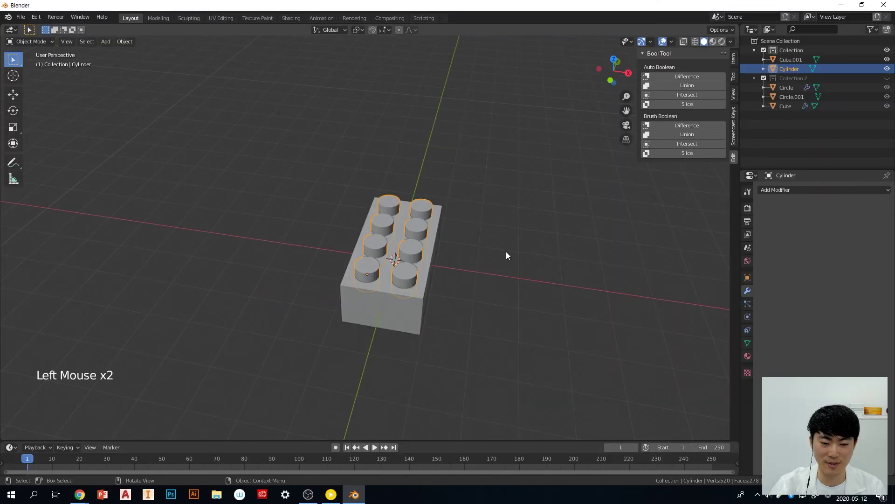
# Inspect the mesh of the arrayed studs in Edit Mode
pyautogui.press('Tab')
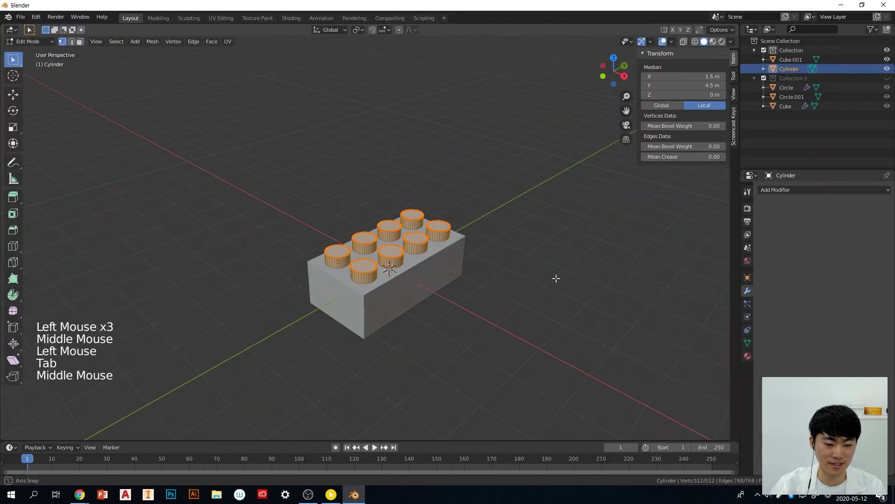
pyautogui.moveTo(556, 280); pyautogui.dragTo(372, 234, button='middle')
pyautogui.press('Tab')
pyautogui.click(559, 274)
pyautogui.moveTo(514, 260); pyautogui.dragTo(494, 264, button='middle')
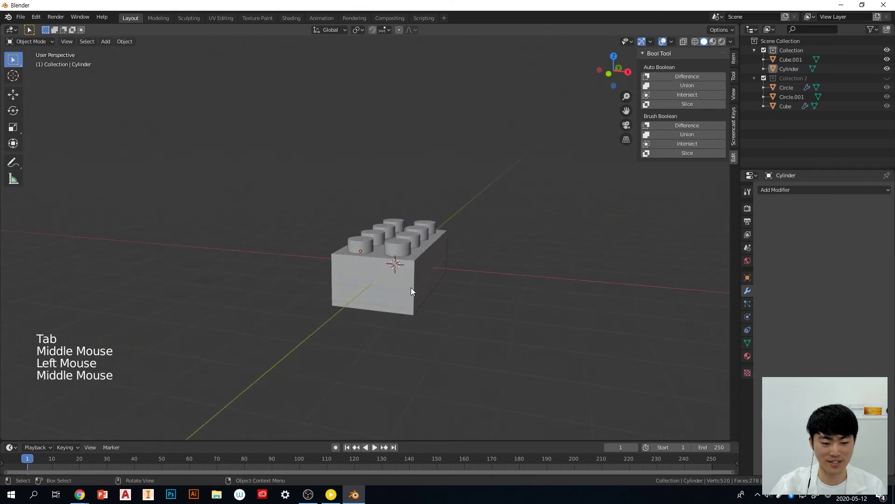
# Merge the studs and the block into one object with the Auto Boolean Union
pyautogui.click(412, 292)
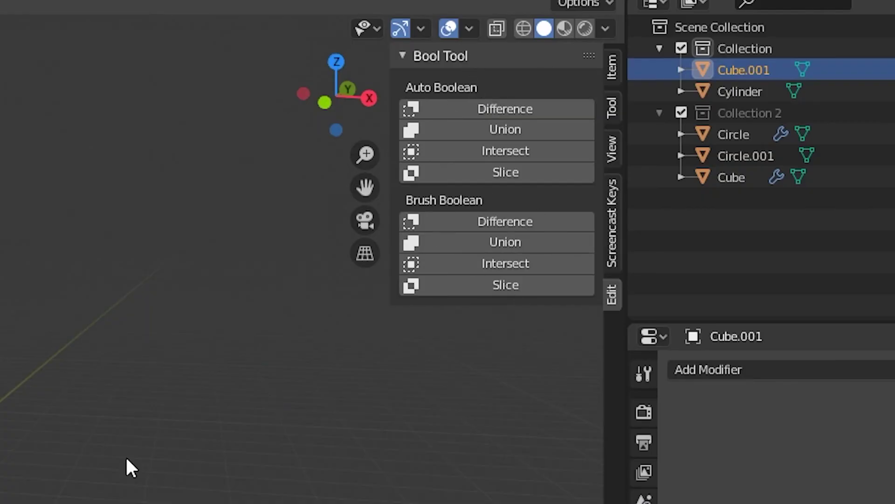
pyautogui.click(535, 250)
pyautogui.moveTo(535, 250); pyautogui.dragTo(530, 269, button='middle')
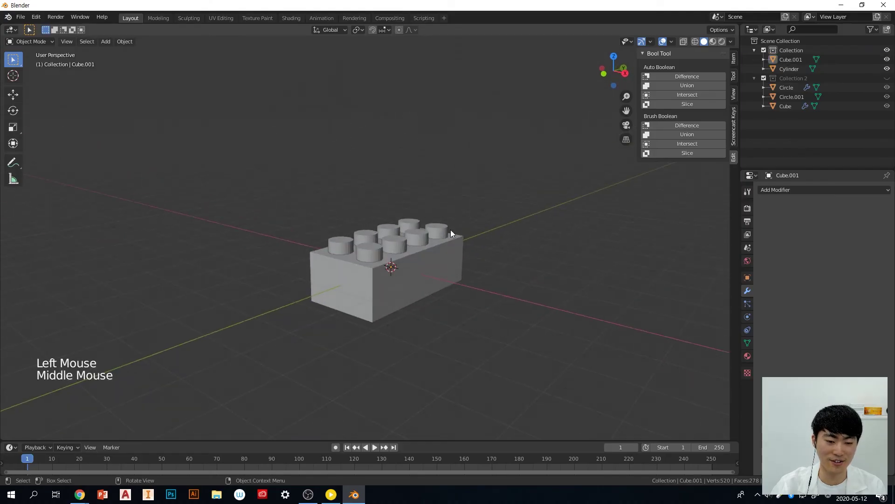
pyautogui.press('shift')
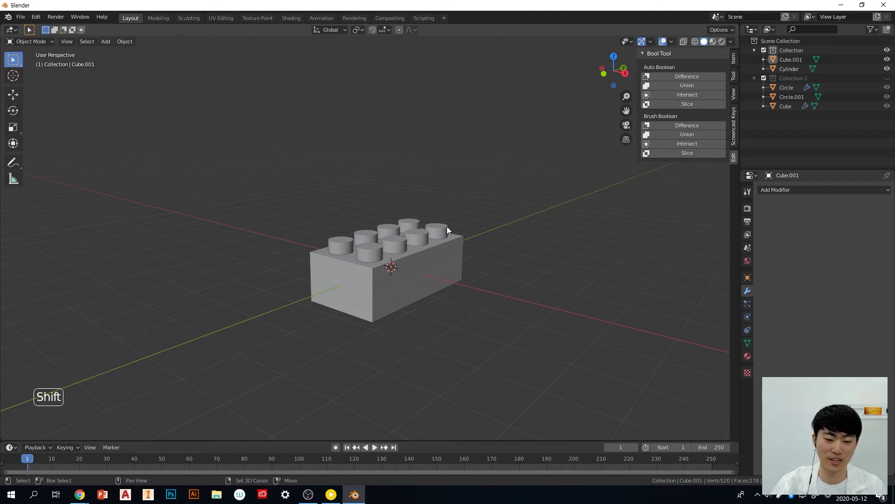
pyautogui.keyDown('shift'); pyautogui.click(446, 227); pyautogui.keyUp('shift')
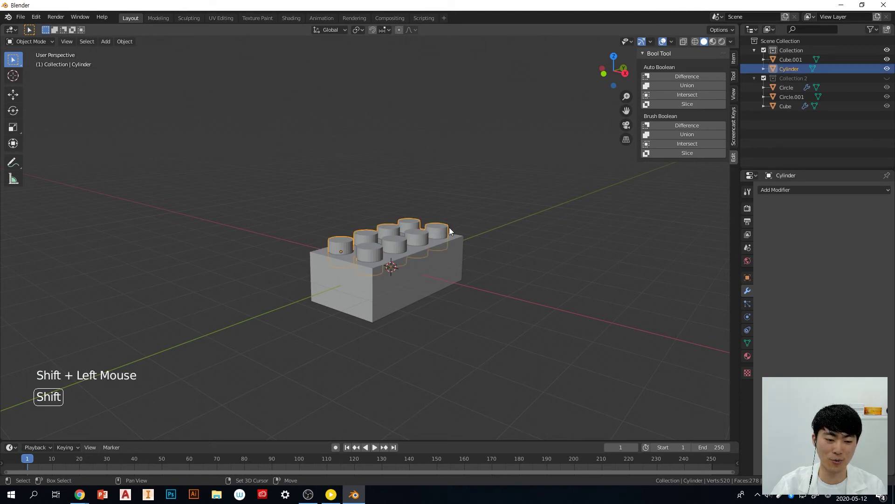
pyautogui.keyDown('shift'); pyautogui.click(461, 271); pyautogui.keyUp('shift')
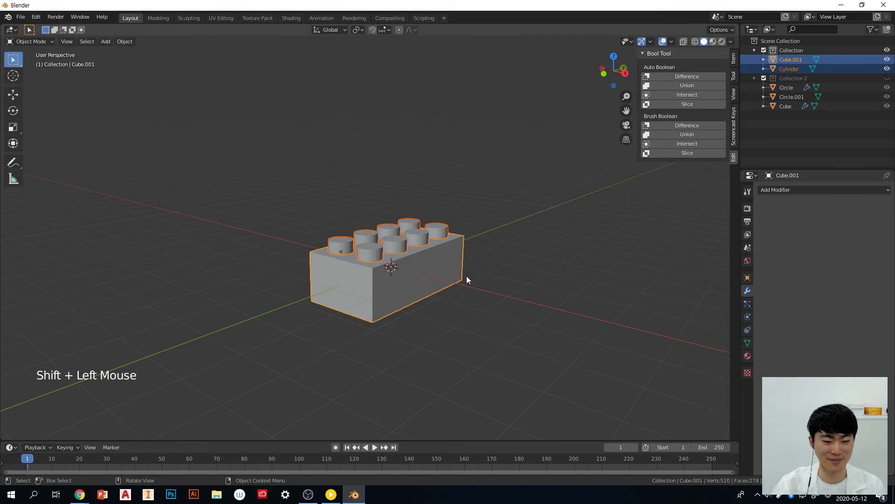
pyautogui.moveTo(407, 293); pyautogui.dragTo(452, 305, button='middle')
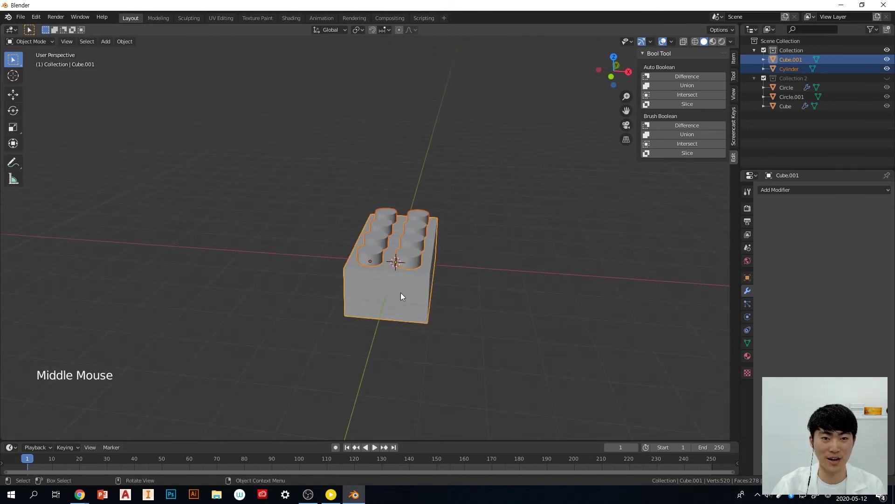
pyautogui.moveTo(475, 312); pyautogui.dragTo(453, 302, button='middle')
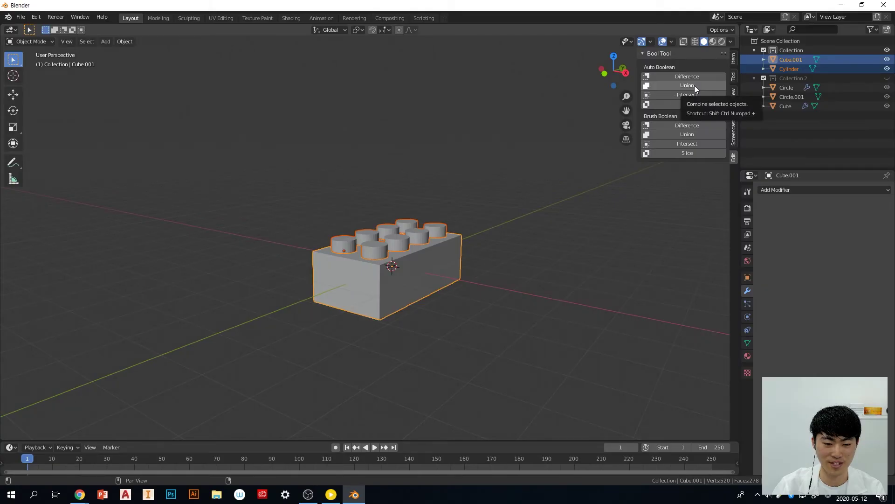
pyautogui.click(523, 130)
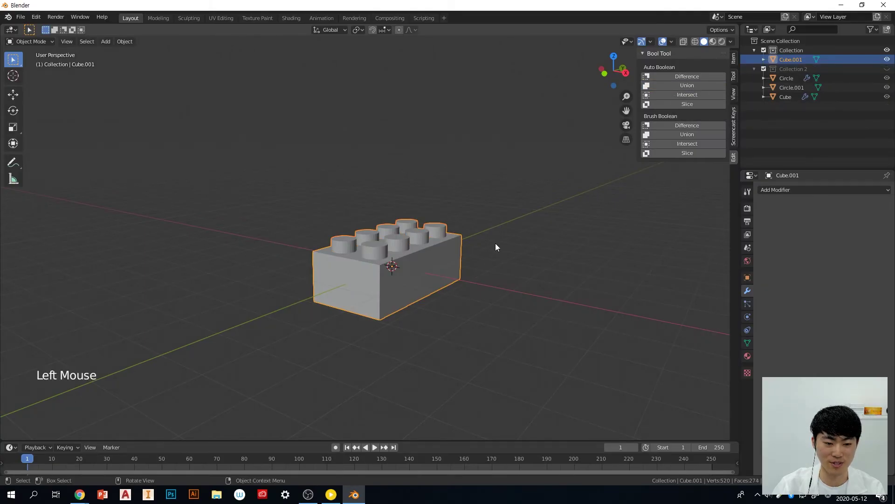
# Inspect the merged brick's mesh in Edit Mode
pyautogui.moveTo(495, 243); pyautogui.dragTo(537, 281, button='middle')
pyautogui.scroll(2, 463, 284)
pyautogui.press('Tab')
pyautogui.moveTo(481, 274)
pyautogui.mouseDown(button='middle')
pyautogui.moveTo(474, 262)
pyautogui.moveTo(528, 266)
pyautogui.moveTo(474, 264)
pyautogui.moveTo(484, 290)
pyautogui.moveTo(549, 283)
pyautogui.moveTo(474, 292)
pyautogui.moveTo(466, 258)
pyautogui.moveTo(465, 289)
pyautogui.moveTo(492, 288)
pyautogui.mouseUp(button='middle')
pyautogui.press('Tab')
# Move the brick up about 0.58 m along the Z axis
pyautogui.press('g')
pyautogui.press('z')
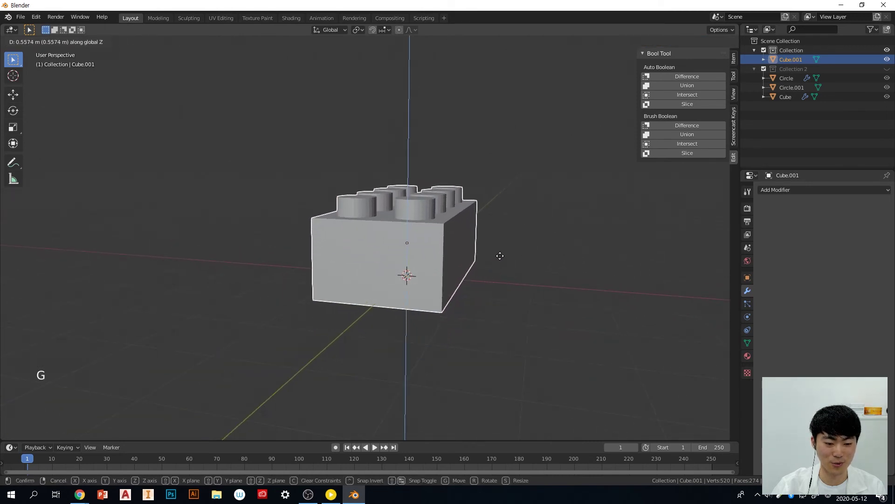
pyautogui.click(500, 254)
pyautogui.moveTo(500, 255); pyautogui.dragTo(342, 281, button='middle')
# Delete the brick's bottom face in face select mode with the Only Faces option
pyautogui.moveTo(570, 274); pyautogui.dragTo(505, 233, button='middle')
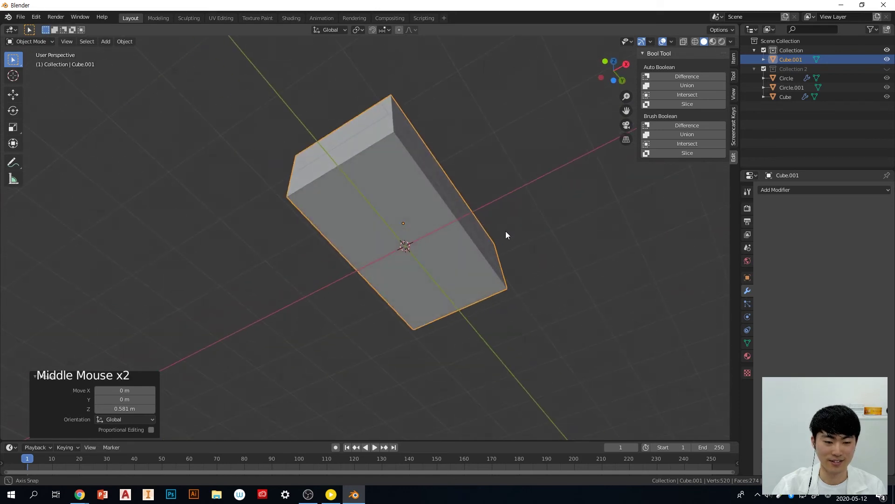
pyautogui.press('Tab')
pyautogui.moveTo(446, 187); pyautogui.dragTo(455, 252, button='middle')
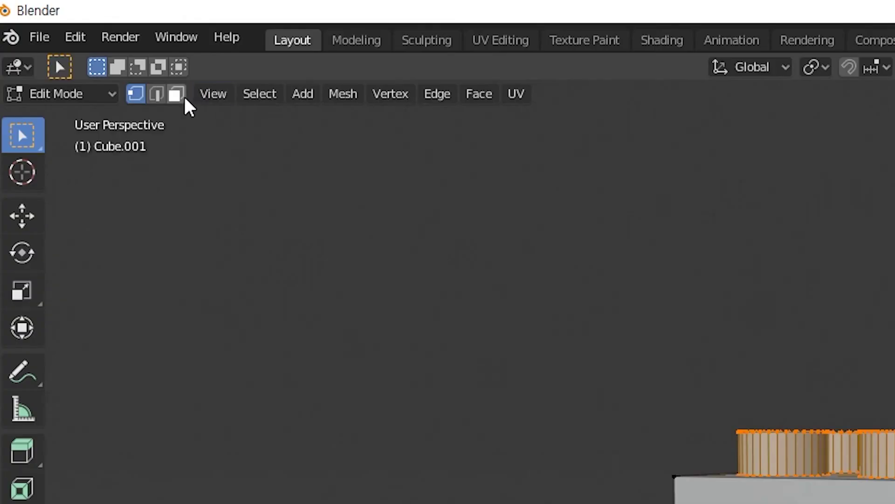
pyautogui.click(178, 96)
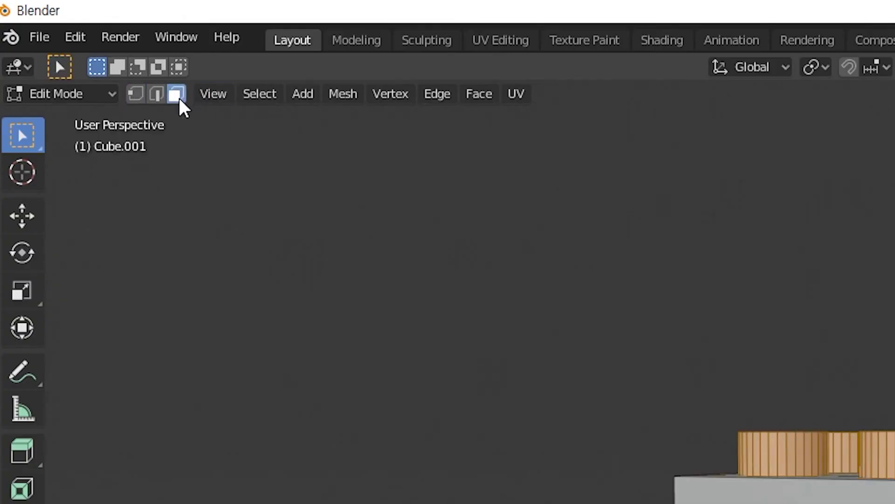
pyautogui.moveTo(468, 282); pyautogui.dragTo(537, 220, button='middle')
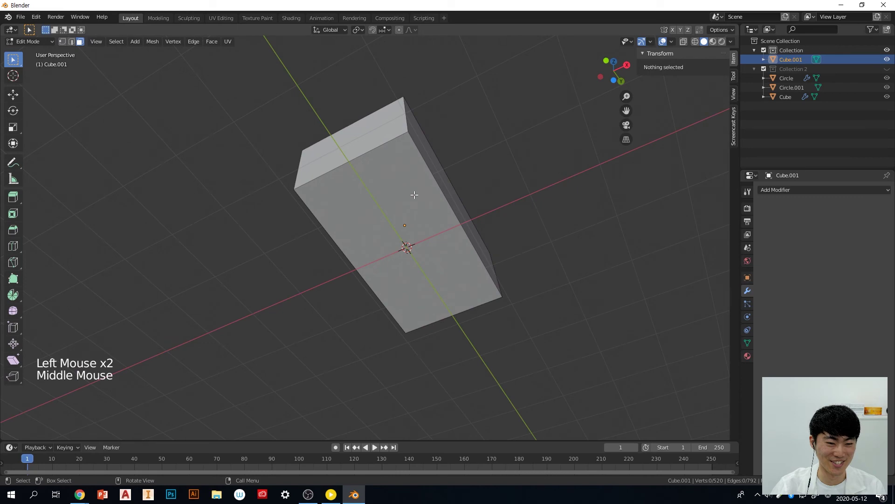
pyautogui.click(414, 195)
pyautogui.moveTo(458, 193); pyautogui.dragTo(490, 191, button='middle')
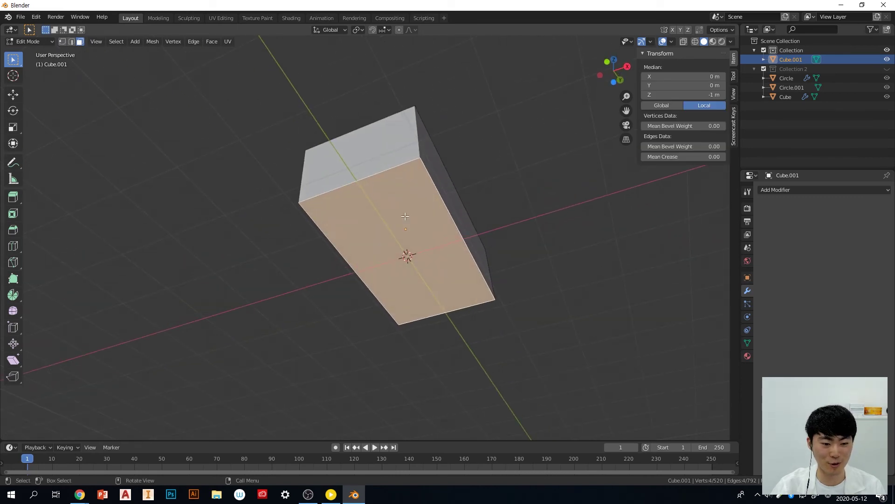
pyautogui.press('x')
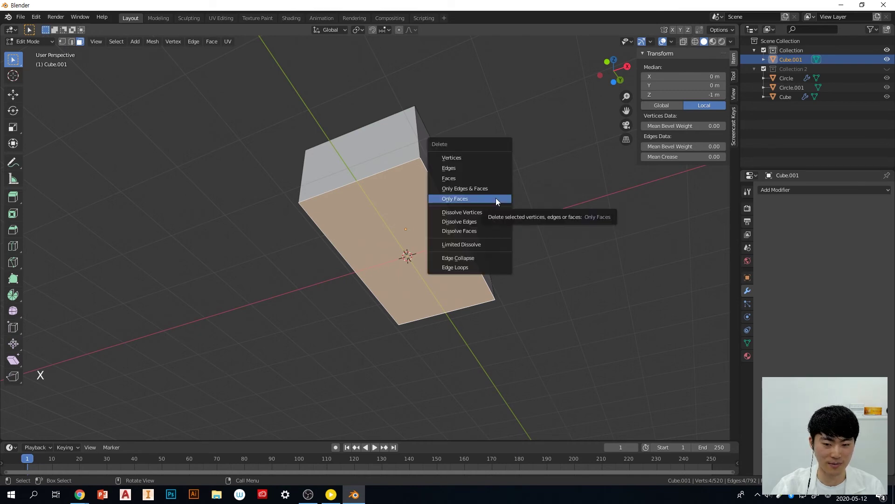
pyautogui.click(497, 198)
pyautogui.moveTo(497, 198); pyautogui.dragTo(321, 248, button='middle')
pyautogui.moveTo(545, 256)
pyautogui.mouseDown(button='middle')
pyautogui.moveTo(536, 282)
pyautogui.moveTo(505, 295)
pyautogui.moveTo(414, 289)
pyautogui.moveTo(469, 272)
pyautogui.moveTo(458, 265)
pyautogui.moveTo(532, 231)
pyautogui.moveTo(544, 271)
pyautogui.mouseUp(button='middle')
# Return to Object Mode and add a Solidify modifier to the brick
pyautogui.press('Tab')
pyautogui.press('Tab')
pyautogui.press('Tab')
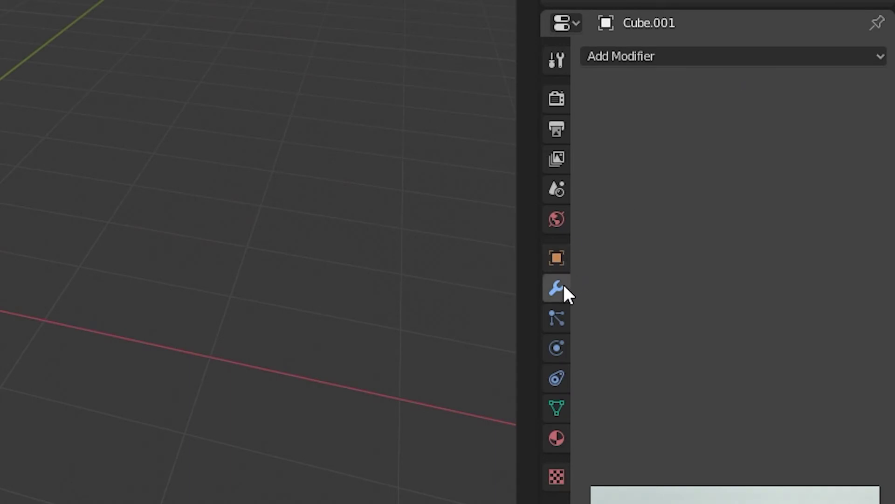
pyautogui.click(683, 54)
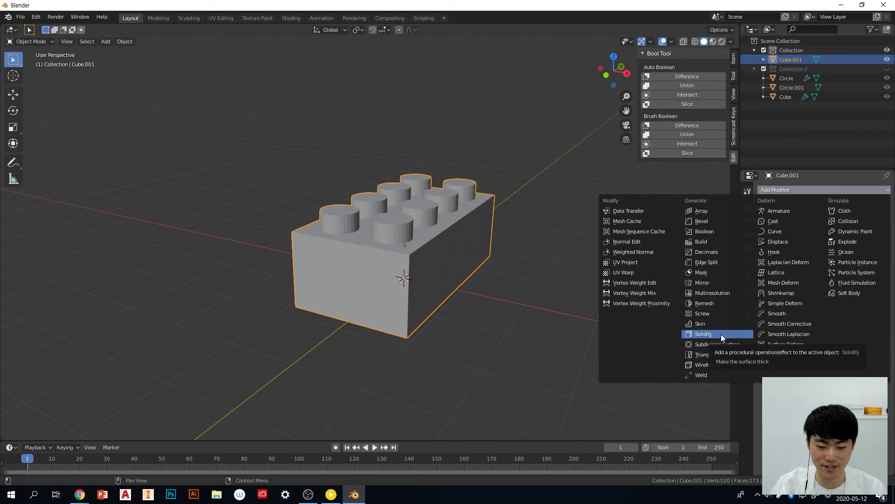
pyautogui.click(721, 334)
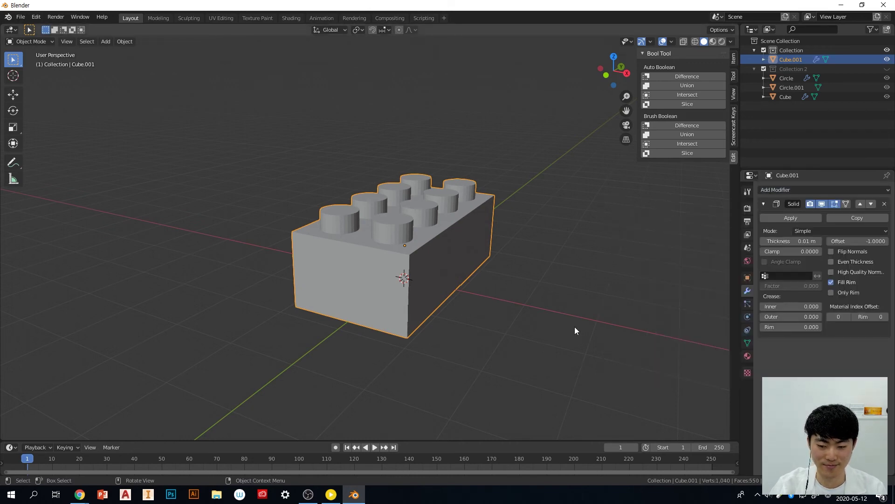
# Compare the brick's underside with the Solidify modifier's viewport display switched off and on
pyautogui.click(535, 321)
pyautogui.moveTo(470, 293); pyautogui.dragTo(476, 233, button='middle')
pyautogui.click(459, 215)
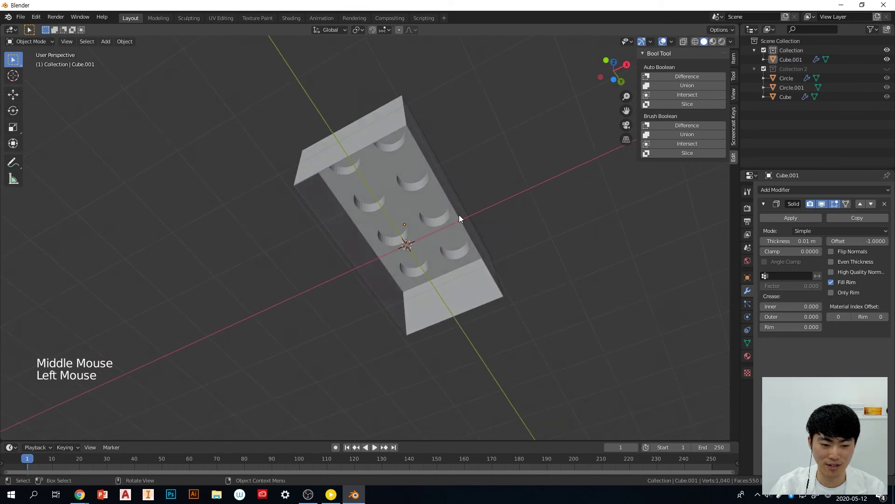
pyautogui.click(823, 204)
pyautogui.click(823, 204)
pyautogui.click(823, 204)
pyautogui.click(823, 204)
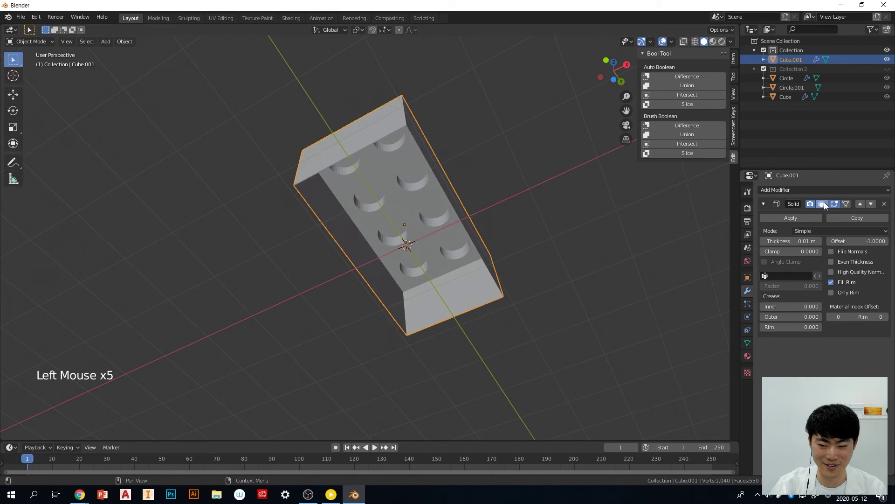
# Set the brick's Solidify thickness to 0.1 m and enable Even Thickness
pyautogui.moveTo(497, 274); pyautogui.dragTo(483, 240, button='middle')
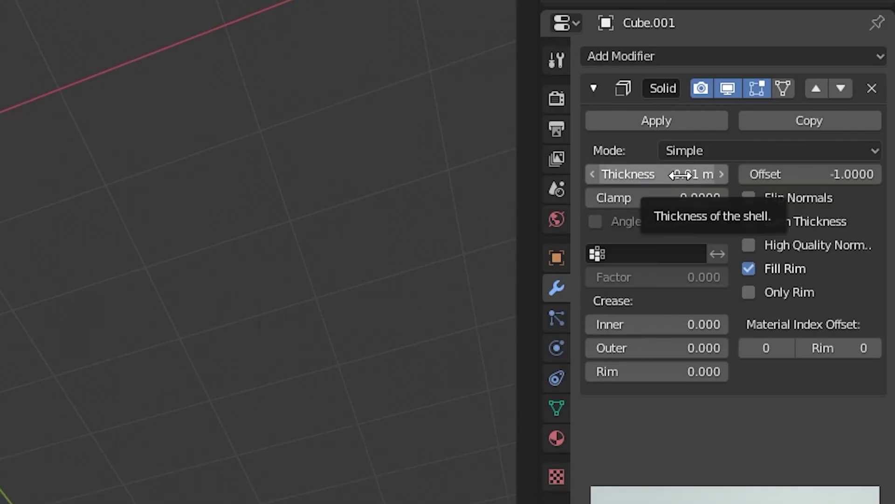
pyautogui.moveTo(671, 180); pyautogui.dragTo(672, 180)
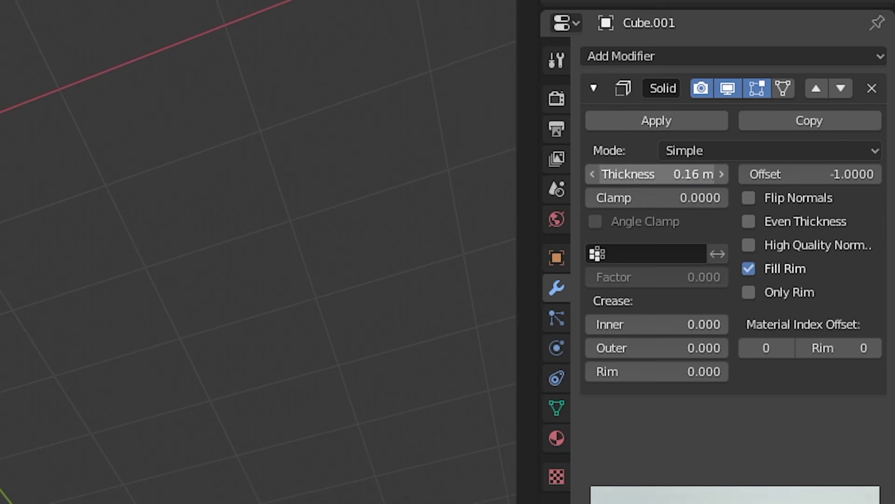
pyautogui.moveTo(672, 174); pyautogui.dragTo(653, 174)
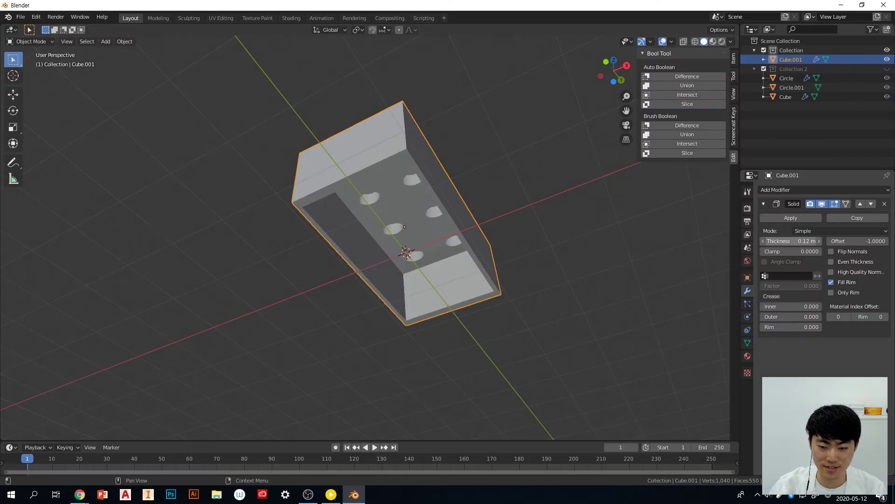
pyautogui.moveTo(790, 241); pyautogui.dragTo(784, 241)
pyautogui.moveTo(560, 259); pyautogui.dragTo(528, 260, button='middle')
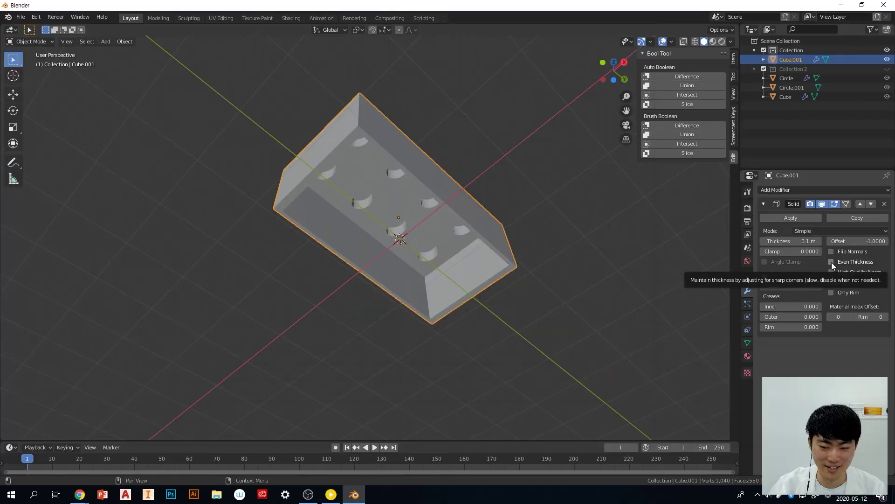
pyautogui.click(748, 222)
pyautogui.moveTo(476, 252); pyautogui.dragTo(538, 219, button='middle')
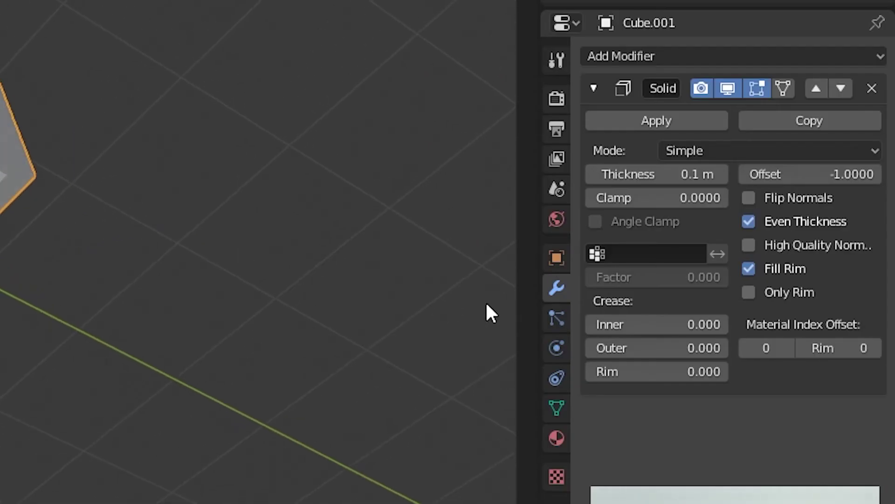
# Inspect the thickened brick's mesh in Edit Mode and examine its outside and hollow underside in Object Mode
pyautogui.click(749, 244)
pyautogui.press('Tab')
pyautogui.moveTo(530, 275); pyautogui.dragTo(536, 322, button='middle')
pyautogui.press('Tab')
pyautogui.scroll(2, 570, 250)
pyautogui.scroll(-2, 541, 325)
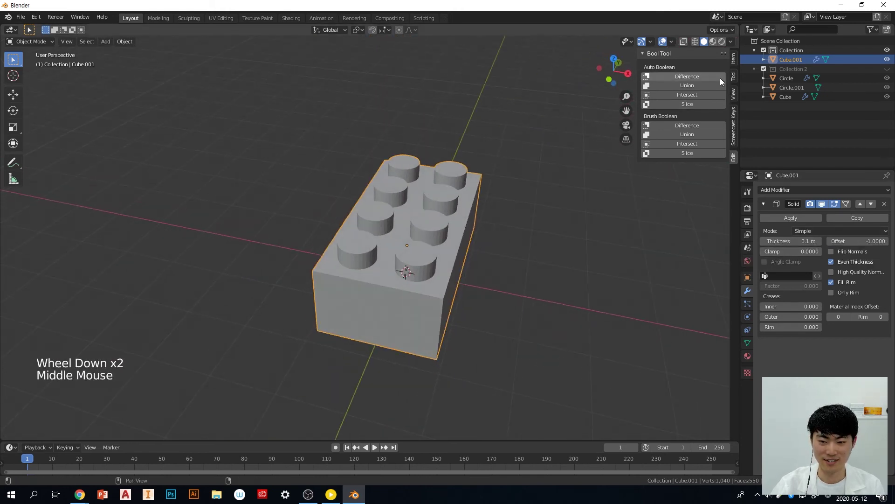
pyautogui.moveTo(477, 259); pyautogui.dragTo(429, 300, button='middle')
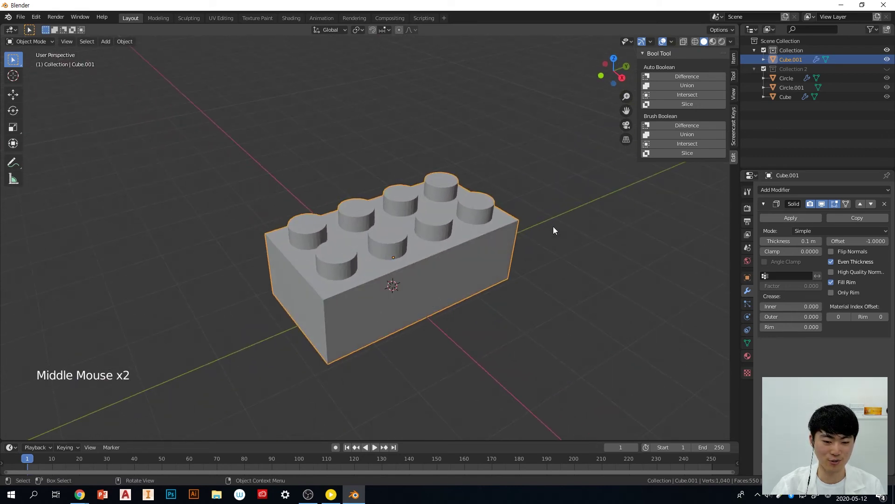
pyautogui.moveTo(435, 334); pyautogui.dragTo(273, 355, button='middle')
pyautogui.moveTo(468, 306); pyautogui.dragTo(415, 294, button='middle')
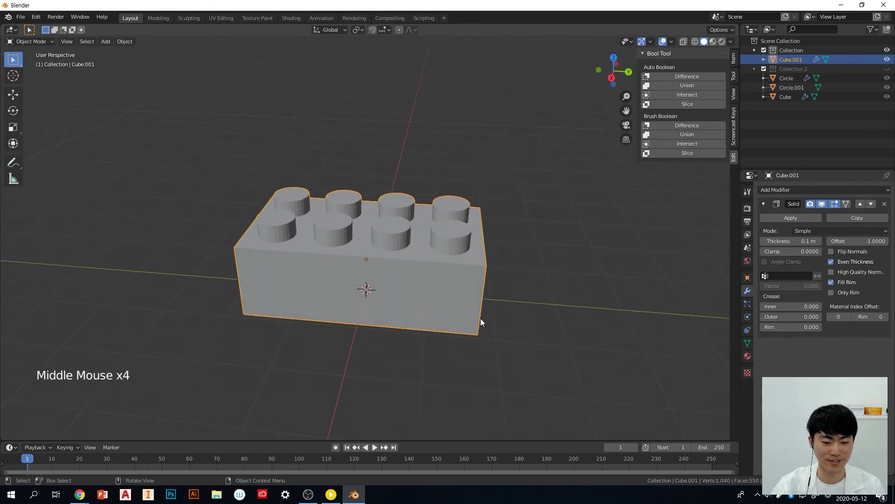
pyautogui.moveTo(431, 336); pyautogui.dragTo(496, 325, button='middle')
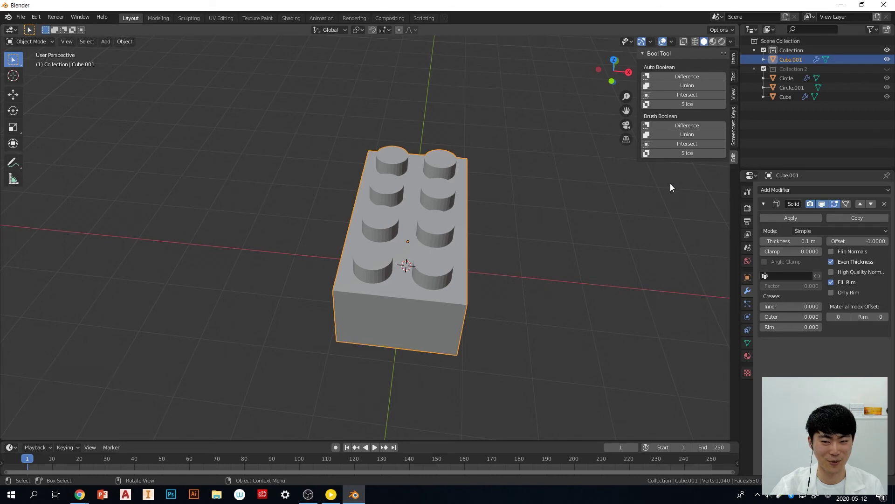
pyautogui.moveTo(563, 231); pyautogui.dragTo(534, 142, button='middle')
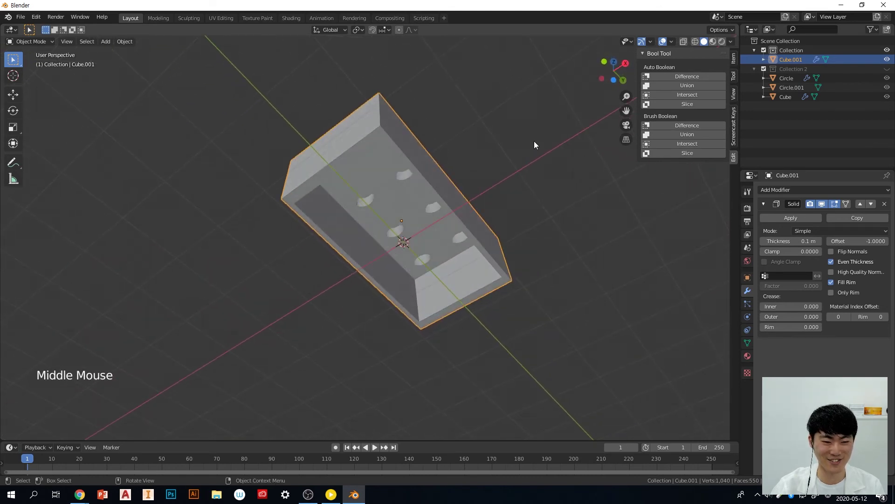
# Examine the brick's scale and dimension values and compare its wall thickness from below and above
pyautogui.click(734, 59)
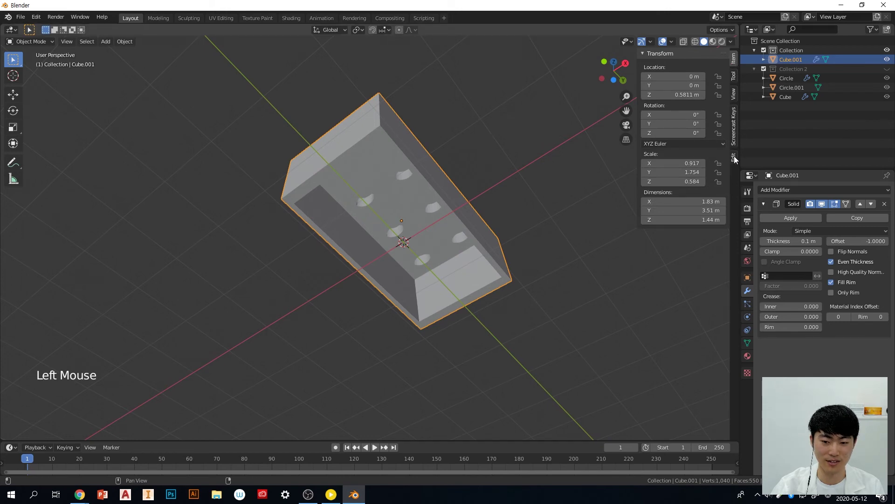
pyautogui.click(733, 76)
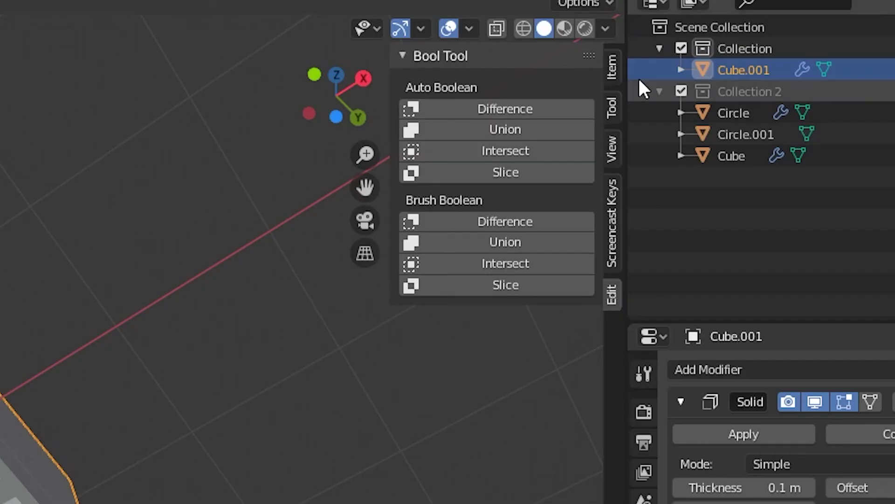
pyautogui.click(734, 61)
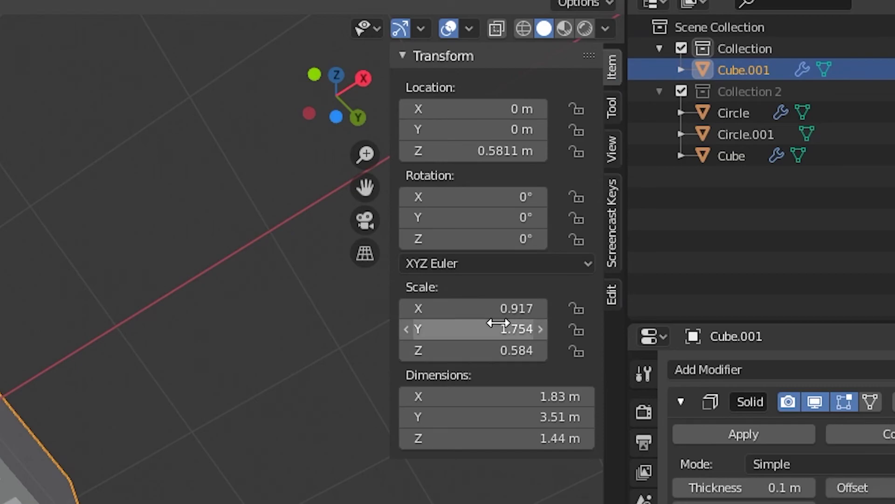
pyautogui.moveTo(48, 352); pyautogui.dragTo(47, 352, button='middle')
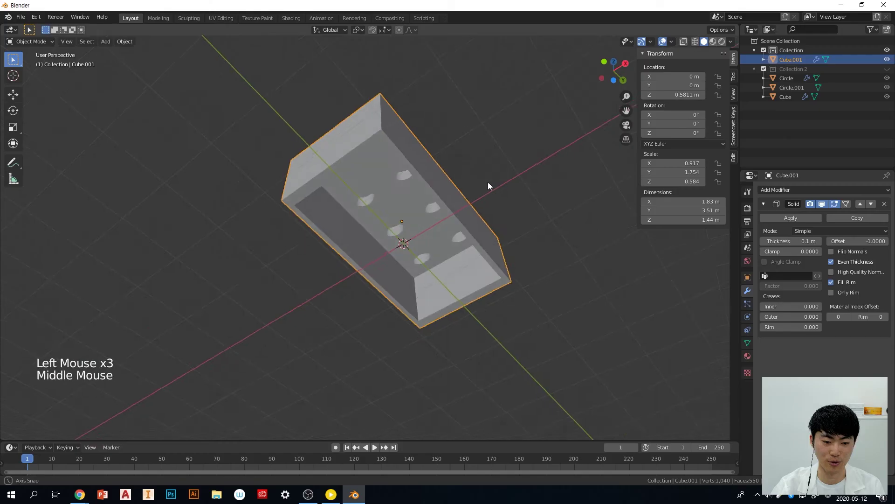
pyautogui.moveTo(488, 185); pyautogui.dragTo(492, 204, button='middle')
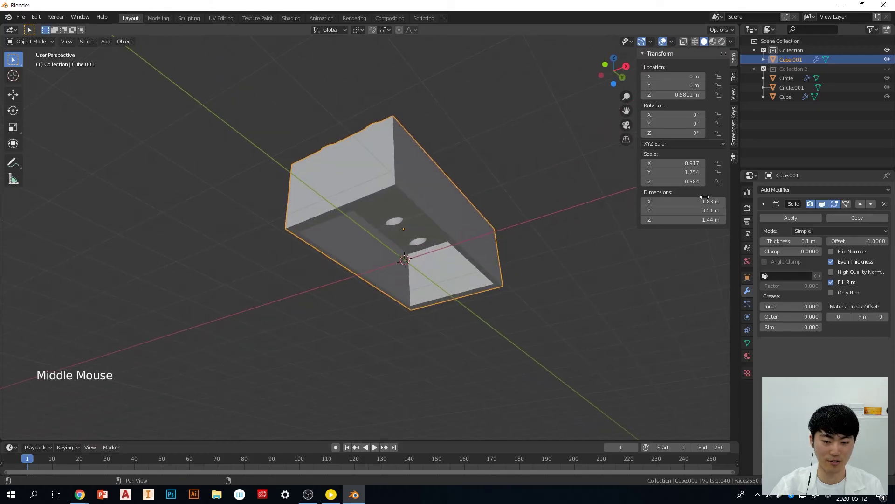
pyautogui.moveTo(311, 187); pyautogui.dragTo(429, 294, button='middle')
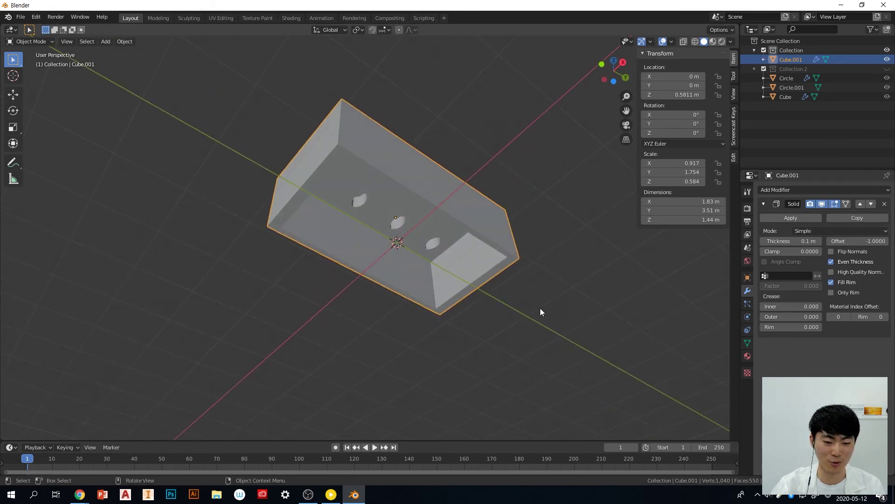
pyautogui.moveTo(540, 312); pyautogui.dragTo(542, 273, button='middle')
pyautogui.moveTo(474, 166); pyautogui.dragTo(552, 302, button='middle')
pyautogui.moveTo(503, 242); pyautogui.dragTo(444, 252, button='middle')
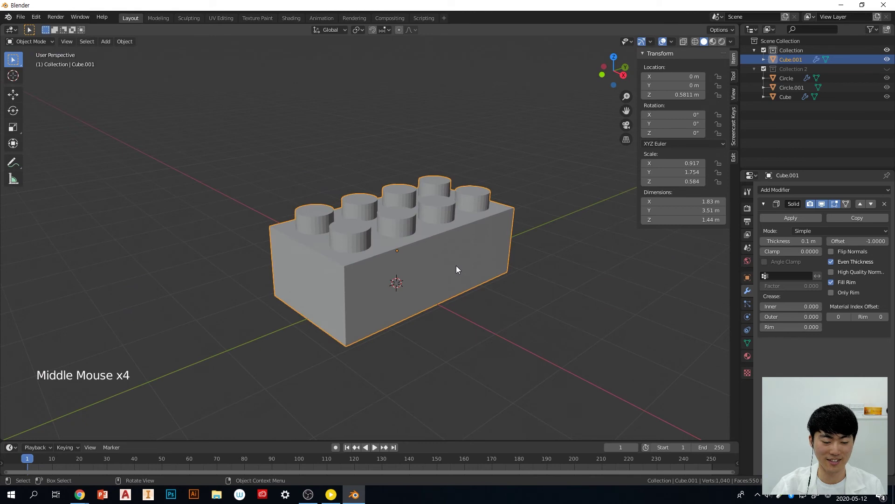
pyautogui.moveTo(544, 264); pyautogui.dragTo(476, 267, button='middle')
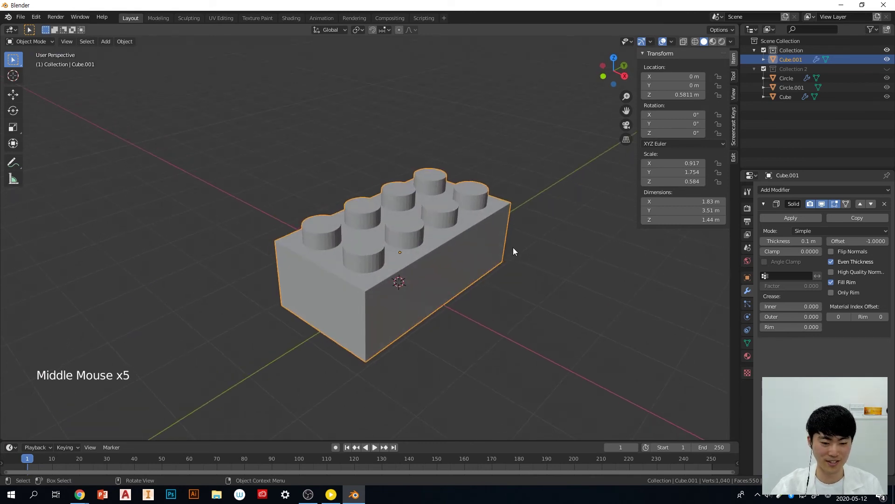
pyautogui.moveTo(462, 282)
pyautogui.mouseDown(button='middle')
pyautogui.moveTo(462, 244)
pyautogui.moveTo(461, 272)
pyautogui.mouseUp(button='middle')
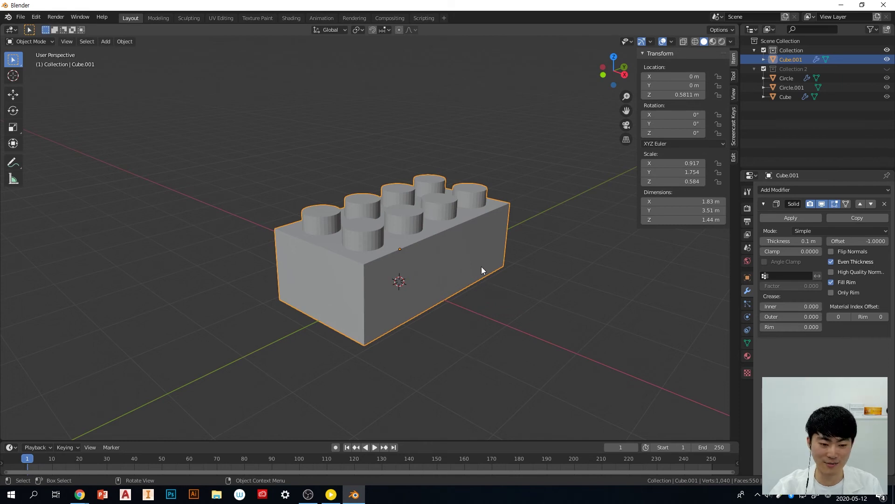
pyautogui.moveTo(498, 257); pyautogui.dragTo(503, 262, button='middle')
# Apply the brick's scale and check the wall thickness on its underside
pyautogui.hotkey('ctrl', 'a')
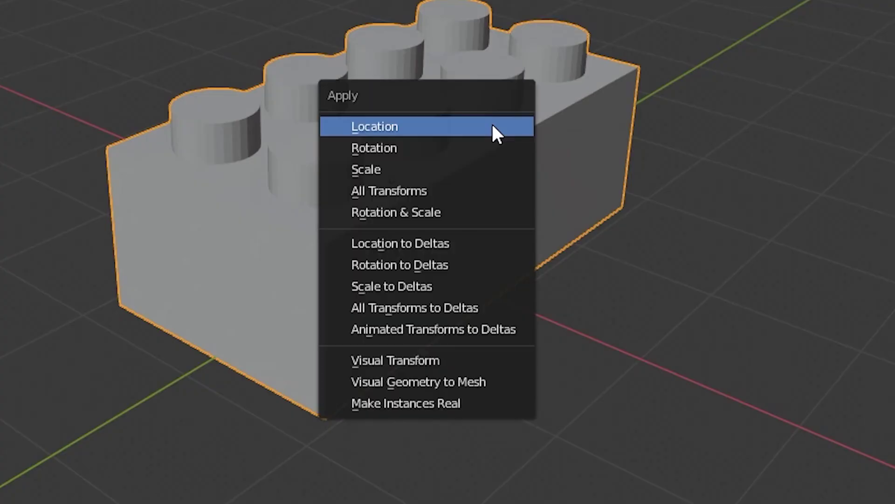
pyautogui.click(487, 169)
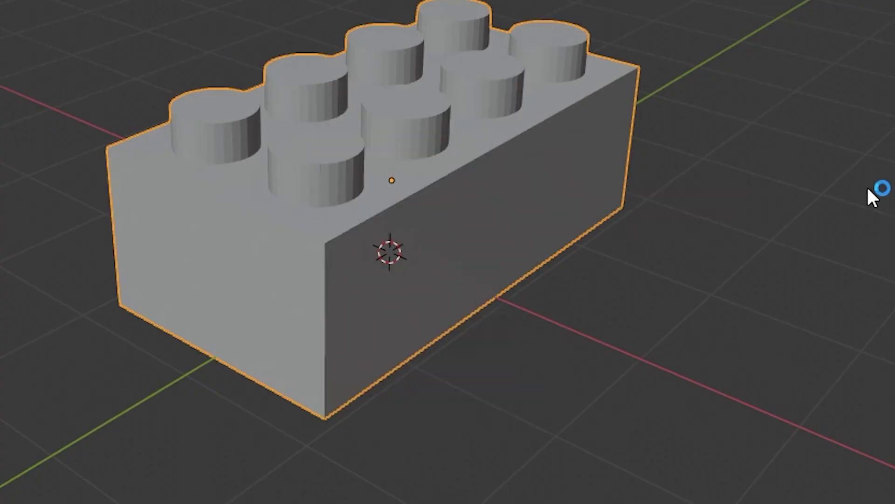
pyautogui.hotkey('ctrl', 'a')
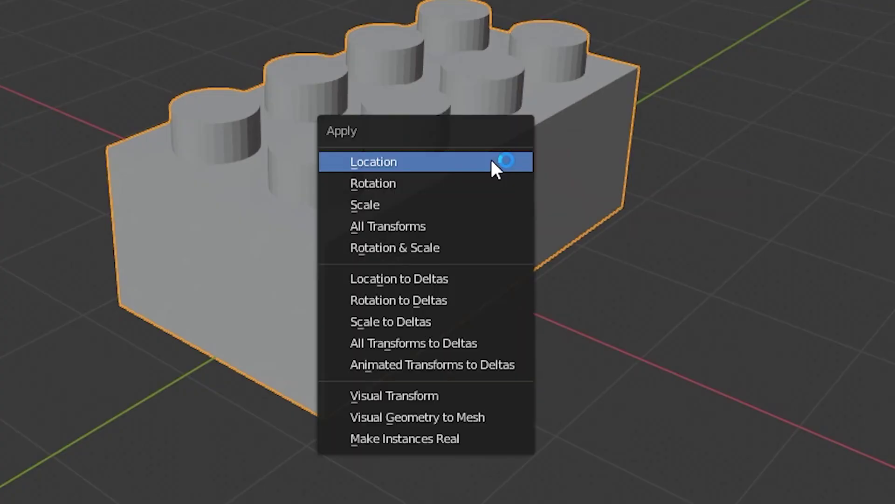
pyautogui.click(474, 202)
pyautogui.moveTo(463, 284); pyautogui.dragTo(488, 196, button='middle')
pyautogui.moveTo(435, 328); pyautogui.dragTo(432, 295, button='middle')
# Add a cube and move it beside the brick, about 3.25 m along X and 0.51 m along Y and Z
pyautogui.moveTo(511, 147); pyautogui.dragTo(527, 242, button='middle')
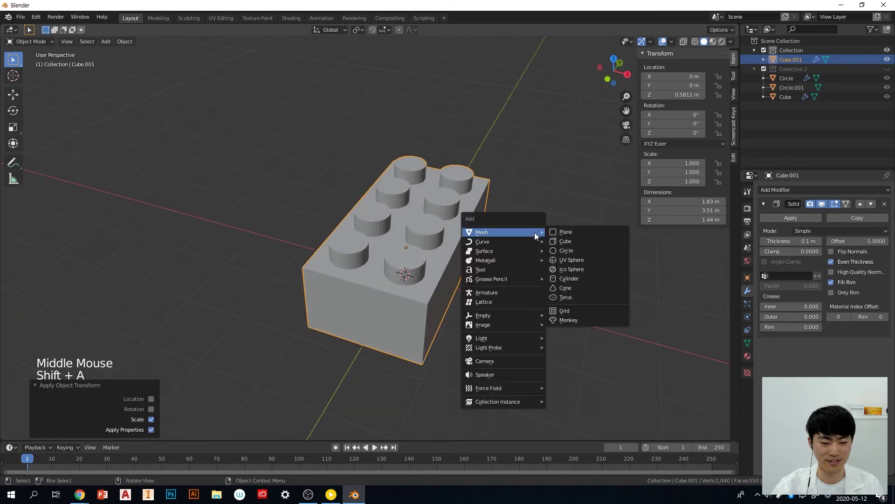
pyautogui.click(575, 241)
pyautogui.scroll(-3, 424, 242)
pyautogui.moveTo(424, 241); pyautogui.dragTo(471, 253, button='middle')
pyautogui.press('g')
pyautogui.click(580, 233)
pyautogui.moveTo(579, 233); pyautogui.dragTo(536, 264, button='middle')
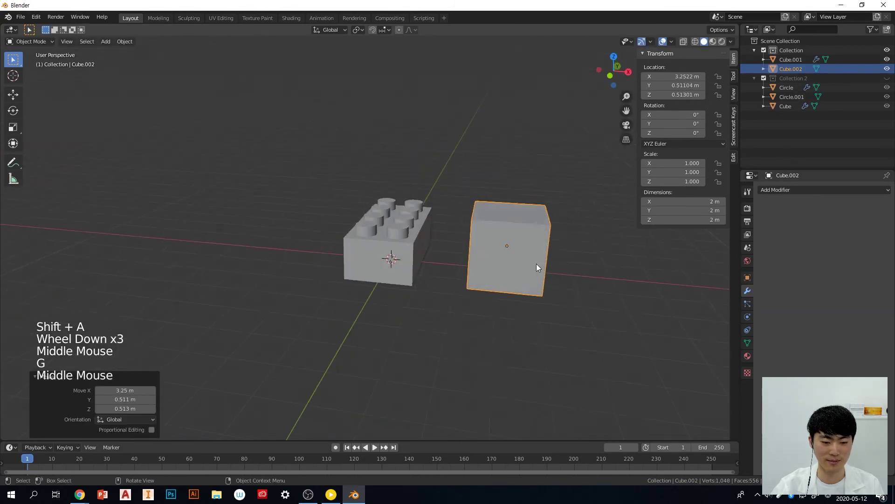
# Enlarge the new cube uniformly to a scale of about 2.32 and stretch it along Y by a factor of about 2.08
pyautogui.press('s')
pyautogui.click(553, 260)
pyautogui.press('s')
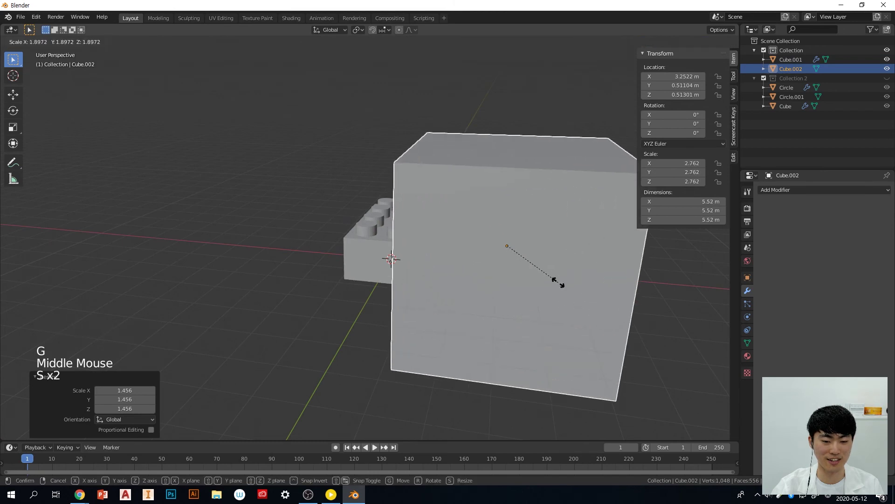
pyautogui.click(542, 279)
pyautogui.moveTo(542, 278); pyautogui.dragTo(447, 289, button='middle')
pyautogui.moveTo(571, 308); pyautogui.dragTo(537, 312, button='middle')
pyautogui.press('s')
pyautogui.press('y')
pyautogui.click(670, 320)
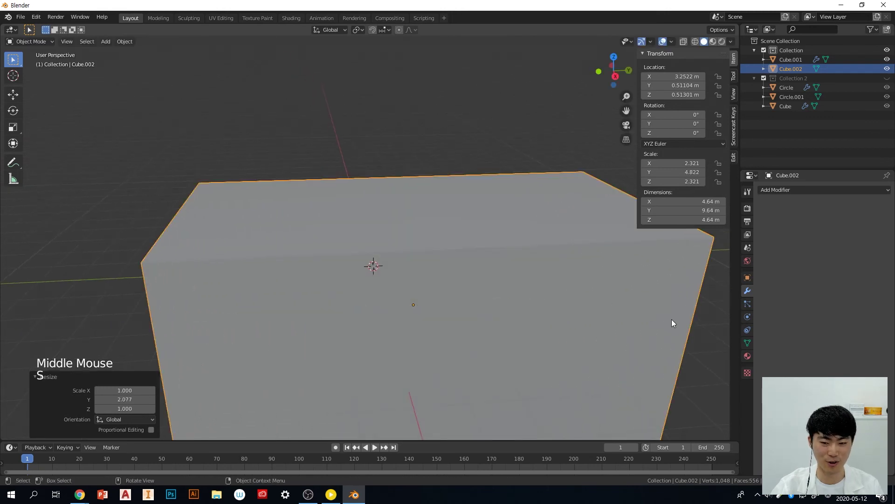
pyautogui.scroll(-3, 427, 328)
pyautogui.moveTo(427, 329); pyautogui.dragTo(501, 248, button='middle')
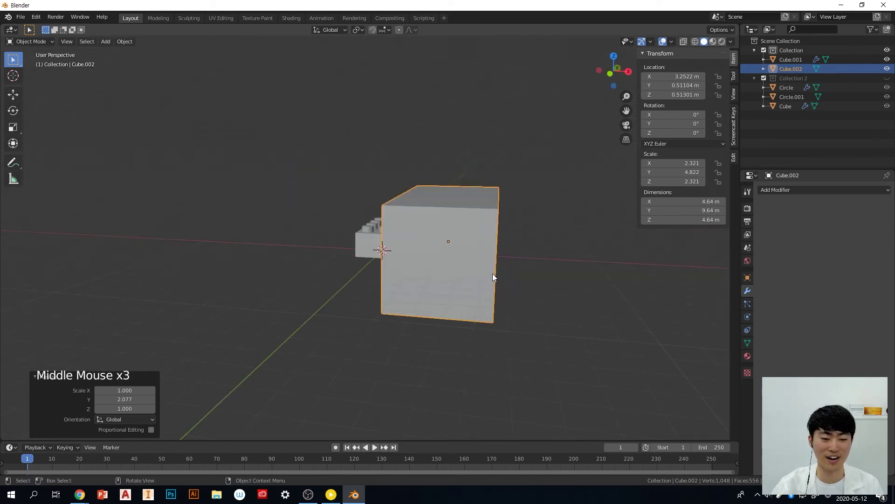
# Apply the stretched cube's scale
pyautogui.hotkey('ctrl', 'a')
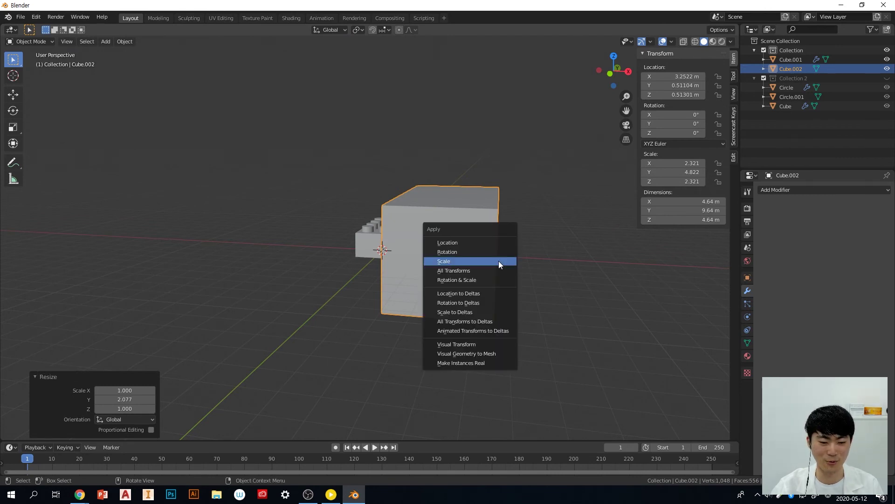
pyautogui.click(499, 263)
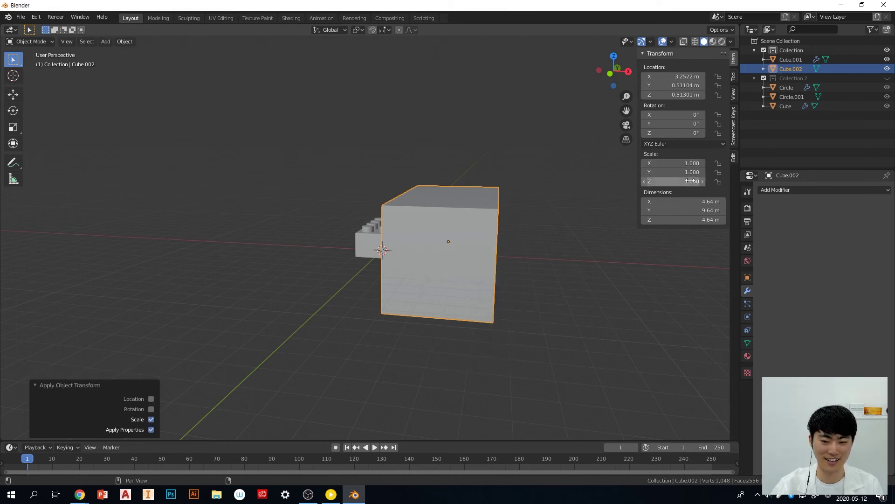
pyautogui.moveTo(560, 250); pyautogui.dragTo(606, 296, button='middle')
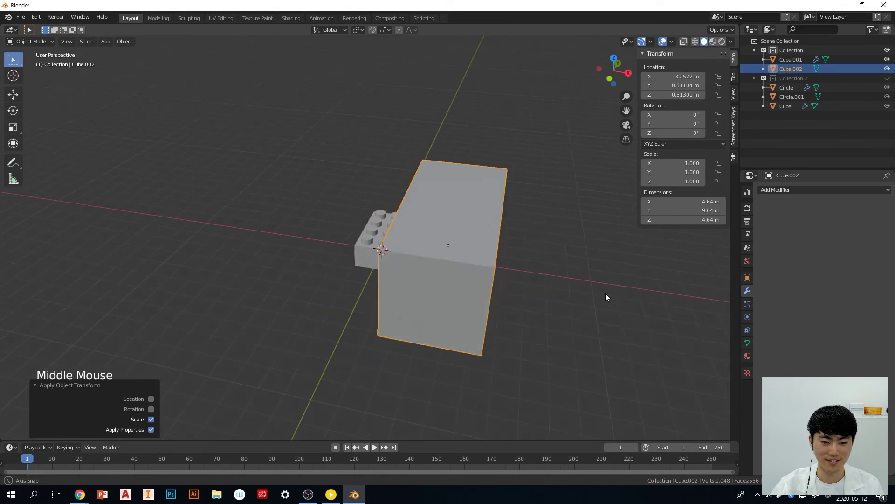
# Delete the stretched demonstration cube
pyautogui.moveTo(566, 252); pyautogui.dragTo(461, 282, button='middle')
pyautogui.press('x')
pyautogui.click(544, 247)
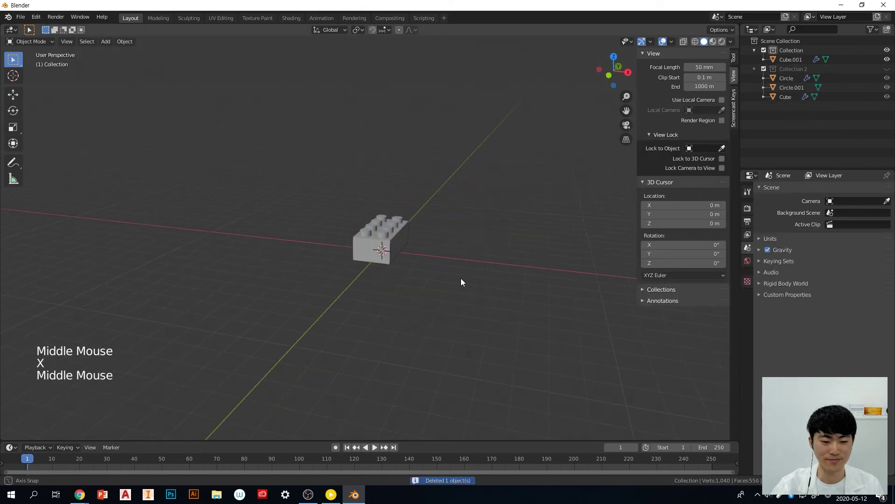
# Select the brick again and examine its shape and transform values up close
pyautogui.scroll(5, 451, 278)
pyautogui.click(401, 250)
pyautogui.moveTo(402, 250); pyautogui.dragTo(579, 336, button='middle')
pyautogui.scroll(3, 582, 326)
pyautogui.moveTo(538, 304); pyautogui.dragTo(528, 284, button='middle')
pyautogui.moveTo(495, 259); pyautogui.dragTo(521, 279, button='middle')
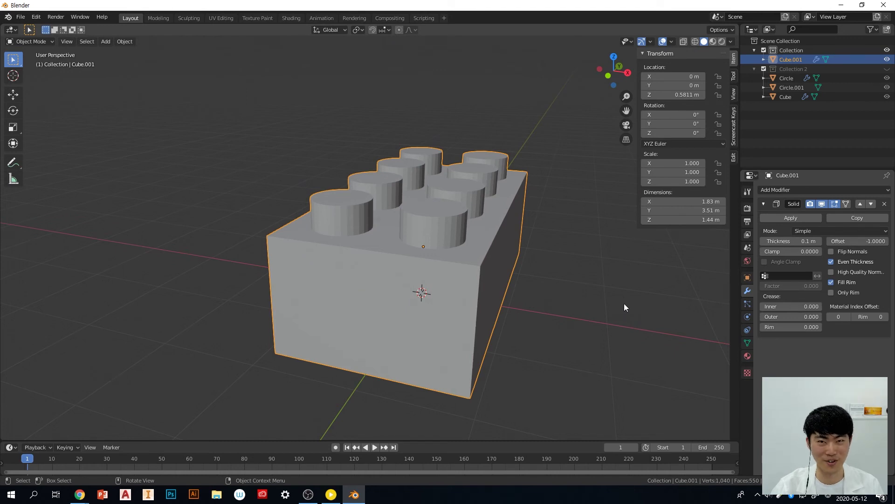
pyautogui.moveTo(616, 304); pyautogui.dragTo(595, 303, button='middle')
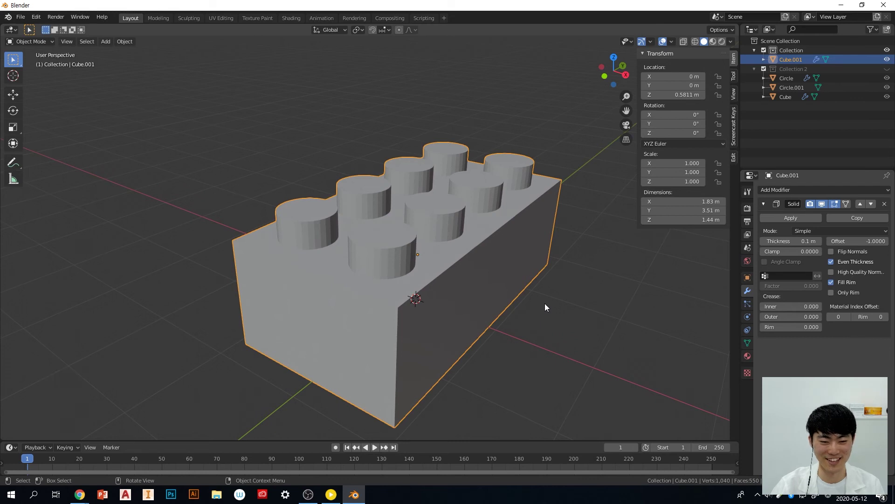
# Turn on Auto Smooth at 30° for the brick's normals and shade the brick smooth
pyautogui.moveTo(548, 264); pyautogui.dragTo(678, 262, button='middle')
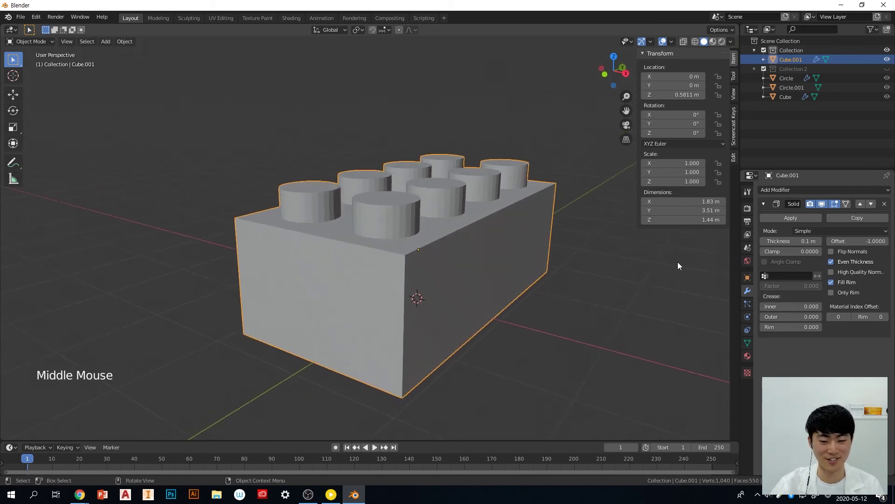
pyautogui.click(748, 342)
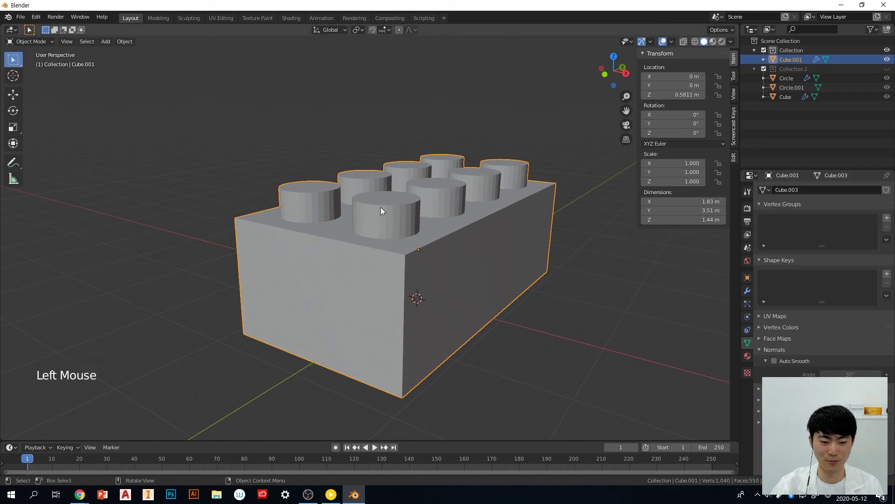
pyautogui.moveTo(547, 237); pyautogui.dragTo(582, 274, button='middle')
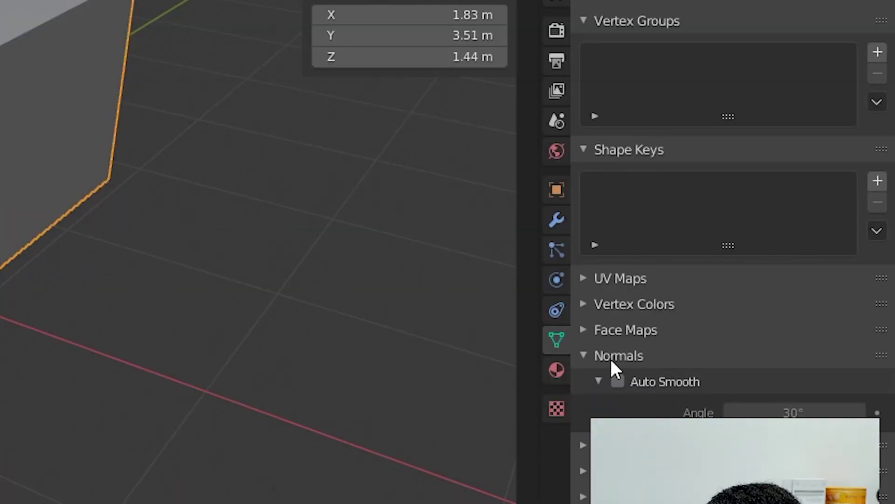
pyautogui.click(617, 381)
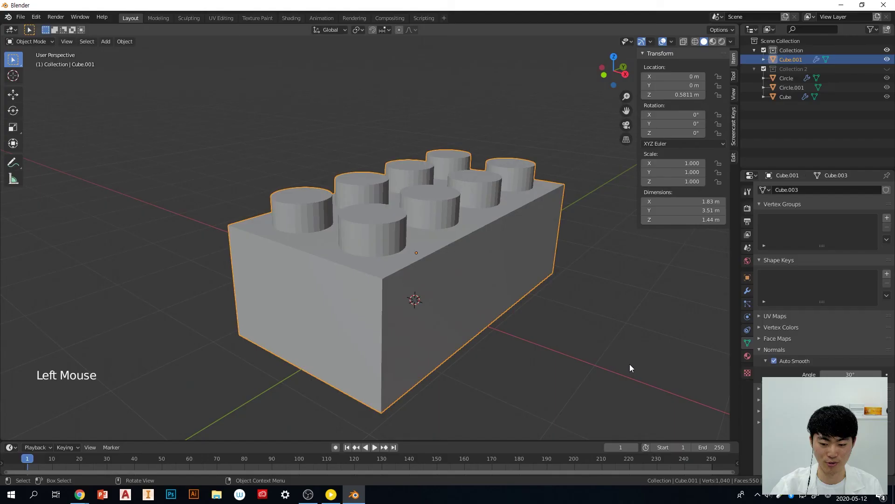
pyautogui.rightClick(411, 242)
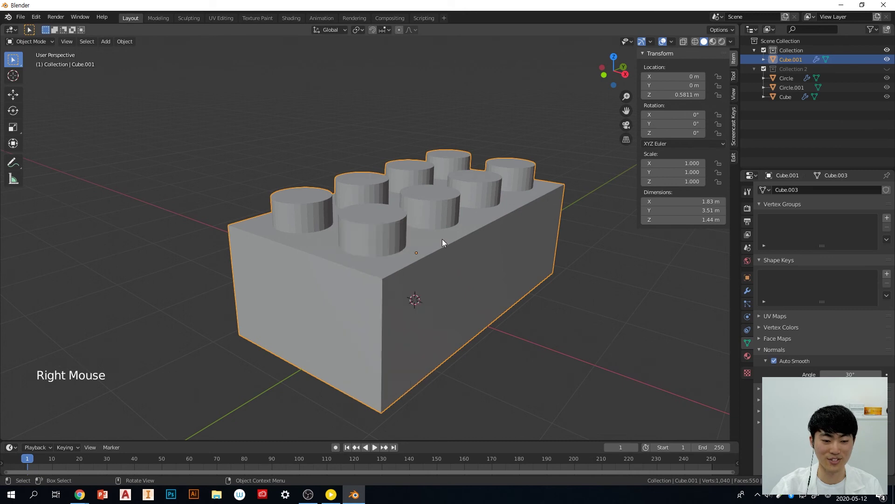
pyautogui.rightClick(450, 222)
pyautogui.click(451, 223)
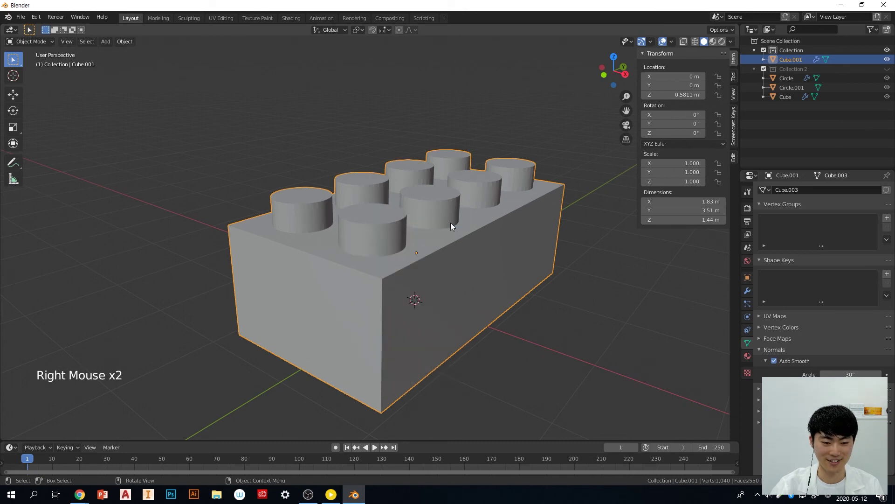
# Examine the smooth-shaded studs and the flat sides of the brick from several angles
pyautogui.moveTo(563, 250); pyautogui.dragTo(584, 248, button='middle')
pyautogui.moveTo(472, 208); pyautogui.dragTo(519, 290, button='middle')
pyautogui.moveTo(364, 228); pyautogui.dragTo(470, 282, button='middle')
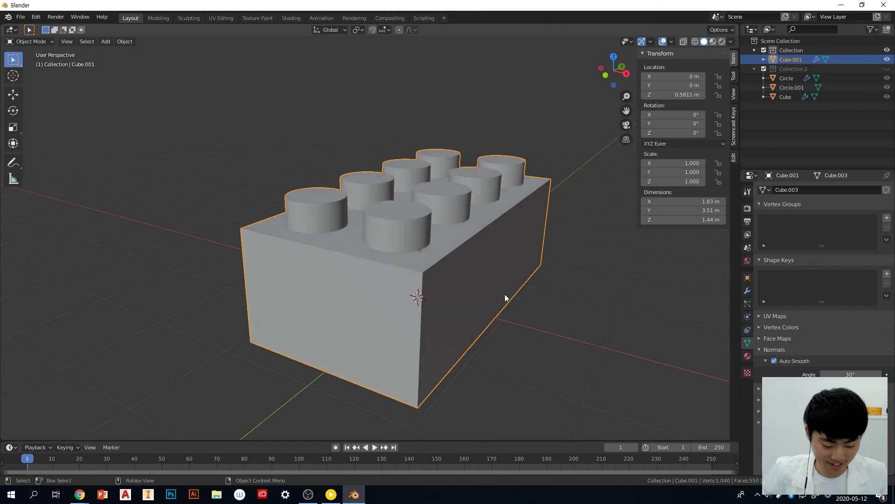
pyautogui.moveTo(505, 294); pyautogui.dragTo(499, 298, button='middle')
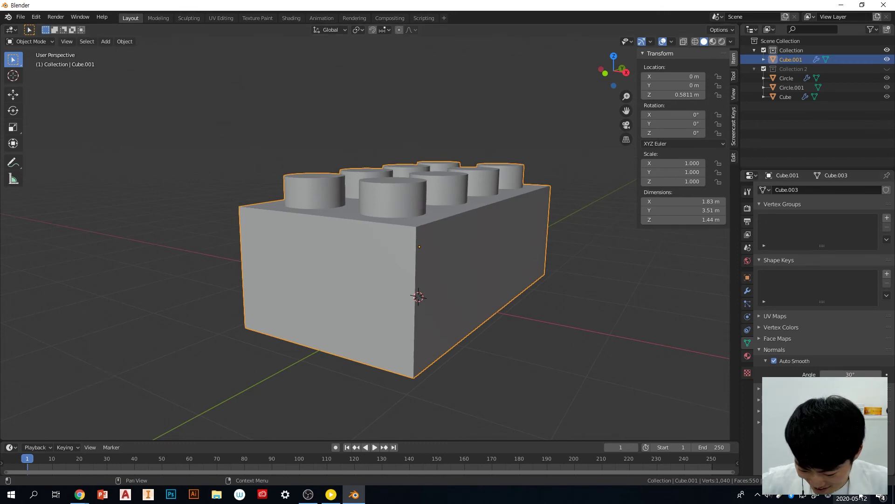
pyautogui.moveTo(607, 332); pyautogui.dragTo(589, 303, button='middle')
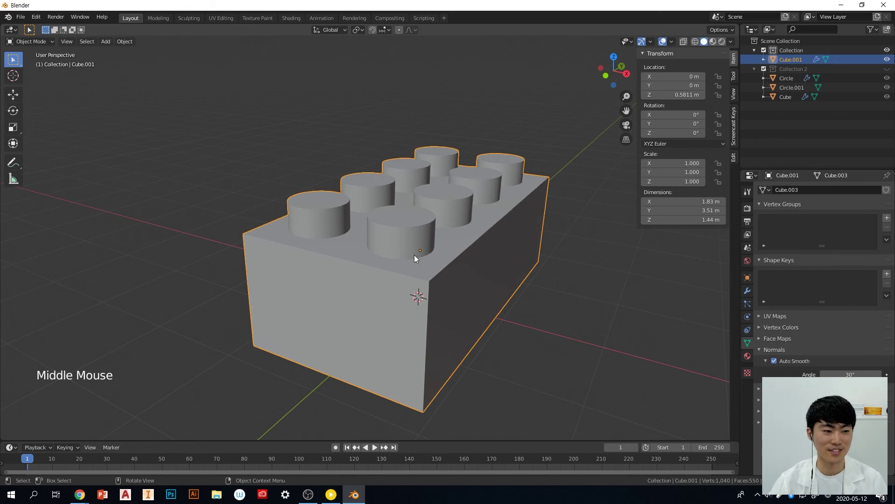
pyautogui.moveTo(447, 254); pyautogui.dragTo(481, 286, button='middle')
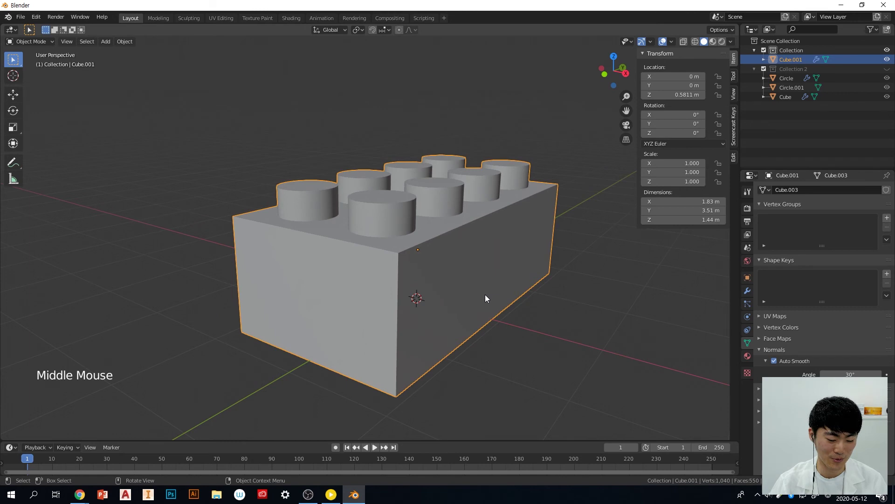
pyautogui.moveTo(486, 298); pyautogui.dragTo(488, 325, button='middle')
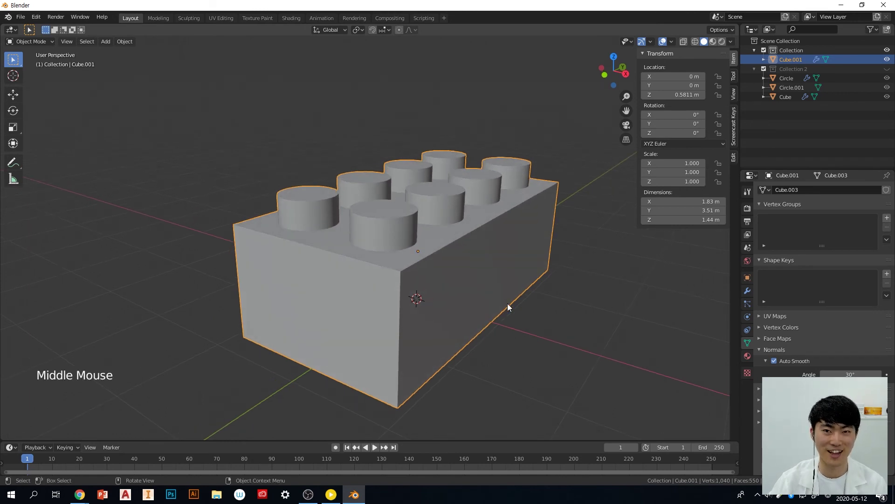
pyautogui.moveTo(508, 304); pyautogui.dragTo(541, 326, button='middle')
# Delete the brick and hide the 3D viewport's sidebar
pyautogui.press('x')
pyautogui.click(479, 266)
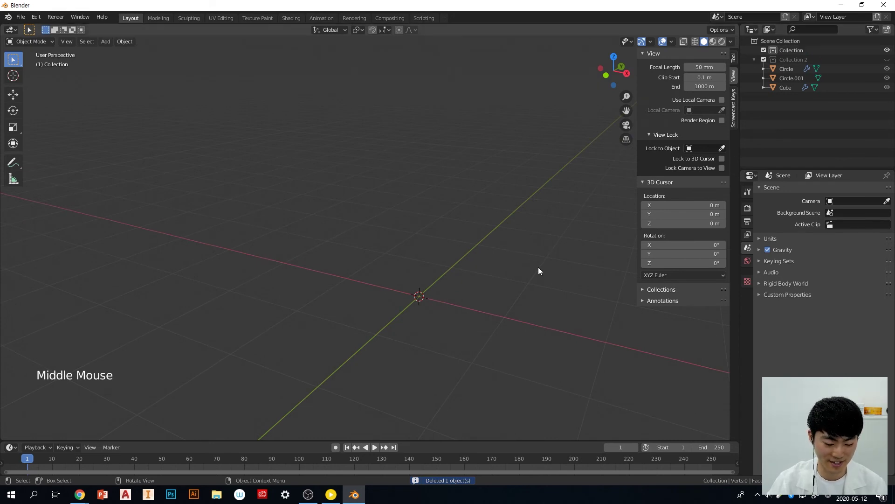
pyautogui.moveTo(538, 268); pyautogui.dragTo(548, 291, button='middle')
pyautogui.press('n')
# Add a 2 m plane mesh at the world origin
pyautogui.moveTo(512, 260); pyautogui.dragTo(475, 290, button='middle')
pyautogui.press('KP_1')
pyautogui.scroll(-2, 497, 306)
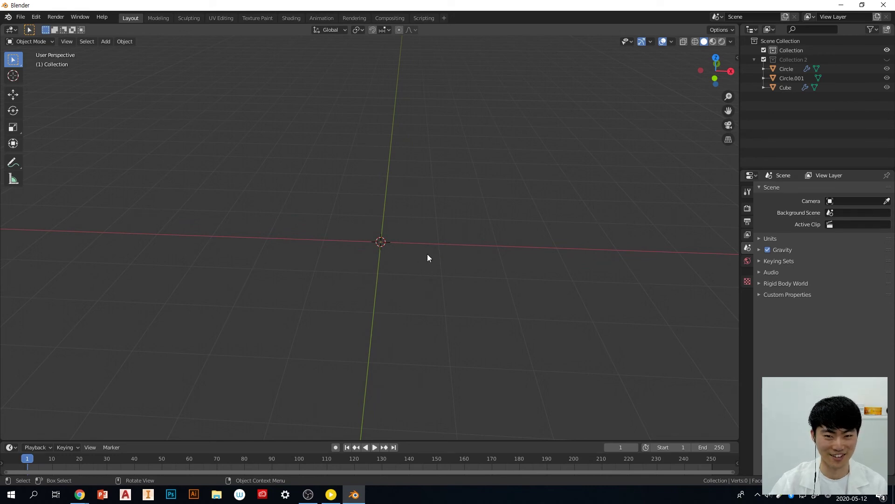
pyautogui.moveTo(440, 256); pyautogui.dragTo(466, 298, button='middle')
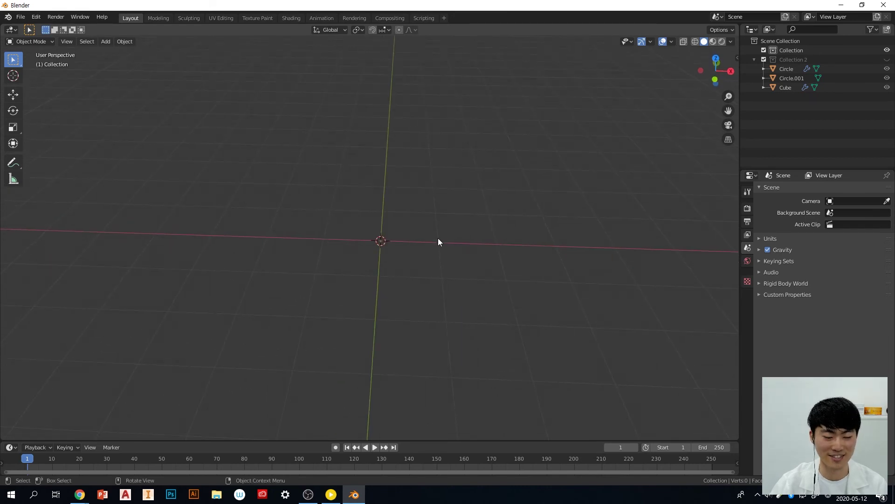
pyautogui.press('Tab')
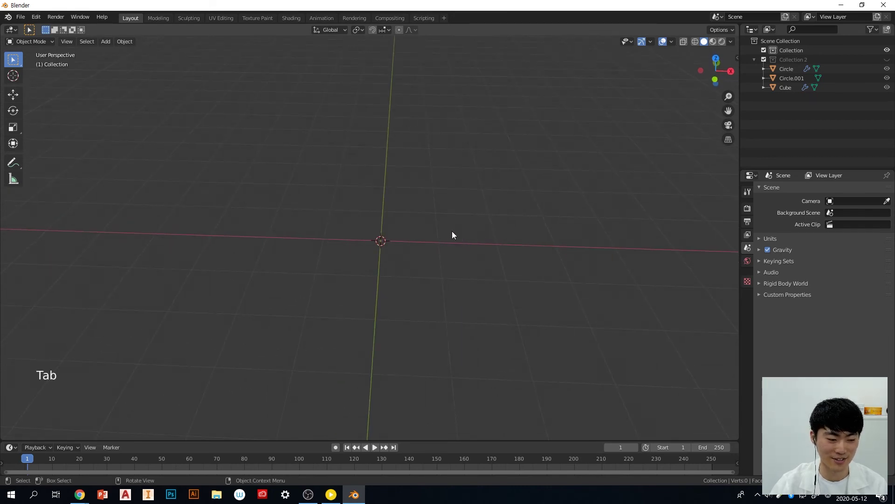
pyautogui.hotkey('shift', 'a')
pyautogui.moveTo(452, 230)
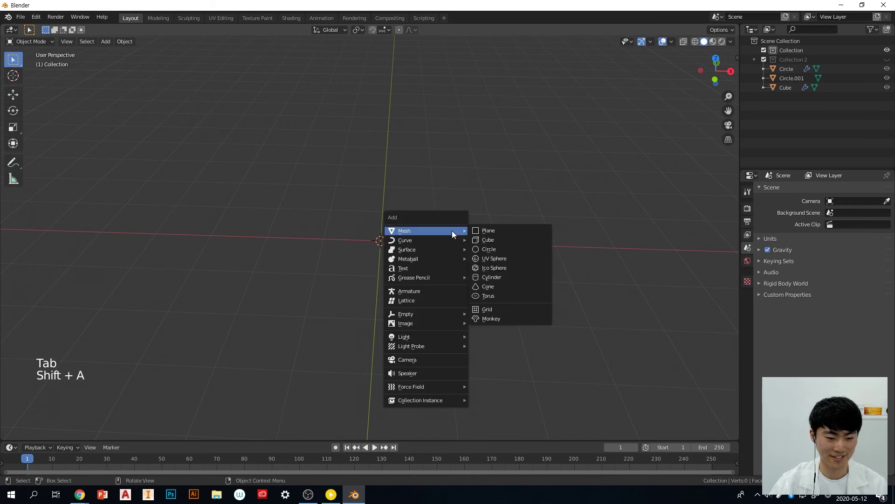
pyautogui.click(532, 233)
pyautogui.moveTo(532, 235); pyautogui.dragTo(390, 266, button='middle')
pyautogui.scroll(3, 420, 269)
pyautogui.moveTo(443, 272); pyautogui.dragTo(479, 273, button='middle')
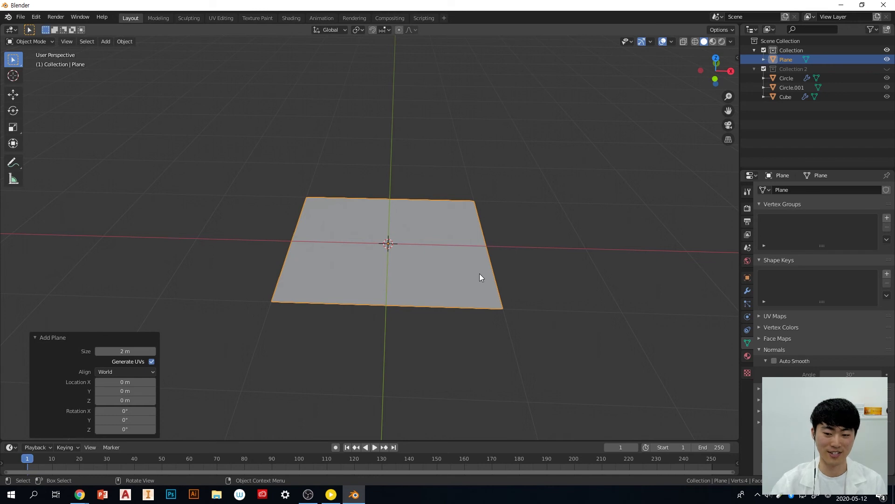
# Display the modifier settings for the plane in the properties editor
pyautogui.click(747, 291)
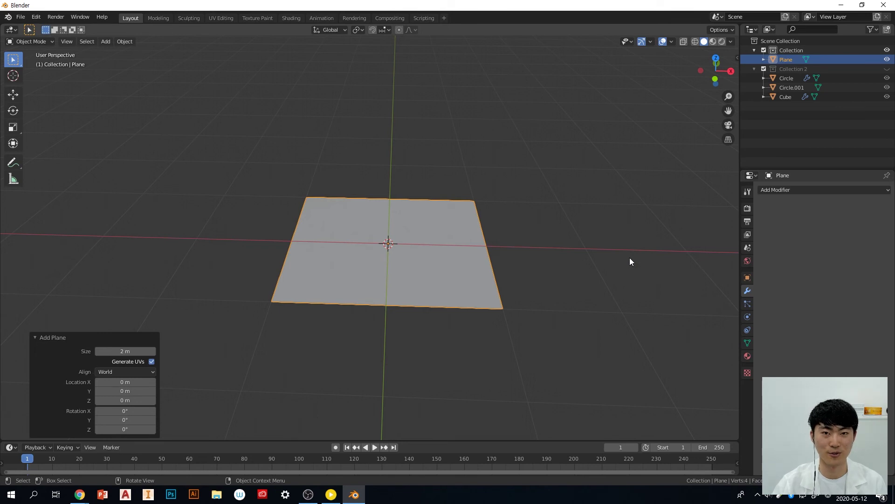
pyautogui.moveTo(546, 232); pyautogui.dragTo(550, 264, button='middle')
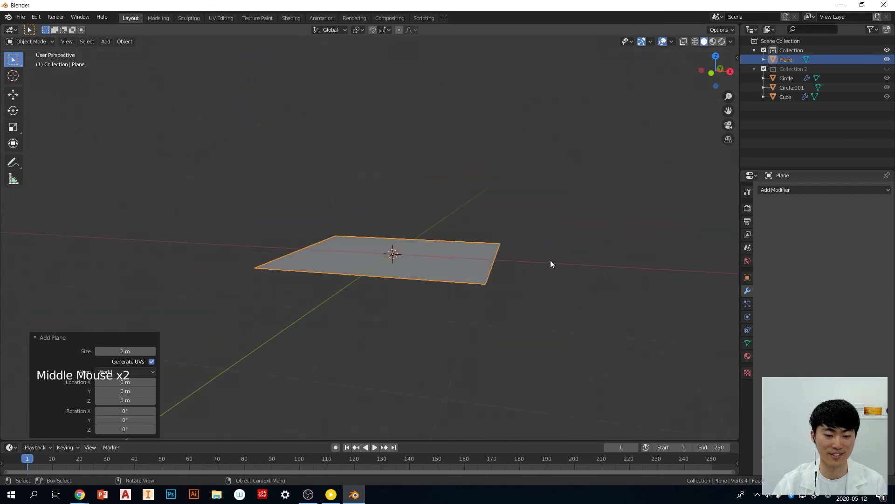
pyautogui.moveTo(463, 268); pyautogui.dragTo(448, 269, button='middle')
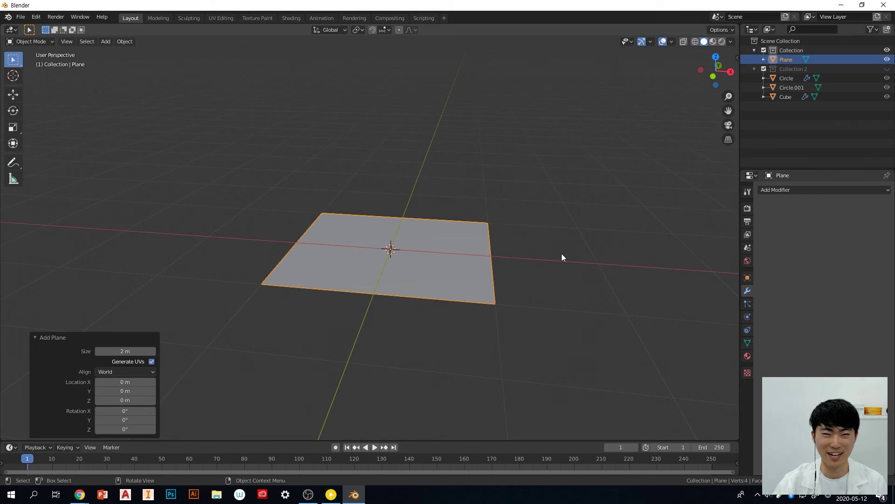
pyautogui.moveTo(522, 267); pyautogui.dragTo(525, 280, button='middle')
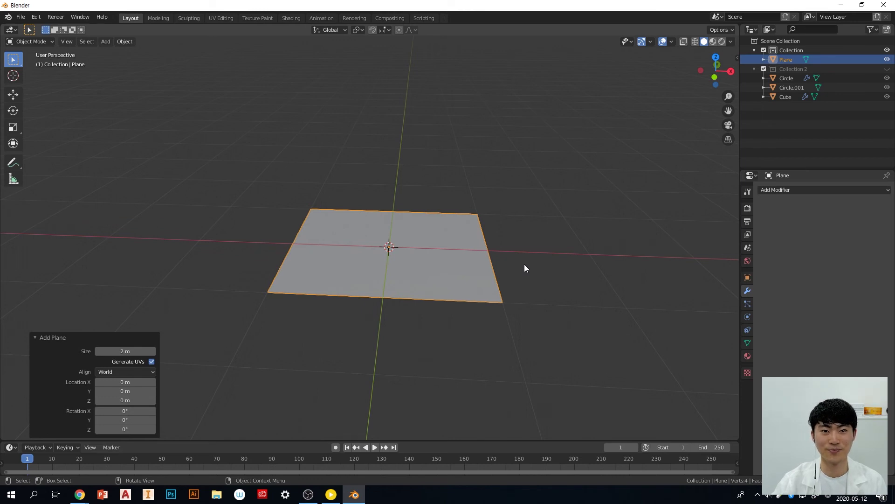
pyautogui.moveTo(559, 272); pyautogui.dragTo(667, 241, button='middle')
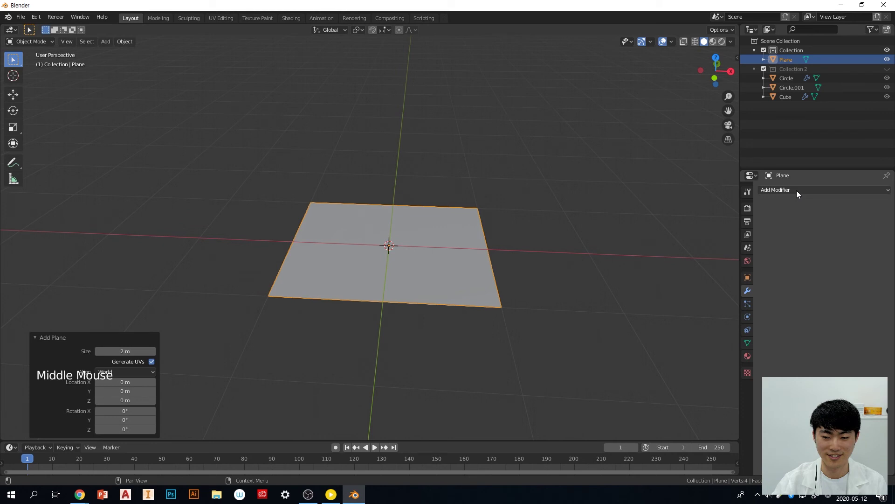
pyautogui.moveTo(513, 262); pyautogui.dragTo(523, 281, button='middle')
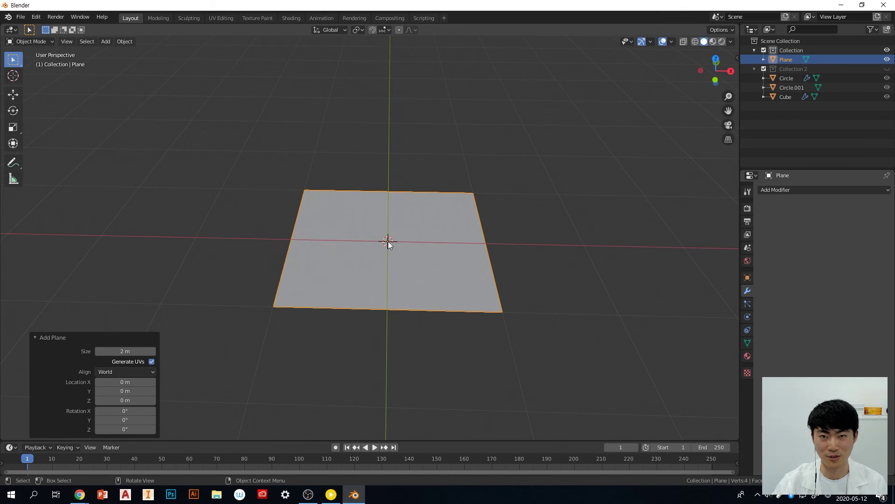
# Enter Edit Mode with vertex selection and cut the plane in half with one centred loop cut along the Y axis
pyautogui.press('Tab')
pyautogui.moveTo(516, 262); pyautogui.dragTo(514, 268, button='middle')
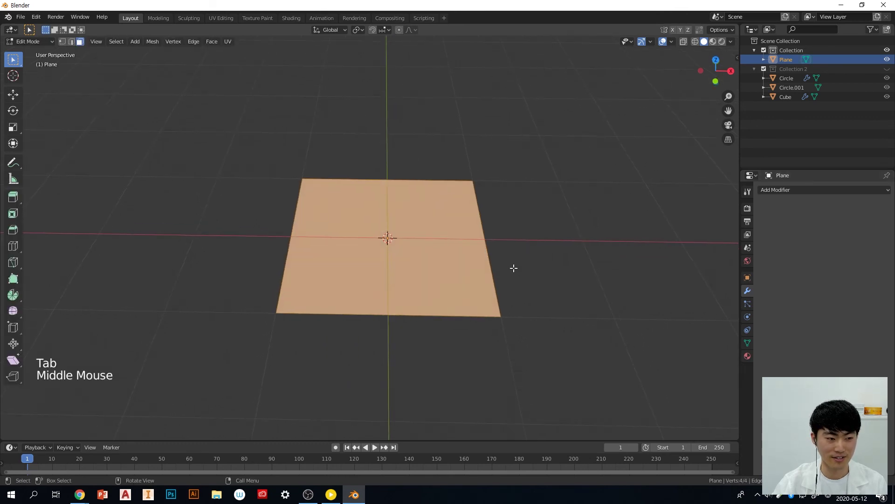
pyautogui.click(64, 42)
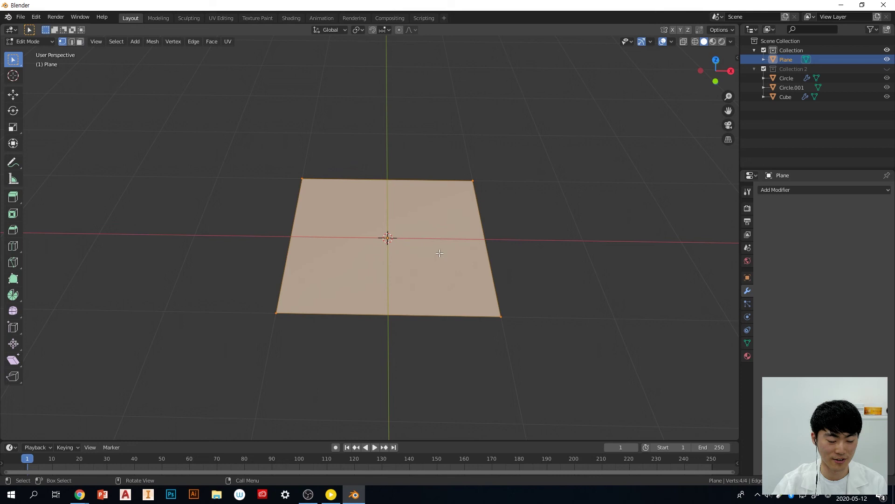
pyautogui.hotkey('ctrl', 'r')
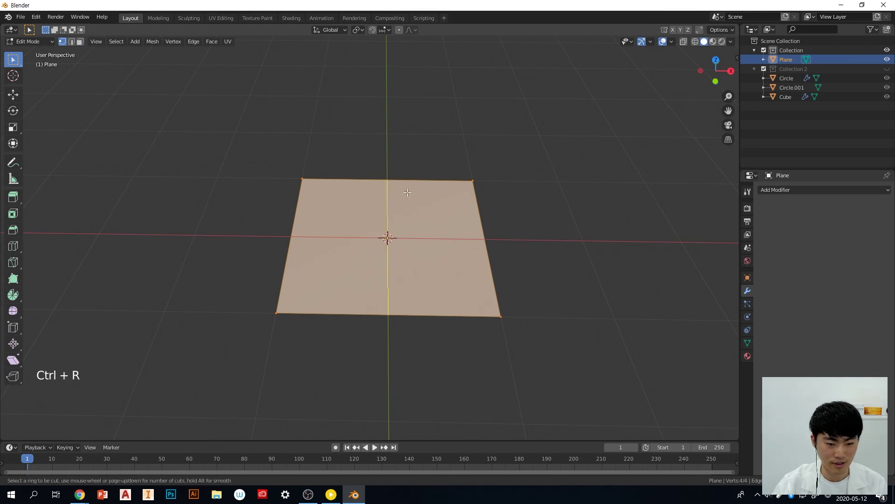
pyautogui.moveTo(541, 258); pyautogui.dragTo(507, 276, button='middle')
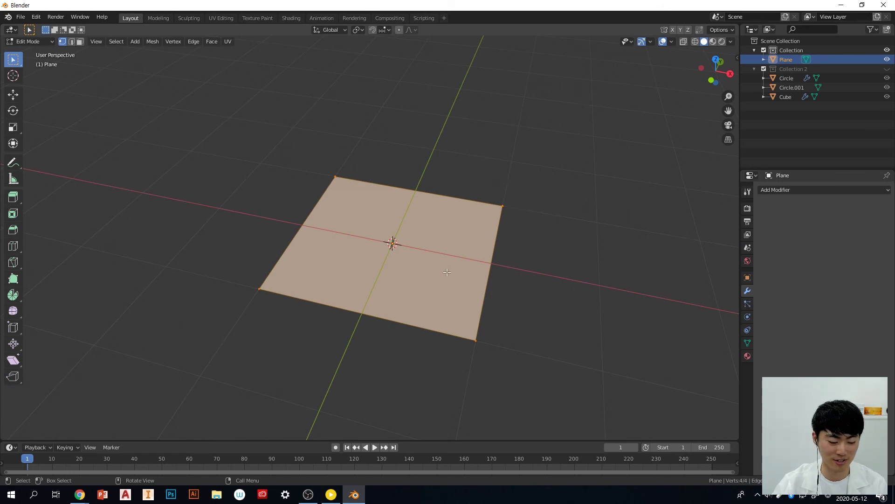
pyautogui.hotkey('ctrl', 'r')
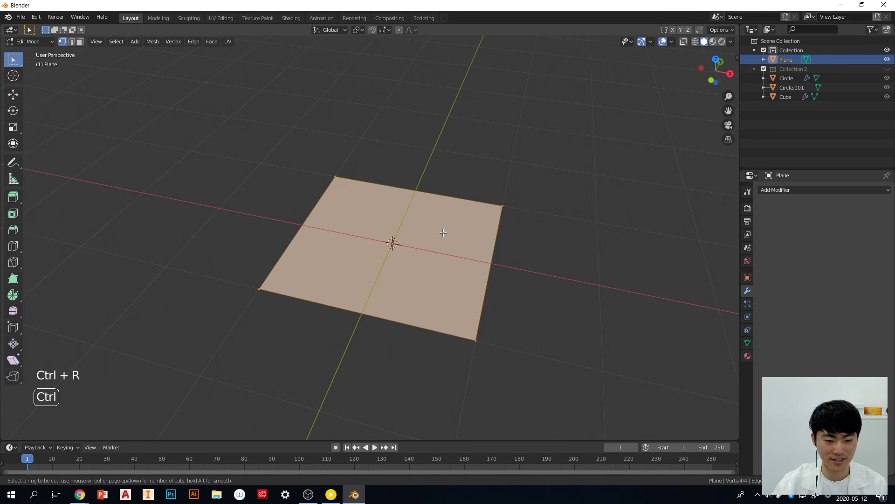
pyautogui.click(421, 186)
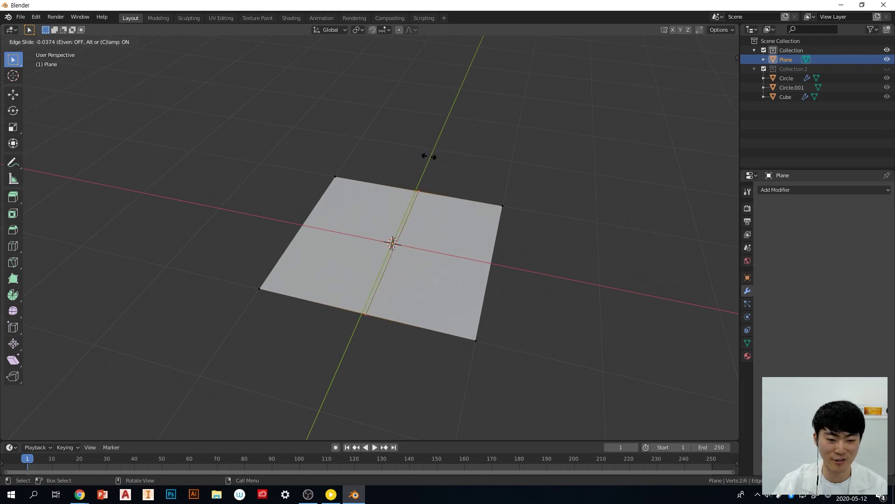
pyautogui.rightClick(460, 147)
# Delete the plane's two corner vertices on the negative X side and return to Object Mode
pyautogui.moveTo(461, 147); pyautogui.dragTo(484, 161, button='middle')
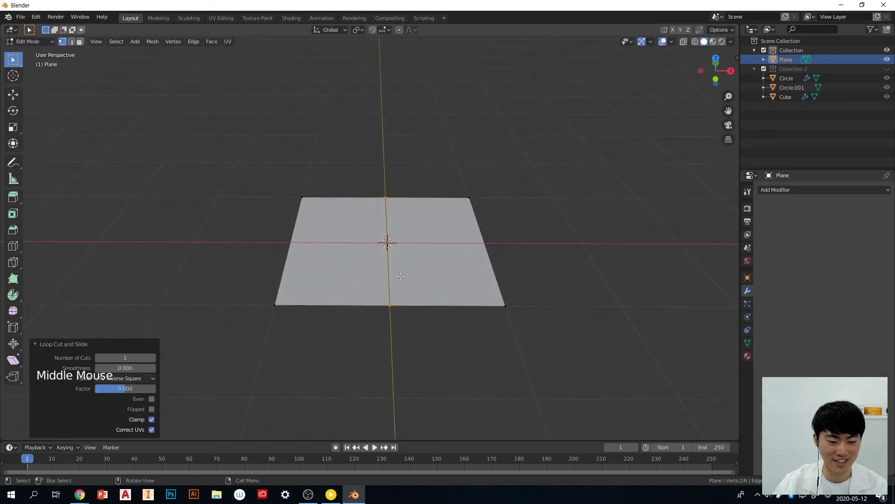
pyautogui.moveTo(556, 290); pyautogui.dragTo(523, 320, button='middle')
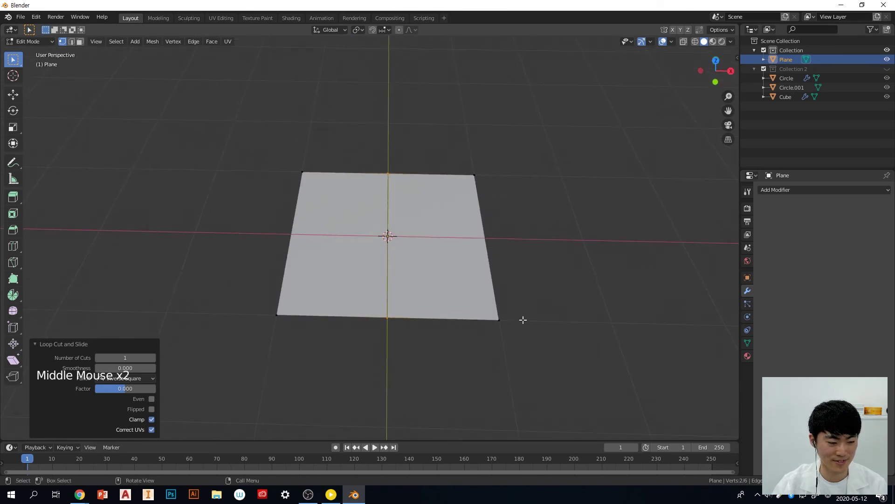
pyautogui.click(292, 178)
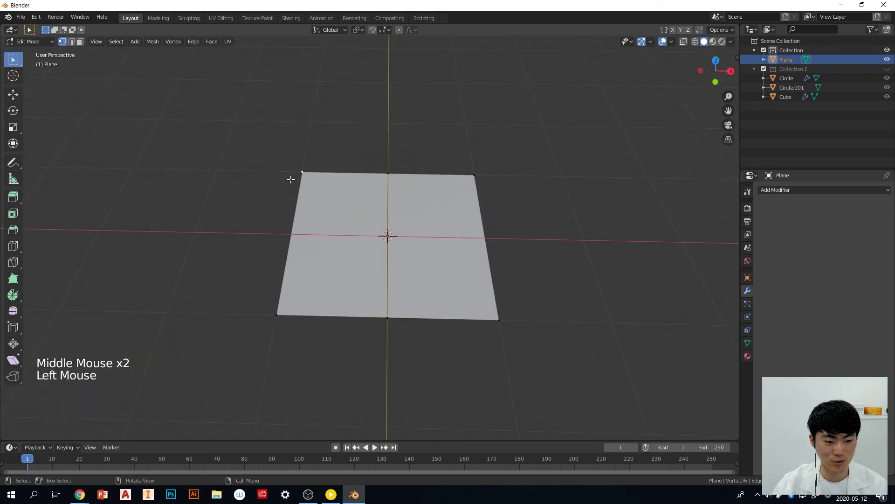
pyautogui.keyDown('shift'); pyautogui.click(262, 308); pyautogui.keyUp('shift')
pyautogui.press('x')
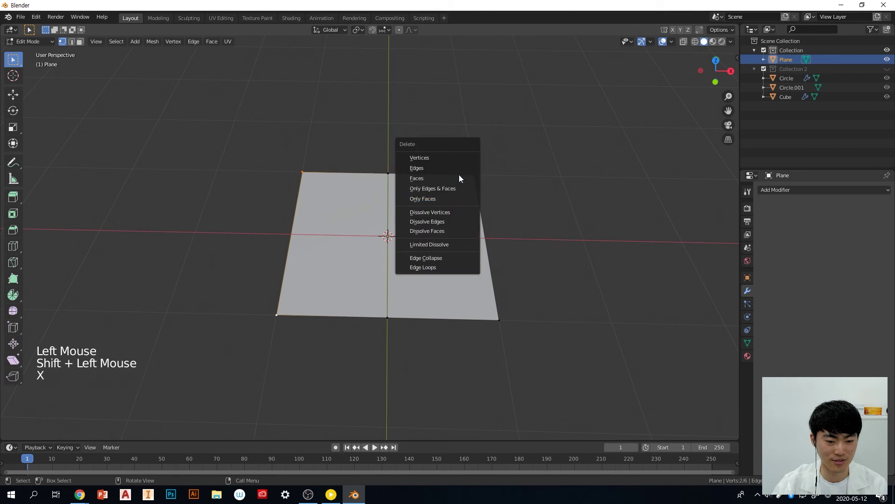
pyautogui.click(457, 158)
pyautogui.moveTo(481, 263); pyautogui.dragTo(486, 272, button='middle')
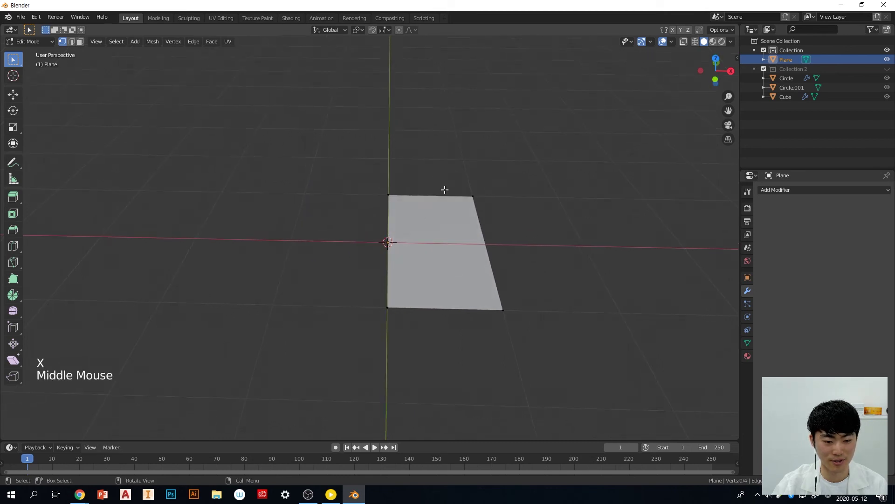
pyautogui.press('Tab')
pyautogui.moveTo(570, 296); pyautogui.dragTo(482, 262, button='middle')
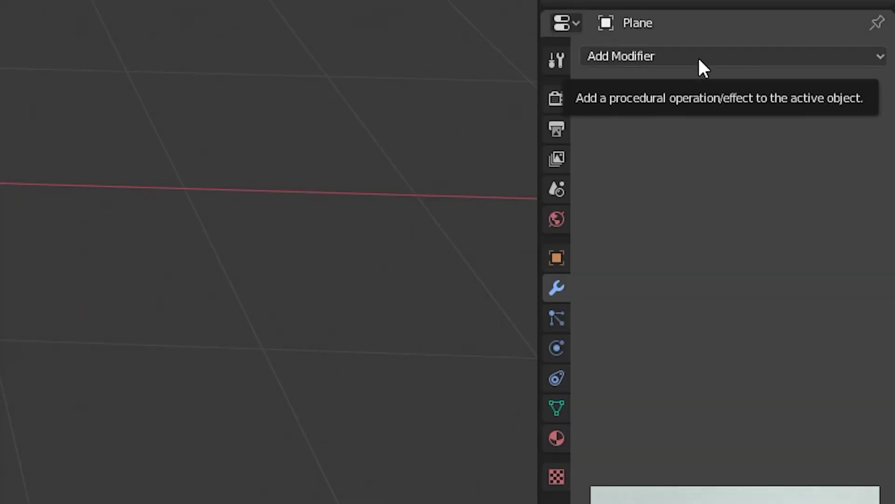
# Add a Mirror modifier on the X axis to the half plane
pyautogui.click(699, 67)
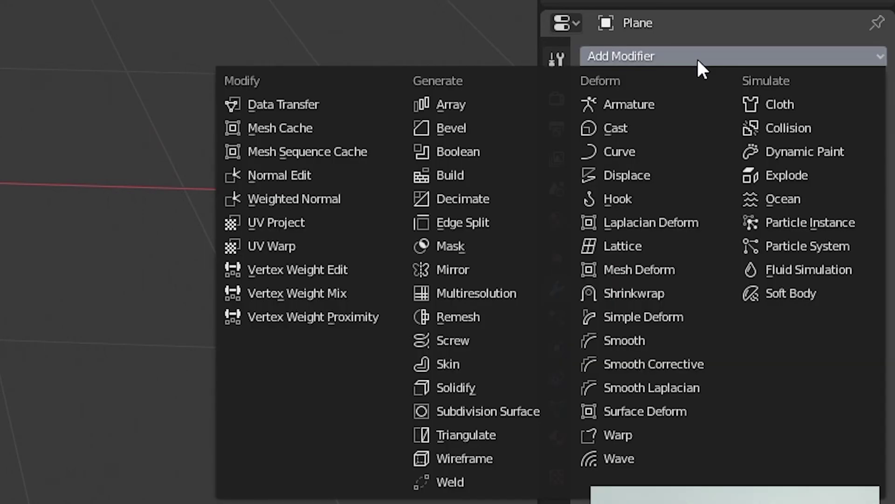
pyautogui.click(697, 58)
pyautogui.click(696, 57)
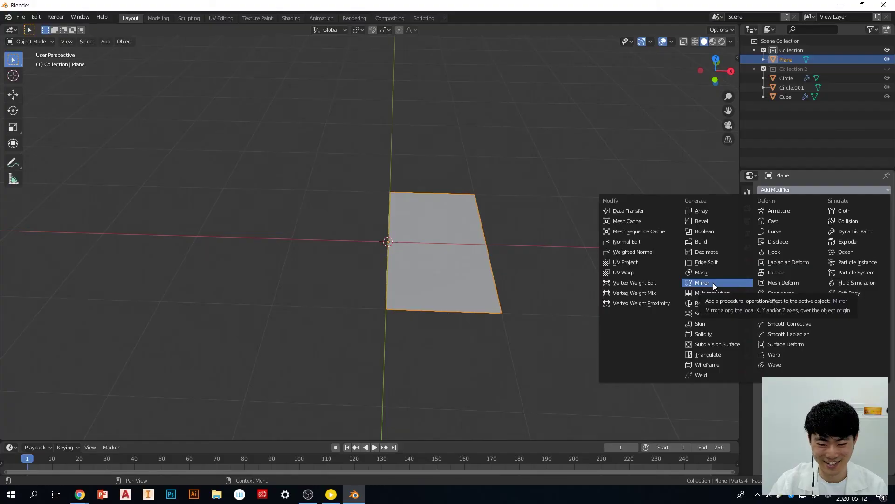
pyautogui.click(717, 282)
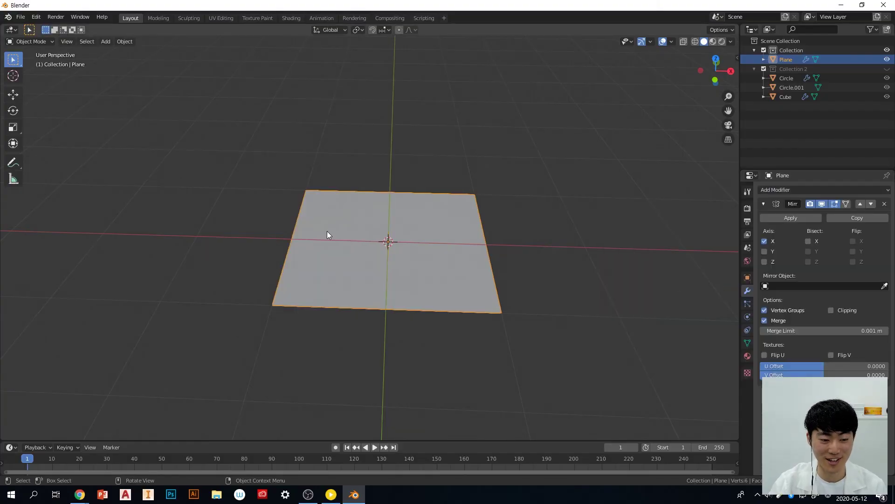
pyautogui.moveTo(491, 243); pyautogui.dragTo(485, 252, button='middle')
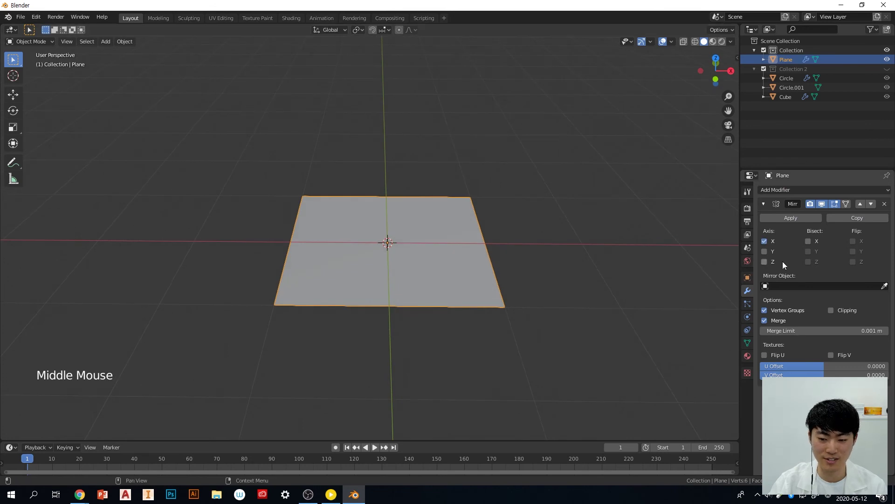
pyautogui.moveTo(373, 252); pyautogui.dragTo(404, 251, button='middle')
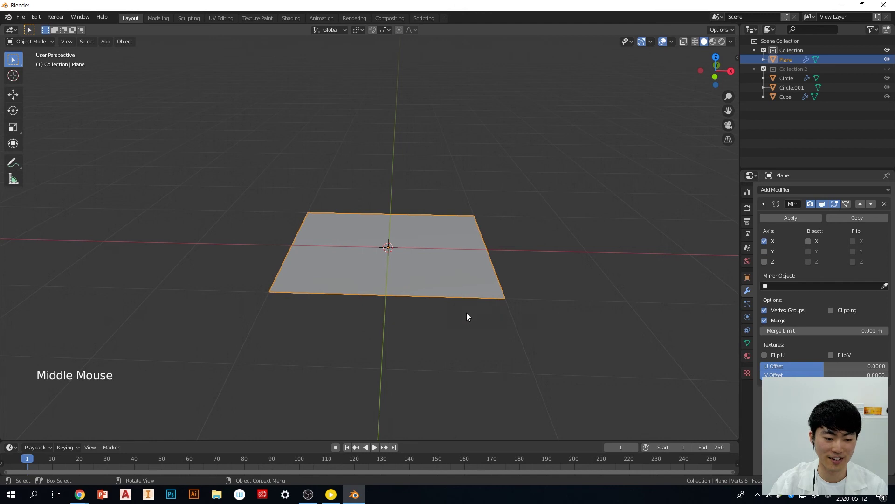
# Try moving each outer corner vertex of the half plane in Edit Mode to test the mirroring, then return to Object Mode
pyautogui.press('Tab')
pyautogui.press('a')
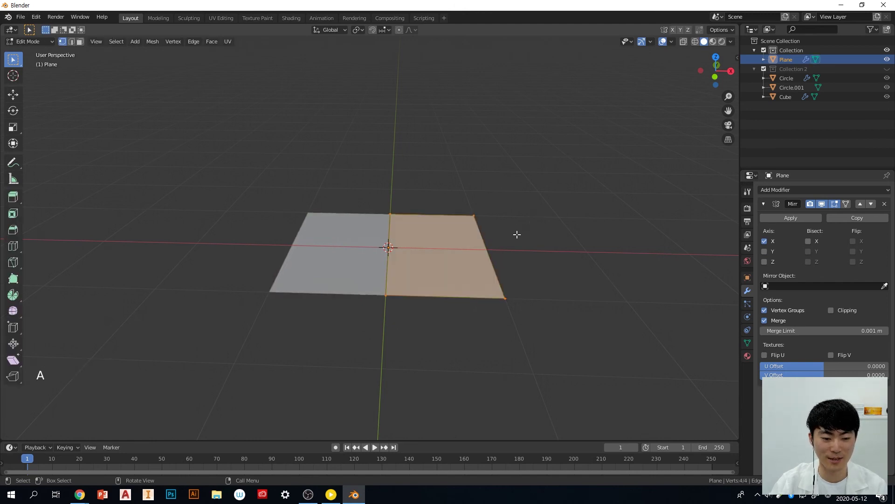
pyautogui.click(535, 248)
pyautogui.press('g')
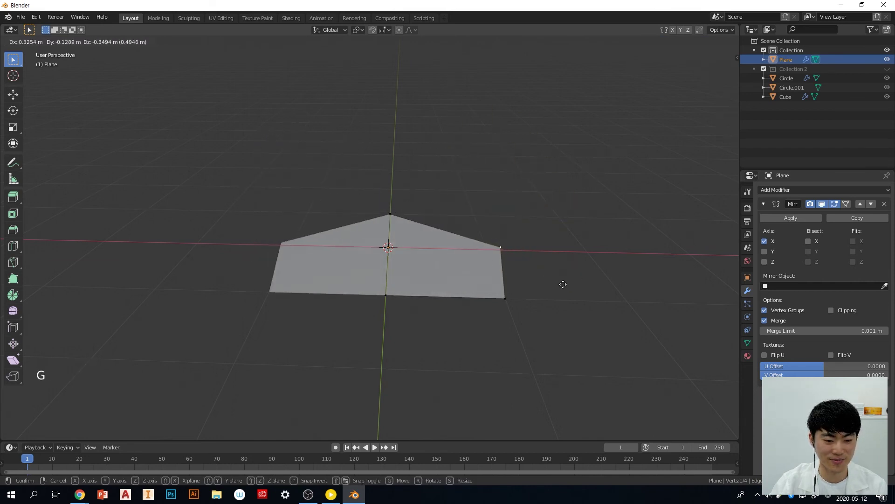
pyautogui.click(534, 243)
pyautogui.click(506, 297)
pyautogui.press('f')
pyautogui.press('g')
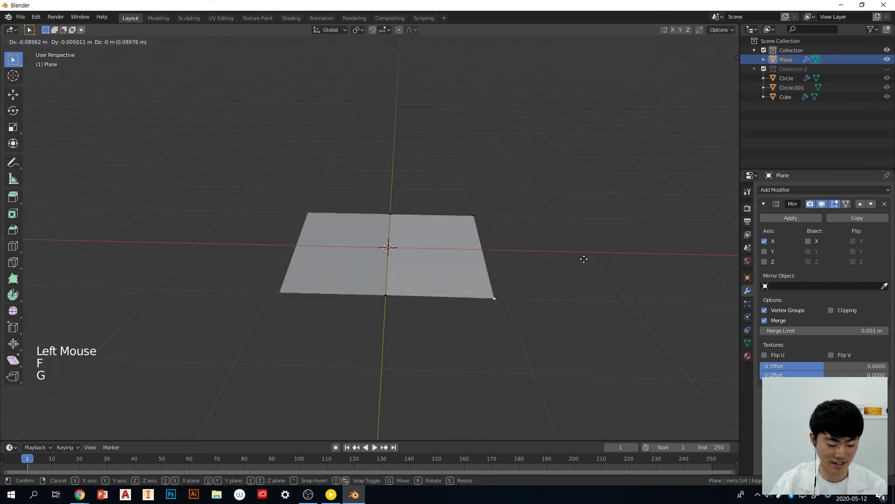
pyautogui.rightClick(654, 266)
pyautogui.moveTo(663, 275); pyautogui.dragTo(563, 278, button='middle')
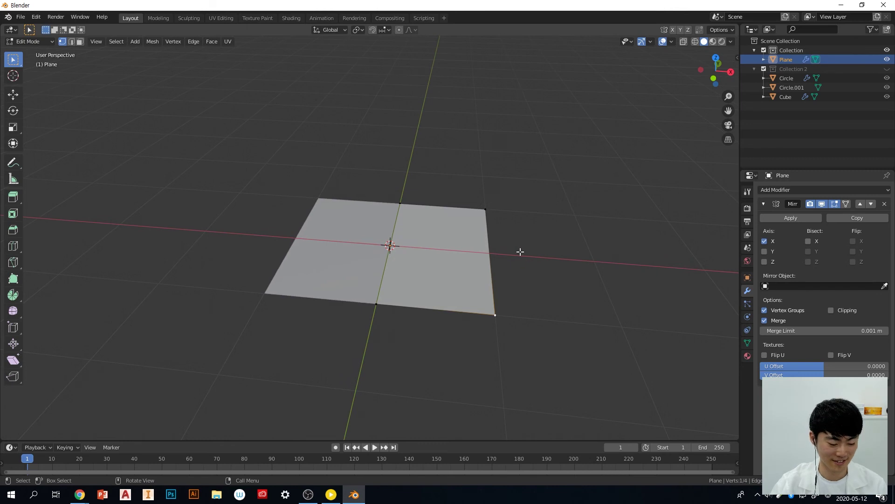
pyautogui.press('Tab')
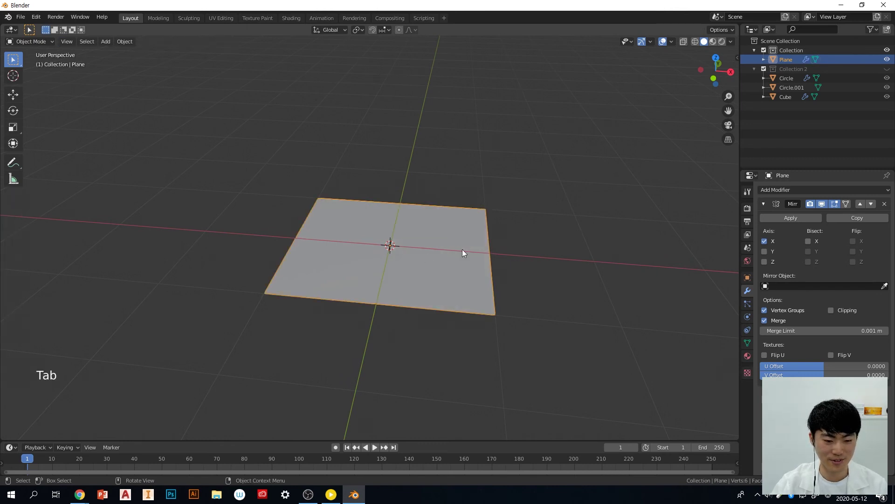
# Try the Mirror modifier's Y and Z axes, then switch both off again
pyautogui.click(764, 251)
pyautogui.click(764, 262)
pyautogui.click(764, 252)
pyautogui.click(765, 261)
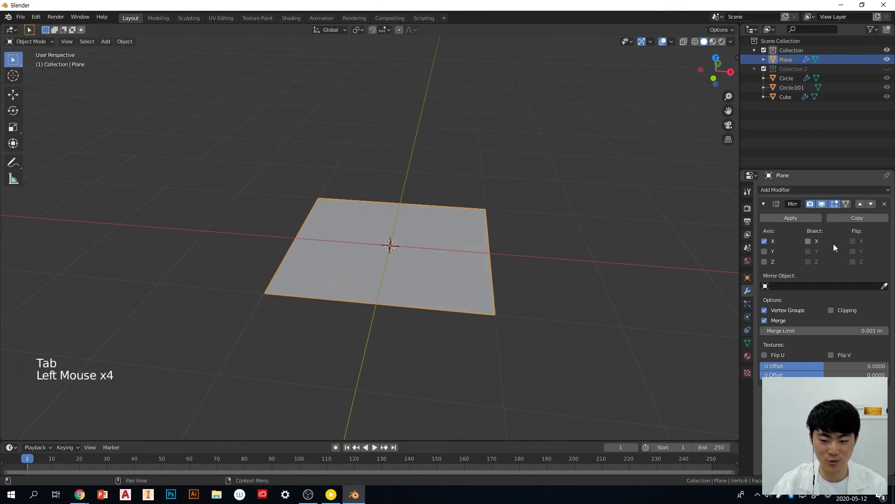
# Enter Edit Mode and select all vertices of the half plane
pyautogui.moveTo(522, 271); pyautogui.dragTo(496, 306, button='middle')
pyautogui.press('Tab')
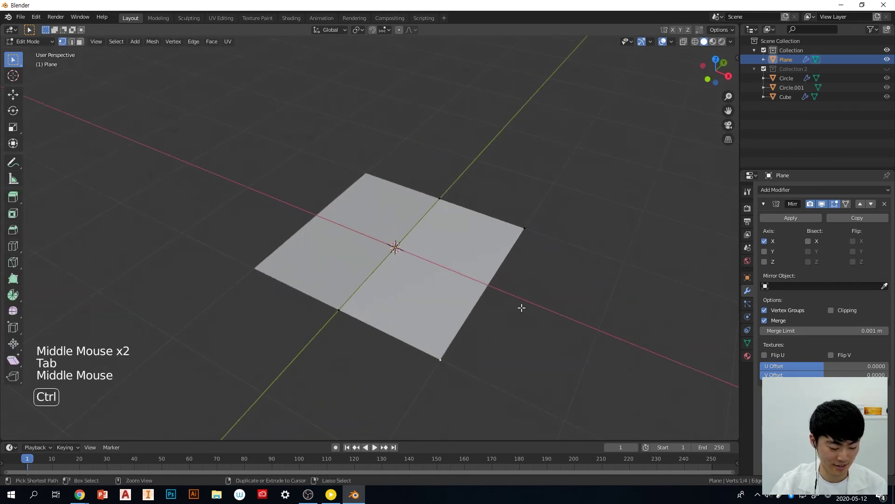
pyautogui.press('a')
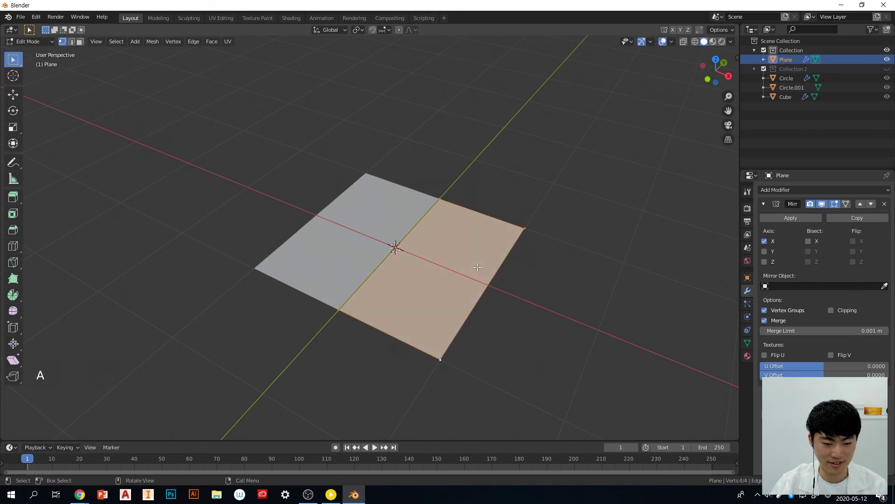
pyautogui.moveTo(530, 273); pyautogui.dragTo(423, 218, button='middle')
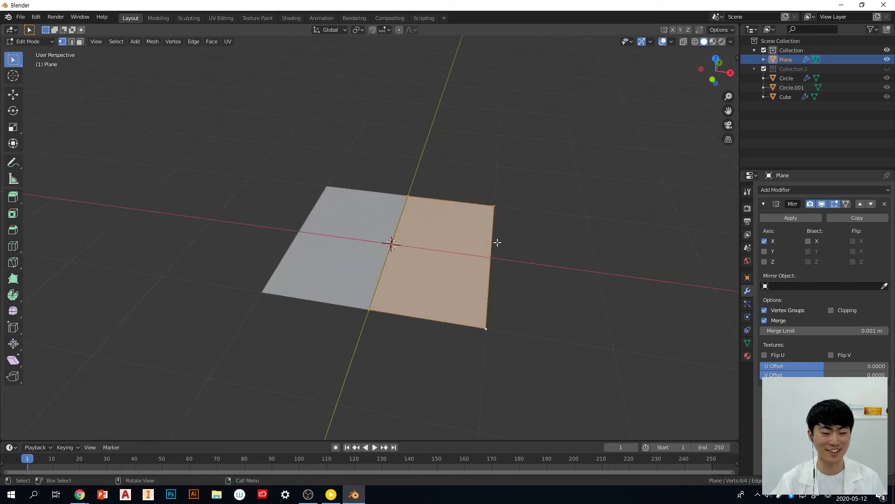
pyautogui.click(502, 193)
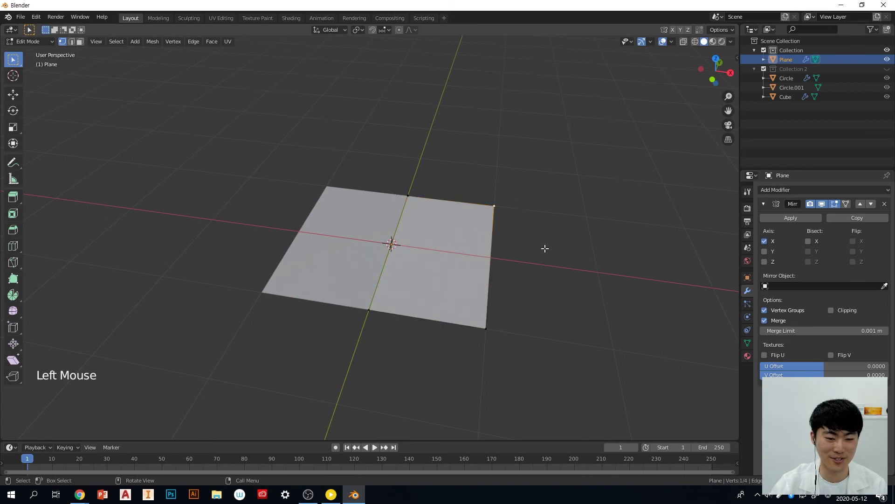
pyautogui.click(404, 197)
pyautogui.click(501, 330)
pyautogui.click(420, 298)
pyautogui.click(494, 219)
pyautogui.press('a')
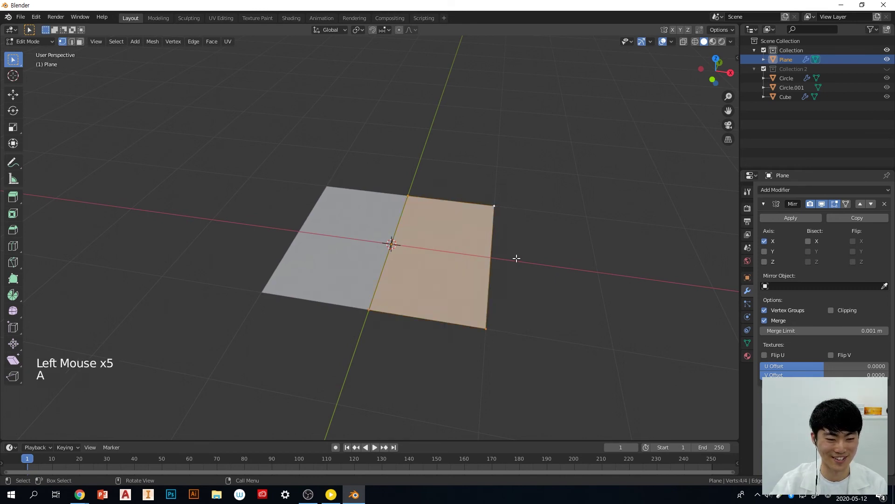
# Subdivide the selected half plane with the number of cuts set to 2
pyautogui.rightClick(447, 228)
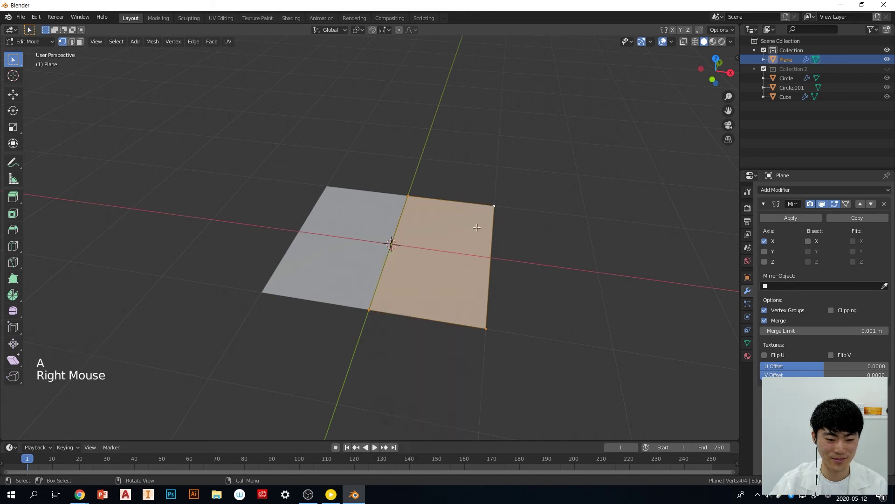
pyautogui.rightClick(476, 222)
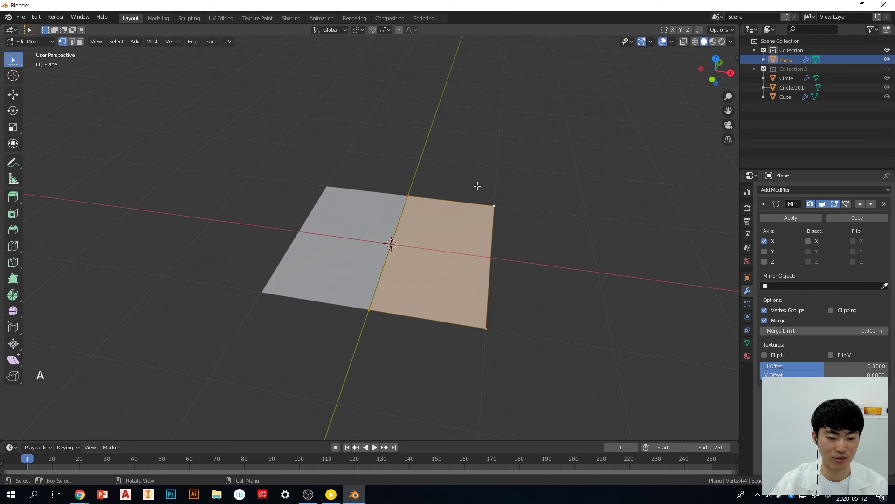
pyautogui.rightClick(445, 221)
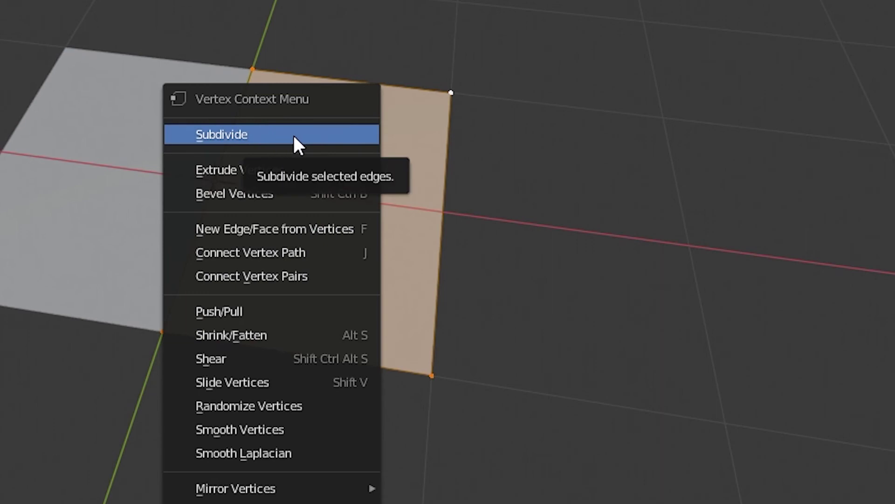
pyautogui.click(293, 134)
pyautogui.moveTo(633, 161)
pyautogui.mouseDown(button='middle')
pyautogui.moveTo(637, 189)
pyautogui.moveTo(631, 178)
pyautogui.mouseUp(button='middle')
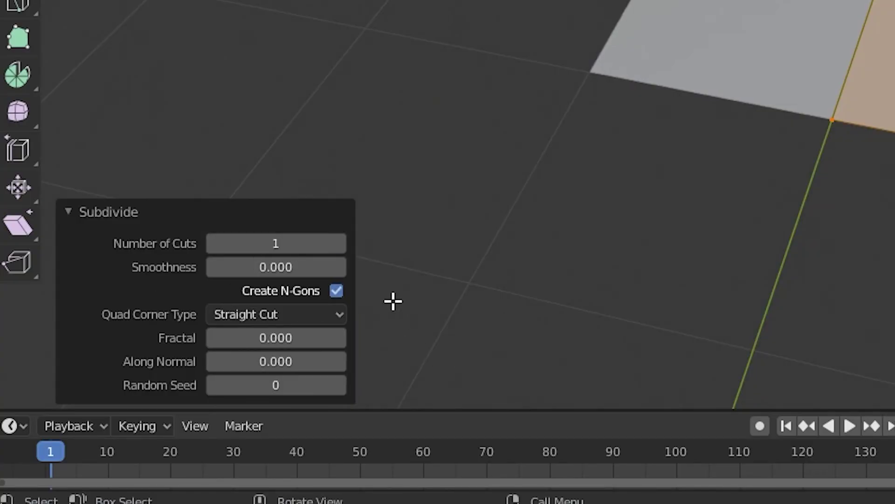
pyautogui.click(340, 244)
pyautogui.click(339, 243)
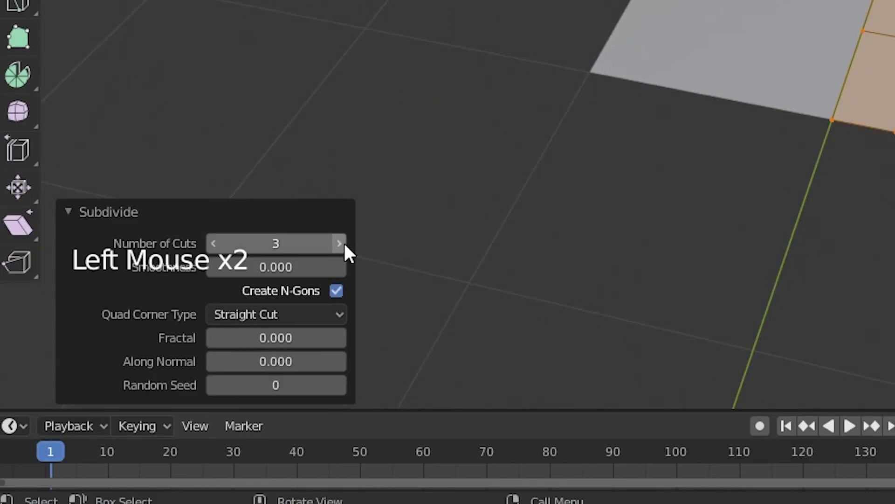
pyautogui.click(212, 243)
pyautogui.click(213, 244)
pyautogui.click(339, 244)
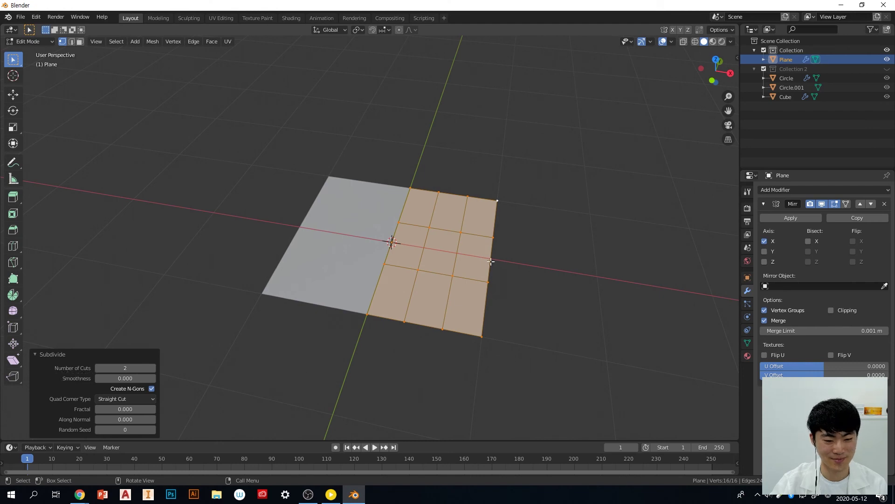
# Pull the half plane's outer +Y corner vertex diagonally outward and raise its neighbouring edge vertex slightly in +Y
pyautogui.moveTo(490, 287); pyautogui.dragTo(495, 244, button='middle')
pyautogui.click(454, 219)
pyautogui.click(475, 209)
pyautogui.click(514, 211)
pyautogui.moveTo(514, 211); pyautogui.dragTo(521, 286, button='middle')
pyautogui.press('g')
pyautogui.click(559, 245)
pyautogui.click(449, 124)
pyautogui.press('g')
pyautogui.click(456, 108)
# Move the outer -Y corner vertex about 0.135 m in X and 0.126 m in Y, and raise the two edge vertices beside it
pyautogui.click(493, 304)
pyautogui.click(500, 320)
pyautogui.press('g')
pyautogui.click(516, 310)
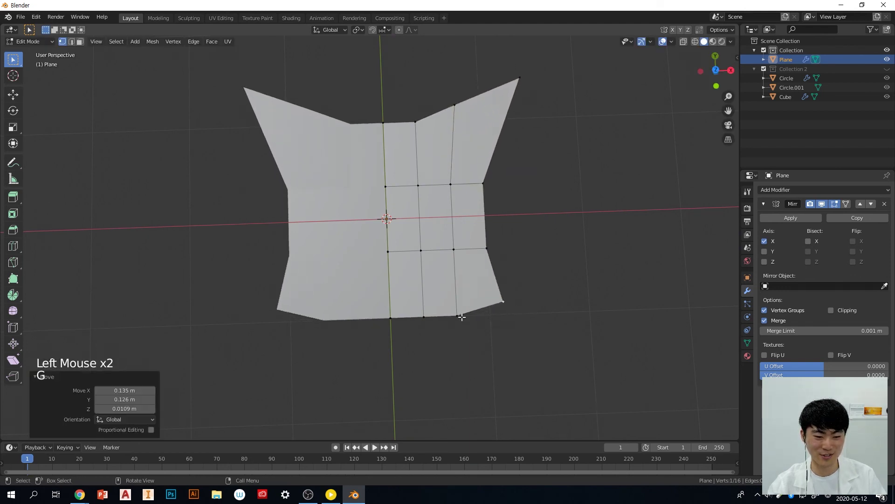
pyautogui.click(463, 317)
pyautogui.press('g')
pyautogui.click(461, 293)
pyautogui.click(445, 329)
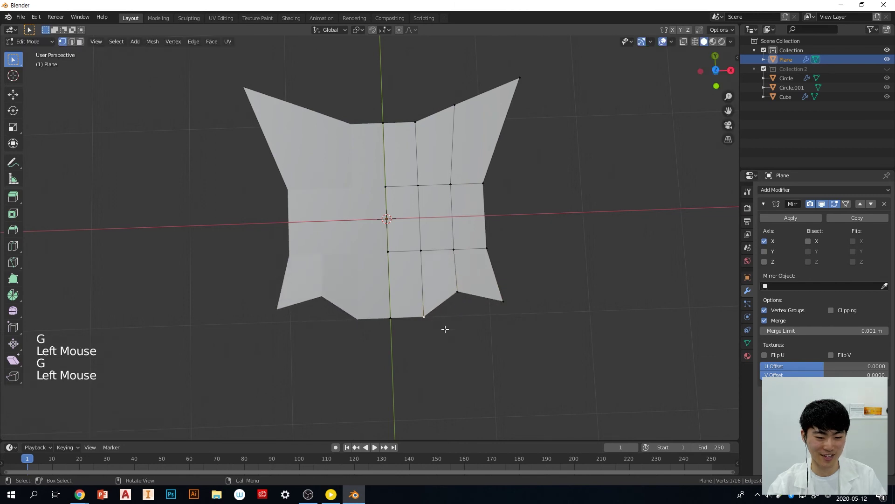
pyautogui.press('g')
pyautogui.click(448, 309)
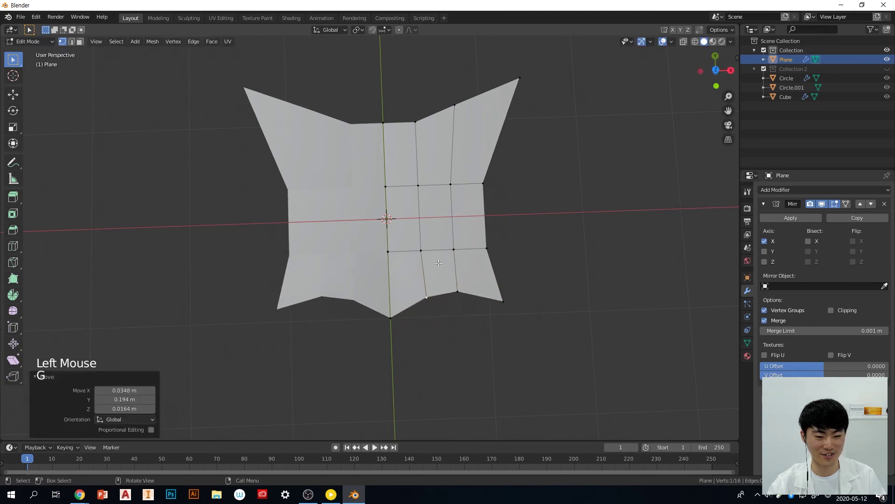
# Shift the three off-seam vertices of the vertex row just above the -Y edge slightly toward +Y
pyautogui.click(486, 248)
pyautogui.press('g')
pyautogui.click(498, 241)
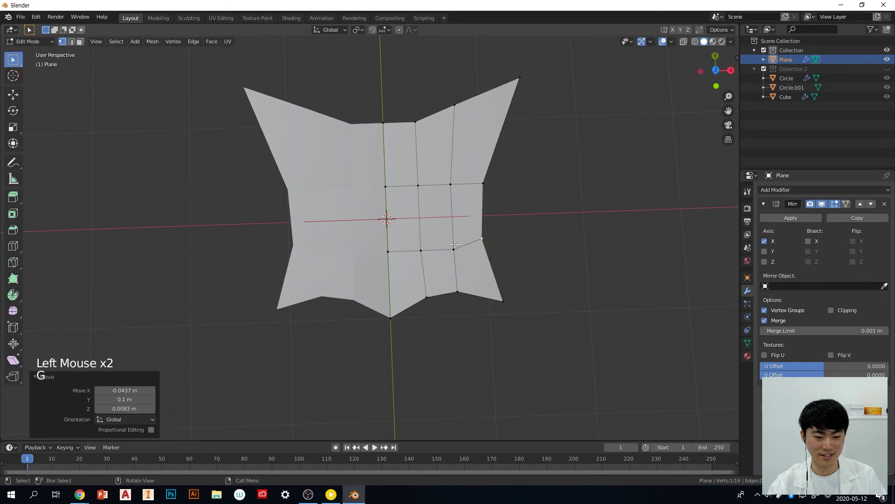
pyautogui.click(455, 244)
pyautogui.press('g')
pyautogui.click(461, 236)
pyautogui.click(431, 243)
pyautogui.press('g')
pyautogui.click(429, 229)
pyautogui.click(456, 242)
pyautogui.press('g')
pyautogui.click(442, 238)
pyautogui.click(488, 239)
pyautogui.press('g')
pyautogui.click(497, 238)
# Pull the outer -Y corner vertex farther outward in X and nudge its two neighbouring edge vertices toward +Y
pyautogui.click(505, 301)
pyautogui.press('g')
pyautogui.click(546, 302)
pyautogui.click(459, 297)
pyautogui.press('g')
pyautogui.click(436, 294)
pyautogui.press('g')
pyautogui.click(453, 322)
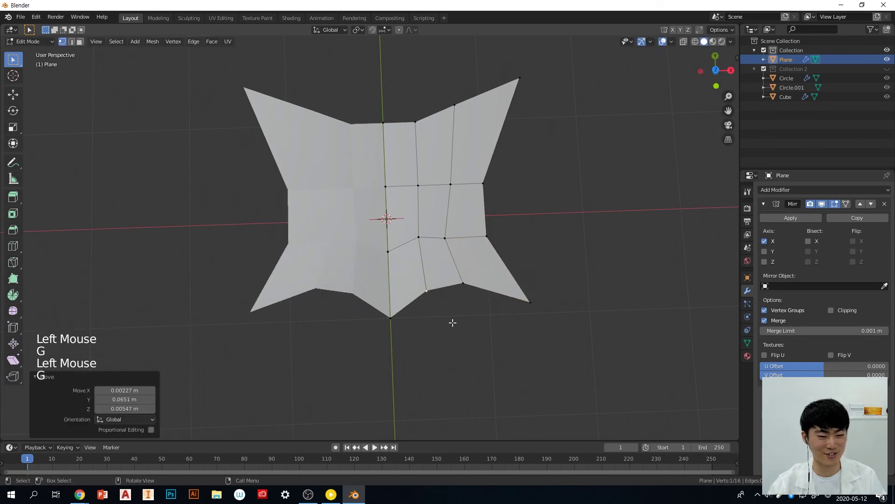
# Try pulling the seam vertex on the +Y edge away from the mirror line
pyautogui.click(379, 119)
pyautogui.press('g')
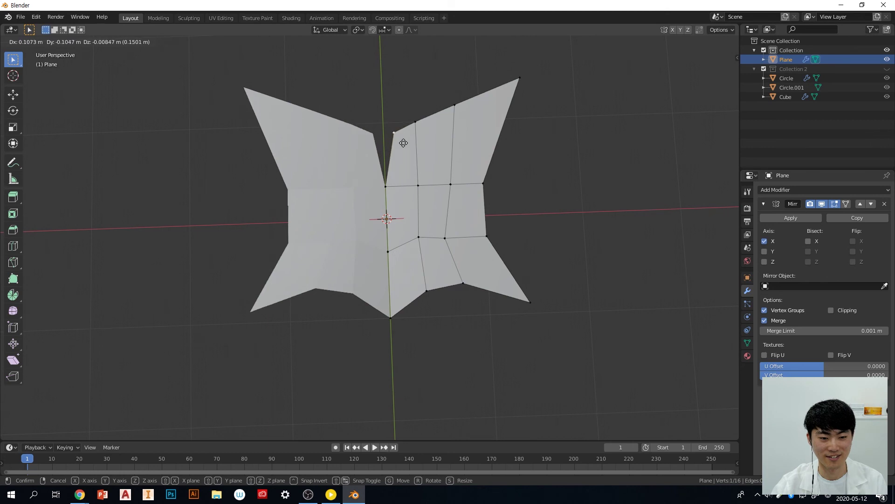
pyautogui.click(392, 127)
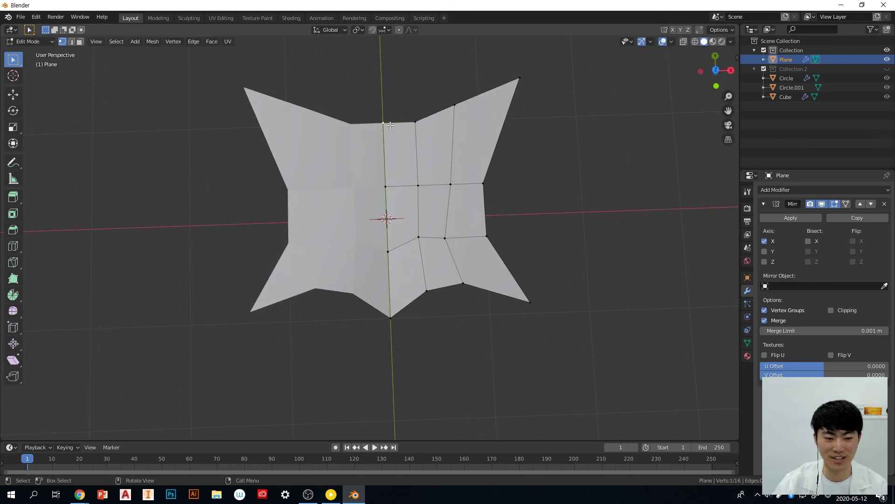
pyautogui.press('g')
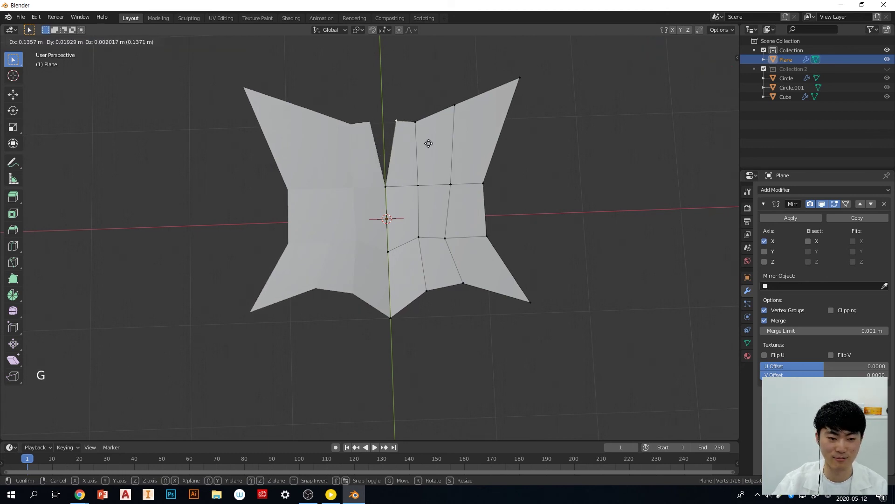
pyautogui.rightClick(434, 151)
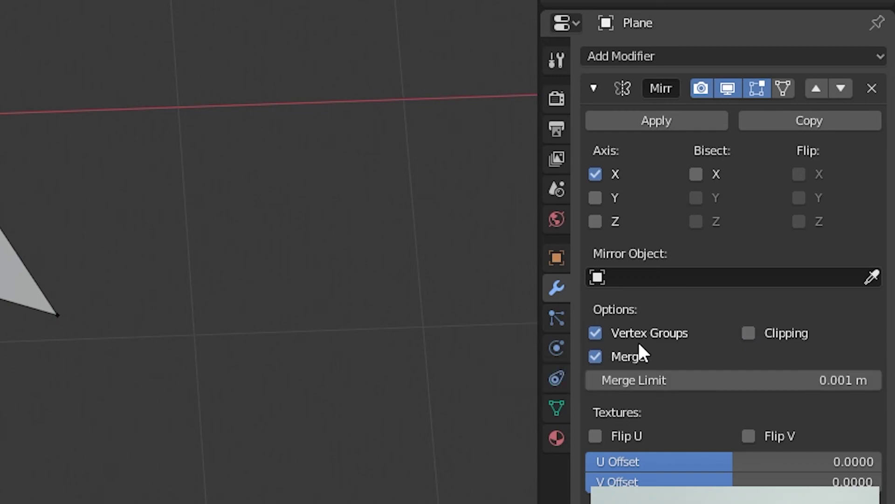
# Enable Clipping on the Mirror modifier and move the +Y edge's seam vertex about -0.088 m along Y
pyautogui.click(749, 332)
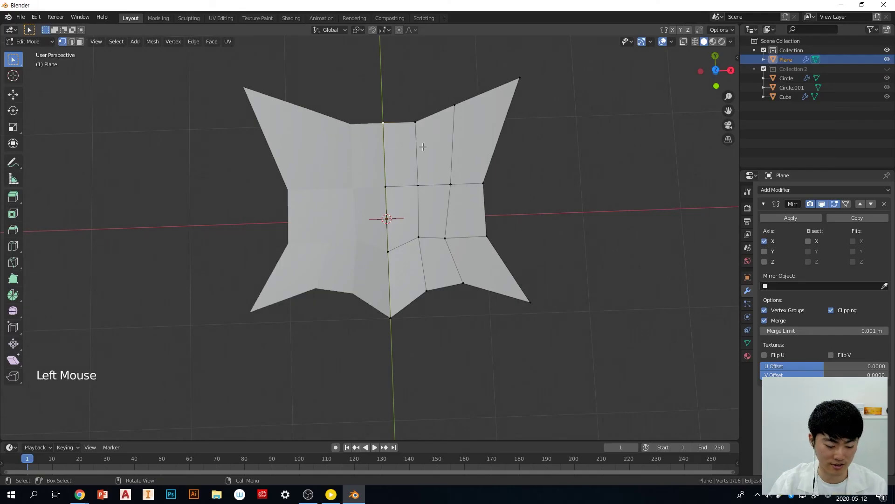
pyautogui.press('g')
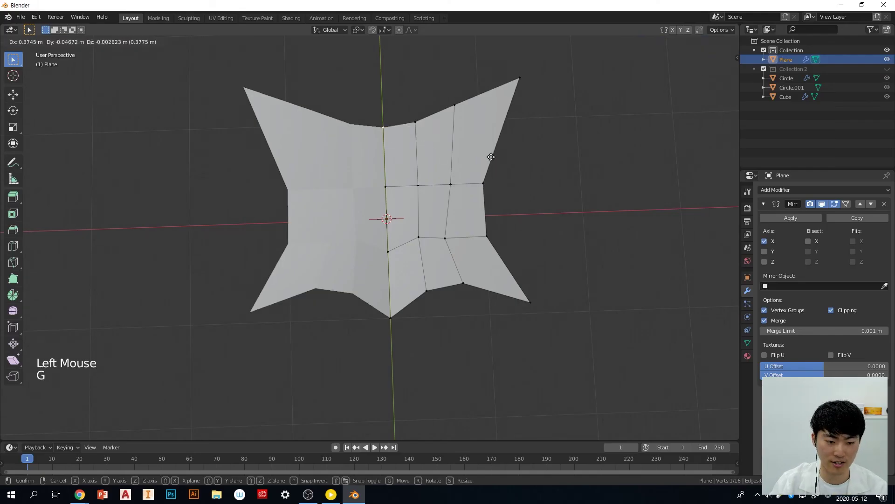
pyautogui.click(555, 158)
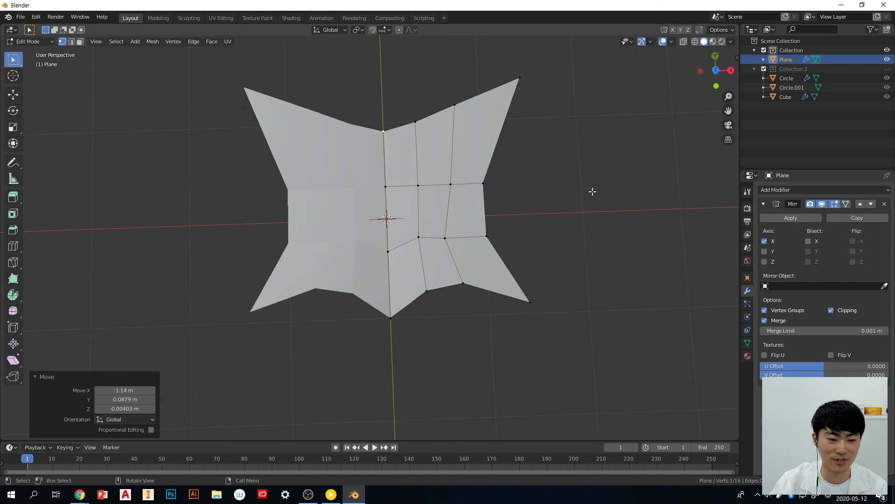
# Raise the -Y edge's seam vertex along the mirror line and move the two edge vertices beside it toward +Y
pyautogui.click(405, 334)
pyautogui.press('g')
pyautogui.click(438, 300)
pyautogui.click(437, 301)
pyautogui.press('g')
pyautogui.click(446, 290)
pyautogui.click(464, 284)
pyautogui.press('g')
pyautogui.click(466, 282)
# Nudge the middle and outer vertices of the interior row on the -Y side toward +Y, shifting the outer one about -0.102 m in X
pyautogui.click(445, 237)
pyautogui.press('g')
pyautogui.click(447, 232)
pyautogui.click(486, 234)
pyautogui.press('g')
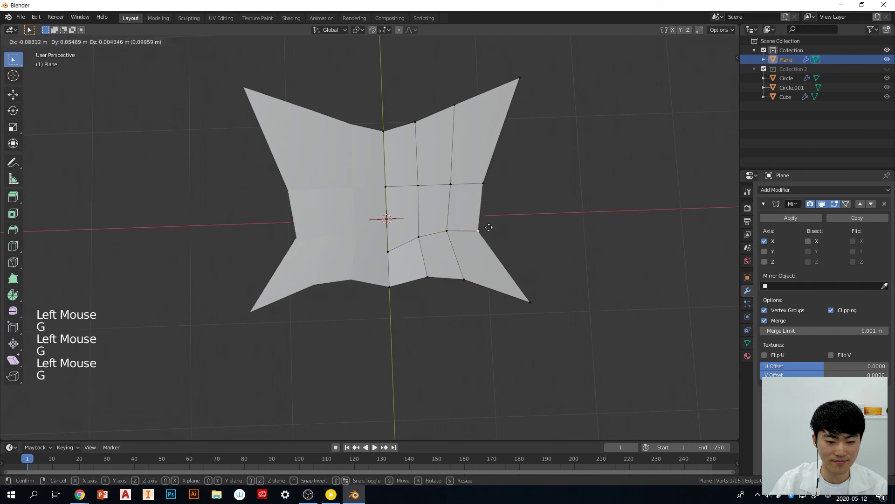
pyautogui.click(488, 227)
pyautogui.moveTo(537, 207); pyautogui.dragTo(586, 334, button='middle')
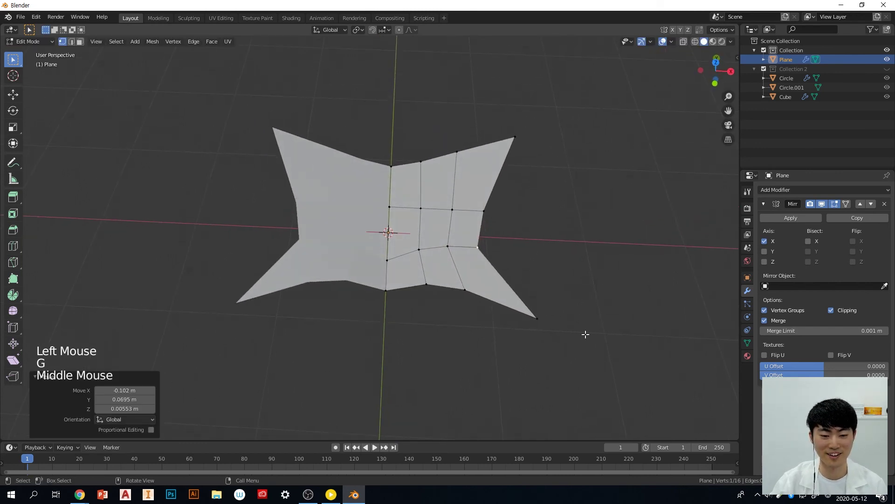
pyautogui.moveTo(524, 266); pyautogui.dragTo(557, 264, button='middle')
# Add a Subdivision Surface modifier to the plane in Object Mode and set its Viewport subdivisions to 2
pyautogui.press('Tab')
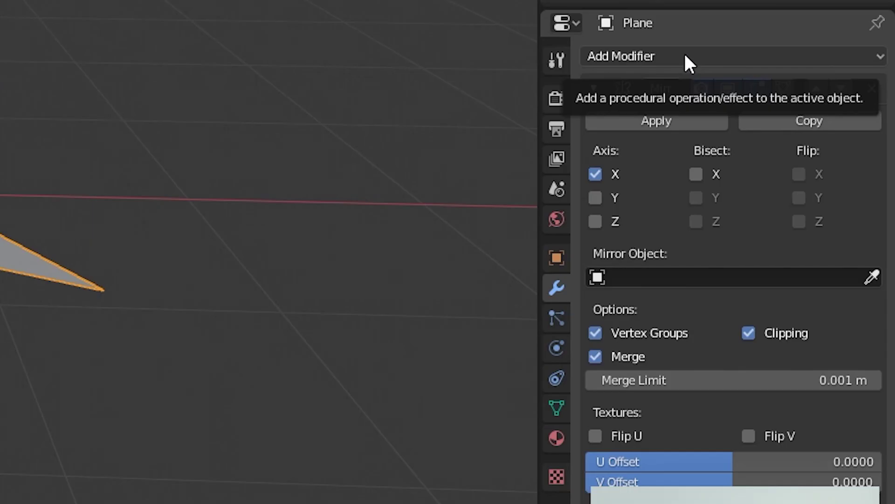
pyautogui.click(804, 190)
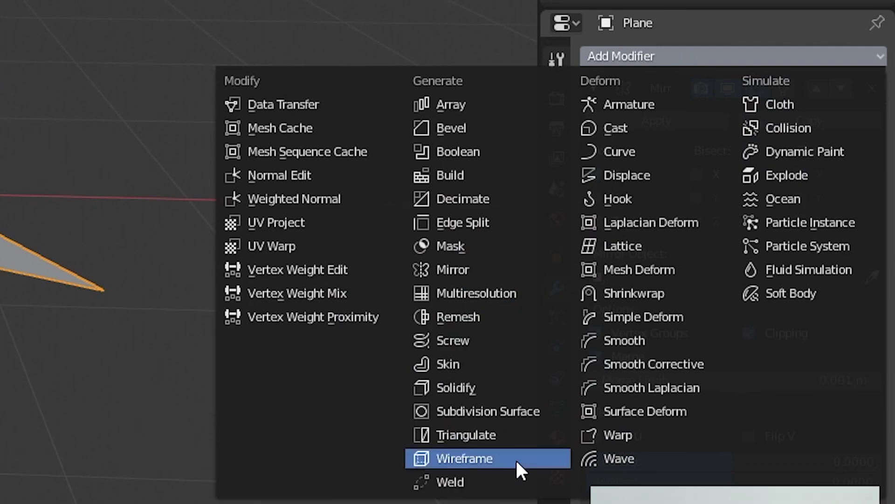
pyautogui.click(527, 407)
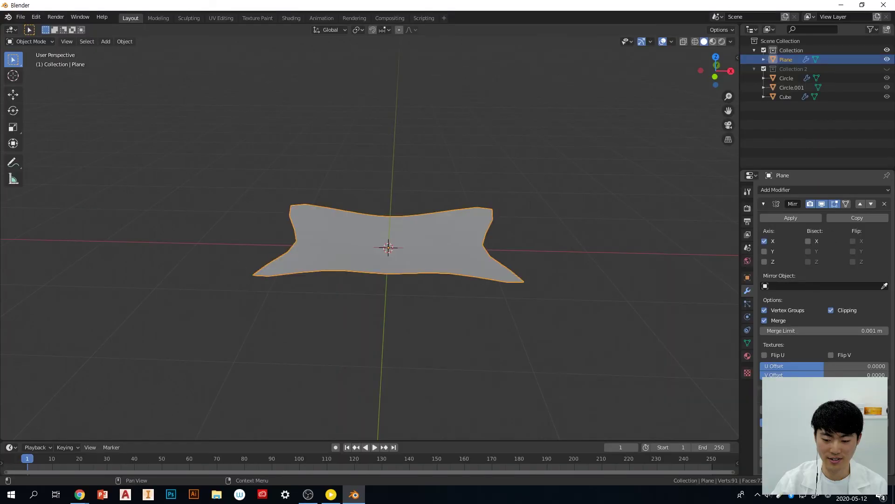
pyautogui.scroll(-6, 680, 451)
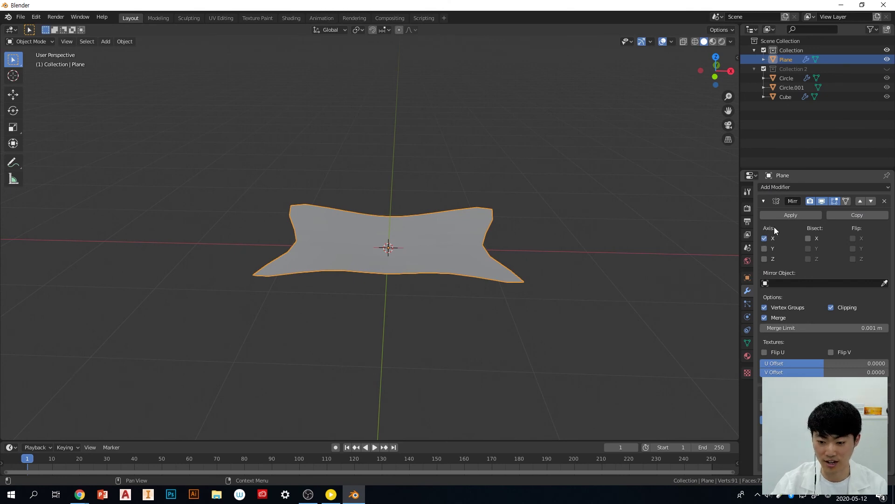
pyautogui.click(765, 201)
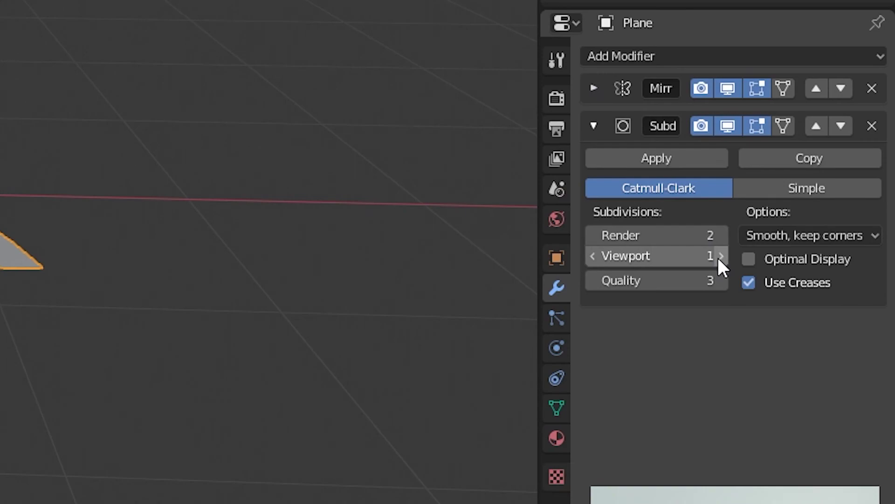
pyautogui.click(721, 256)
# Return to Edit Mode and move the -Y edge's seam vertex and the edge vertex beside it toward +Y
pyautogui.moveTo(122, 216); pyautogui.dragTo(83, 279, button='middle')
pyautogui.moveTo(60, 246); pyautogui.dragTo(62, 285, button='middle')
pyautogui.press('Tab')
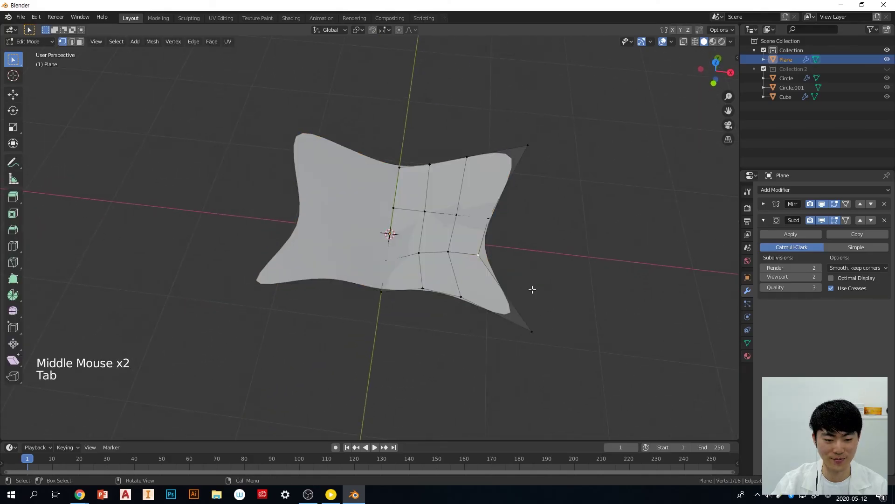
pyautogui.moveTo(554, 296)
pyautogui.mouseDown(button='middle')
pyautogui.moveTo(554, 266)
pyautogui.moveTo(550, 286)
pyautogui.mouseUp(button='middle')
pyautogui.press('Tab')
pyautogui.press('Tab')
pyautogui.click(395, 289)
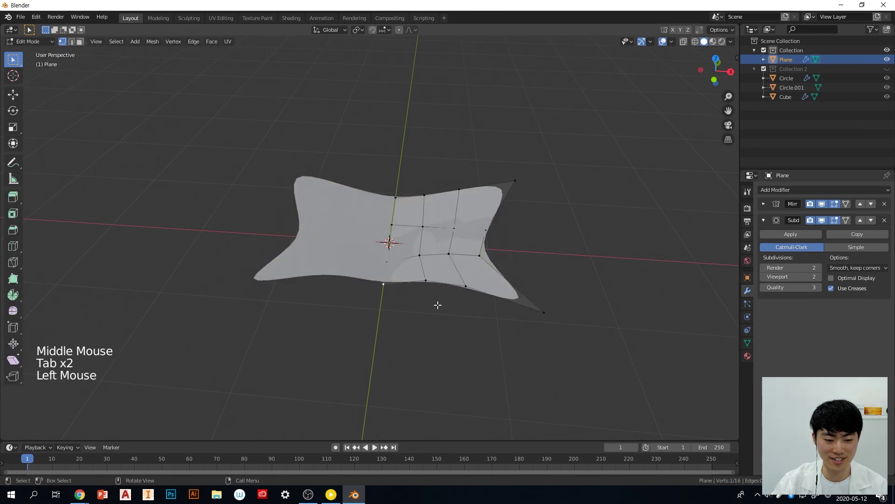
pyautogui.press('g')
pyautogui.click(438, 296)
pyautogui.moveTo(449, 316); pyautogui.dragTo(460, 360, button='middle')
pyautogui.press('g')
pyautogui.click(455, 342)
pyautogui.click(443, 292)
pyautogui.press('g')
pyautogui.click(443, 282)
pyautogui.press('g')
# Pull the three off-seam vertices of the -Y side's interior row inward toward the mirror line and toward +Y
pyautogui.click(476, 232)
pyautogui.press('g')
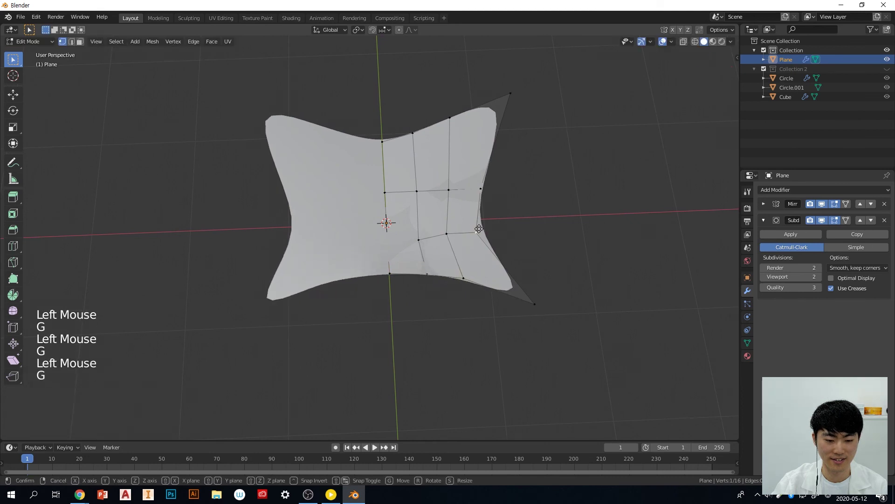
pyautogui.click(448, 229)
pyautogui.press('g')
pyautogui.click(437, 218)
pyautogui.click(423, 239)
pyautogui.press('g')
pyautogui.click(409, 227)
# Pull the off-seam vertices of the +Y side's interior row inward toward the mirror line
pyautogui.click(484, 194)
pyautogui.press('g')
pyautogui.click(476, 186)
pyautogui.press('g')
pyautogui.click(437, 189)
pyautogui.click(416, 191)
pyautogui.press('g')
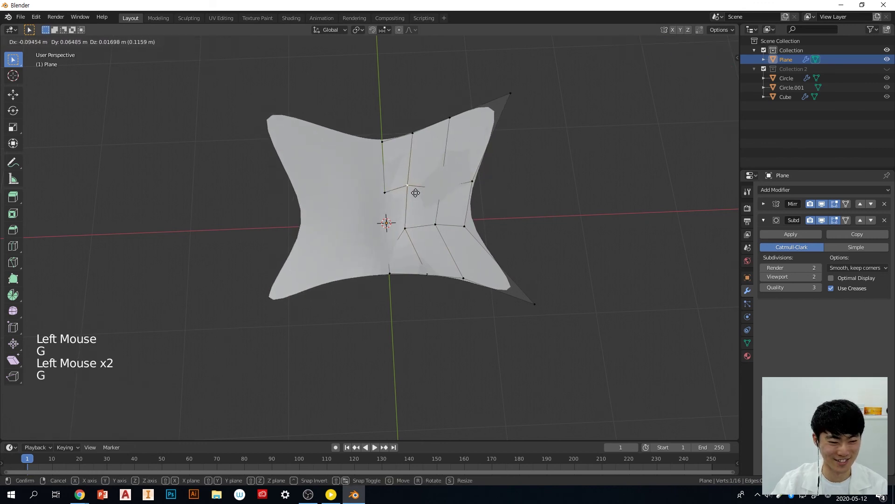
pyautogui.click(416, 196)
# Pull the outer -Y corner vertex inward and push the edge vertex beside it toward -Y
pyautogui.click(535, 304)
pyautogui.press('g')
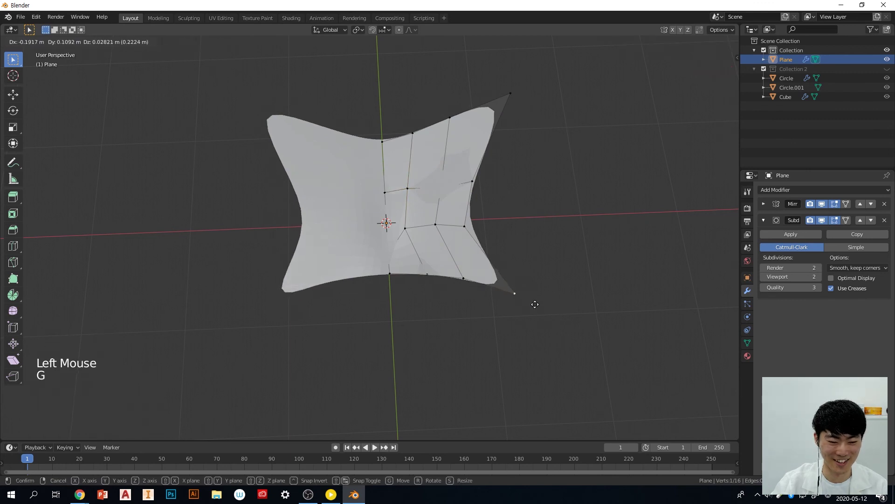
pyautogui.click(511, 290)
pyautogui.click(472, 277)
pyautogui.press('g')
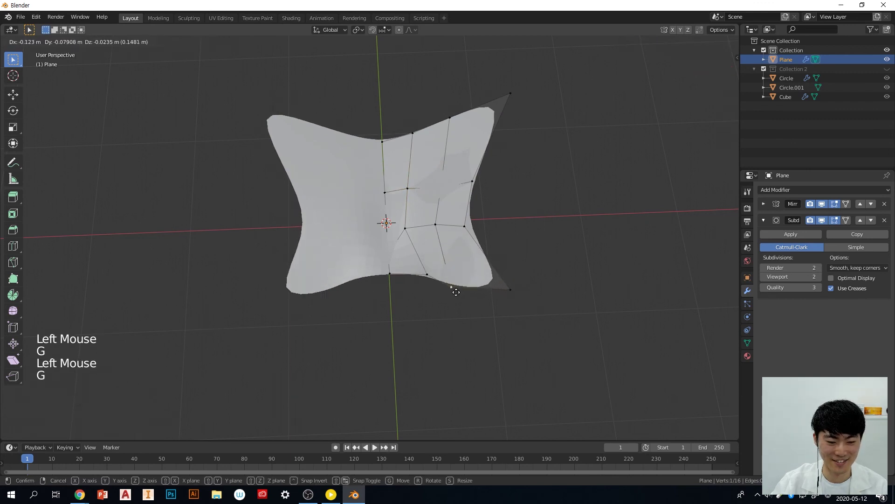
pyautogui.click(455, 296)
# Move the +Y edge vertex beside the outer corner about -0.074 m in X and 0.057 m in Y
pyautogui.click(451, 128)
pyautogui.press('g')
pyautogui.click(444, 124)
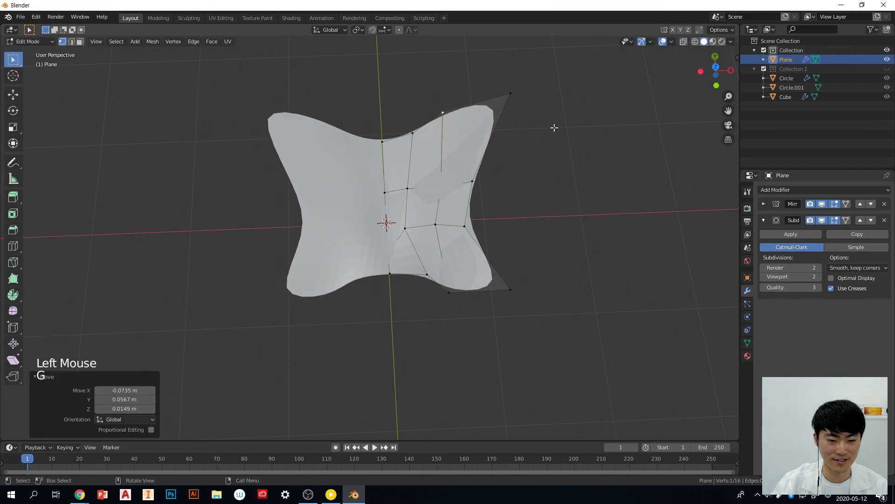
# Scale the whole mesh along X to about 0.664, and clear the selection
pyautogui.press('a')
pyautogui.moveTo(594, 208)
pyautogui.mouseDown(button='middle')
pyautogui.moveTo(586, 256)
pyautogui.moveTo(578, 202)
pyautogui.moveTo(584, 218)
pyautogui.mouseUp(button='middle')
pyautogui.press('s')
pyautogui.press('x')
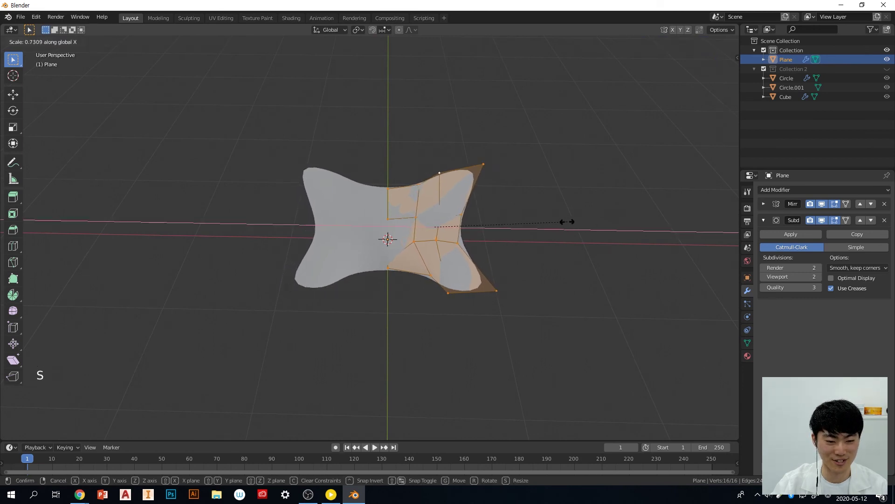
pyautogui.click(555, 223)
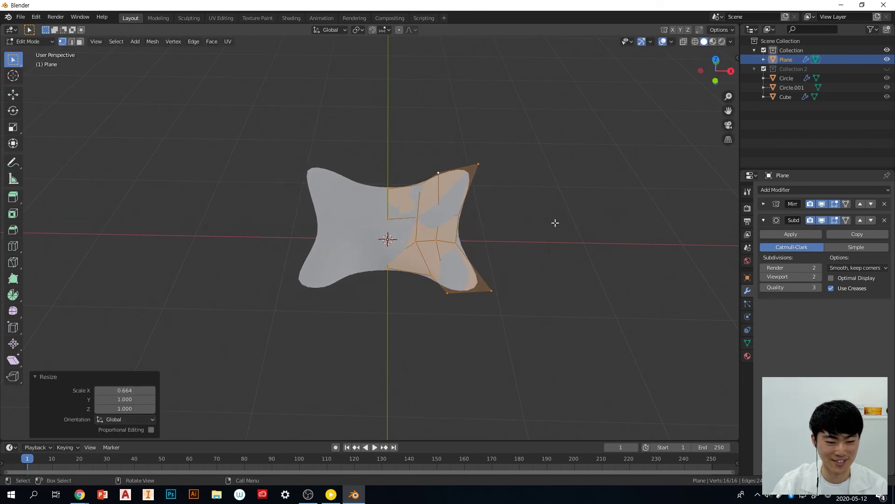
pyautogui.click(520, 253)
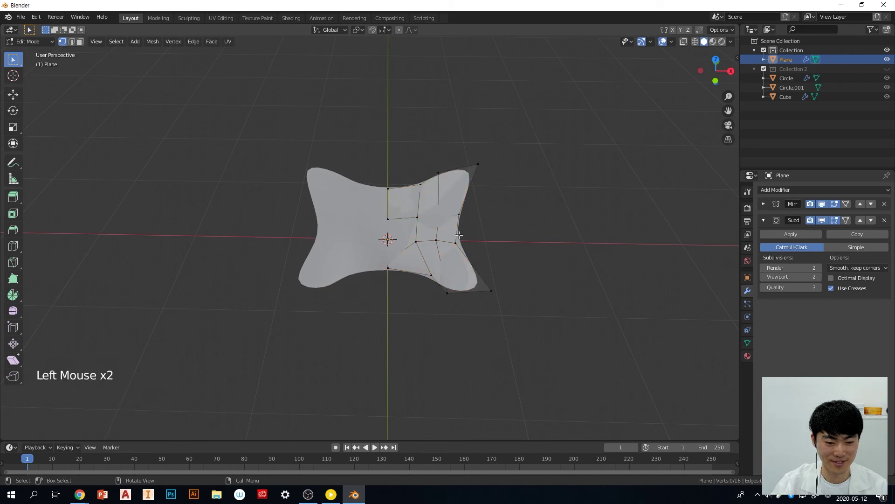
# Move the -Y side's three interior-row vertices closer to the mirror line, shifting the innermost about -0.099 m in X
pyautogui.press('g')
pyautogui.click(456, 246)
pyautogui.click(456, 244)
pyautogui.press('g')
pyautogui.click(441, 244)
pyautogui.press('g')
pyautogui.click(405, 243)
pyautogui.press('g')
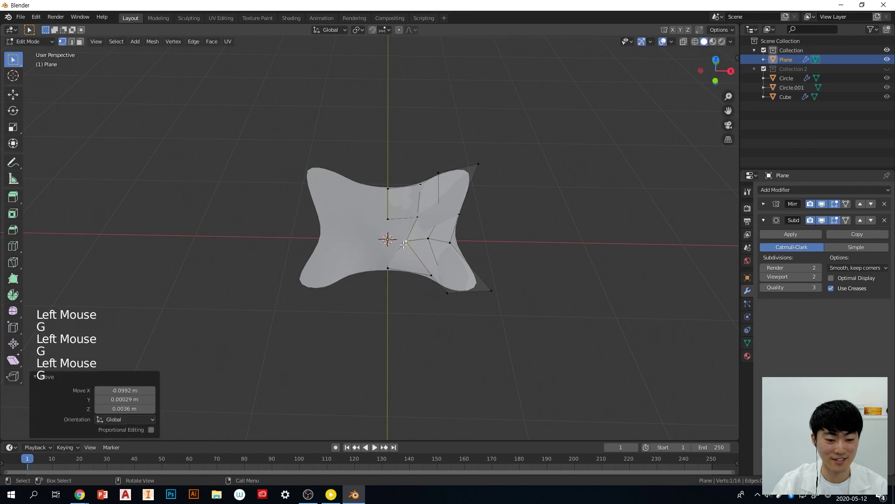
# Move the outermost and innermost off-seam vertices of the +Y side's interior row closer to the mirror line
pyautogui.moveTo(451, 263); pyautogui.dragTo(398, 265, button='middle')
pyautogui.click(448, 197)
pyautogui.press('g')
pyautogui.click(459, 203)
pyautogui.press('g')
pyautogui.click(404, 205)
pyautogui.press('g')
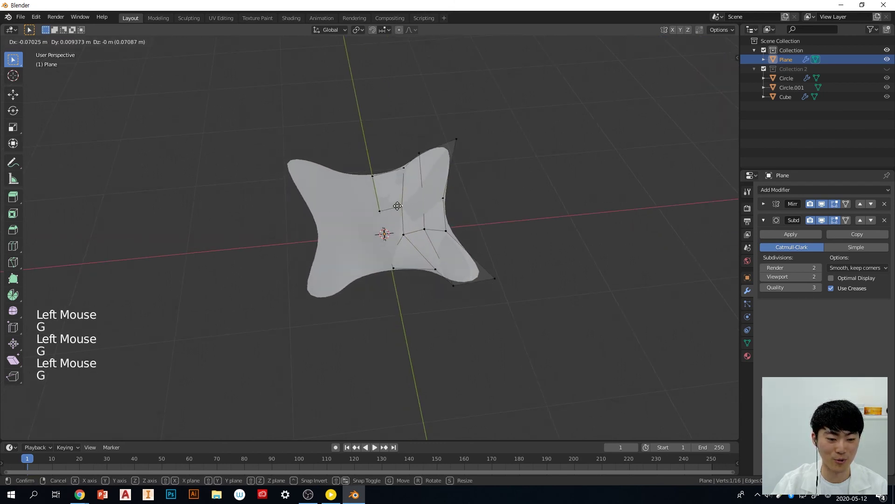
# Stretch the outer +Y corner vertex about 0.564 m outward in X, and clear the selection
pyautogui.moveTo(607, 237); pyautogui.dragTo(508, 264, button='middle')
pyautogui.press('Tab')
pyautogui.press('Tab')
pyautogui.click(485, 136)
pyautogui.press('g')
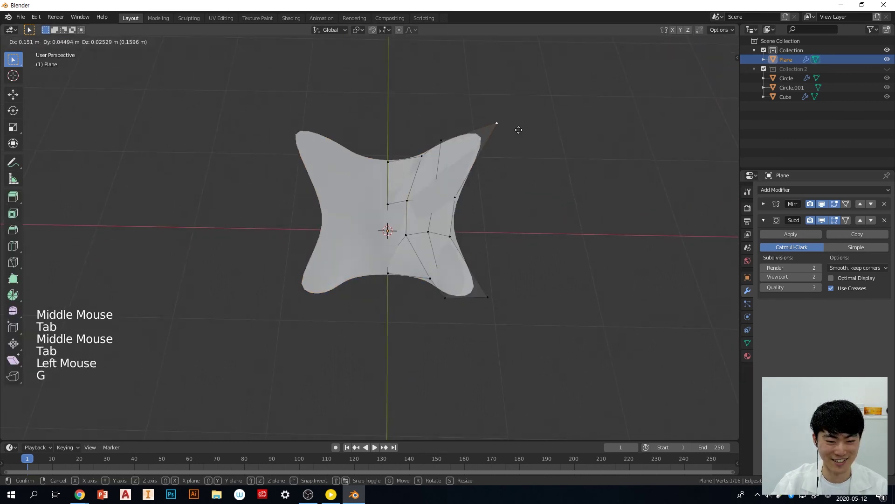
pyautogui.click(542, 136)
pyautogui.moveTo(543, 135); pyautogui.dragTo(537, 211, button='middle')
pyautogui.moveTo(502, 306); pyautogui.dragTo(516, 275, button='middle')
pyautogui.scroll(-1, 498, 258)
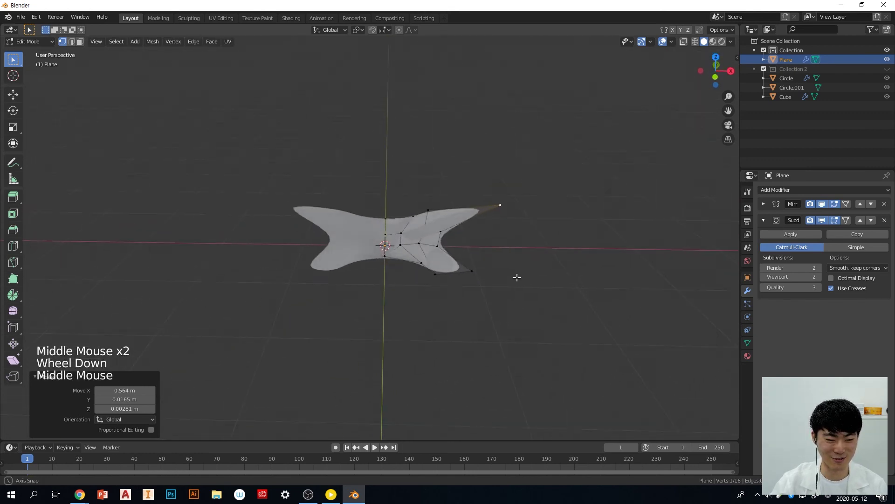
pyautogui.click(515, 275)
# Select all vertices of the wing-shaped mesh
pyautogui.moveTo(525, 331); pyautogui.dragTo(522, 315, button='middle')
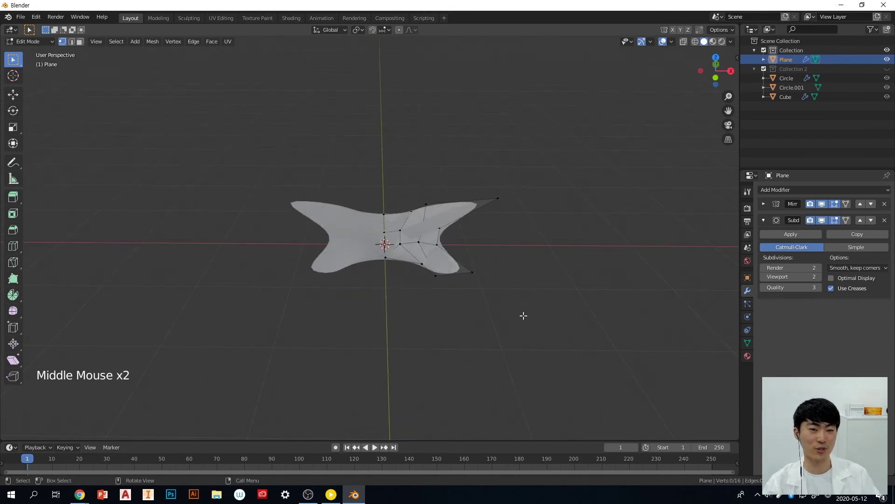
pyautogui.moveTo(490, 326); pyautogui.dragTo(499, 308, button='middle')
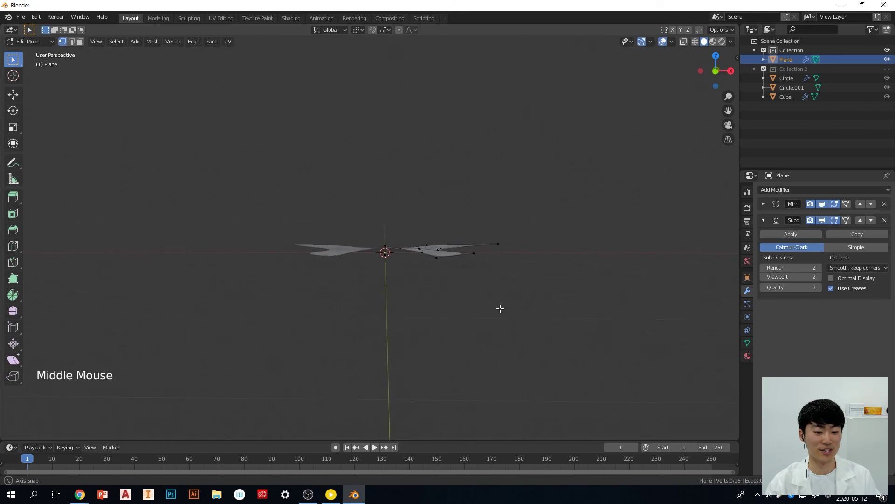
pyautogui.scroll(1, 405, 255)
pyautogui.moveTo(544, 286); pyautogui.dragTo(541, 306, button='middle')
pyautogui.press('a')
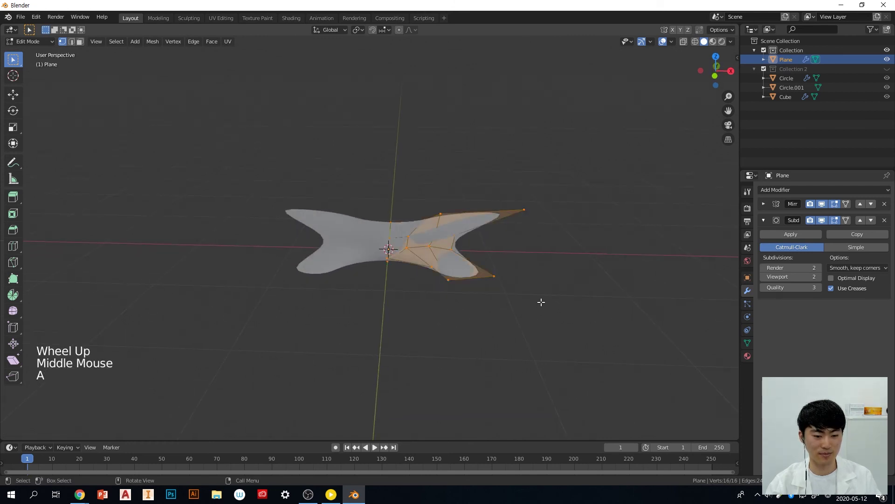
pyautogui.moveTo(491, 286); pyautogui.dragTo(491, 266, button='middle')
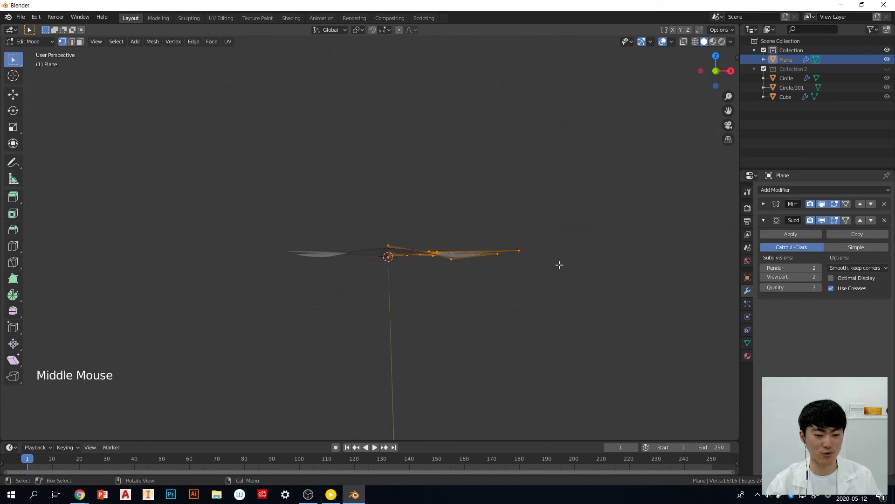
pyautogui.moveTo(562, 313); pyautogui.dragTo(515, 317, button='middle')
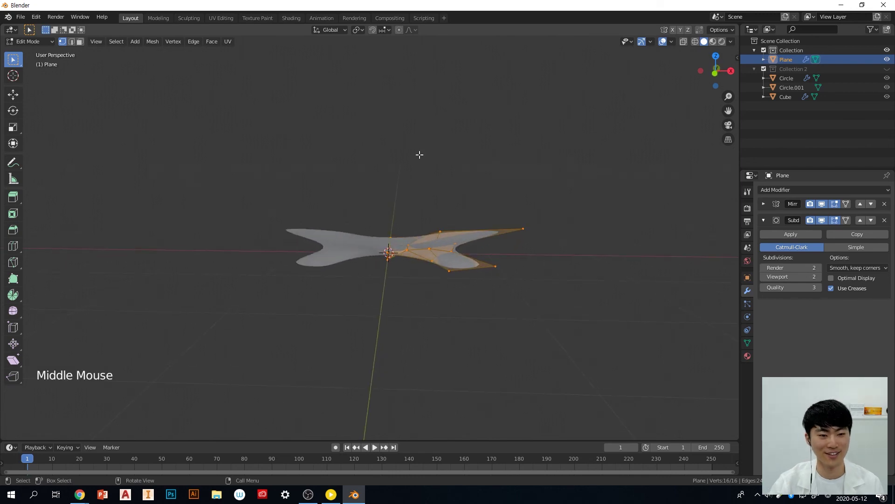
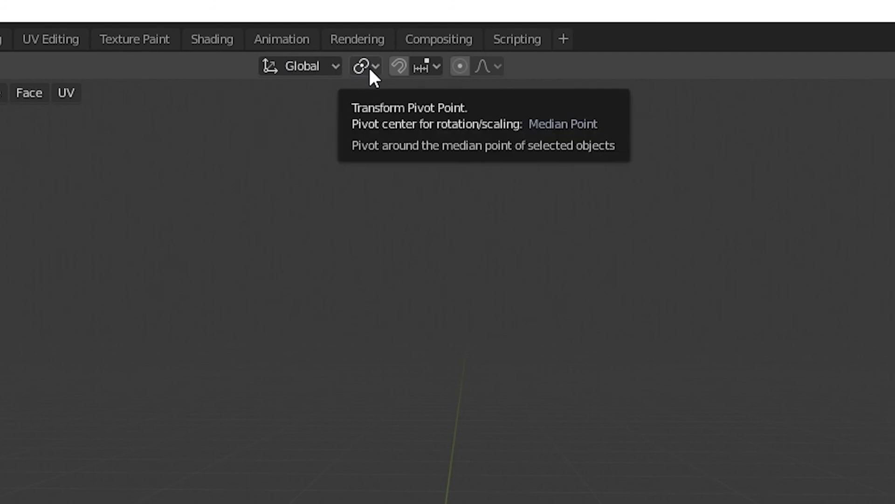
# Set the Transform Pivot Point to 3D Cursor and rotate the selected mesh about -29.9° around the global Y axis
pyautogui.click(370, 70)
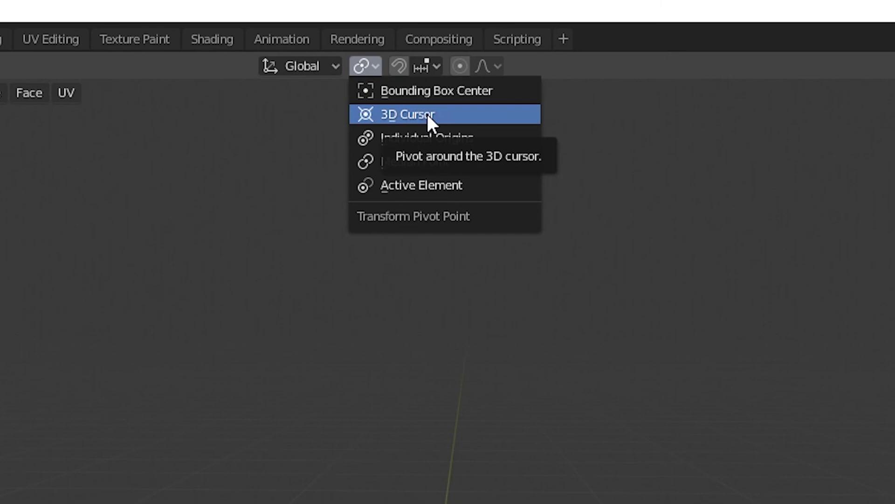
pyautogui.click(432, 116)
pyautogui.moveTo(567, 256); pyautogui.dragTo(536, 280, button='middle')
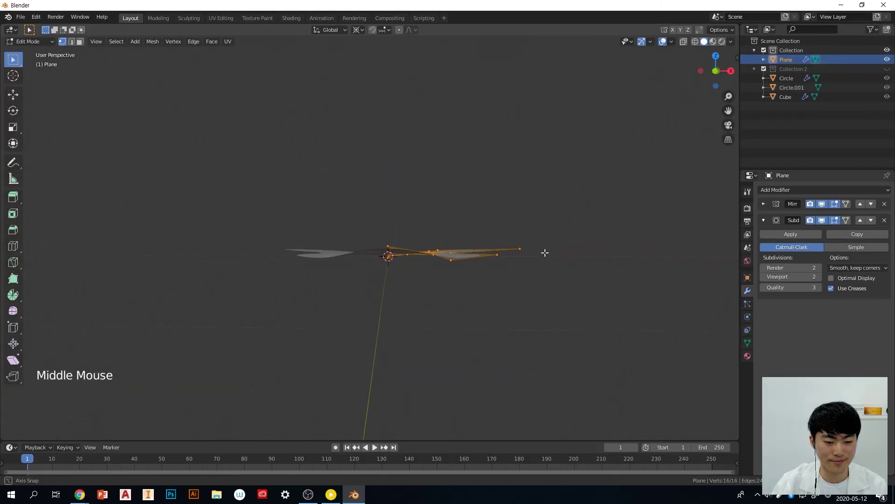
pyautogui.moveTo(596, 283); pyautogui.dragTo(573, 282, button='middle')
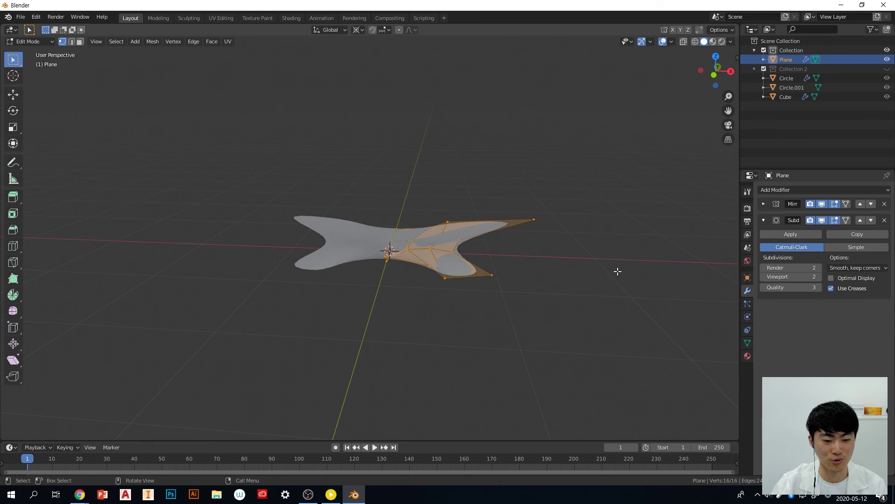
pyautogui.press('r')
pyautogui.press('y')
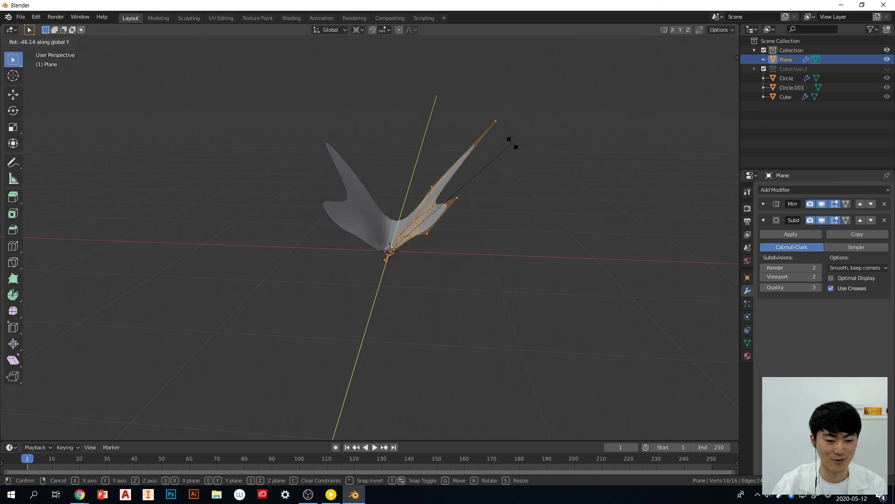
pyautogui.click(541, 178)
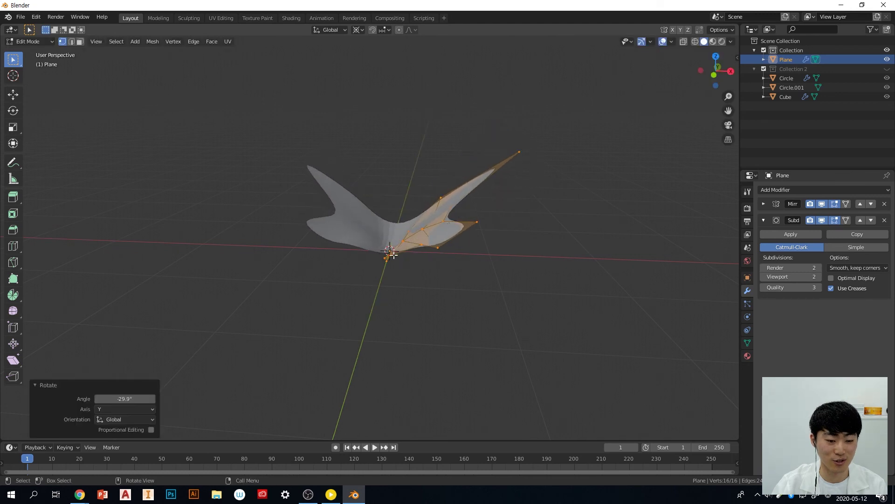
# Set the Transform Pivot Point to Median Point and undo the last rotation
pyautogui.click(364, 29)
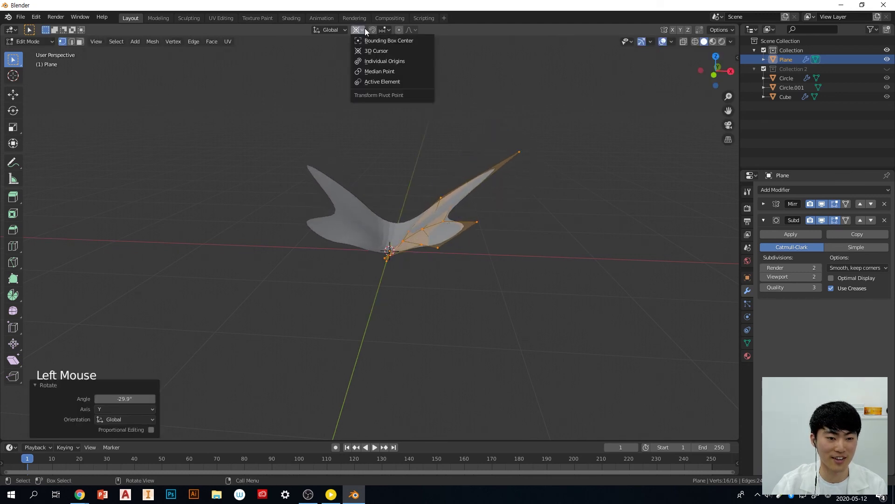
pyautogui.click(386, 71)
pyautogui.hotkey('ctrl', 'z')
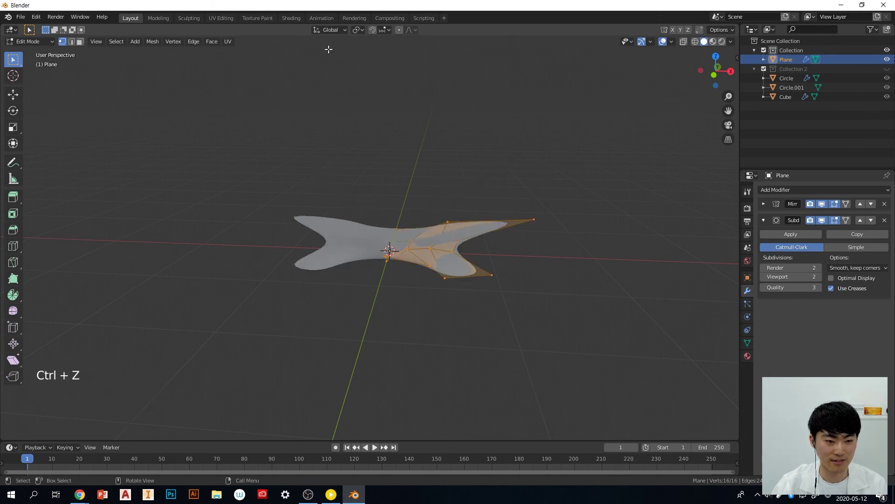
# Try rotating the selected wing mesh about -44.6° around the global Y axis with the Median Point pivot
pyautogui.moveTo(616, 317); pyautogui.dragTo(620, 296, button='middle')
pyautogui.press('r')
pyautogui.press('y')
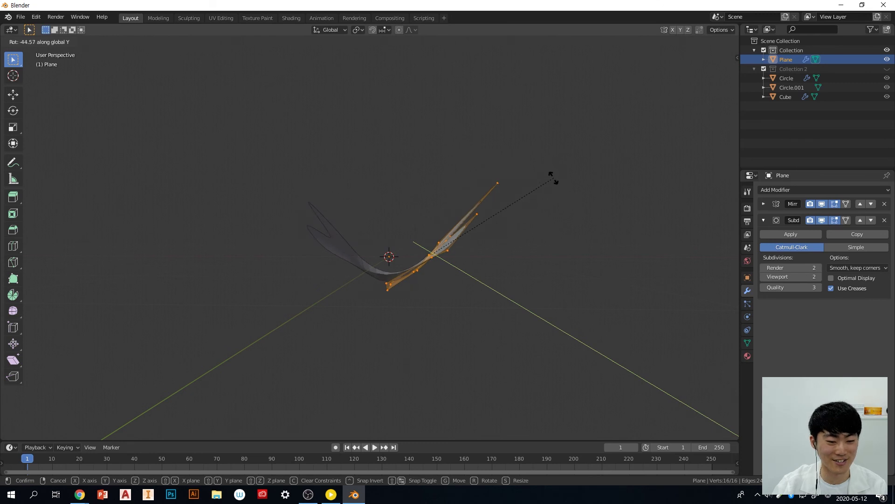
pyautogui.press('Escape')
pyautogui.moveTo(574, 236); pyautogui.dragTo(565, 280, button='middle')
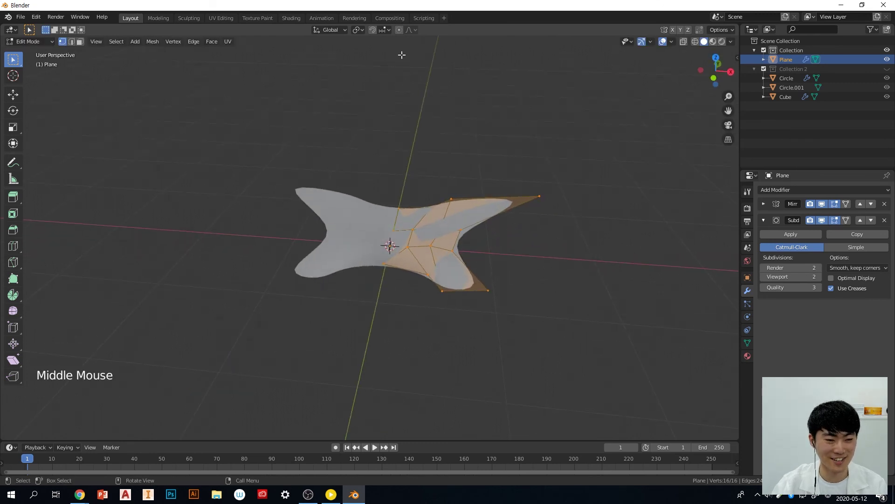
# Set the Transform Pivot Point to 3D Cursor and rotate the selected mesh about -37° around the global Y axis
pyautogui.click(359, 32)
pyautogui.click(359, 31)
pyautogui.click(359, 30)
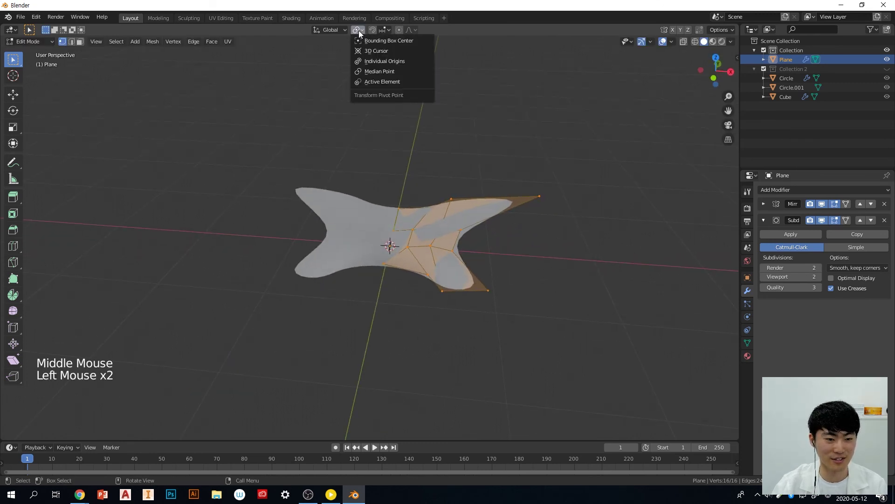
pyautogui.click(380, 50)
pyautogui.moveTo(564, 262); pyautogui.dragTo(566, 240, button='middle')
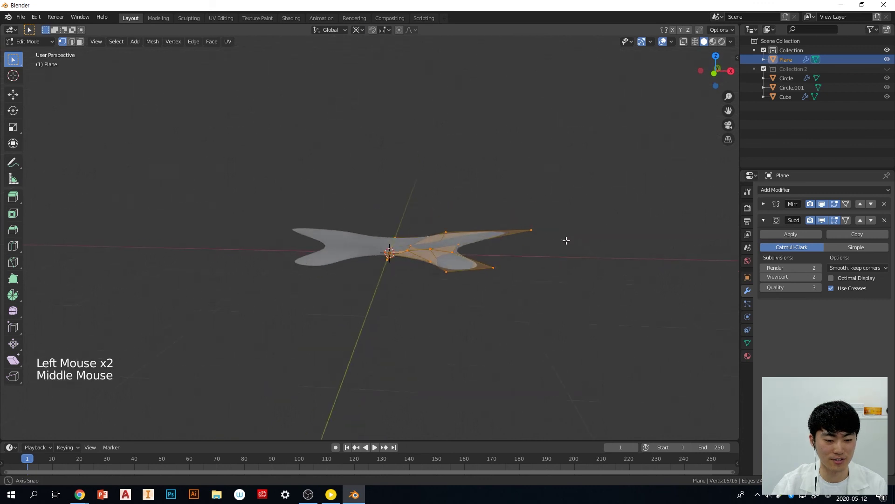
pyautogui.press('r')
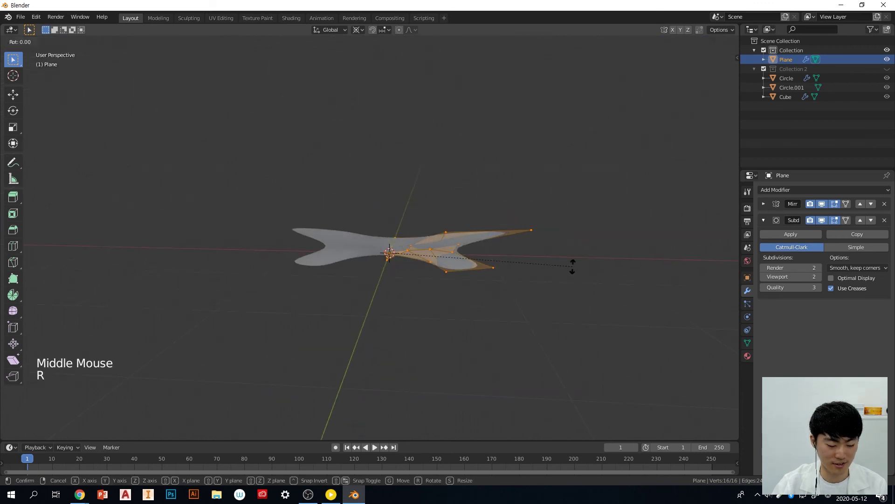
pyautogui.press('y')
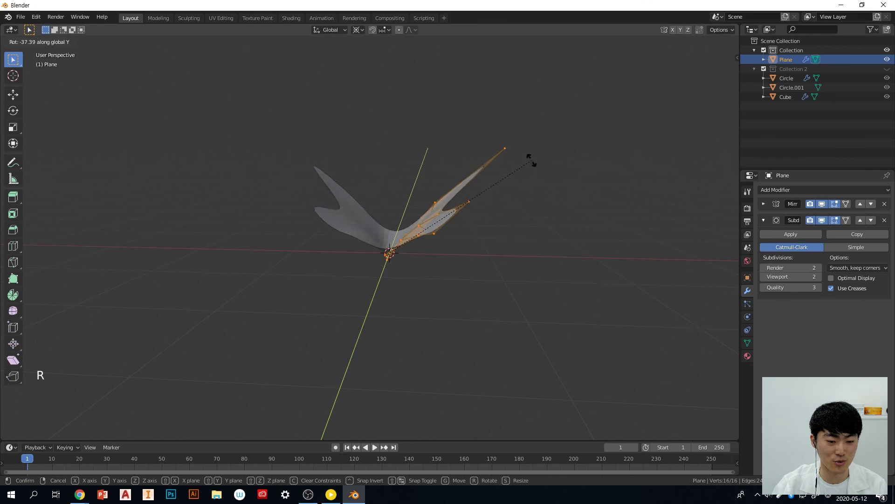
pyautogui.click(537, 168)
# Return to Object Mode and apply Shade Smooth to the wings
pyautogui.moveTo(540, 172); pyautogui.dragTo(513, 268, button='middle')
pyautogui.moveTo(541, 279); pyautogui.dragTo(367, 275, button='middle')
pyautogui.press('Tab')
pyautogui.rightClick(617, 264)
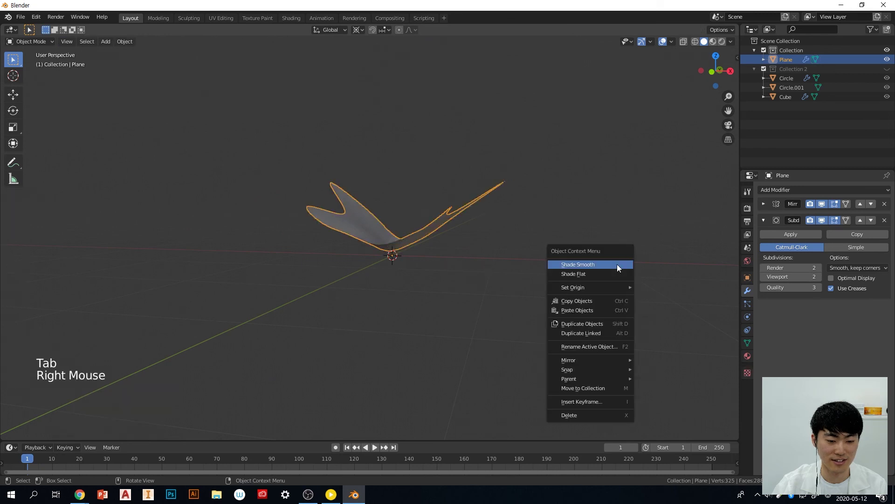
# Place the 3D cursor away from the wings, snap it back to the world origin, and return to the Select Box tool
pyautogui.click(13, 76)
pyautogui.click(526, 230)
pyautogui.moveTo(614, 295); pyautogui.dragTo(543, 265, button='middle')
pyautogui.moveTo(528, 174); pyautogui.dragTo(516, 274, button='middle')
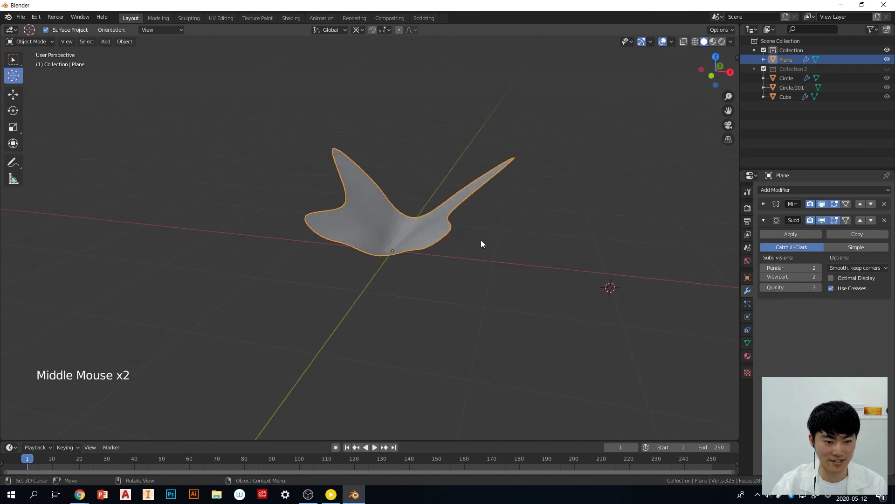
pyautogui.hotkey('shift', 's')
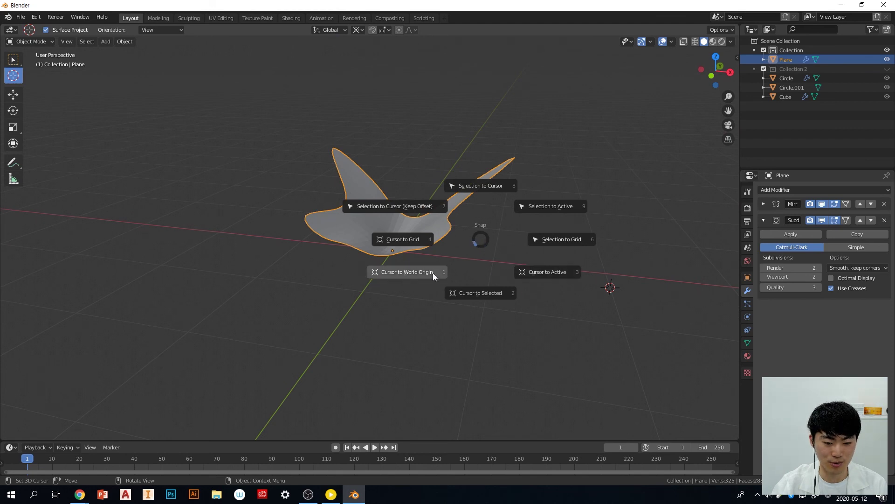
pyautogui.click(415, 274)
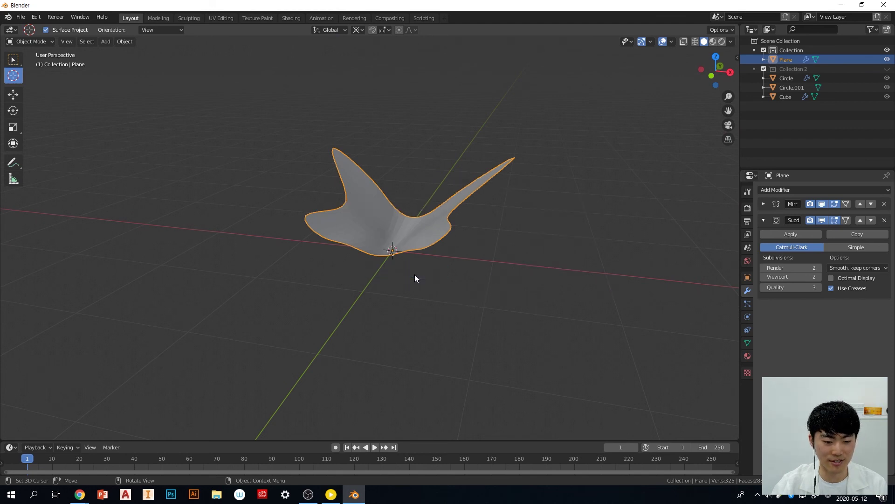
pyautogui.moveTo(500, 287); pyautogui.dragTo(501, 276, button='middle')
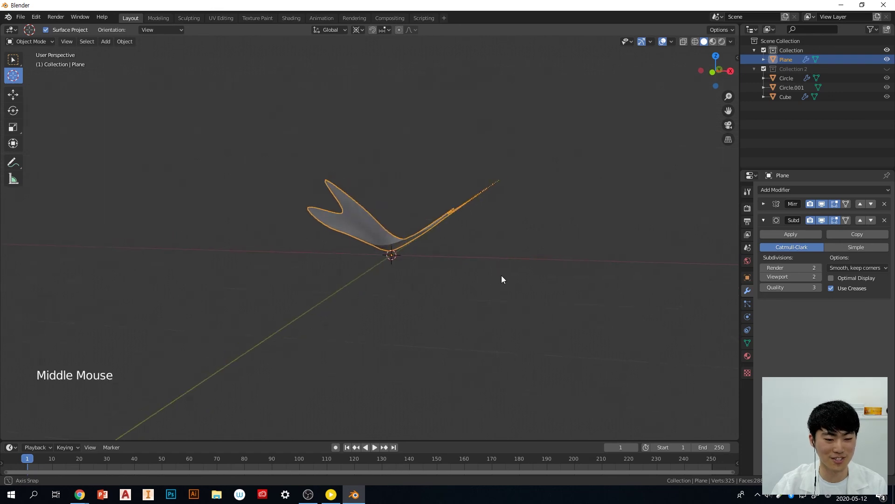
pyautogui.click(13, 60)
# Add a Solidify modifier to the wings with a thickness of 0.04 m, and clear the selection
pyautogui.moveTo(549, 244); pyautogui.dragTo(491, 236, button='middle')
pyautogui.click(569, 283)
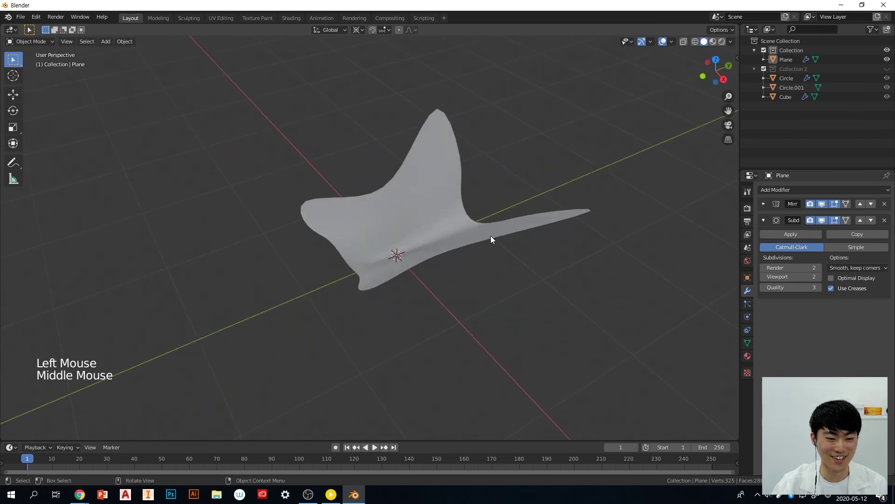
pyautogui.click(492, 235)
pyautogui.moveTo(518, 297); pyautogui.dragTo(550, 285, button='middle')
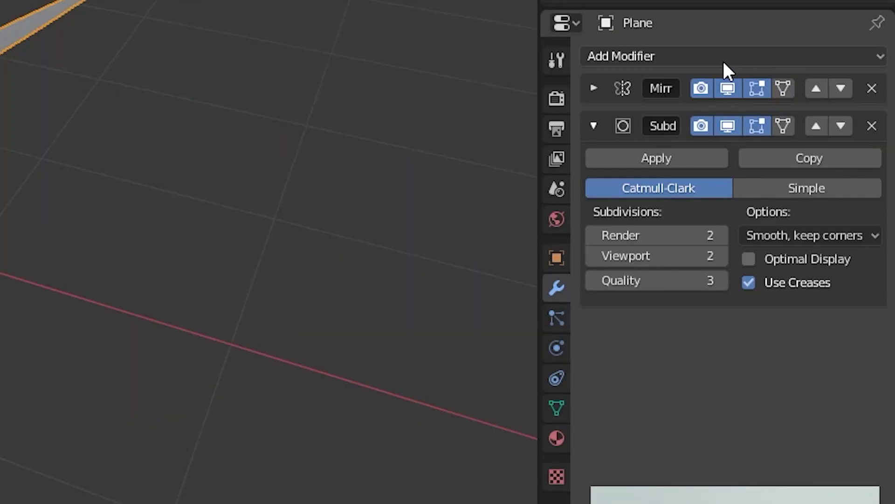
pyautogui.click(815, 191)
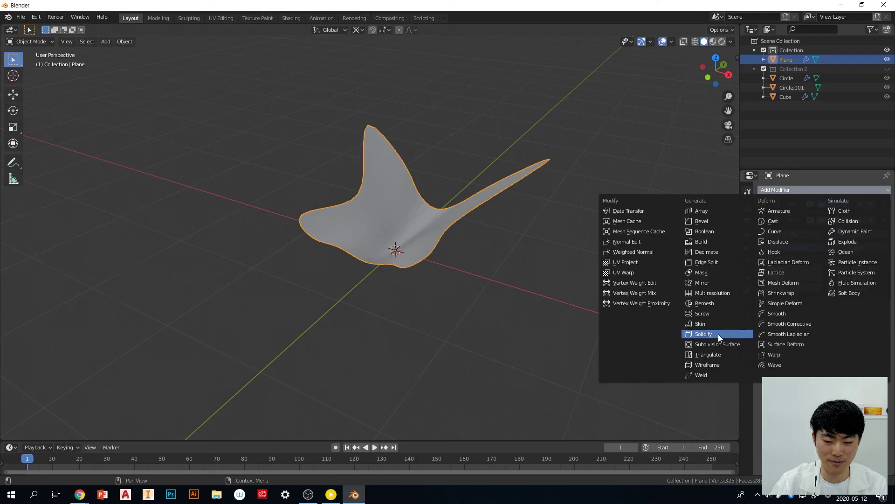
pyautogui.click(485, 389)
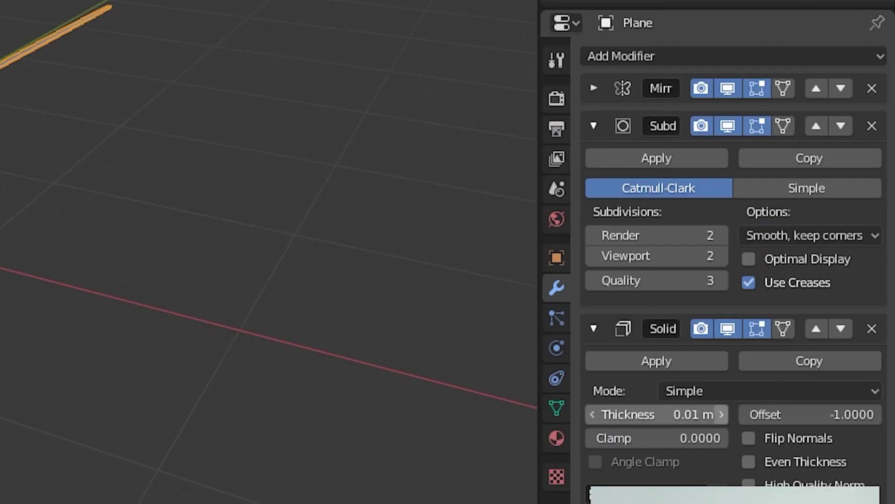
pyautogui.click(819, 345)
pyautogui.click(820, 345)
pyautogui.click(819, 346)
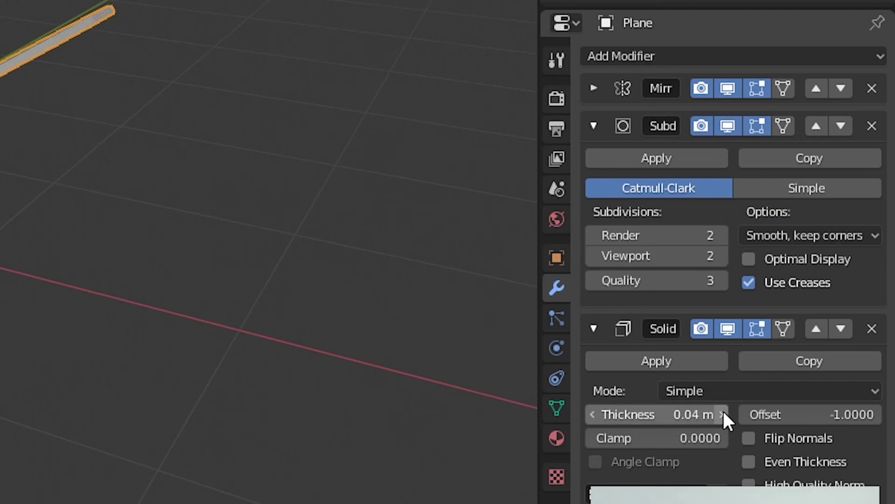
pyautogui.click(5, 279)
pyautogui.moveTo(4, 278); pyautogui.dragTo(133, 227, button='middle')
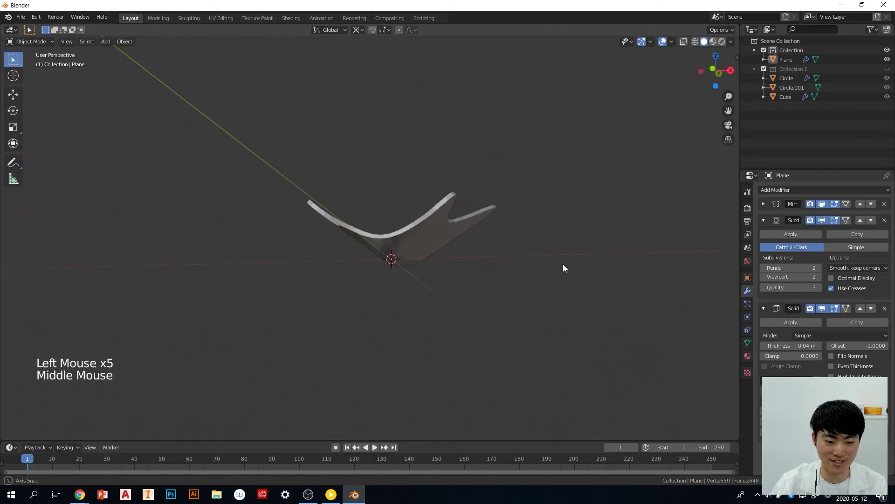
pyautogui.moveTo(563, 265); pyautogui.dragTo(553, 303, button='middle')
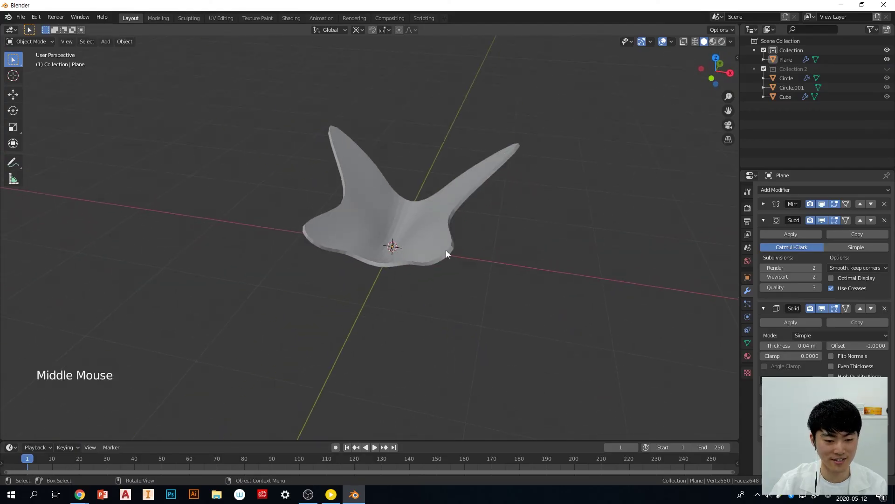
# Apply Shade Smooth to the thickened wings and enable Auto Smooth with an angle of 70.5°
pyautogui.click(446, 250)
pyautogui.rightClick(441, 238)
pyautogui.click(440, 237)
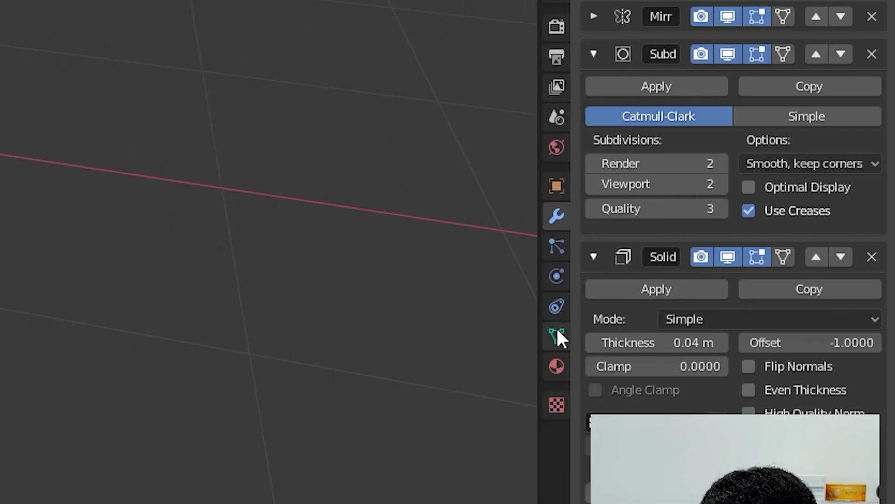
pyautogui.click(747, 343)
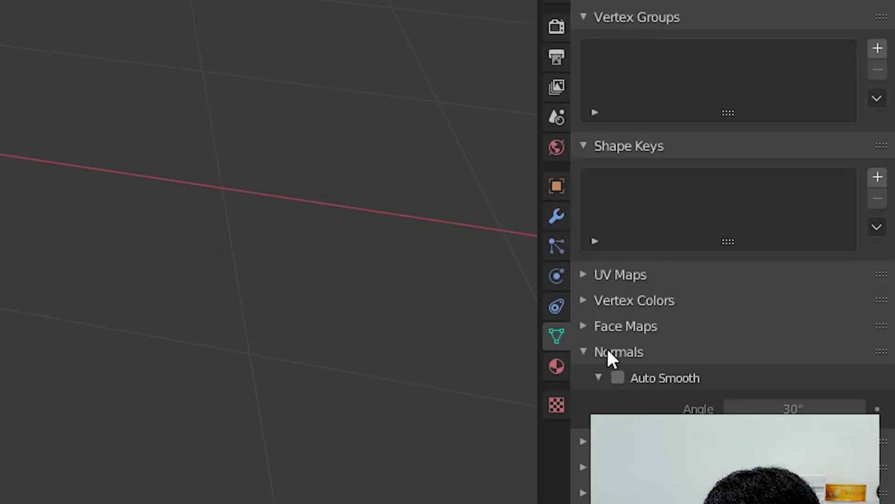
pyautogui.click(617, 378)
pyautogui.moveTo(327, 275); pyautogui.dragTo(3, 149, button='middle')
pyautogui.moveTo(785, 408); pyautogui.dragTo(840, 408)
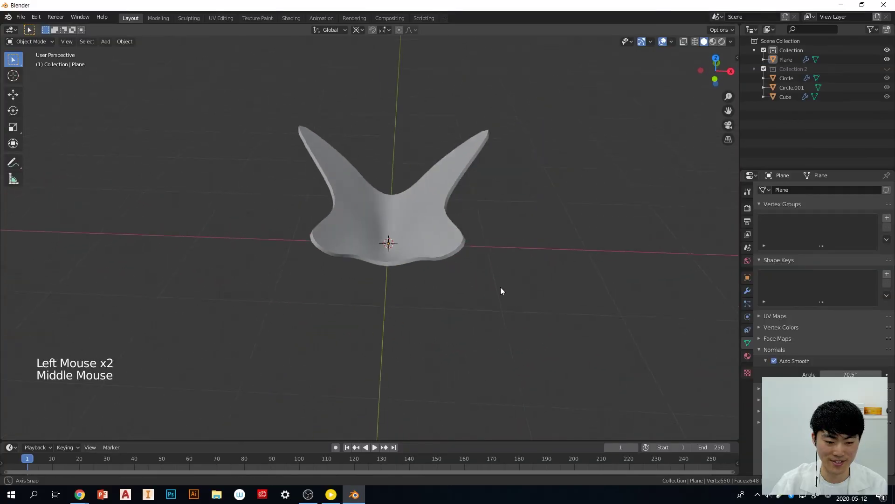
pyautogui.moveTo(497, 280); pyautogui.dragTo(441, 299, button='middle')
pyautogui.scroll(-2, 484, 313)
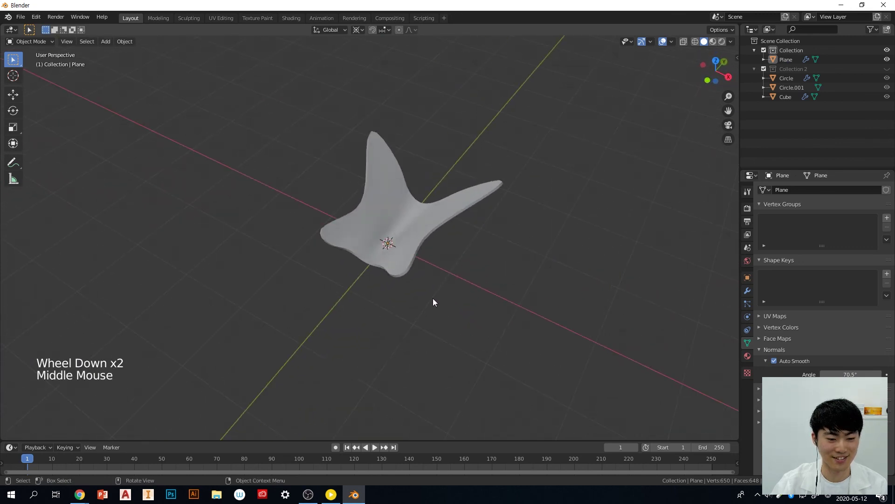
# Add a UV sphere of radius 1 m at the world origin and scale it uniformly to about 0.470
pyautogui.moveTo(498, 293); pyautogui.dragTo(506, 272, button='middle')
pyautogui.hotkey('shift', 'a')
pyautogui.moveTo(505, 270)
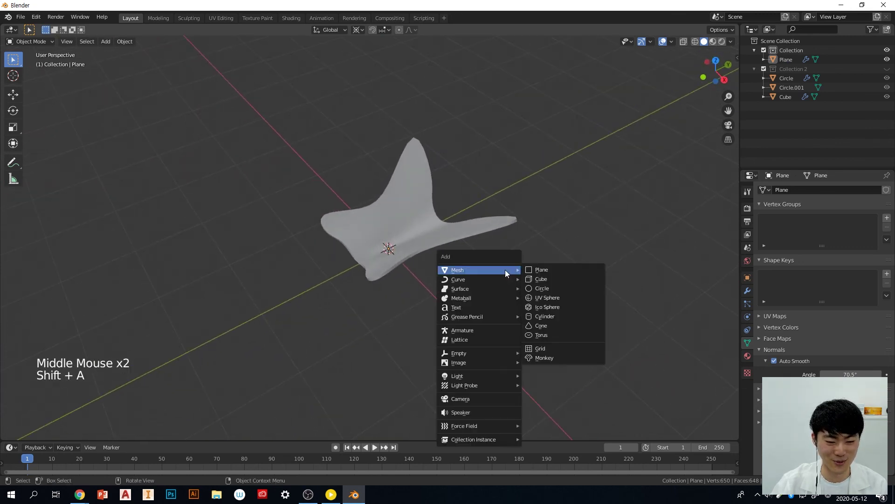
pyautogui.click(574, 299)
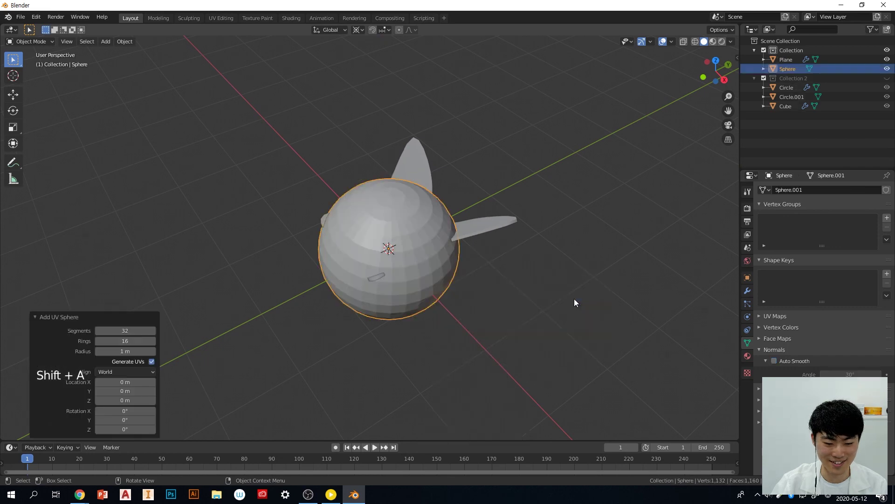
pyautogui.moveTo(547, 305); pyautogui.dragTo(585, 262, button='middle')
pyautogui.press('s')
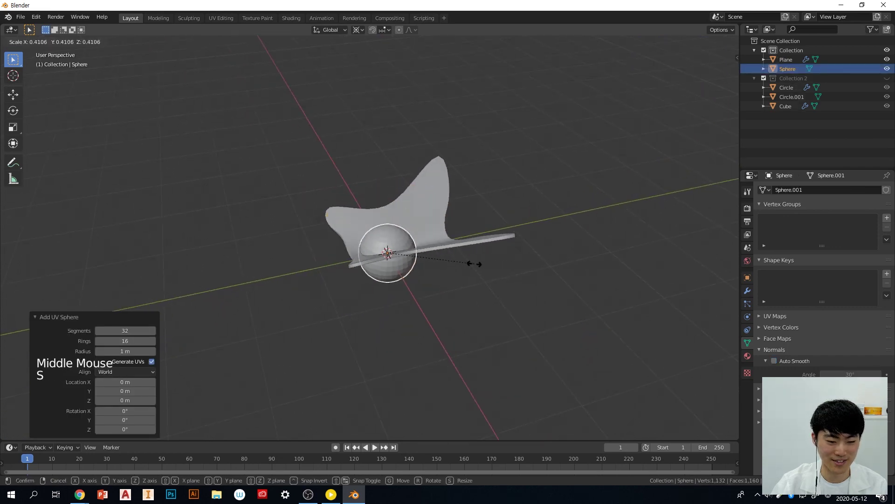
pyautogui.click(487, 264)
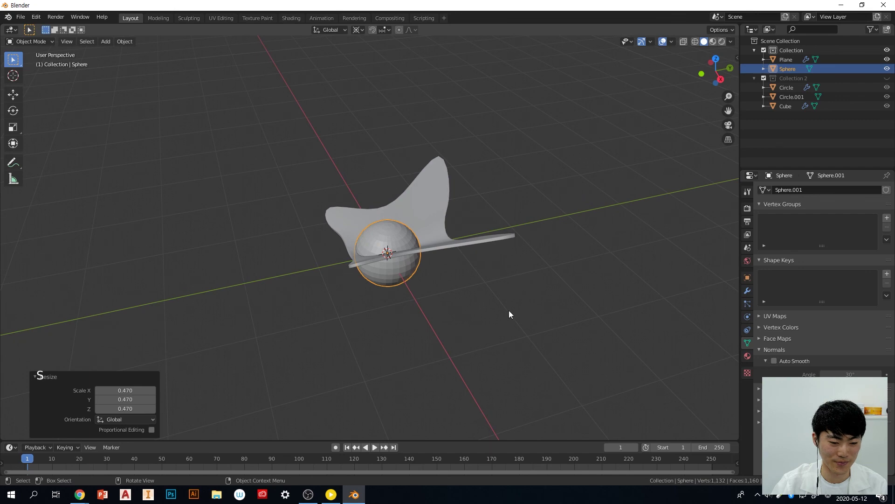
# Stretch the sphere by about 4.450 along the global Z axis and rotate it about -91.6° around the global X axis
pyautogui.moveTo(510, 314); pyautogui.dragTo(486, 311, button='middle')
pyautogui.press('s')
pyautogui.press('z')
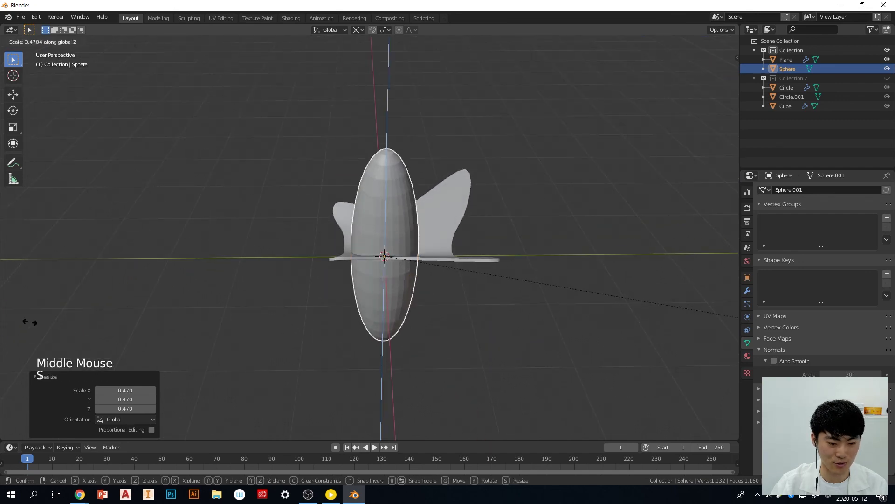
pyautogui.click(136, 327)
pyautogui.moveTo(462, 322); pyautogui.dragTo(416, 255, button='middle')
pyautogui.press('r')
pyautogui.press('x')
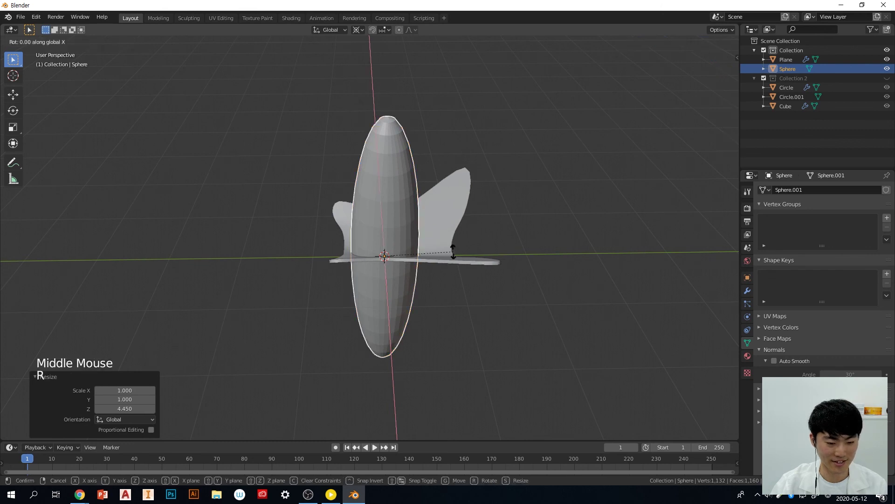
pyautogui.click(390, 370)
# Scale the elongated body to about 0.529 and move it about 0.22 m, mainly along +Y between the wings
pyautogui.press('s')
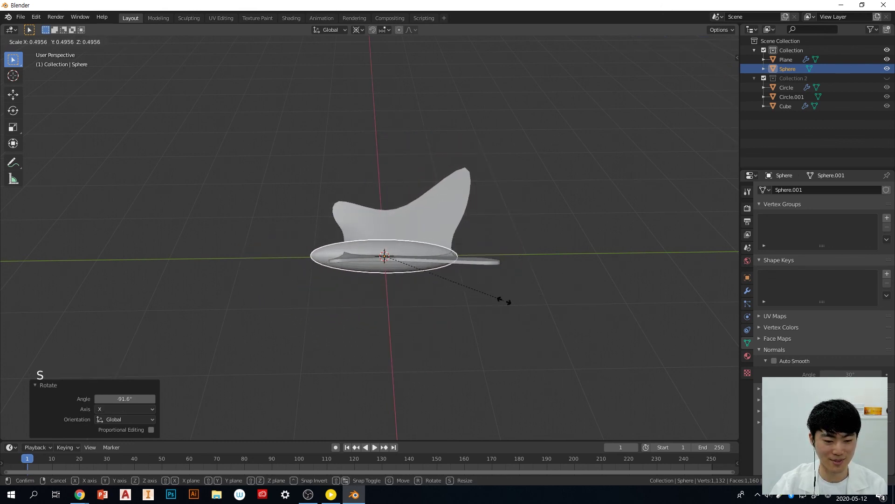
pyautogui.click(513, 302)
pyautogui.press('g')
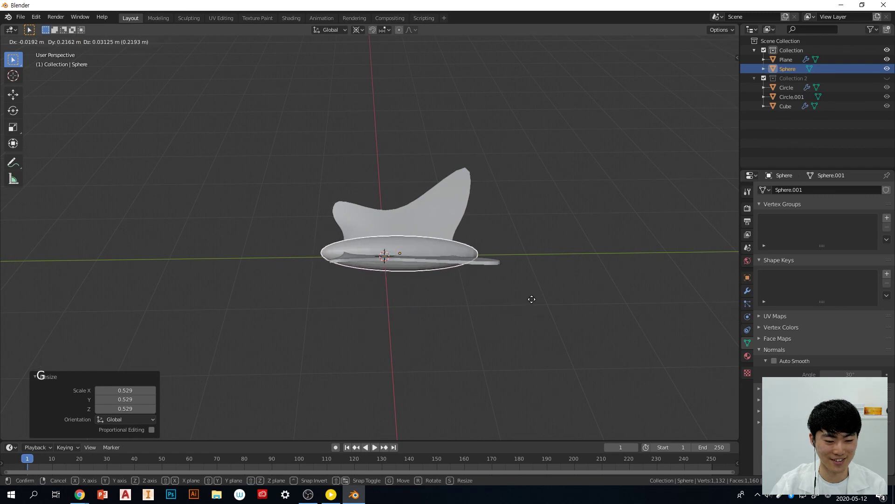
pyautogui.click(531, 296)
pyautogui.moveTo(406, 326); pyautogui.dragTo(359, 315, button='middle')
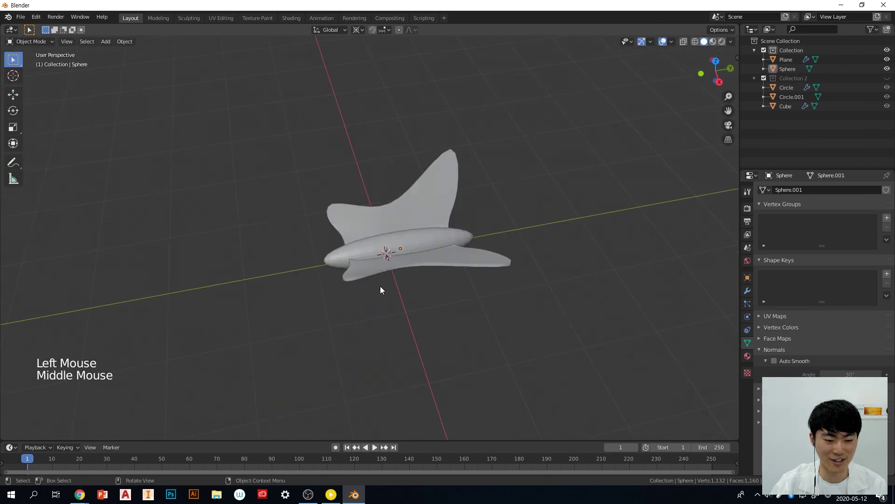
# Shorten the body slightly along the global Y axis, and clear the selection
pyautogui.click(414, 250)
pyautogui.press('s')
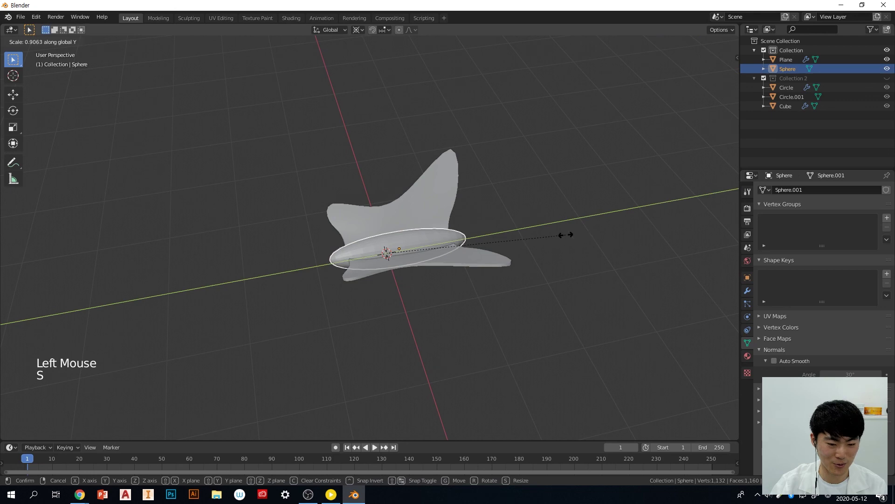
pyautogui.click(553, 235)
pyautogui.click(460, 324)
# Open the wing mesh in Edit Mode and set the Transform Pivot Point to Median Point
pyautogui.moveTo(431, 312); pyautogui.dragTo(520, 274, button='middle')
pyautogui.click(402, 217)
pyautogui.press('Tab')
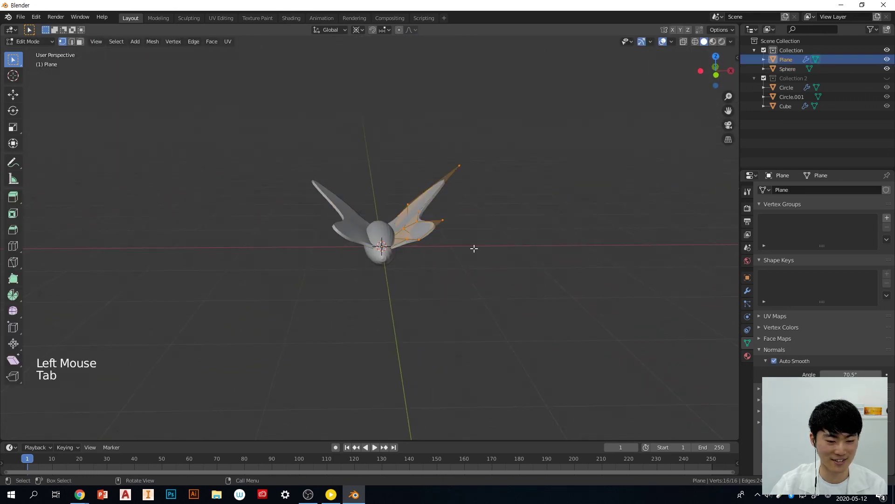
pyautogui.click(357, 31)
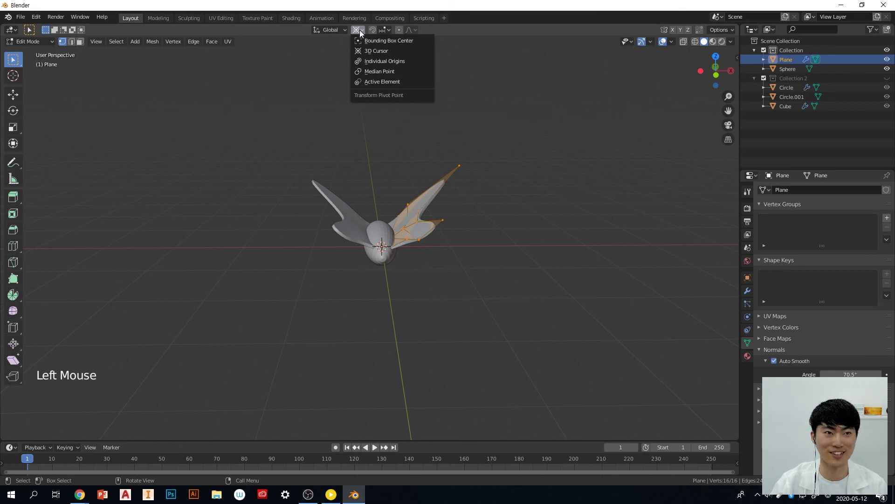
pyautogui.click(390, 73)
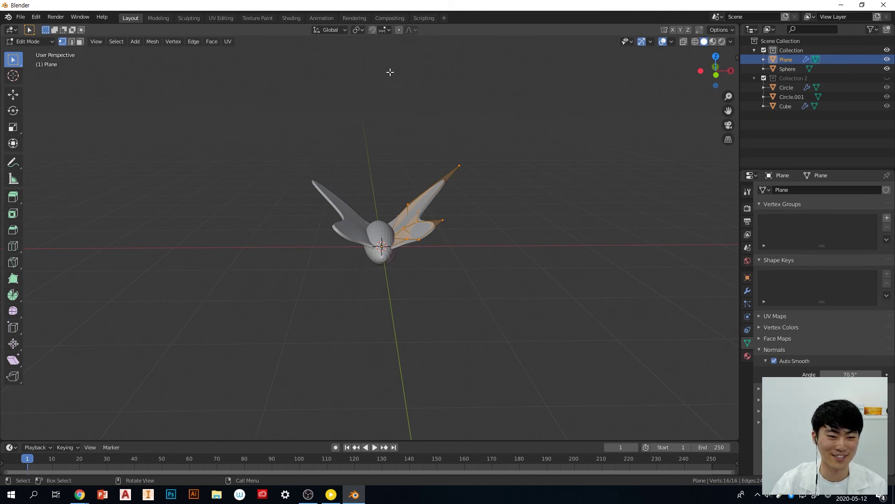
# Scale the whole wing mesh by about 1.264 along the global X axis around the Median Point and return to Object Mode
pyautogui.click(358, 30)
pyautogui.click(396, 71)
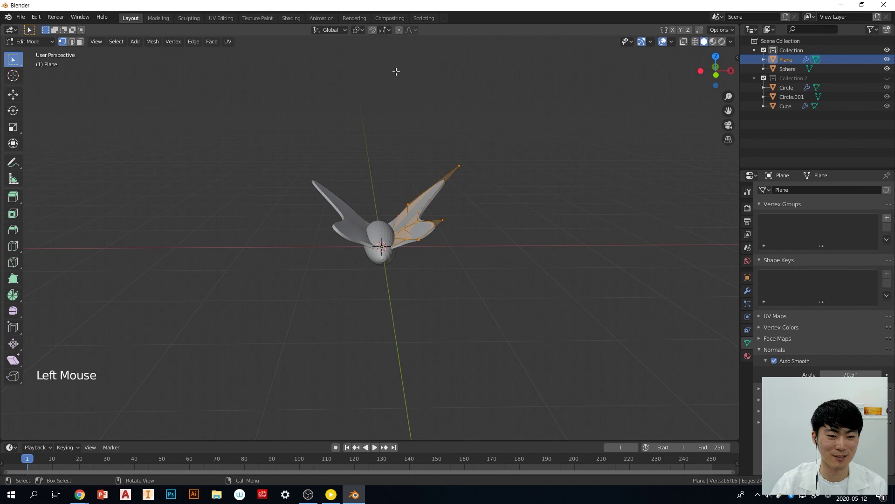
pyautogui.moveTo(494, 274)
pyautogui.mouseDown(button='middle')
pyautogui.moveTo(492, 296)
pyautogui.moveTo(486, 287)
pyautogui.mouseUp(button='middle')
pyautogui.press('s')
pyautogui.press('x')
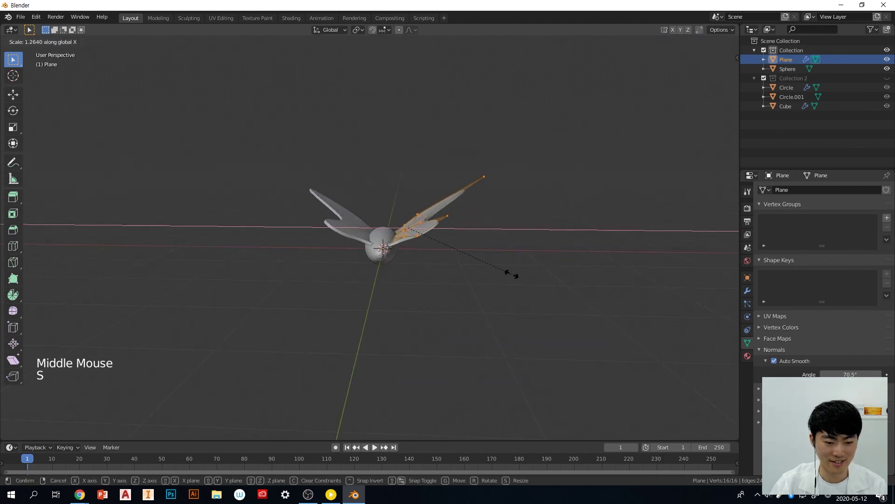
pyautogui.click(516, 276)
pyautogui.press('Tab')
pyautogui.moveTo(495, 253); pyautogui.dragTo(548, 290, button='middle')
pyautogui.click(495, 303)
# Examine the butterfly's wings and body from above, the side and the rear, at close and far range
pyautogui.scroll(-7, 465, 303)
pyautogui.scroll(-4, 464, 303)
pyautogui.moveTo(460, 304); pyautogui.dragTo(463, 346, button='middle')
pyautogui.click(419, 312)
pyautogui.moveTo(460, 313); pyautogui.dragTo(536, 359, button='middle')
pyautogui.scroll(11, 454, 311)
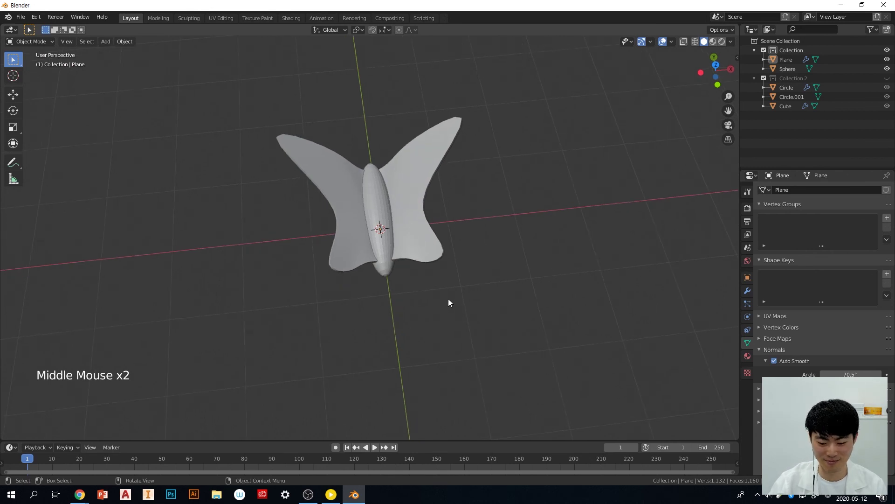
pyautogui.click(469, 332)
pyautogui.moveTo(469, 332); pyautogui.dragTo(463, 326, button='middle')
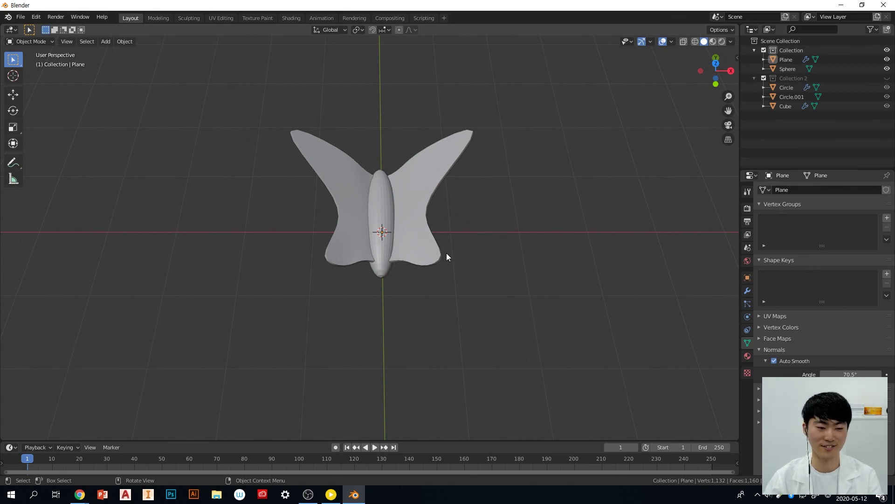
pyautogui.moveTo(440, 250)
pyautogui.mouseDown(button='middle')
pyautogui.moveTo(461, 290)
pyautogui.moveTo(434, 265)
pyautogui.mouseUp(button='middle')
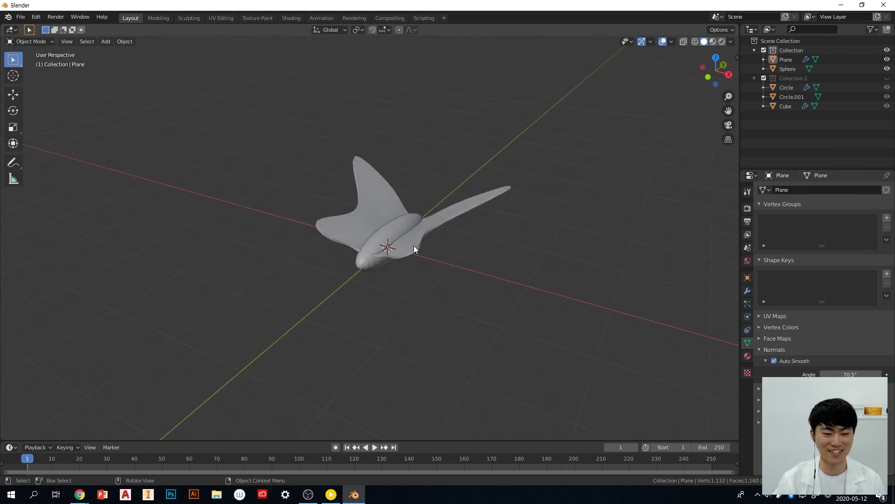
pyautogui.moveTo(413, 245); pyautogui.dragTo(502, 247, button='middle')
pyautogui.moveTo(448, 239); pyautogui.dragTo(476, 278, button='middle')
pyautogui.click(412, 225)
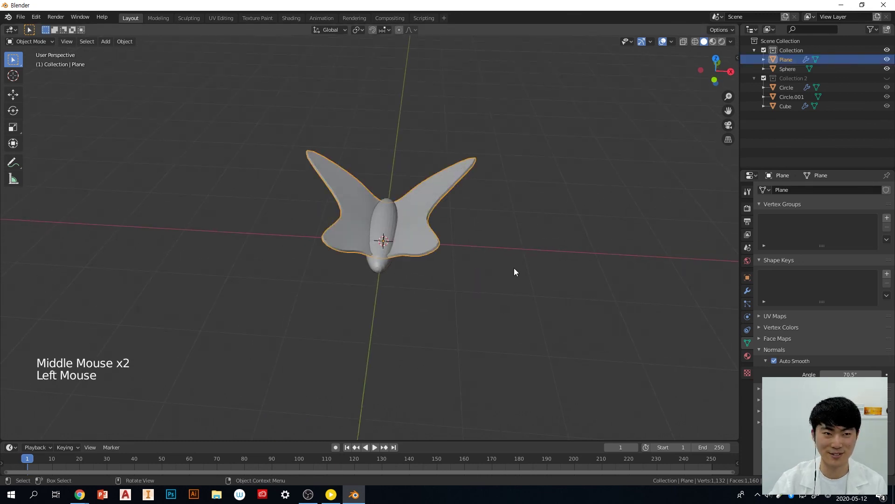
pyautogui.click(464, 278)
pyautogui.moveTo(410, 231); pyautogui.dragTo(537, 256, button='middle')
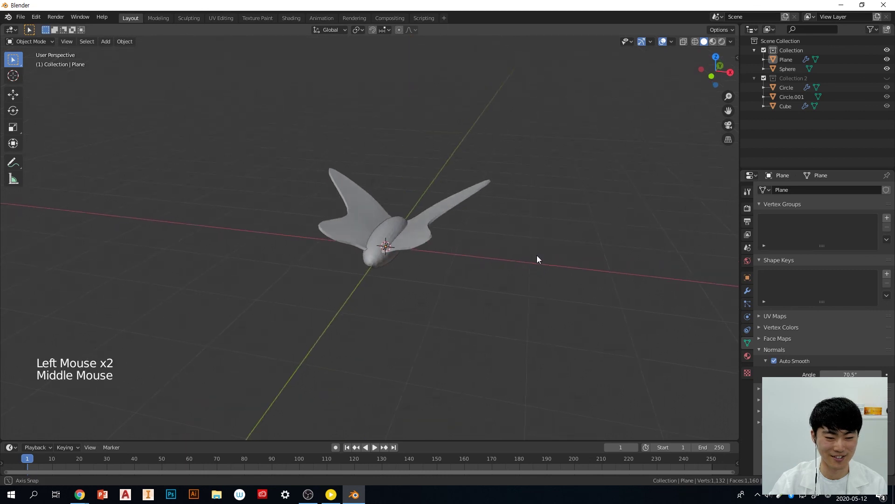
# Delete the butterfly's wings and body from the scene
pyautogui.press('a')
pyautogui.press('x')
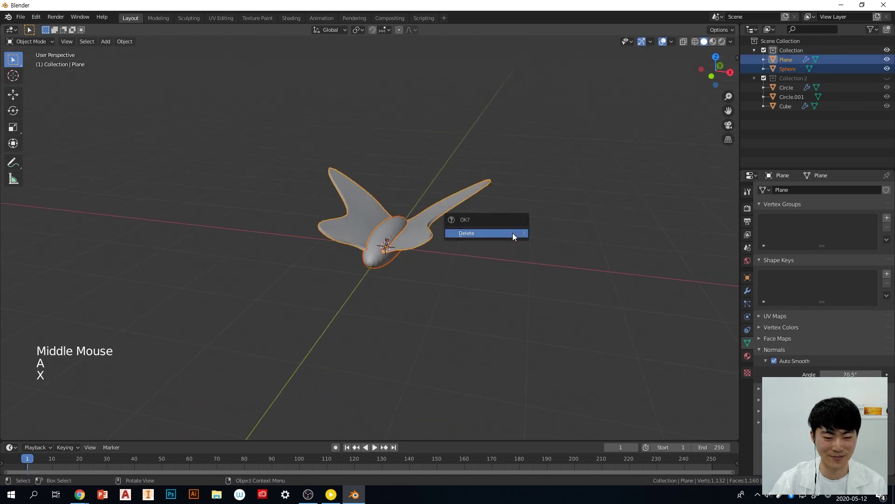
pyautogui.click(513, 233)
pyautogui.moveTo(490, 251); pyautogui.dragTo(496, 251, button='middle')
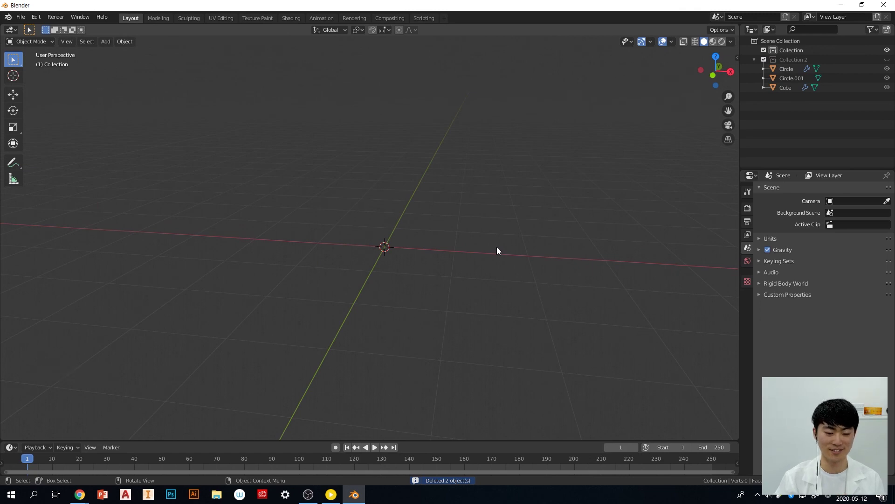
pyautogui.moveTo(429, 282); pyautogui.dragTo(442, 306, button='middle')
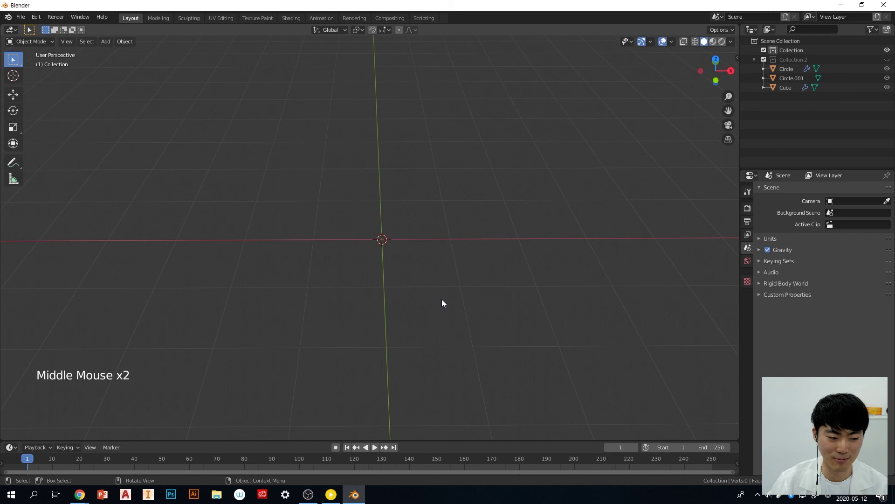
# Add a 2 m cube at the world origin and give it an Array modifier
pyautogui.moveTo(448, 287); pyautogui.dragTo(471, 306, button='middle')
pyautogui.moveTo(543, 321)
pyautogui.mouseDown(button='middle')
pyautogui.moveTo(580, 320)
pyautogui.moveTo(537, 316)
pyautogui.moveTo(539, 325)
pyautogui.mouseUp(button='middle')
pyautogui.hotkey('shift', 'a')
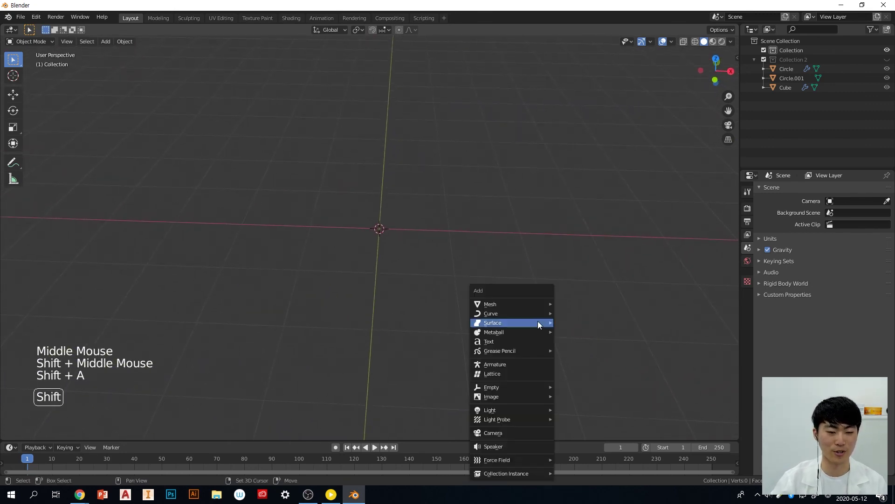
pyautogui.moveTo(551, 304)
pyautogui.click(583, 312)
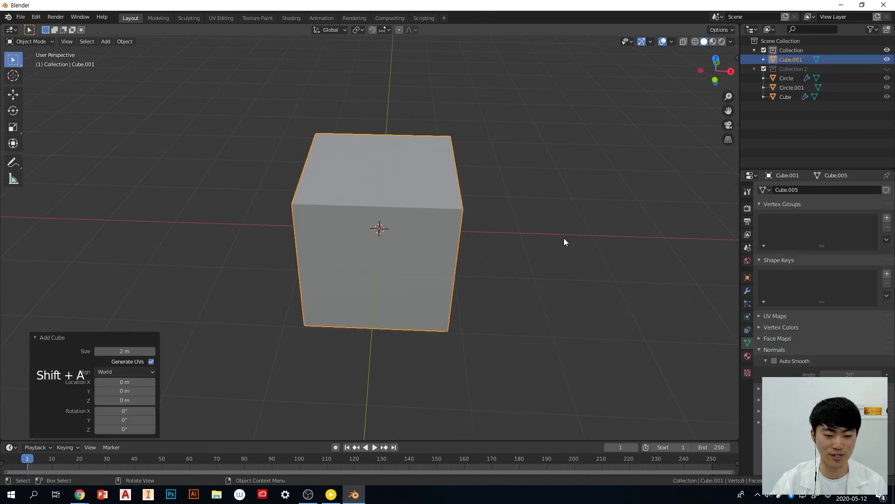
pyautogui.moveTo(535, 236); pyautogui.dragTo(559, 257, button='middle')
pyautogui.click(748, 292)
pyautogui.click(789, 191)
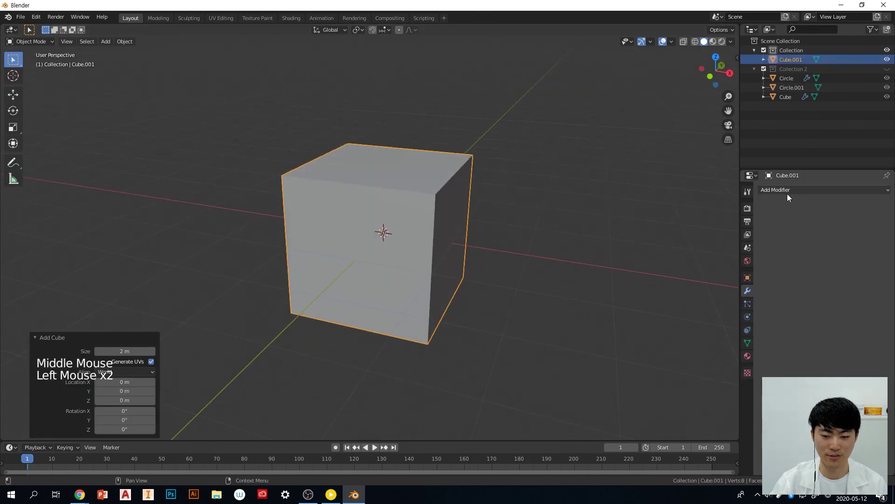
pyautogui.click(662, 208)
pyautogui.scroll(-4, 577, 298)
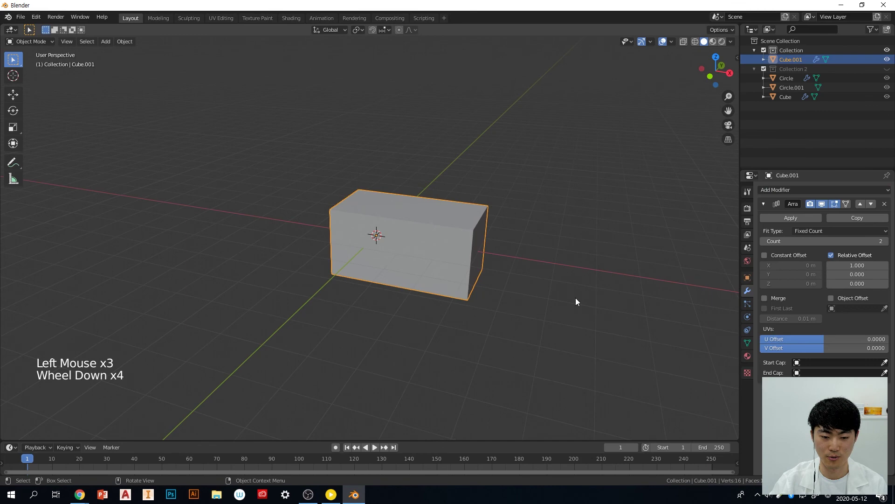
# Set the cube array's relative X offset to 1.200 and its count to 8
pyautogui.moveTo(877, 266)
pyautogui.mouseDown()
pyautogui.moveTo(891, 265)
pyautogui.moveTo(870, 265)
pyautogui.mouseUp()
pyautogui.click(886, 242)
pyautogui.click(885, 242)
pyautogui.click(885, 241)
pyautogui.click(885, 242)
pyautogui.click(885, 242)
pyautogui.click(886, 241)
pyautogui.moveTo(625, 280); pyautogui.dragTo(474, 296, button='middle')
pyautogui.click(571, 269)
pyautogui.scroll(-3, 536, 300)
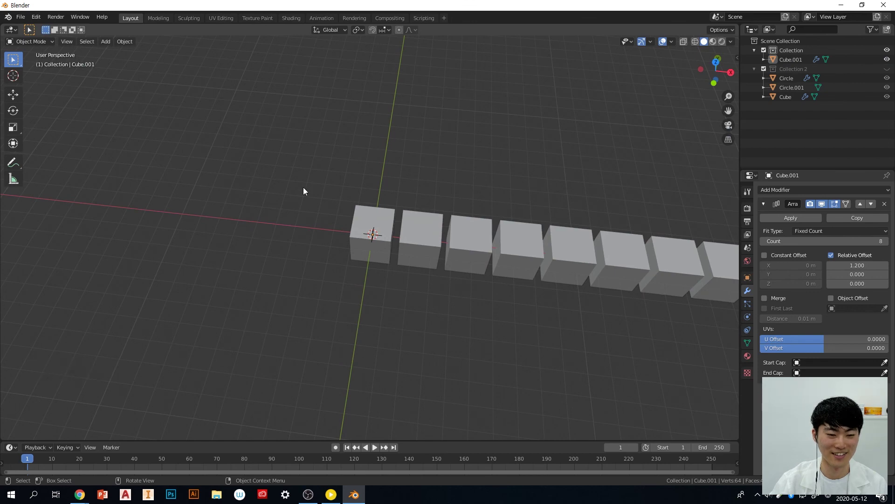
# Select the arrayed row of cubes and delete it
pyautogui.click(384, 231)
pyautogui.click(477, 294)
pyautogui.moveTo(477, 295); pyautogui.dragTo(454, 284, button='middle')
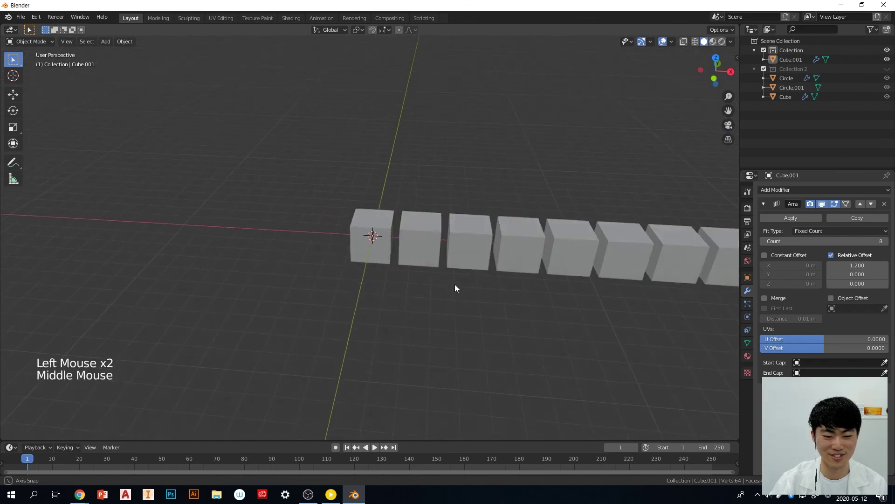
pyautogui.click(471, 250)
pyautogui.click(581, 322)
pyautogui.click(493, 254)
pyautogui.moveTo(494, 254); pyautogui.dragTo(529, 303, button='middle')
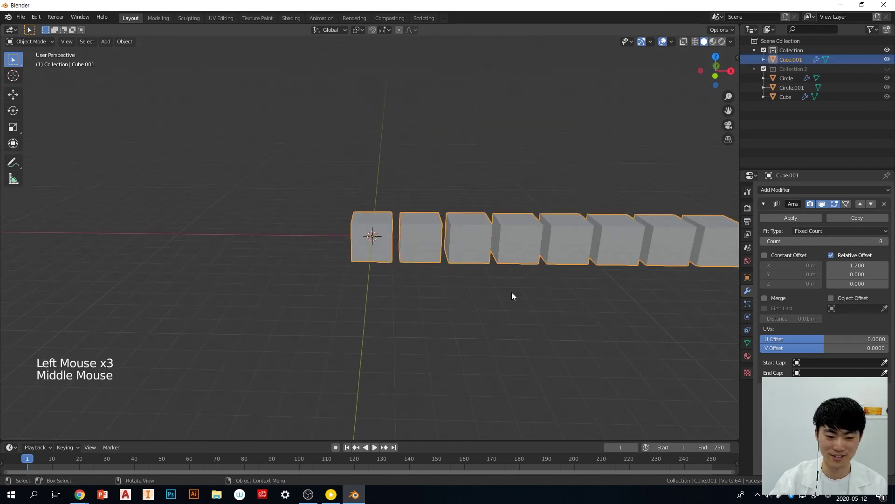
pyautogui.press('x')
pyautogui.click(460, 280)
# Add a new 2 m cube at the world origin and move it 3.89 m along the global X axis
pyautogui.moveTo(461, 281); pyautogui.dragTo(417, 245, button='middle')
pyautogui.hotkey('shift', 'a')
pyautogui.moveTo(418, 241)
pyautogui.click(492, 251)
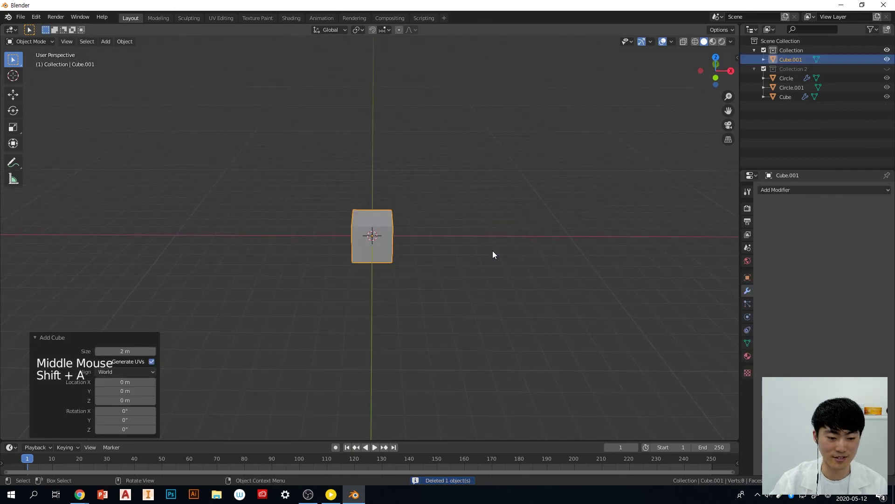
pyautogui.moveTo(497, 293); pyautogui.dragTo(482, 276, button='middle')
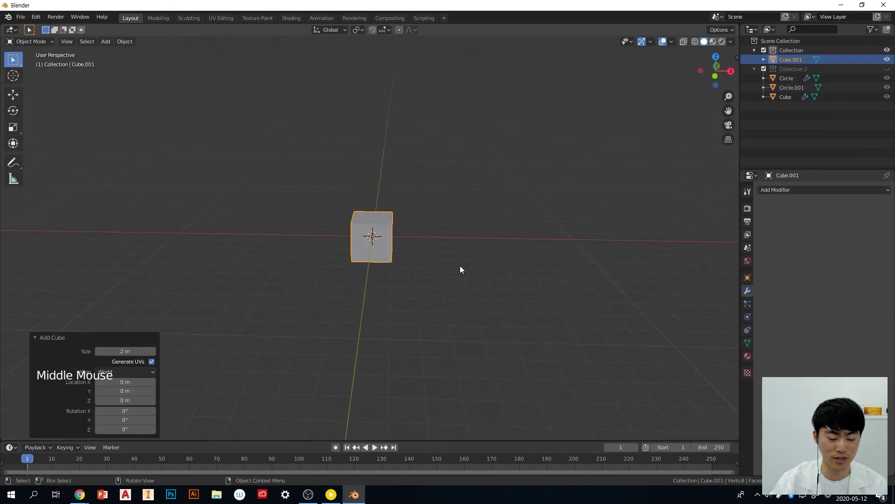
pyautogui.press('g')
pyautogui.press('x')
pyautogui.click(536, 274)
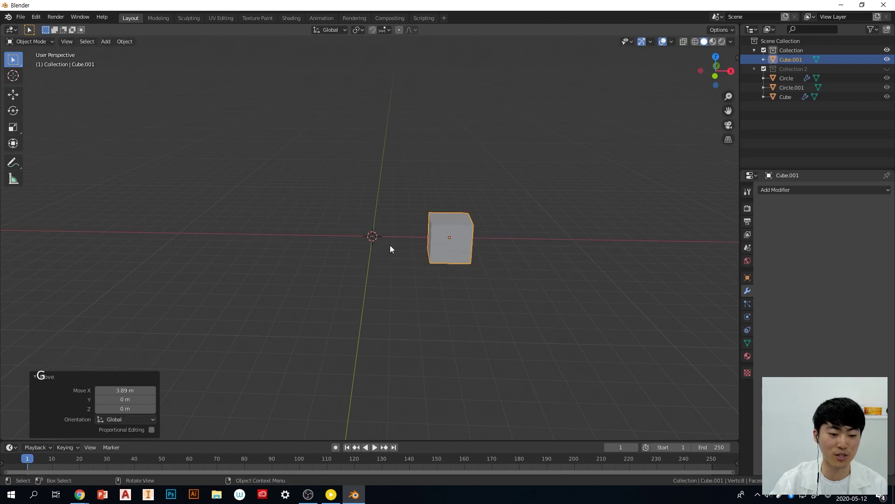
pyautogui.moveTo(412, 256); pyautogui.dragTo(407, 278, button='middle')
pyautogui.click(445, 253)
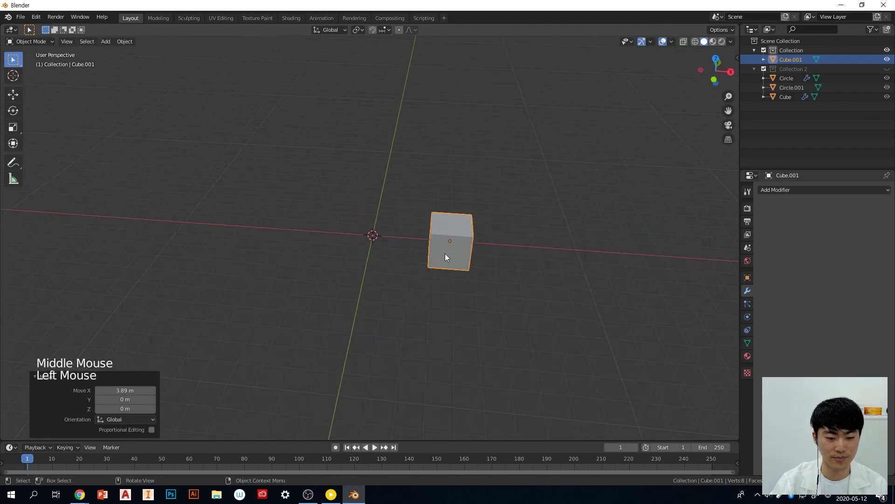
# Clear the selection and add a Plain Axes empty at the 3D cursor
pyautogui.click(494, 279)
pyautogui.press('shift')
pyautogui.hotkey('shift', 'a')
pyautogui.moveTo(254, 183)
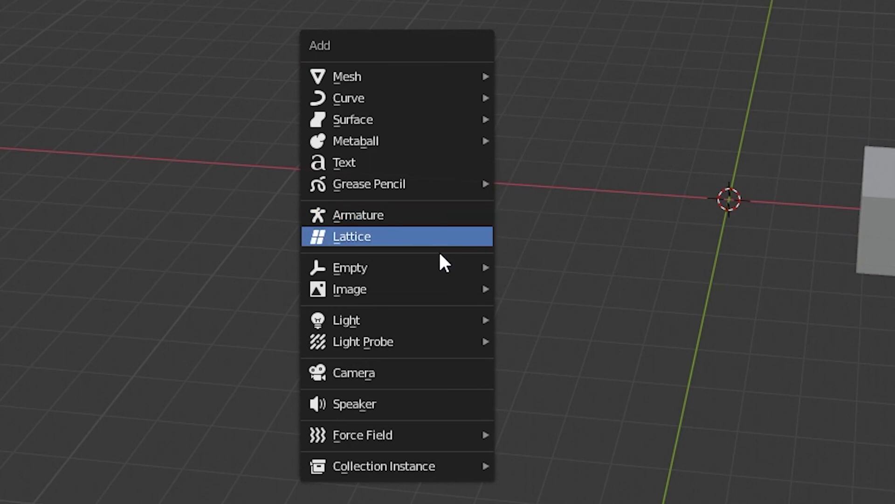
pyautogui.moveTo(245, 263)
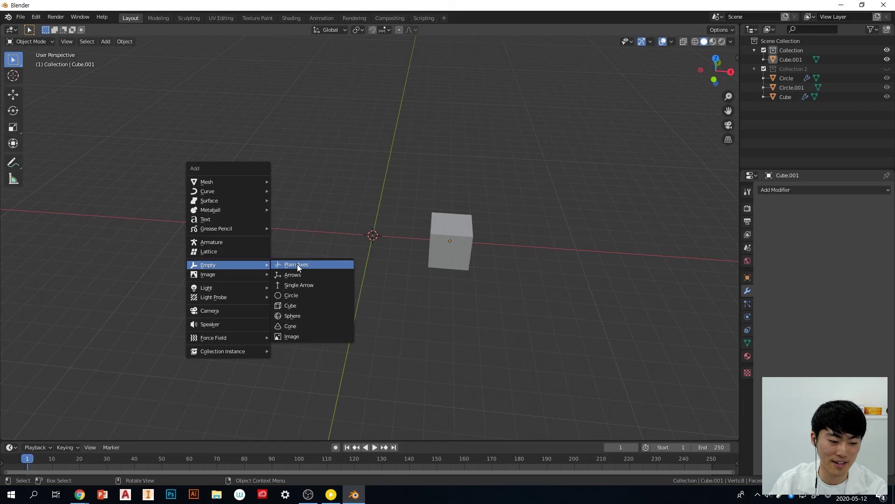
pyautogui.click(518, 265)
pyautogui.scroll(7, 837, 278)
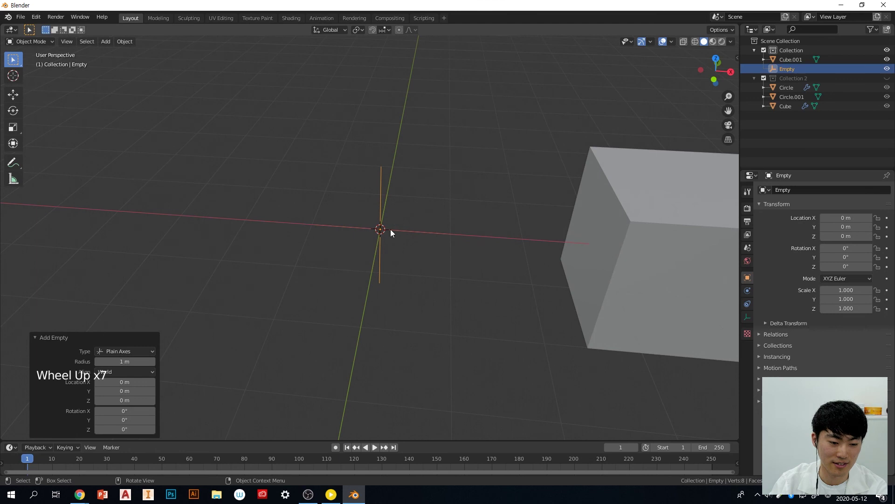
pyautogui.click(419, 255)
pyautogui.click(401, 233)
pyautogui.click(380, 206)
pyautogui.press('g')
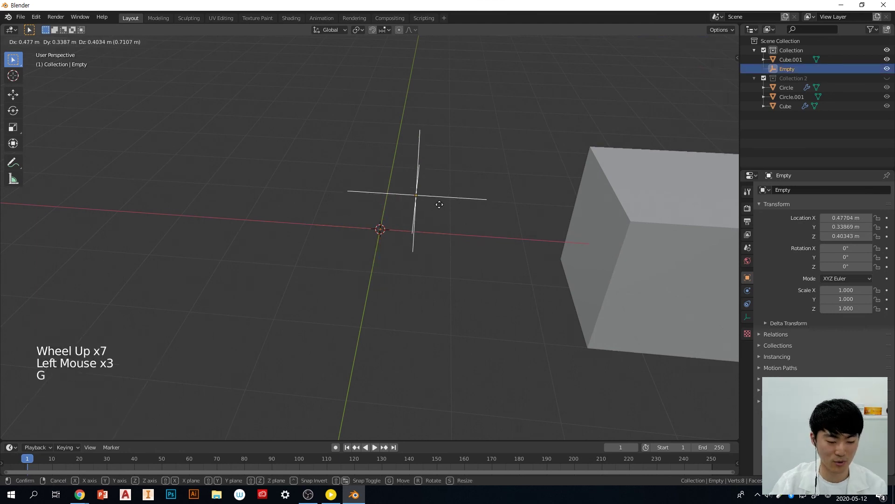
pyautogui.rightClick(403, 223)
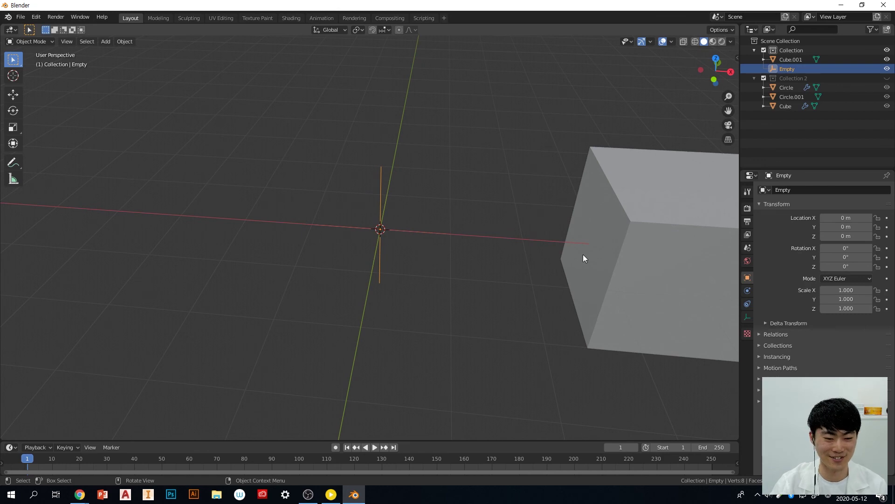
pyautogui.click(599, 250)
pyautogui.click(381, 221)
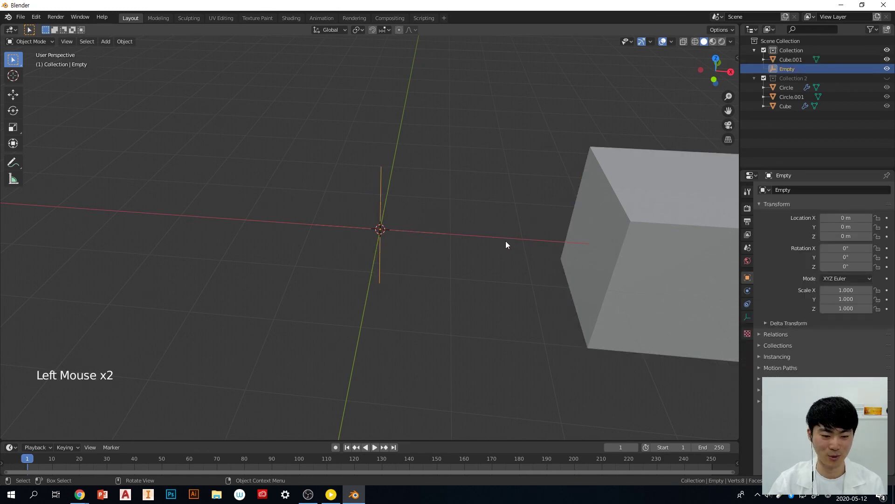
pyautogui.click(476, 257)
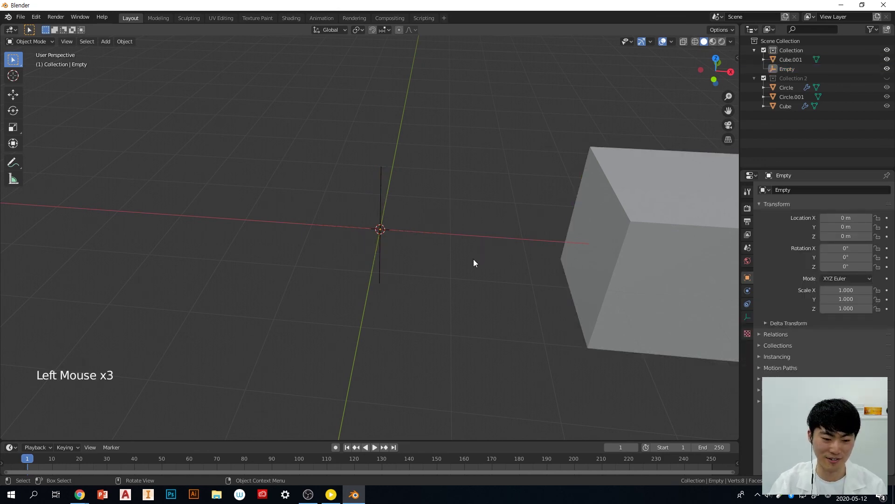
pyautogui.scroll(-4, 481, 255)
pyautogui.click(500, 243)
pyautogui.click(386, 236)
pyautogui.click(386, 236)
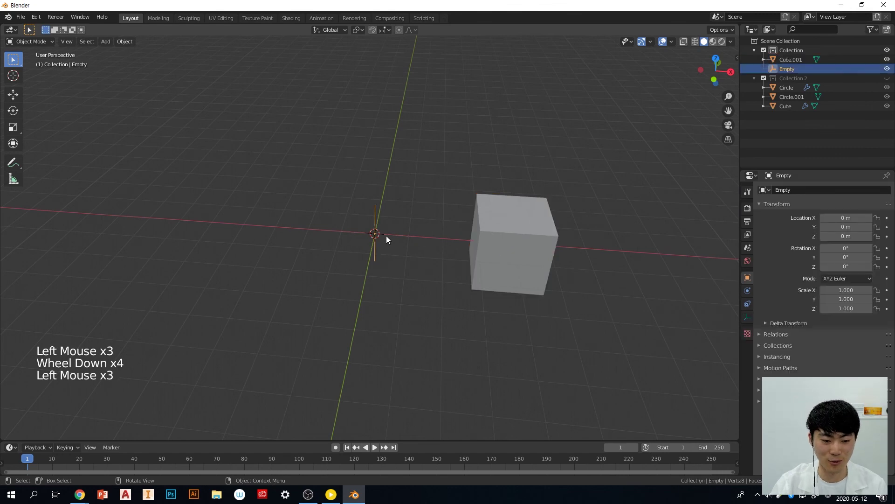
pyautogui.click(520, 242)
pyautogui.click(390, 236)
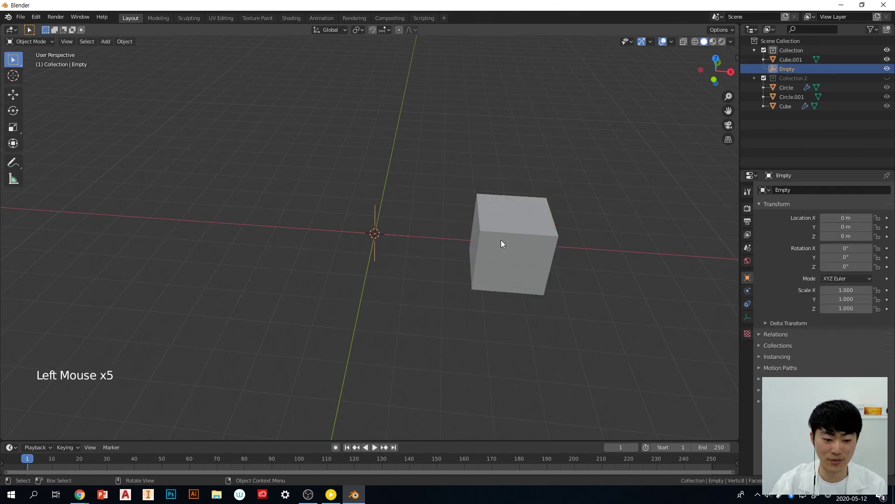
# Add an Array modifier to the cube and turn off its Relative Offset
pyautogui.click(516, 239)
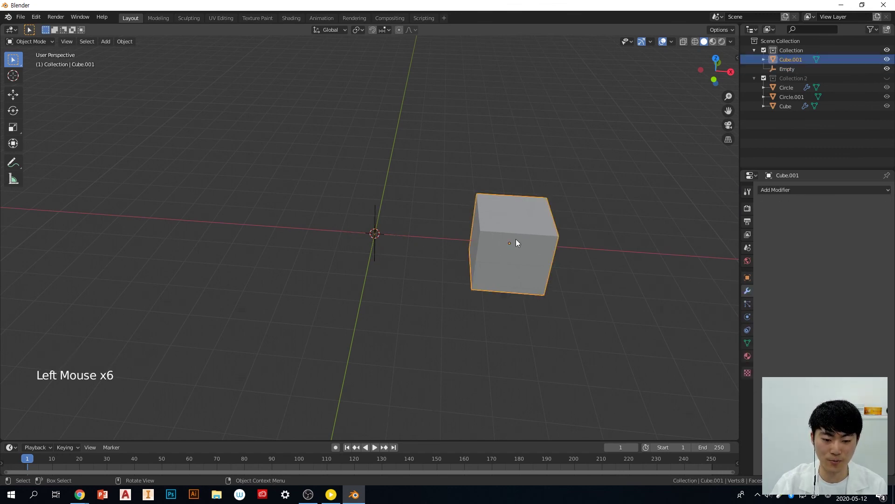
pyautogui.click(810, 190)
pyautogui.click(705, 209)
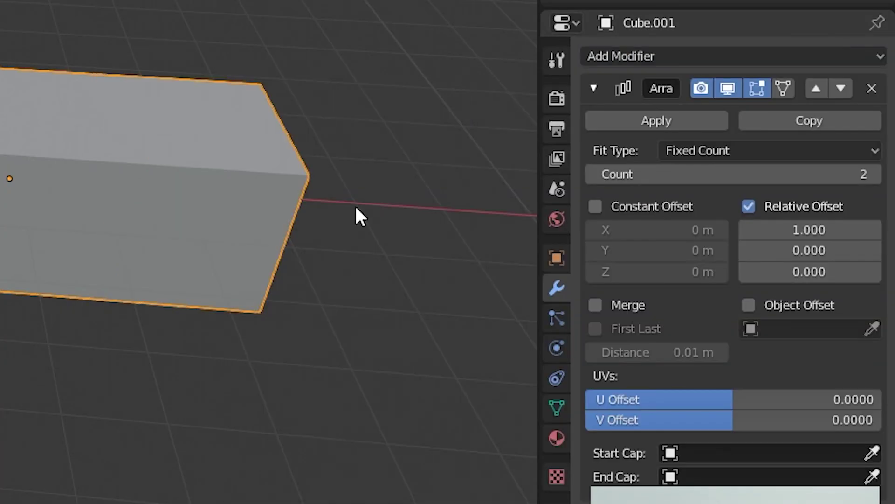
pyautogui.click(749, 207)
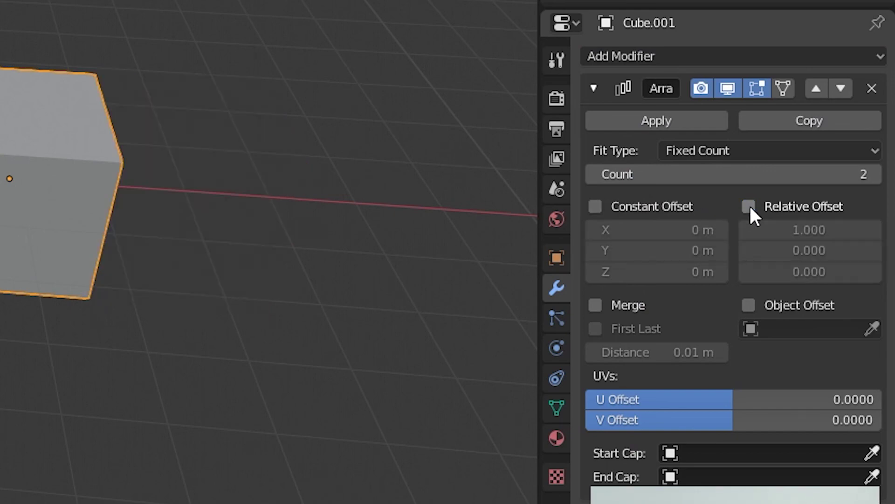
# Enable Object Offset in the cube's array and pick the Plain Axes empty as the offset object
pyautogui.click(750, 303)
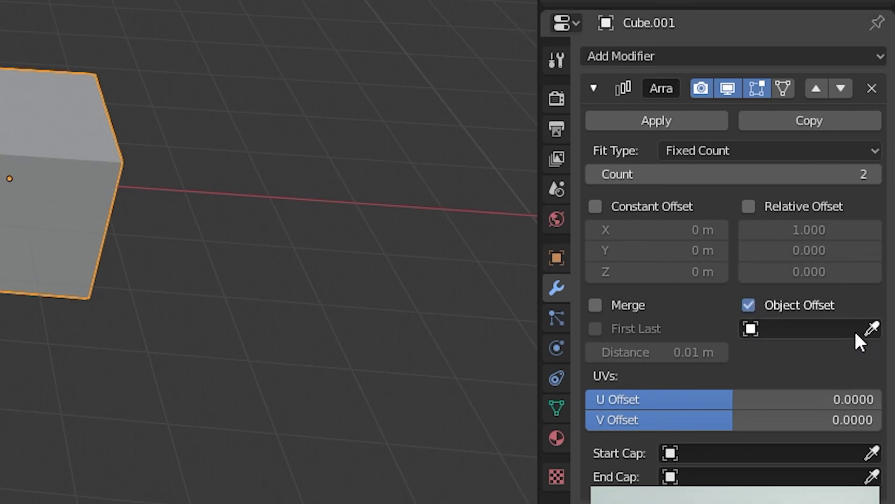
pyautogui.click(869, 329)
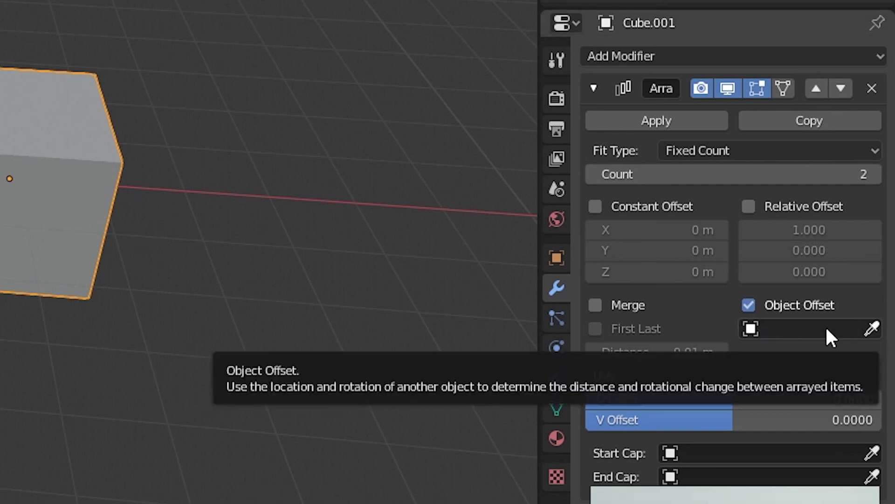
pyautogui.click(873, 328)
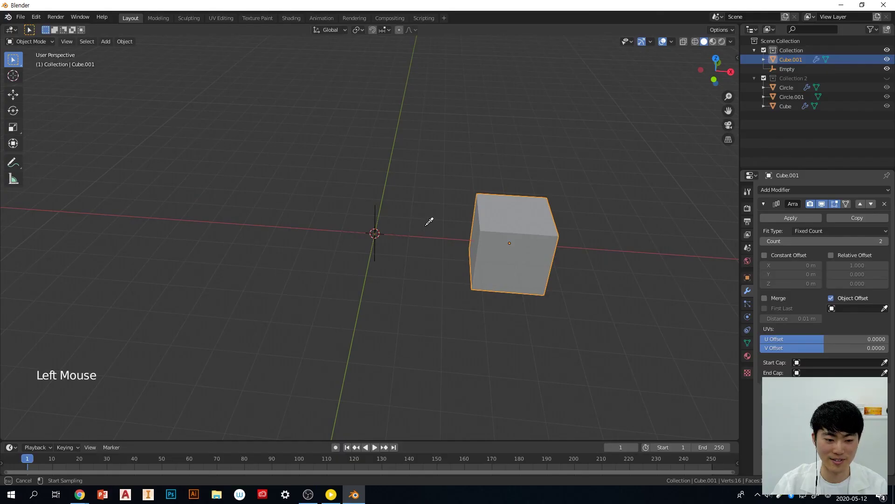
pyautogui.click(377, 212)
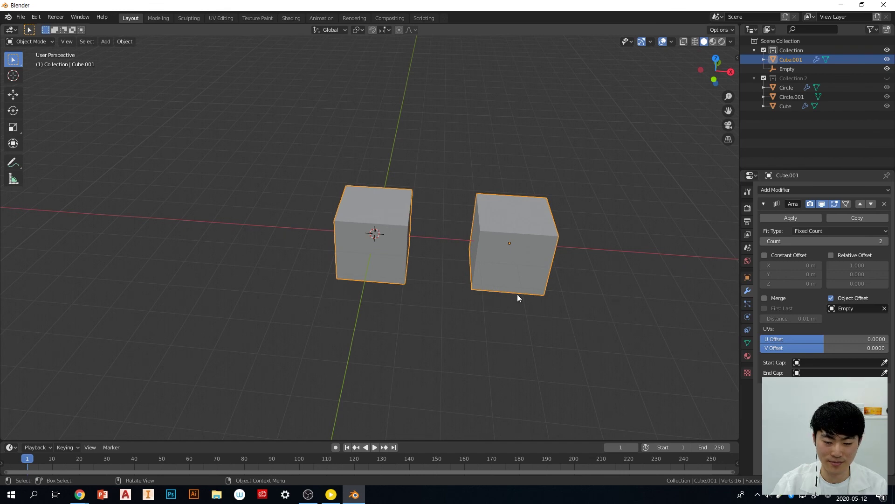
# Set the cube array's count to 4
pyautogui.click(484, 315)
pyautogui.moveTo(451, 255); pyautogui.dragTo(434, 243, button='middle')
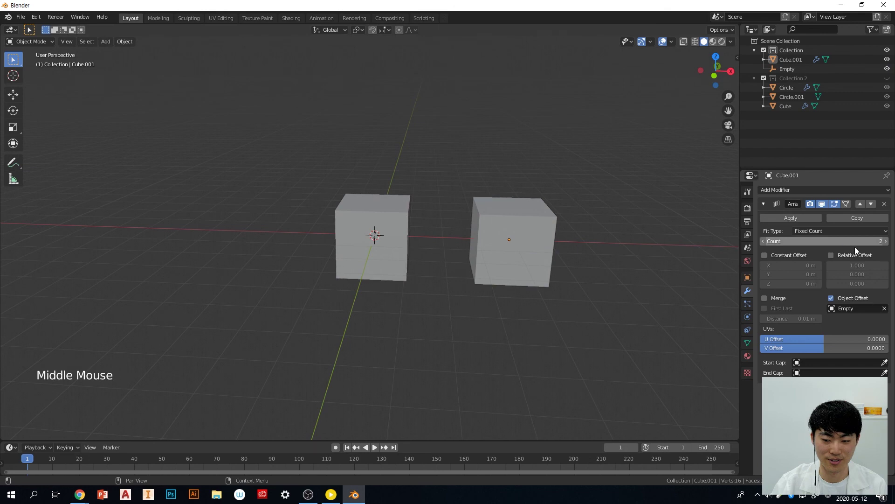
pyautogui.click(886, 241)
pyautogui.click(887, 241)
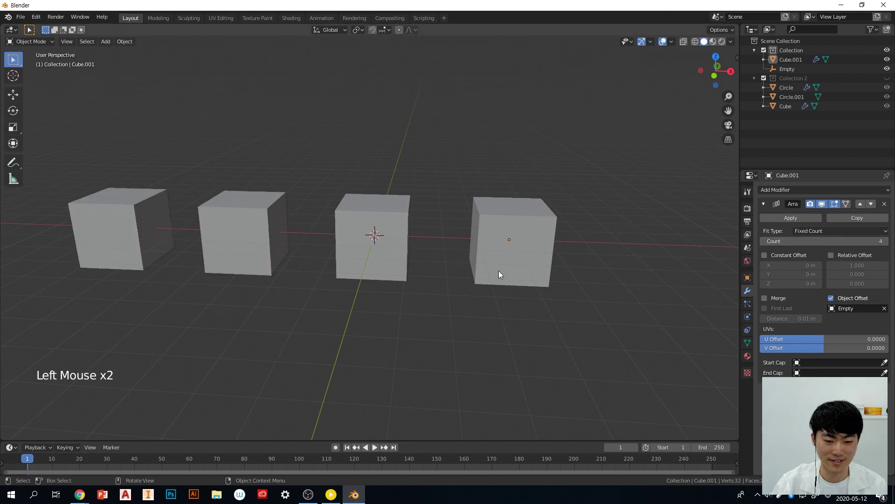
# Try moving the original cube freely to see how its arrayed copies respond relative to the empty
pyautogui.click(516, 246)
pyautogui.click(370, 235)
pyautogui.click(373, 236)
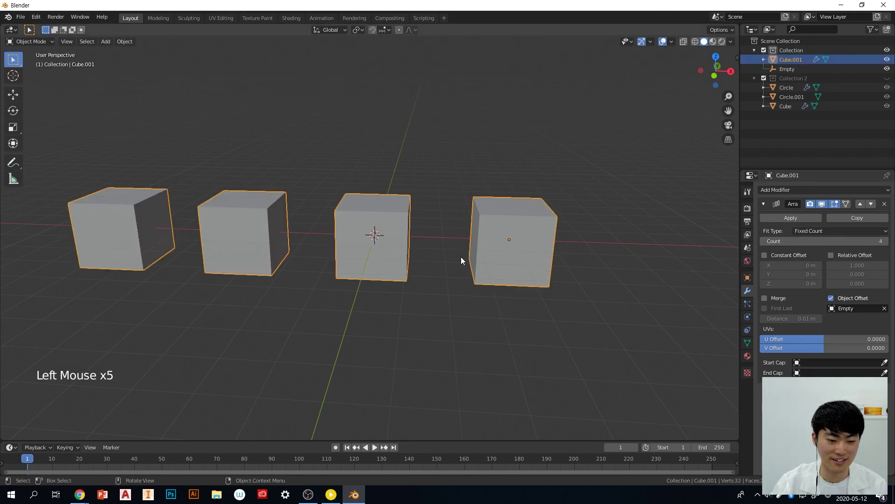
pyautogui.click(462, 256)
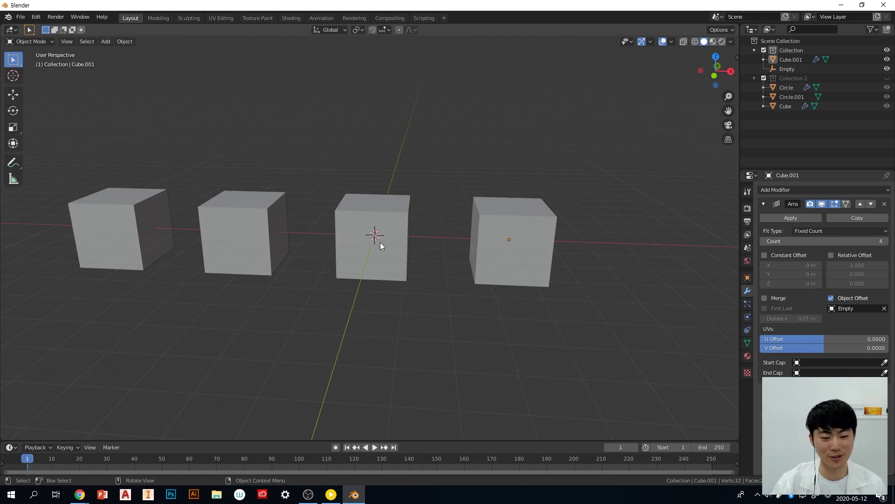
pyautogui.click(542, 248)
pyautogui.moveTo(542, 248); pyautogui.dragTo(582, 284, button='middle')
pyautogui.press('g')
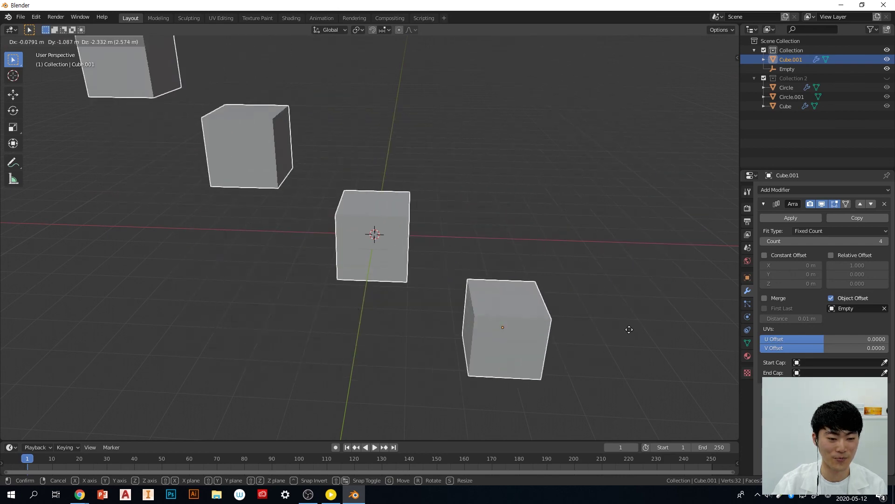
pyautogui.click(589, 332)
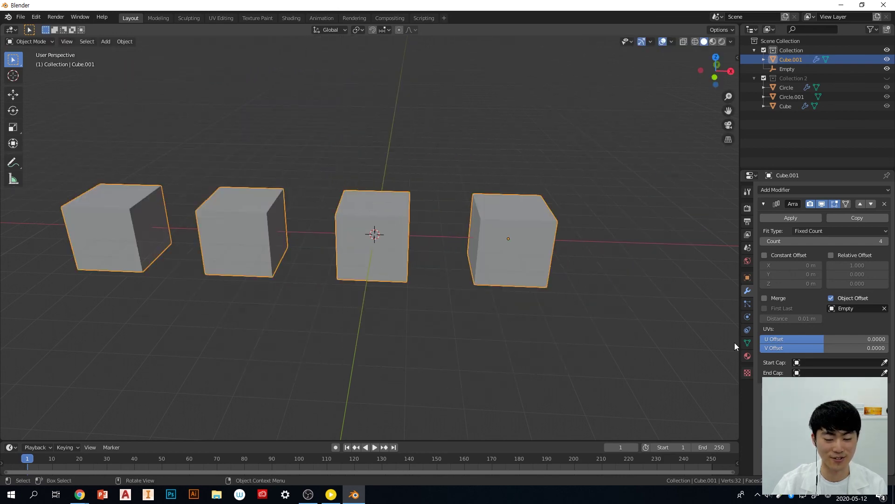
# Turn off the array's Object Offset and rotate the Plain Axes empty 45° about the global Z axis
pyautogui.click(511, 328)
pyautogui.click(831, 297)
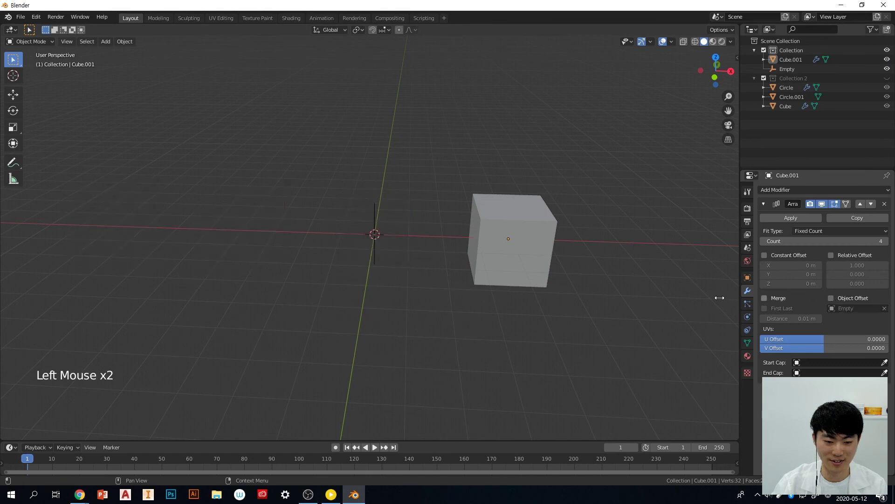
pyautogui.click(412, 236)
pyautogui.moveTo(442, 287); pyautogui.dragTo(398, 245, button='middle')
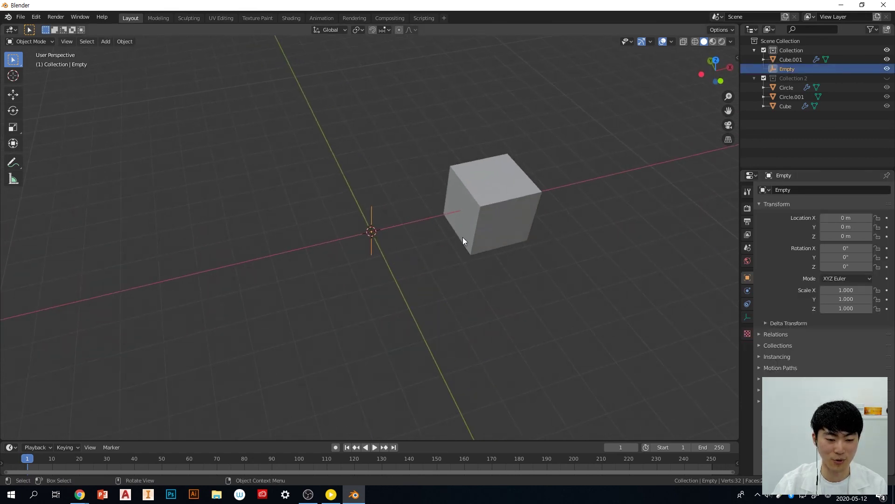
pyautogui.moveTo(486, 242); pyautogui.dragTo(421, 289, button='middle')
pyautogui.press('r')
pyautogui.write('z')
pyautogui.write('45')
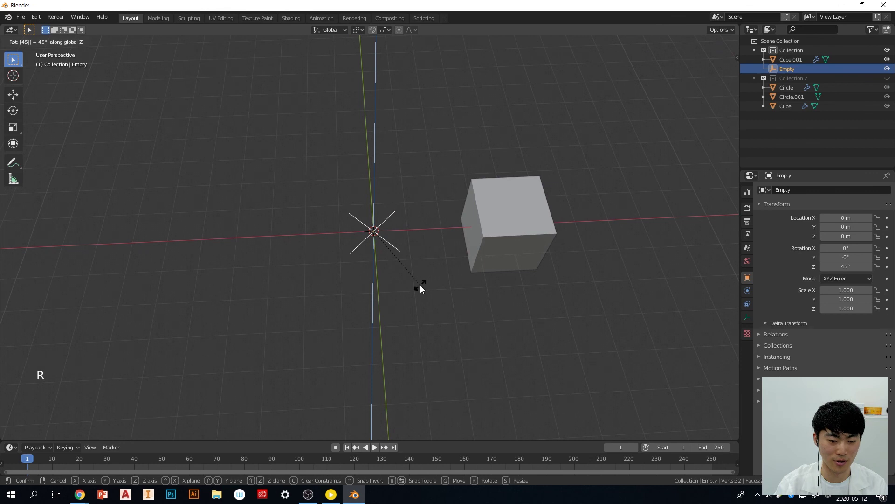
pyautogui.click(421, 284)
pyautogui.moveTo(422, 288); pyautogui.dragTo(421, 278, button='middle')
pyautogui.click(421, 279)
pyautogui.click(396, 227)
pyautogui.click(434, 277)
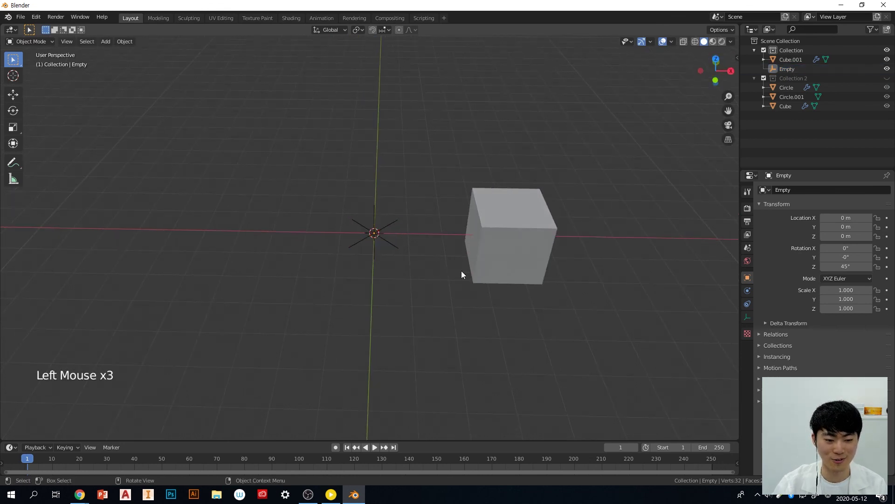
# Re-enable Object Offset in the cube's Array modifier and examine how the copies are arranged
pyautogui.moveTo(462, 273); pyautogui.dragTo(442, 273, button='middle')
pyautogui.click(511, 253)
pyautogui.click(832, 298)
pyautogui.moveTo(537, 321); pyautogui.dragTo(384, 226, button='middle')
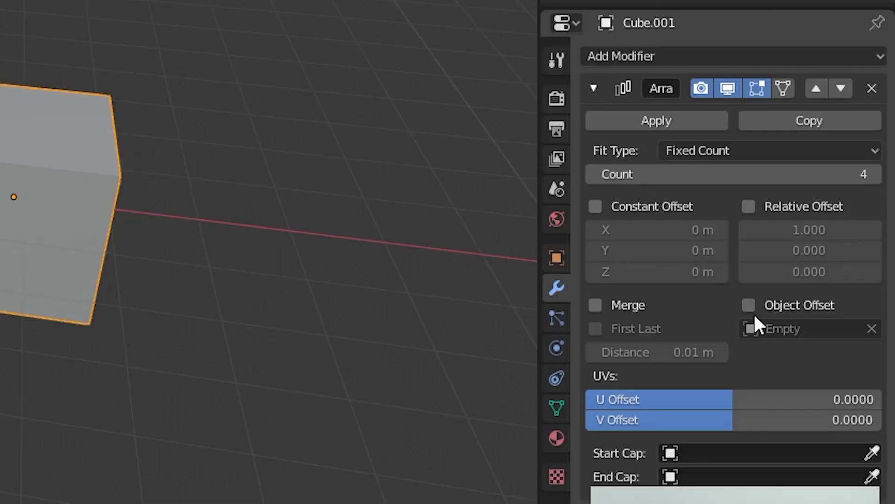
pyautogui.scroll(-4, 441, 329)
pyautogui.moveTo(480, 286); pyautogui.dragTo(399, 267, button='middle')
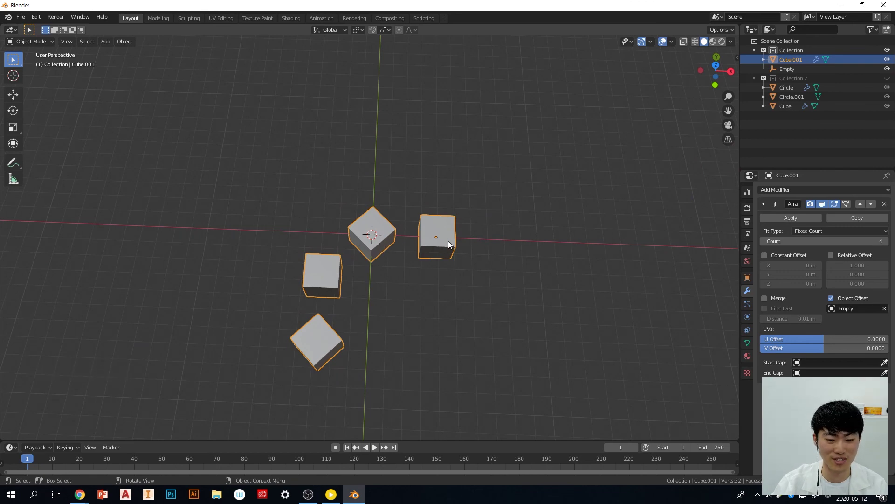
pyautogui.moveTo(449, 240); pyautogui.dragTo(456, 253, button='middle')
pyautogui.scroll(2, 374, 292)
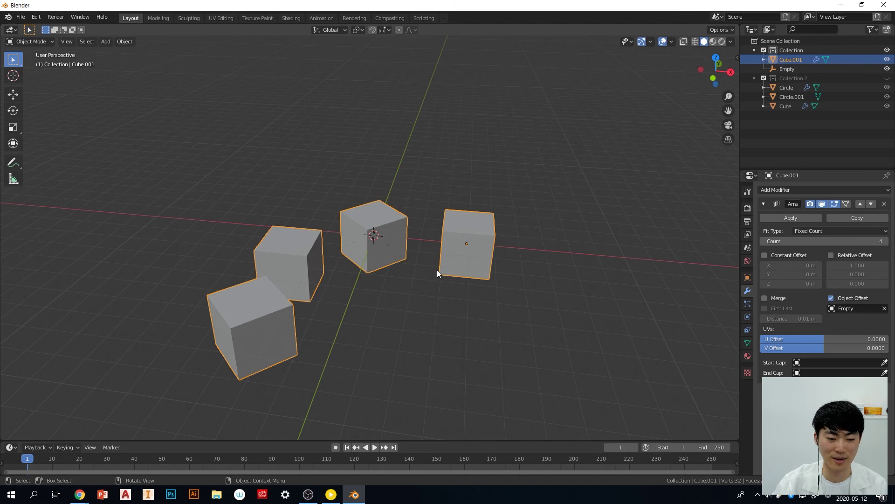
pyautogui.moveTo(554, 279); pyautogui.dragTo(463, 251, button='middle')
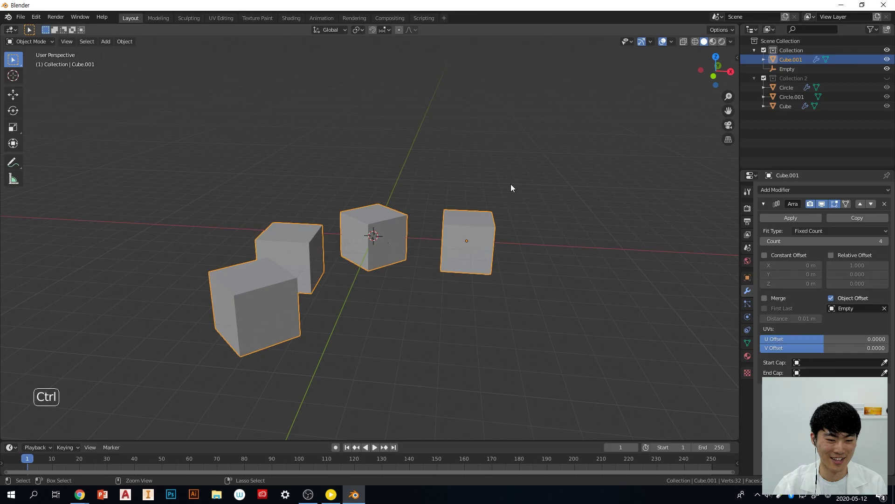
# Apply the arrayed cube's Location transform so its copies rotate around the empty
pyautogui.hotkey('ctrl', 'a')
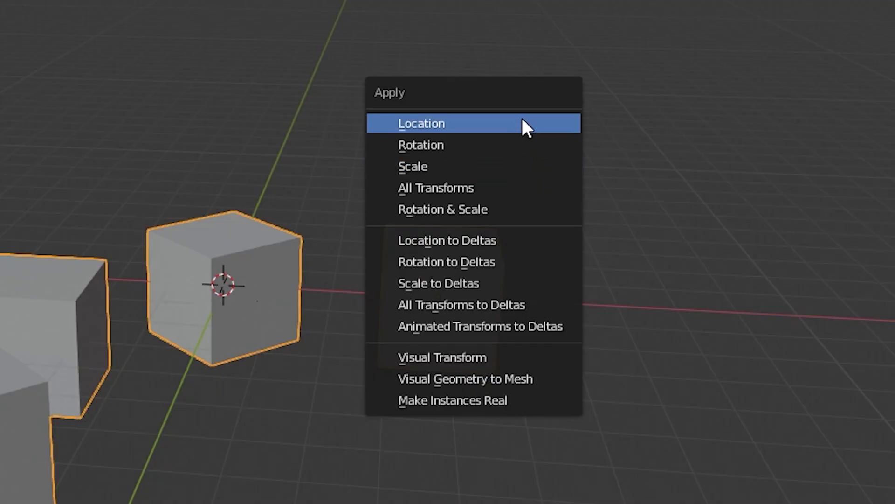
pyautogui.click(522, 123)
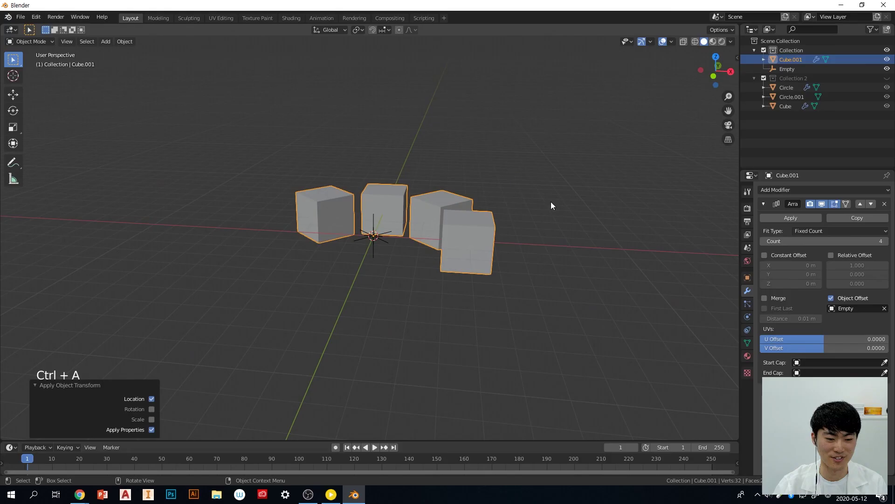
pyautogui.moveTo(550, 201); pyautogui.dragTo(558, 239, button='middle')
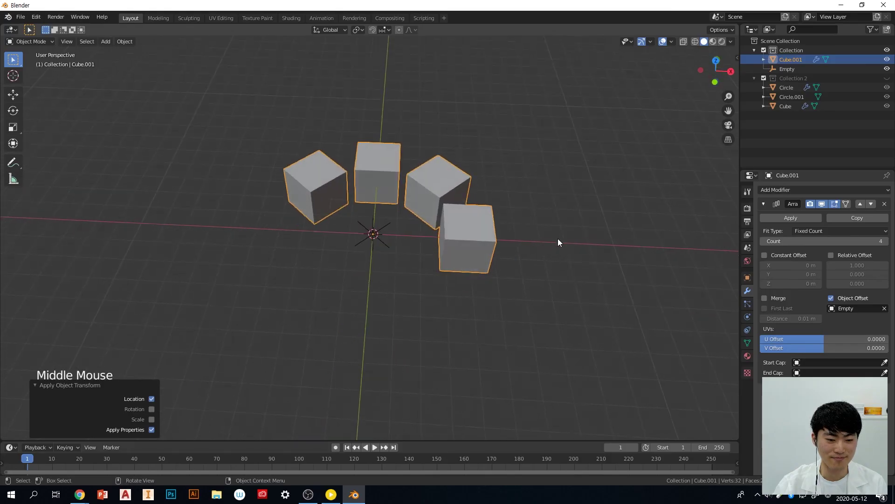
pyautogui.click(581, 278)
pyautogui.moveTo(471, 237); pyautogui.dragTo(461, 272, button='middle')
pyautogui.click(477, 238)
pyautogui.click(381, 237)
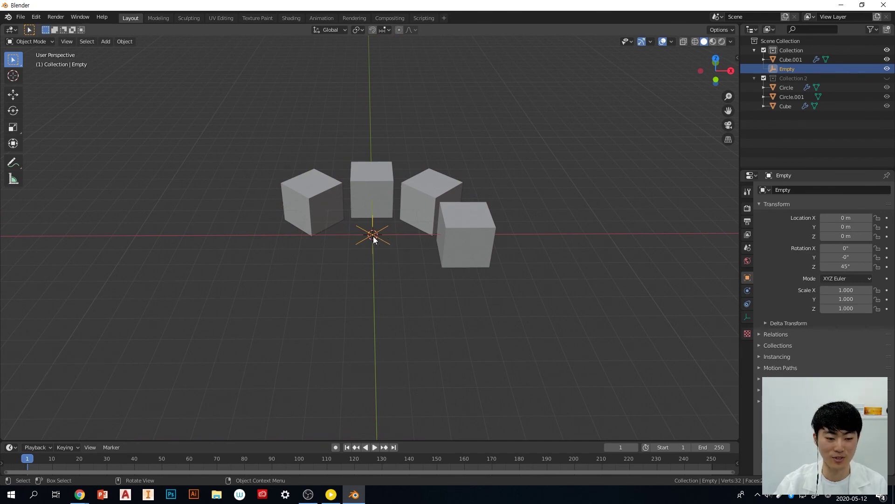
pyautogui.click(376, 242)
pyautogui.click(387, 240)
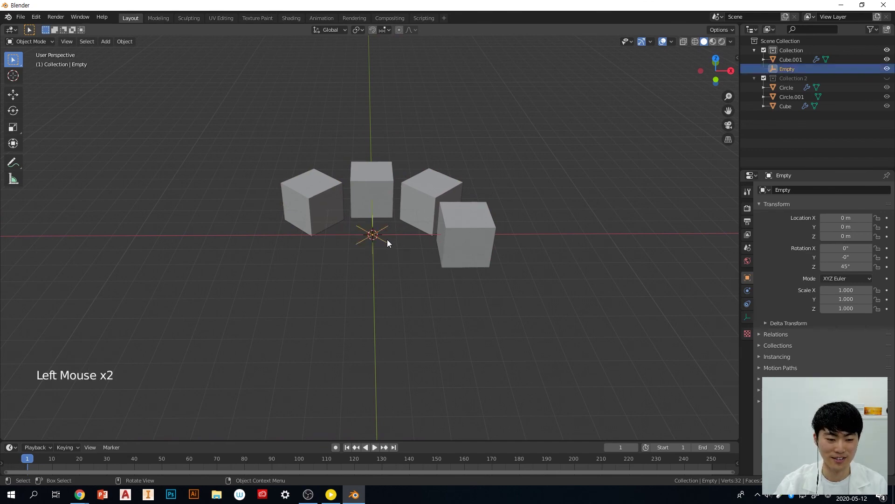
# Set the cube array's count to 8 to complete the ring around the empty
pyautogui.click(460, 240)
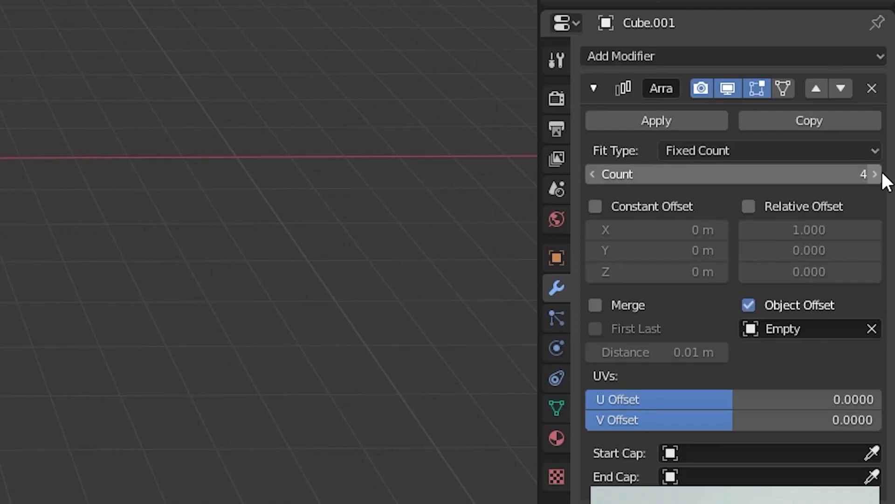
pyautogui.click(887, 241)
pyautogui.click(887, 241)
pyautogui.click(875, 174)
pyautogui.click(875, 174)
pyautogui.moveTo(175, 243); pyautogui.dragTo(171, 321, button='middle')
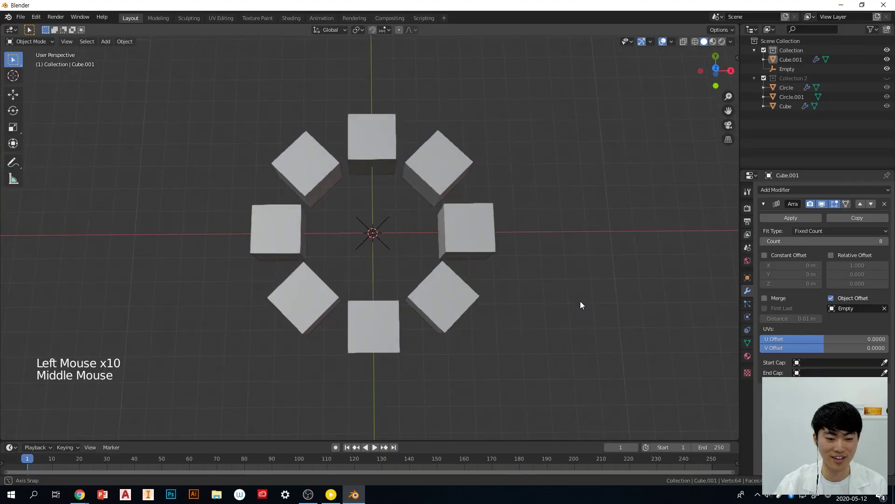
pyautogui.moveTo(580, 305); pyautogui.dragTo(566, 274, button='middle')
# Try rotating the empty about the global Z axis to see how the ring of cubes changes
pyautogui.click(382, 240)
pyautogui.press('r')
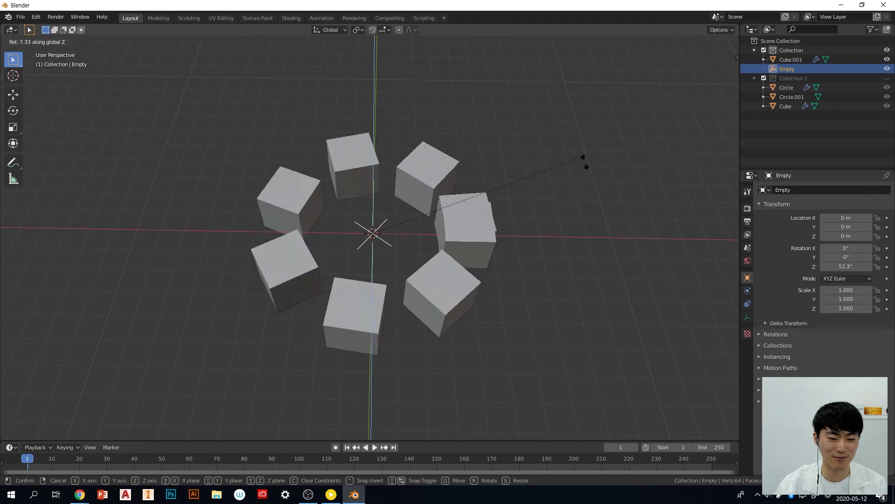
pyautogui.rightClick(593, 243)
pyautogui.moveTo(586, 267); pyautogui.dragTo(586, 250, button='middle')
pyautogui.click(586, 250)
# Raise the empty along the global Z axis by about 1.6 m and again by about 2.78 m, making the cubes spiral upward
pyautogui.click(377, 240)
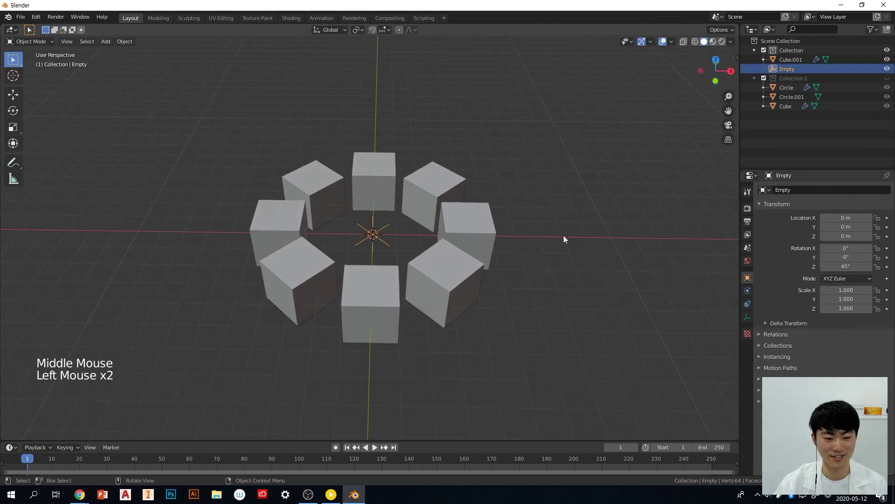
pyautogui.click(546, 243)
pyautogui.click(394, 244)
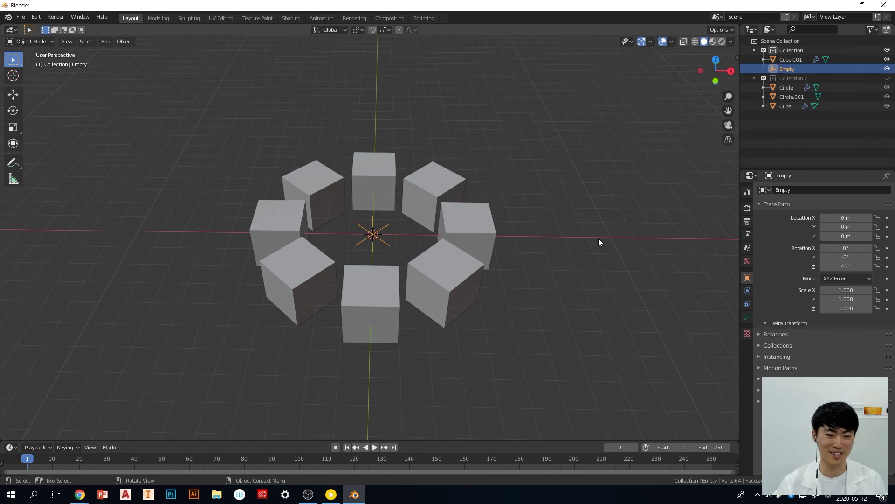
pyautogui.moveTo(599, 233); pyautogui.dragTo(569, 259, button='middle')
pyautogui.press('g')
pyautogui.press('z')
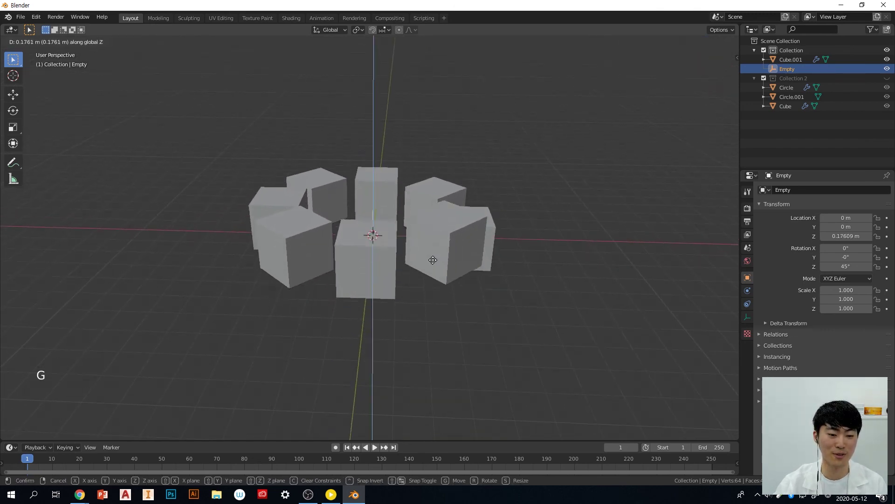
pyautogui.scroll(-5, 434, 252)
pyautogui.click(438, 239)
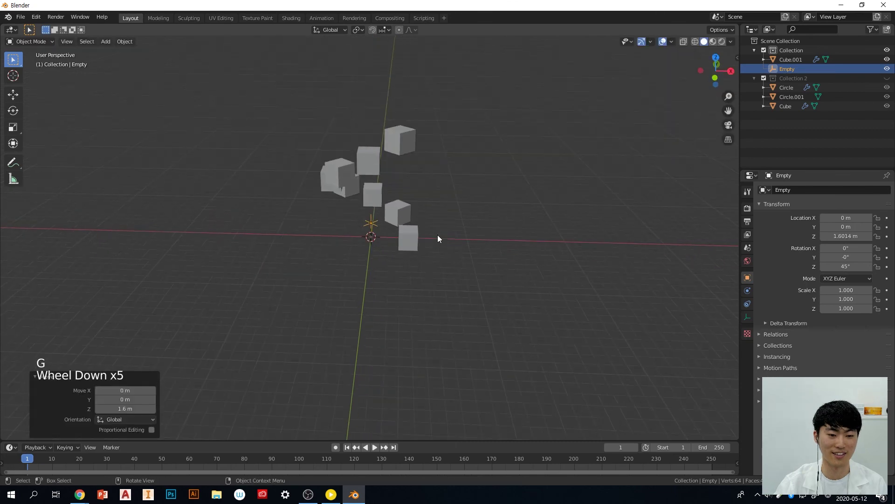
pyautogui.moveTo(437, 234); pyautogui.dragTo(438, 228, button='middle')
pyautogui.press('g')
pyautogui.keyDown('ctrl'); pyautogui.click(456, 208); pyautogui.keyUp('ctrl')
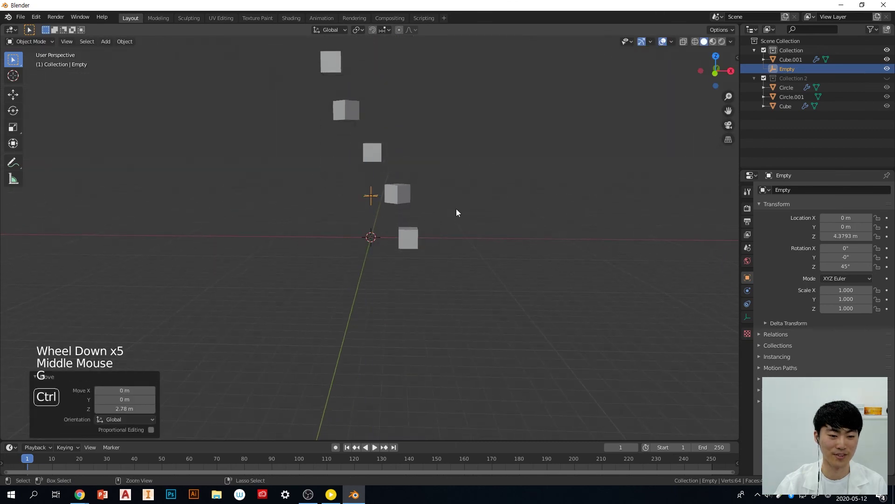
# Undo the empty's upward moves
pyautogui.hotkey('ctrl', 'z')
pyautogui.hotkey('ctrl', 'z')
pyautogui.hotkey('ctrl', 'z')
# Try rotating the empty about the global X axis and freely to see how the ring of cubes changes
pyautogui.moveTo(458, 211); pyautogui.dragTo(467, 250, button='middle')
pyautogui.press('r')
pyautogui.press('x')
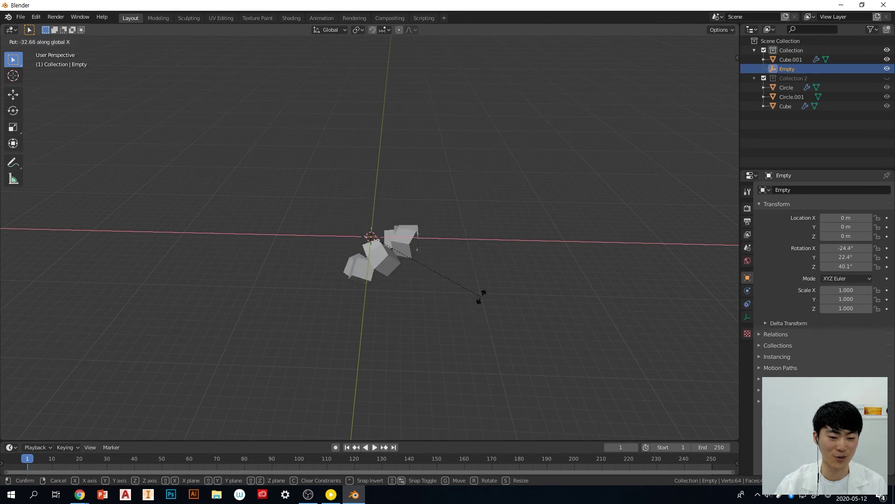
pyautogui.rightClick(481, 219)
pyautogui.moveTo(482, 233); pyautogui.dragTo(487, 276, button='middle')
pyautogui.scroll(4, 486, 276)
pyautogui.moveTo(557, 286); pyautogui.dragTo(581, 216, button='middle')
pyautogui.press('r')
pyautogui.rightClick(583, 223)
pyautogui.moveTo(575, 307); pyautogui.dragTo(527, 294, button='middle')
pyautogui.click(545, 249)
pyautogui.moveTo(545, 249); pyautogui.dragTo(412, 250, button='middle')
pyautogui.click(413, 250)
pyautogui.click(383, 239)
pyautogui.click(379, 245)
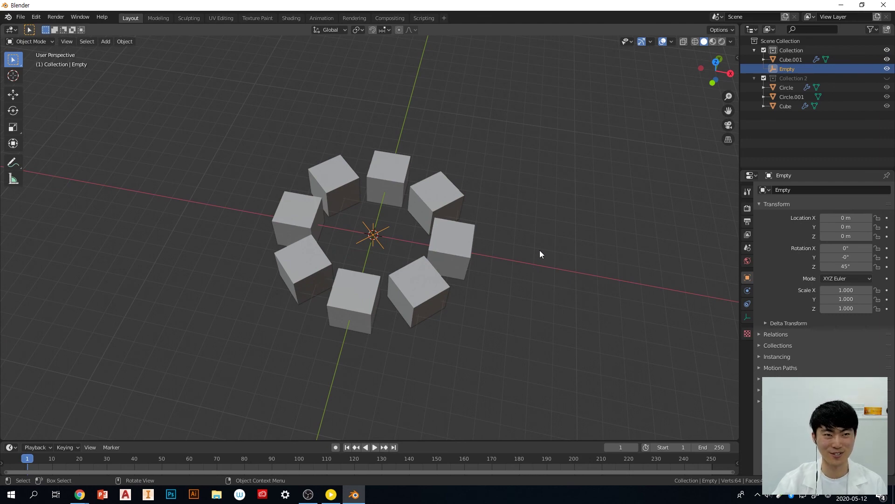
pyautogui.moveTo(476, 262); pyautogui.dragTo(494, 269, button='middle')
pyautogui.click(555, 268)
pyautogui.click(385, 245)
pyautogui.click(384, 245)
# Select the arrayed cube and scale its mesh down to 0.284 in Edit Mode
pyautogui.click(451, 237)
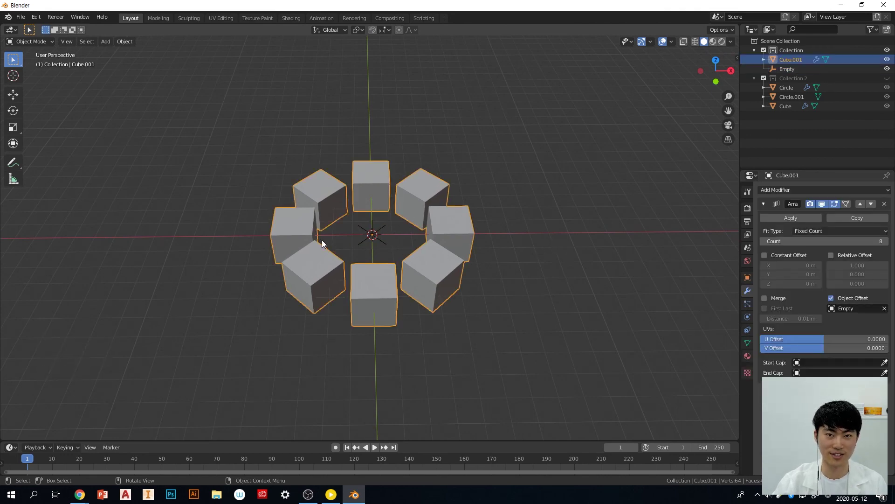
pyautogui.click(371, 284)
pyautogui.moveTo(383, 295); pyautogui.dragTo(452, 258, button='middle')
pyautogui.scroll(-2, 508, 295)
pyautogui.press('Tab')
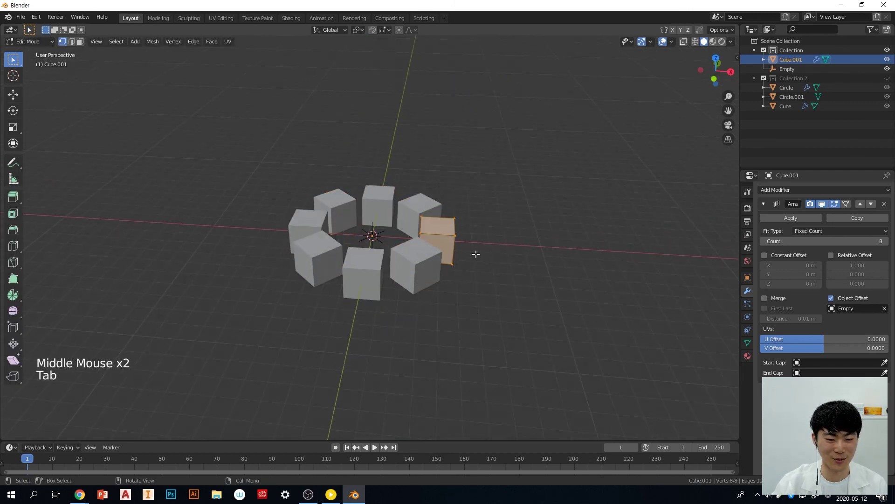
pyautogui.press('s')
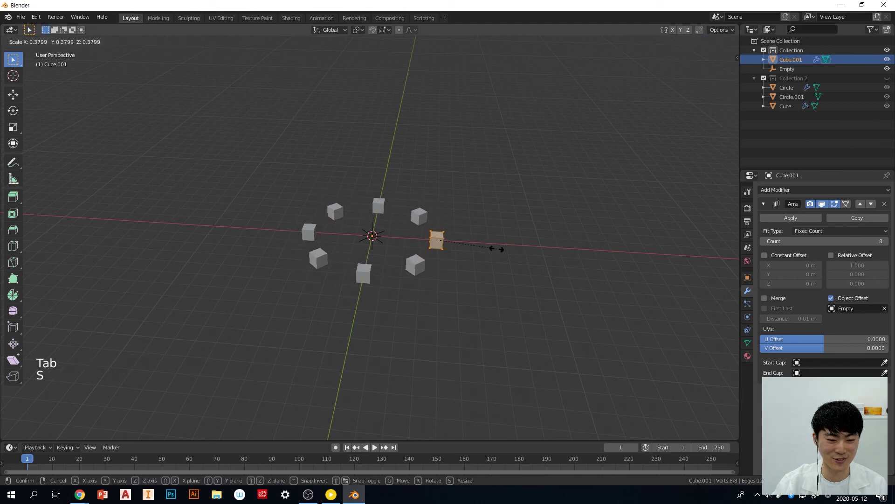
pyautogui.click(479, 248)
# Select the original cube's top face and extrude it upward by about 3.19 m to form columns
pyautogui.moveTo(517, 273); pyautogui.dragTo(526, 279, button='middle')
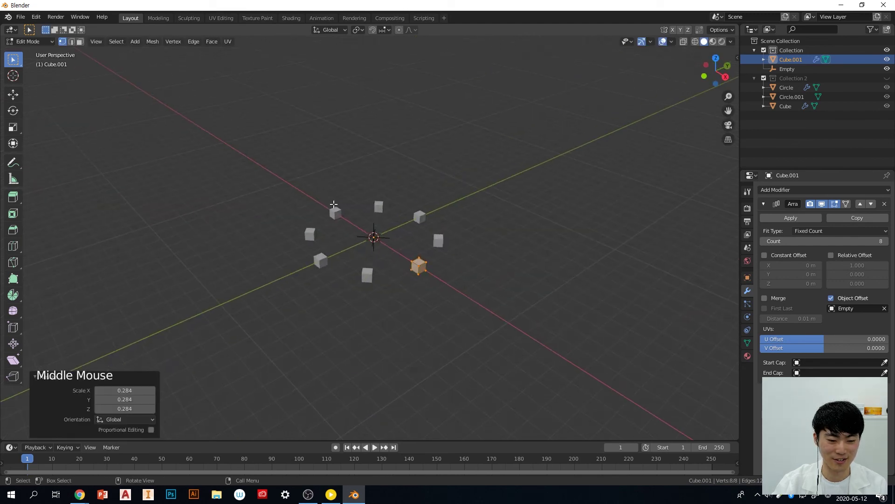
pyautogui.doubleClick(419, 263)
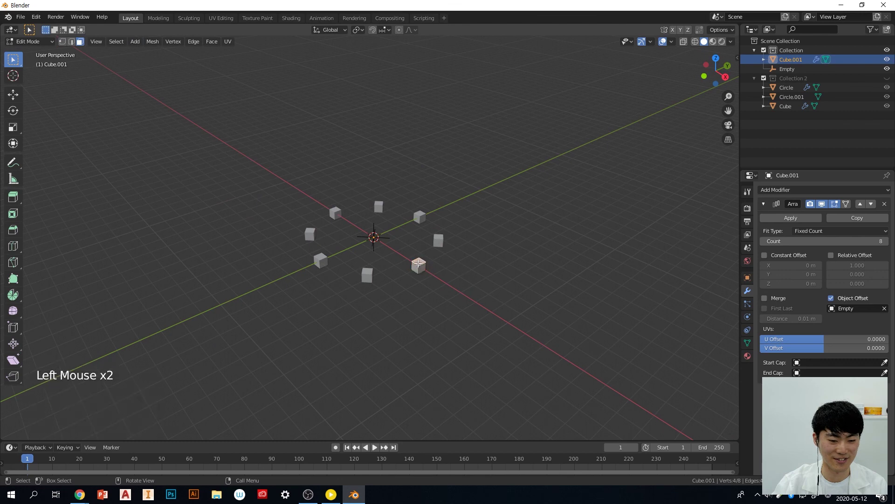
pyautogui.moveTo(494, 292); pyautogui.dragTo(503, 275, button='middle')
pyautogui.press('e')
pyautogui.click(515, 234)
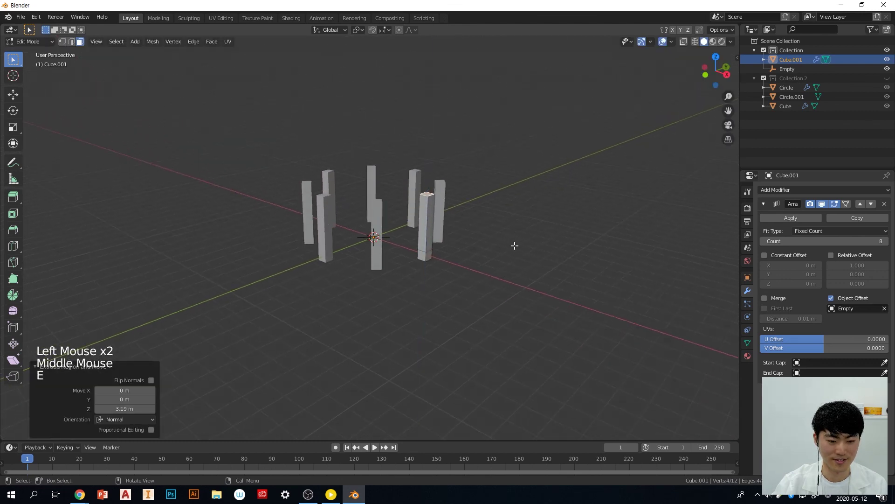
# Move the extruded top face along the global X axis and again freely to slant the columns
pyautogui.moveTo(516, 245); pyautogui.dragTo(478, 260, button='middle')
pyautogui.press('g')
pyautogui.press('x')
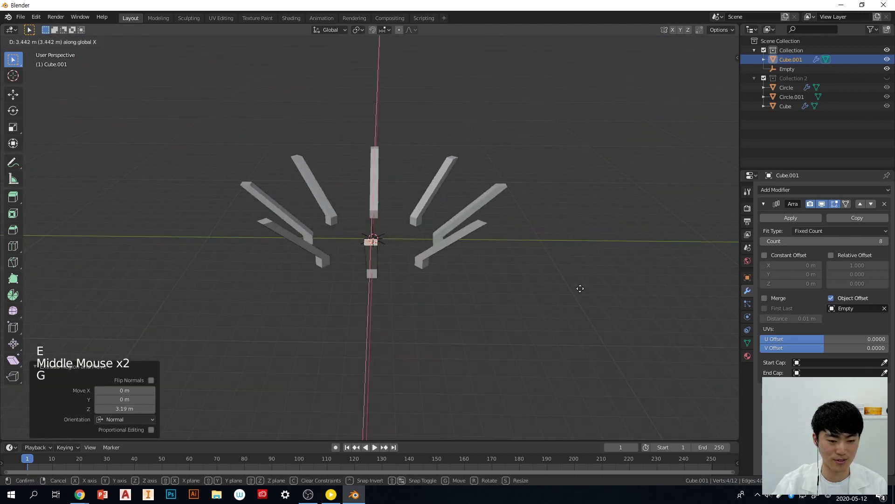
pyautogui.click(476, 254)
pyautogui.moveTo(475, 254); pyautogui.dragTo(502, 264, button='middle')
pyautogui.press('g')
pyautogui.click(530, 270)
# Extrude the slanted column's top face by about 2.26 m and shift it sideways around the ring
pyautogui.press('e')
pyautogui.click(518, 219)
pyautogui.press('g')
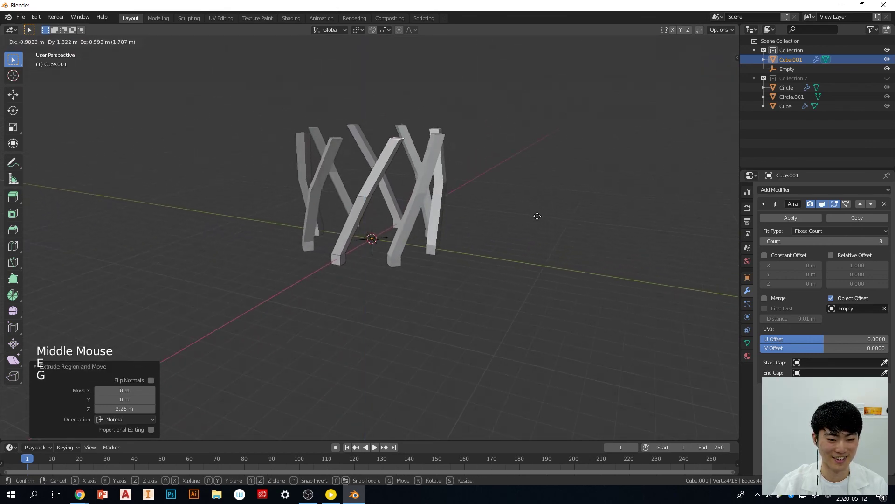
pyautogui.click(536, 214)
# Extrude a further segment from the column's top face and move its end to continue the twist
pyautogui.moveTo(559, 238); pyautogui.dragTo(518, 260, button='middle')
pyautogui.press('e')
pyautogui.click(517, 231)
pyautogui.press('g')
pyautogui.click(522, 300)
pyautogui.moveTo(522, 299); pyautogui.dragTo(429, 296, button='middle')
# Check the twisted columns in Object Mode and reposition the top face in Edit Mode to bend them further
pyautogui.press('Tab')
pyautogui.moveTo(536, 295); pyautogui.dragTo(468, 296, button='middle')
pyautogui.moveTo(366, 273); pyautogui.dragTo(391, 257, button='middle')
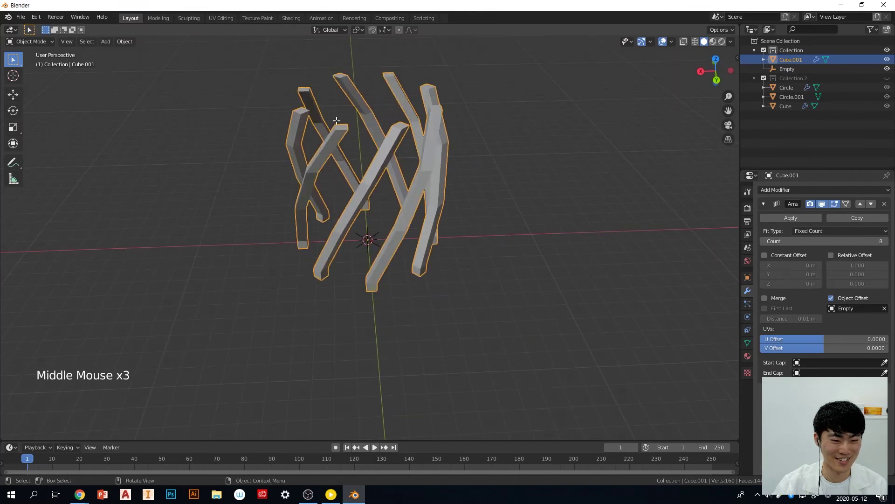
pyautogui.press('Tab')
pyautogui.press('g')
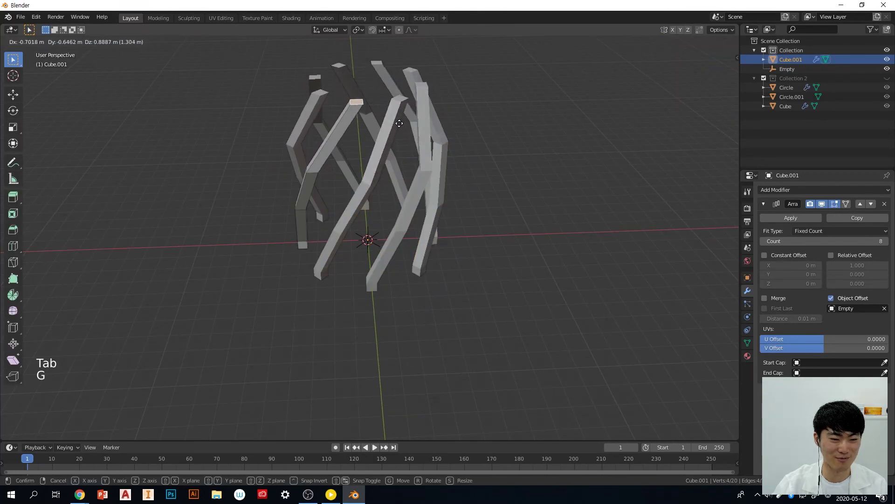
pyautogui.click(400, 123)
# Extrude the top face by about 2.5 m and shift it to continue the twisting column
pyautogui.moveTo(420, 150); pyautogui.dragTo(440, 252, button='middle')
pyautogui.press('e')
pyautogui.click(435, 250)
pyautogui.scroll(-3, 457, 229)
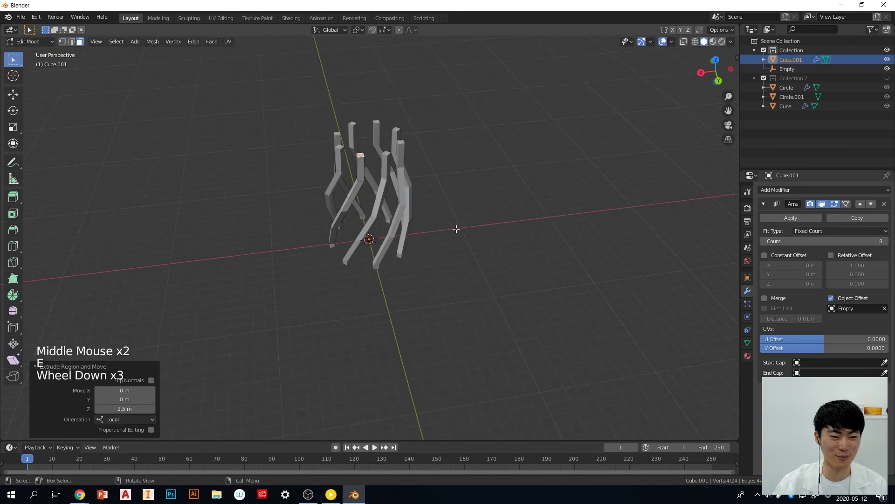
pyautogui.press('g')
pyautogui.click(474, 219)
# Move the top face again to narrow the top of the lattice, and return to Object Mode with nothing selected
pyautogui.moveTo(492, 241); pyautogui.dragTo(552, 270, button='middle')
pyautogui.press('g')
pyautogui.click(428, 274)
pyautogui.press('Tab')
pyautogui.click(425, 288)
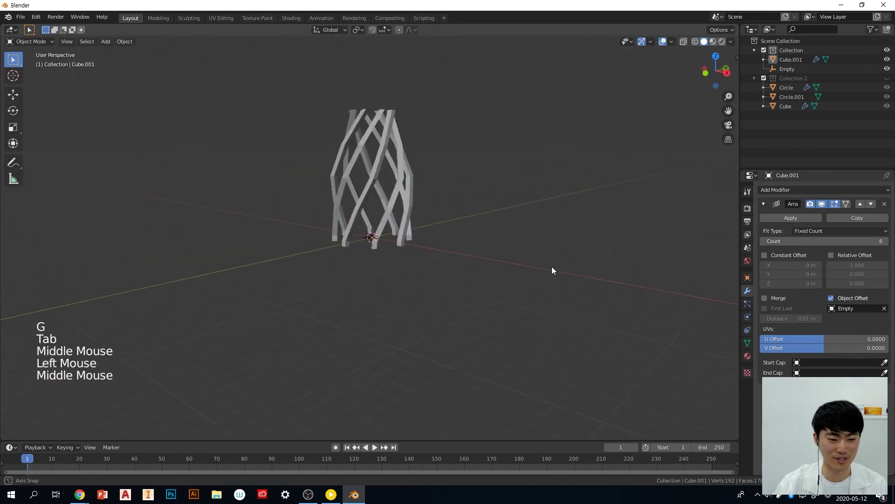
pyautogui.scroll(-2, 562, 268)
pyautogui.moveTo(442, 264); pyautogui.dragTo(477, 273, button='middle')
pyautogui.scroll(3, 464, 280)
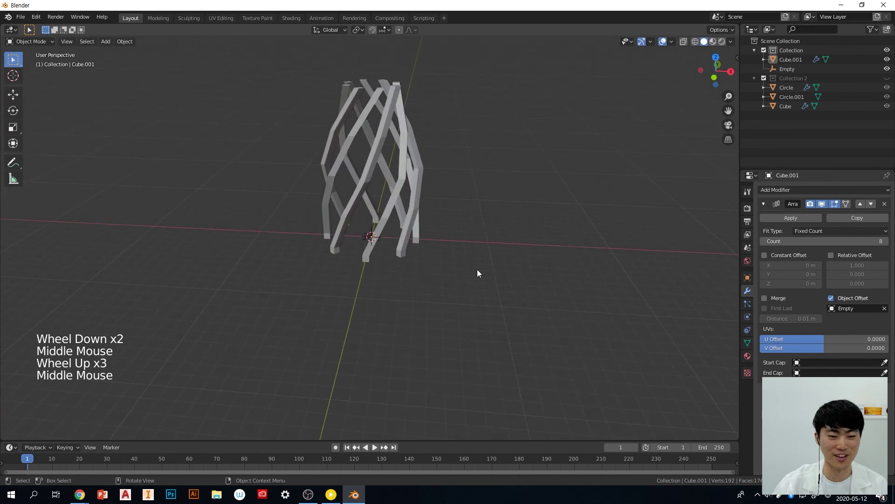
# Try applying the Array modifier to the twisted lattice and inspect its mesh in Edit Mode
pyautogui.click(418, 186)
pyautogui.click(797, 217)
pyautogui.press('Tab')
pyautogui.moveTo(474, 221)
pyautogui.mouseDown(button='middle')
pyautogui.moveTo(421, 266)
pyautogui.moveTo(456, 194)
pyautogui.moveTo(461, 216)
pyautogui.moveTo(477, 204)
pyautogui.mouseUp(button='middle')
pyautogui.press('Tab')
# Undo applying the Array modifier
pyautogui.hotkey('ctrl', 'z')
pyautogui.hotkey('ctrl', 'z')
pyautogui.hotkey('ctrl', 'z')
pyautogui.hotkey('ctrl', 'z')
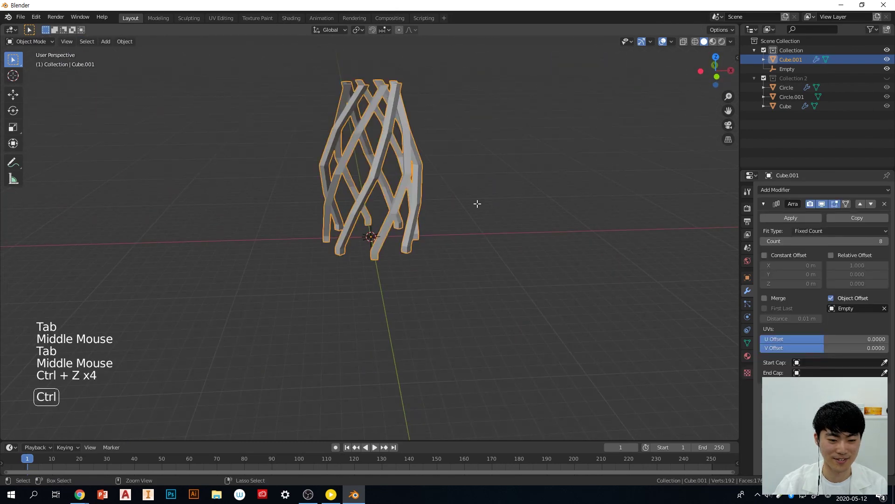
# Examine the lattice's editable column in Edit Mode, and return to Object Mode with nothing selected
pyautogui.press('Tab')
pyautogui.scroll(-1, 455, 230)
pyautogui.press('Tab')
pyautogui.press('Tab')
pyautogui.click(474, 235)
pyautogui.moveTo(472, 234); pyautogui.dragTo(616, 224, button='middle')
pyautogui.press('Tab')
pyautogui.click(469, 268)
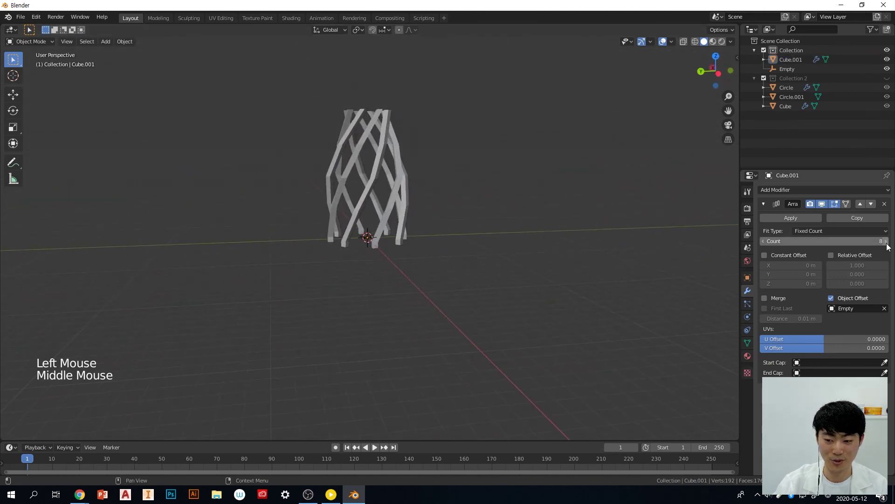
# Examine the finished twisted lattice from several angles and distances
pyautogui.moveTo(495, 208); pyautogui.dragTo(459, 266, button='middle')
pyautogui.scroll(3, 460, 267)
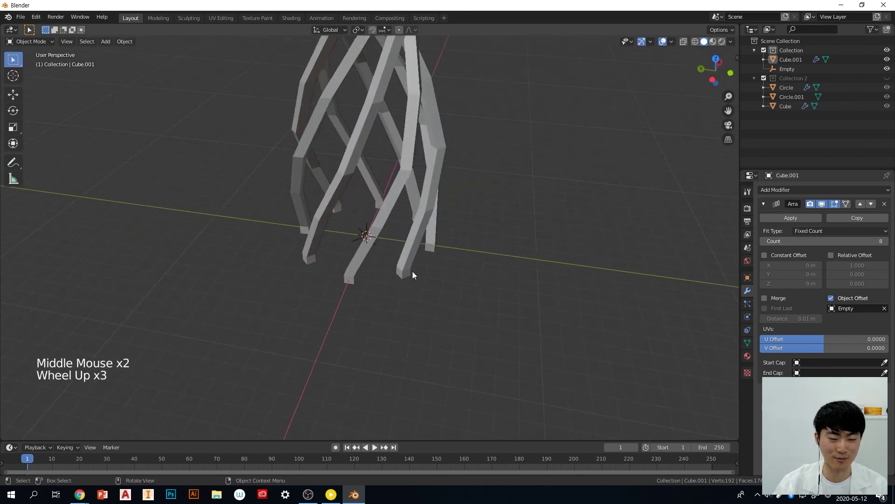
pyautogui.scroll(-3, 405, 276)
pyautogui.moveTo(406, 277); pyautogui.dragTo(405, 213, button='middle')
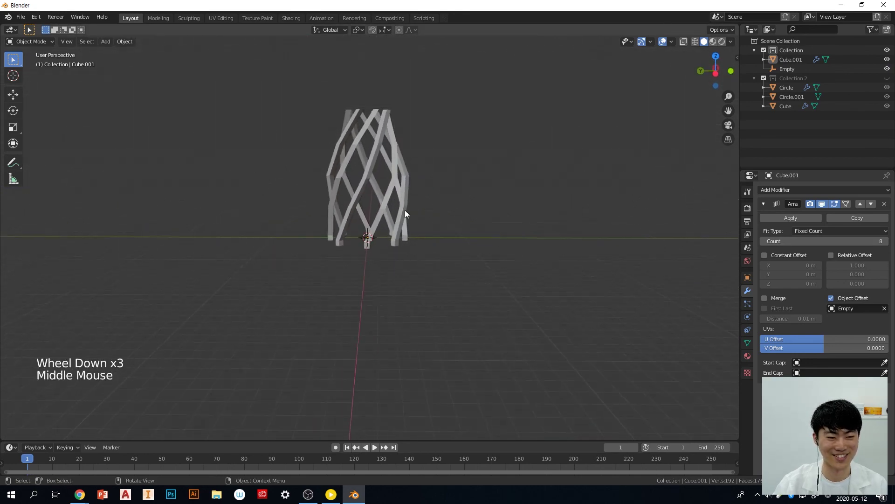
pyautogui.click(405, 200)
pyautogui.click(470, 212)
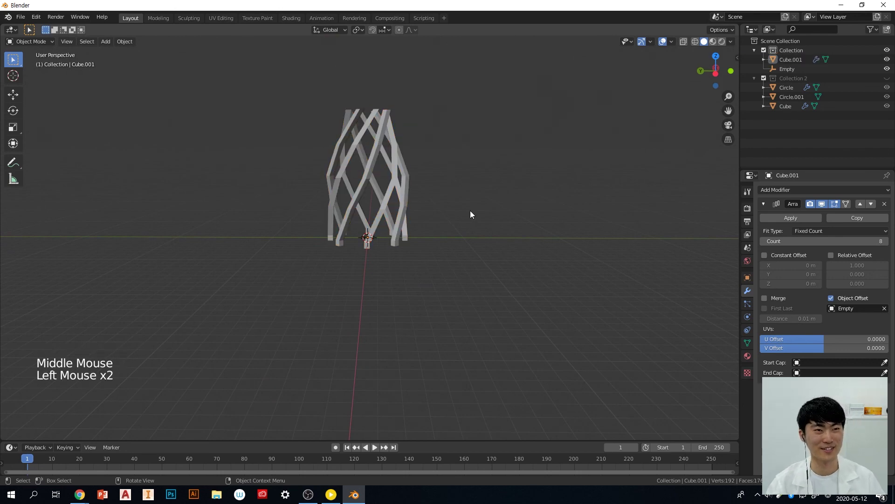
pyautogui.keyDown('shift'); pyautogui.moveTo(458, 202); pyautogui.dragTo(437, 208, button='middle'); pyautogui.keyUp('shift')
pyautogui.scroll(6, 501, 248)
pyautogui.keyDown('shift'); pyautogui.scroll(-2, 497, 250); pyautogui.keyUp('shift')
pyautogui.scroll(-4, 497, 250)
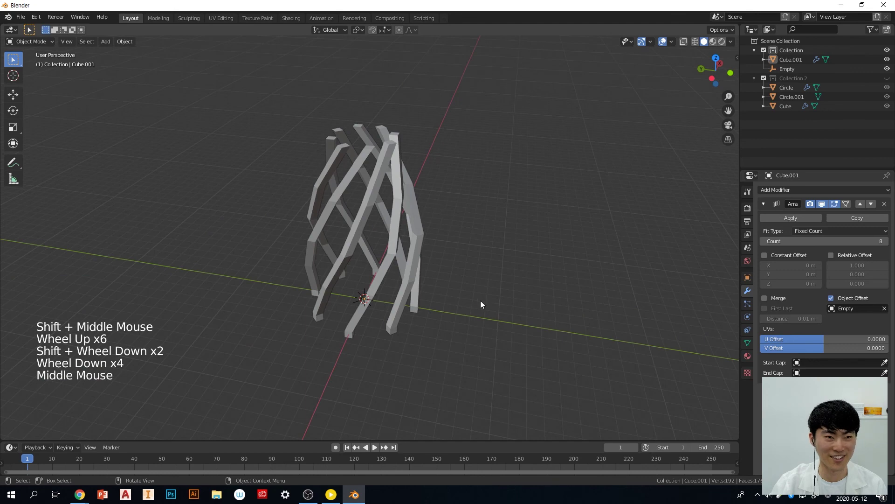
pyautogui.moveTo(421, 290); pyautogui.dragTo(426, 267, button='middle')
pyautogui.moveTo(412, 228); pyautogui.dragTo(482, 310, button='middle')
pyautogui.moveTo(450, 220); pyautogui.dragTo(590, 220, button='middle')
pyautogui.moveTo(517, 232); pyautogui.dragTo(481, 244, button='middle')
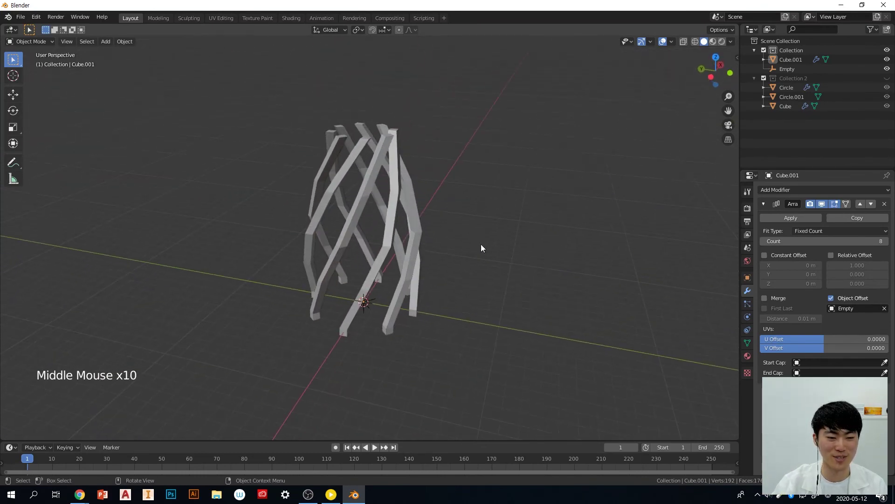
pyautogui.click(373, 189)
pyautogui.click(499, 206)
pyautogui.moveTo(550, 234); pyautogui.dragTo(562, 229, button='middle')
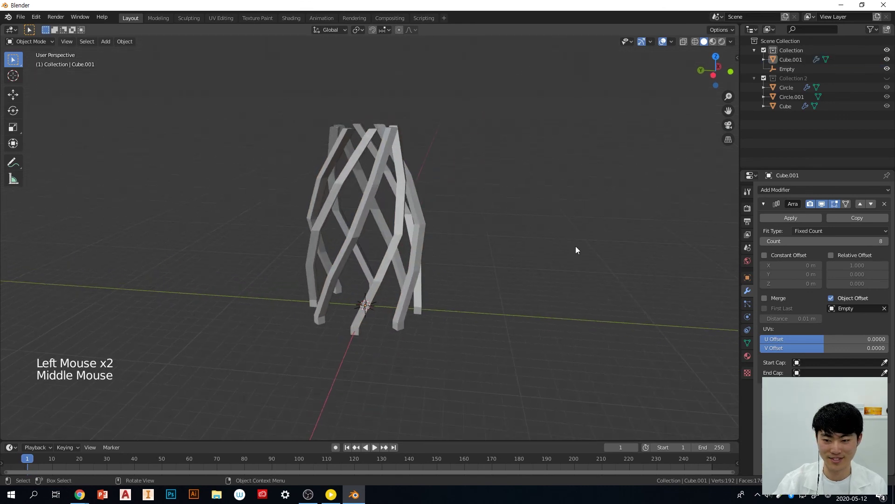
pyautogui.scroll(-2, 431, 214)
pyautogui.click(393, 213)
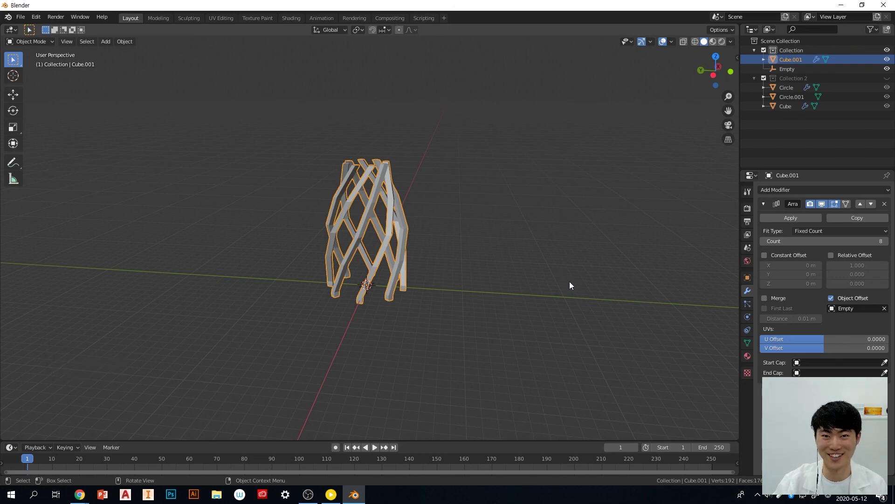
pyautogui.moveTo(517, 265); pyautogui.dragTo(522, 262, button='middle')
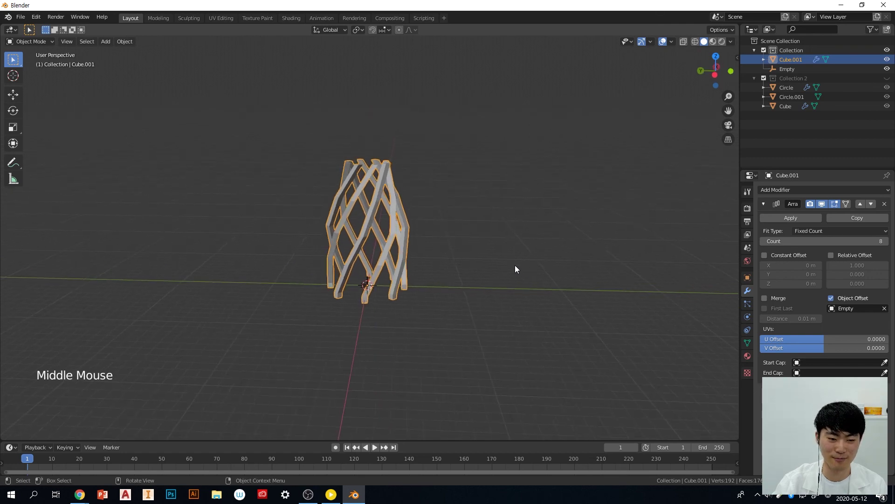